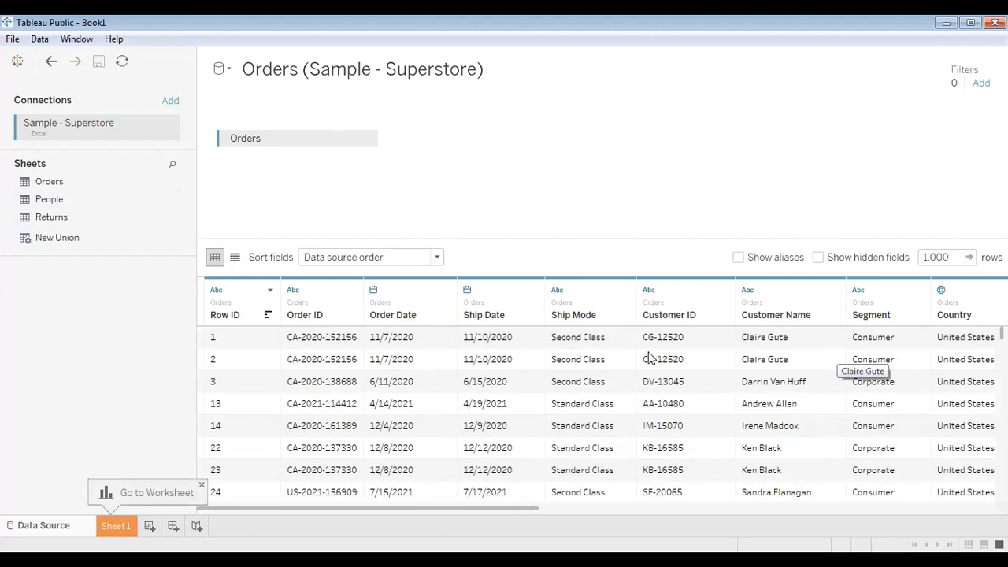
Open the Sheet 1 worksheet and look through the list of dimensions.
left_click(106, 532)
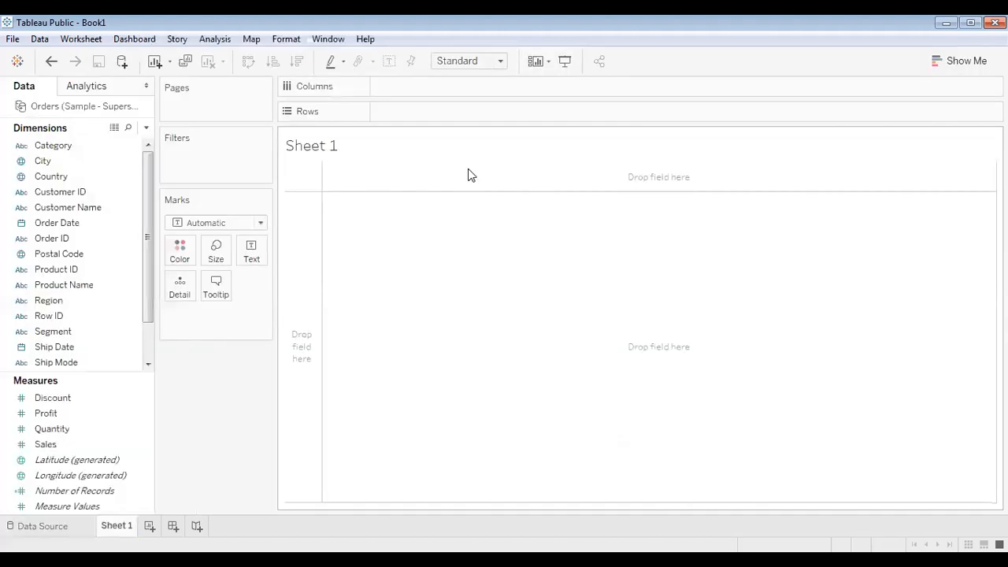
left_click(53, 145)
left_click(64, 285)
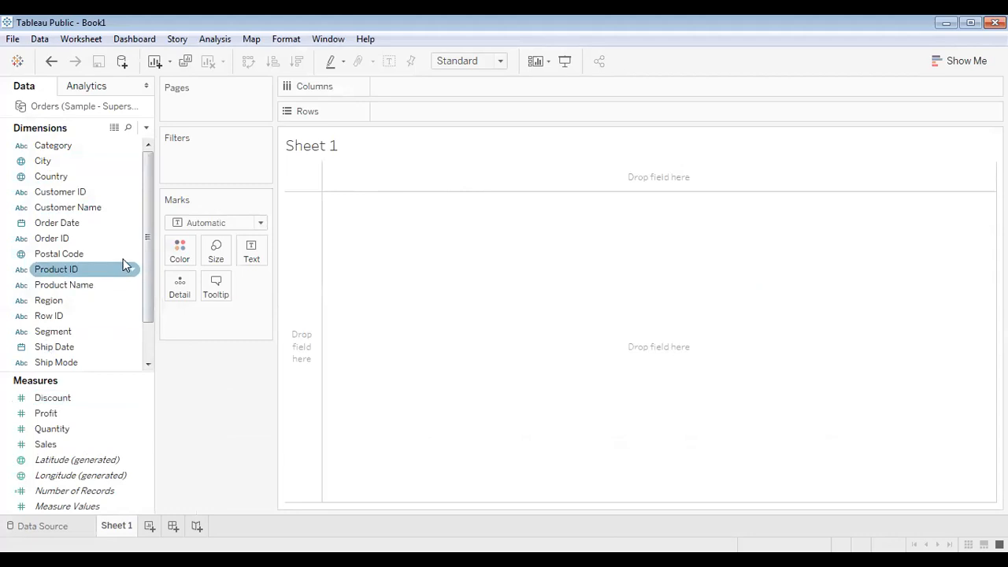
left_click_drag(150, 234, 157, 333)
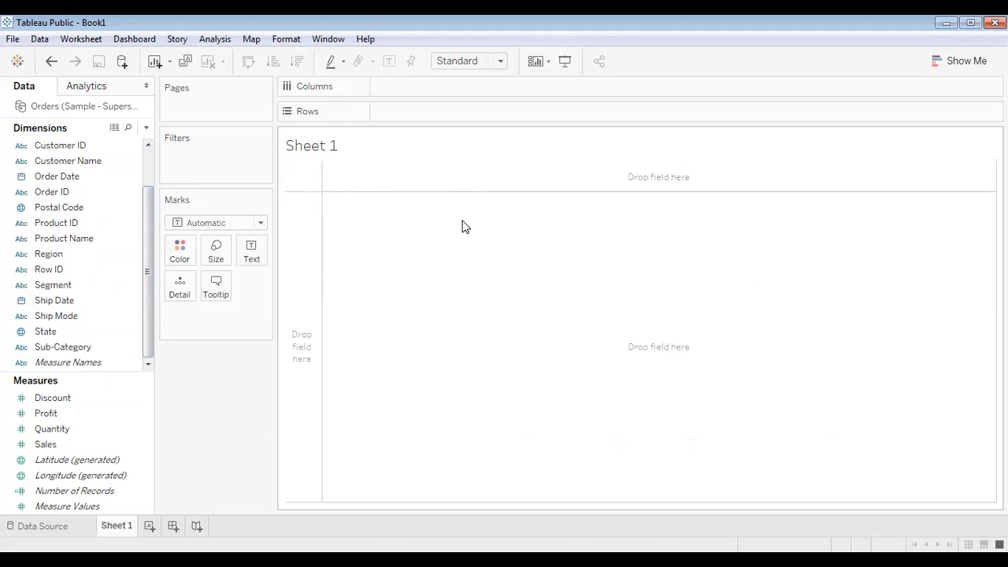
Examine the available Show Me chart types and the dimension and measure fields.
left_click(948, 70)
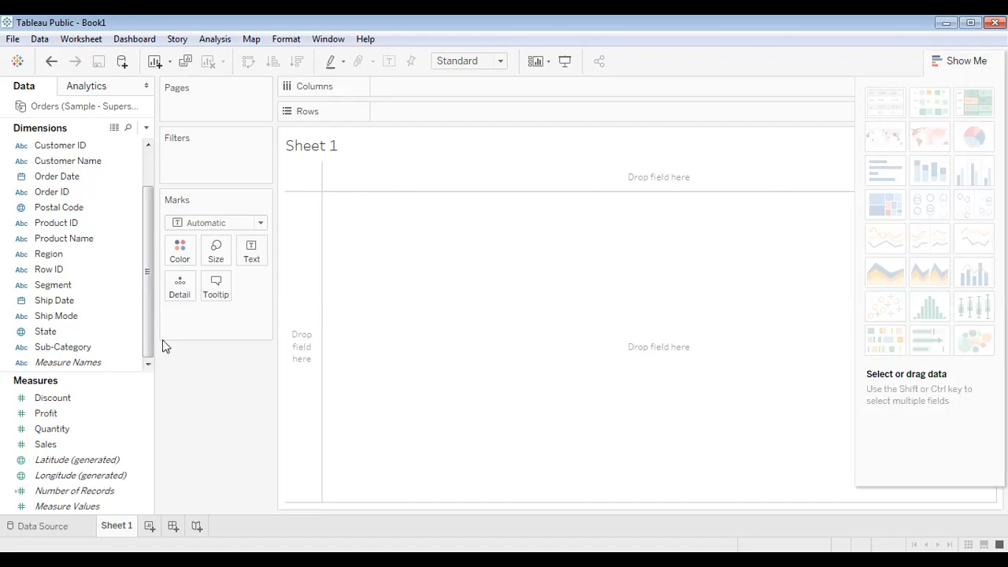
left_click(49, 191)
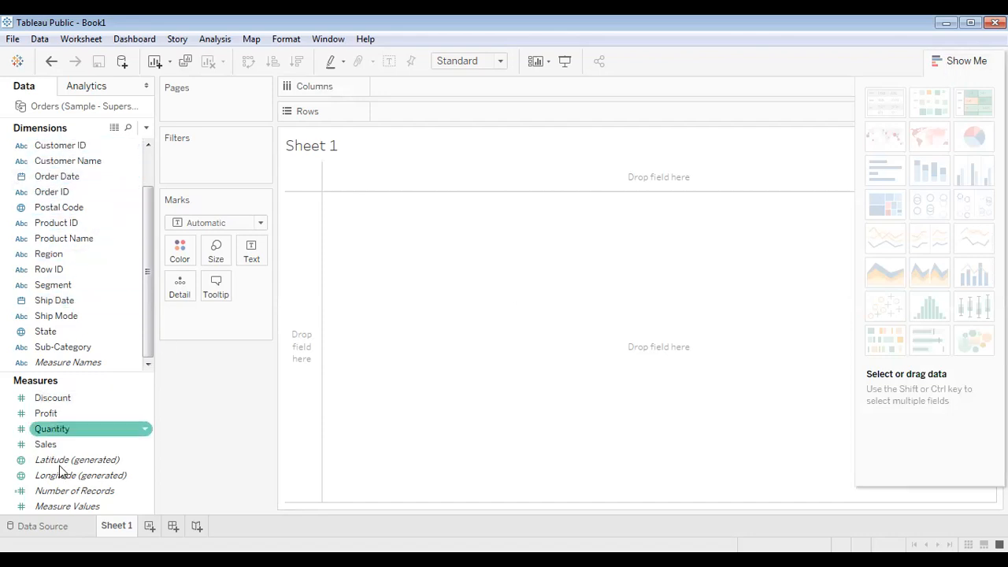
left_click(937, 58)
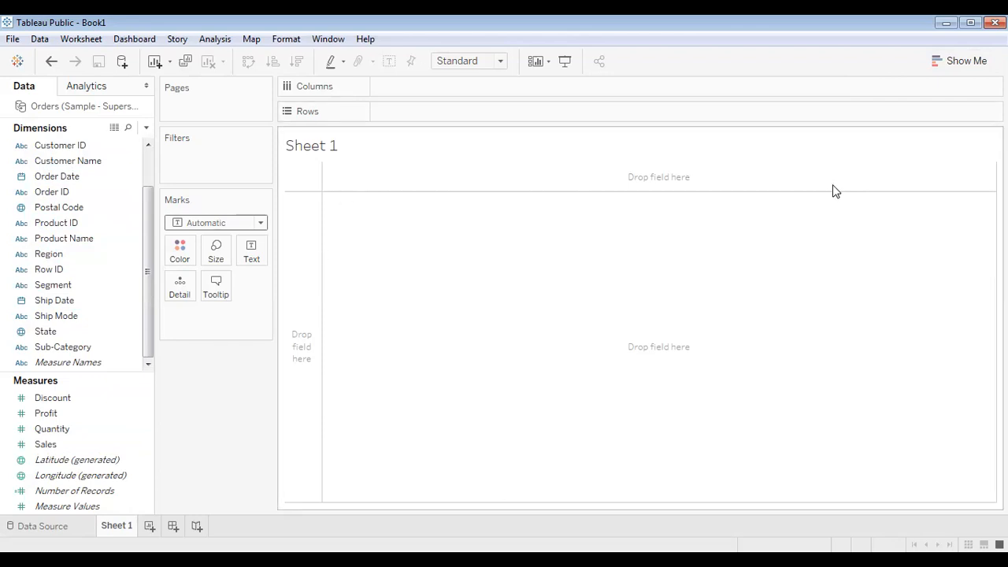
left_click(49, 149)
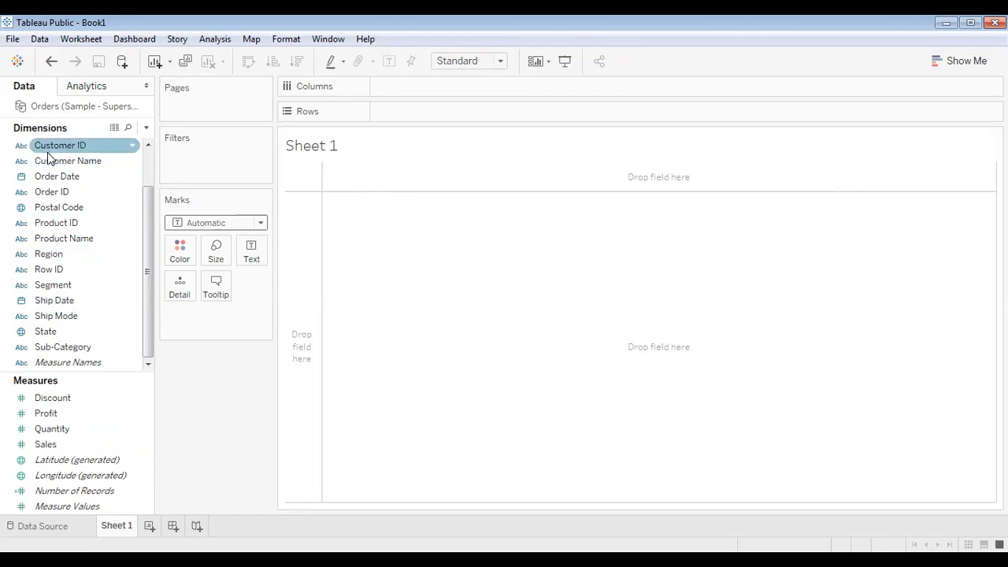
left_click(65, 162)
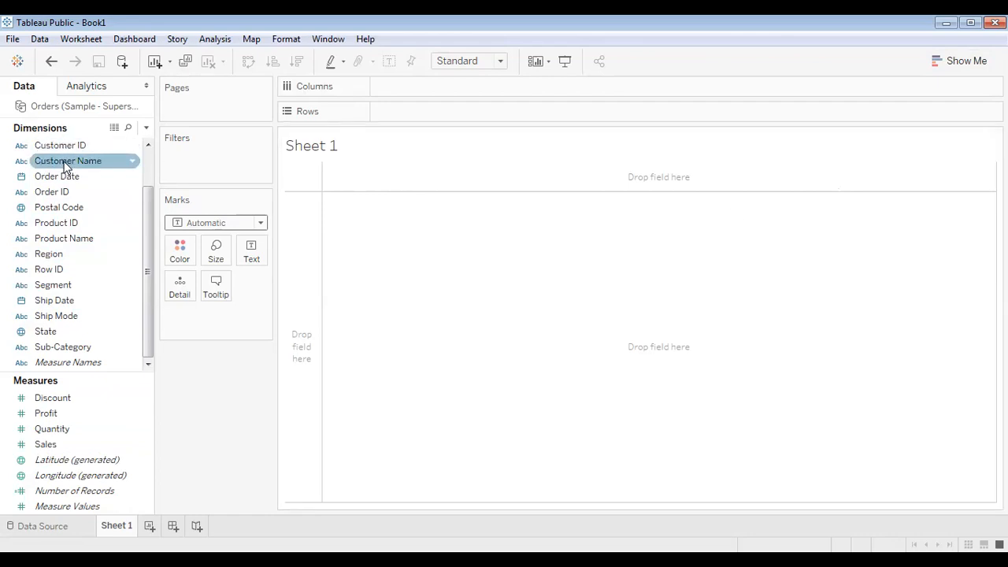
Try the Region dimension on rows and on columns, and clear it from the sheet.
left_click_drag(61, 256, 418, 119)
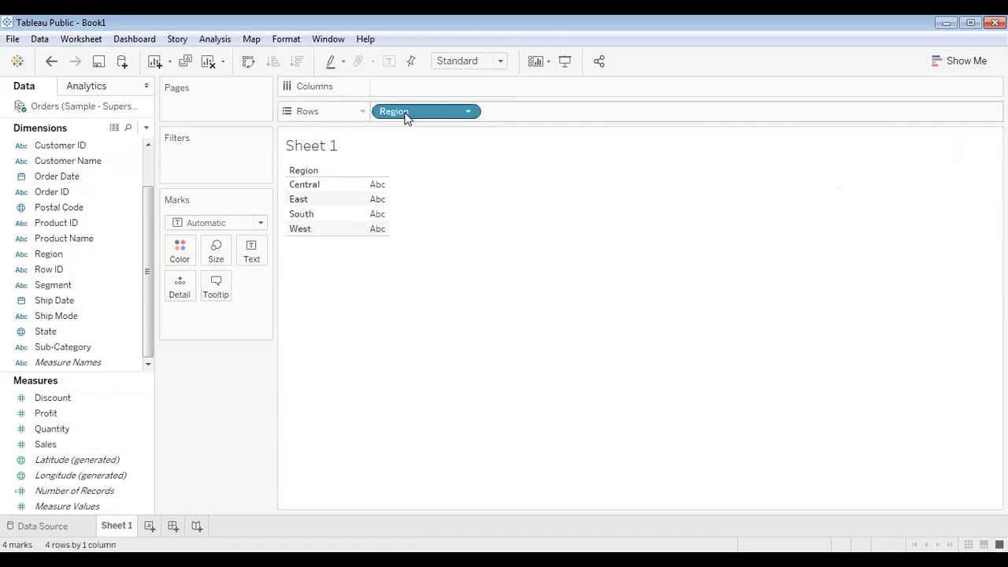
left_click(843, 268)
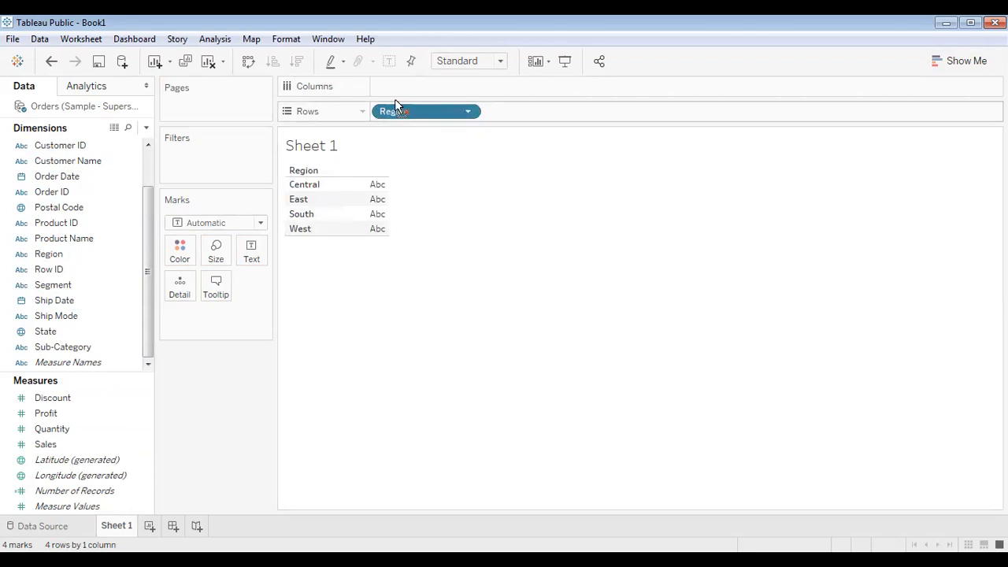
key("ctrl+w")
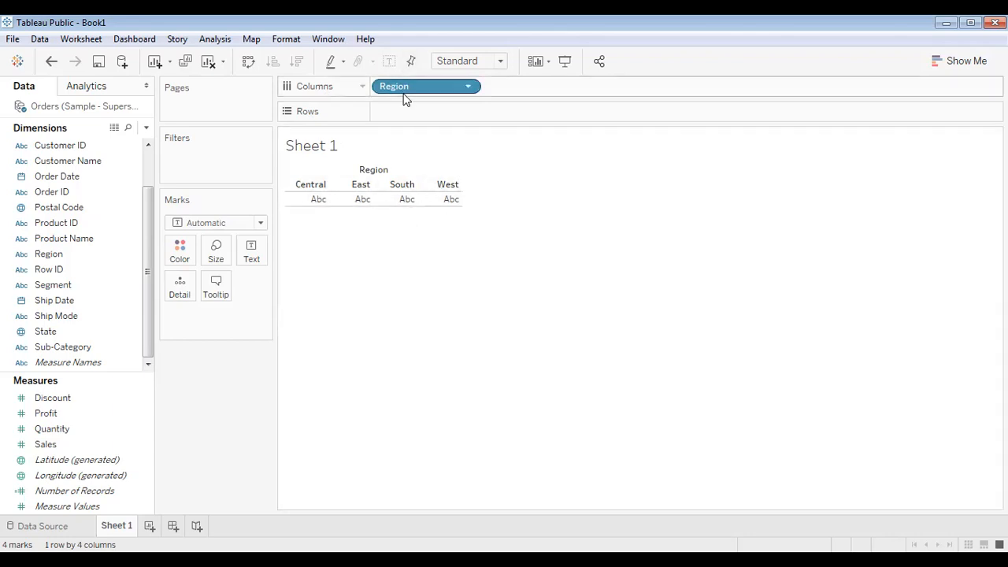
left_click_drag(402, 88, 407, 112)
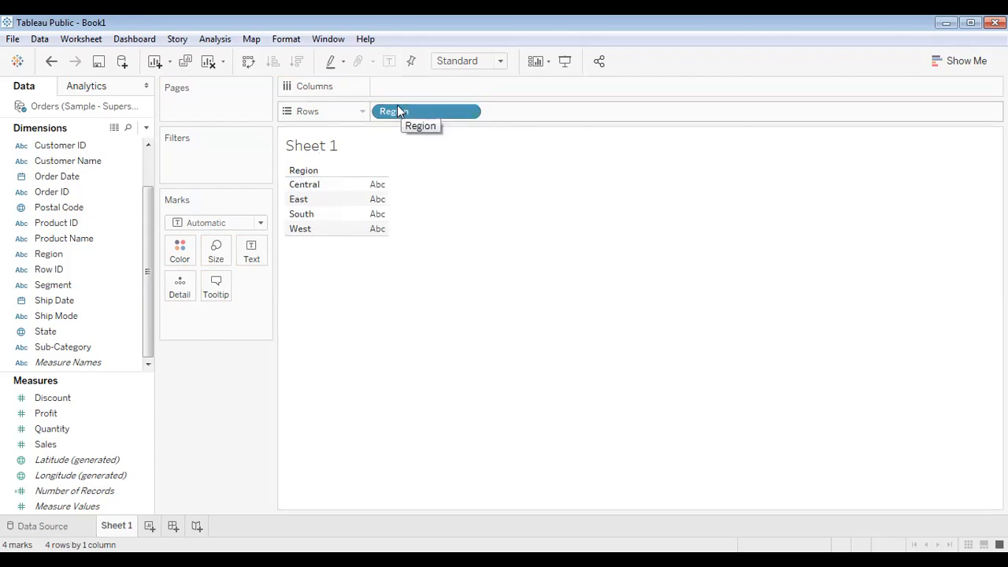
left_click_drag(398, 111, 148, 297)
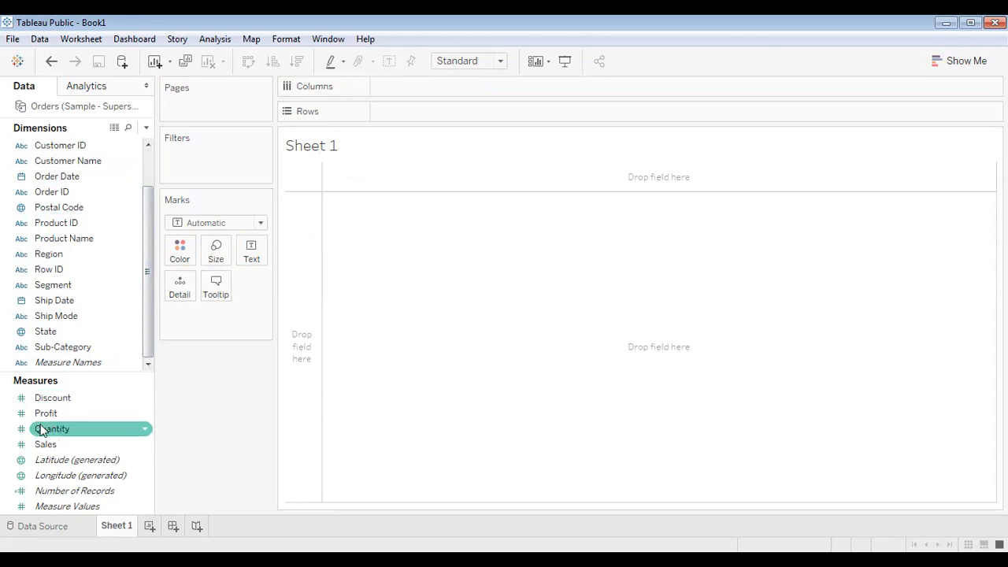
Place the Sales measure on rows and check its axis settings without changing them.
left_click_drag(50, 448, 400, 116)
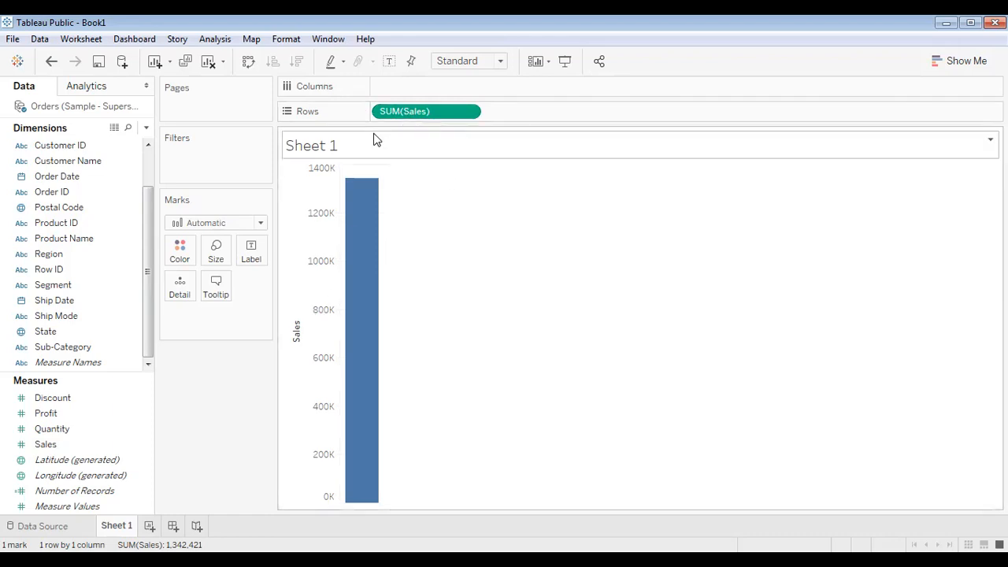
right_click(309, 303)
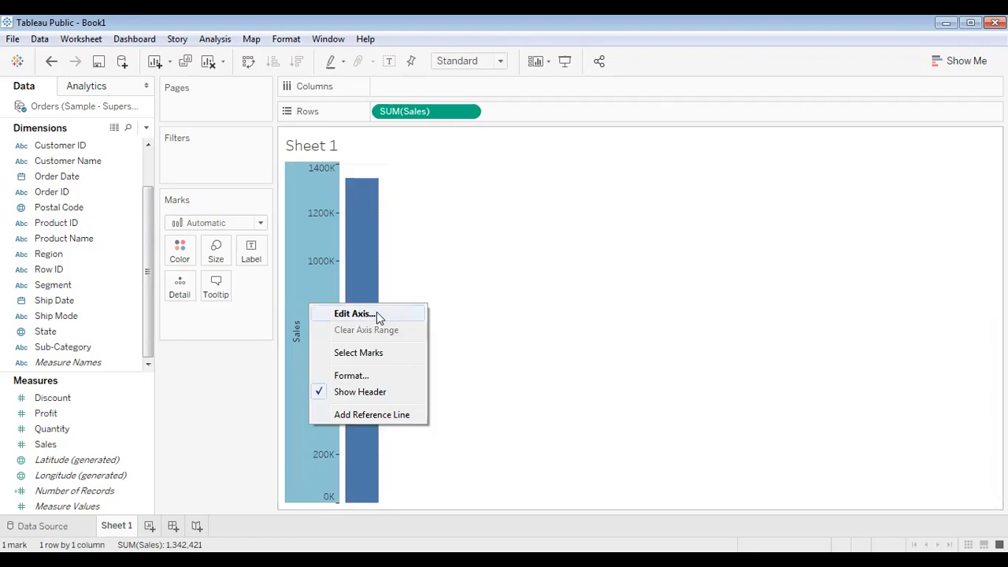
left_click(377, 312)
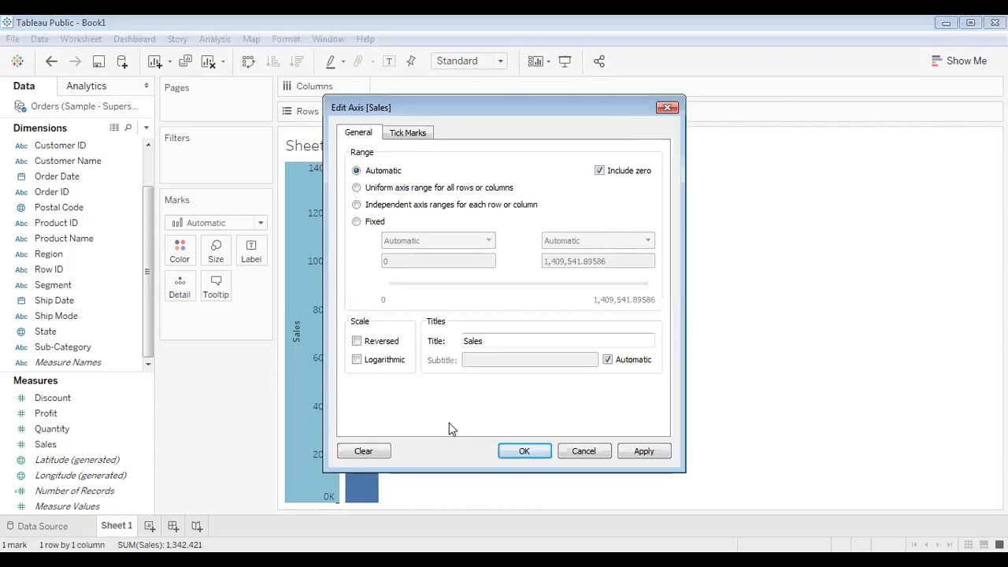
left_click(667, 107)
left_click(481, 198)
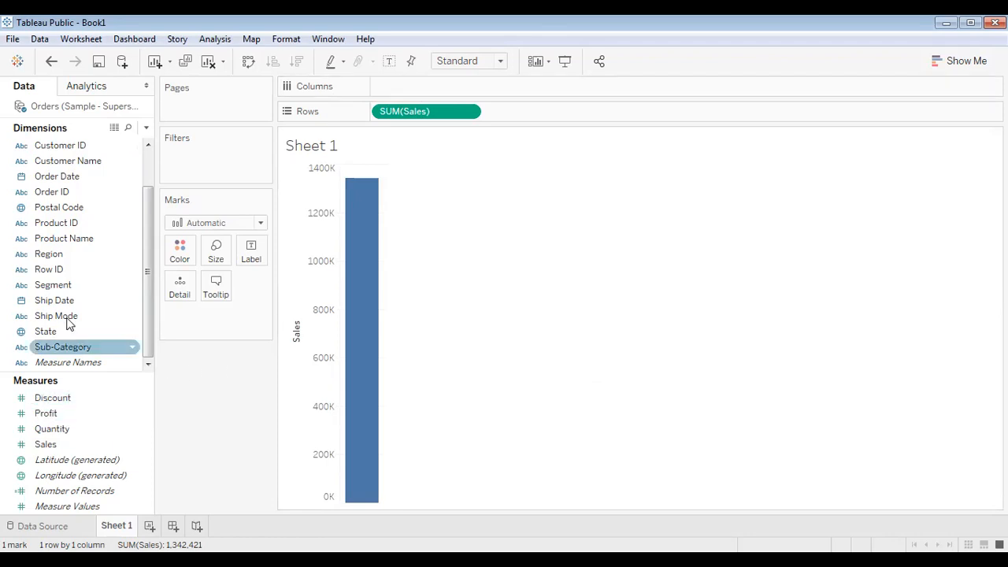
Place Region on columns and look over the options of the South label and the Sales field.
left_click_drag(64, 261, 386, 91)
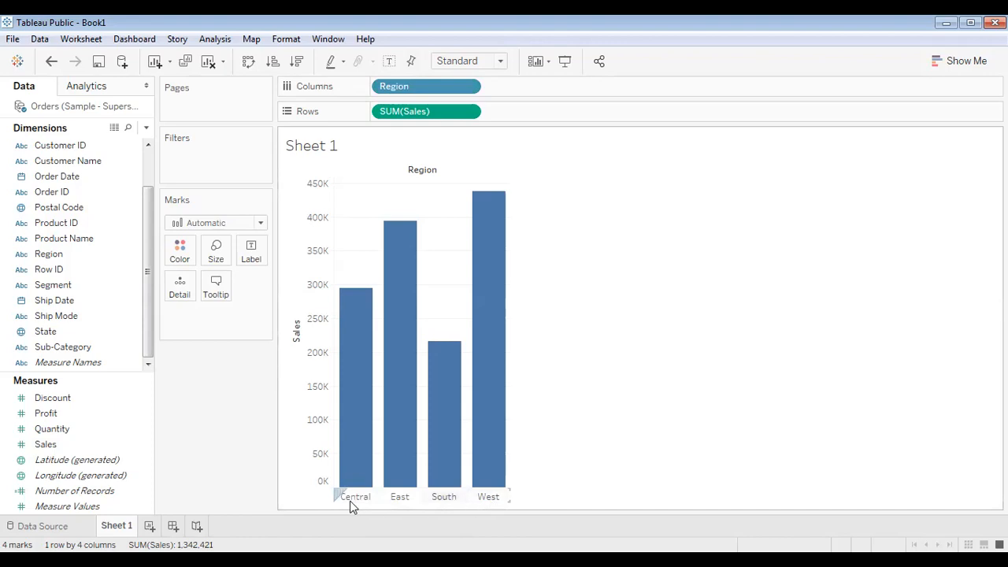
right_click(445, 504)
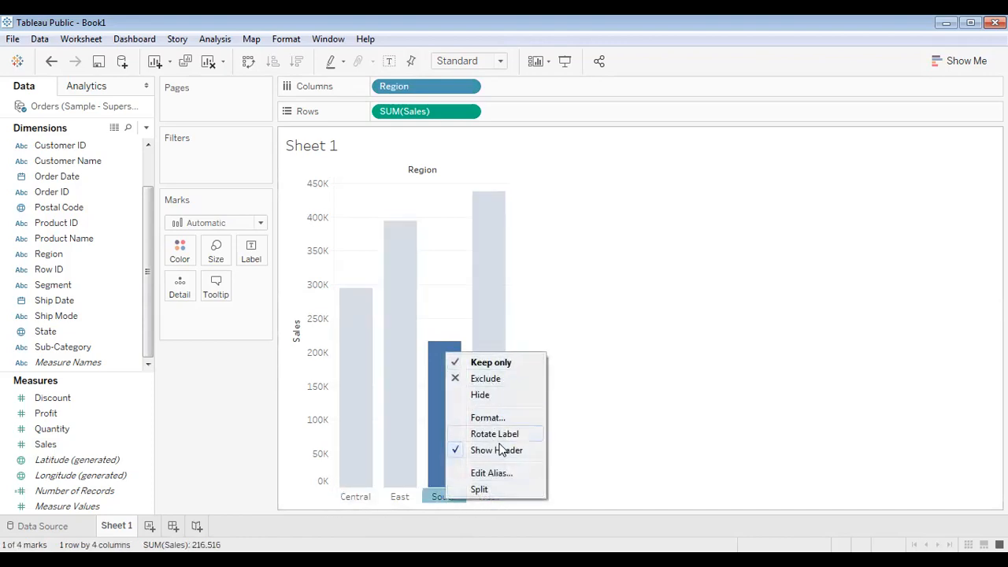
left_click(664, 325)
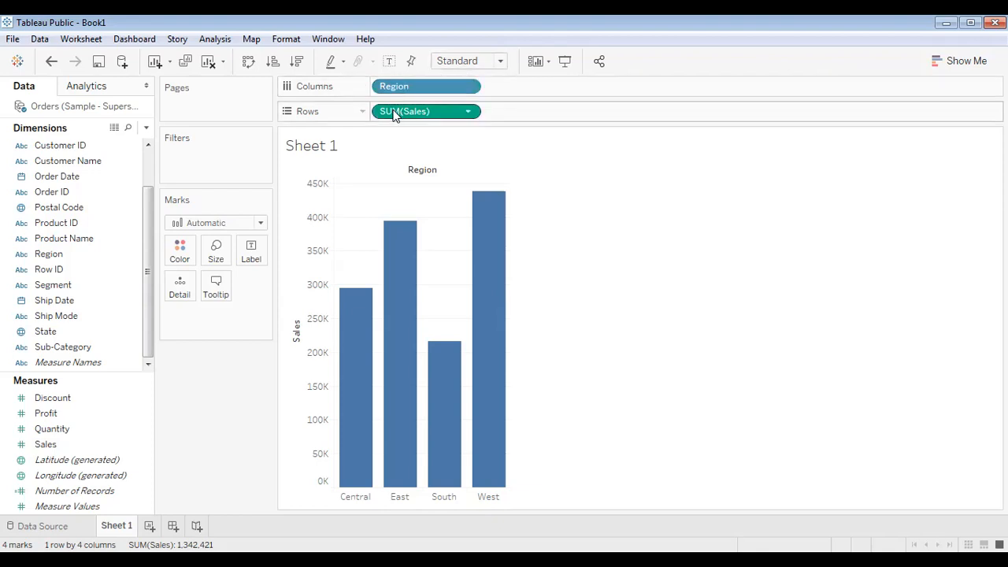
right_click(408, 117)
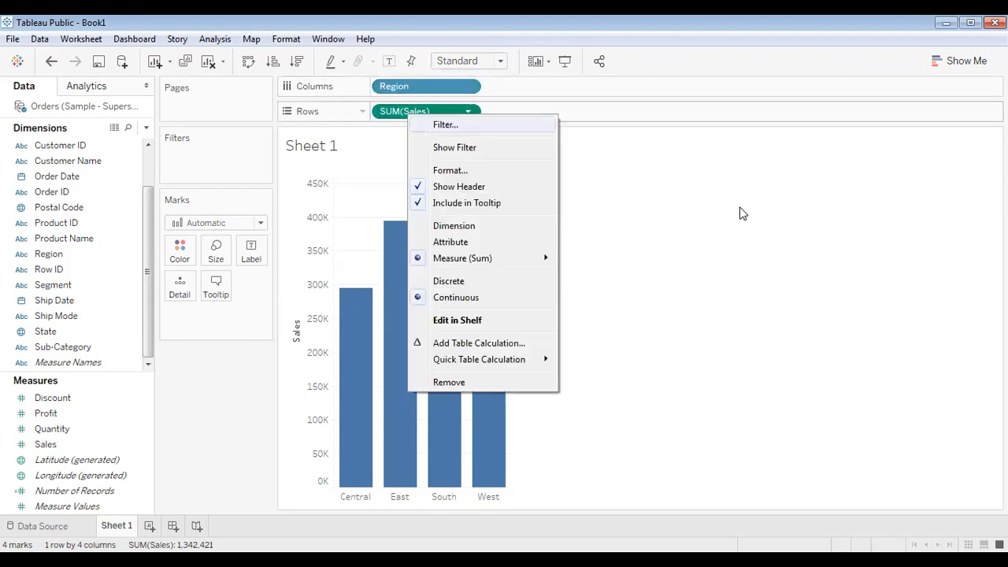
left_click(740, 214)
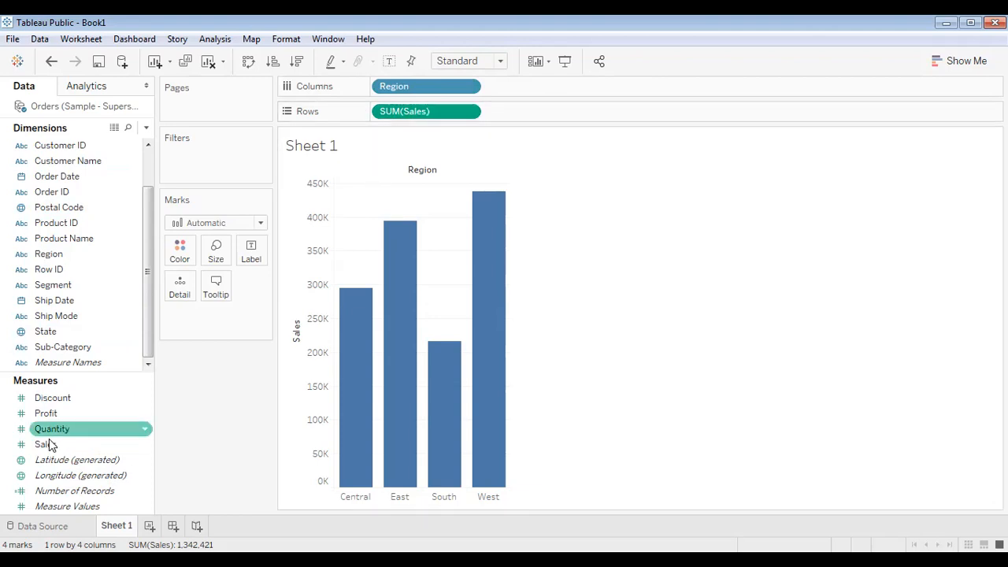
Add Profit and Discount to the rows after Sales, and try the mark labels on and off.
left_click_drag(58, 408, 534, 111)
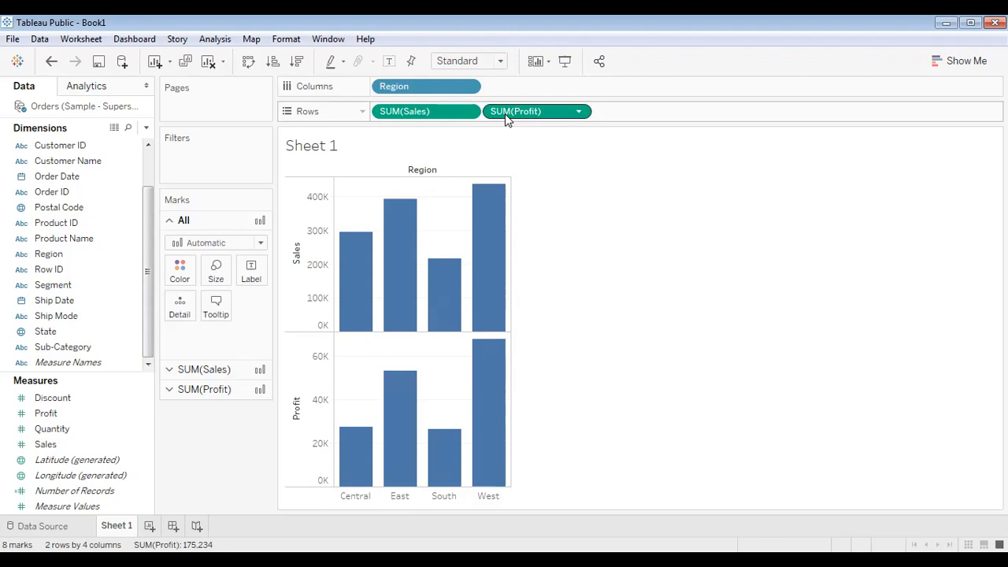
left_click_drag(149, 396, 685, 118)
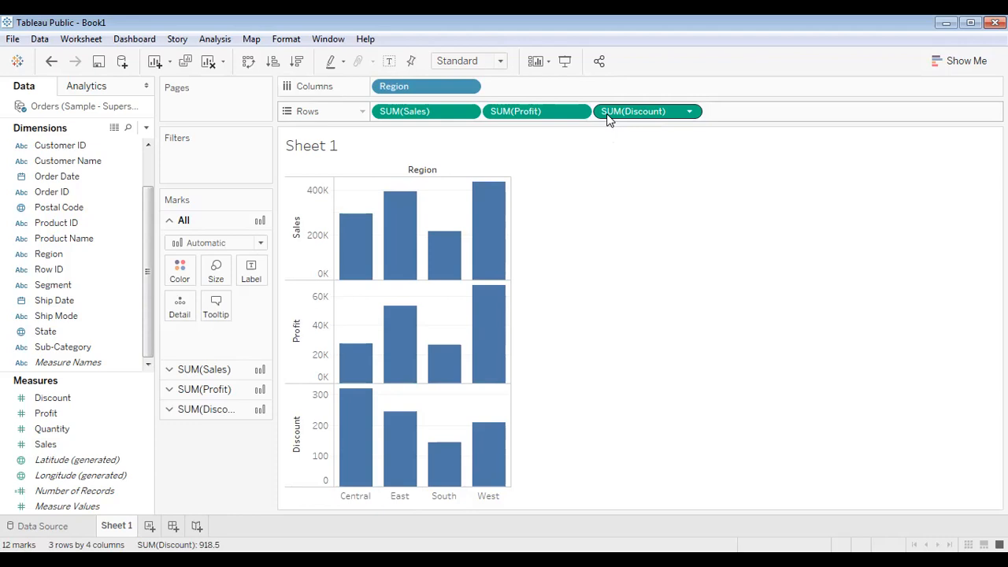
left_click(389, 61)
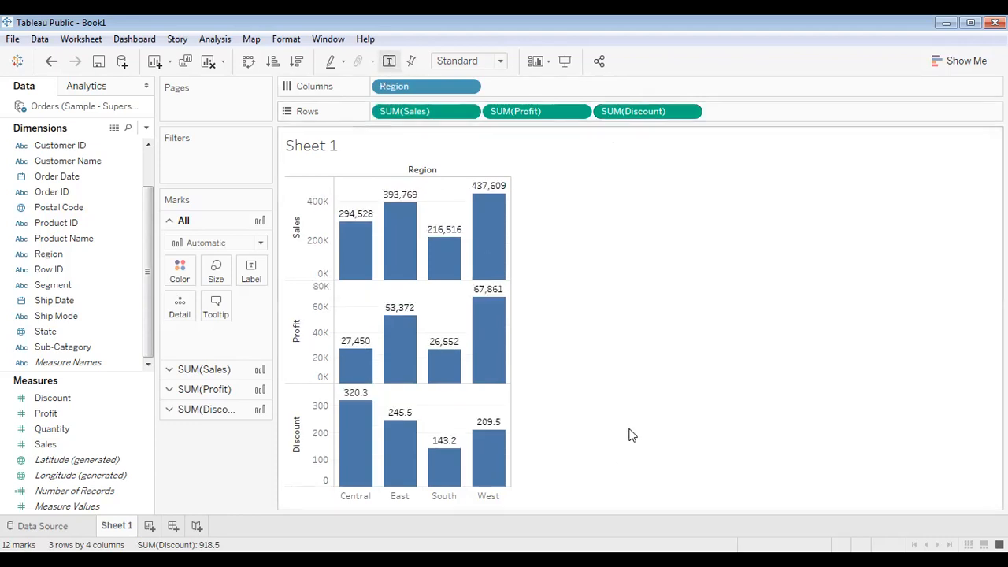
left_click(390, 61)
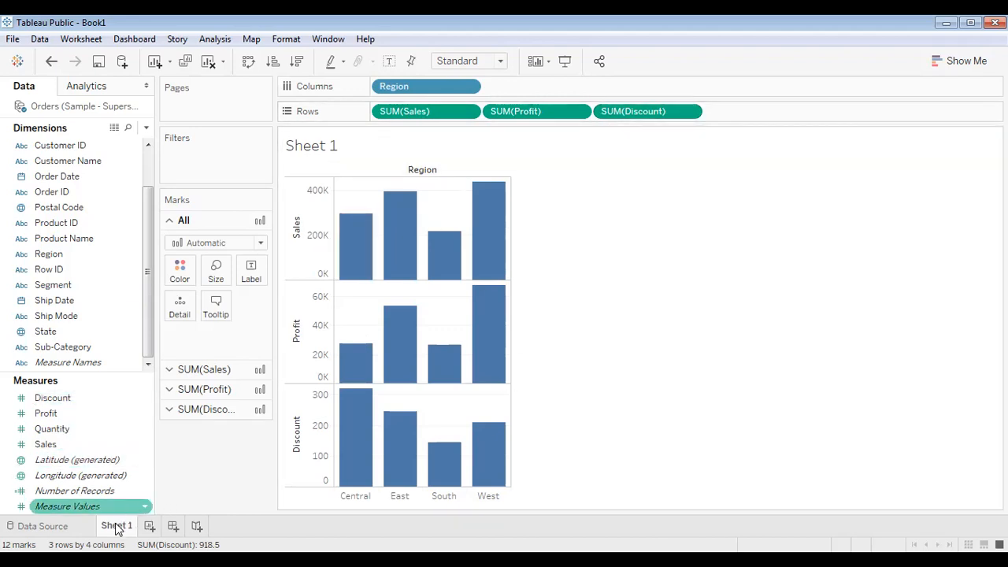
Create a second worksheet with Segment on rows, and try Discount on columns before removing it.
mouse_move(115, 530)
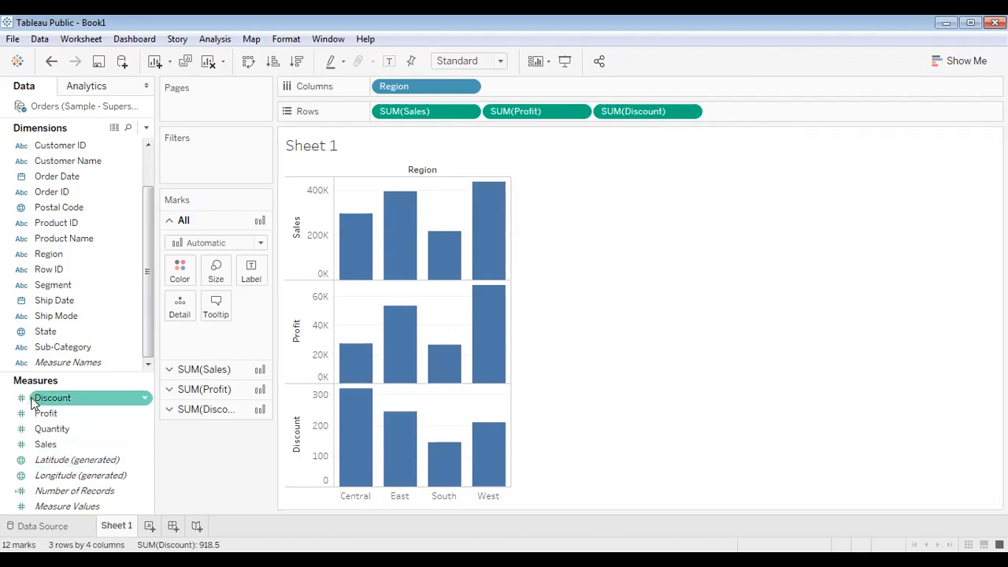
left_click(149, 526)
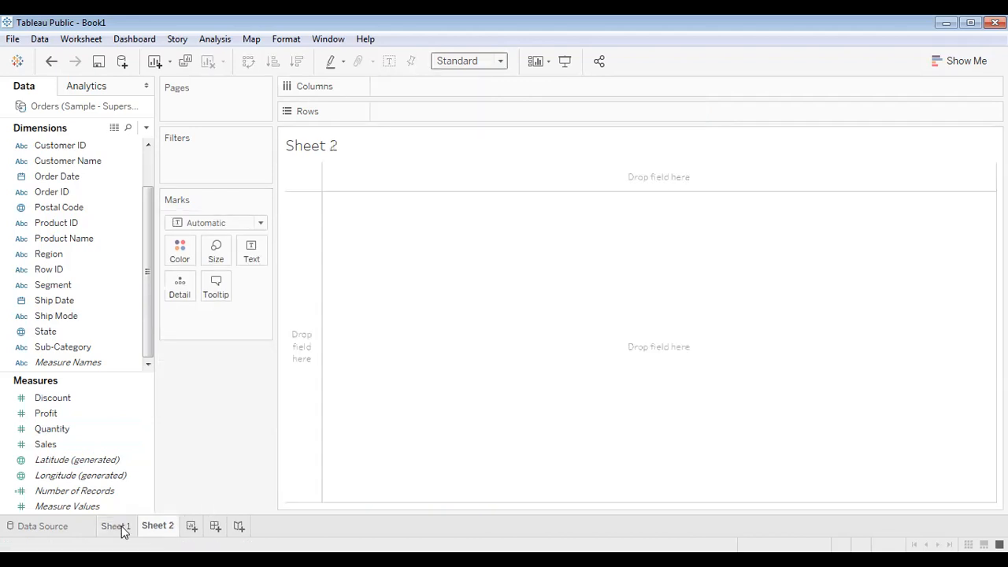
double_click(72, 284)
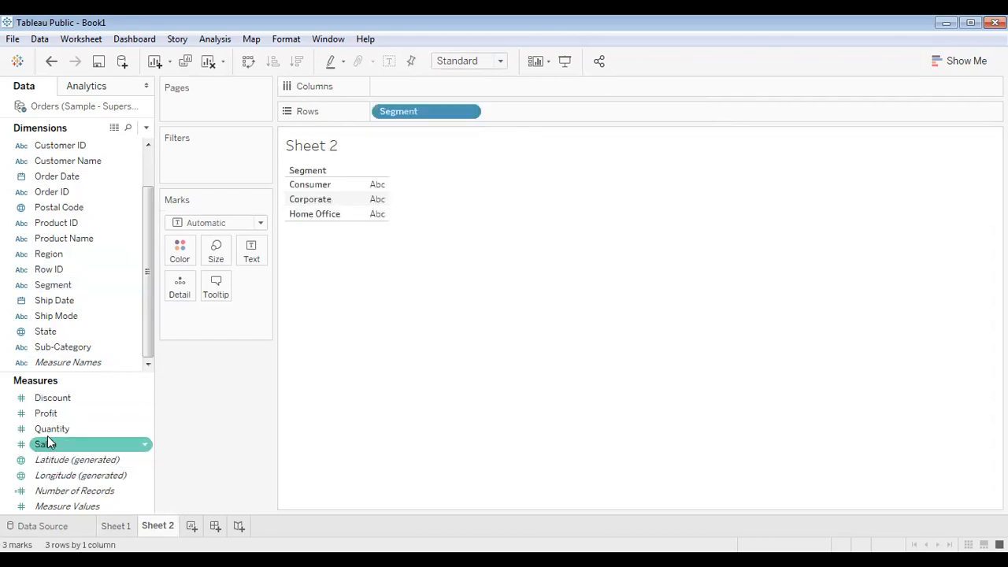
left_click_drag(62, 400, 496, 93)
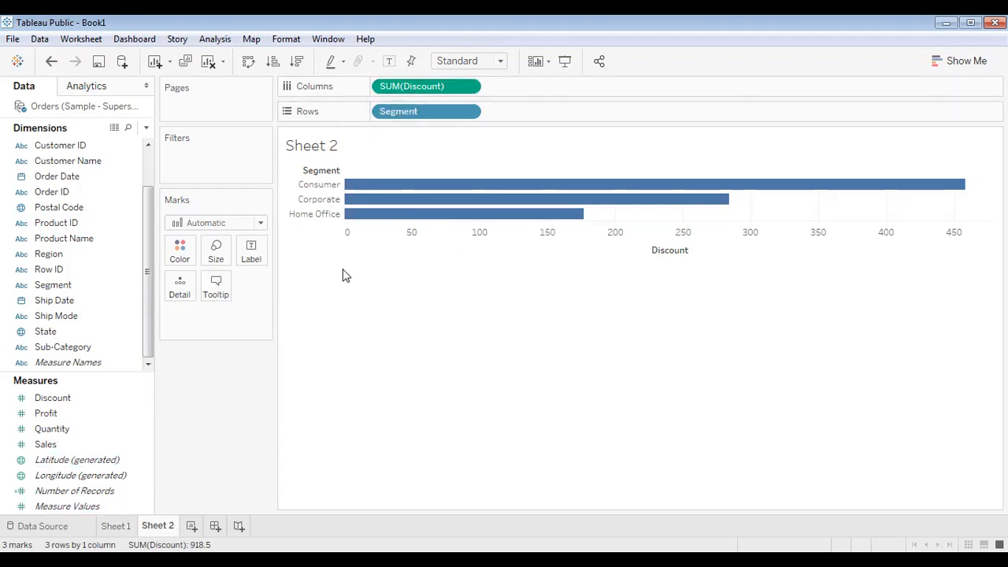
left_click_drag(427, 87, 499, 373)
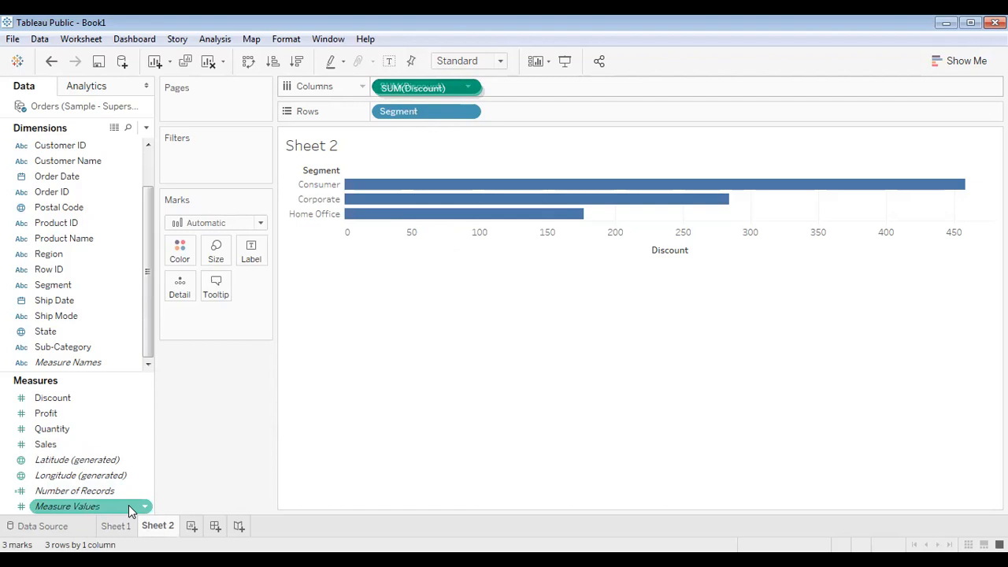
Return to Sheet 1, remove Discount from the rows and undo the removal.
left_click(116, 529)
left_click_drag(641, 113, 674, 146)
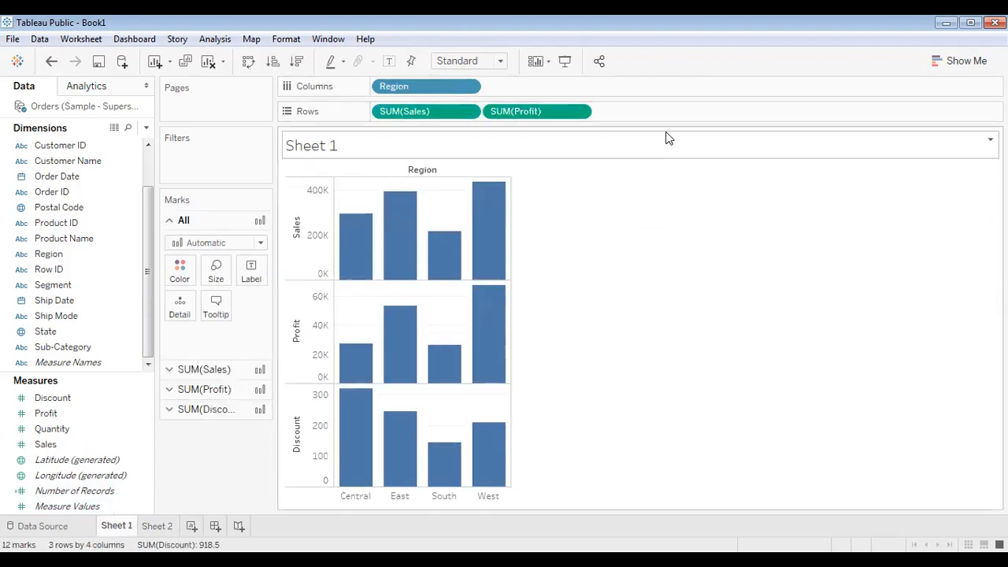
key("ctrl+z")
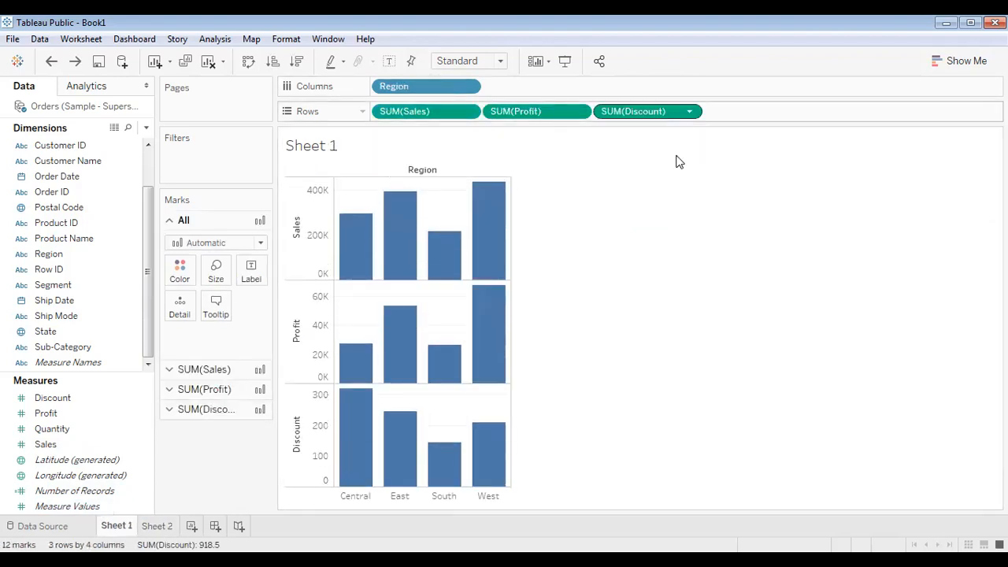
Change the aggregation of the Discount field on the rows from Sum to Average.
right_click(626, 108)
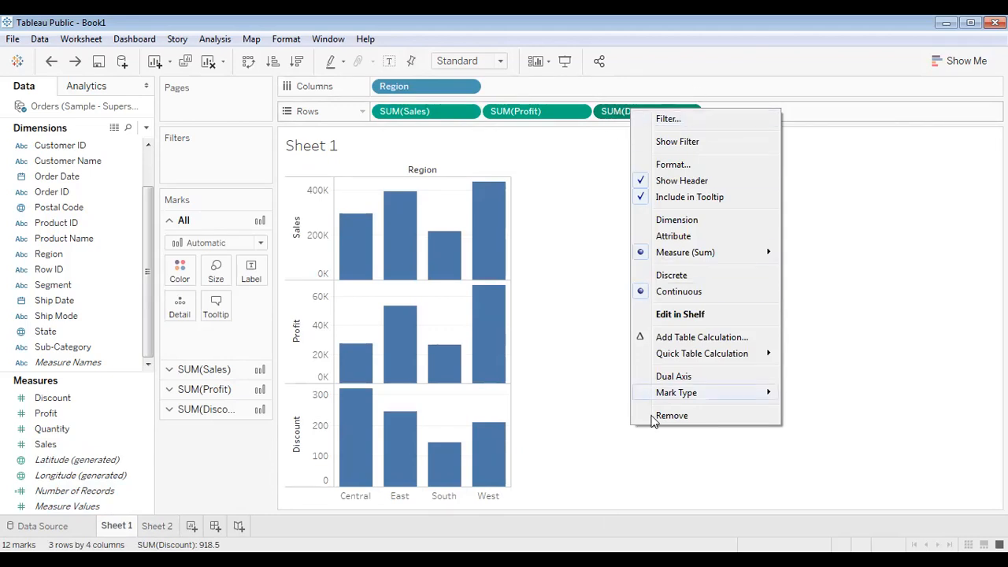
right_click(613, 113)
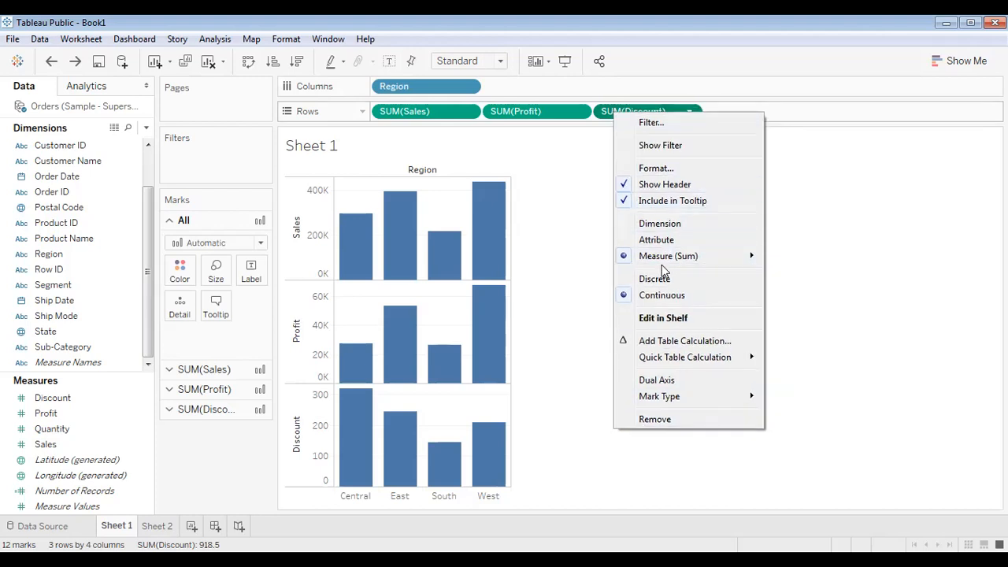
mouse_move(705, 259)
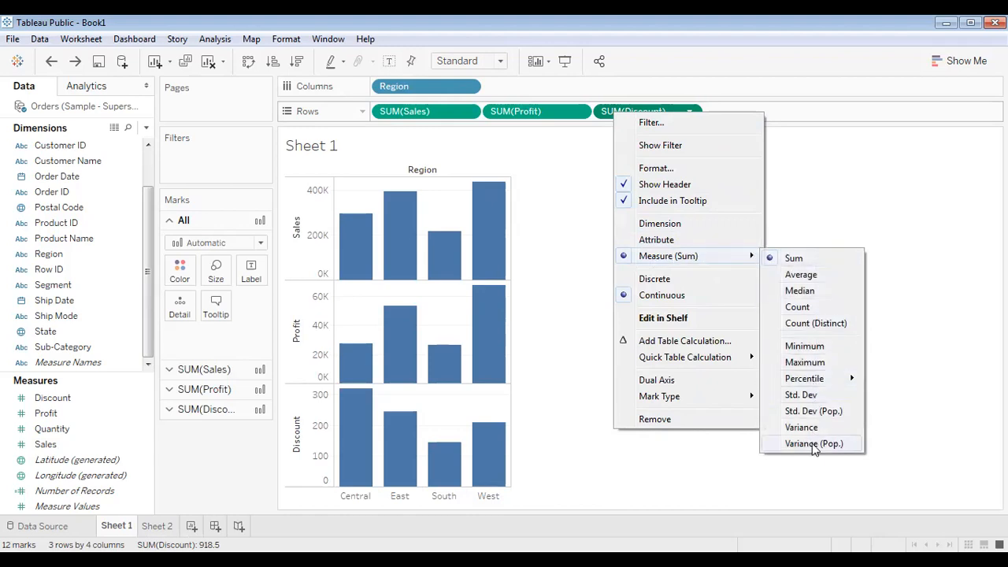
left_click(801, 275)
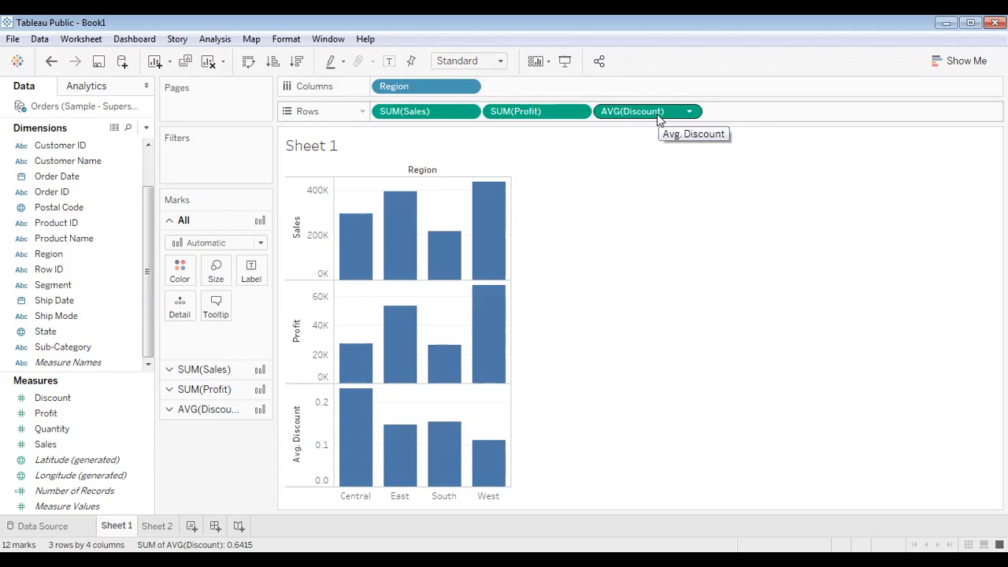
Remove Discount from the rows and set the default aggregation of the Discount measure to Average.
left_click_drag(645, 111, 103, 410)
left_click_drag(103, 373, 102, 335)
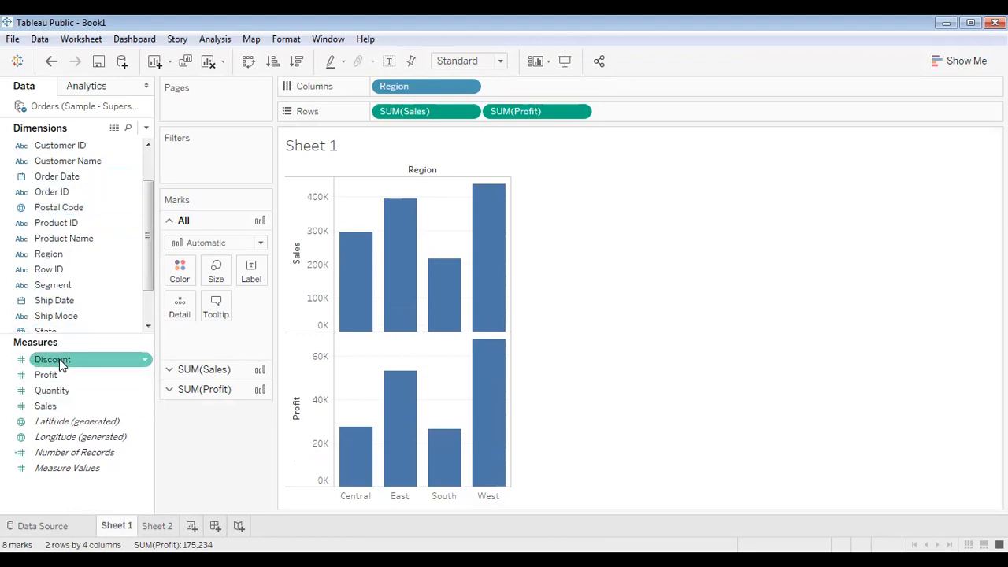
right_click(105, 360)
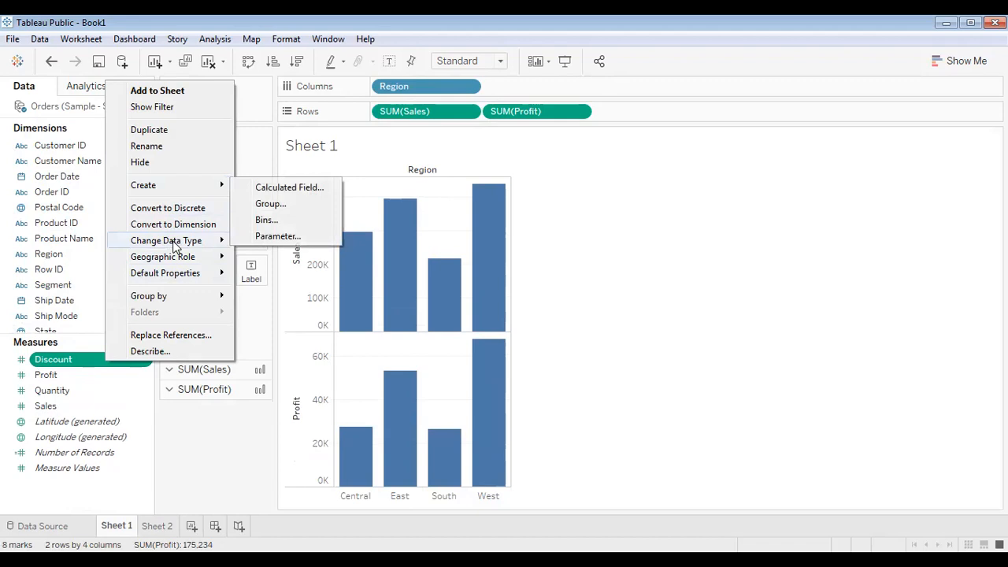
mouse_move(185, 274)
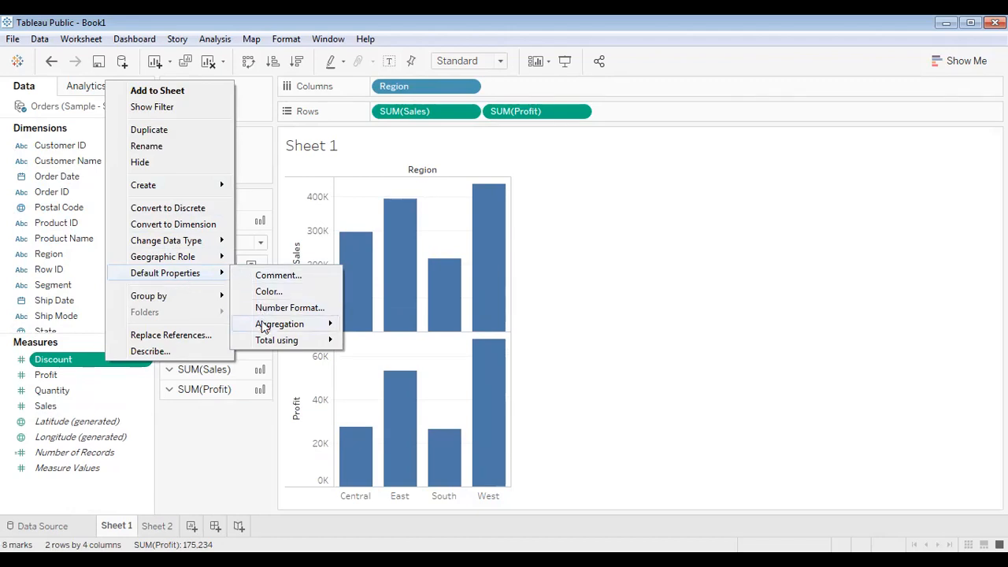
mouse_move(278, 331)
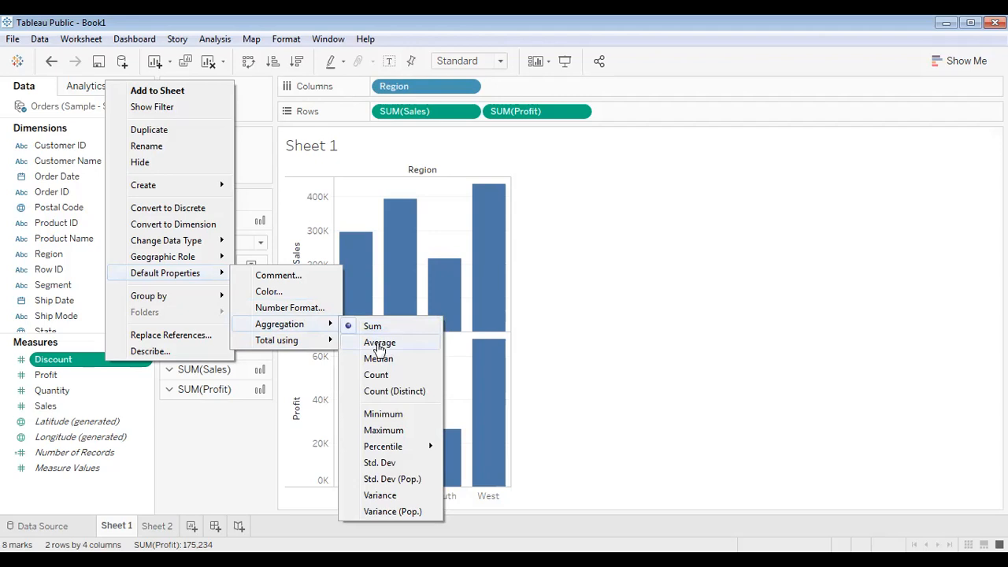
left_click(379, 343)
Check the default aggregation of the Discount measure and add Discount to the rows after Profit.
right_click(77, 361)
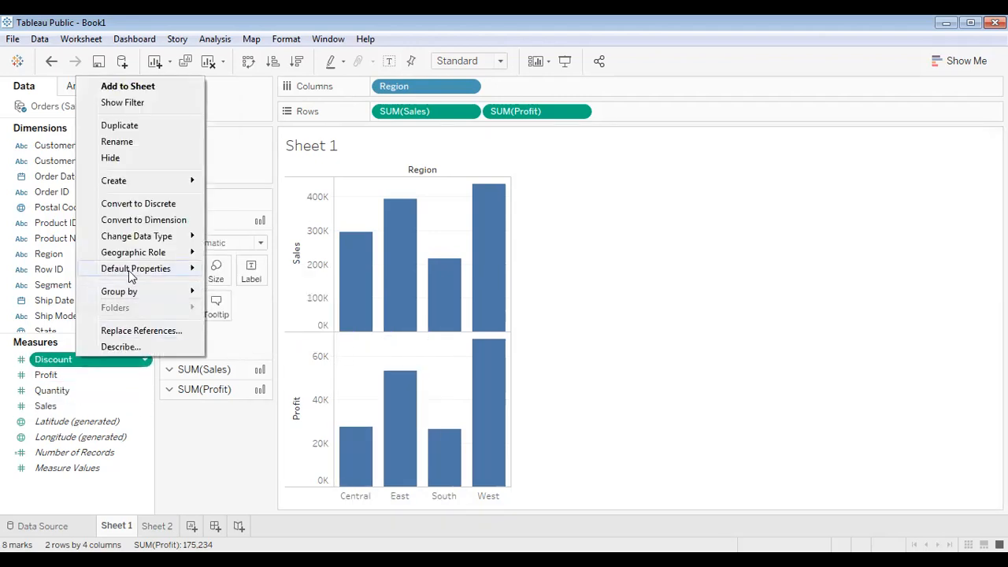
mouse_move(135, 268)
mouse_move(264, 328)
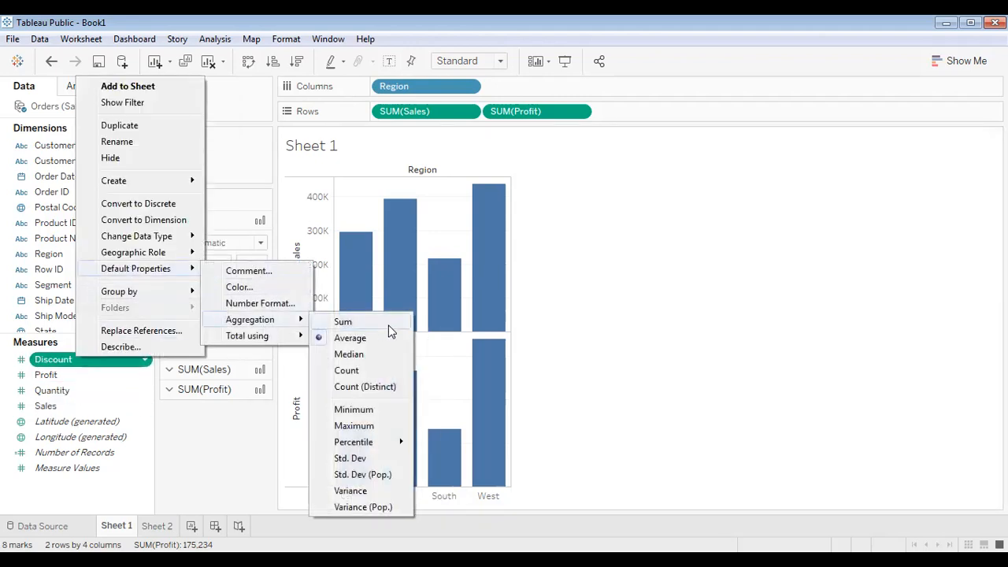
left_click(815, 287)
left_click_drag(59, 361, 655, 117)
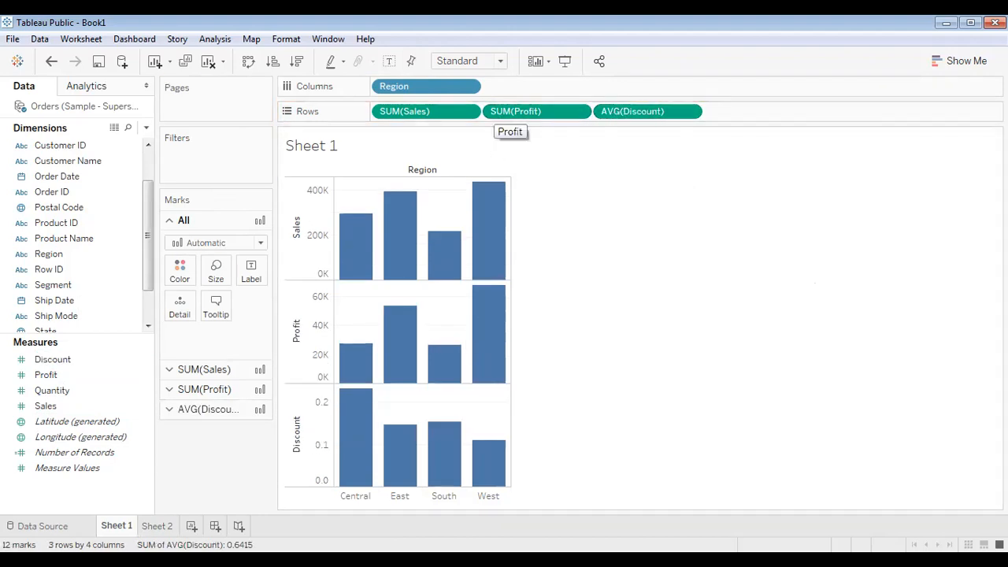
Add Discount to the columns of Sheet 2 and return to Sheet 1.
left_click(170, 526)
left_click_drag(47, 359, 391, 93)
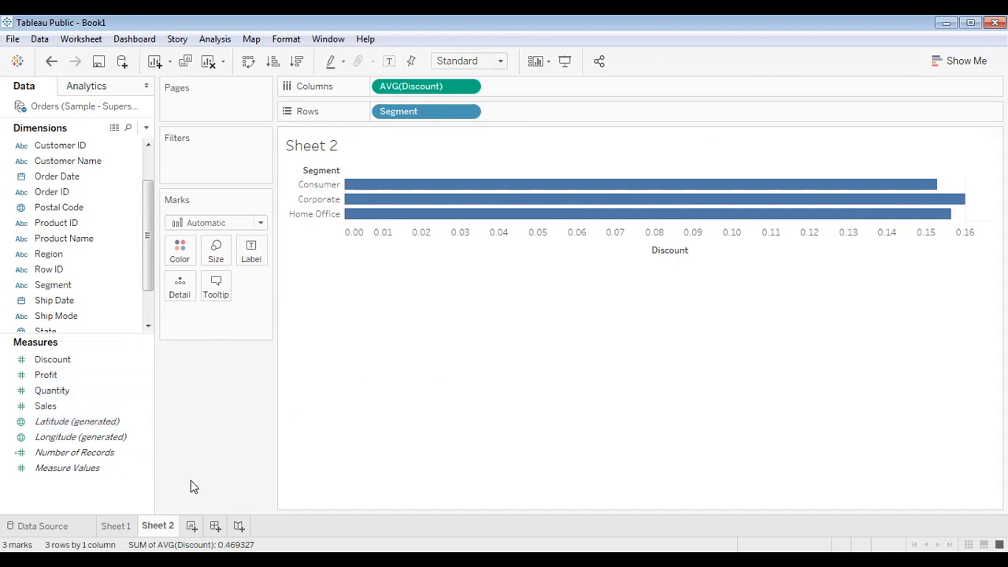
left_click(115, 526)
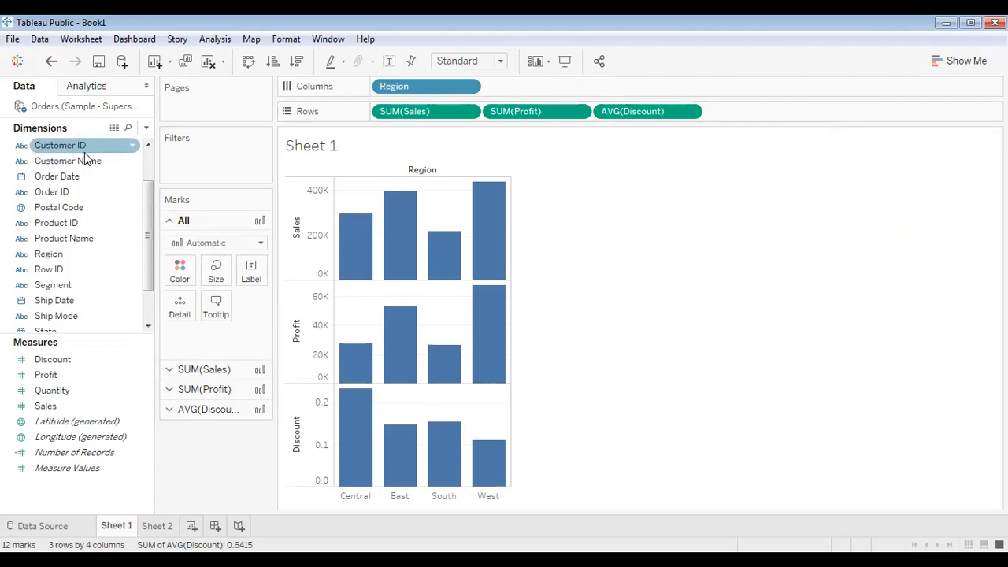
Look over the available dimensions and measures, such as Region, Order Date, Customer Name, Discount, Quantity and Sales.
left_click(47, 254)
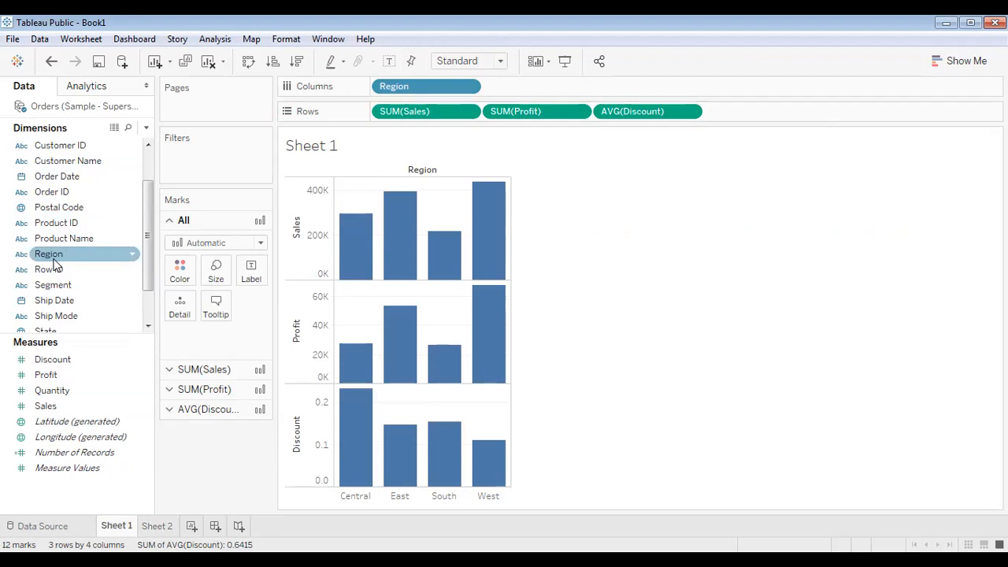
left_click(55, 176)
left_click(63, 160)
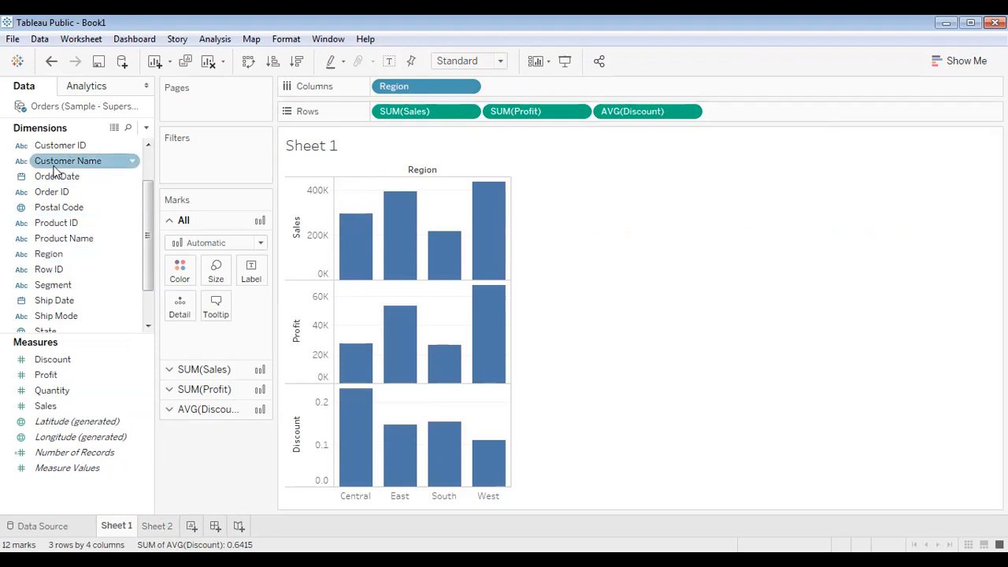
left_click(48, 421)
left_click(68, 359)
left_click(70, 391)
left_click(74, 358)
left_click(75, 390)
left_click(76, 405)
Try Customer Name ahead of the Sales, Profit and Discount measures on the rows, and remove it.
scroll(95, 193, "up", 1)
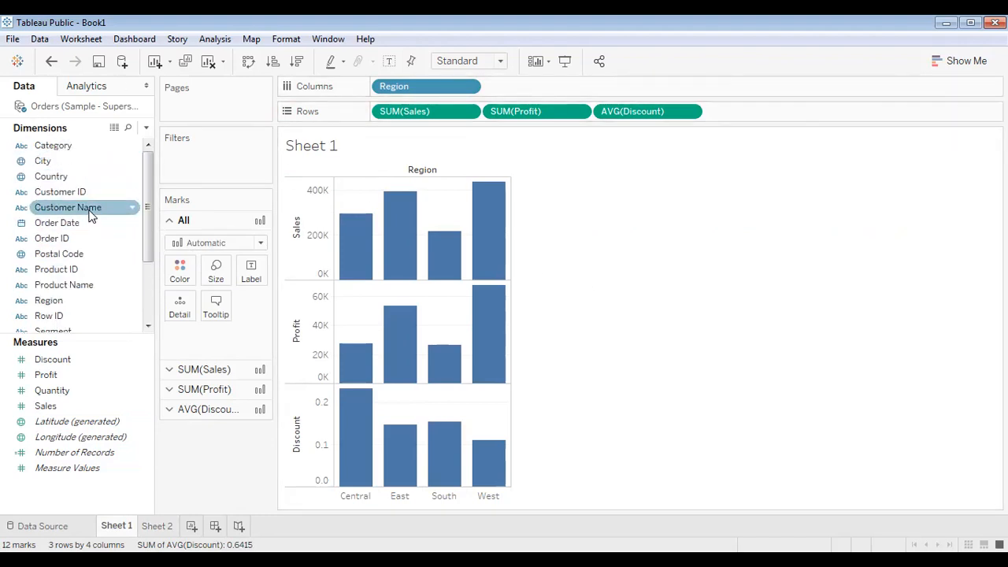
left_click_drag(105, 214, 783, 122)
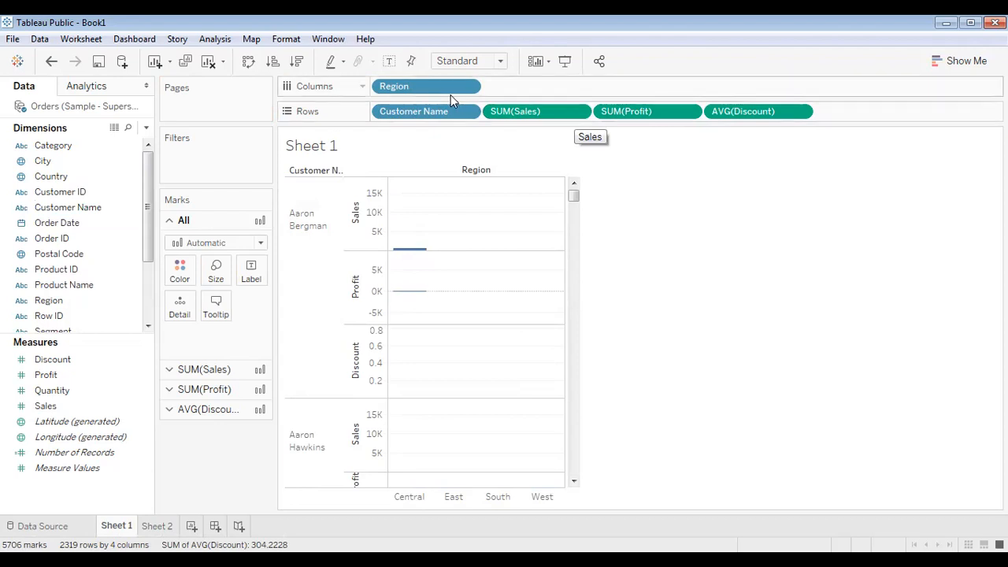
left_click_drag(539, 115, 376, 111)
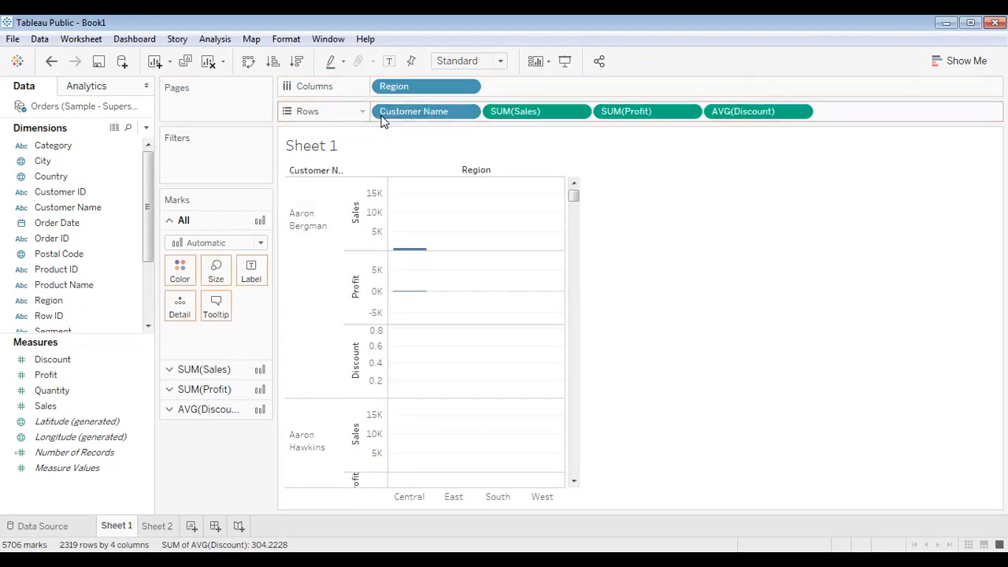
left_click_drag(873, 124, 869, 115)
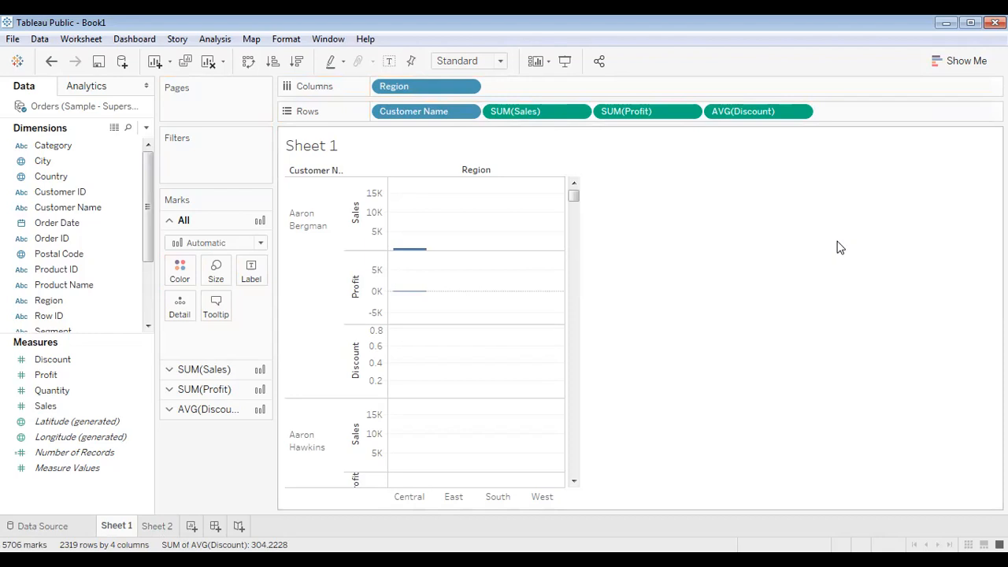
left_click(433, 115)
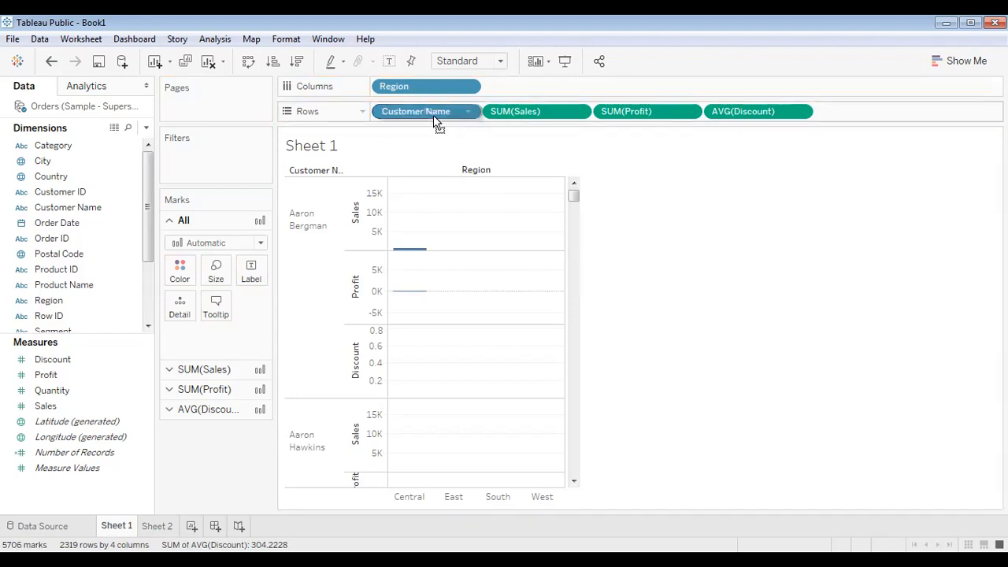
key("Delete")
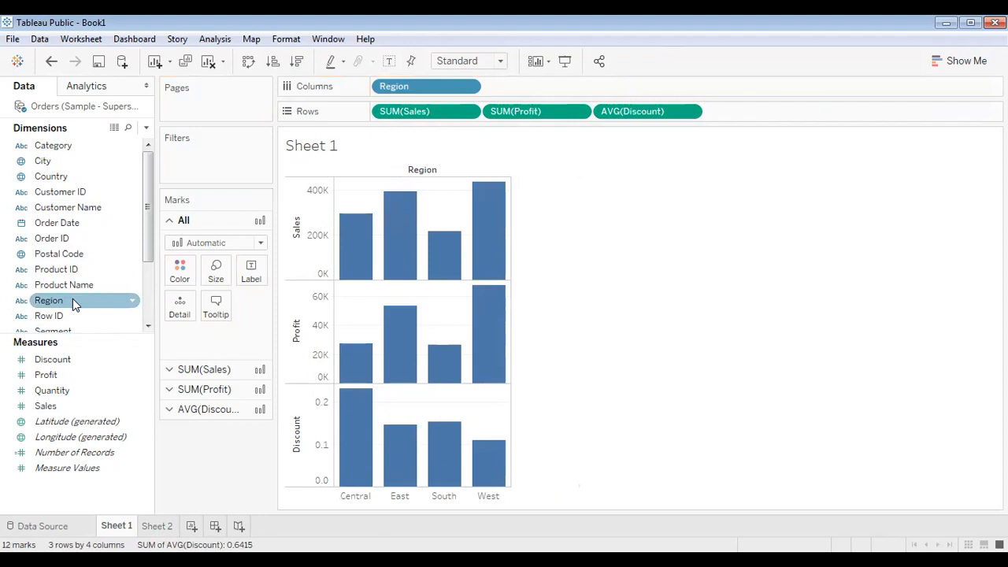
Try Category ahead of the measures on the rows, select Furniture, and attempt to move Category after Discount.
left_click_drag(59, 152, 770, 112)
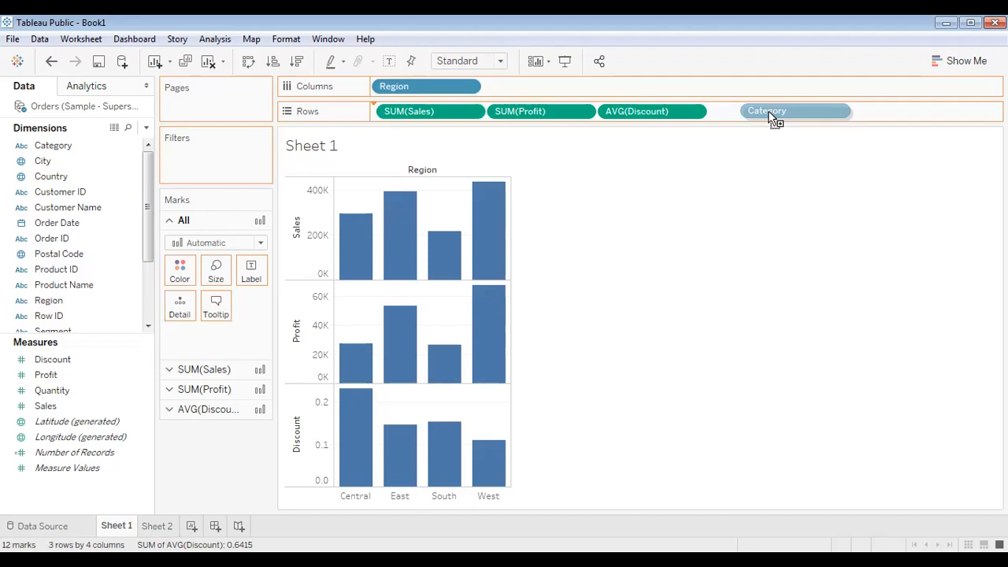
left_click_drag(769, 113, 378, 112)
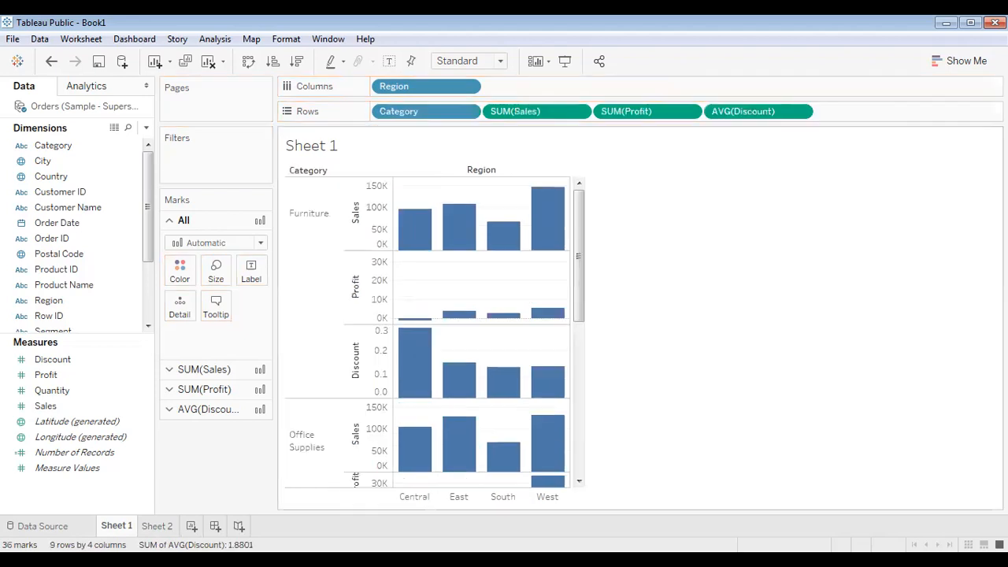
left_click(313, 228)
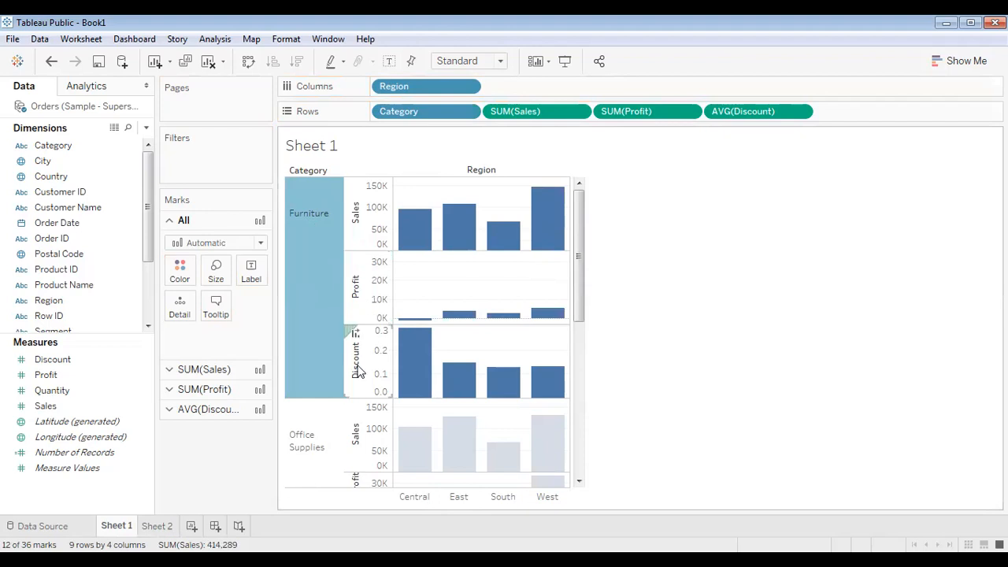
left_click_drag(467, 111, 922, 128)
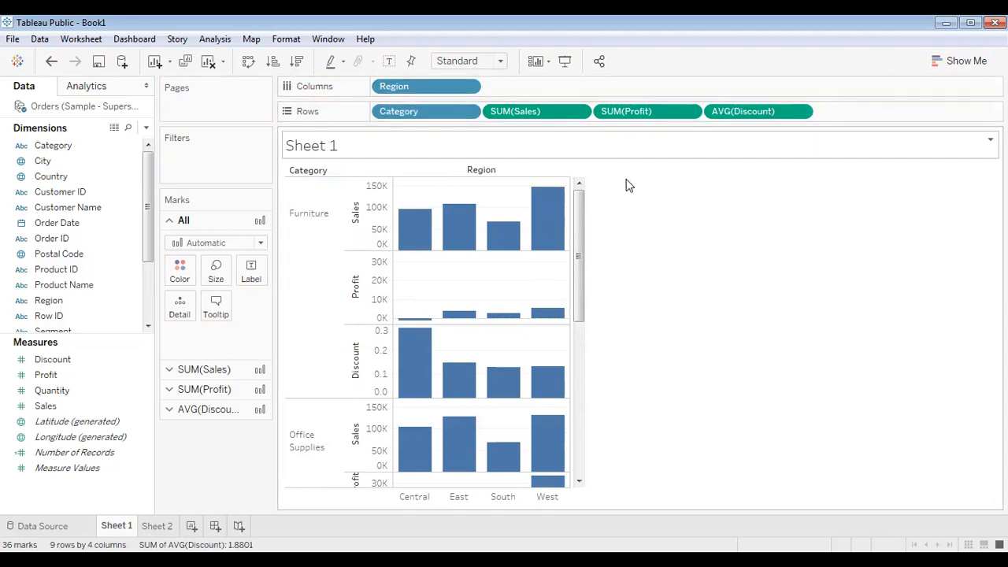
Replace Category on the rows with Customer Name and convert it to a Count measure.
left_click_drag(422, 114, 378, 118)
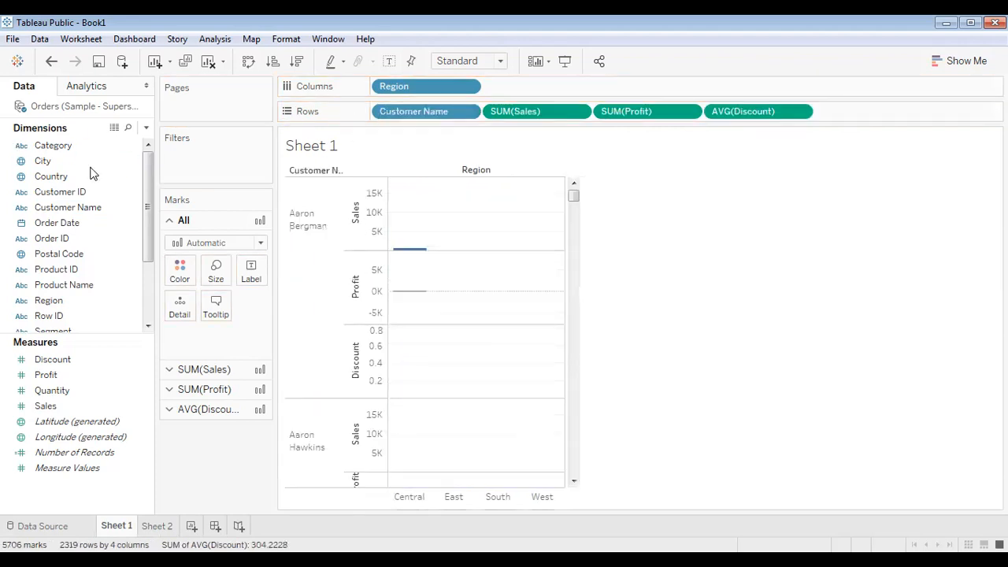
right_click(429, 116)
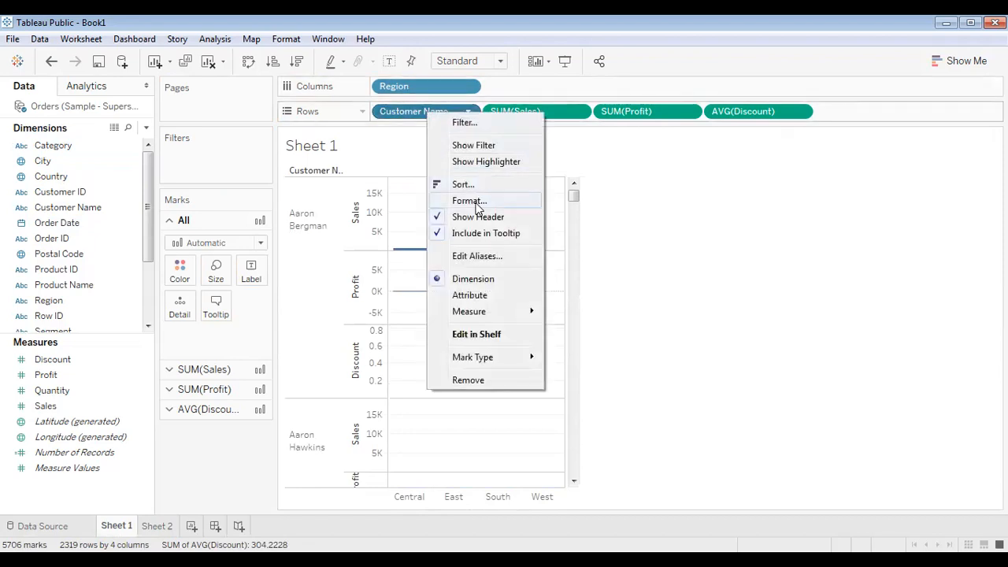
mouse_move(469, 315)
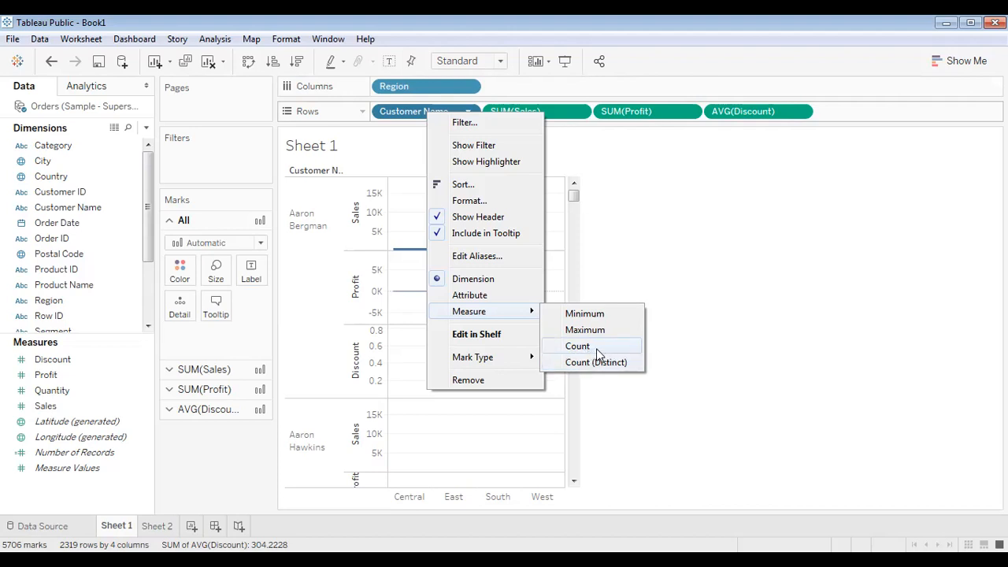
left_click(596, 348)
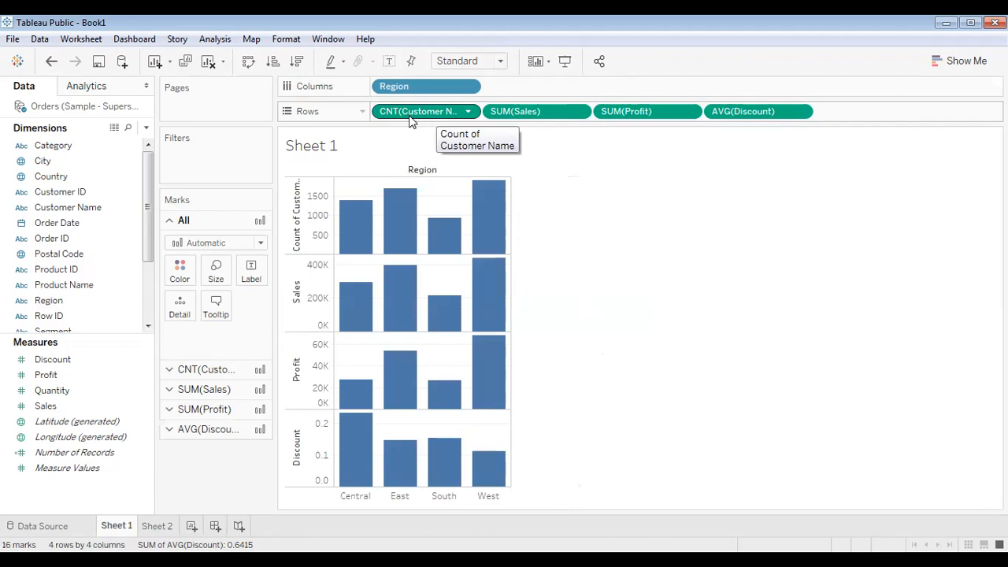
Move the Customer Name count to the end of the rows, try it before Discount, and undo that last move.
left_click_drag(879, 117, 888, 113)
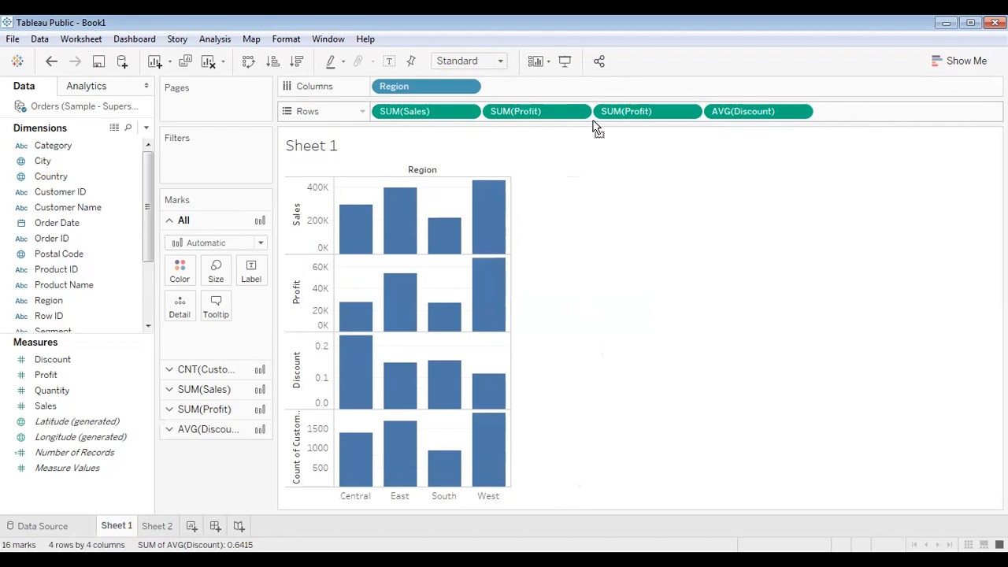
left_click_drag(598, 119, 603, 118)
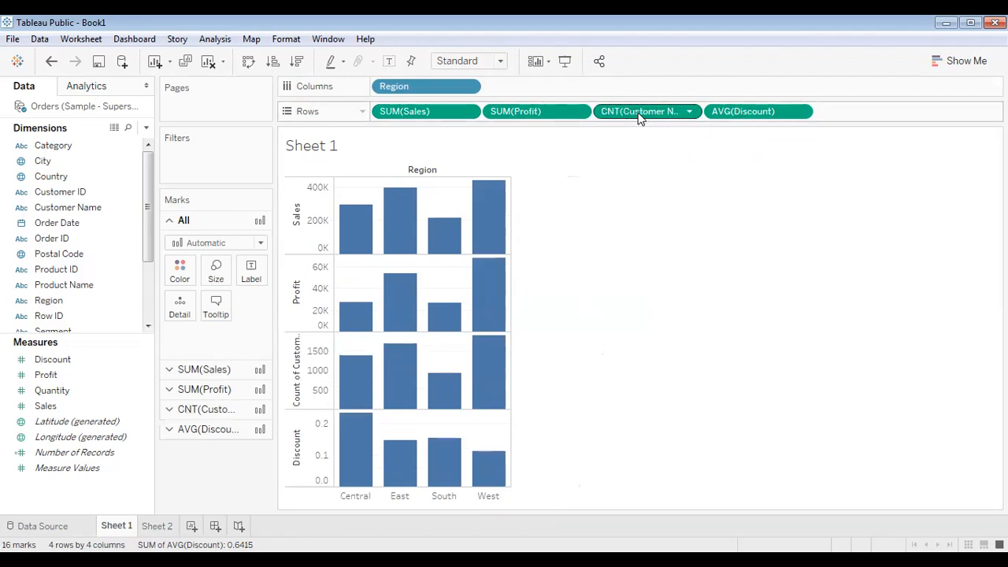
key("ctrl+z")
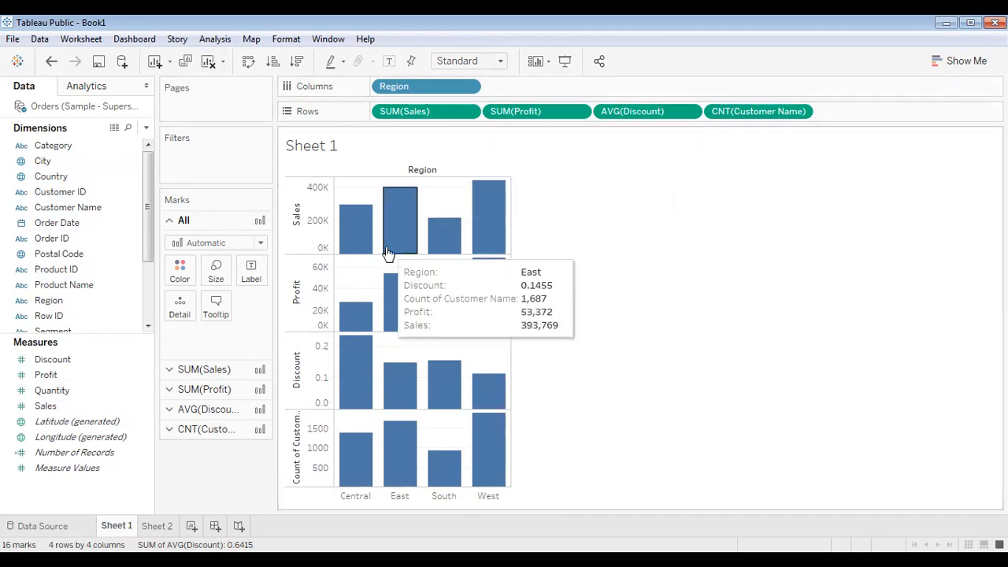
Inspect the details of the Central region's Sales bar and show mark labels on all the bars.
mouse_move(349, 218)
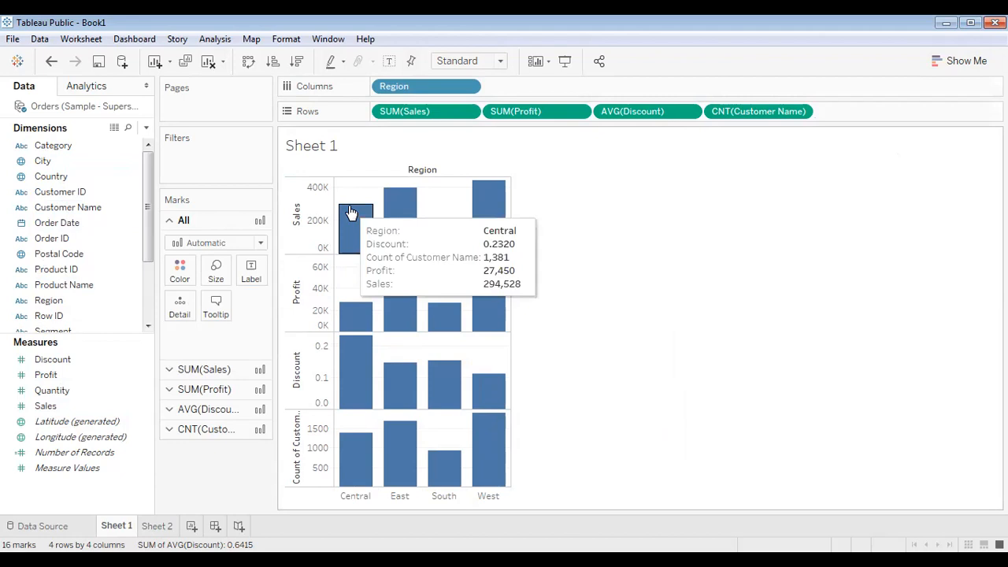
left_click(391, 66)
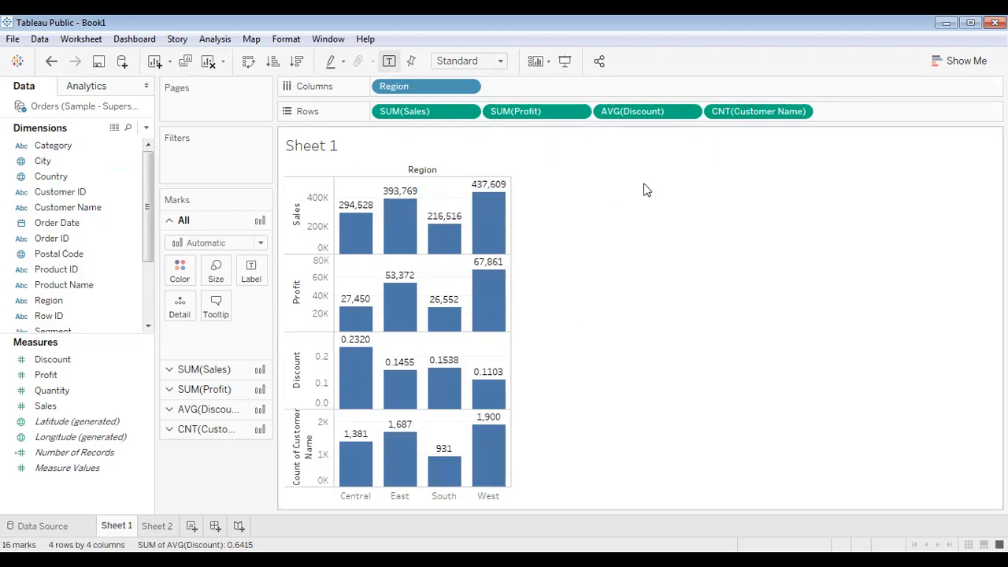
mouse_move(518, 457)
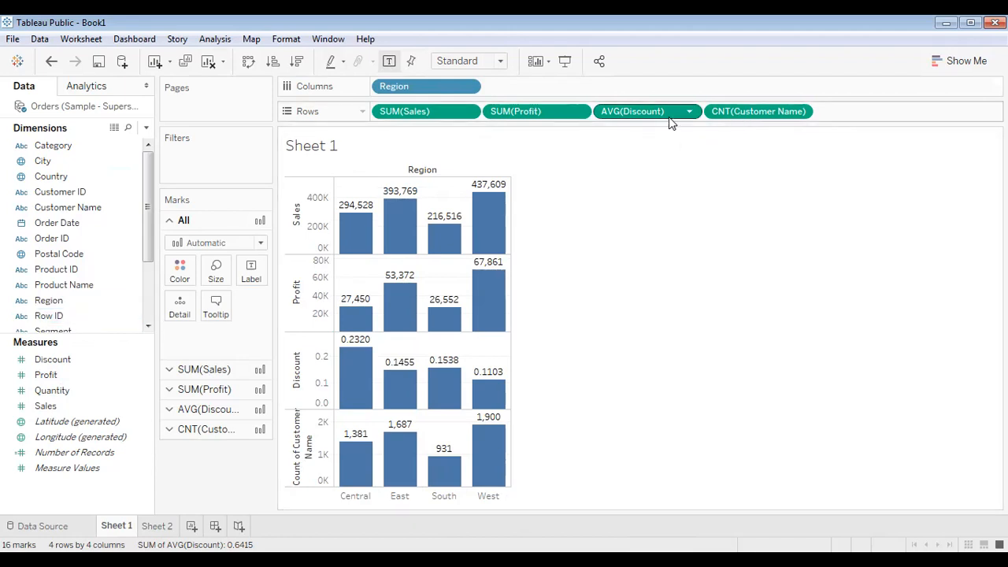
scroll(99, 289, "down", 2)
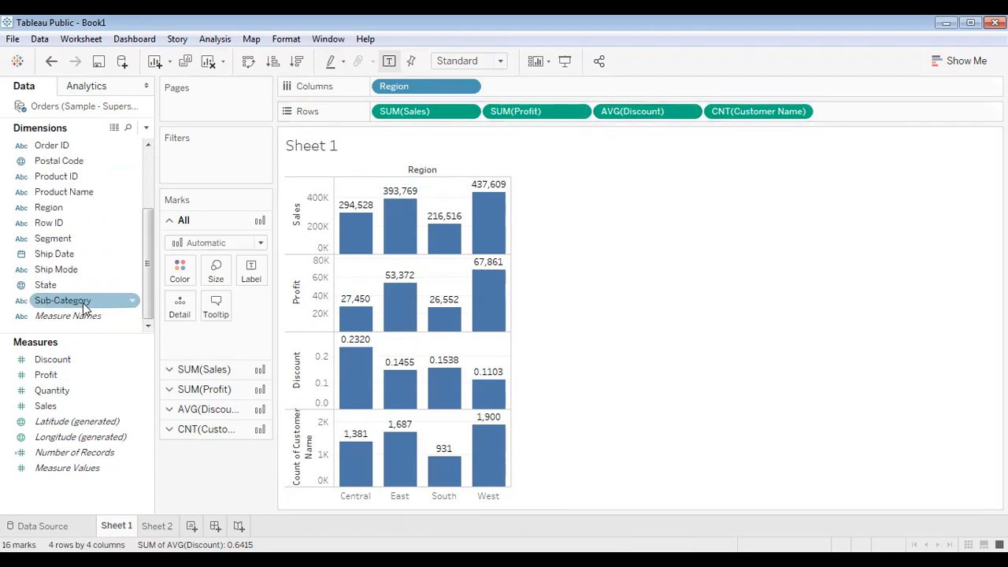
right_click(67, 359)
mouse_move(126, 269)
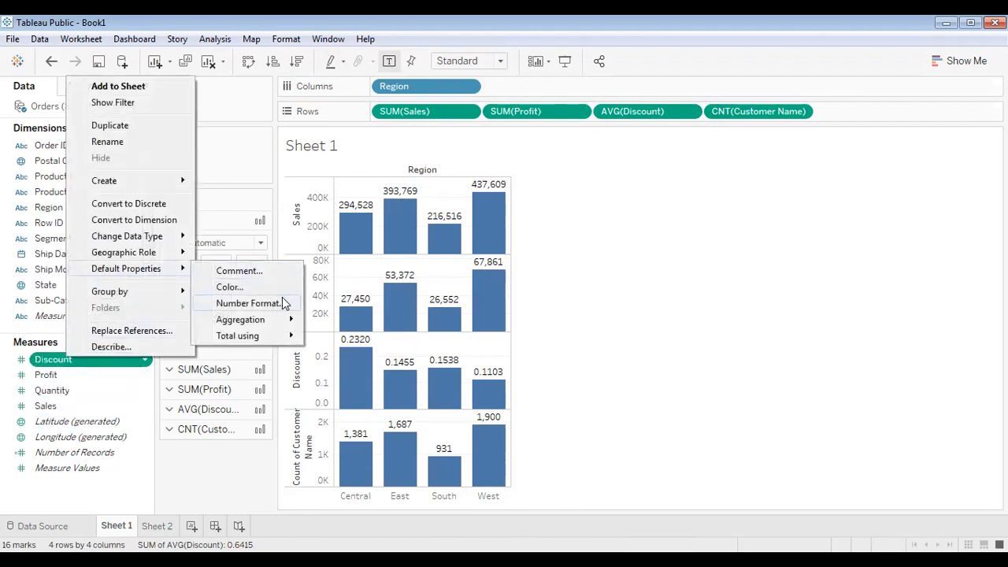
left_click(250, 303)
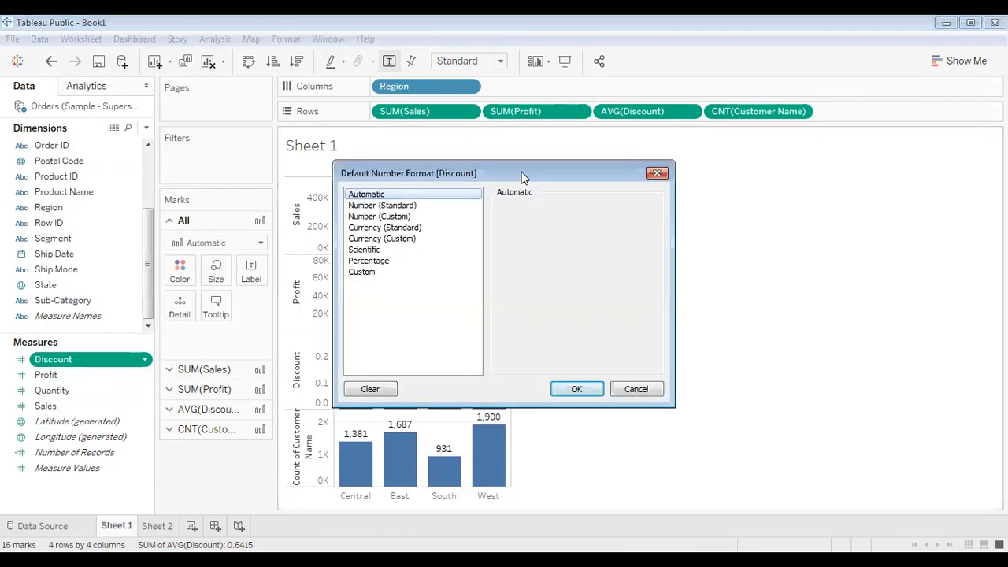
left_click_drag(523, 176, 721, 150)
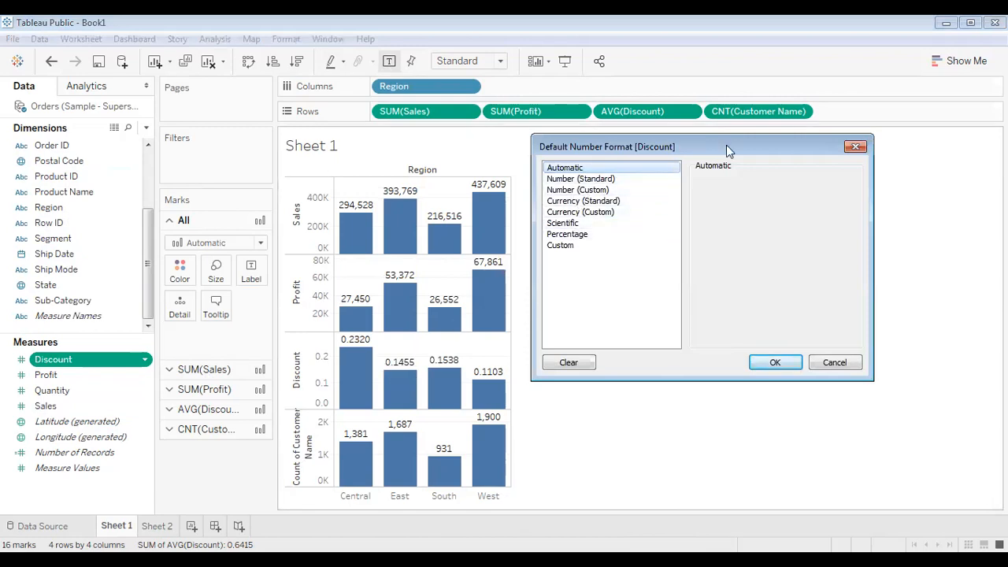
left_click(855, 147)
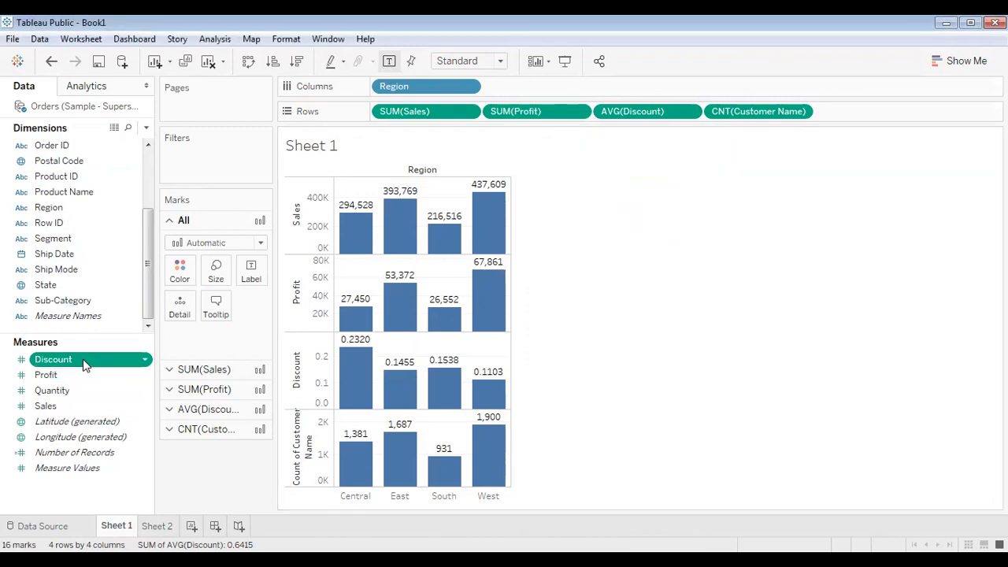
Set the default number format of the Discount measure to Percentage with 1 decimal place.
right_click(85, 364)
mouse_move(197, 270)
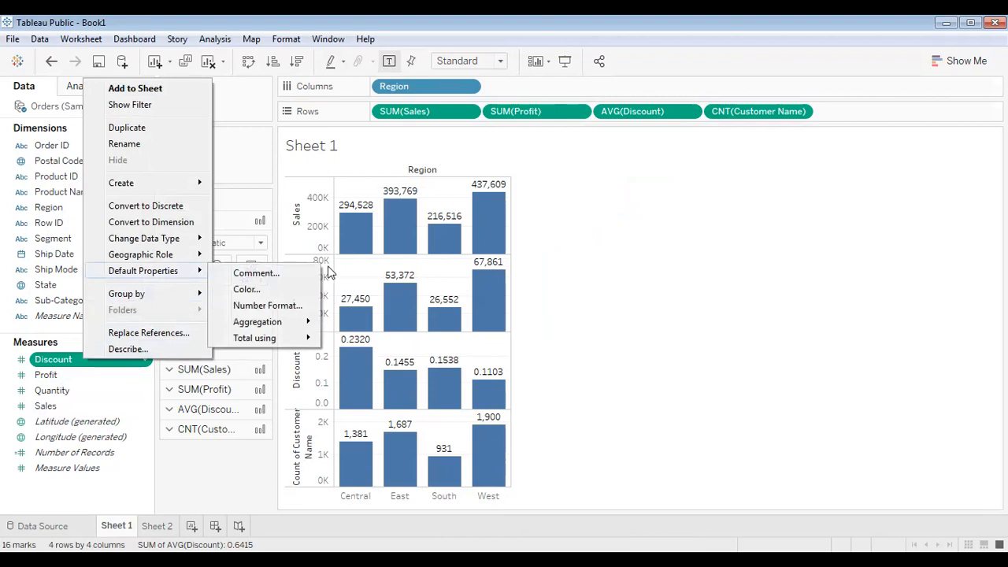
left_click(286, 307)
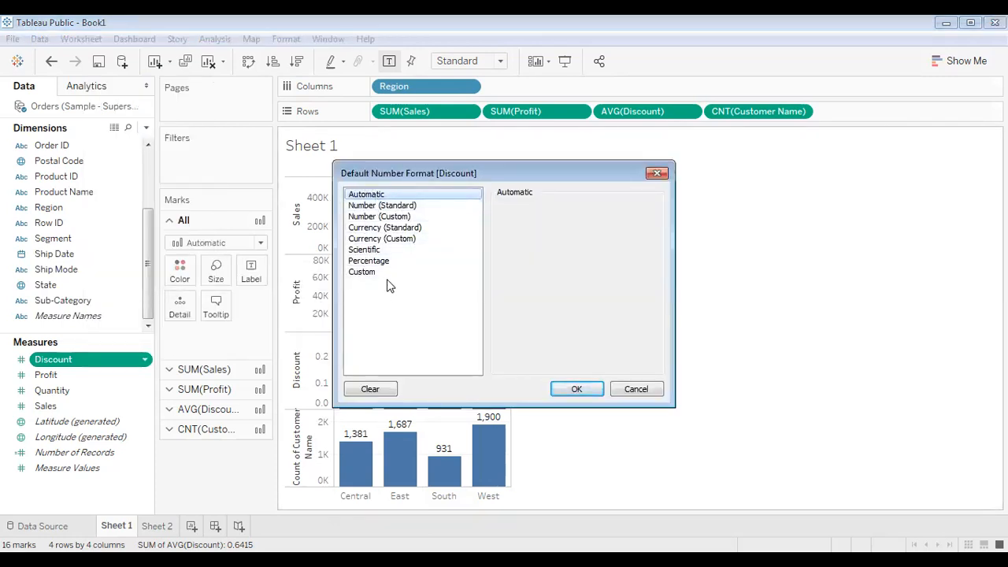
left_click(356, 264)
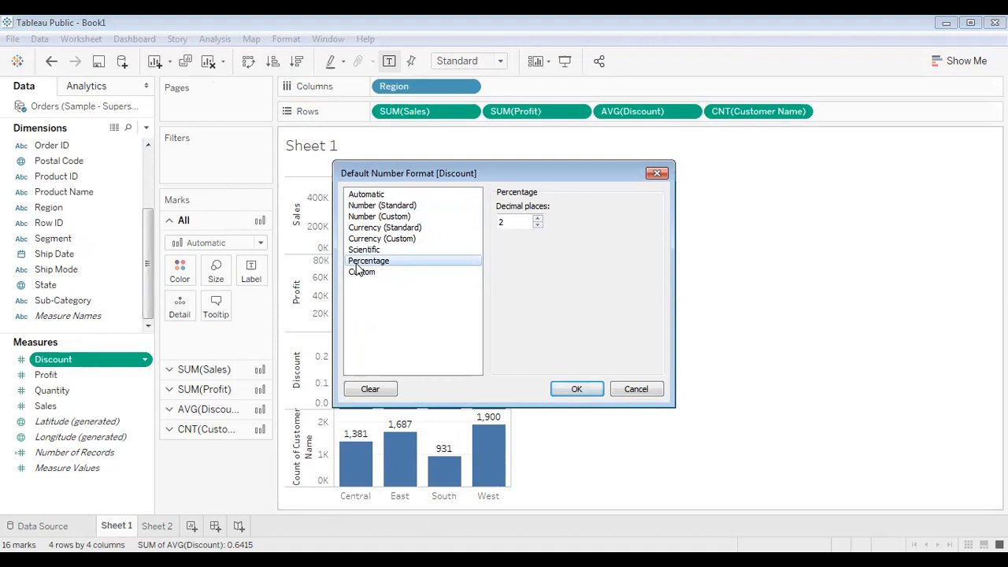
left_click(538, 228)
left_click(514, 221)
left_click(577, 389)
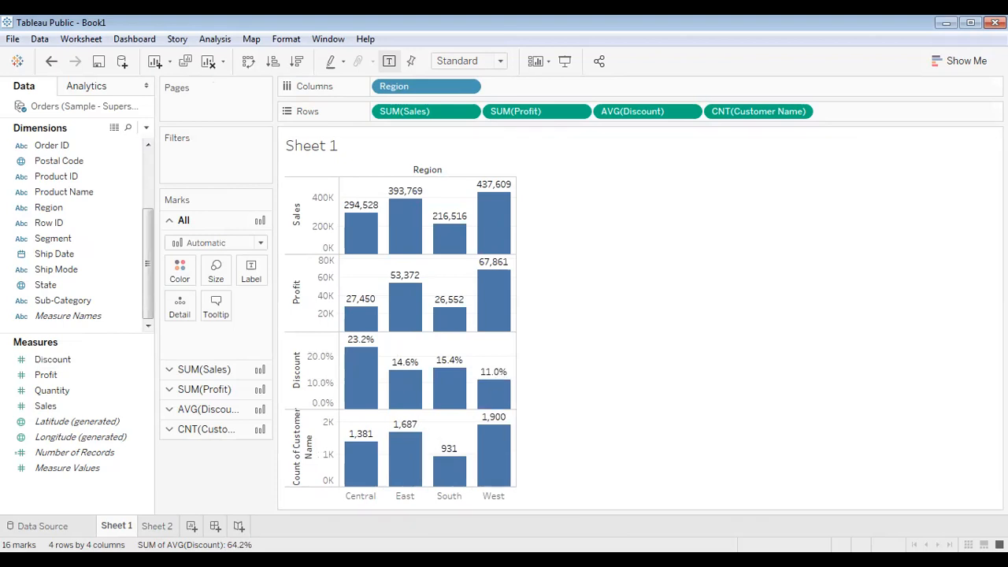
Show mark labels on the average discount by Segment bars in Sheet 2.
left_click(59, 302)
left_click(158, 527)
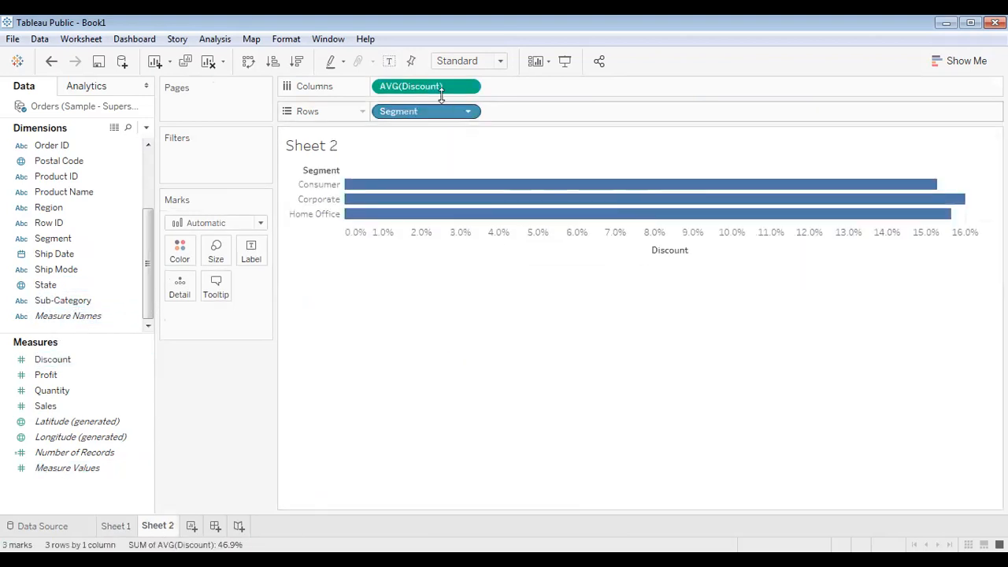
left_click(388, 61)
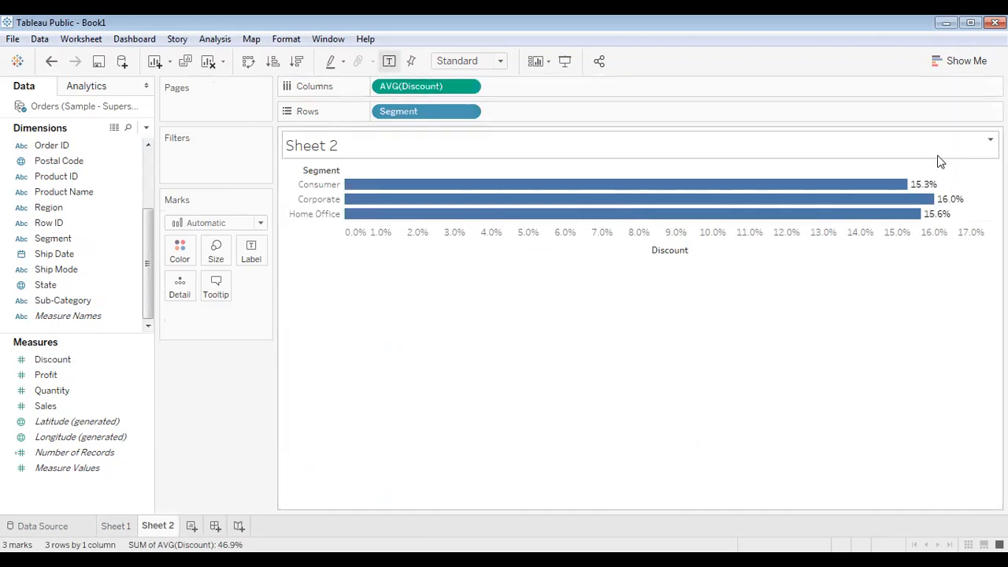
Create a new worksheet, place Discount on the rows as a single average bar, and show its mark label.
left_click(191, 525)
left_click(51, 393)
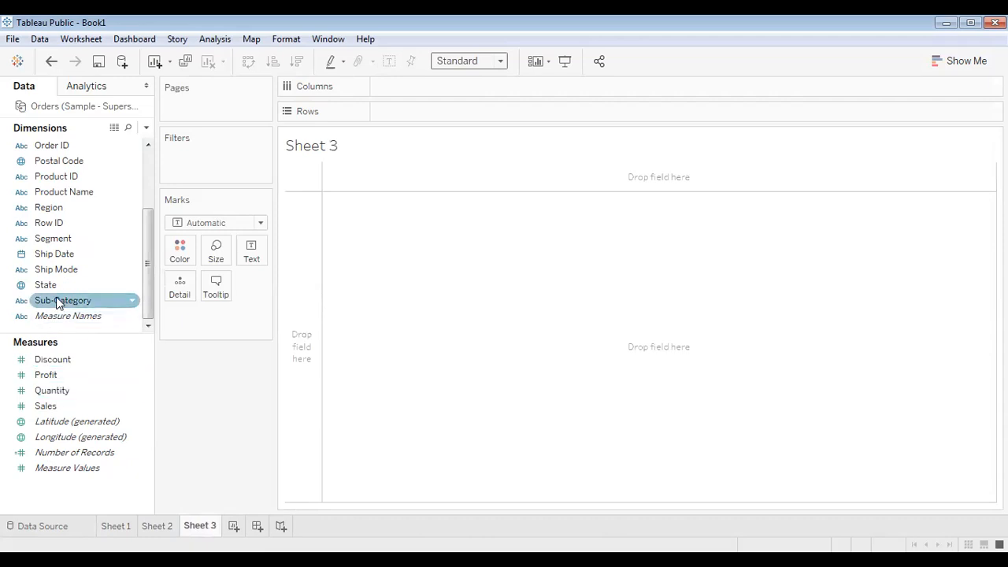
mouse_move(53, 360)
left_mouse_down()
mouse_move(234, 333)
mouse_move(370, 207)
left_mouse_up()
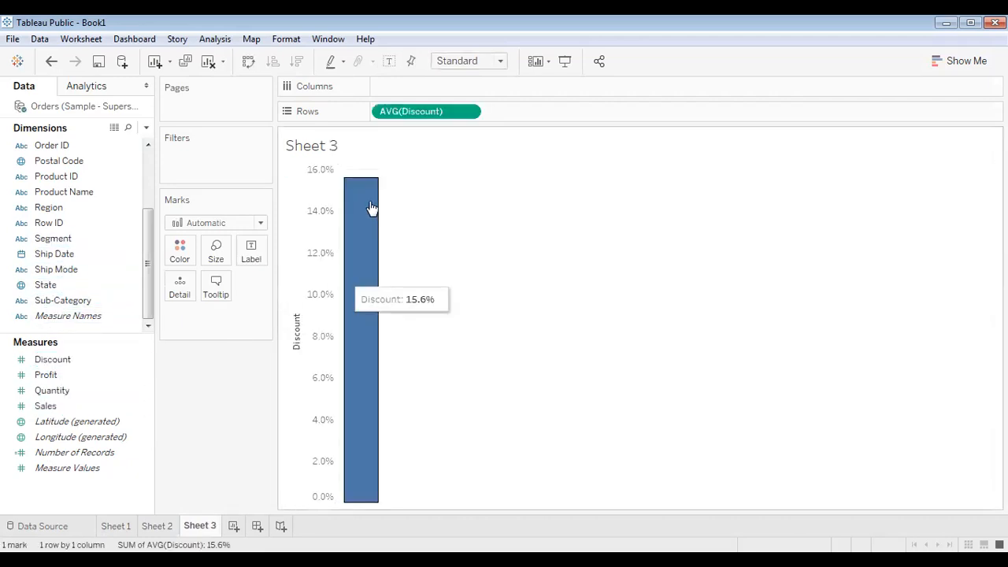
left_click(388, 60)
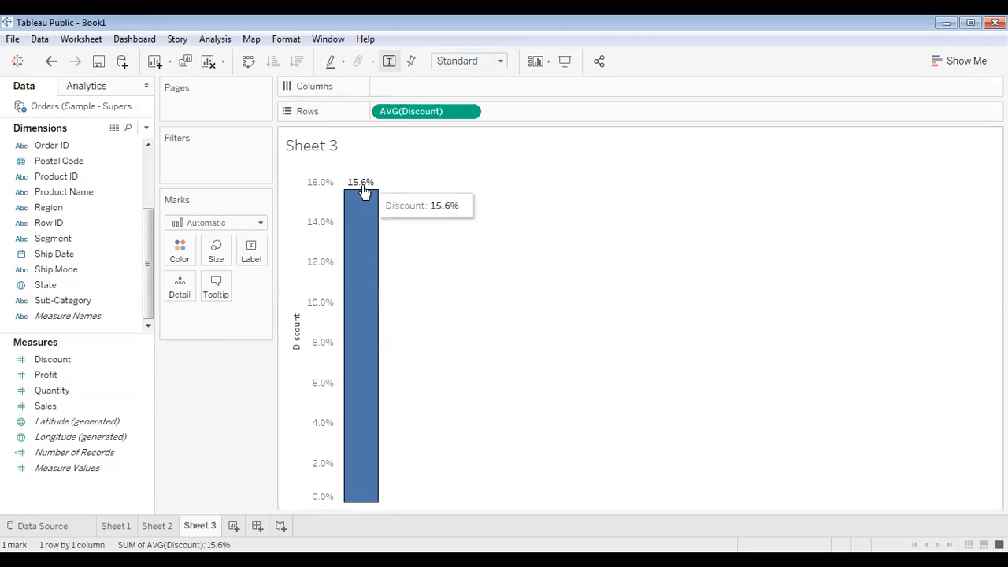
Compare the discount charts in Sheet 1, Sheet 2 and Sheet 3.
left_click(155, 527)
left_click(115, 526)
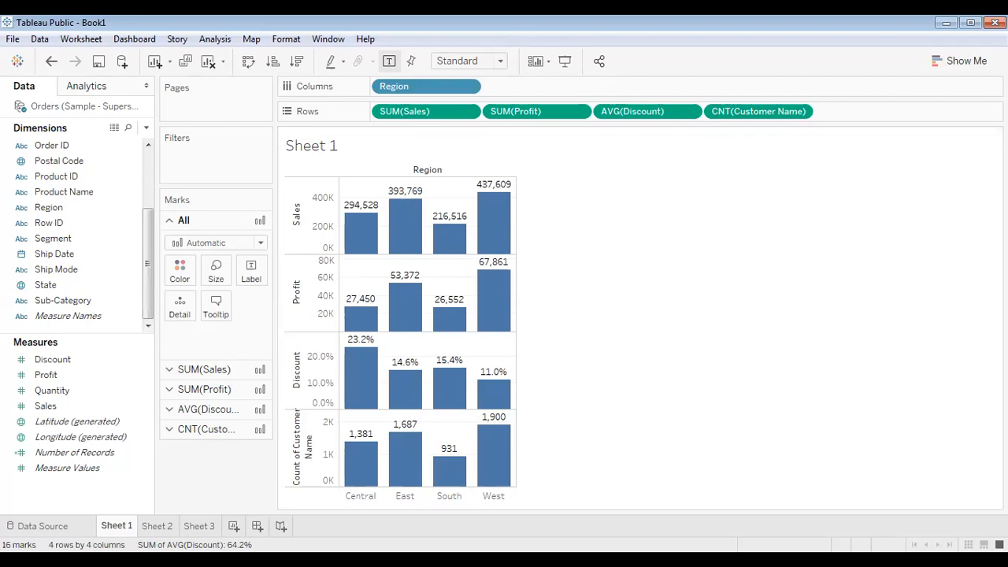
left_click(157, 526)
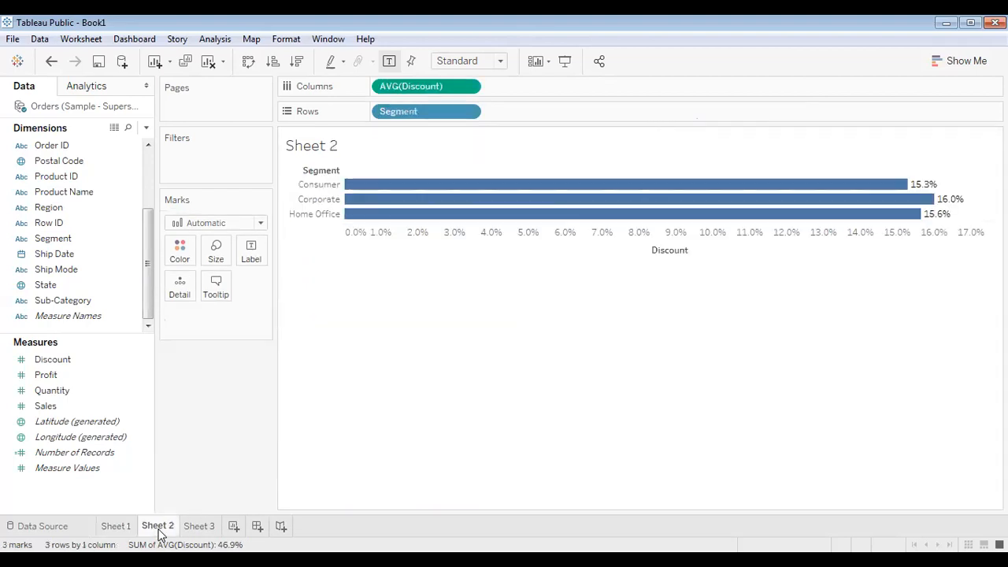
left_click(201, 528)
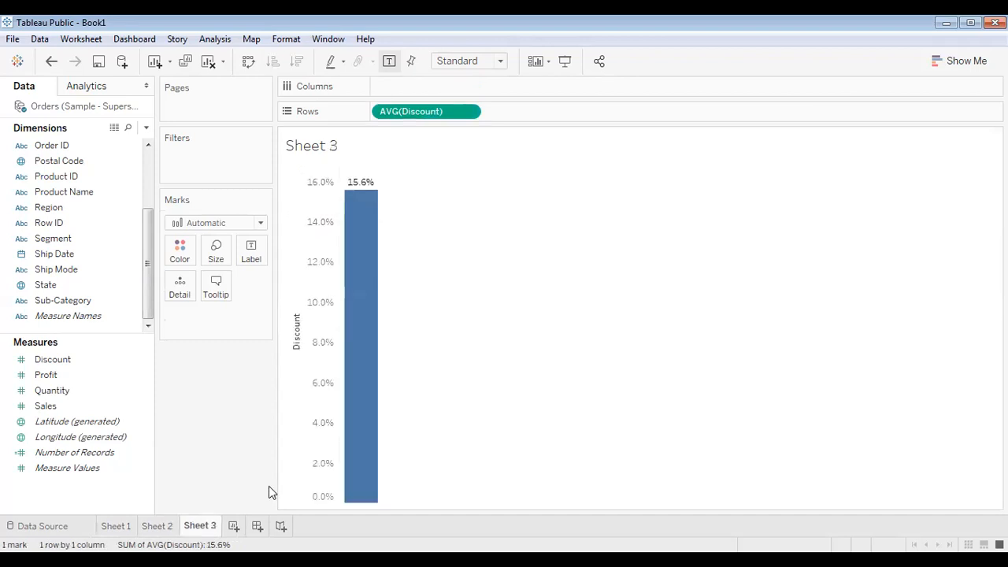
Clear all fields from Sheet 3 and enlarge the Dimensions list to show more fields.
left_click(208, 61)
scroll(145, 164, "up", 2)
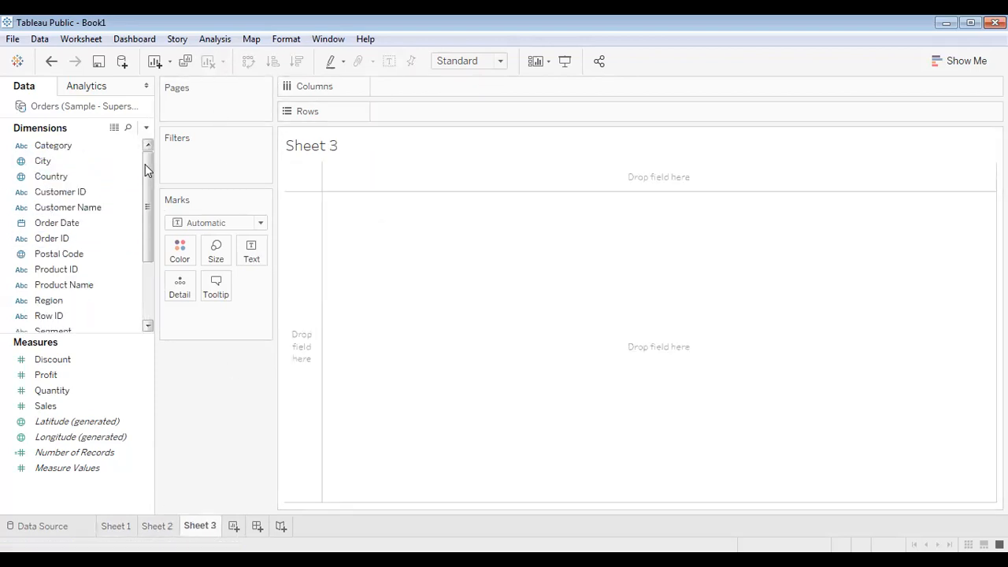
left_click_drag(67, 338, 69, 370)
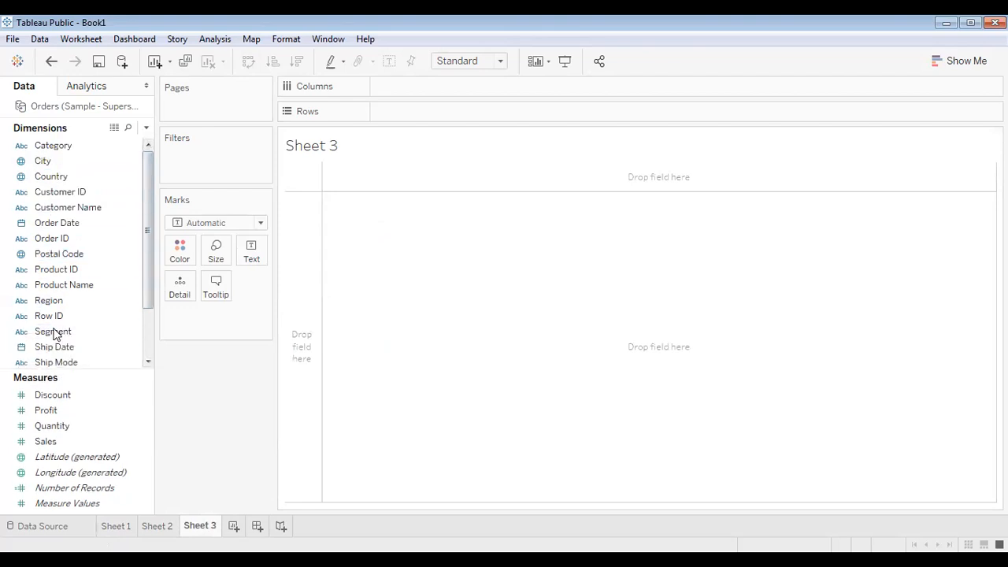
Place Order Date by year on the columns and Sales on the rows, with the mark type set to Bar.
left_click(67, 223)
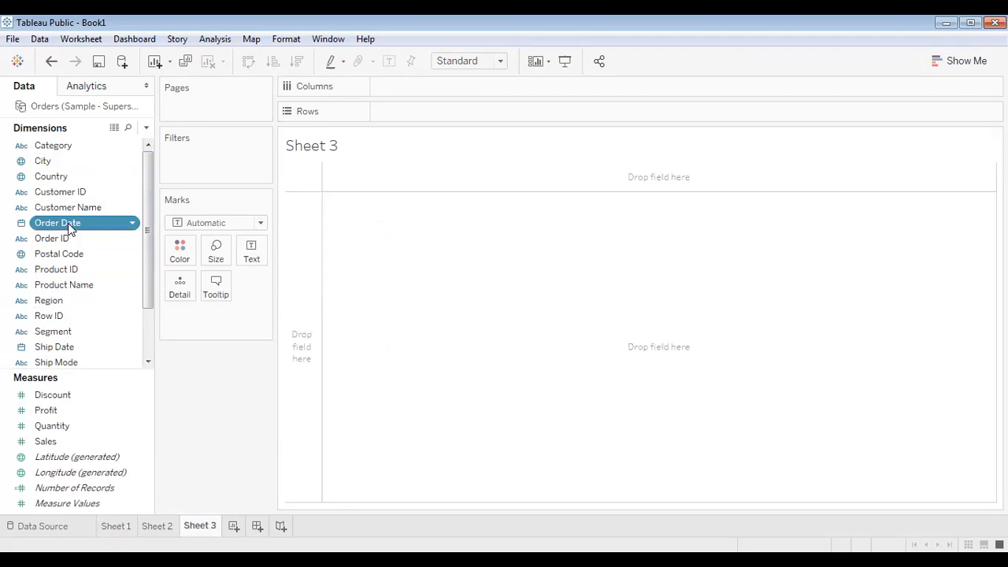
left_click_drag(68, 223, 431, 81)
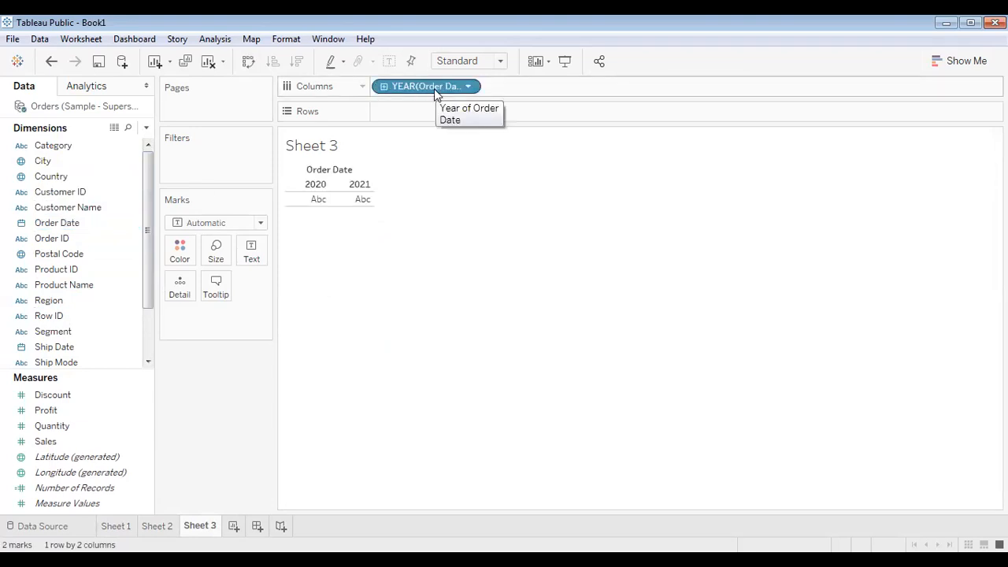
left_click_drag(67, 438, 603, 207)
left_click_drag(224, 315, 445, 114)
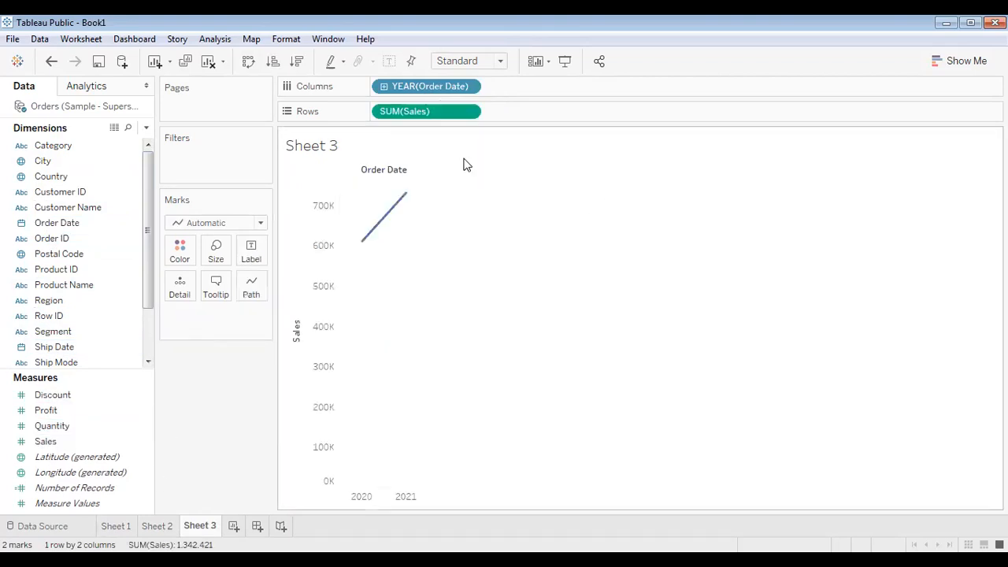
left_click(205, 223)
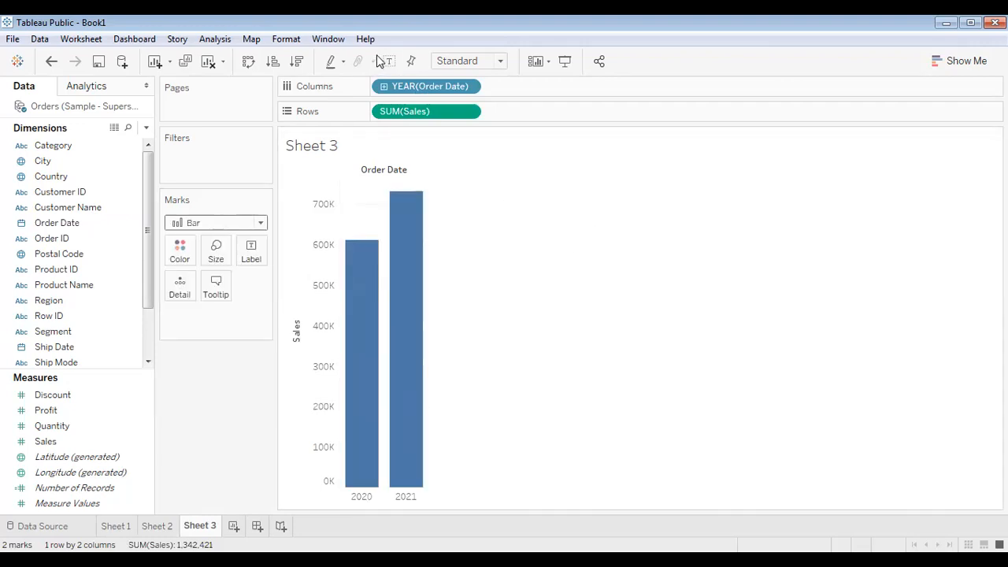
Examine the discrete and continuous settings of Order Date and Sales, and the date levels offered for Order Date.
right_click(425, 93)
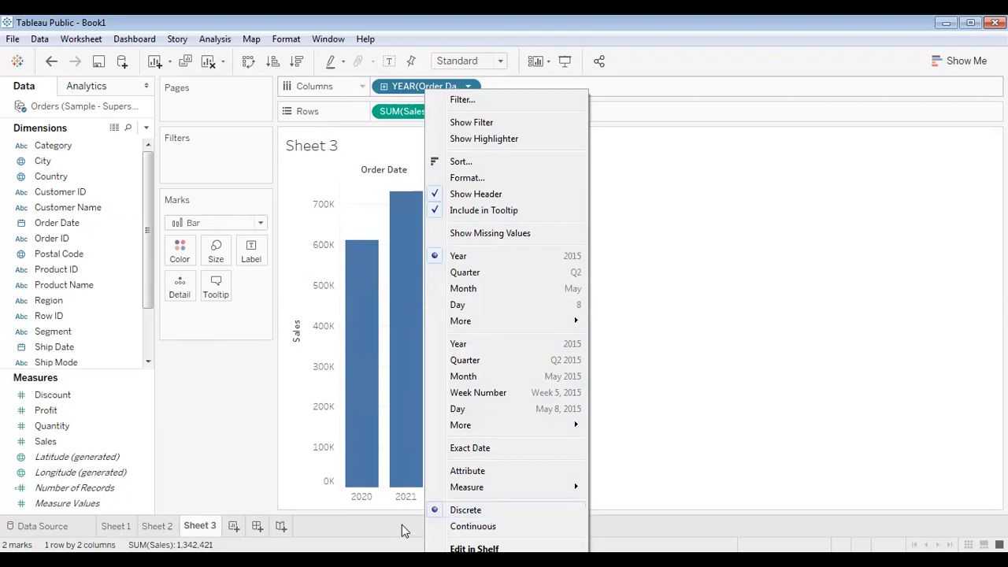
left_click(746, 387)
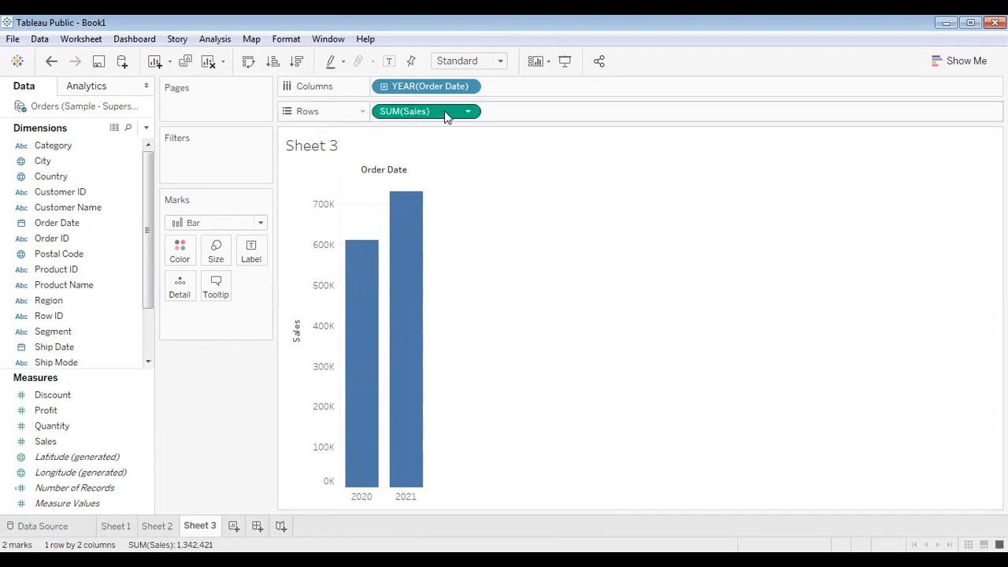
right_click(417, 113)
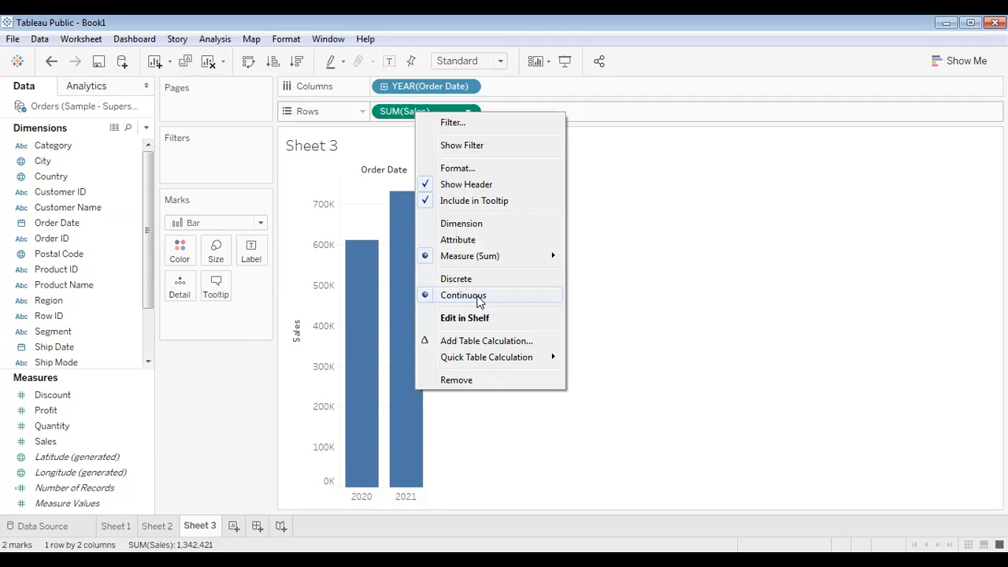
left_click(764, 166)
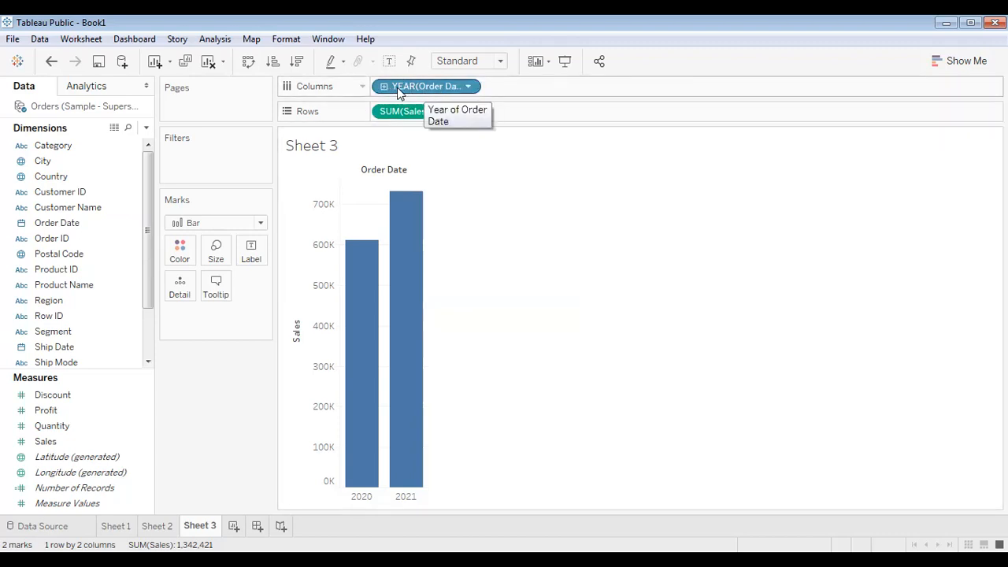
right_click(400, 93)
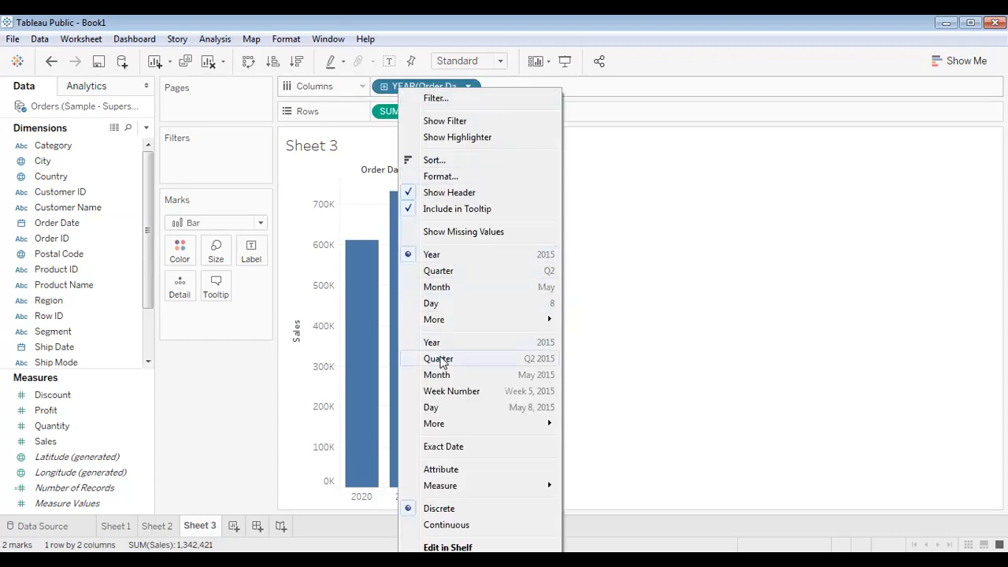
left_click(650, 171)
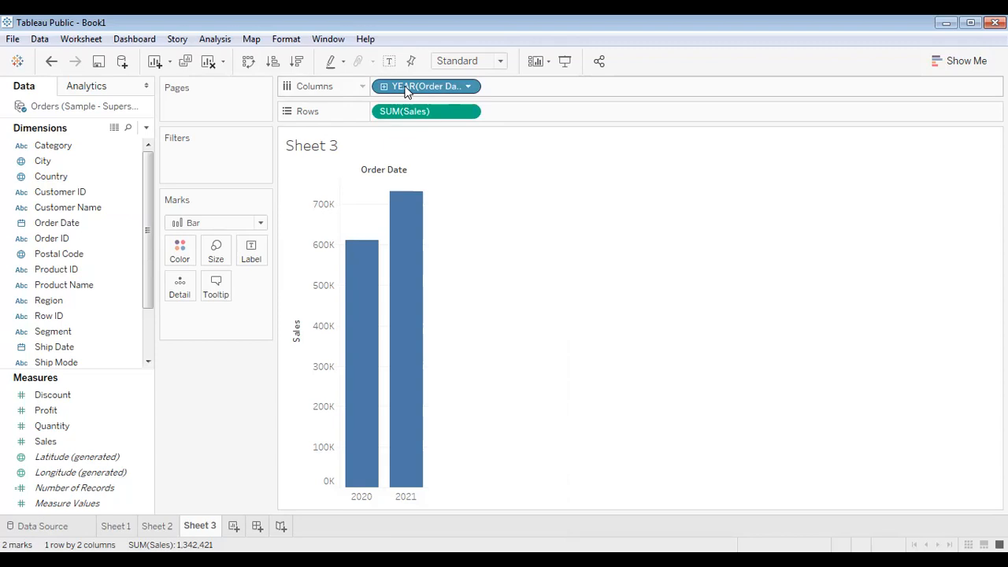
right_click(407, 91)
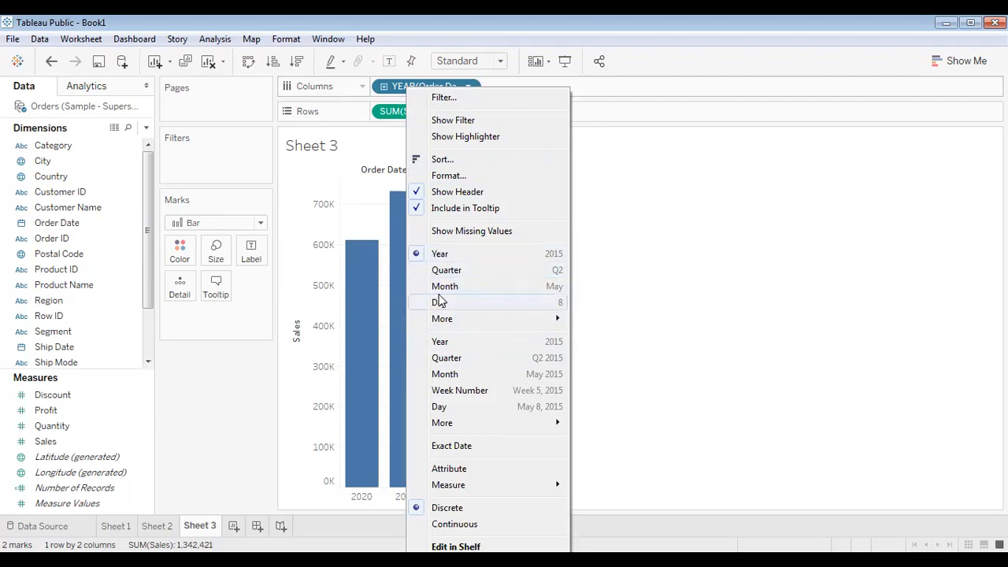
mouse_move(438, 324)
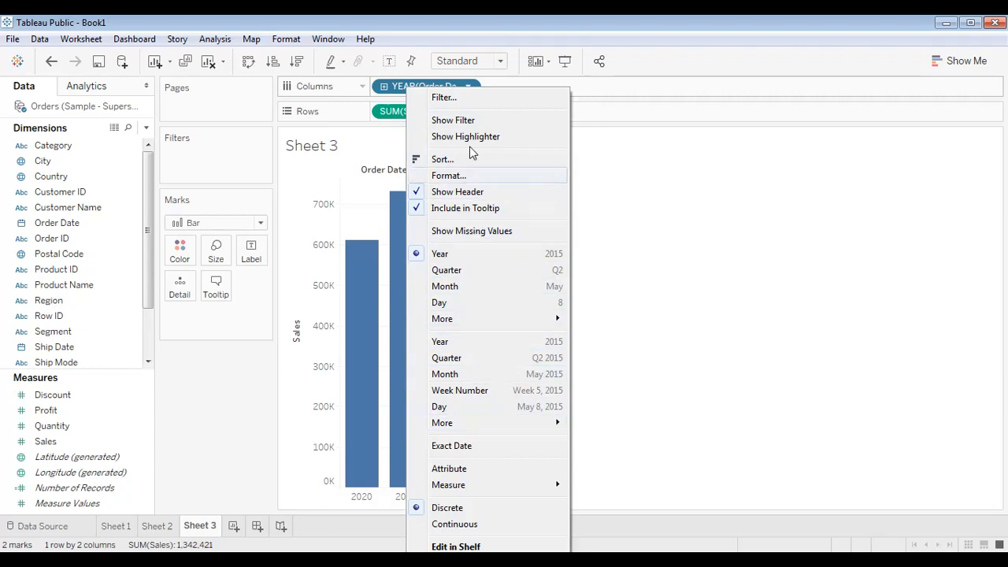
left_click(718, 230)
Try the discrete Month level for Order Date on the columns, and switch it to the continuous Month level (May 2015 style).
right_click(432, 87)
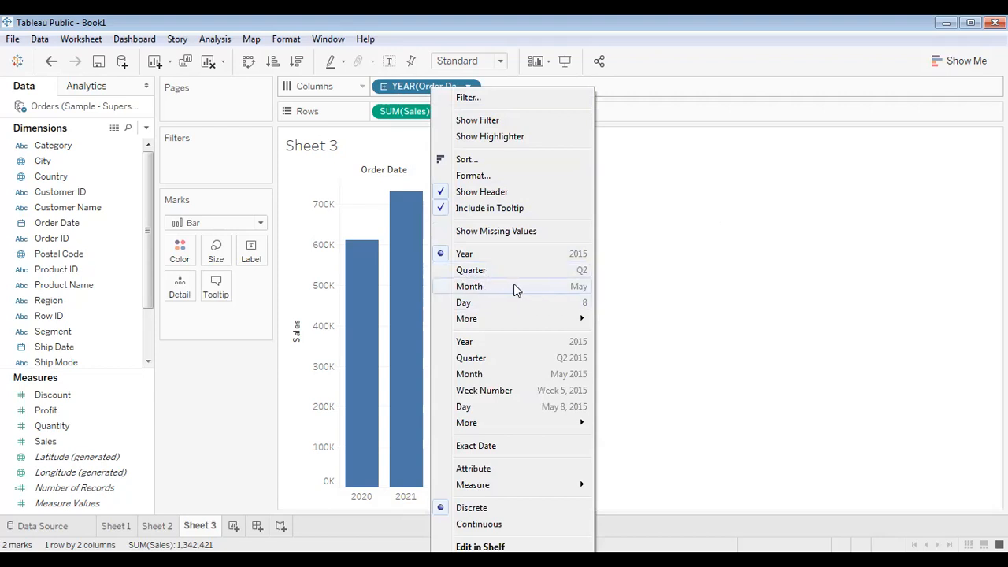
left_click(561, 286)
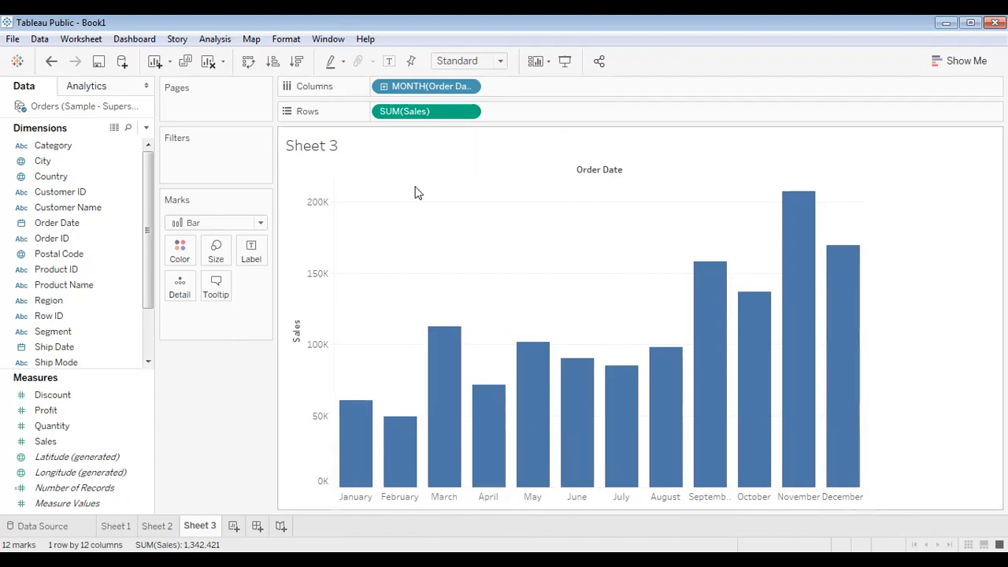
right_click(425, 88)
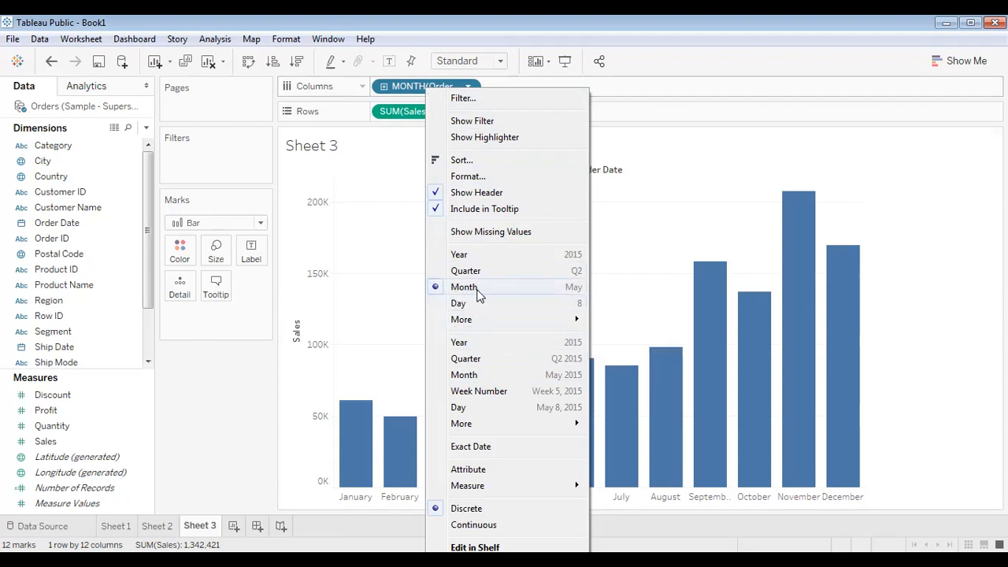
left_click(464, 375)
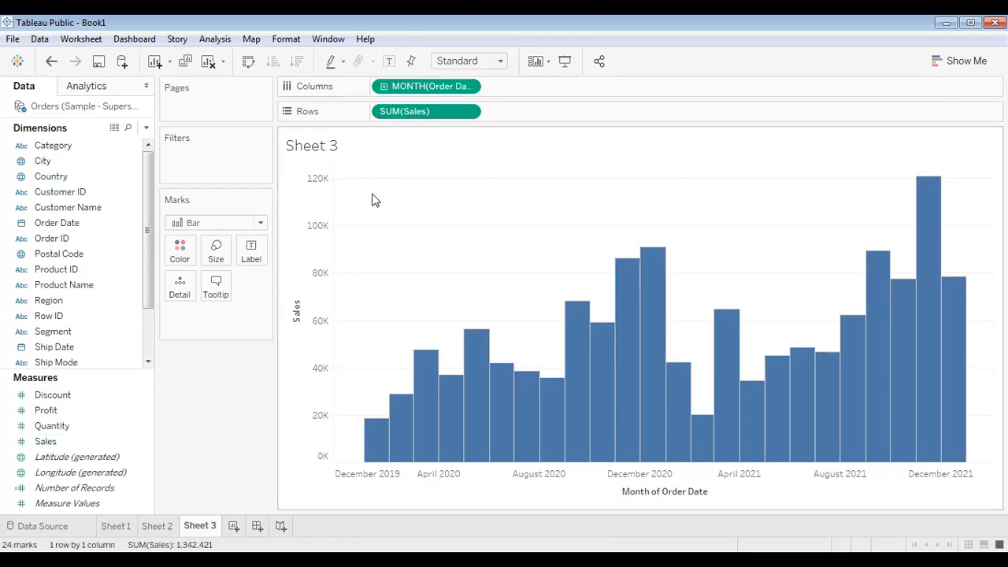
Examine the monthly sales bars and their tooltips, comparing the months from January 2020 onward along the continuous date axis.
left_click(118, 145)
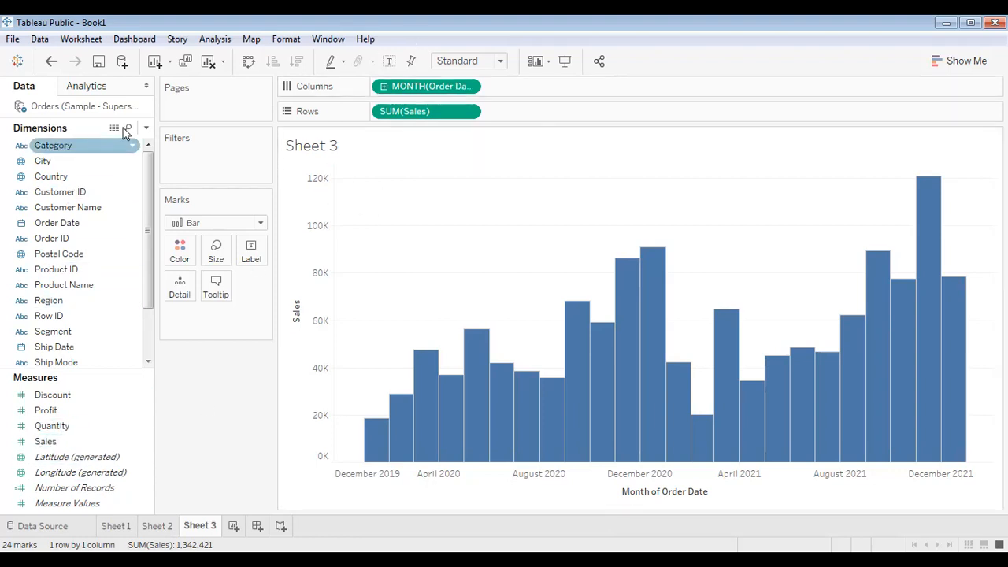
left_click(411, 93)
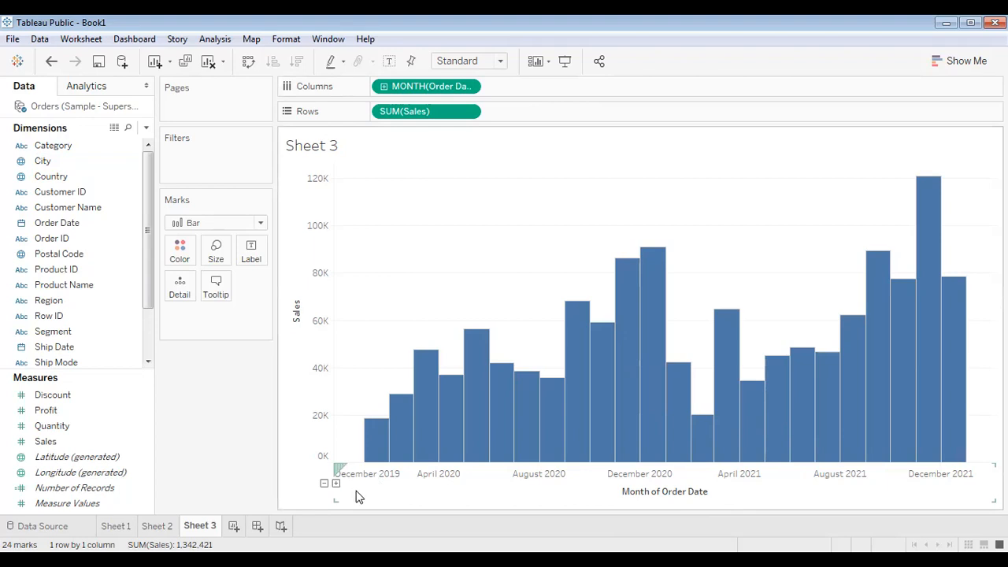
mouse_move(371, 450)
mouse_move(673, 449)
mouse_move(891, 271)
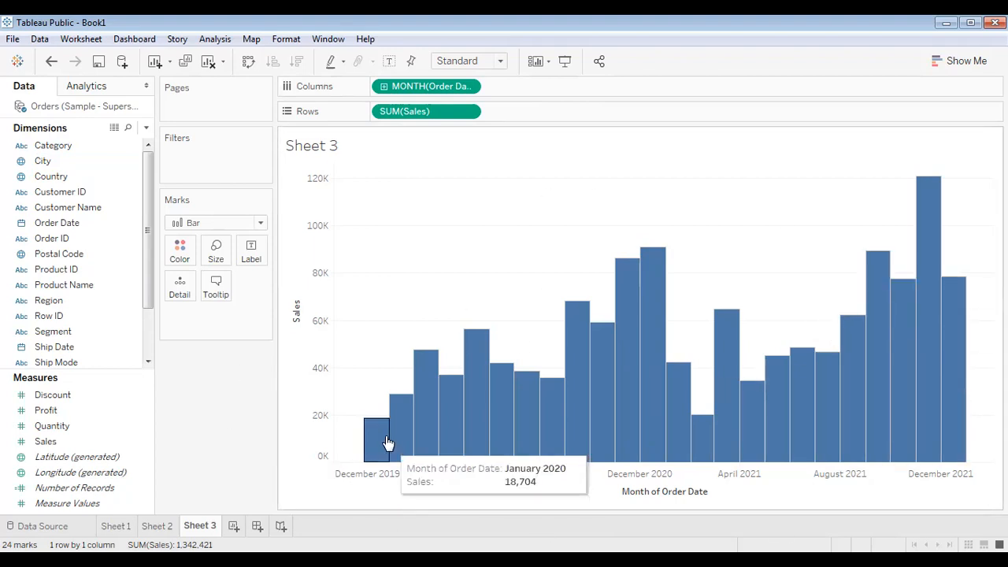
mouse_move(400, 416)
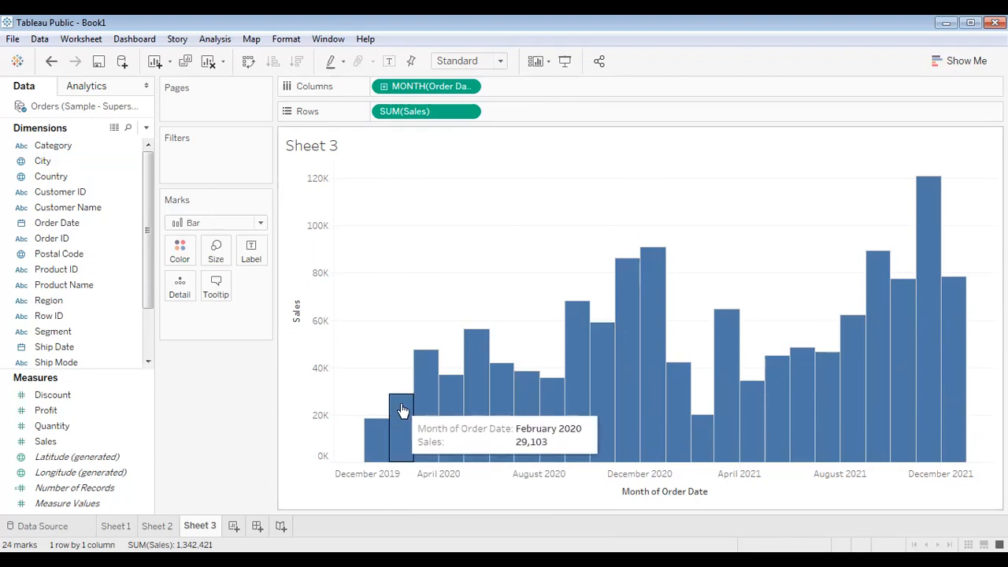
mouse_move(432, 383)
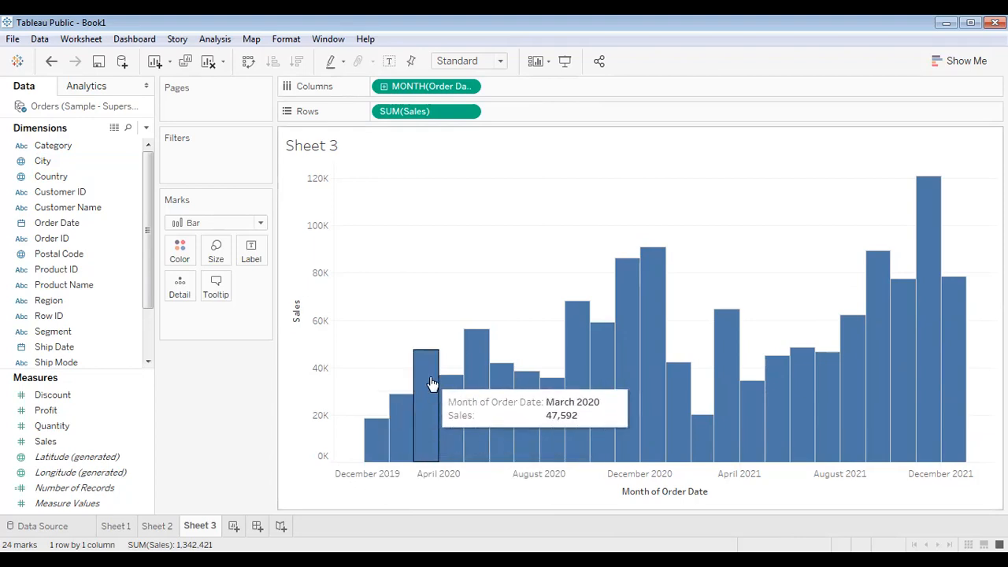
mouse_move(851, 397)
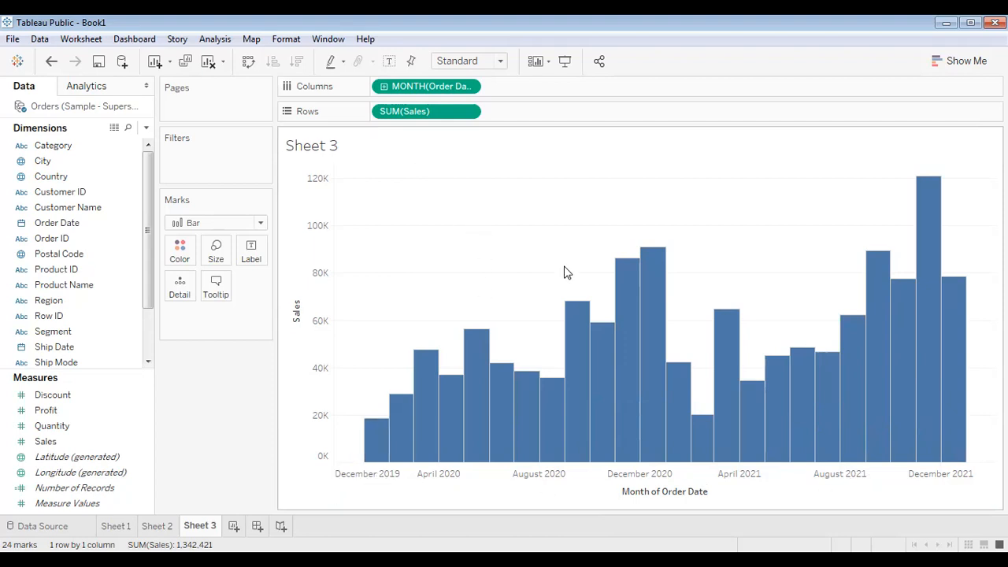
Convert the monthly Order Date on the columns to discrete and fit the chart to the entire view.
right_click(415, 87)
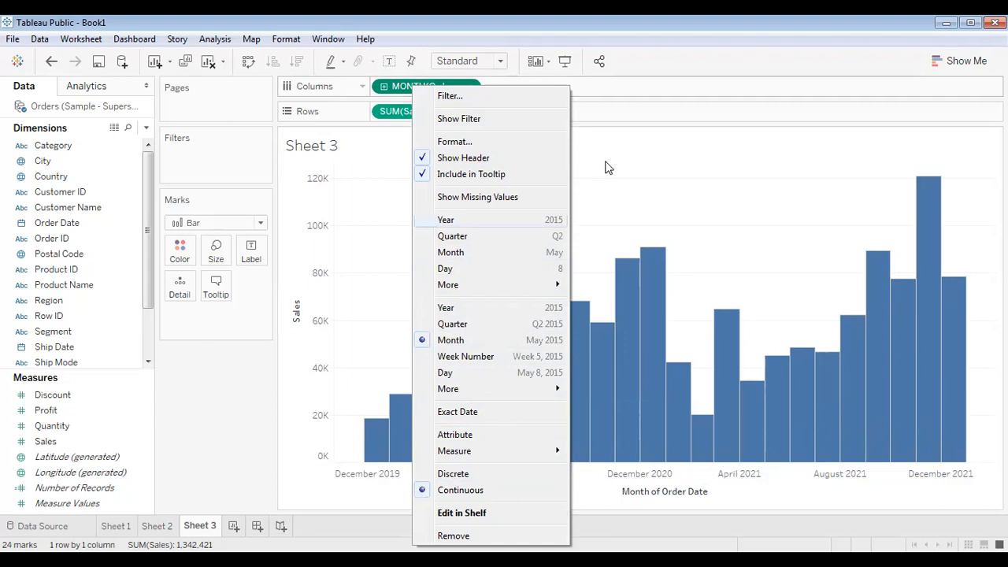
left_click(686, 189)
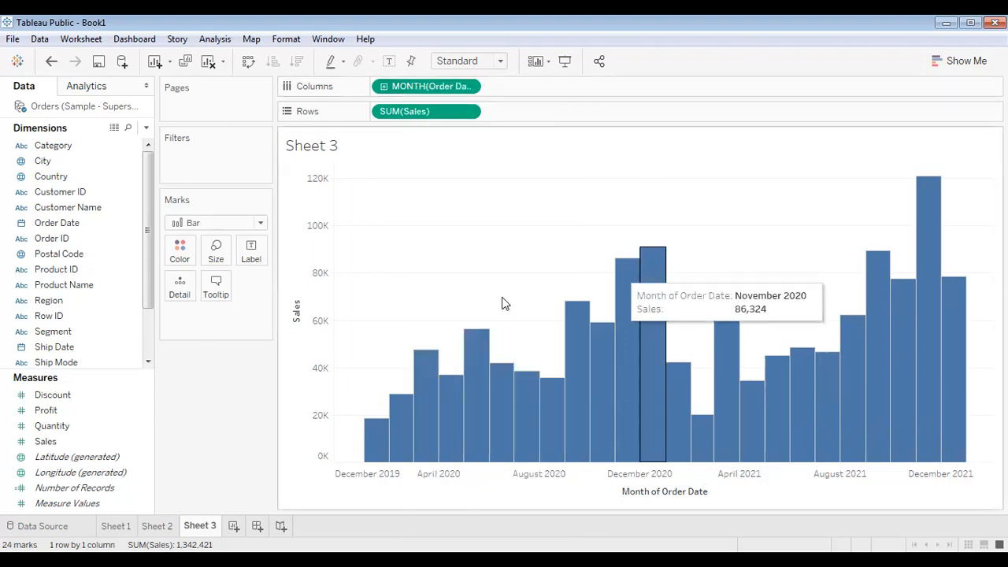
right_click(441, 93)
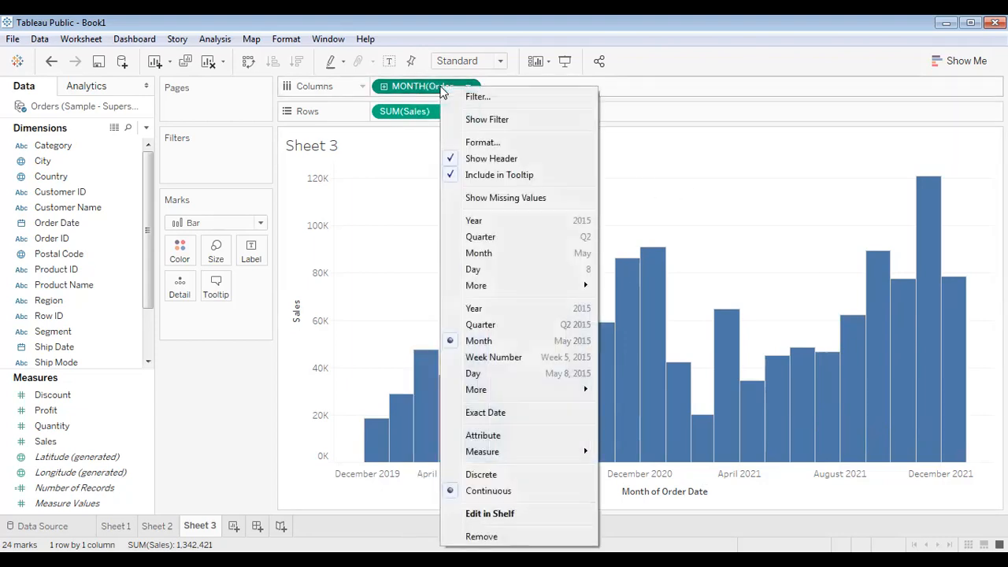
left_click(481, 475)
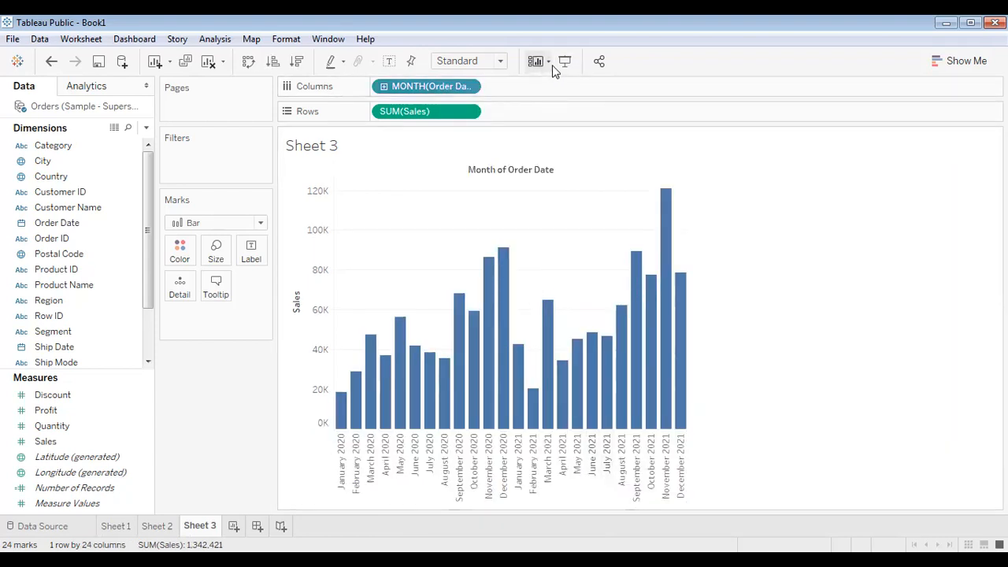
left_click(499, 60)
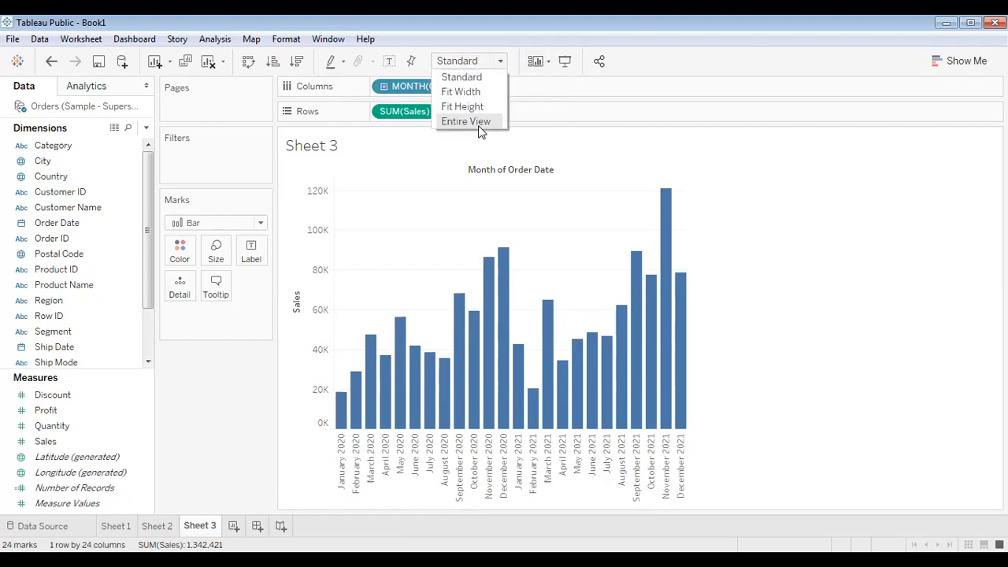
left_click(473, 121)
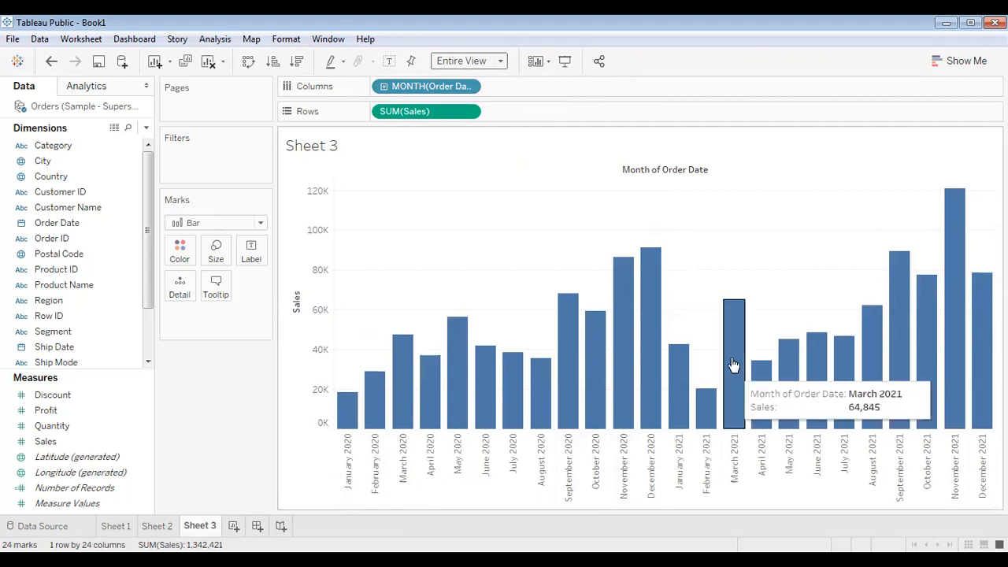
Replace the monthly Order Date on the columns with Order Date at its default discrete year level.
mouse_move(647, 308)
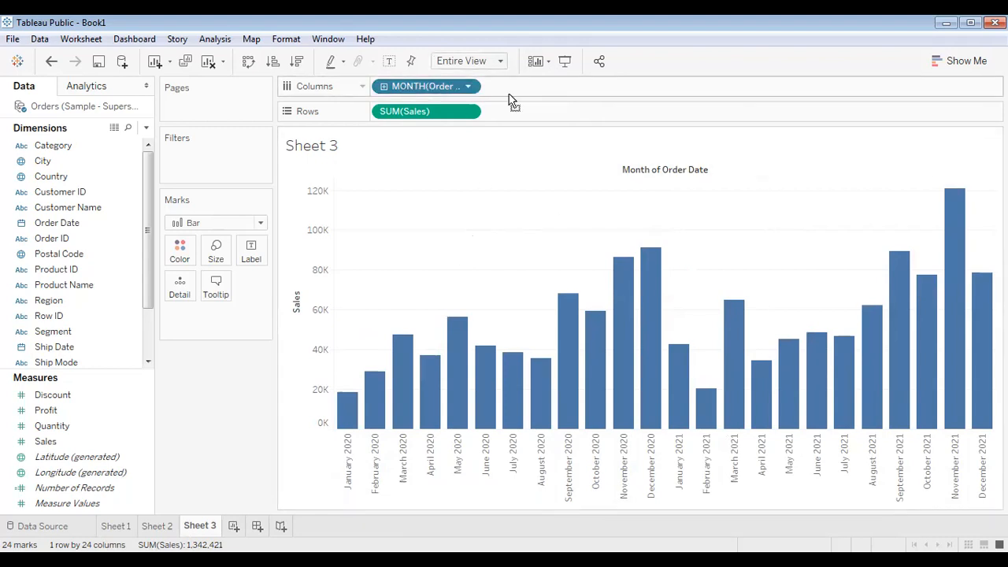
left_click_drag(510, 100, 465, 189)
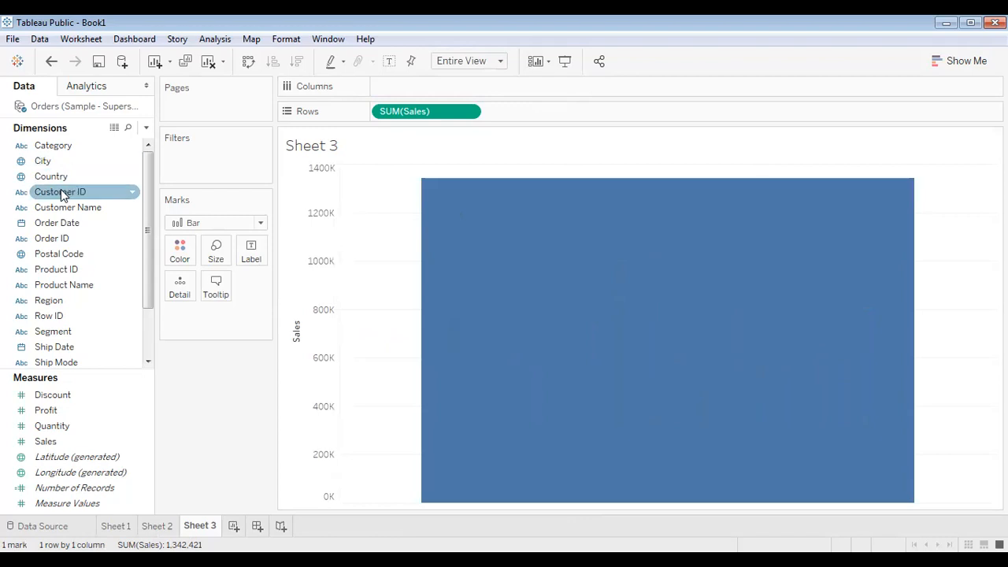
left_click_drag(74, 225, 405, 86)
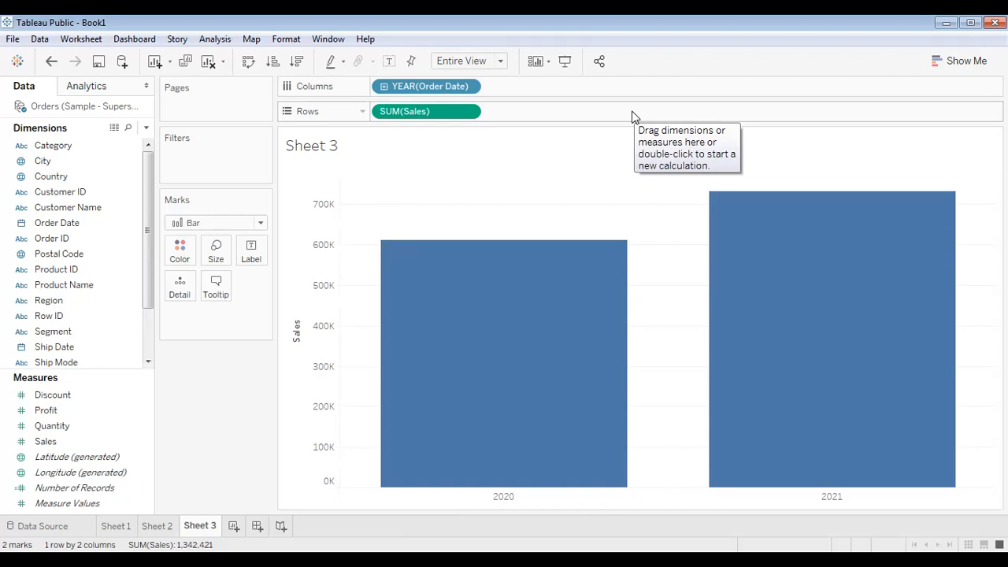
Drill Order Date down through quarter, month and day on the columns, and collapse the hierarchy back to year.
left_click(385, 87)
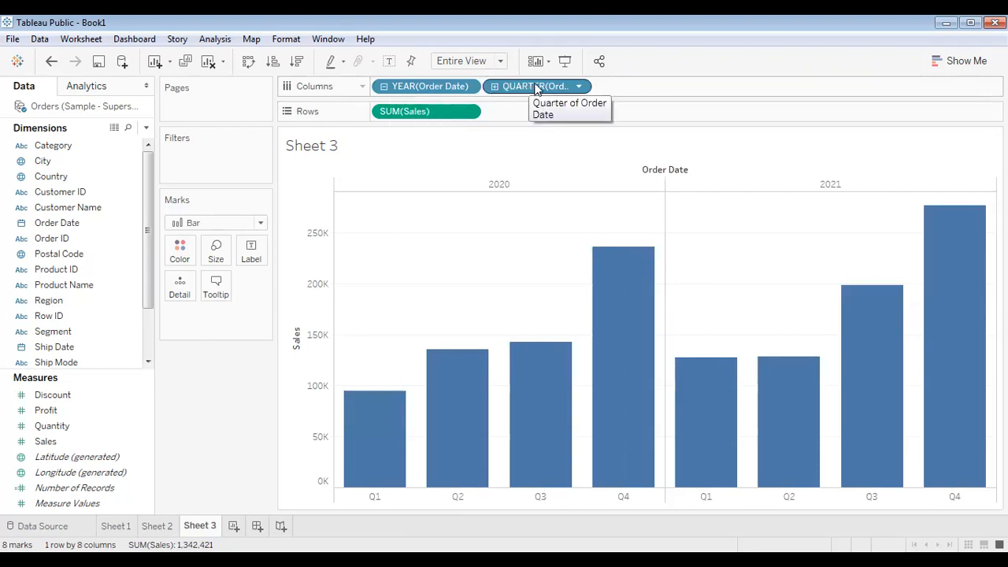
left_click(495, 87)
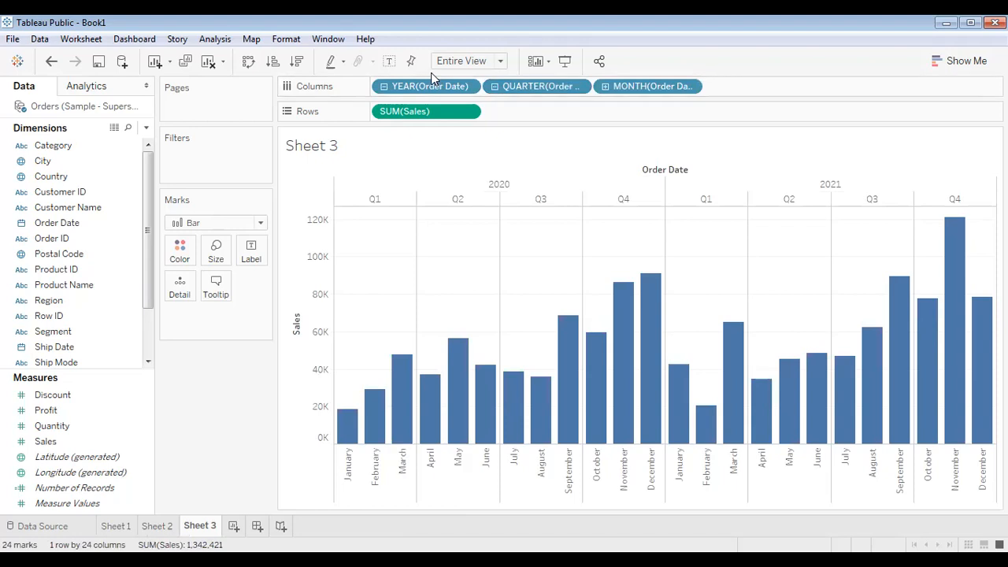
left_click(606, 87)
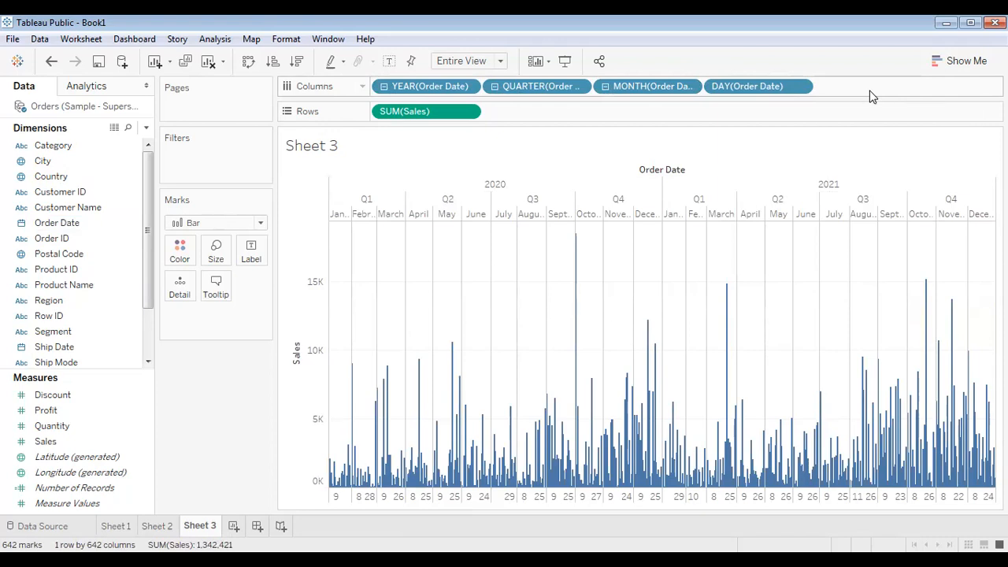
left_click(383, 86)
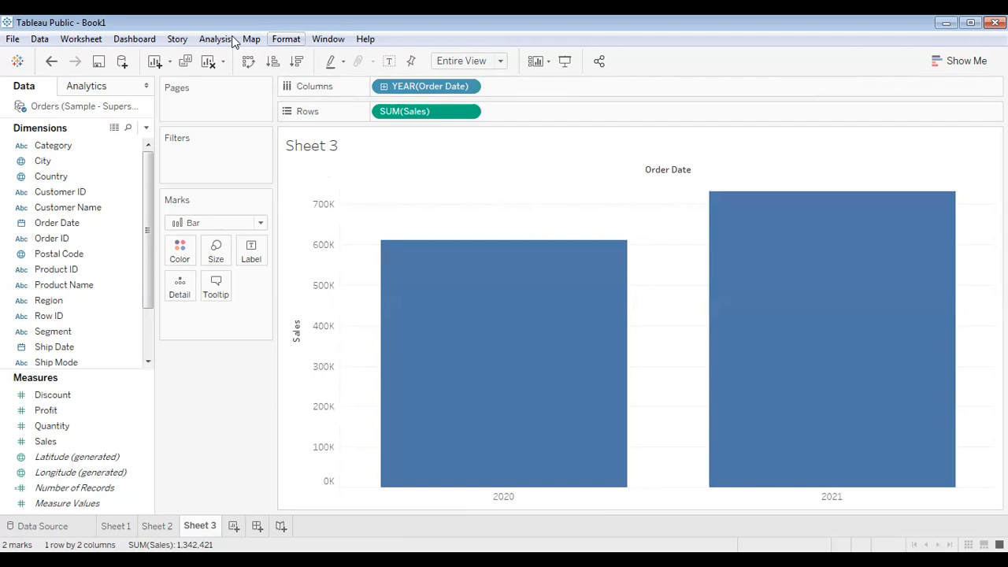
Expand the Order Date hierarchy to days again, and roll it up one level at a time to year.
left_click(382, 86)
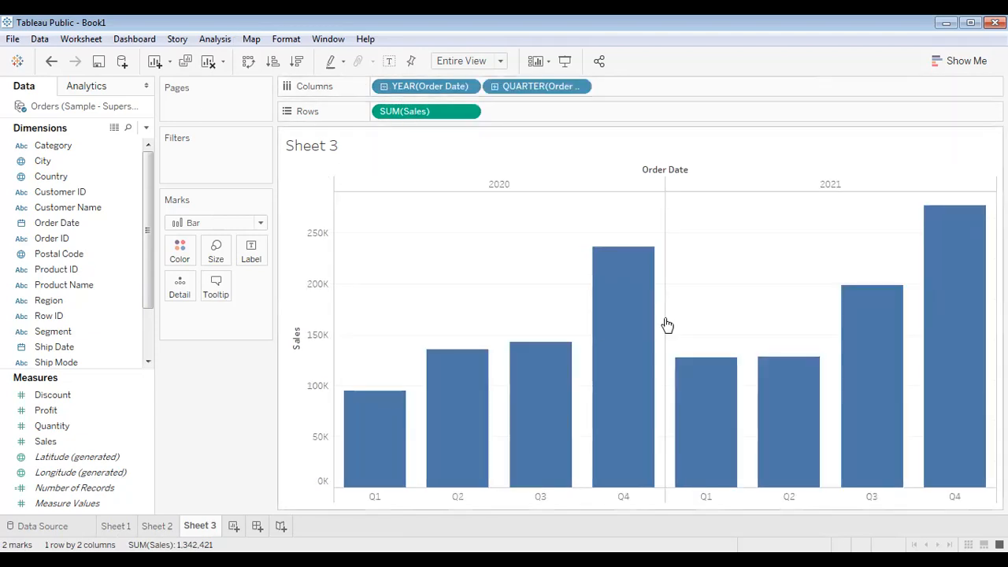
left_click(495, 86)
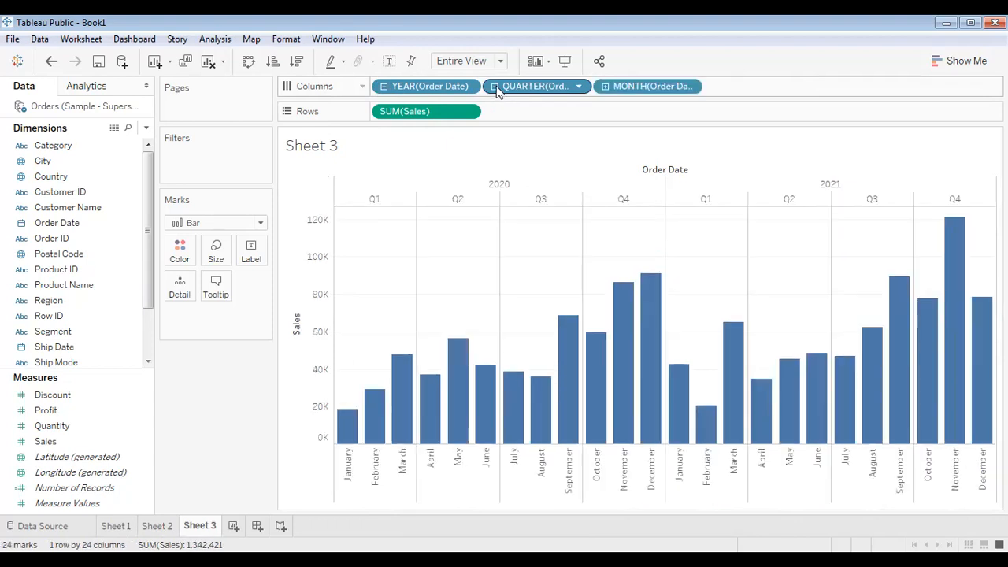
left_click(606, 86)
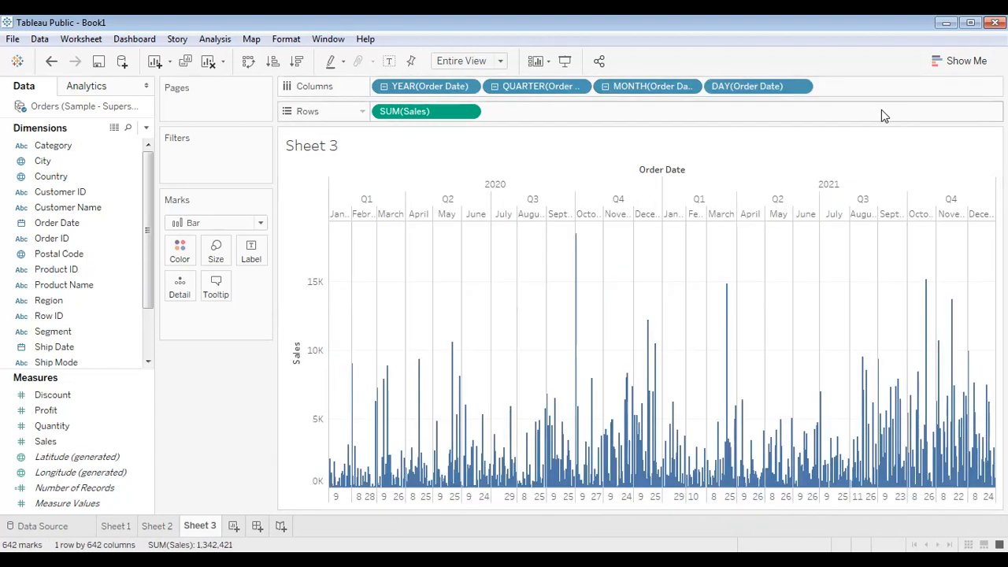
left_click(606, 86)
left_click(495, 86)
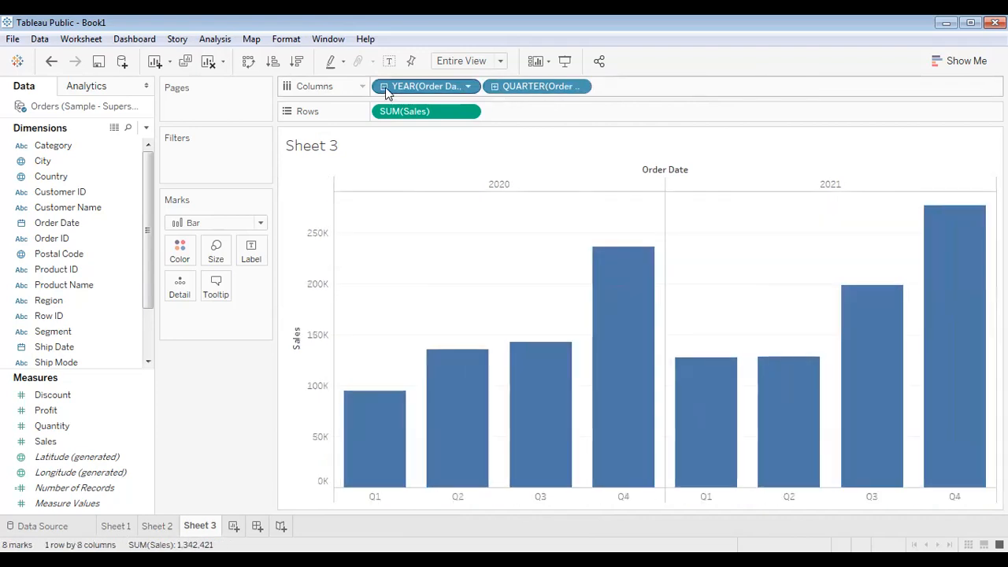
left_click(384, 86)
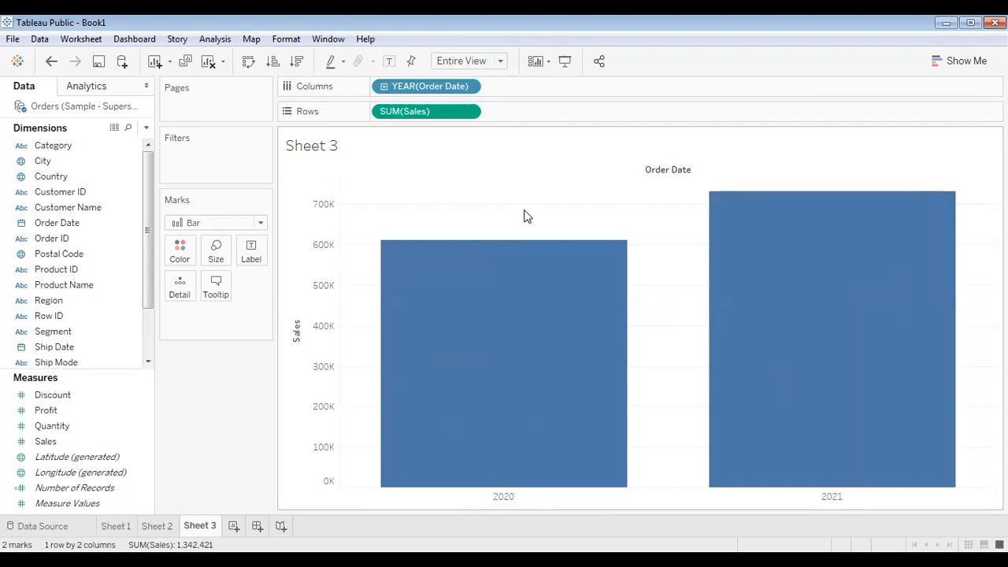
Drill Order Date down from year to day in presentation mode, and return the worksheet to the yearly bars.
left_click(565, 60)
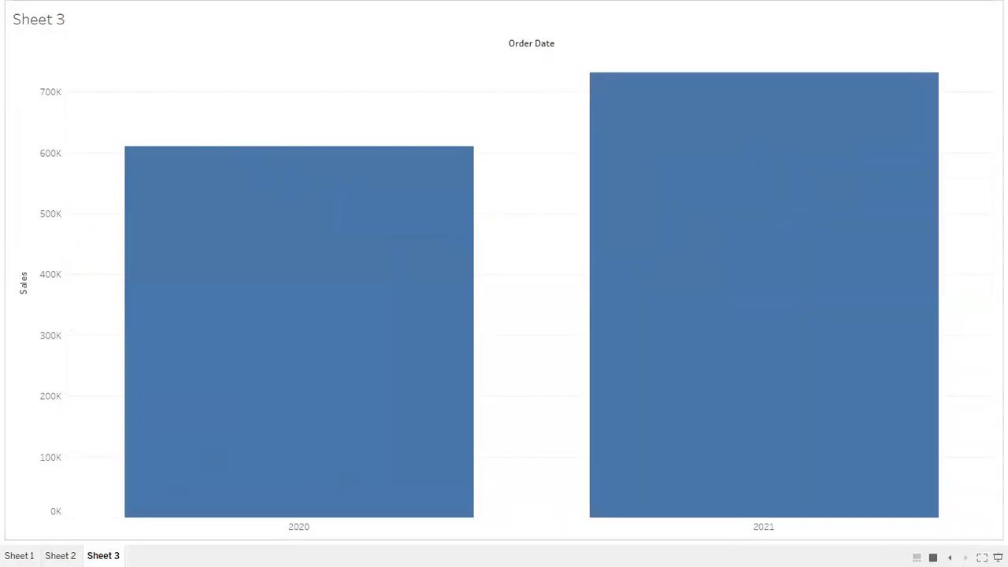
mouse_move(635, 85)
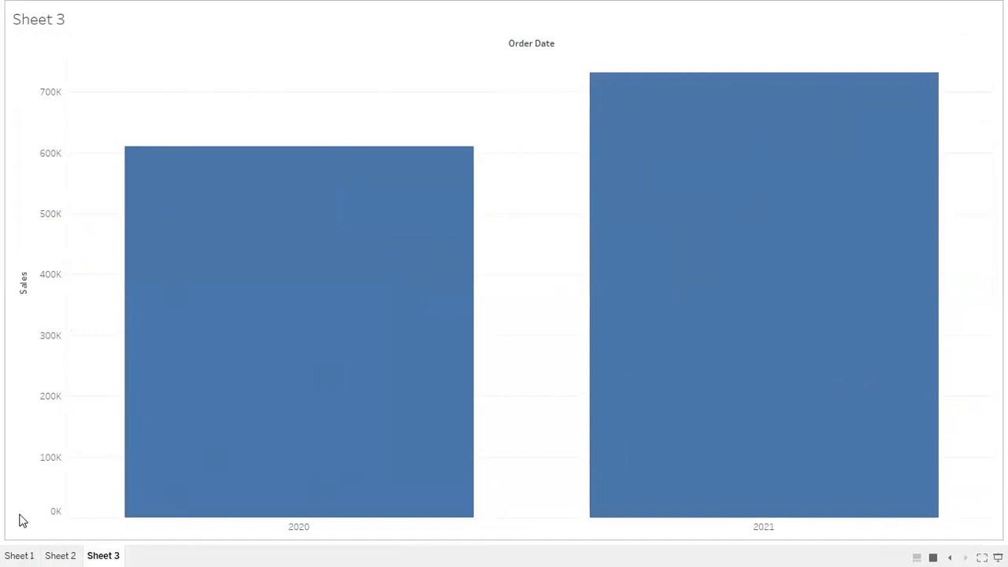
left_click(70, 528)
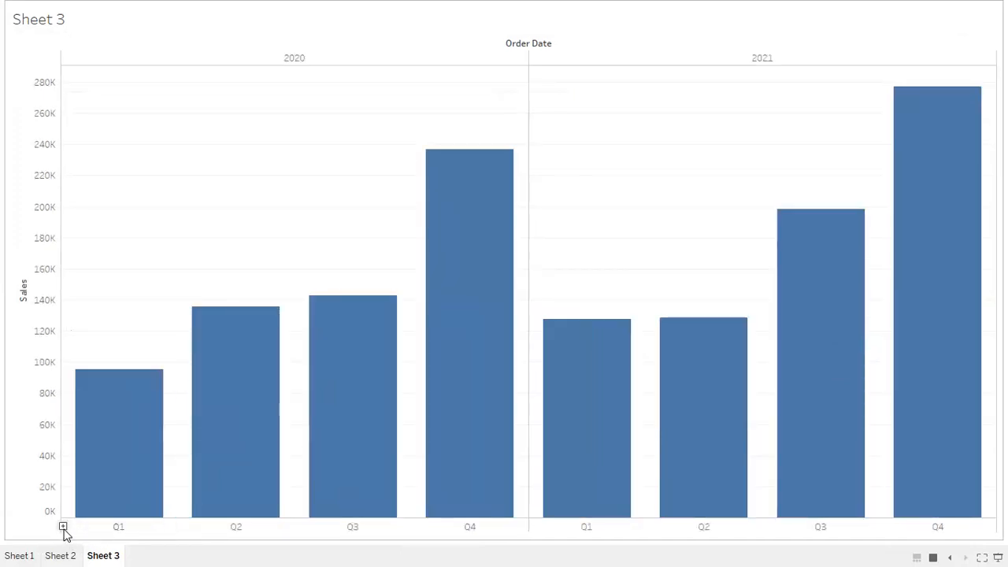
left_click(64, 527)
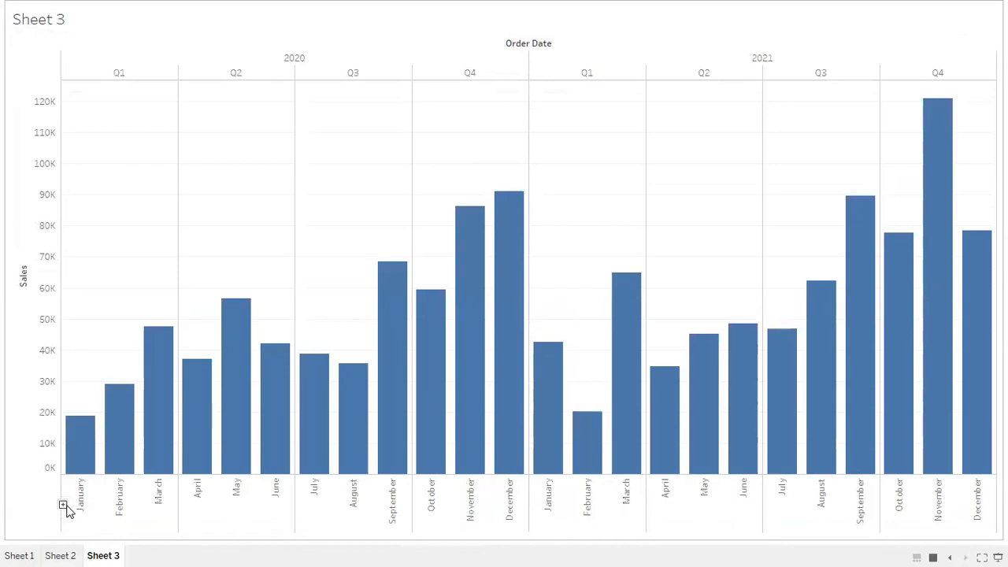
left_click(63, 506)
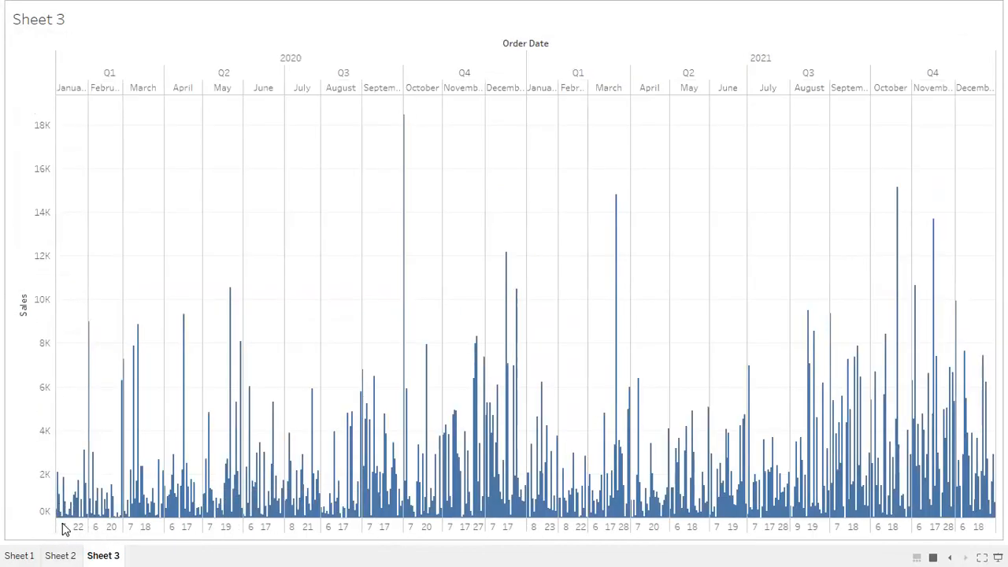
mouse_move(169, 513)
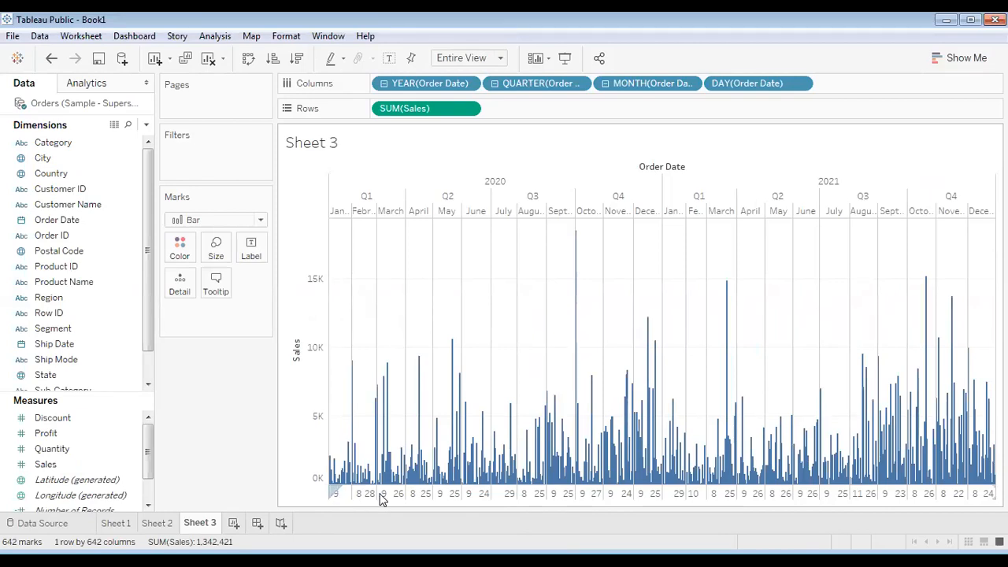
left_click(380, 499)
left_click(379, 500)
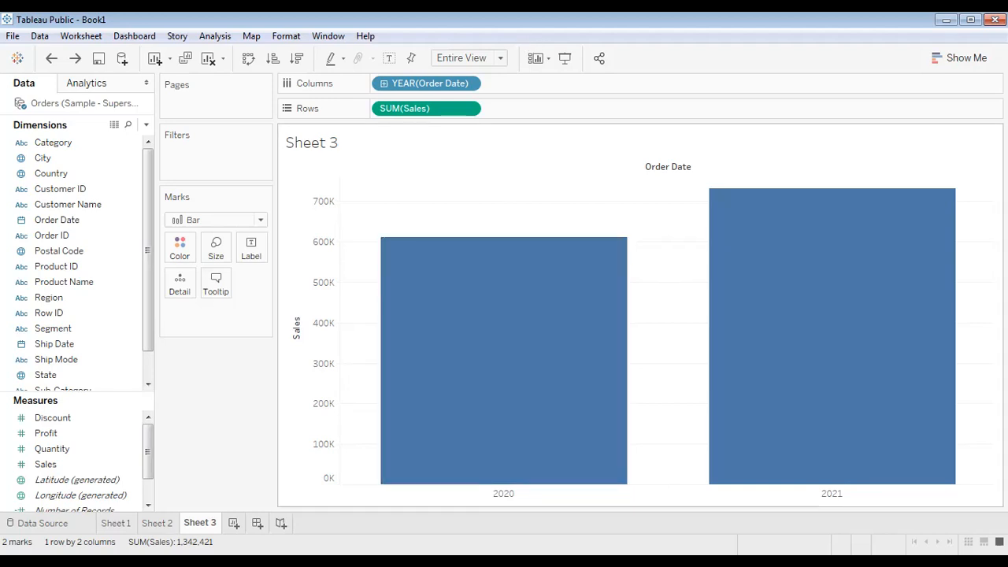
Set Order Date on the columns to the continuous Month level (May 2015 style) and convert it to discrete.
right_click(424, 84)
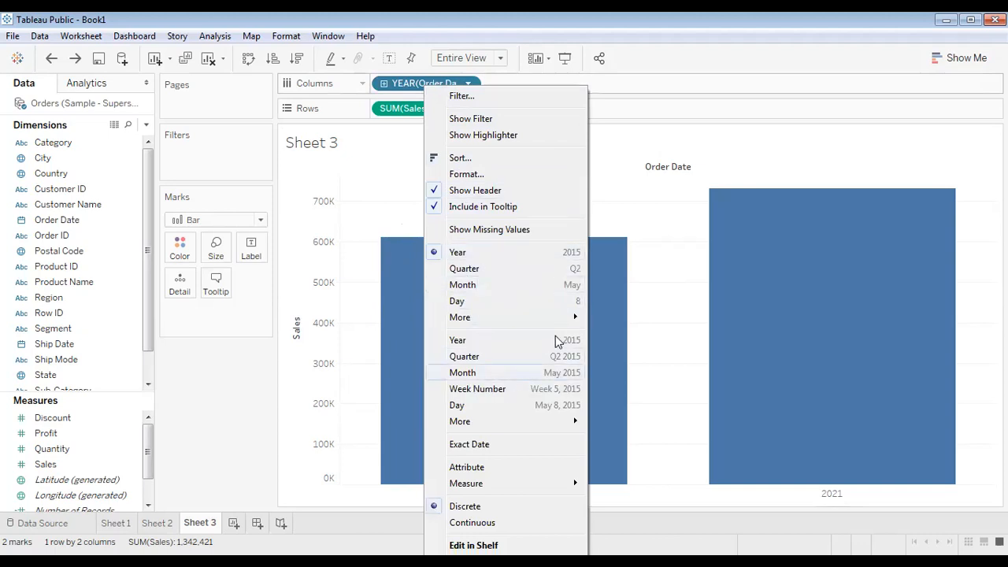
left_click(520, 381)
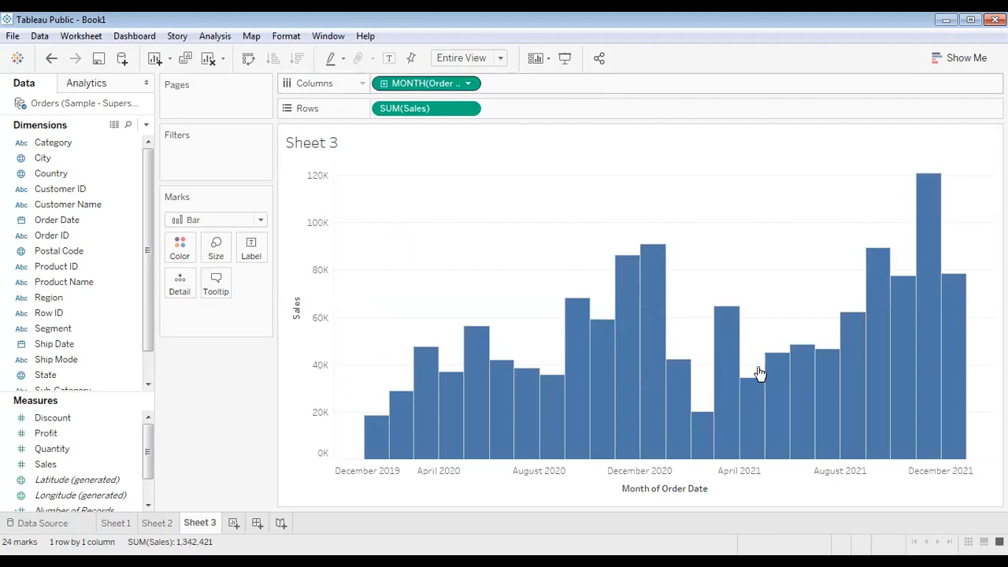
right_click(418, 84)
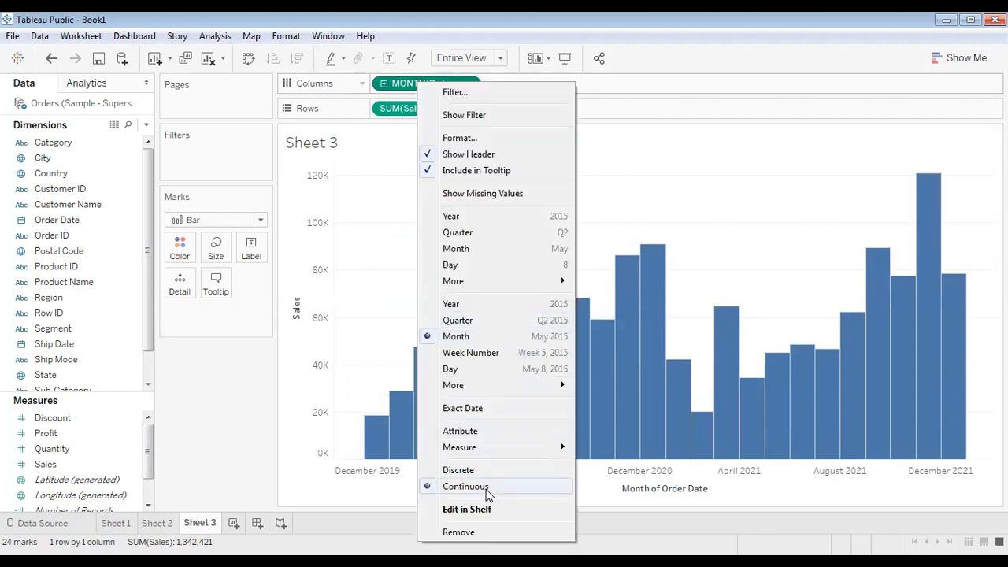
left_click(463, 473)
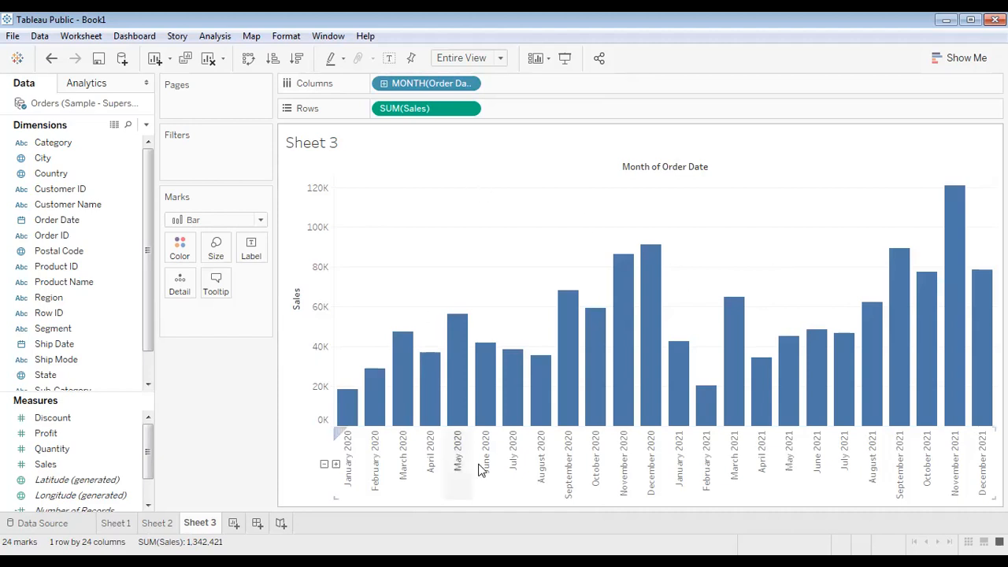
Review the discrete and continuous date level options for Order Date on the columns, and check the Order Date dimension.
right_click(456, 83)
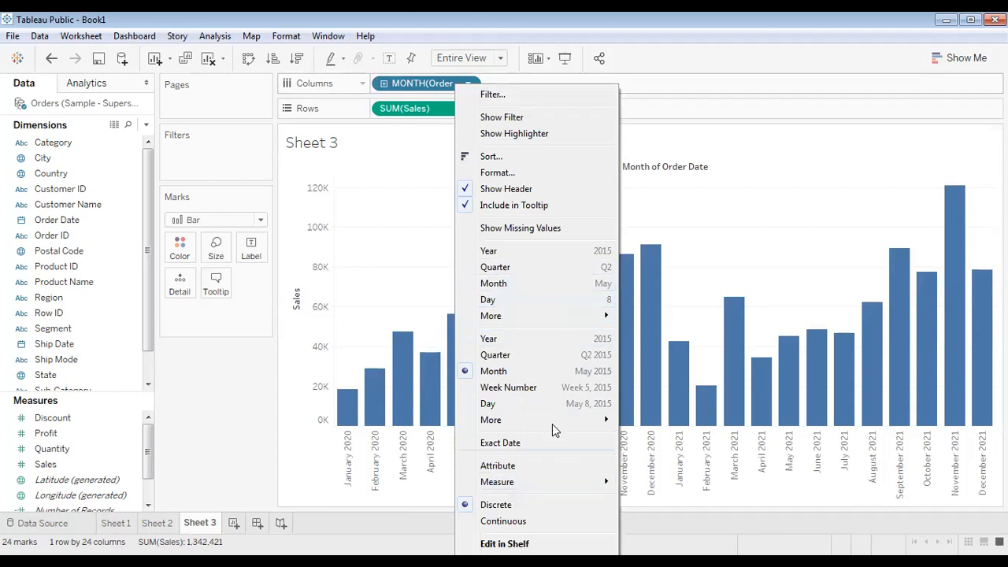
mouse_move(565, 420)
left_click(399, 515)
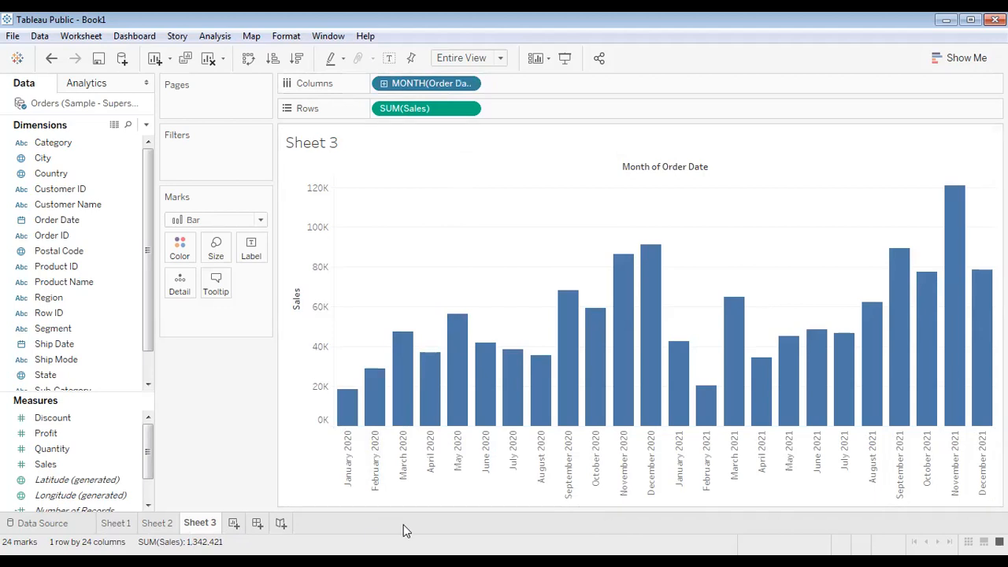
right_click(427, 86)
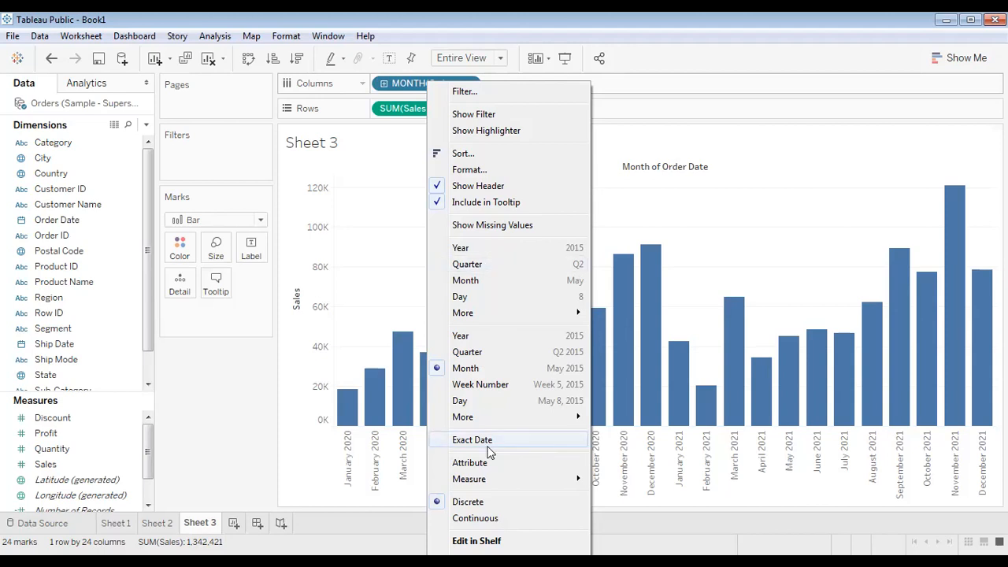
left_click(69, 220)
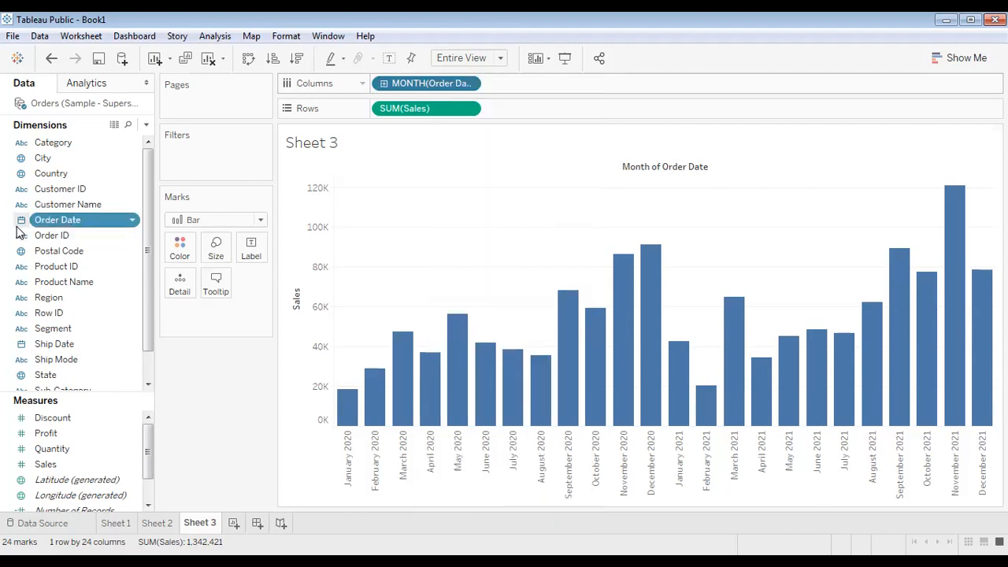
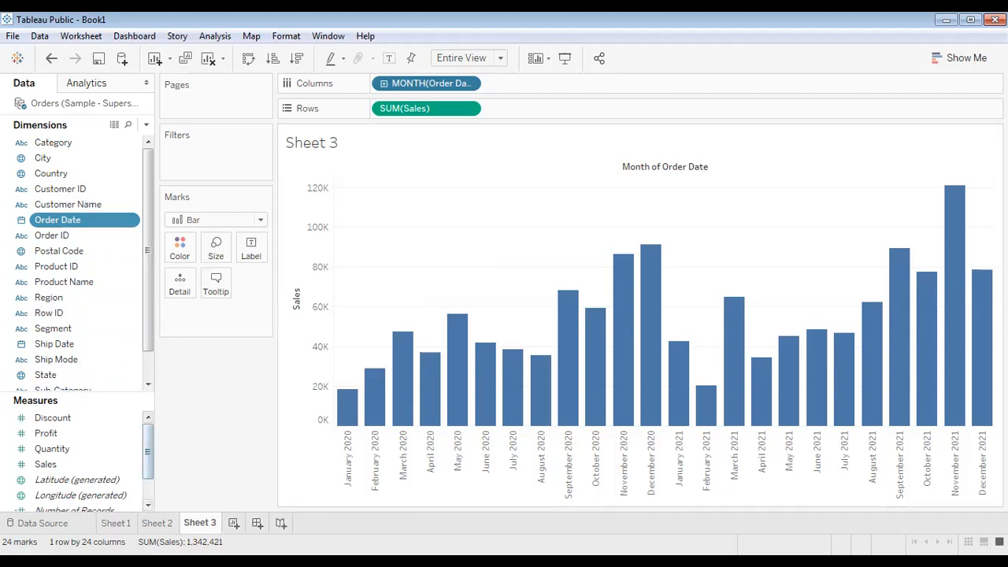
On a new worksheet, place Order Date on the columns as a continuous Month (May 2015 style).
left_click(234, 523)
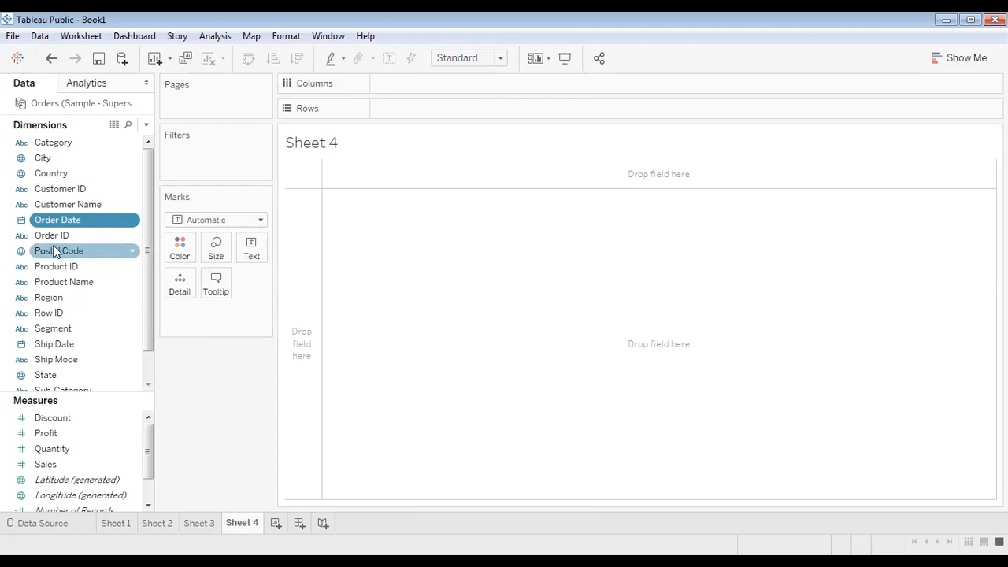
left_click_drag(65, 224, 403, 84)
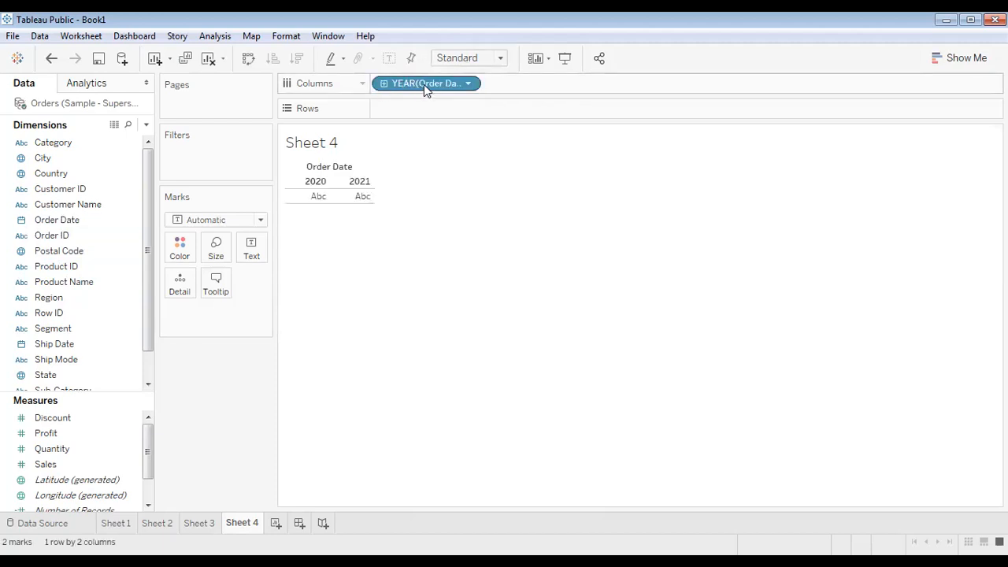
left_click(466, 84)
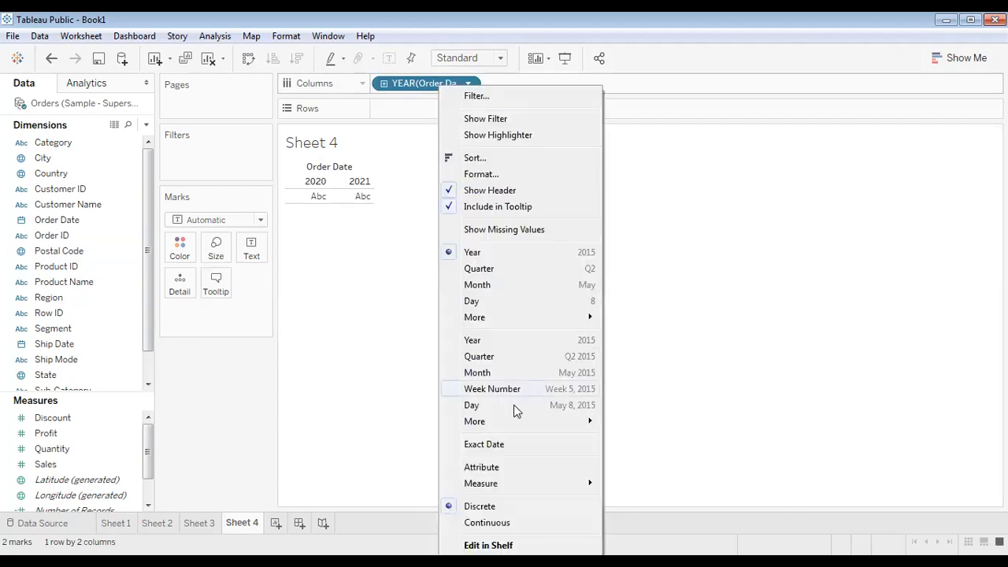
left_click(487, 523)
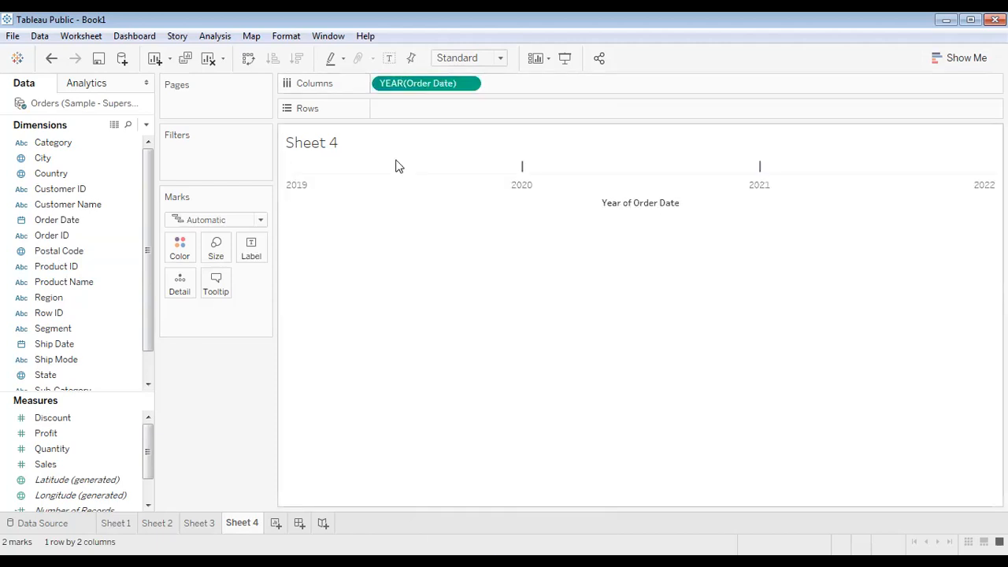
right_click(420, 89)
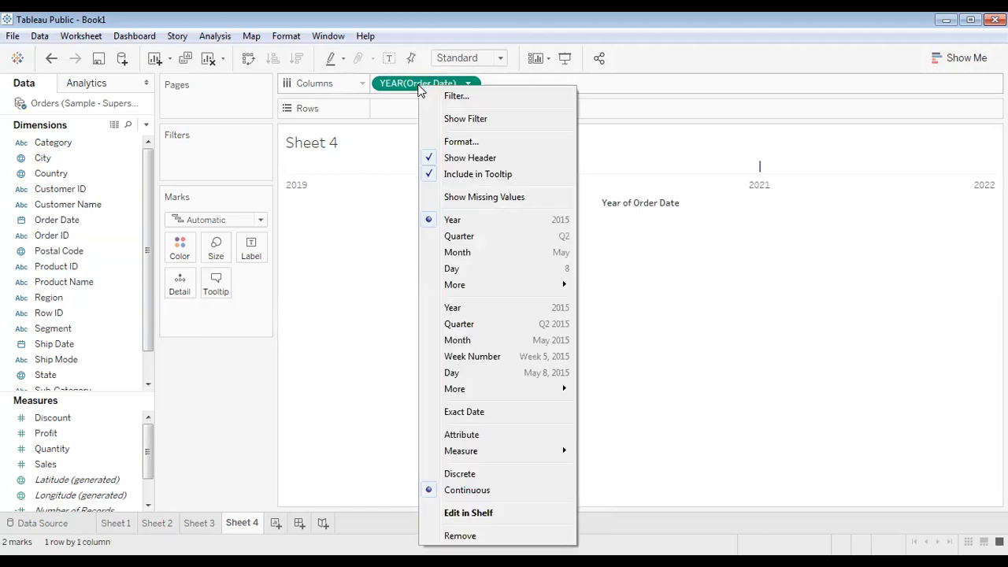
left_click(502, 343)
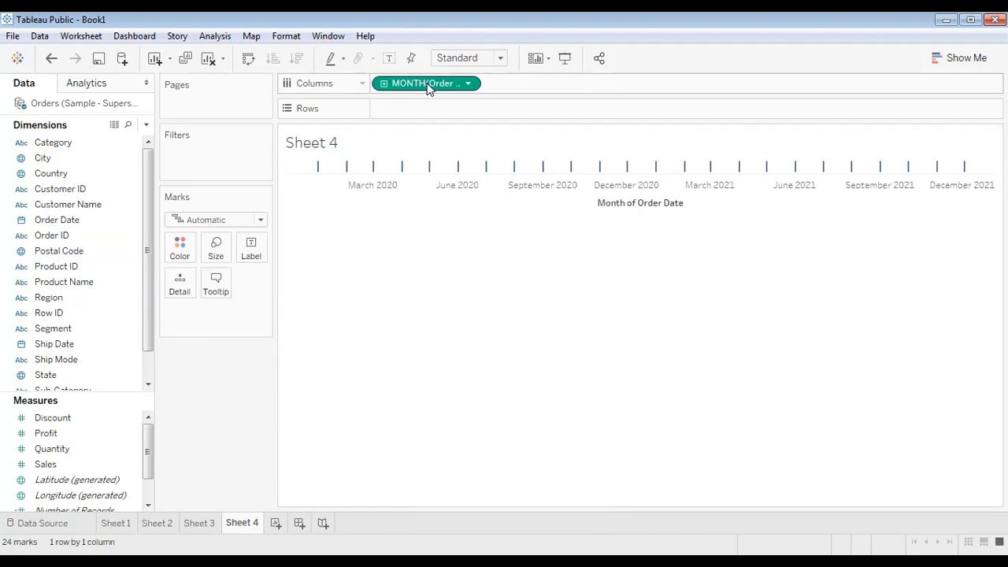
Swap Order Date for Sales on the columns, and try Sales as discrete and as continuous before clearing it from the worksheet.
left_click_drag(412, 89, 113, 444)
left_click_drag(39, 464, 390, 85)
right_click(390, 84)
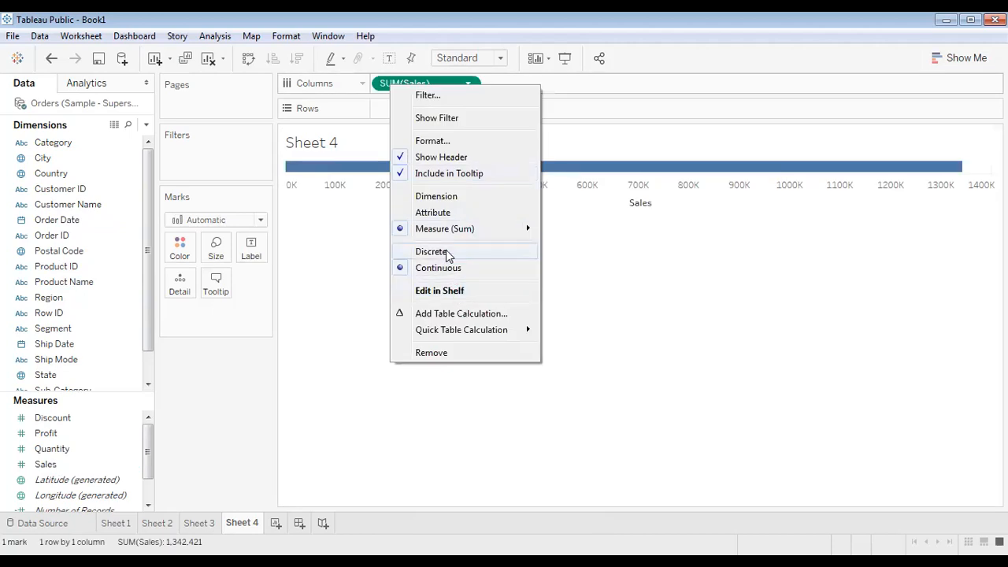
left_click(448, 254)
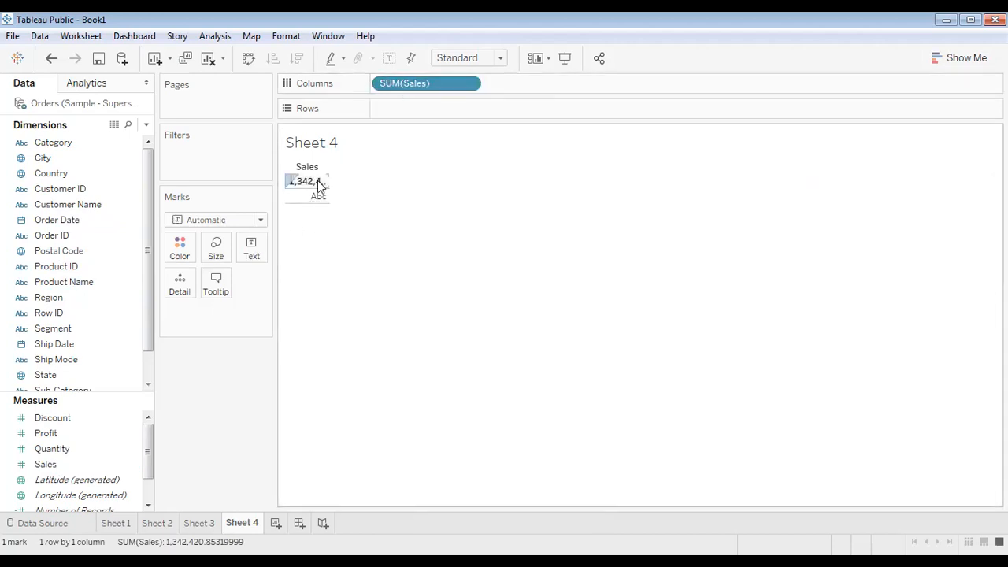
right_click(414, 87)
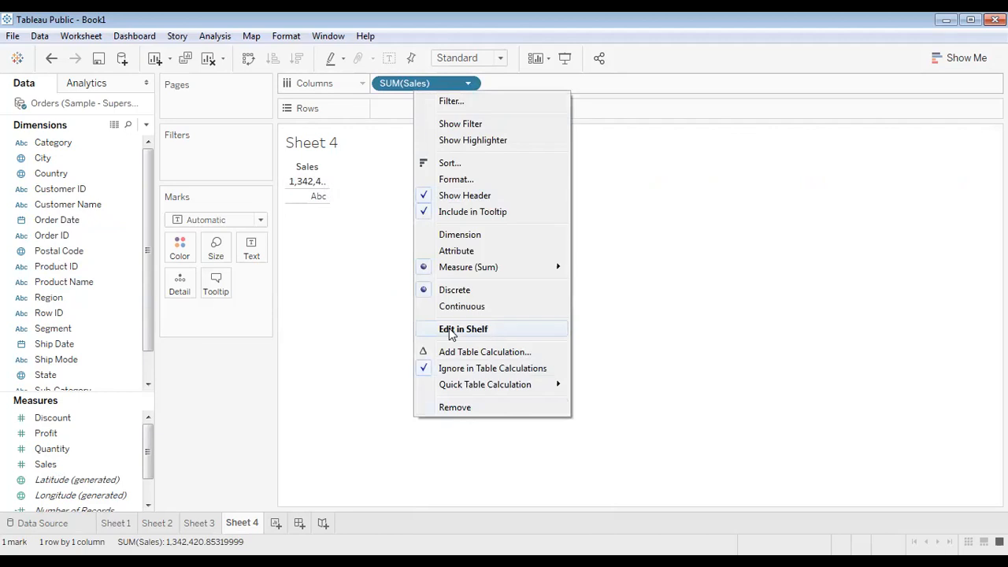
left_click(461, 307)
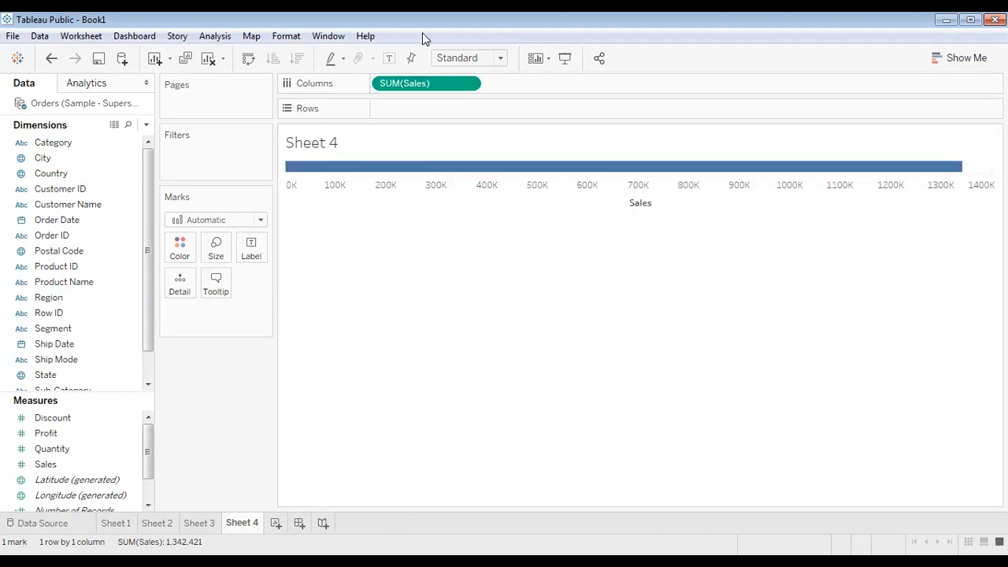
left_click_drag(409, 95, 389, 288)
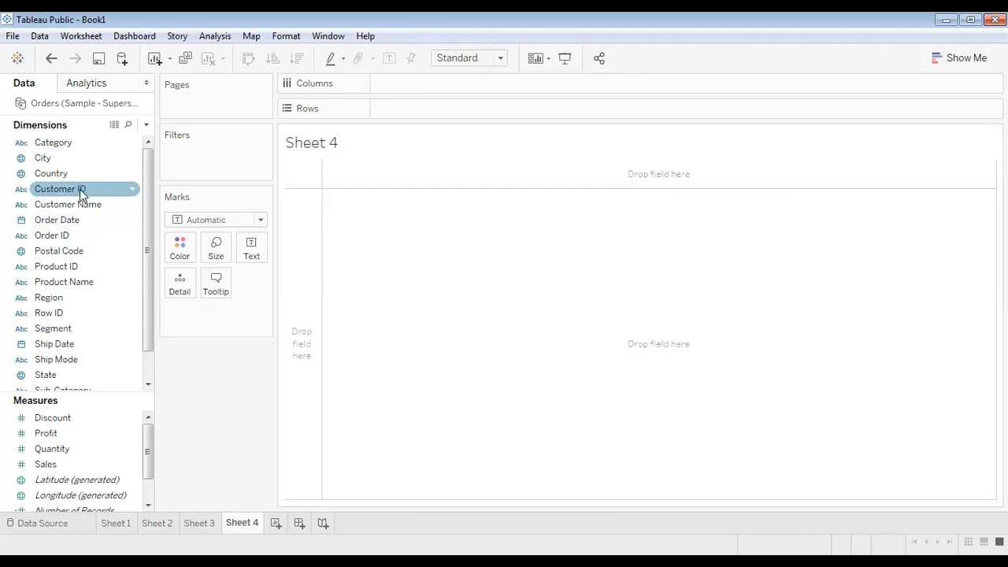
Plot Sales on the rows against Category on the columns.
left_click_drag(71, 173, 438, 340)
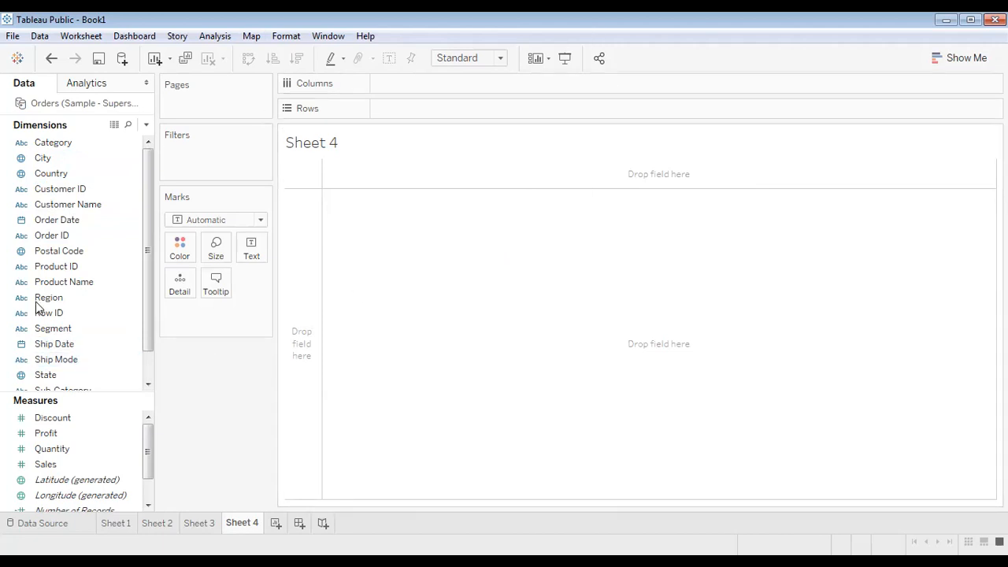
double_click(73, 464)
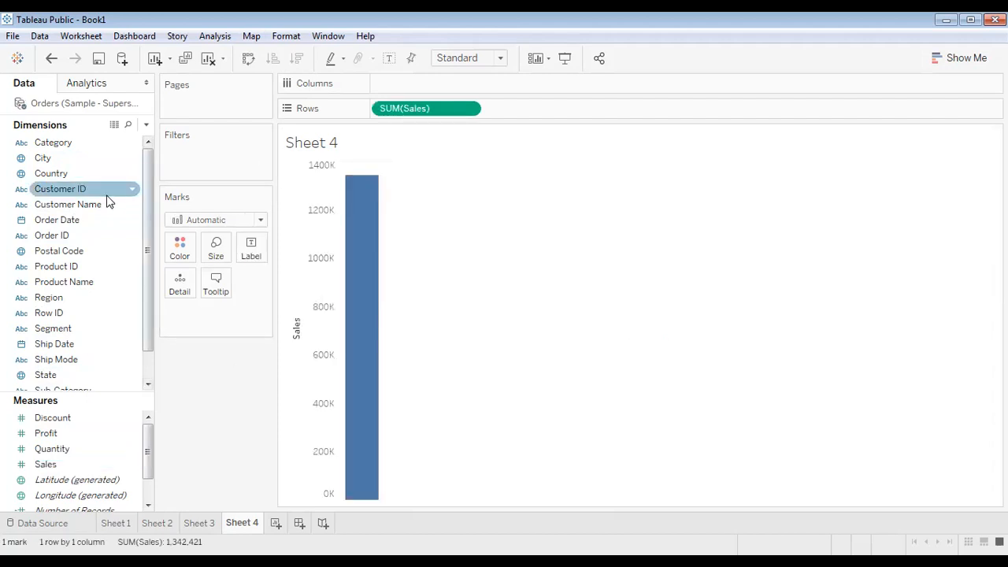
scroll(63, 284, "down", 2)
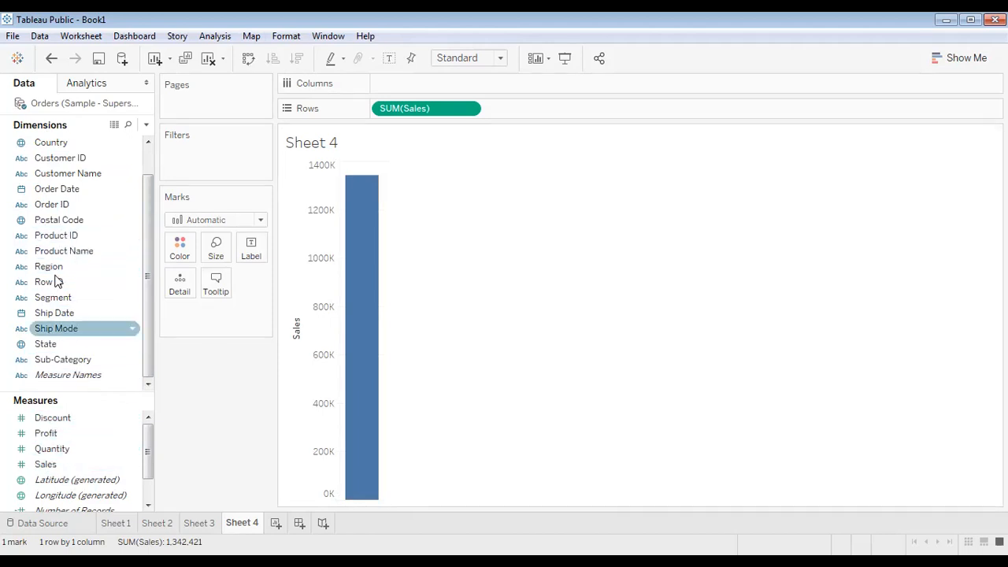
scroll(86, 193, "up", 2)
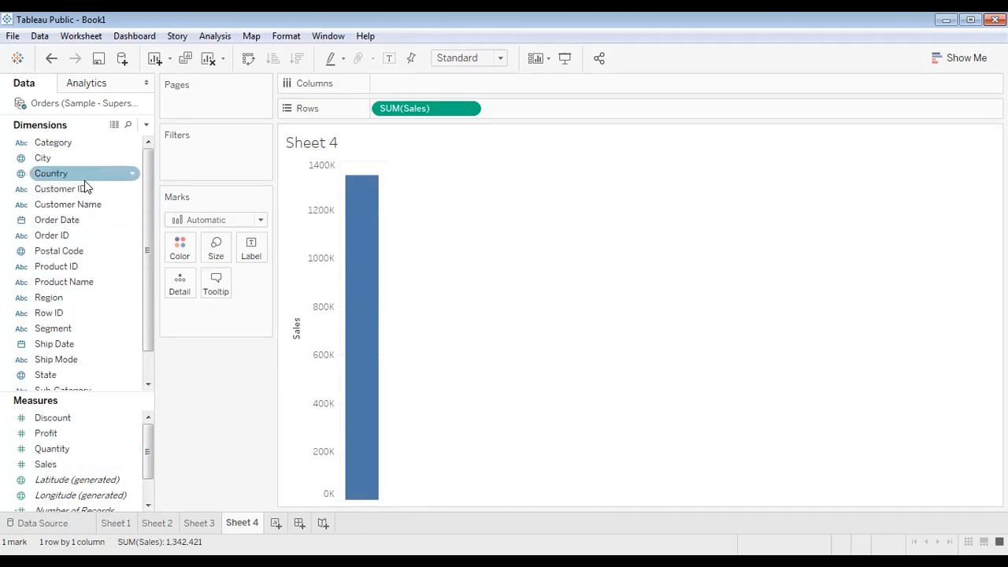
double_click(71, 142)
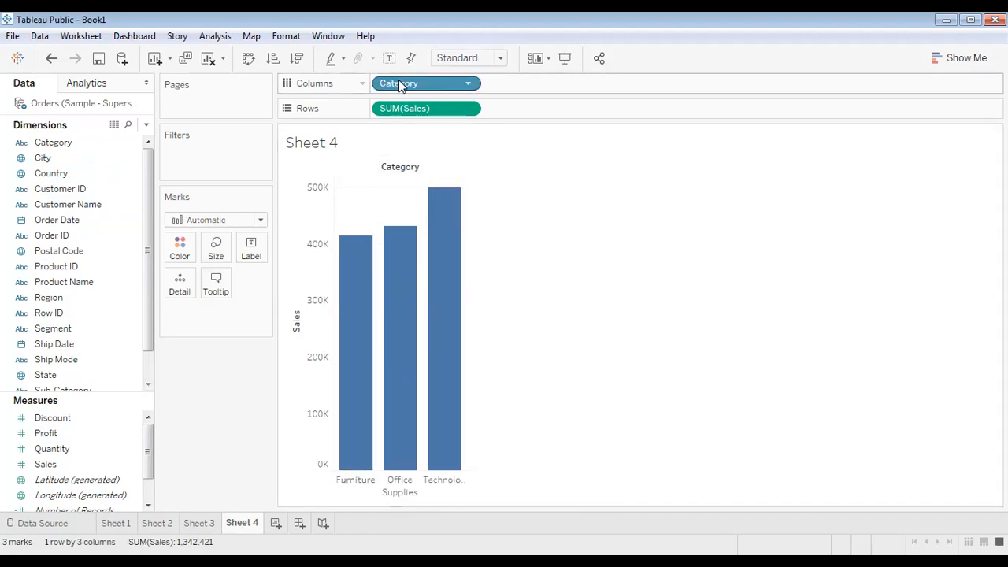
Replace Category with Sub-Category on the columns, and check which chart types are suggested for it.
mouse_move(224, 235)
left_mouse_down()
mouse_move(92, 372)
mouse_move(69, 364)
mouse_move(510, 209)
left_mouse_up()
scroll(79, 366, "down", 2)
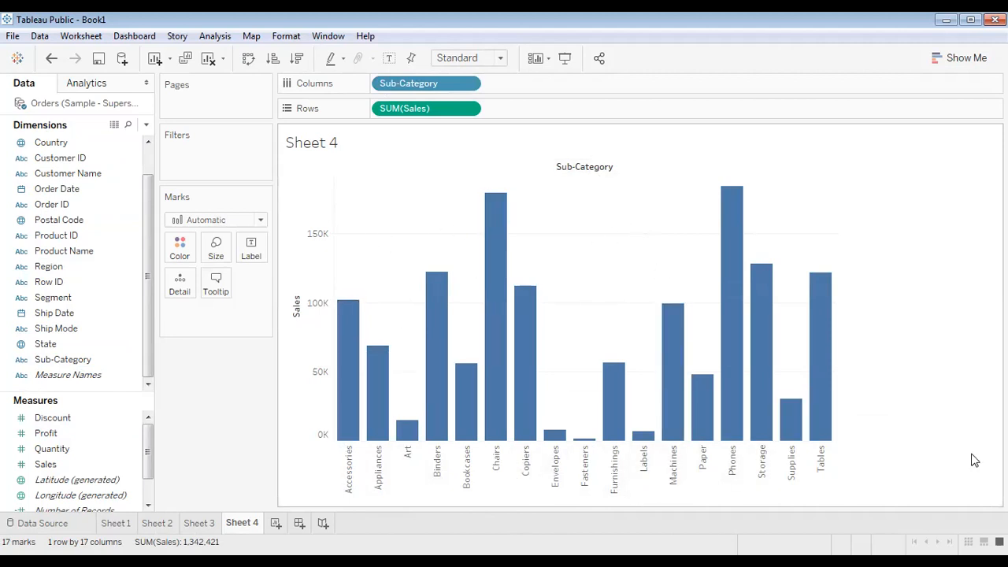
mouse_move(490, 274)
left_click(939, 61)
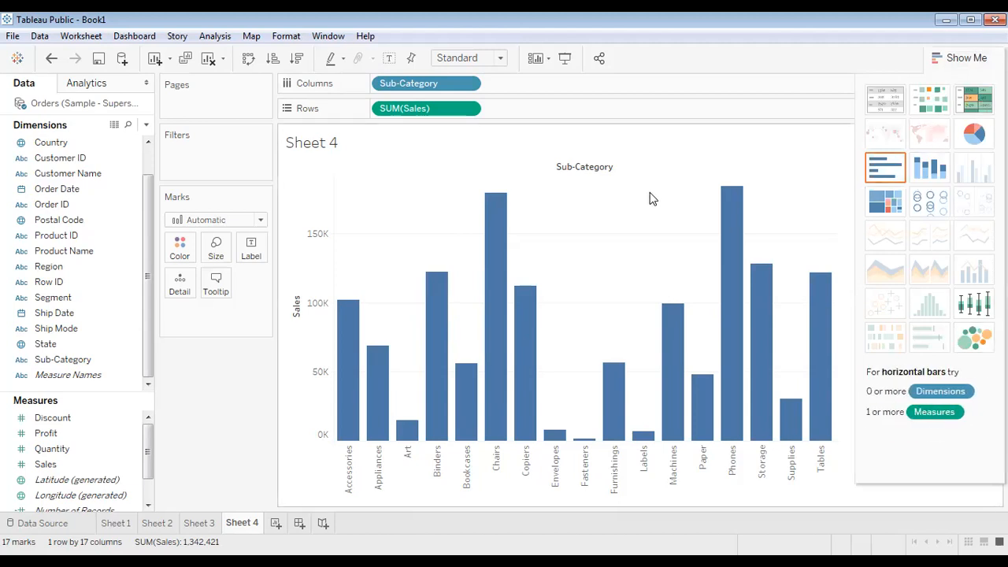
left_click(939, 60)
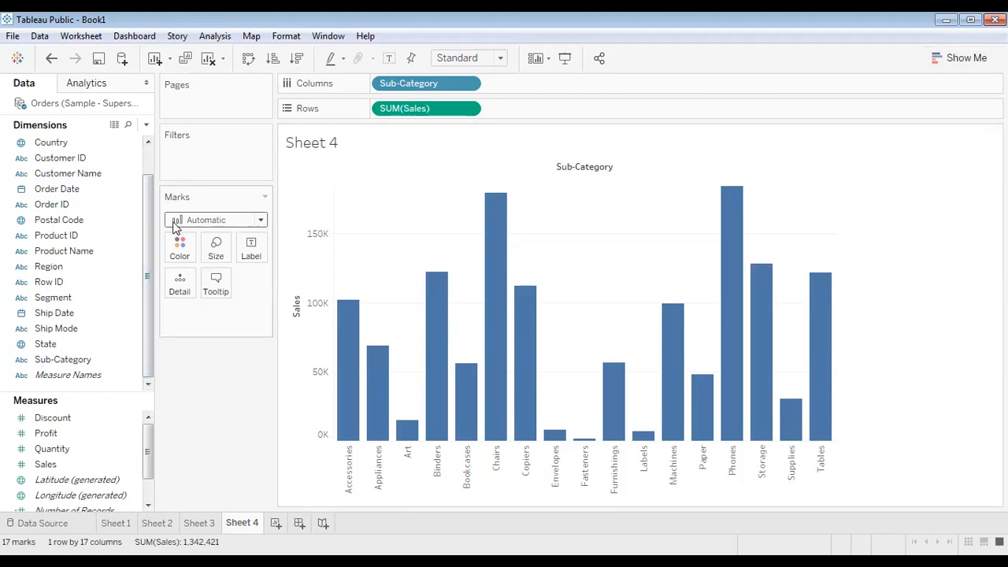
Change the mark type of the Sub-Category sales chart to Line.
left_click(261, 225)
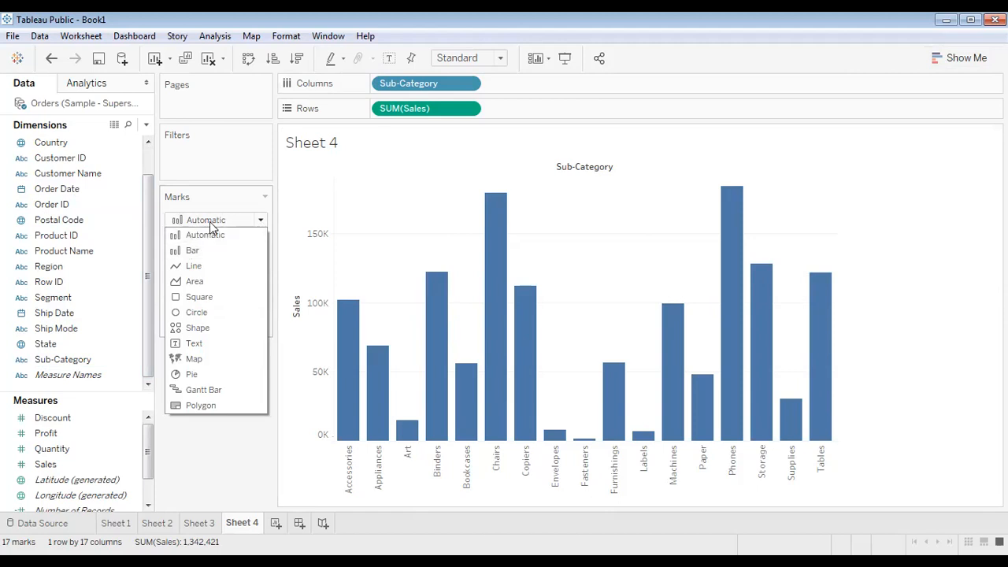
left_click(178, 224)
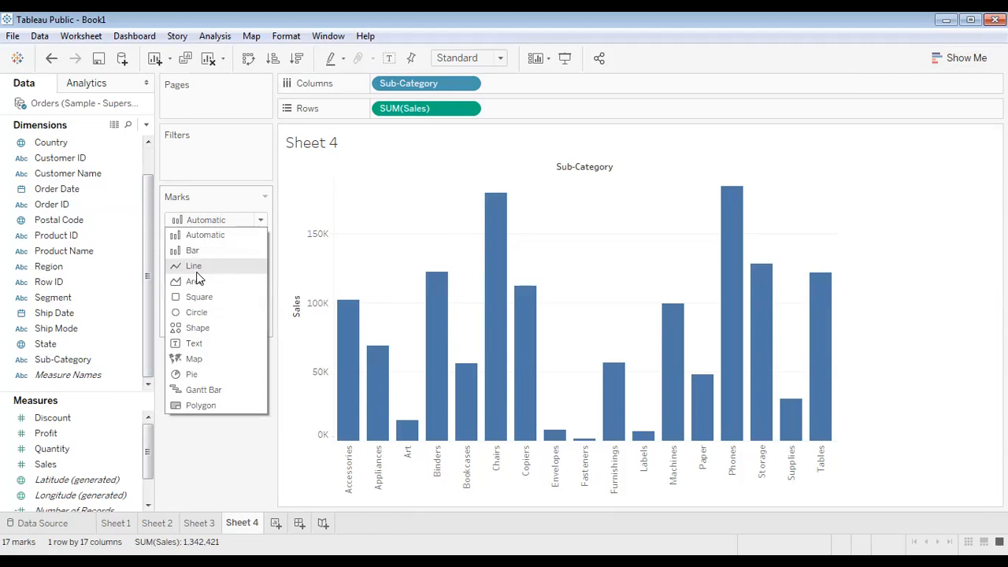
left_click(196, 268)
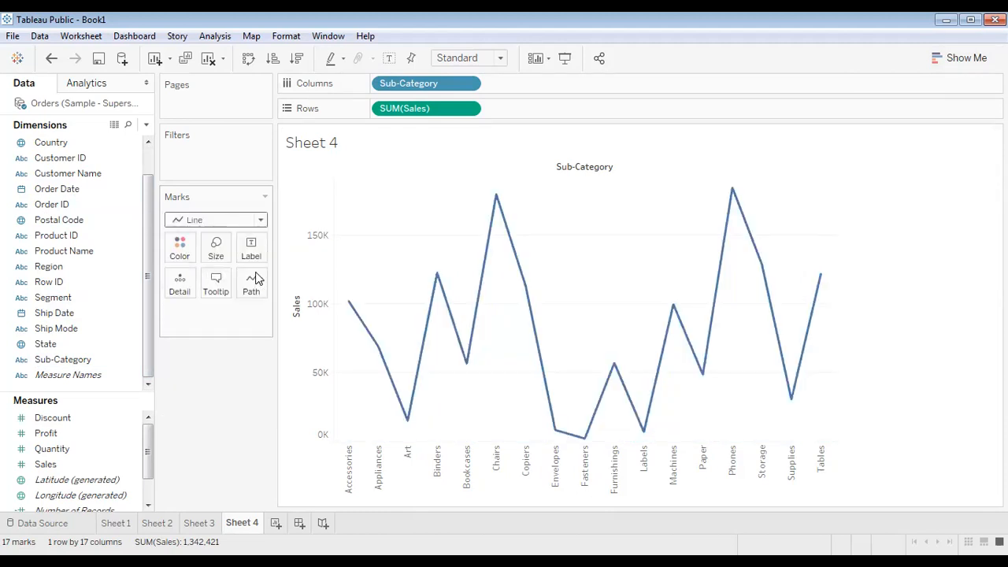
Compare the suggested chart types with the available mark types for the line chart, keeping Line.
left_click(957, 58)
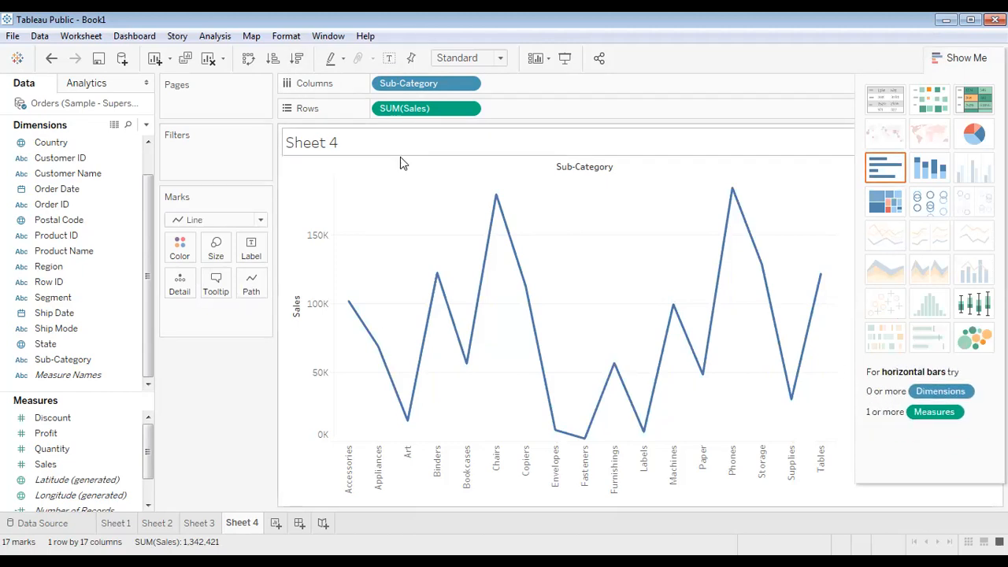
mouse_move(493, 236)
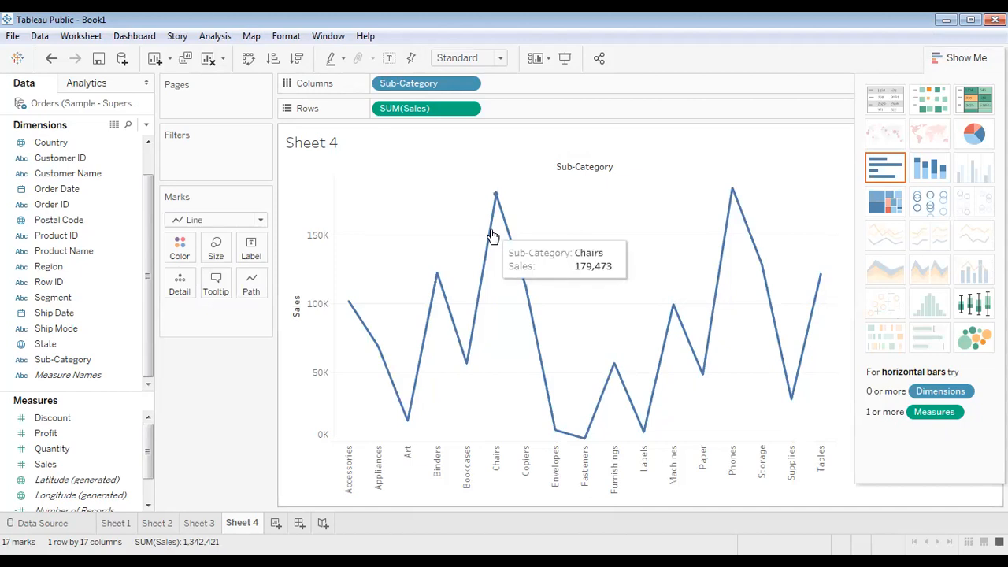
left_click(940, 63)
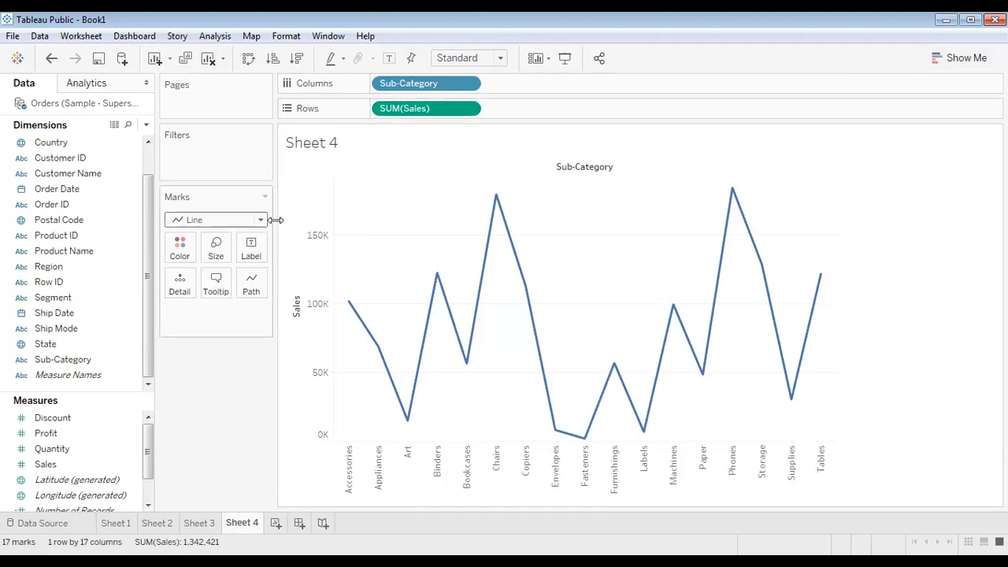
left_click(238, 219)
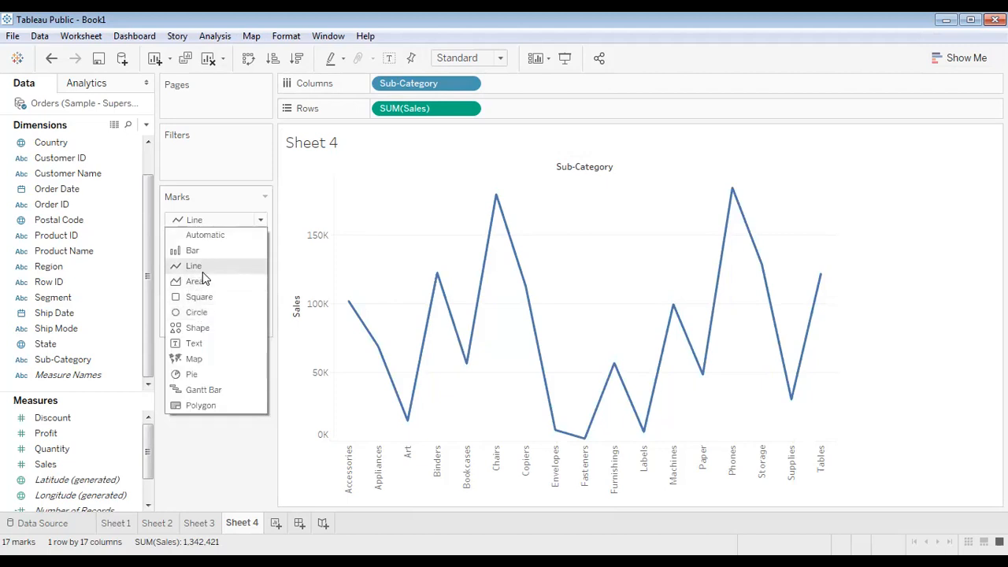
left_click(202, 271)
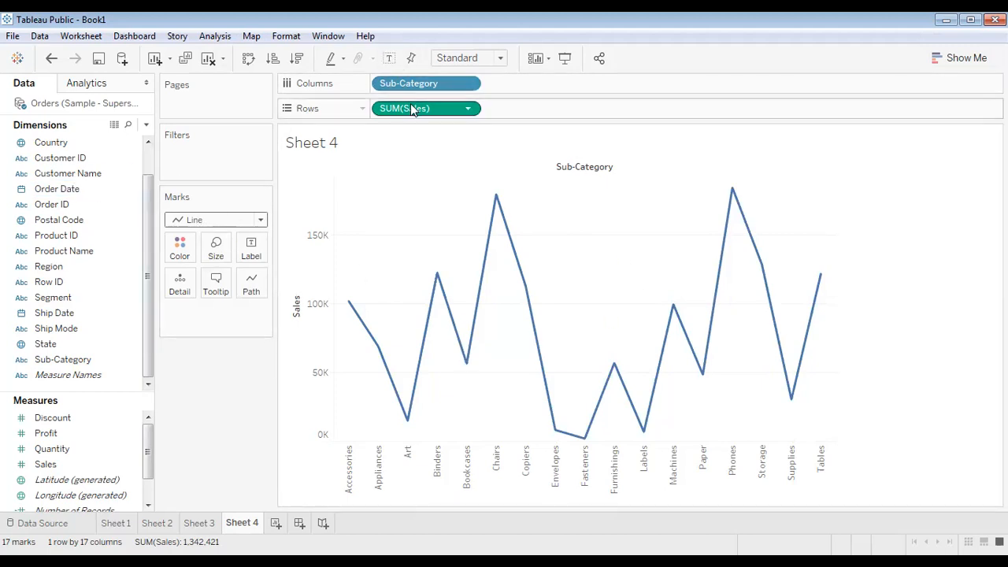
Show the value labels on the Sub-Category sales line chart and change its mark type to Area.
left_click(389, 59)
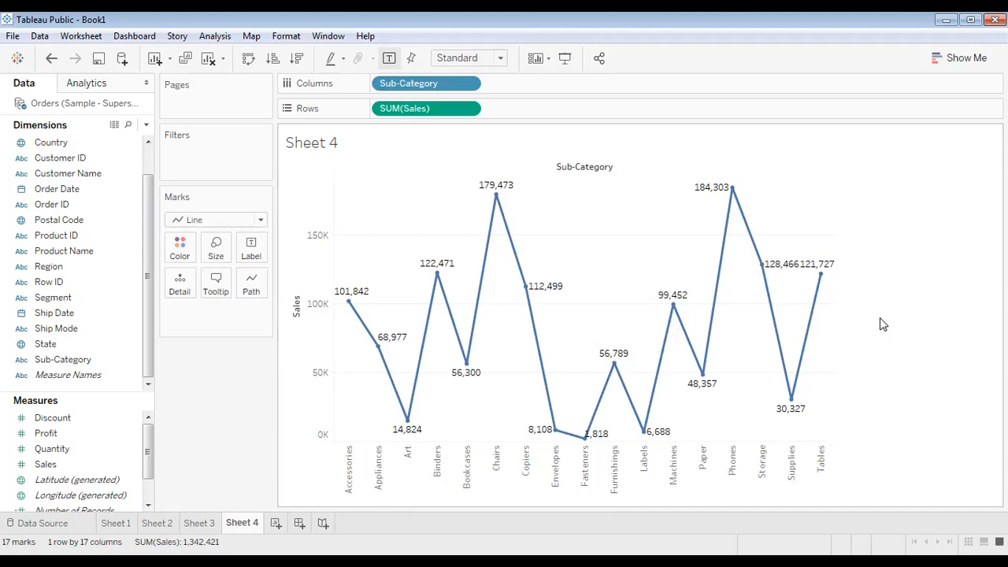
left_click(228, 222)
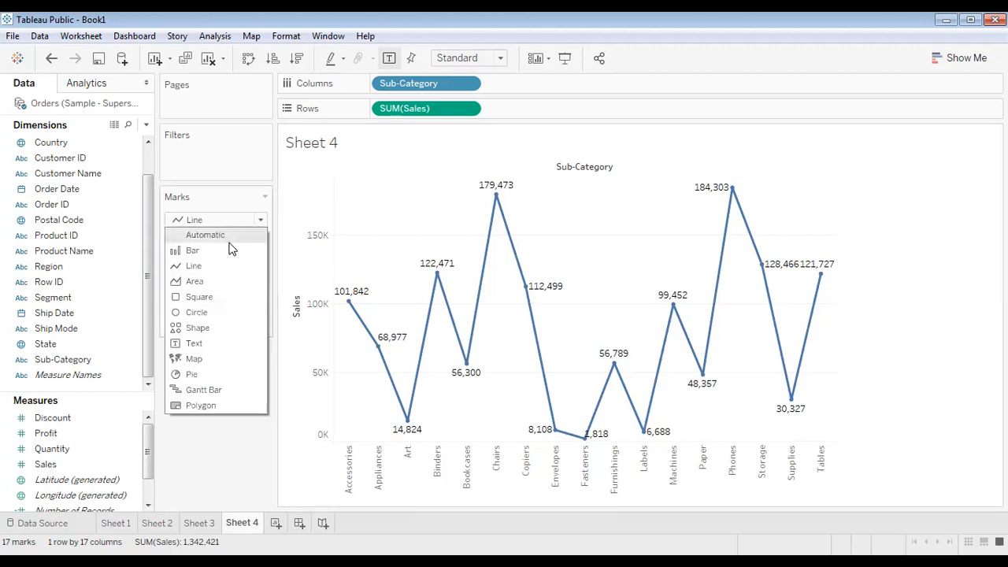
left_click(207, 289)
Change the mark type of the Sub-Category sales chart to Square, and after that to Circle.
left_click(251, 222)
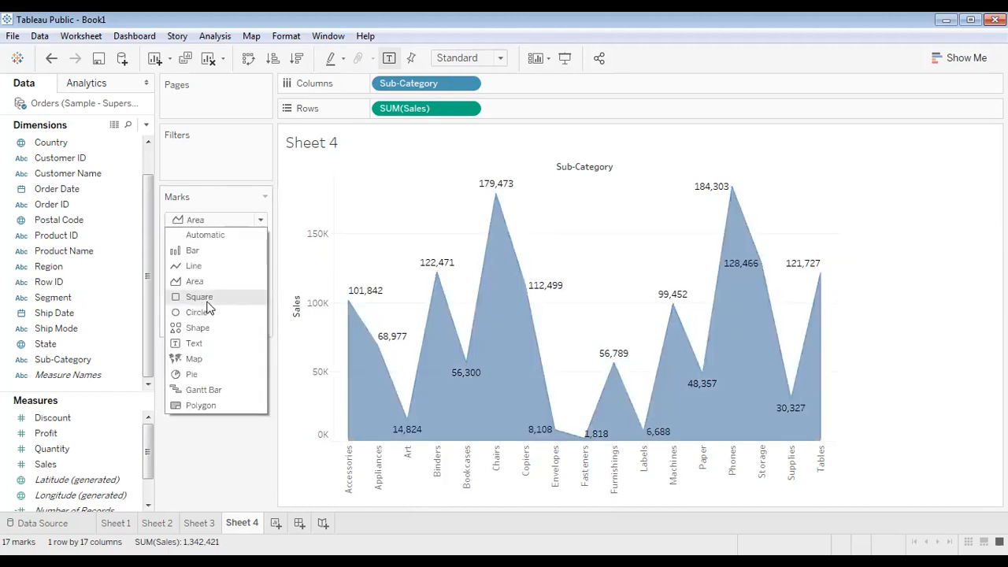
left_click(201, 297)
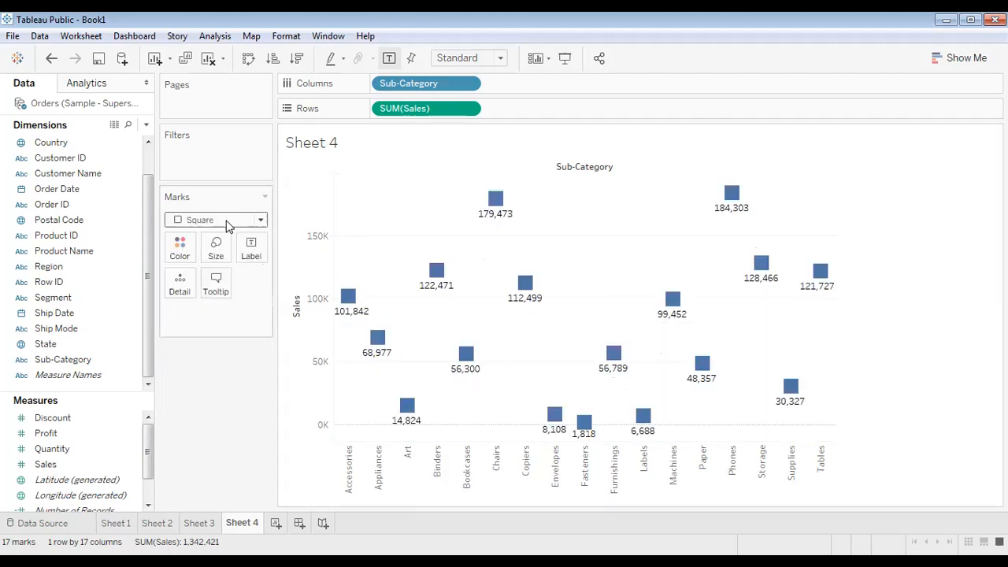
left_click(228, 224)
left_click(197, 313)
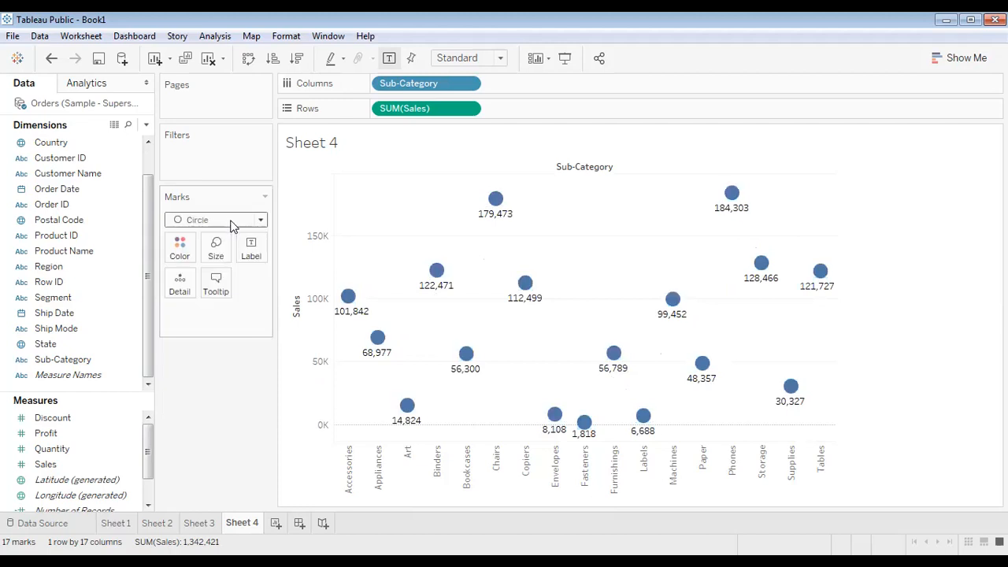
Change the mark type to Text, try Sales as the text shown on each mark, and remove it again.
left_click(230, 223)
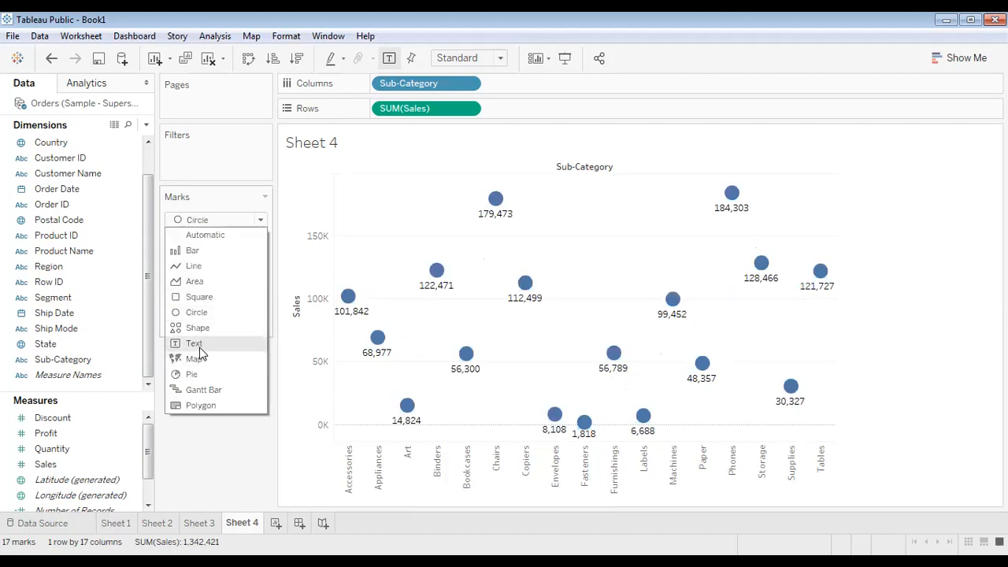
left_click(197, 344)
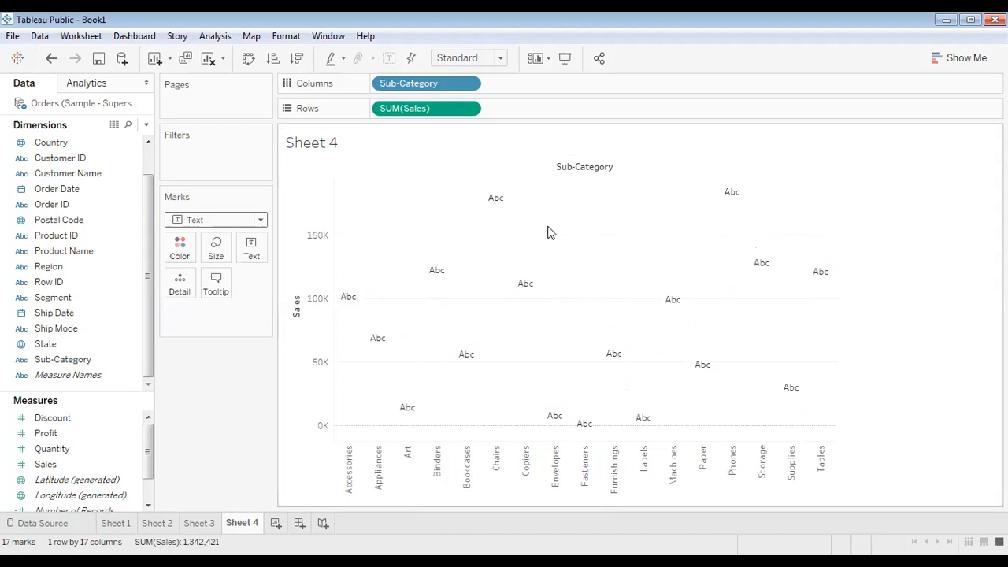
left_click(261, 221)
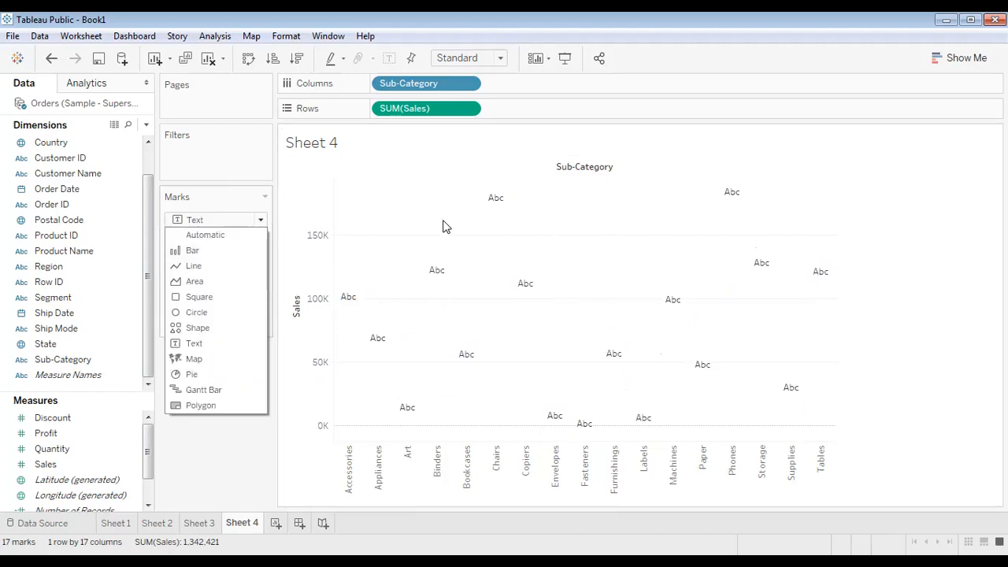
left_click(532, 224)
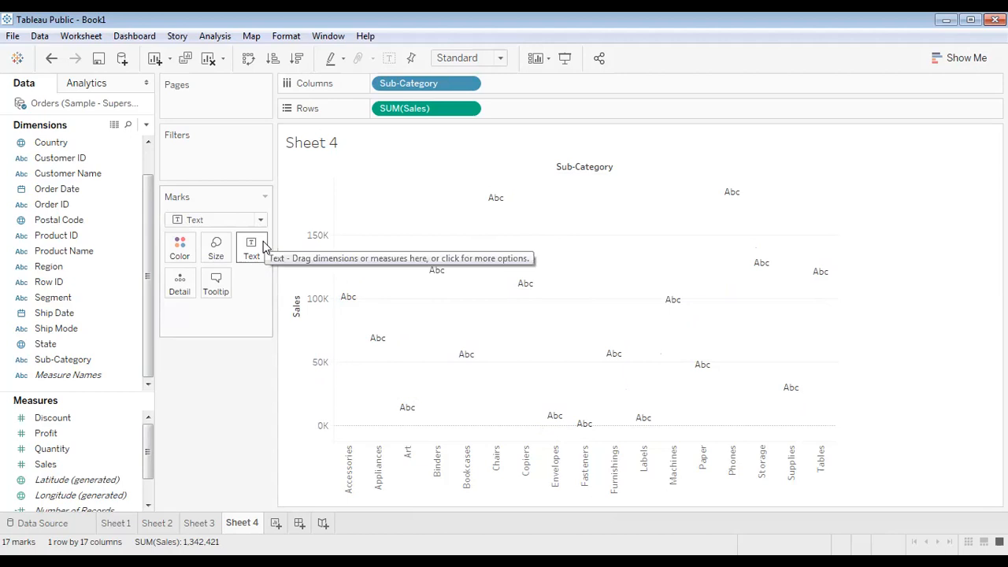
mouse_move(495, 209)
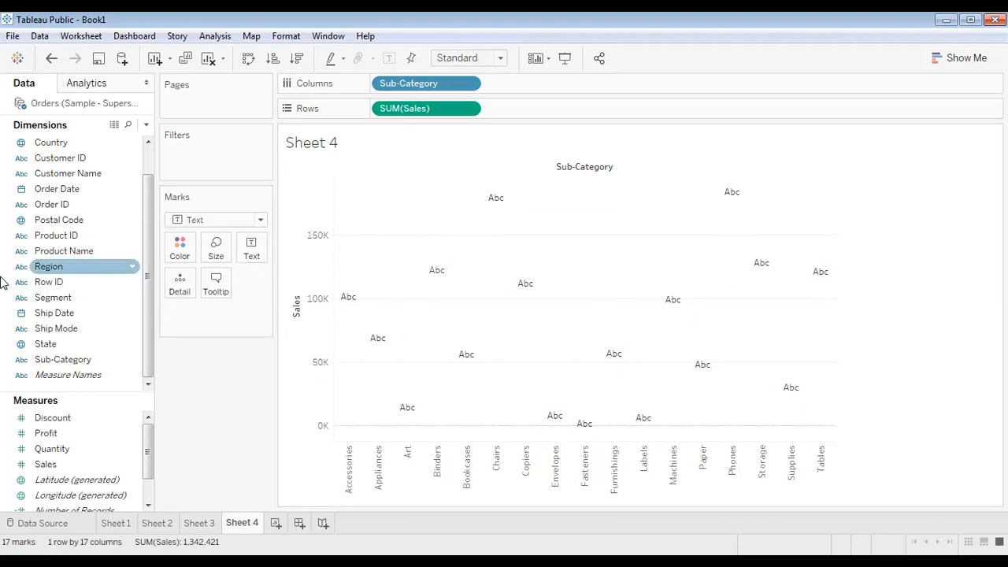
left_click_drag(99, 470, 311, 448)
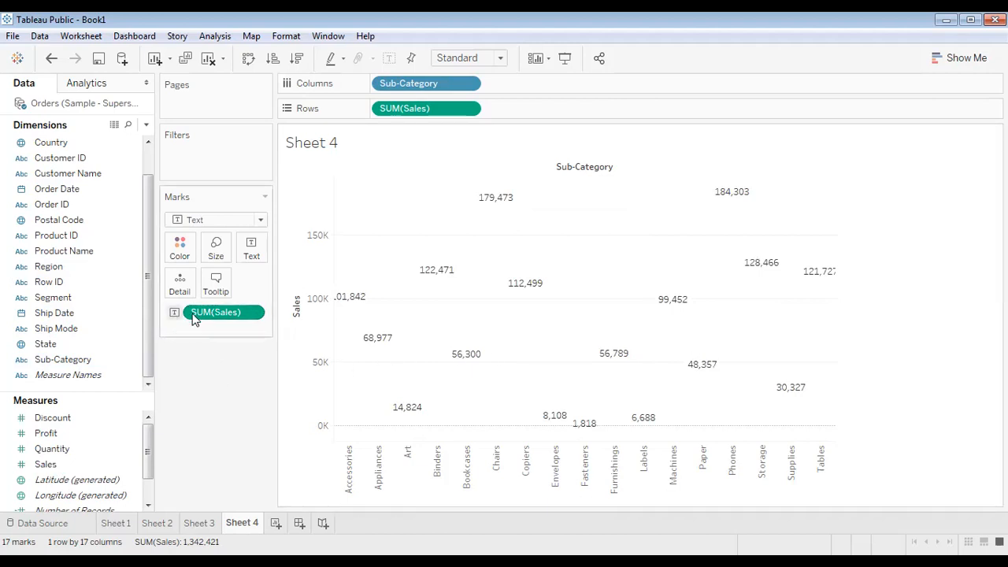
left_click_drag(231, 312, 415, 273)
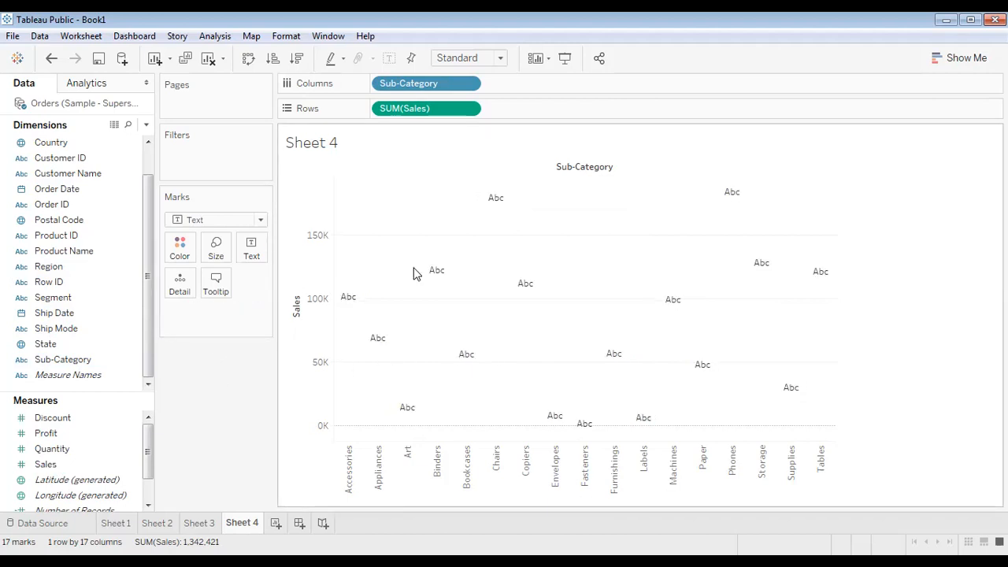
Try the Gantt Bar mark type on the Sub-Category sales chart, followed by the Map mark type.
left_click(217, 227)
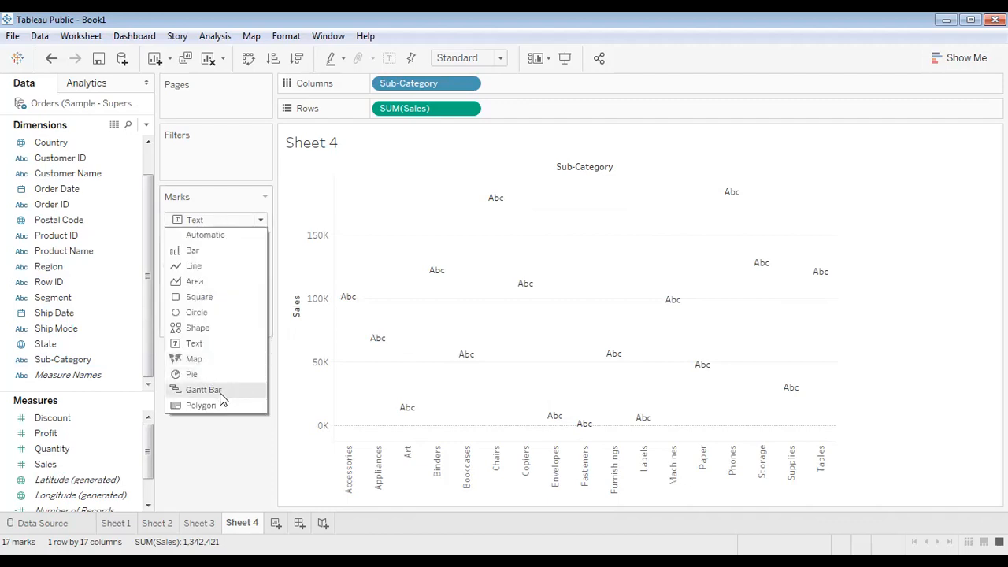
left_click(221, 395)
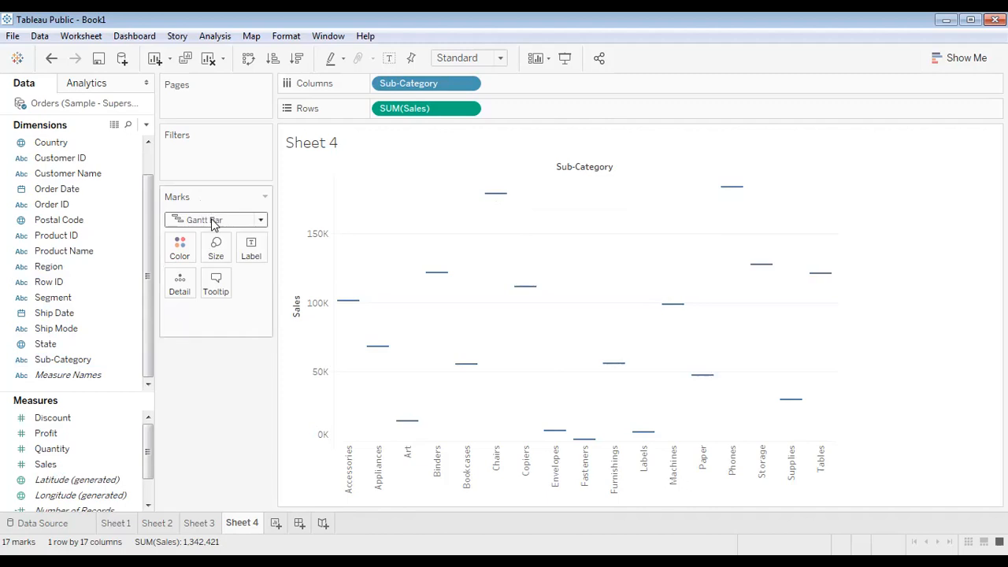
left_click(213, 223)
left_click(212, 366)
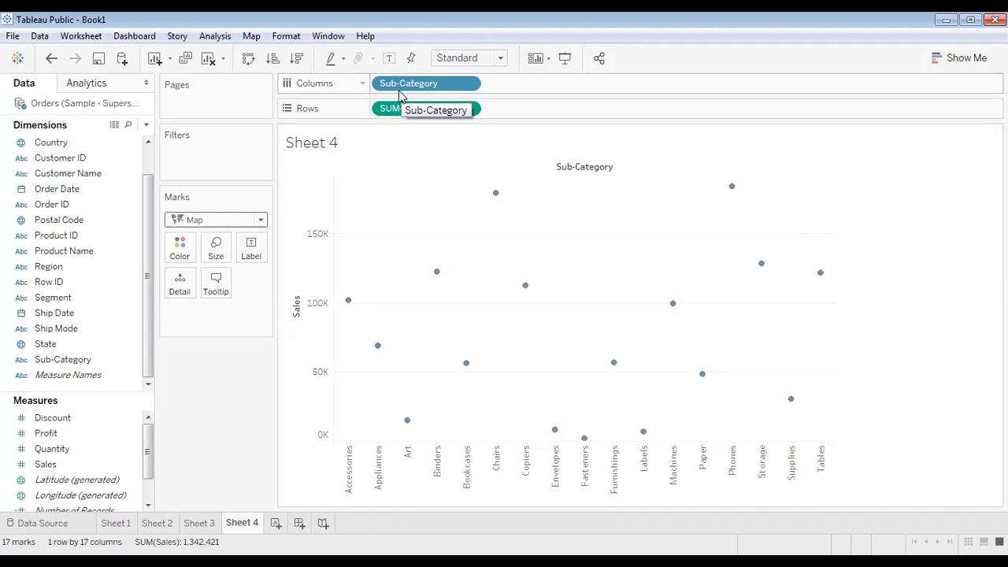
Replace Sub-Category with State on the columns and set the chart's mark type to Map.
left_click(222, 223)
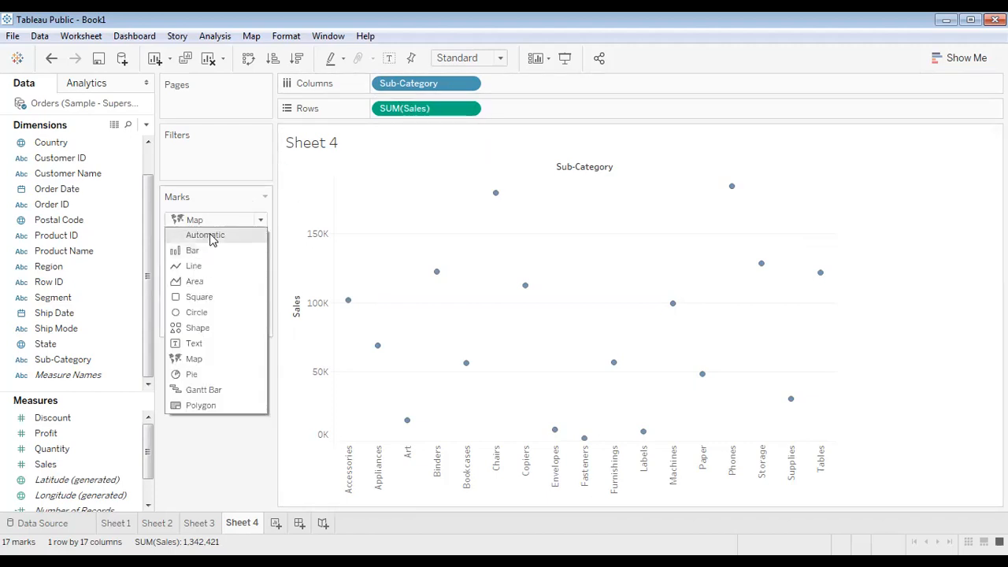
left_click(206, 235)
left_click_drag(224, 398, 772, 149)
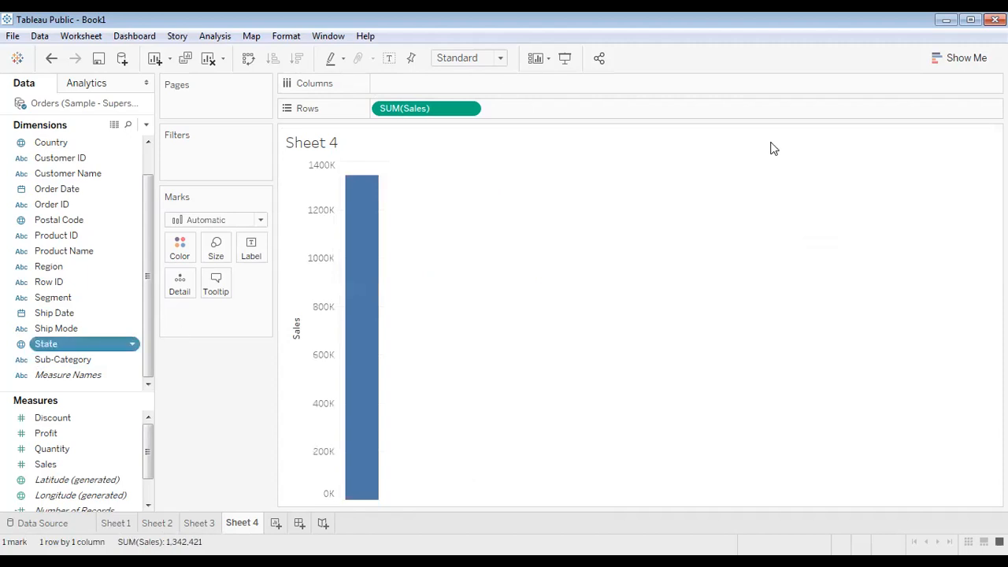
left_click(231, 221)
left_click(196, 359)
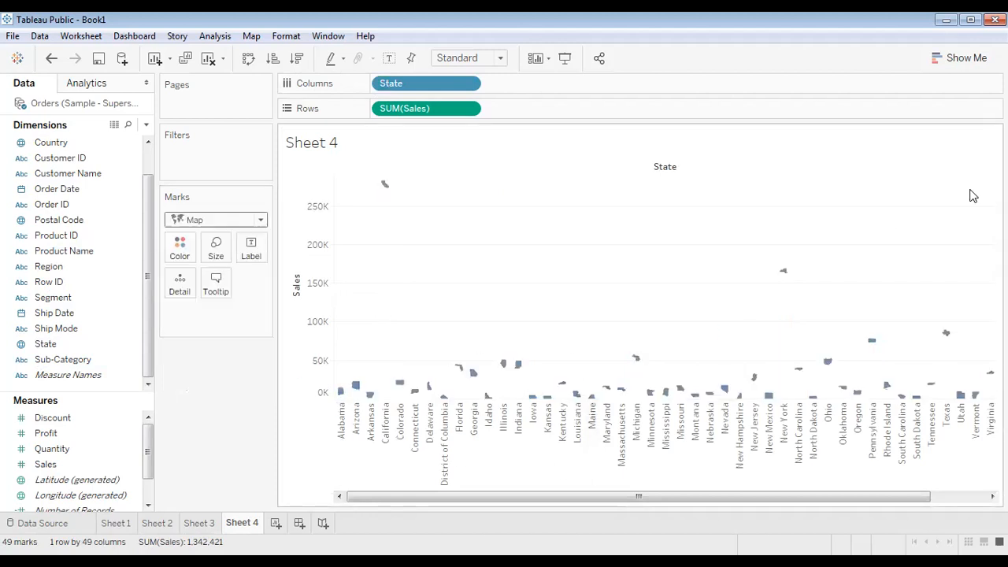
Convert the State sales chart into a filled map using the suggested chart types.
left_click(955, 60)
left_click(931, 126)
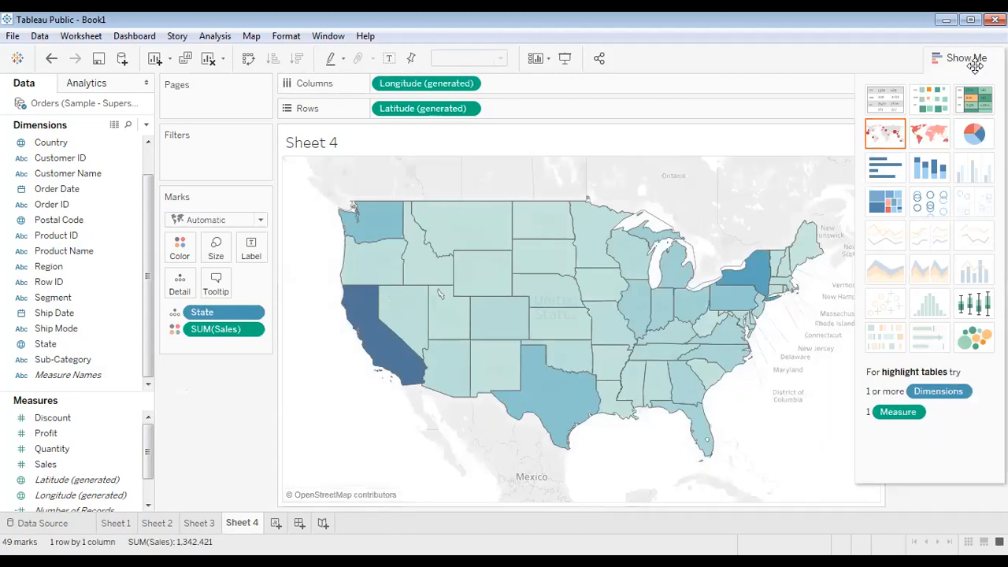
left_click(961, 62)
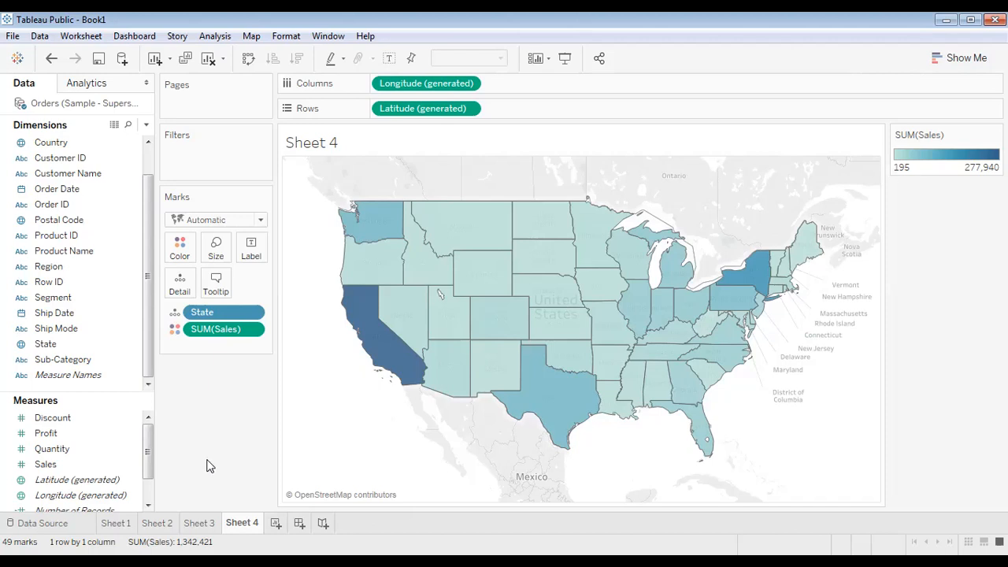
Look at the chart on Sheet 3, return to Sheet 4 and convert the State map into a text table.
left_click(201, 525)
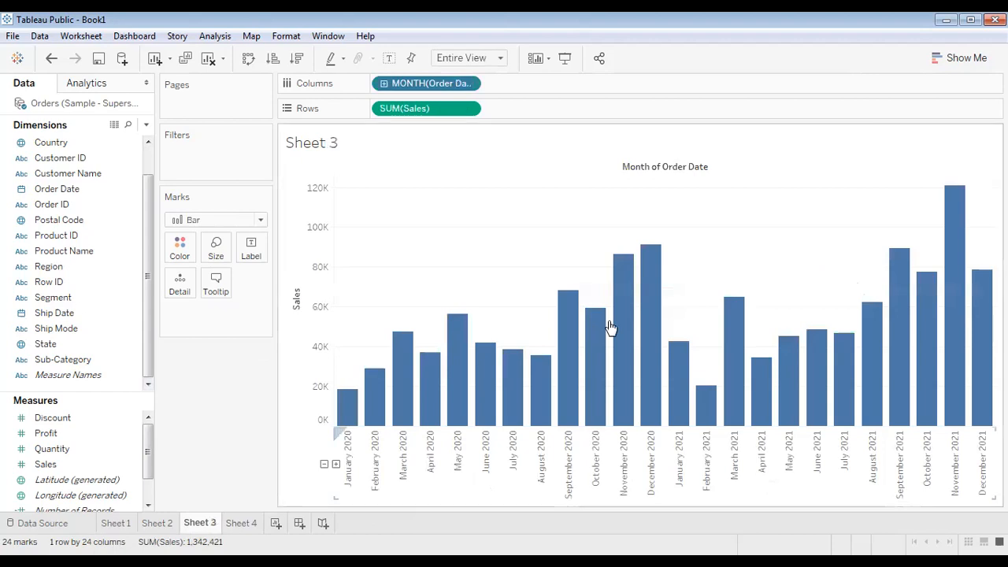
left_click(241, 525)
left_click(959, 57)
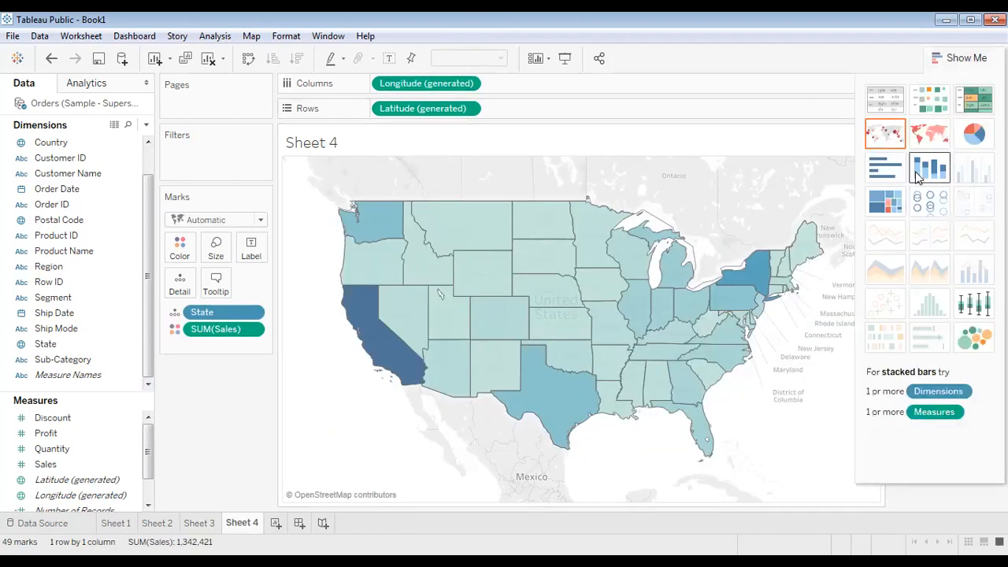
left_click(895, 108)
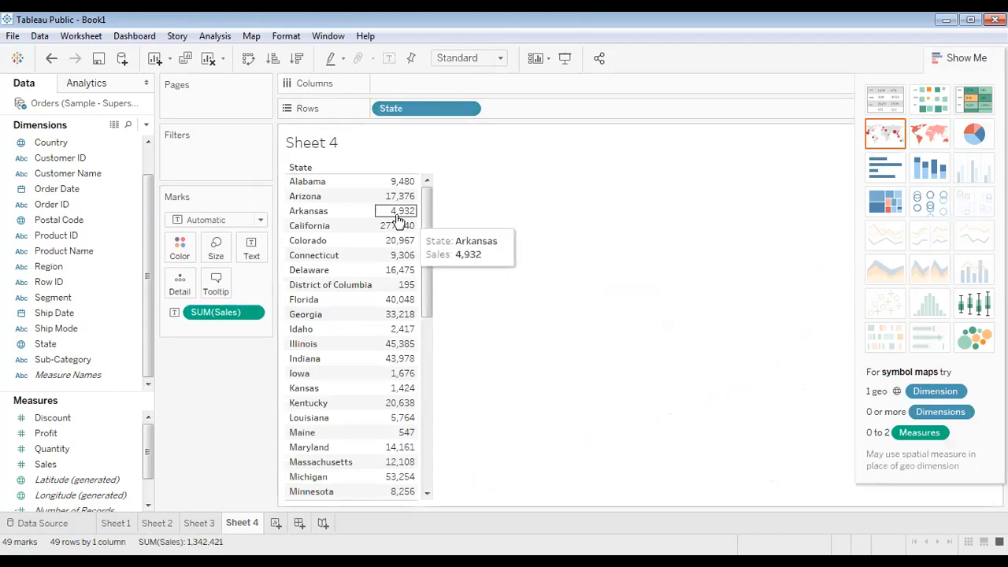
Replace State with Sub-Category and turn the table into vertical bars of Sales per Sub-Category.
left_click_drag(397, 108, 221, 408)
left_click(81, 359)
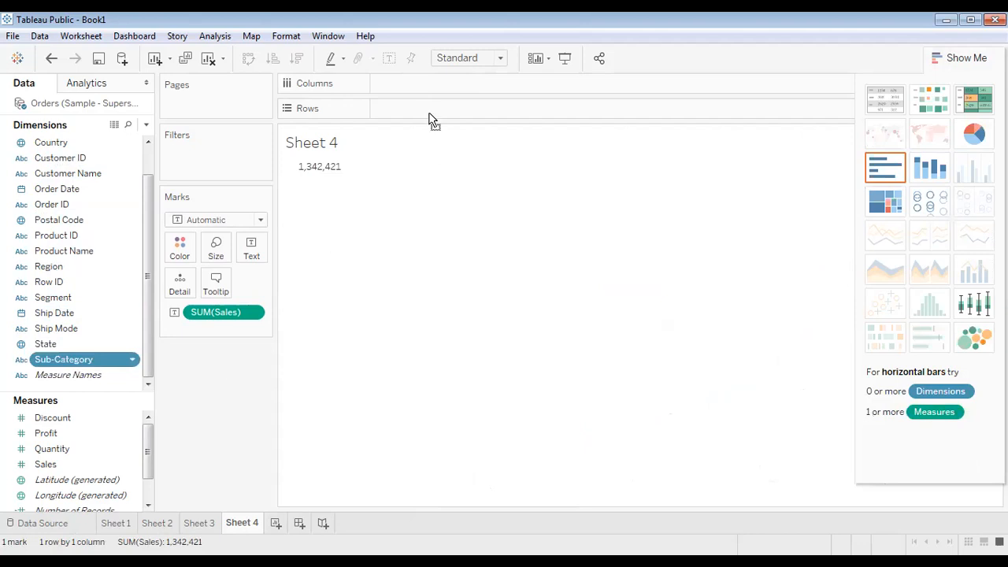
left_click(929, 168)
left_click(939, 58)
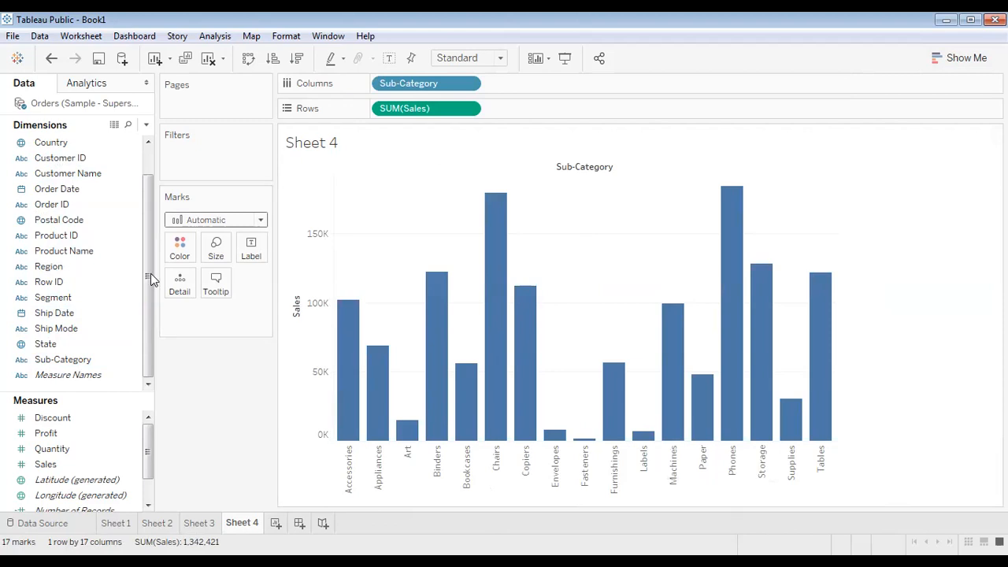
Try grouping the Sub-Category bars by placing Category before Sub-Category on the columns, and remove Category again.
mouse_move(827, 438)
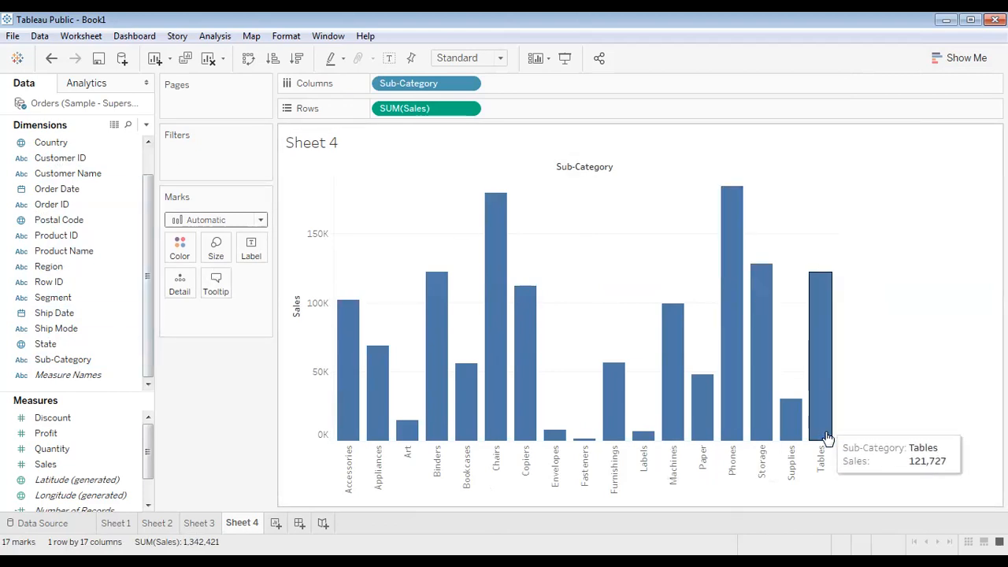
left_click(195, 224)
left_click(193, 226)
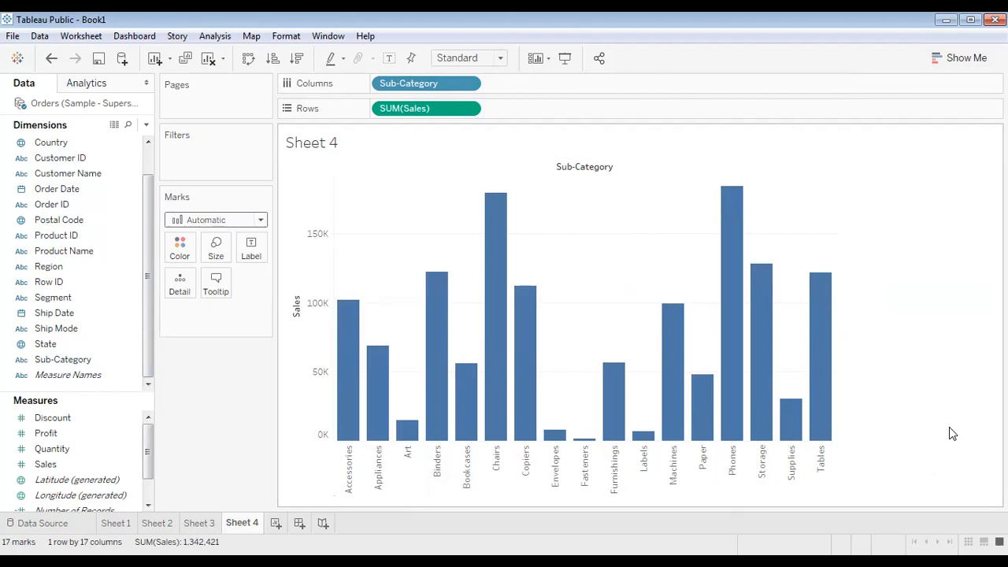
scroll(123, 266, "up", 1)
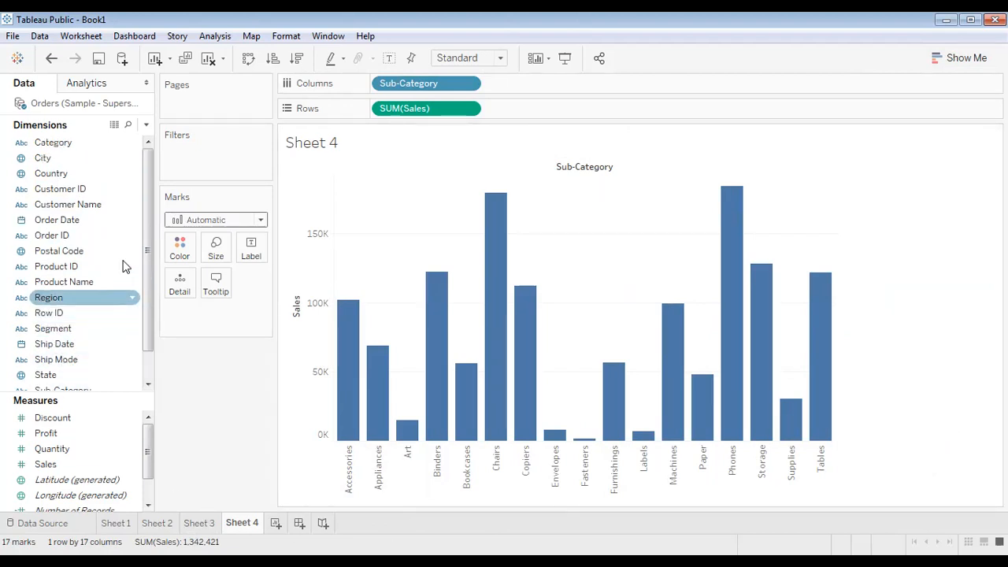
left_click_drag(86, 143, 386, 86)
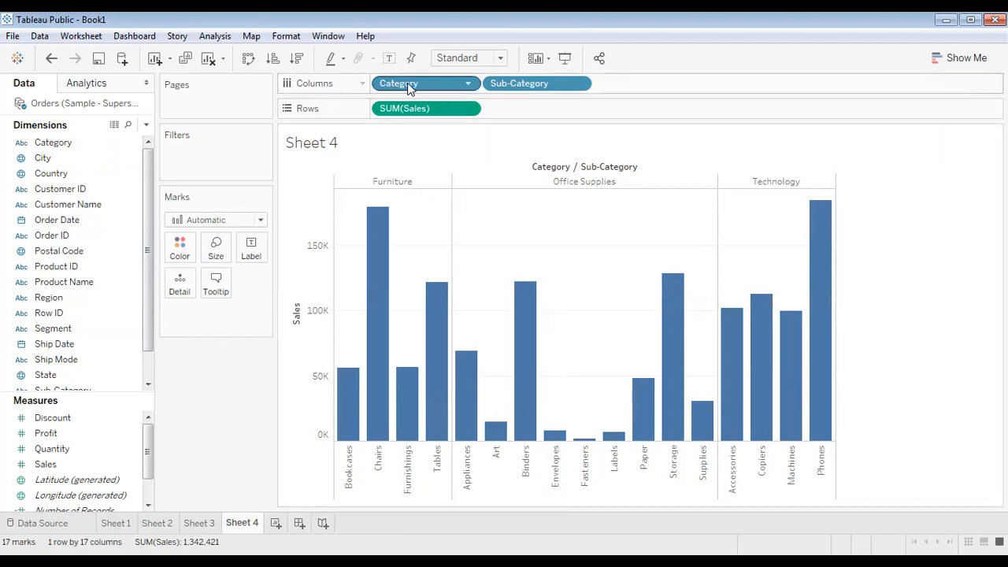
left_click_drag(439, 385, 161, 92)
Color the Sub-Category sales bars by Category.
left_click_drag(67, 144, 185, 252)
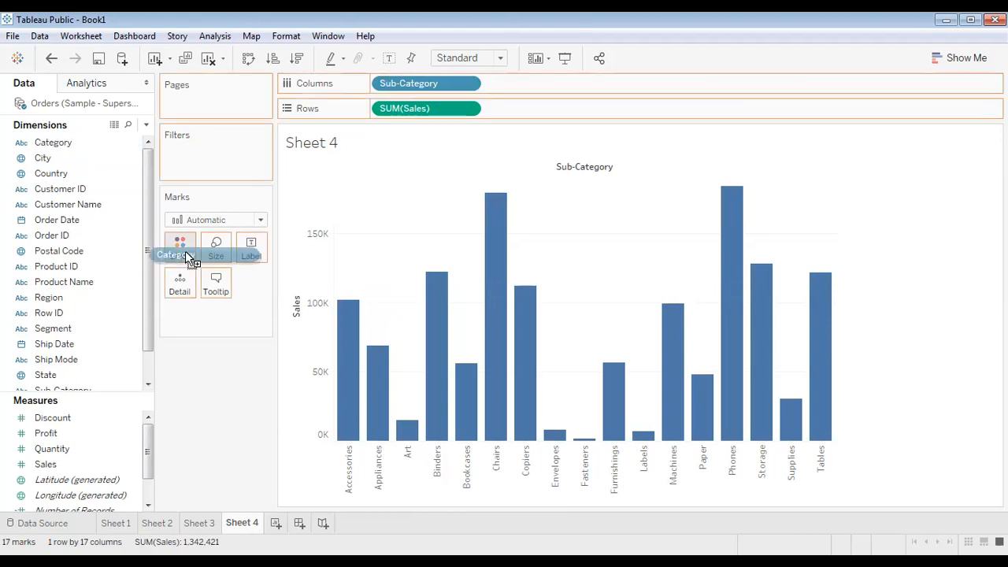
left_click_drag(185, 252, 185, 252)
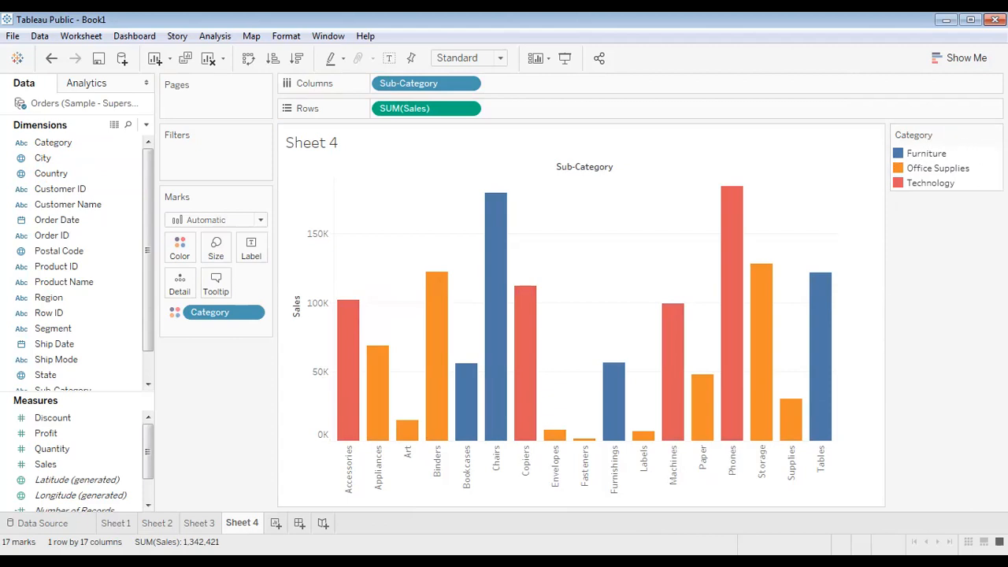
Look at the color editing options of the Category legend and of its Furniture entry without changing anything.
left_click(996, 135)
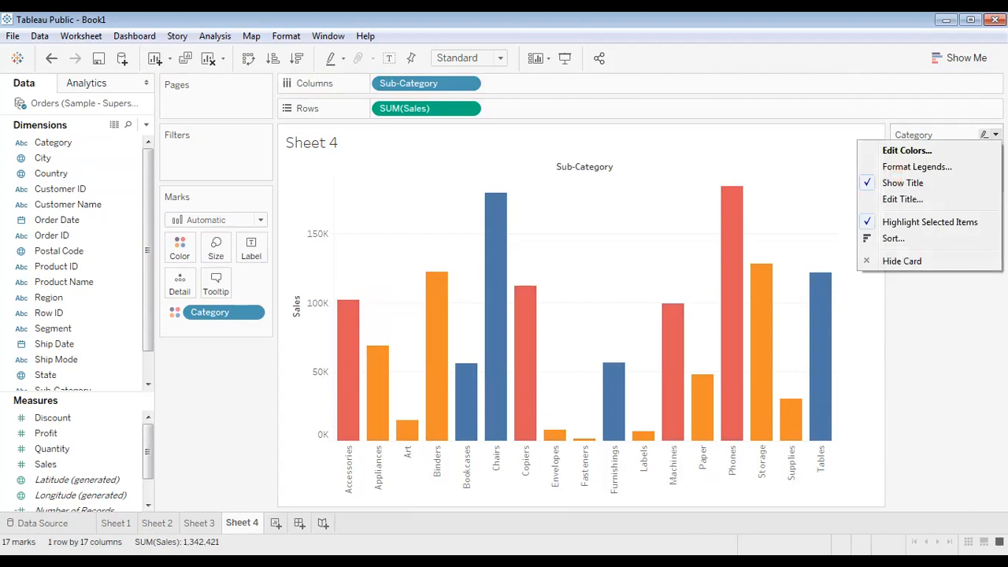
left_click(937, 158)
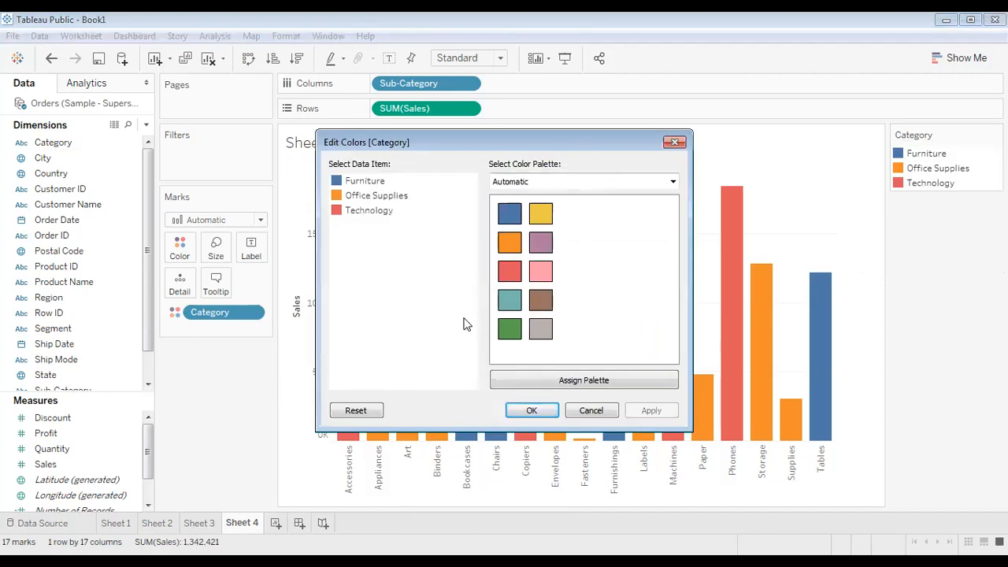
left_click(674, 143)
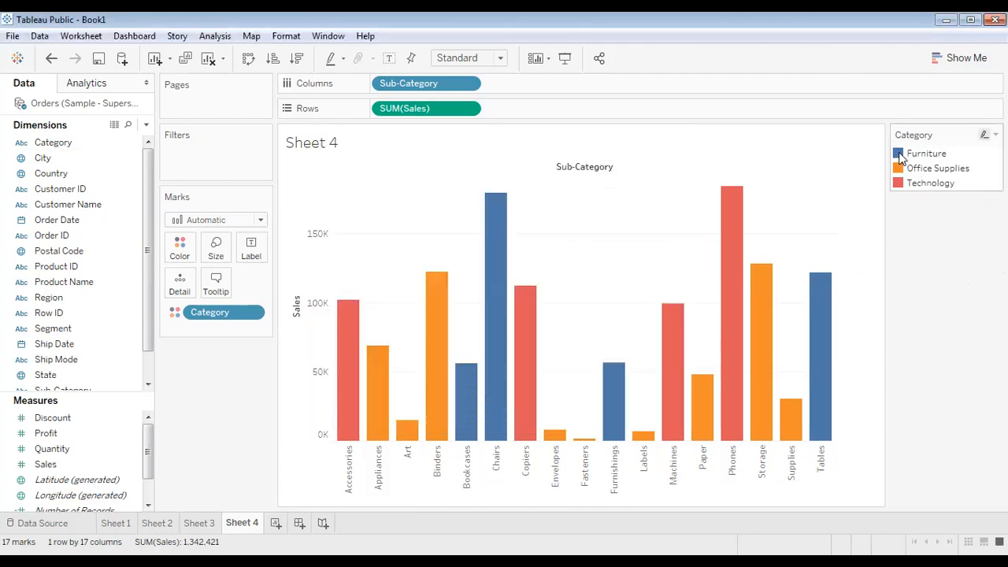
double_click(900, 155)
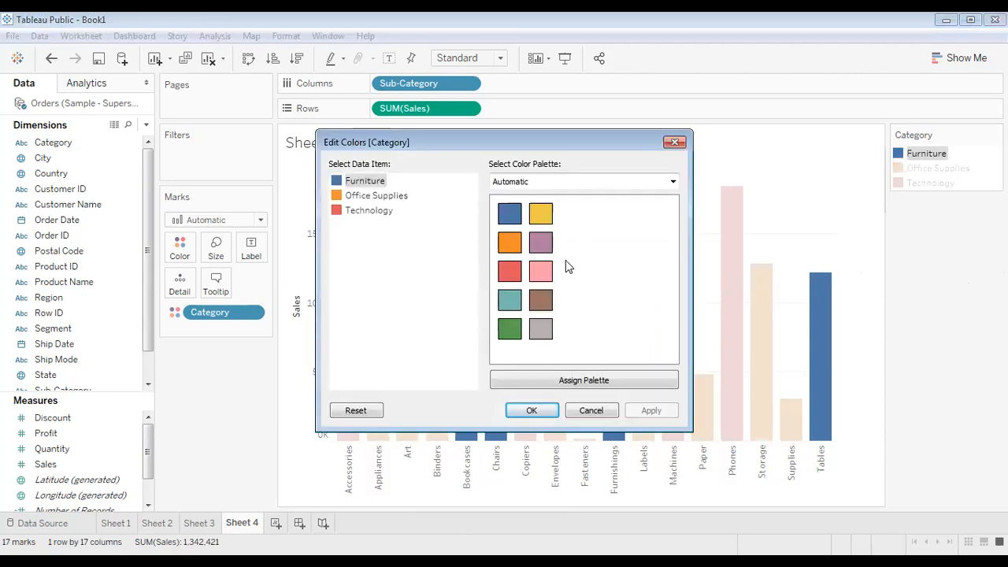
left_click(677, 142)
left_click(996, 135)
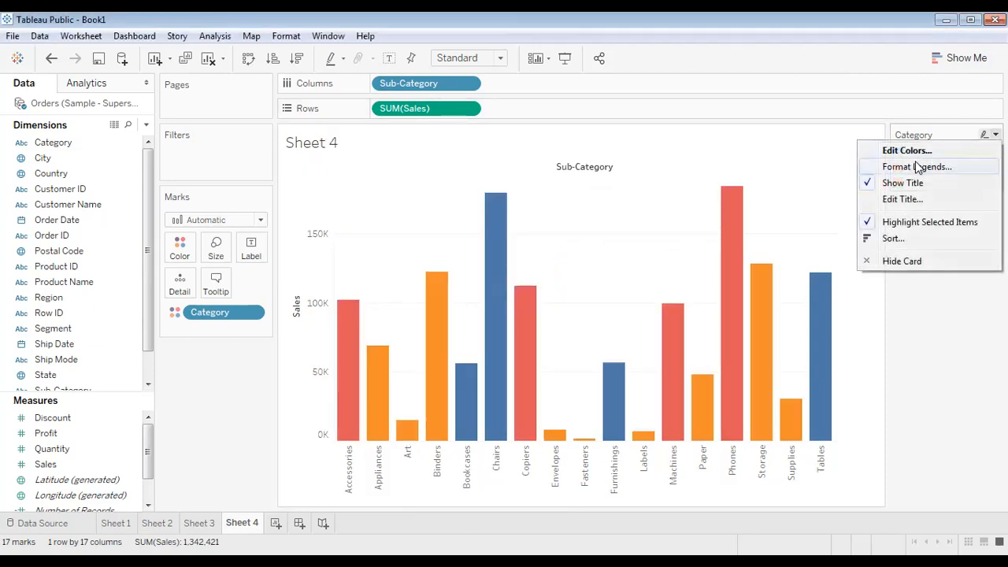
key("Escape")
Open the Category color settings from the Office Supplies legend entry and assign the Tableau Classic 20 palette.
left_click(898, 168)
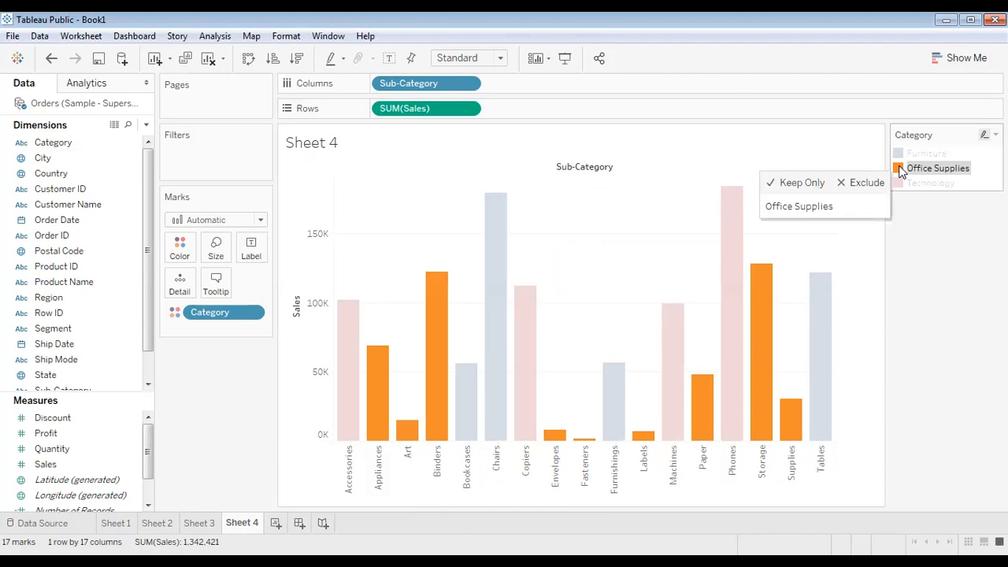
double_click(904, 170)
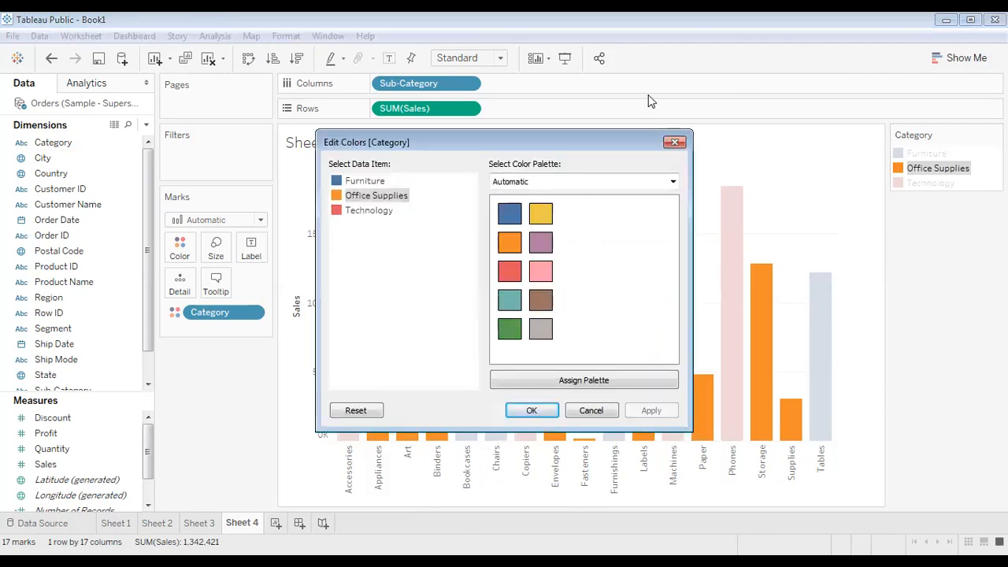
left_click(550, 180)
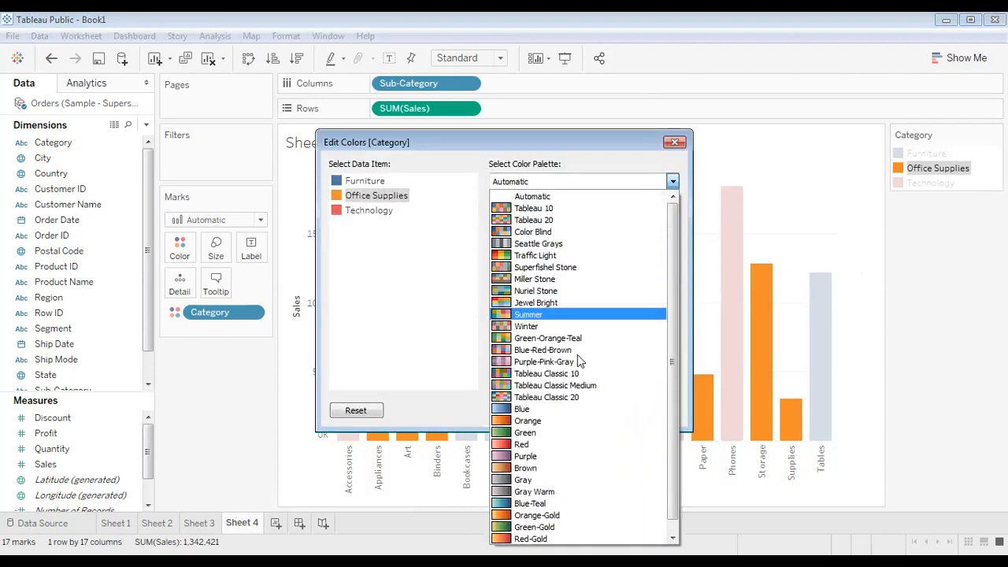
left_click(575, 397)
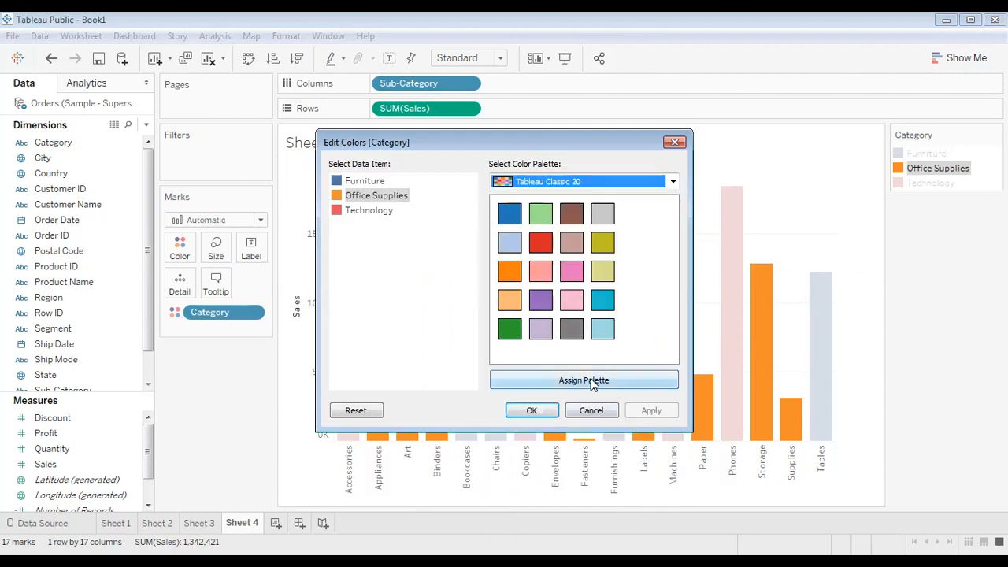
left_click(593, 382)
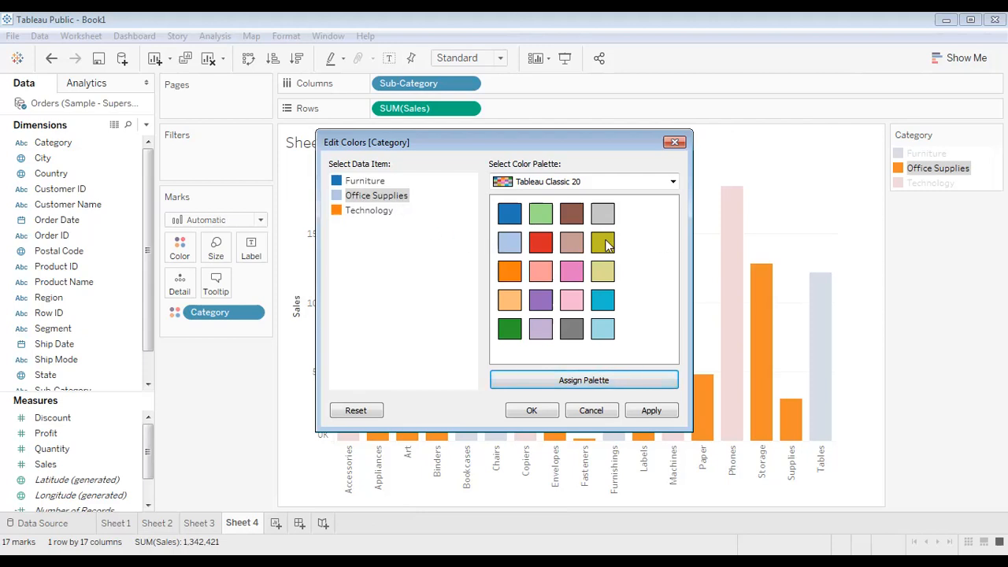
Set Office Supplies to orange and Technology to dark green in the Category colors, and apply them to the chart.
left_click(352, 185)
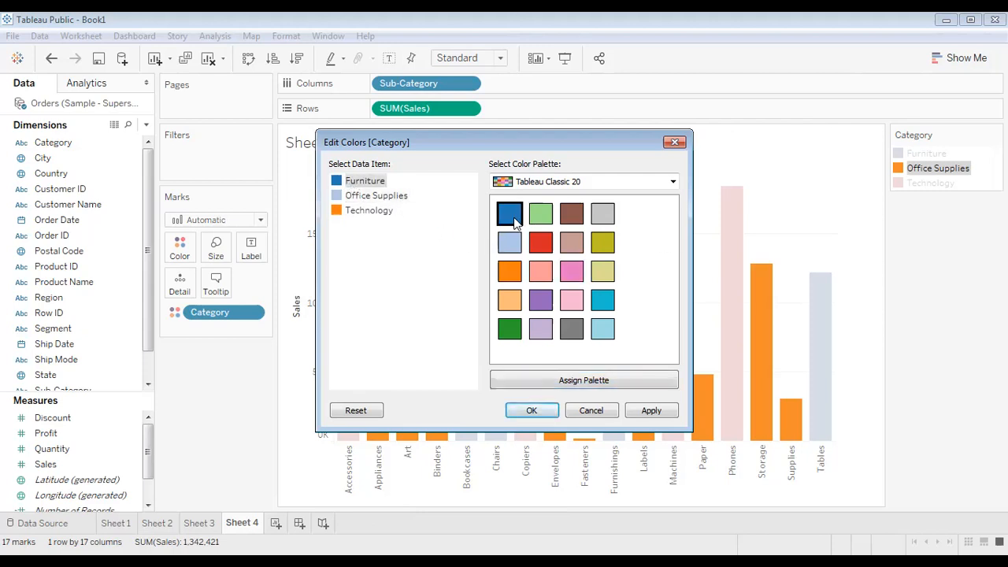
left_click(363, 199)
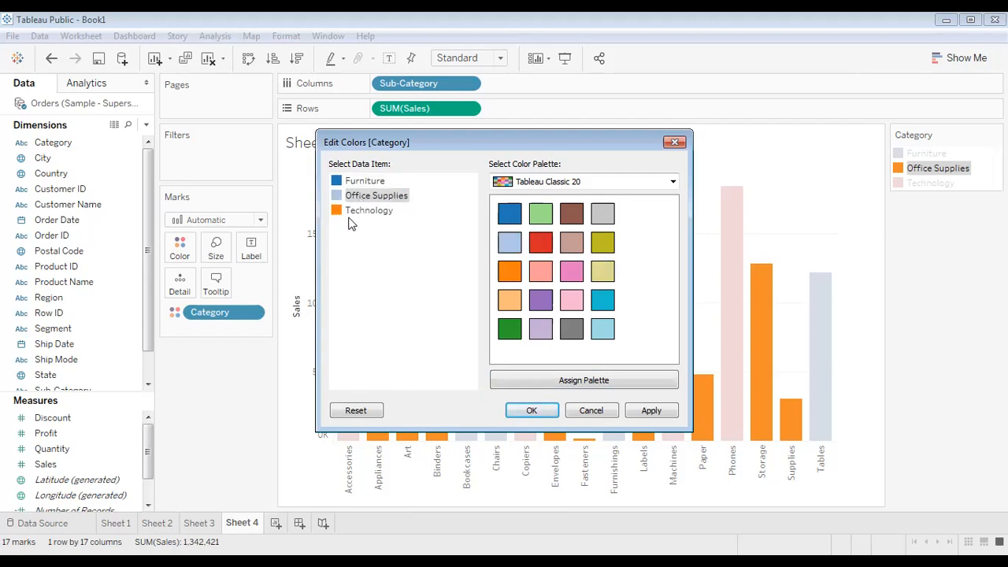
double_click(379, 202)
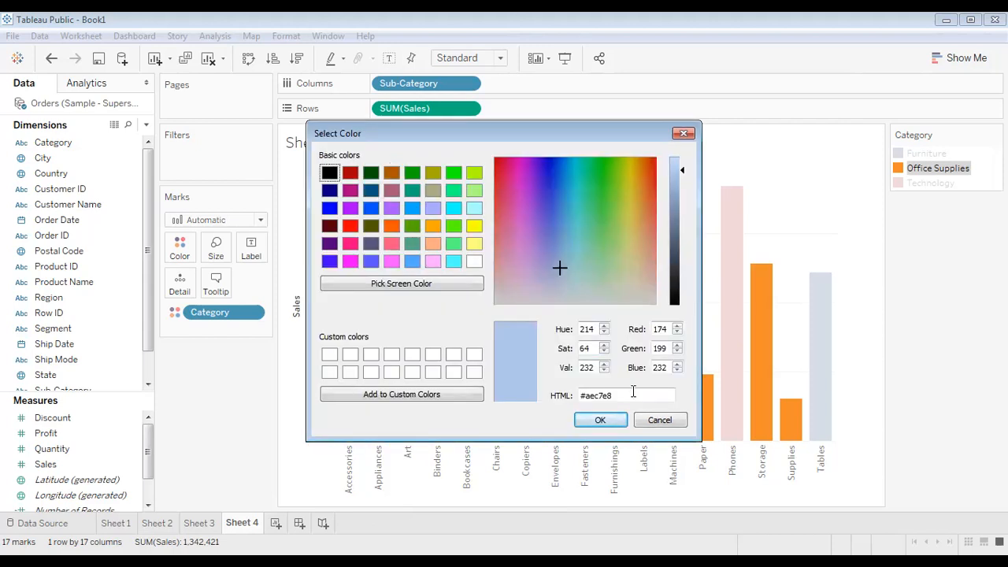
left_click(664, 421)
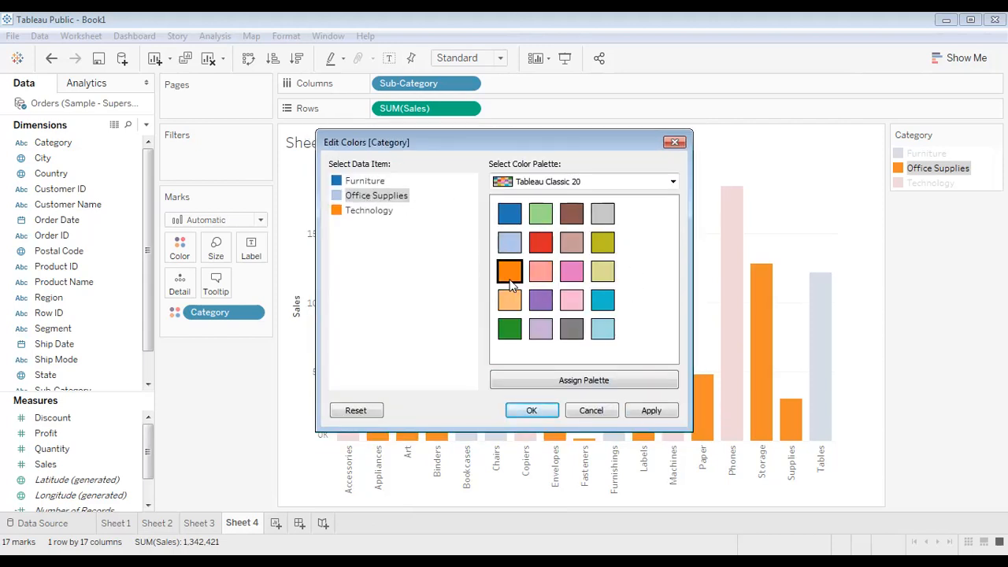
left_click(508, 272)
left_click(371, 216)
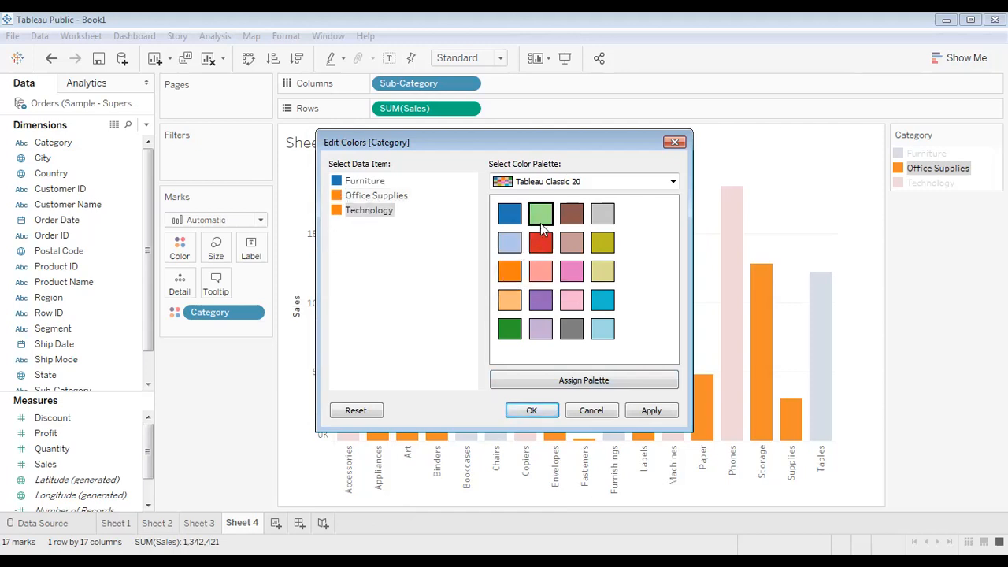
left_click(516, 334)
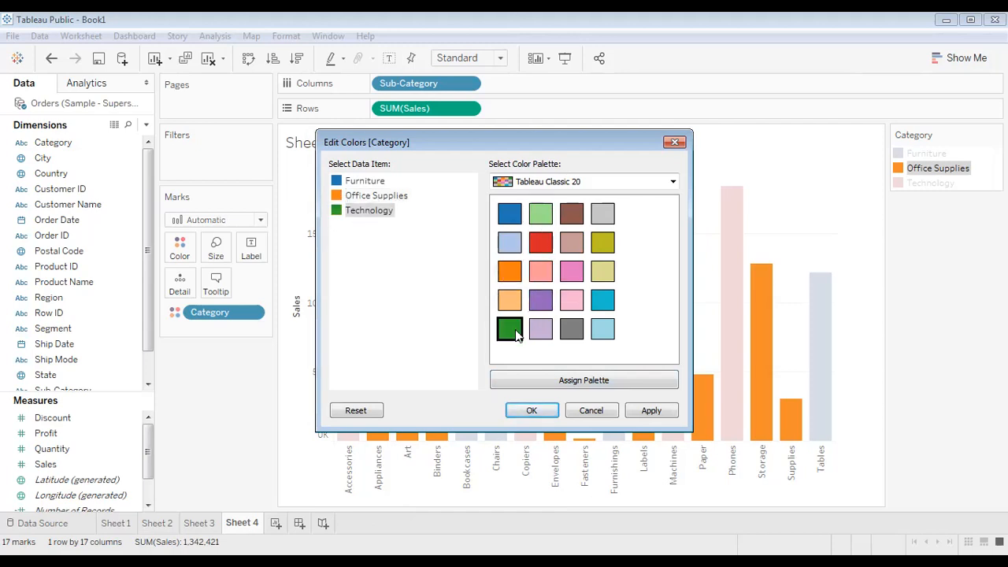
left_click(672, 418)
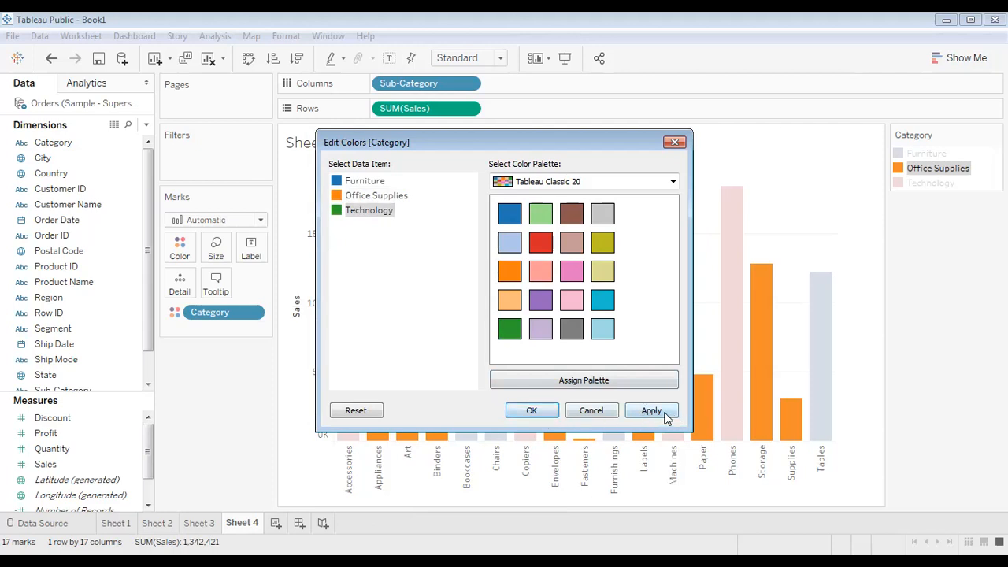
left_click(530, 410)
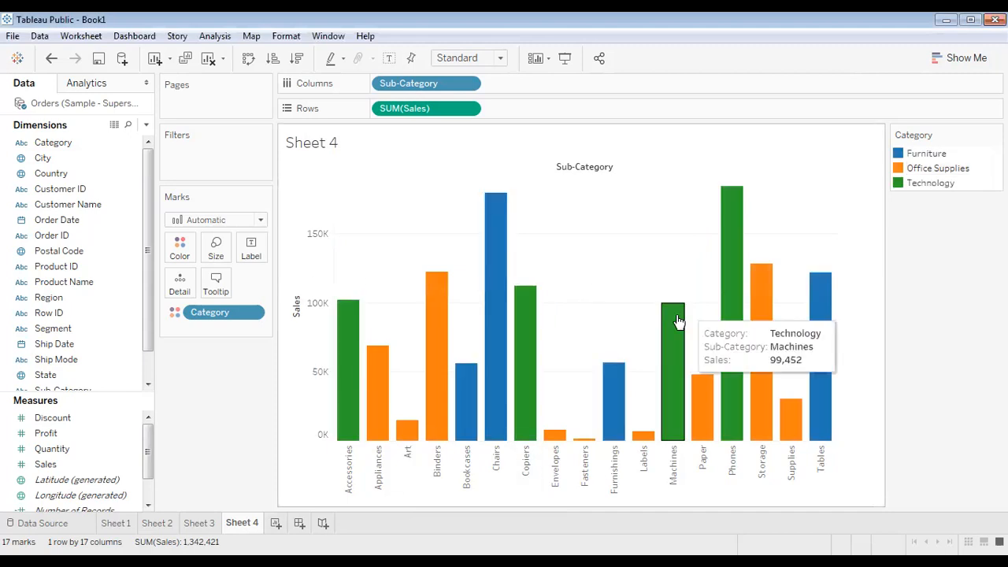
Examine the custom color picker for Technology and the list of available palettes, and close the color settings unchanged.
double_click(898, 186)
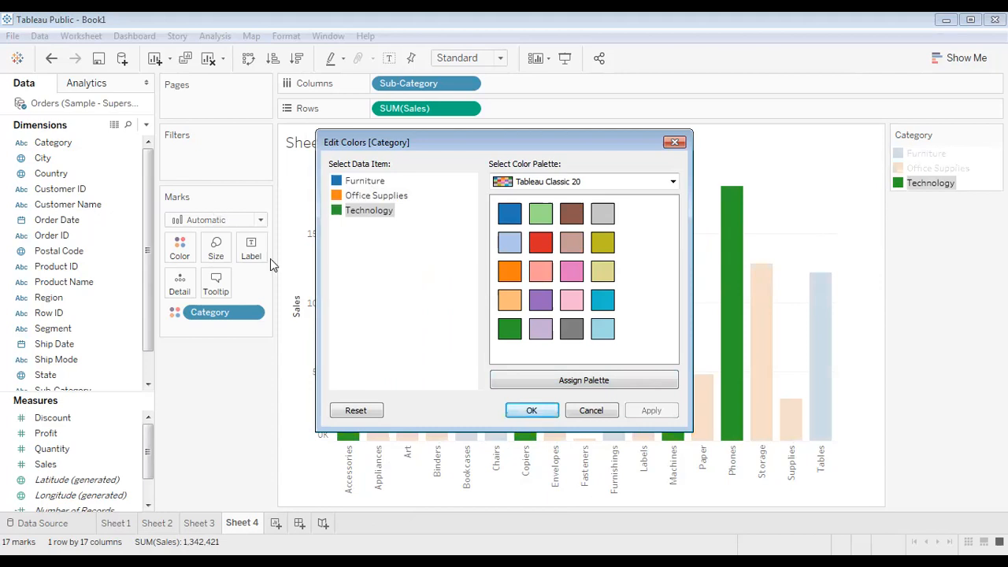
double_click(340, 214)
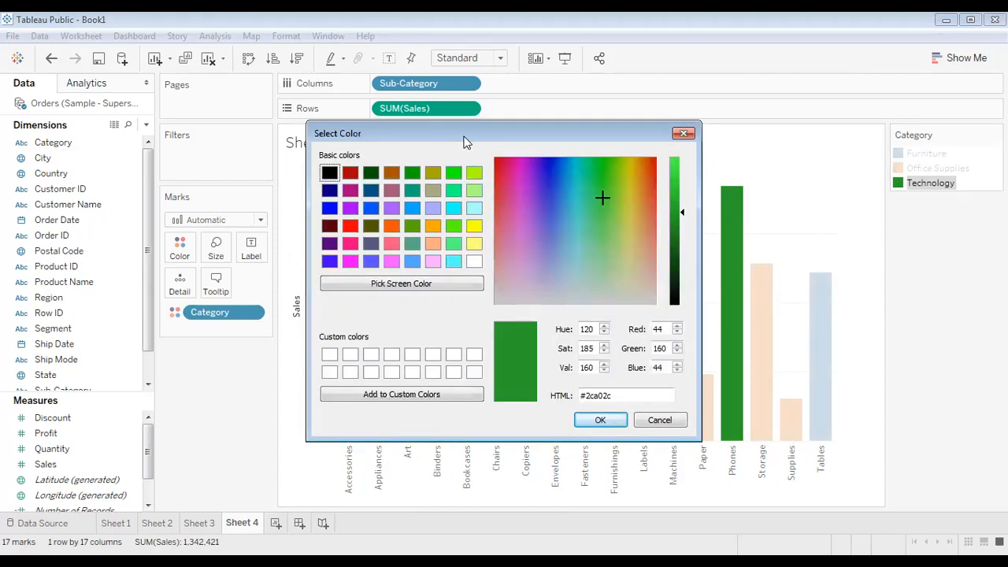
left_click_drag(464, 142, 834, 206)
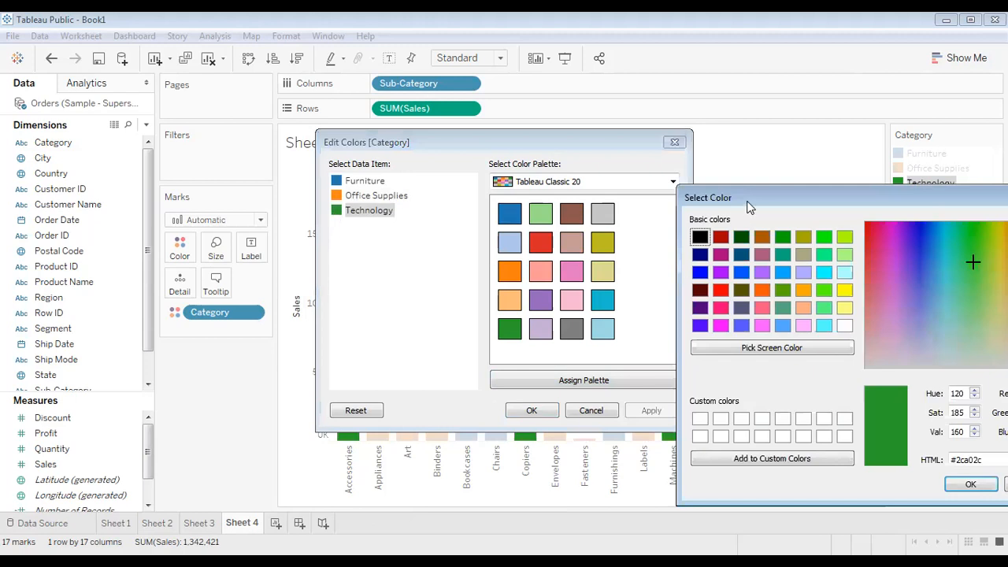
left_click_drag(819, 199, 612, 189)
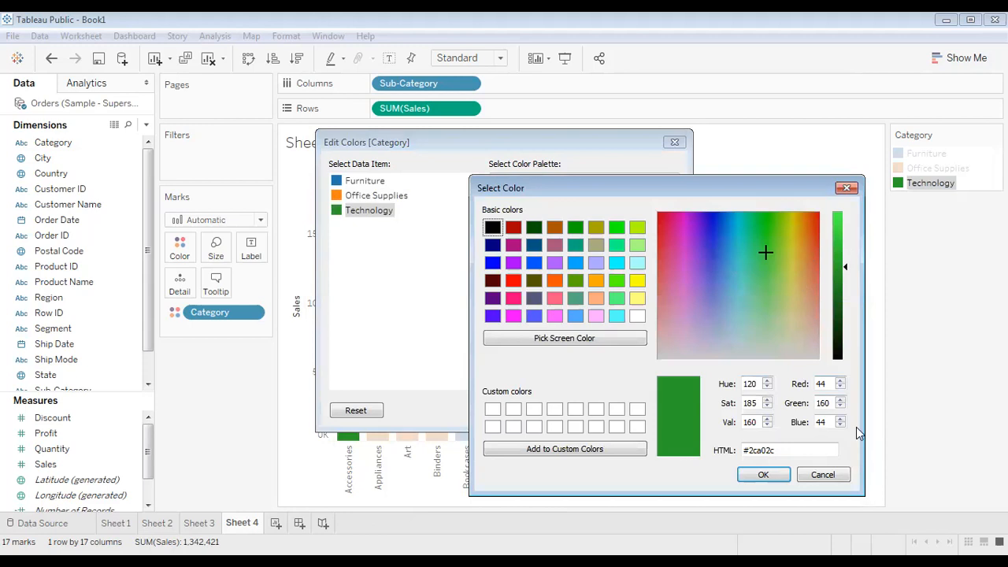
left_click(823, 475)
left_click(577, 184)
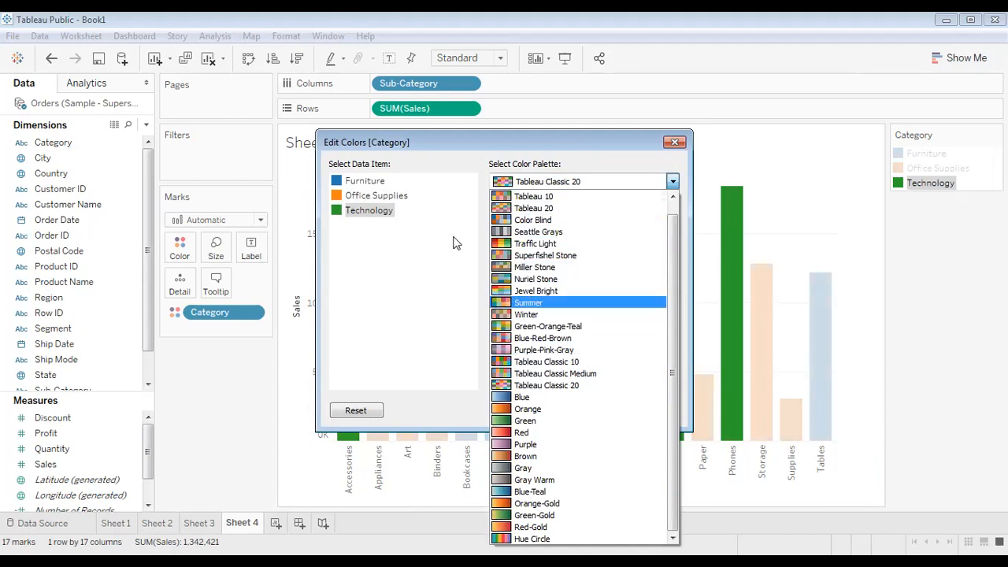
left_click(674, 142)
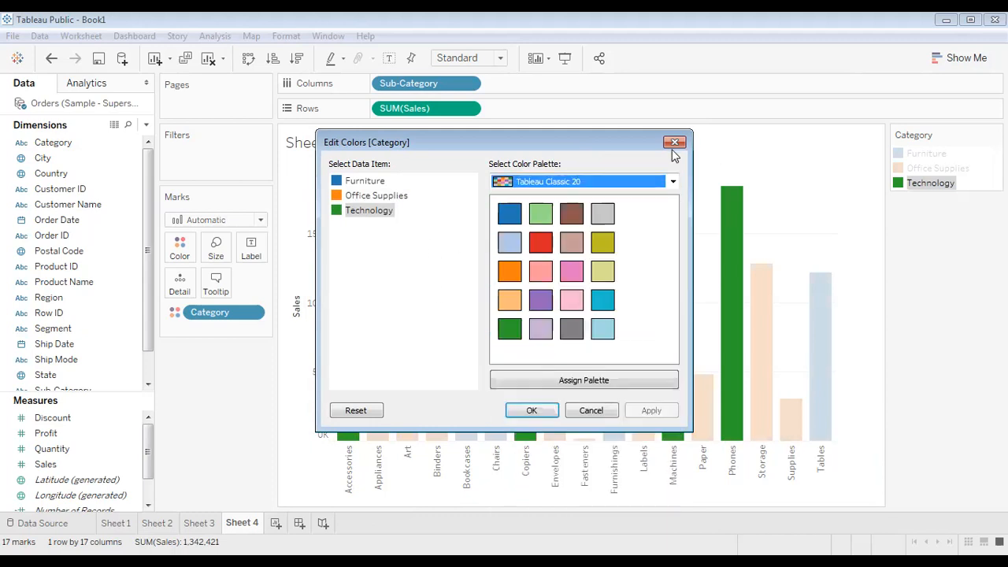
left_click(675, 142)
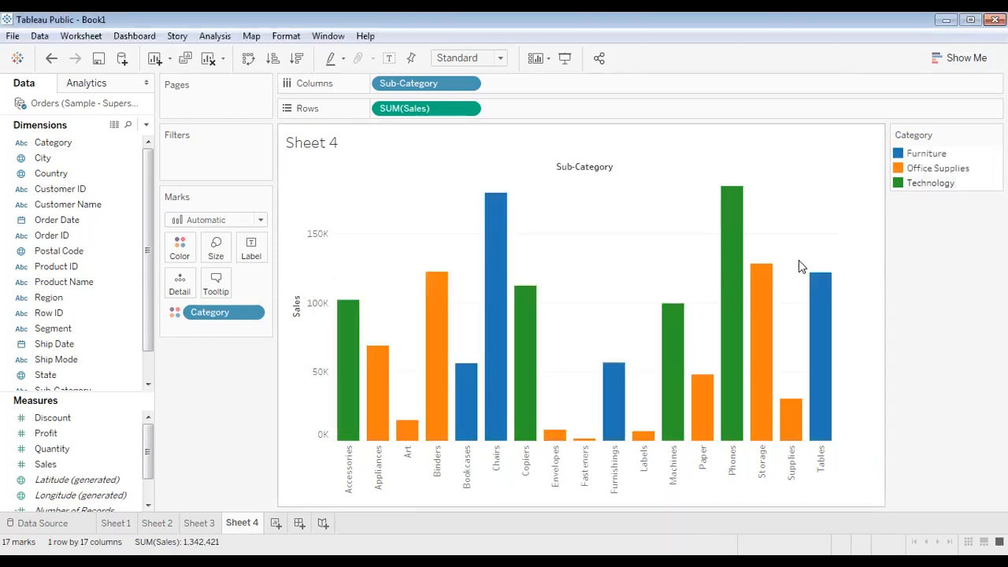
Remove Category from the color encoding and color the Sub-Category sales bars by Profit instead.
mouse_move(355, 330)
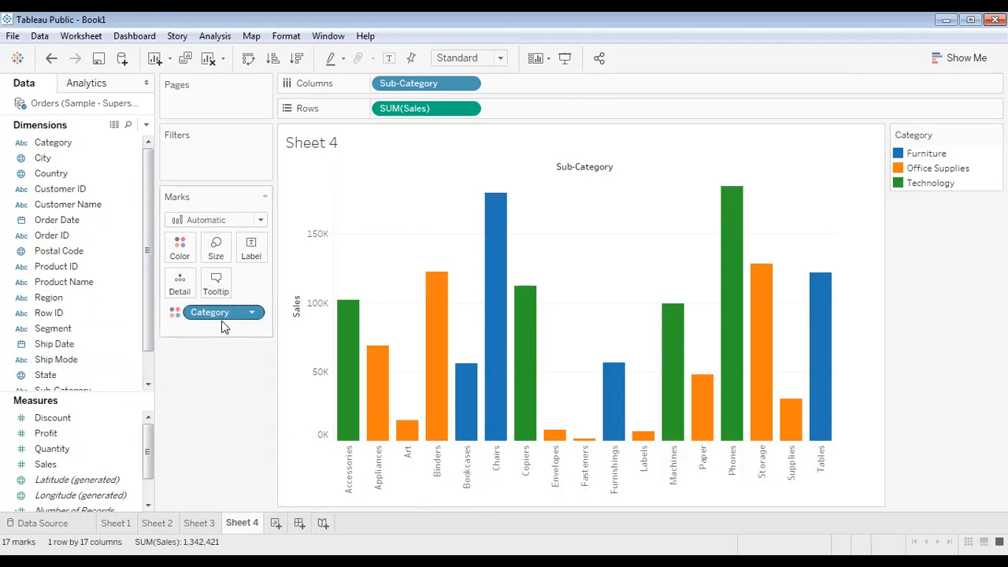
left_click_drag(222, 313, 235, 393)
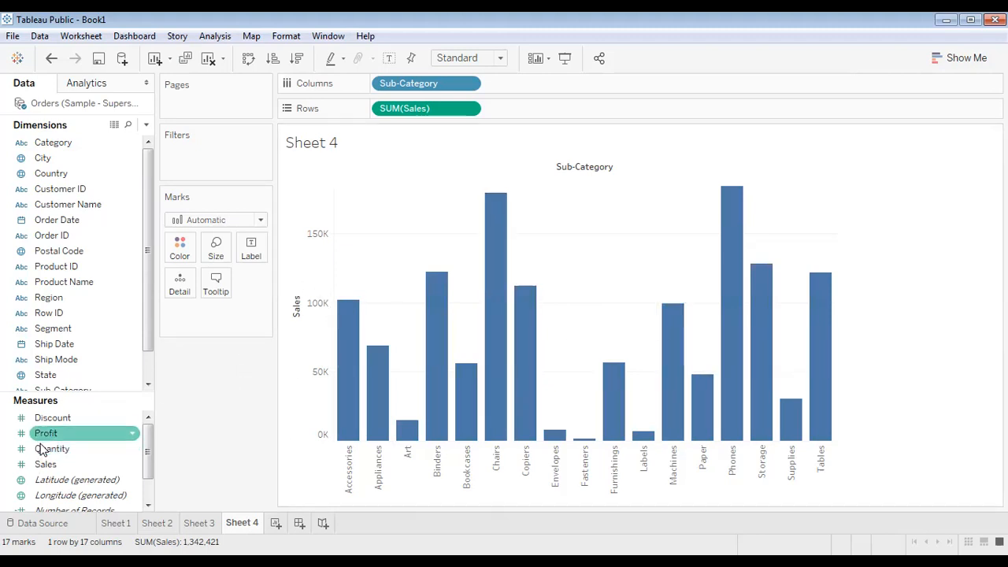
left_click_drag(41, 447, 178, 260)
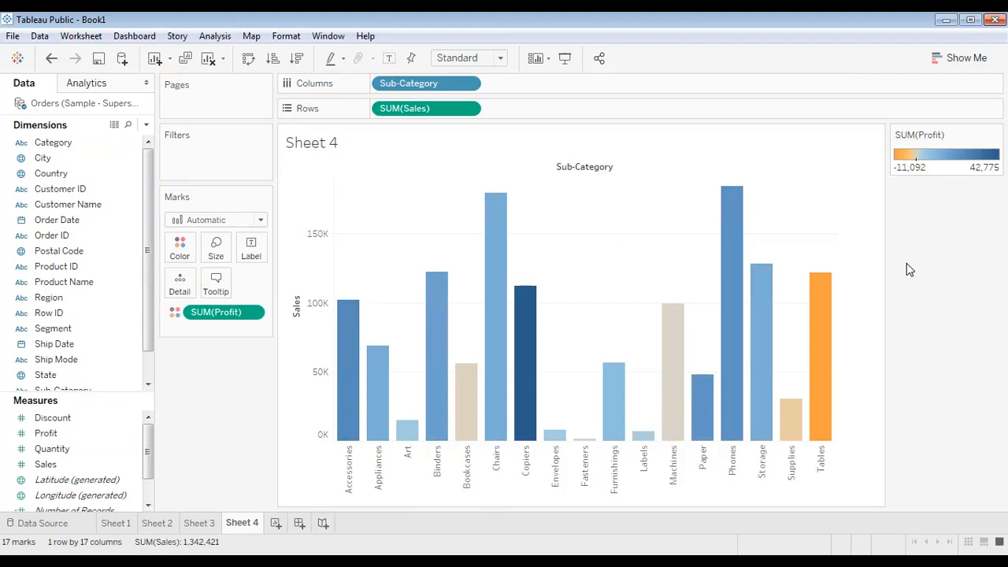
left_click(44, 434)
Open the Profit color settings, choose the Red-Green Diverging palette and move the dialog off the bars.
double_click(935, 157)
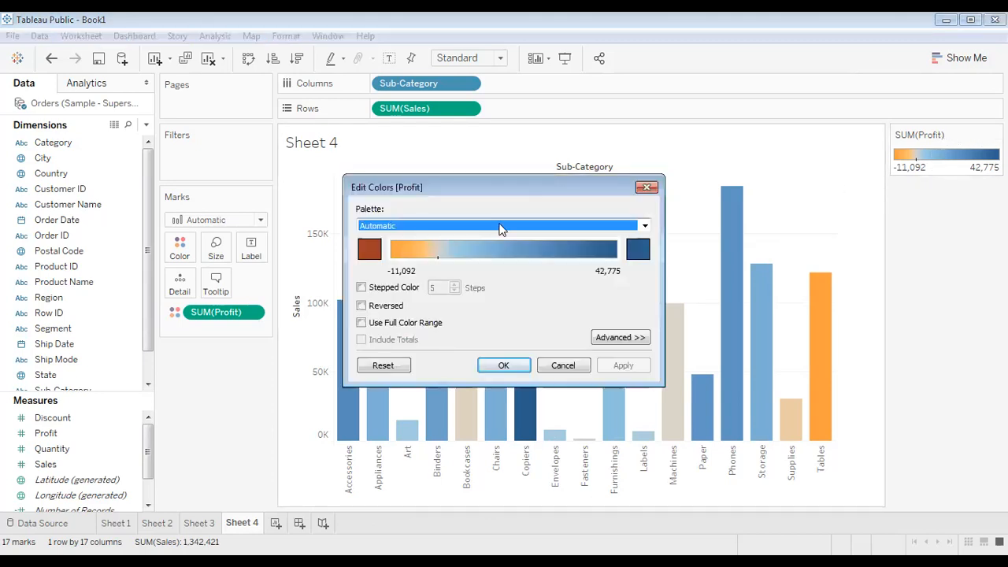
left_click_drag(517, 189, 504, 148)
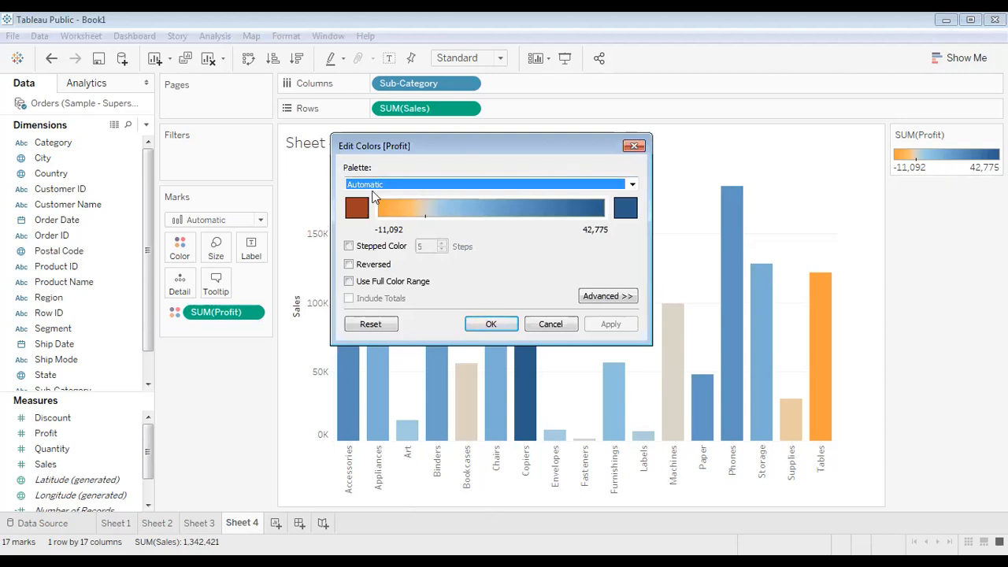
left_click(424, 186)
scroll(426, 355, "down", 1)
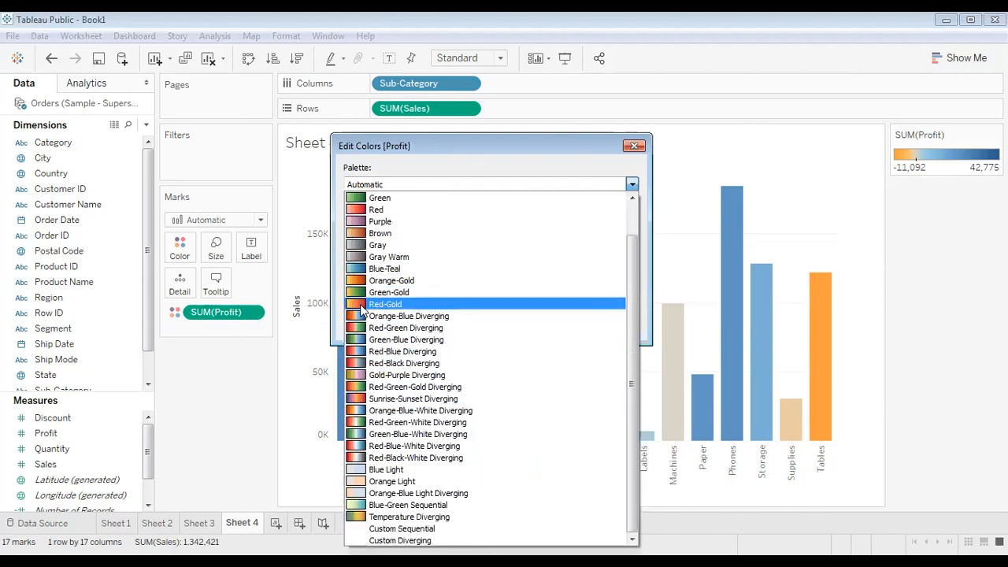
left_click(424, 329)
left_click_drag(447, 146, 702, 233)
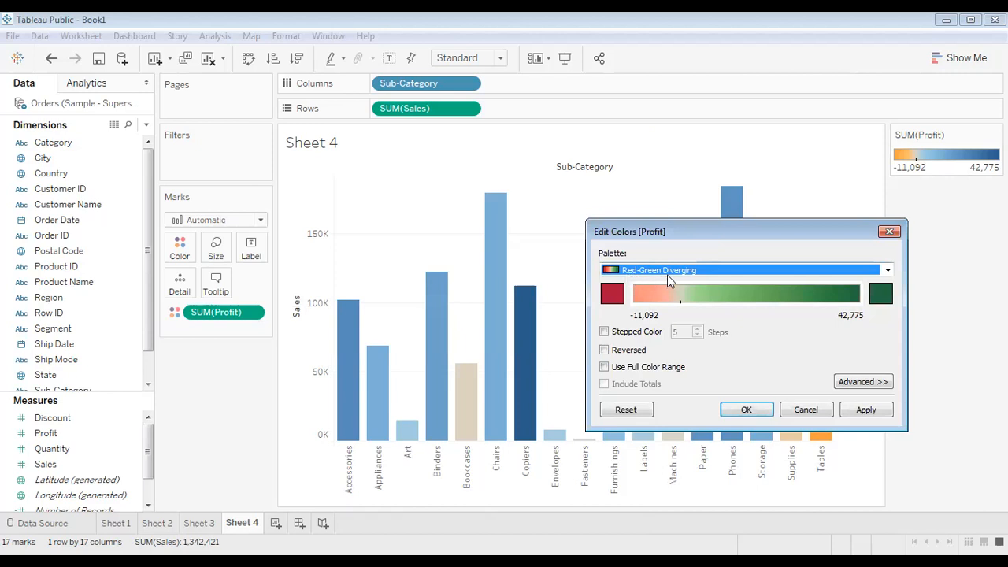
Change the low-end color of the Profit palette to bright red, #ff0000.
left_click(614, 296)
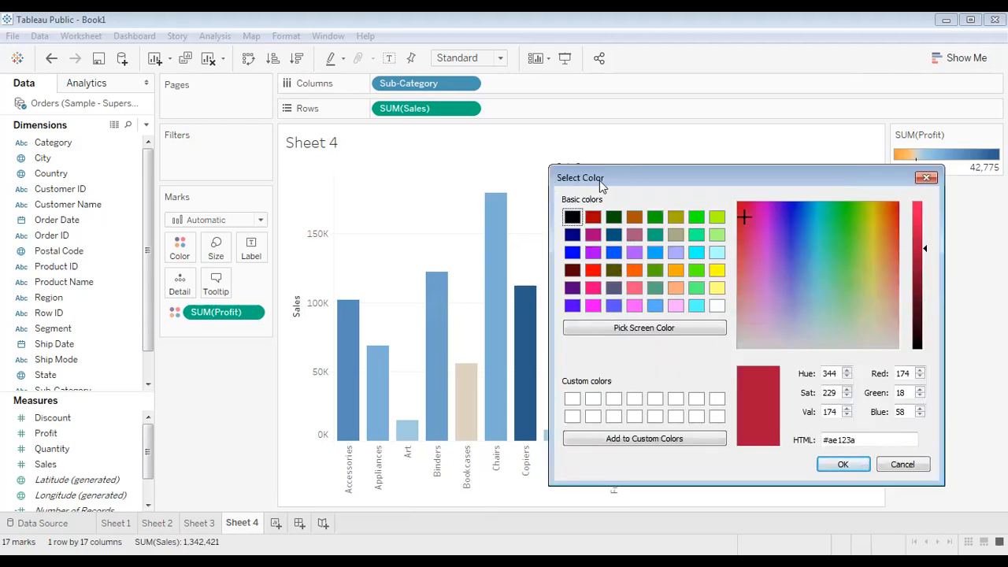
left_click_drag(599, 180, 160, 164)
left_click(155, 256)
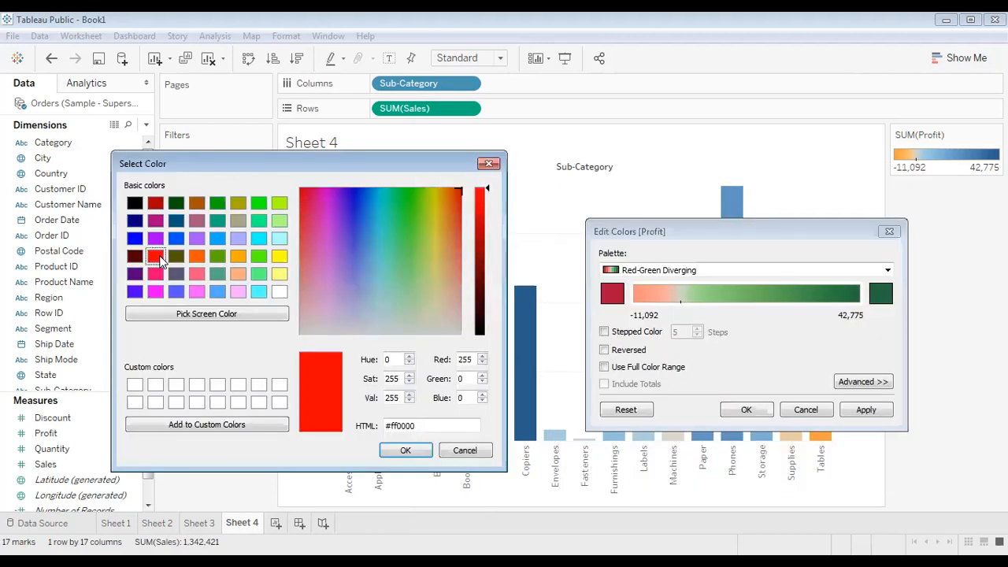
left_click(415, 452)
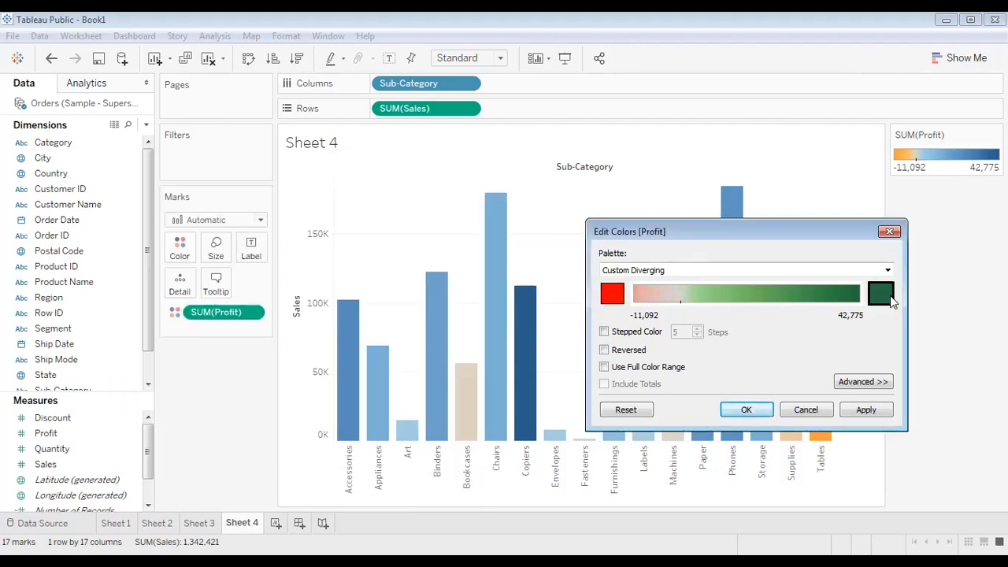
Change the high-end color of the Profit palette to teal green and apply it to the Sub-Category bars.
left_click(890, 299)
left_click(697, 218)
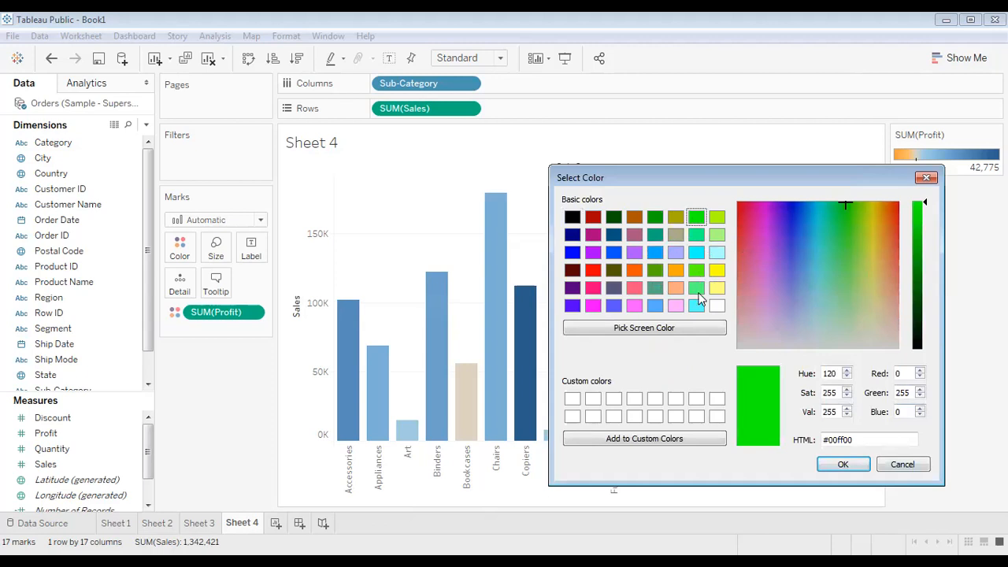
left_click(658, 239)
left_click(843, 463)
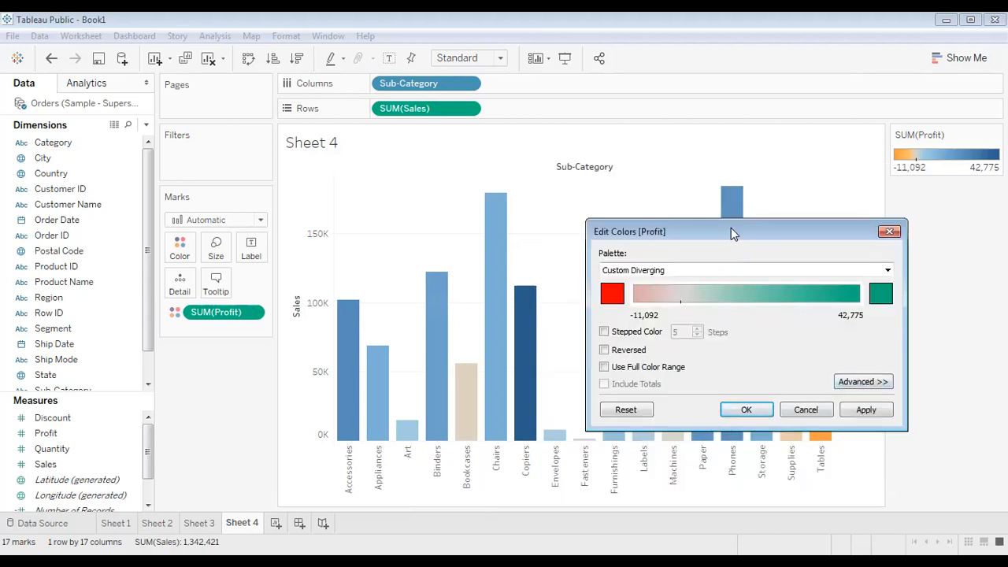
left_click_drag(731, 229, 173, 113)
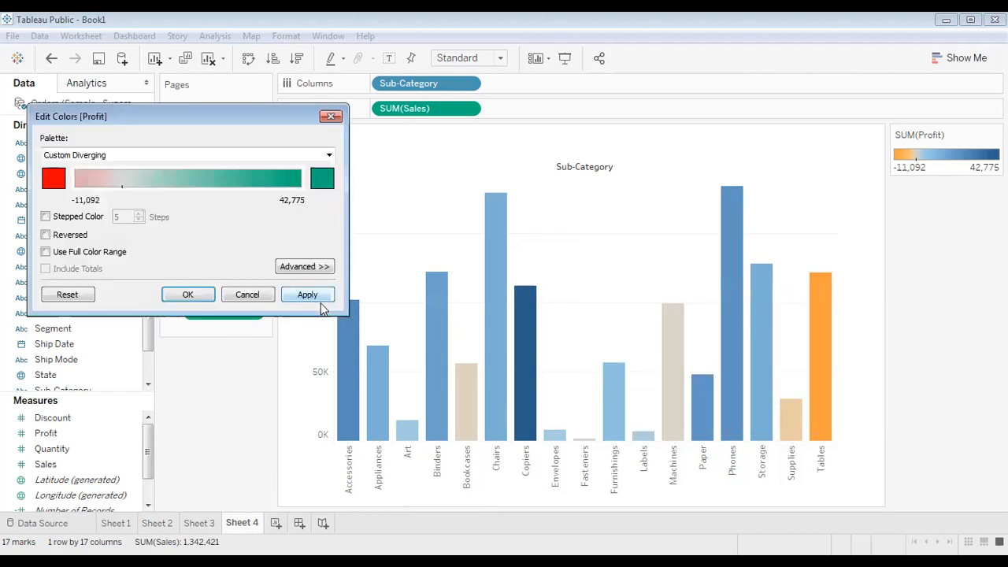
left_click(309, 296)
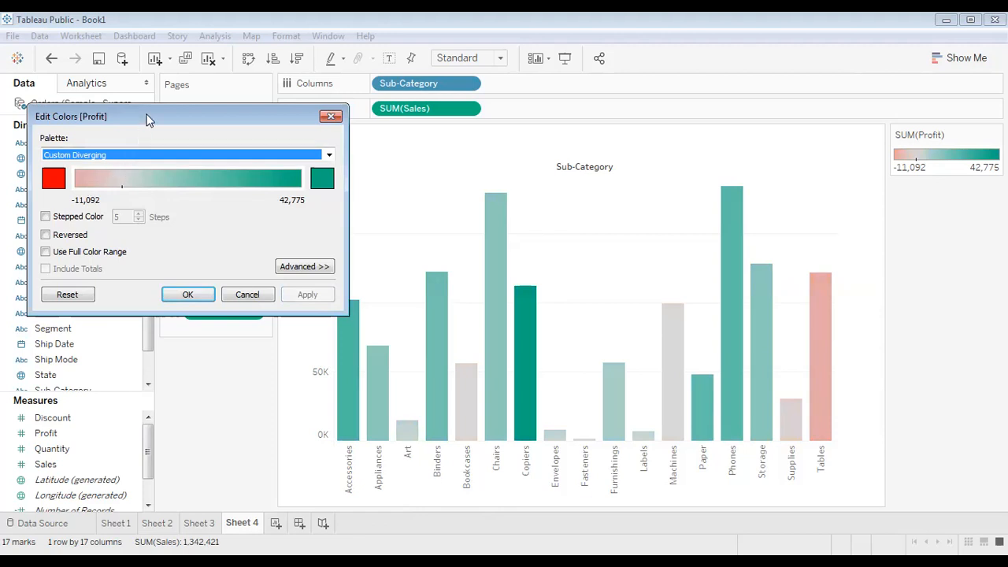
left_click_drag(149, 117, 172, 112)
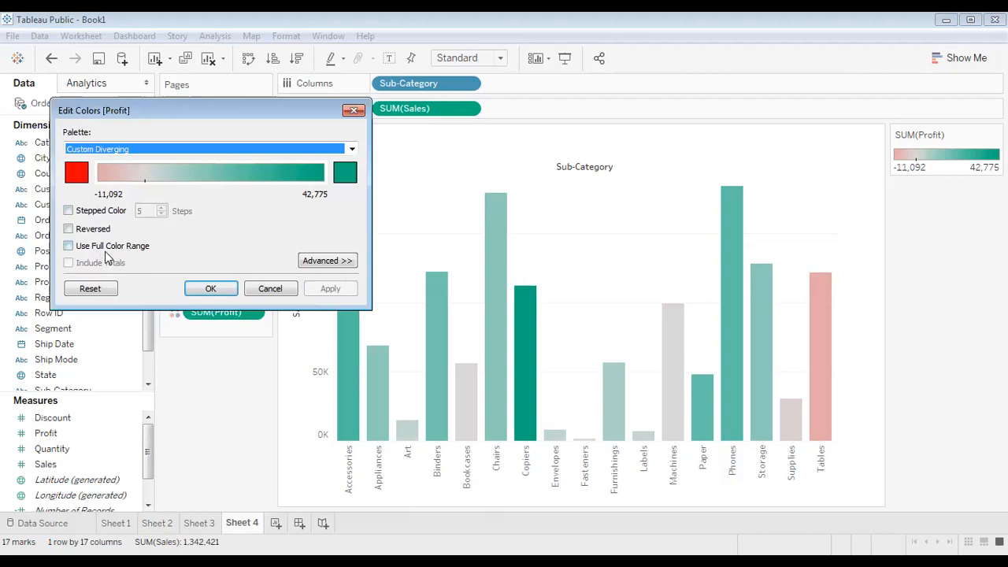
Turn on stepped color for the Profit palette and raise it to 9 steps.
left_click(73, 213)
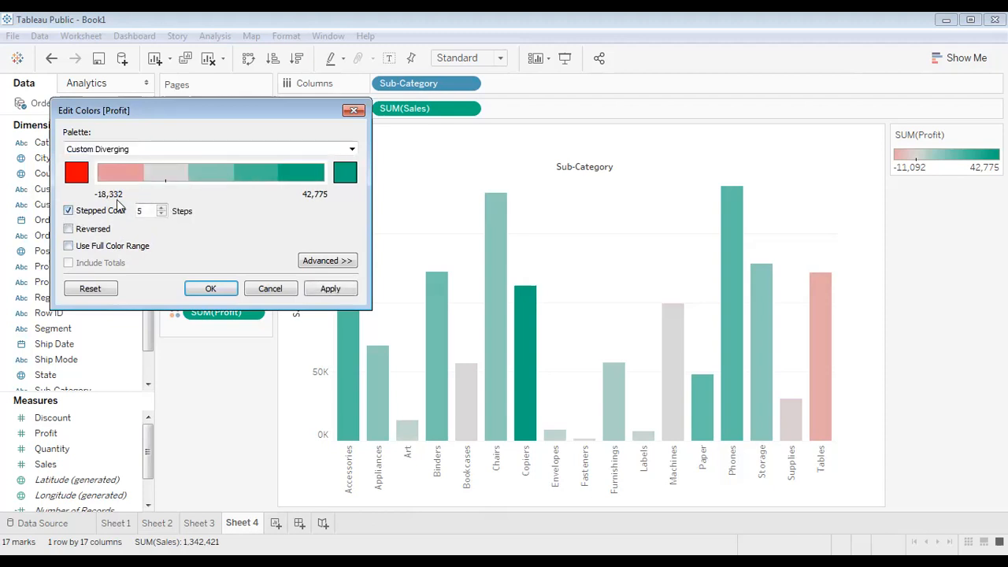
left_click(98, 213)
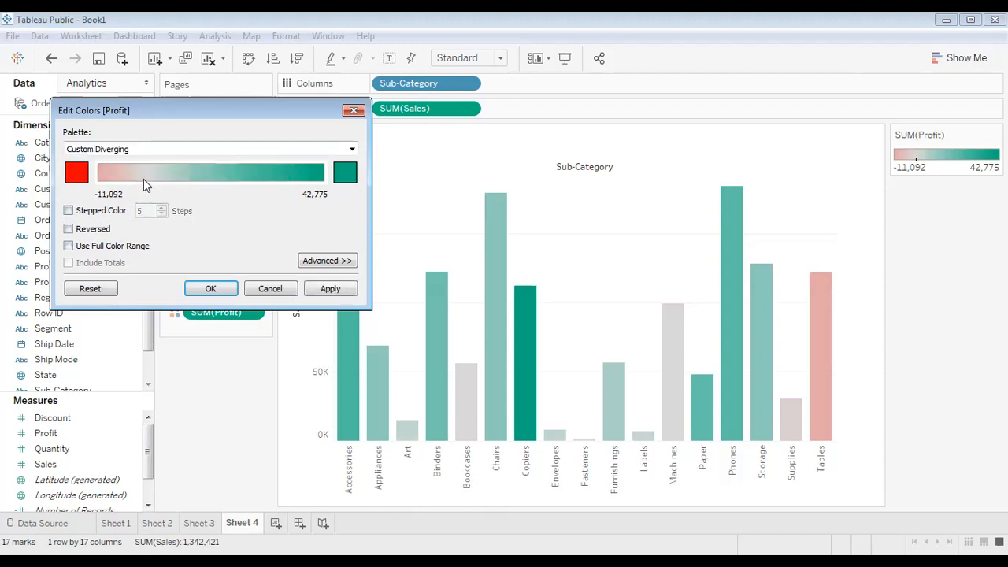
left_click(69, 213)
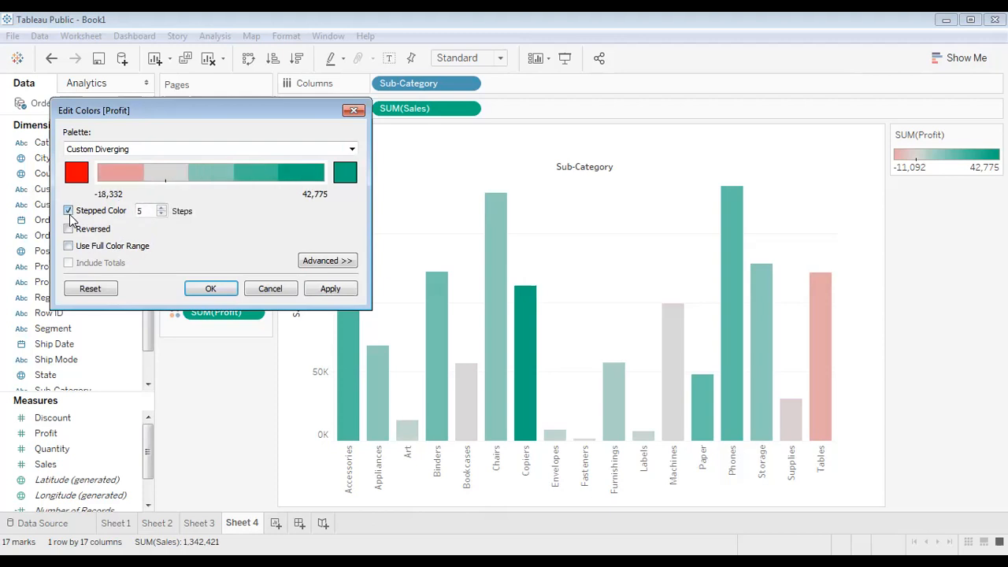
left_click(163, 209)
left_click(162, 209)
left_click(162, 210)
left_click(163, 210)
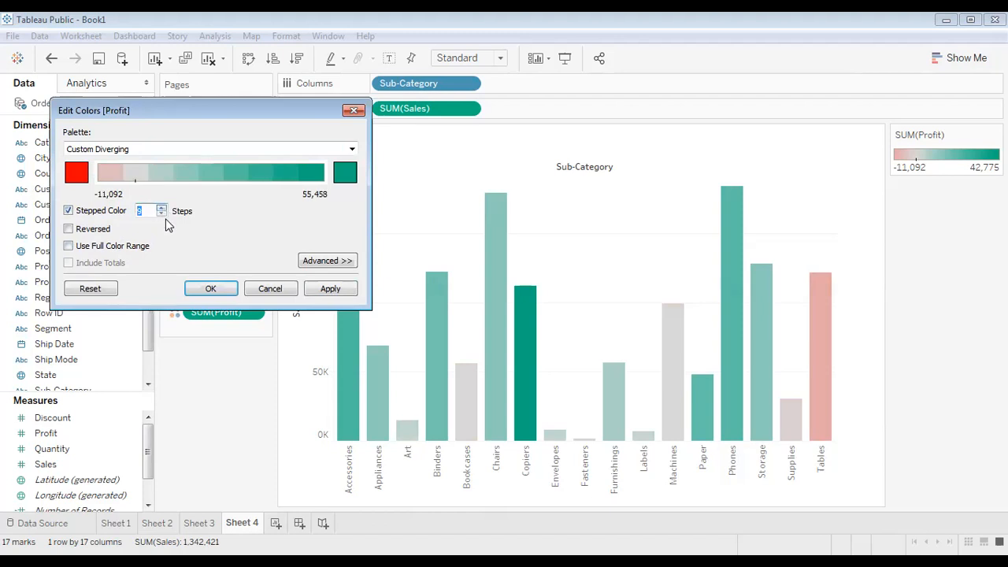
Try smaller step counts for the Profit palette, including 7, and return to 9 steps.
left_click(161, 215)
left_click(162, 214)
left_click(161, 214)
left_click(162, 214)
left_click(162, 214)
left_click(162, 214)
left_click(162, 209)
left_click(162, 209)
left_click(162, 209)
left_click(162, 210)
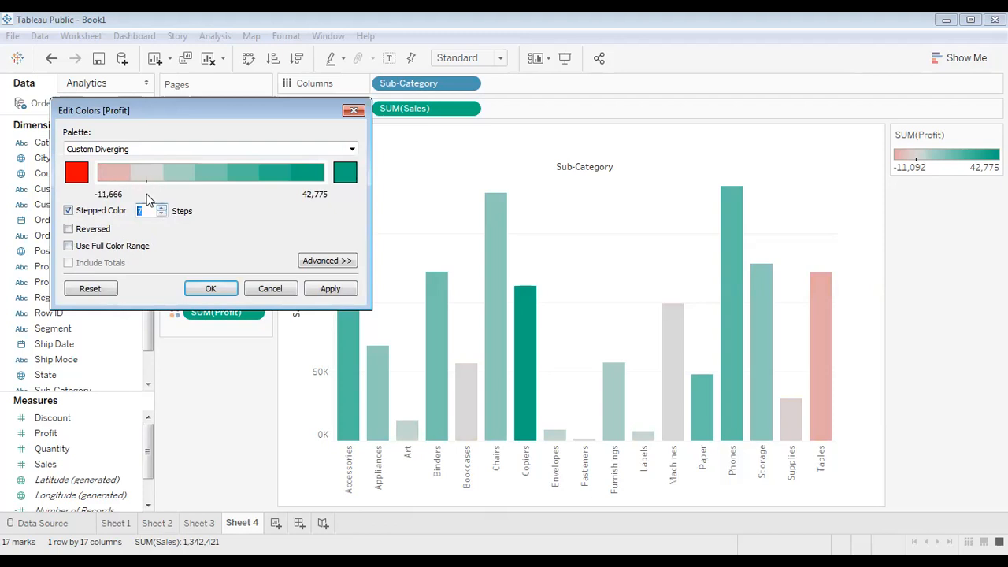
left_click(160, 210)
left_click(159, 209)
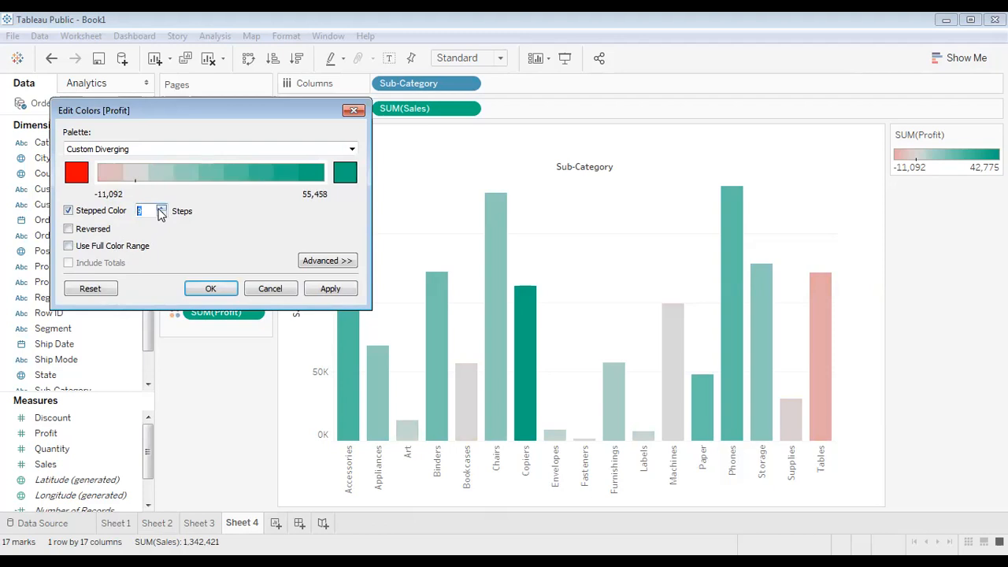
Reduce the Profit palette to 2 color steps, apply it to the bars and close the color settings.
left_click(162, 214)
left_click(162, 214)
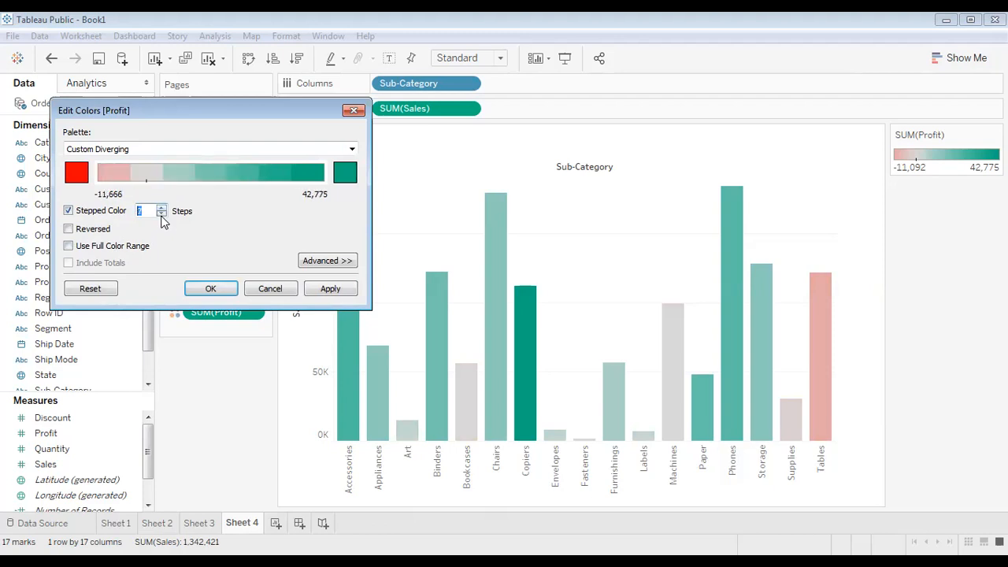
left_click(162, 214)
left_click(161, 215)
left_click(162, 214)
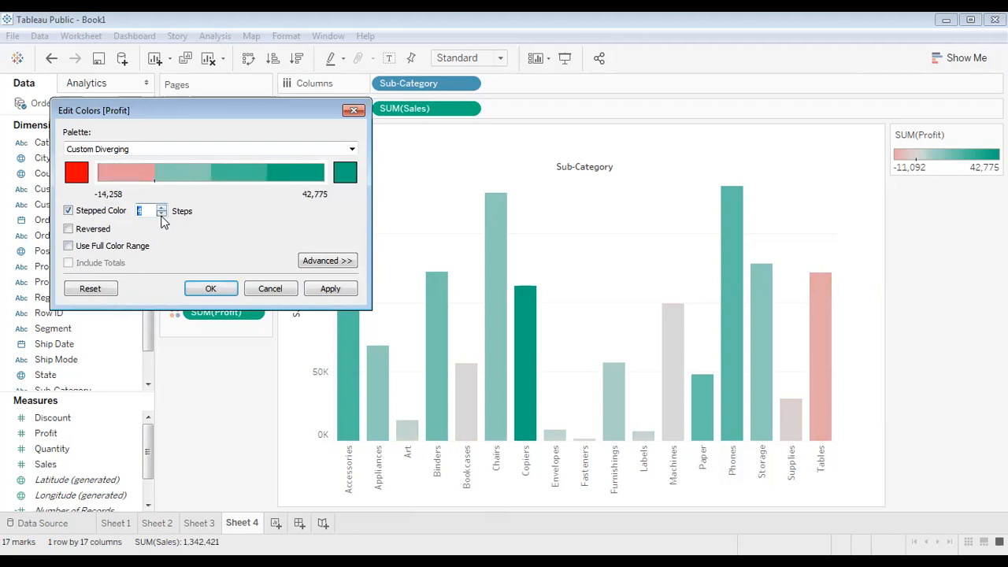
left_click(162, 214)
left_click(161, 214)
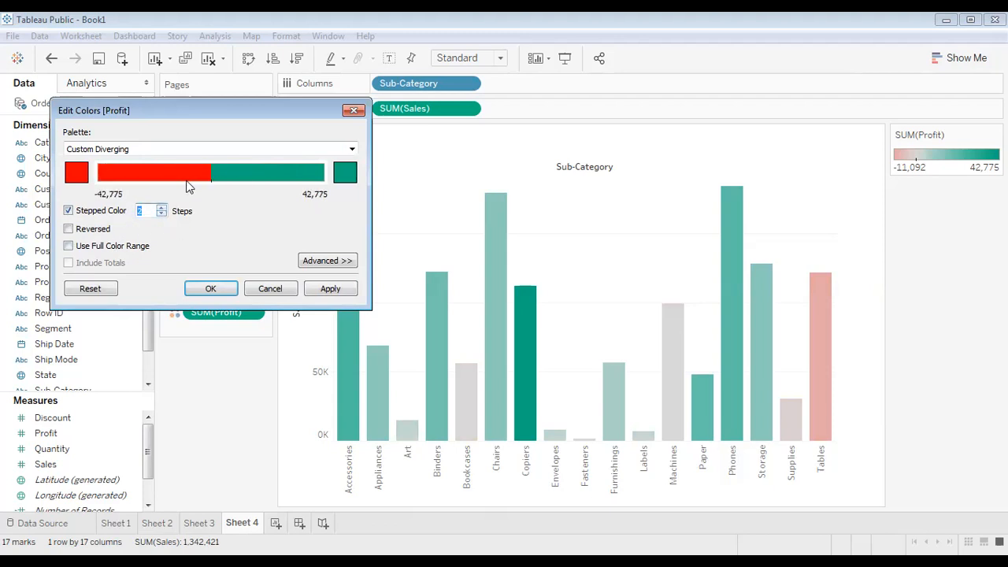
left_click(338, 289)
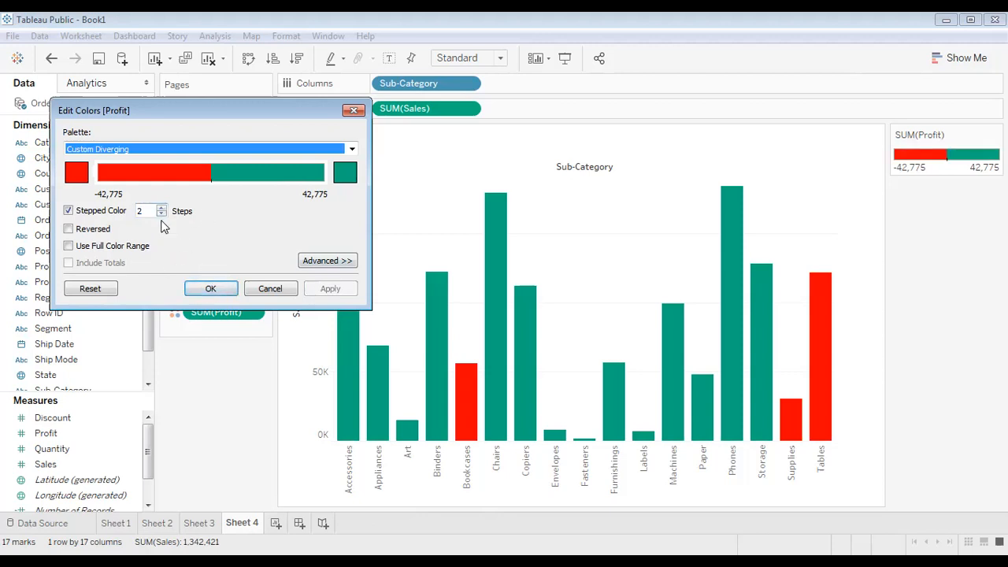
left_click(211, 288)
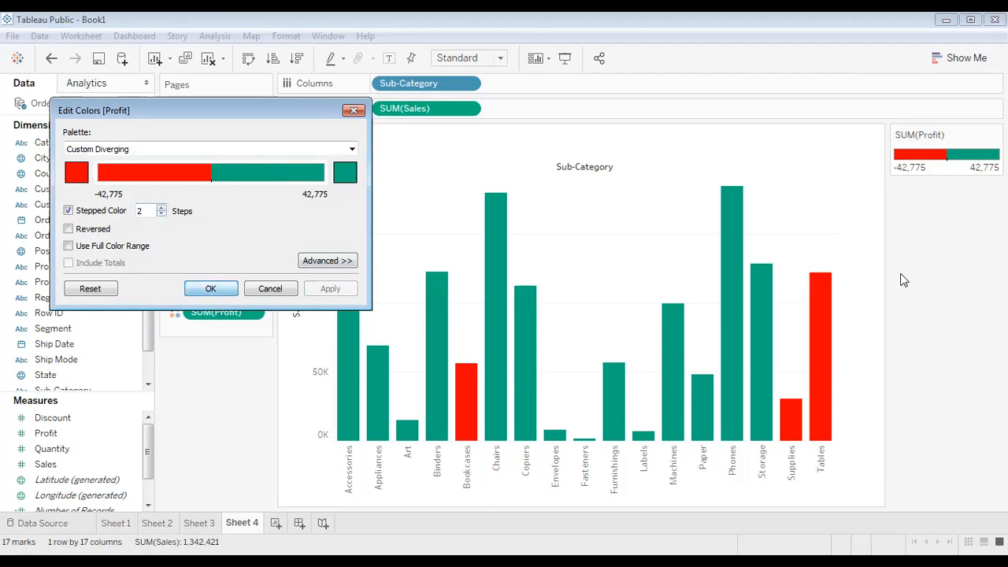
key("Return")
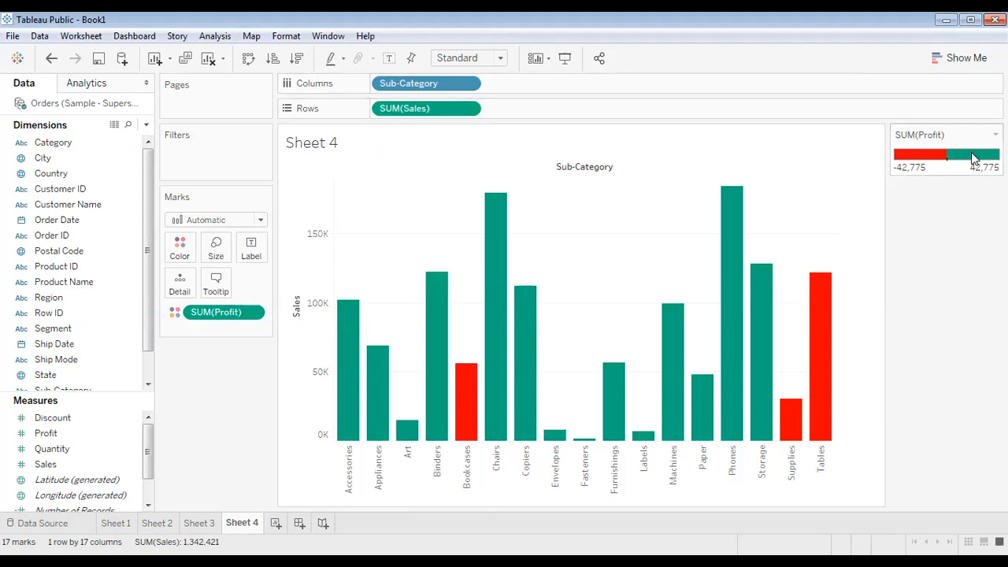
Reopen the Profit color settings to review the two-step red and green range, and close them without changes.
double_click(904, 171)
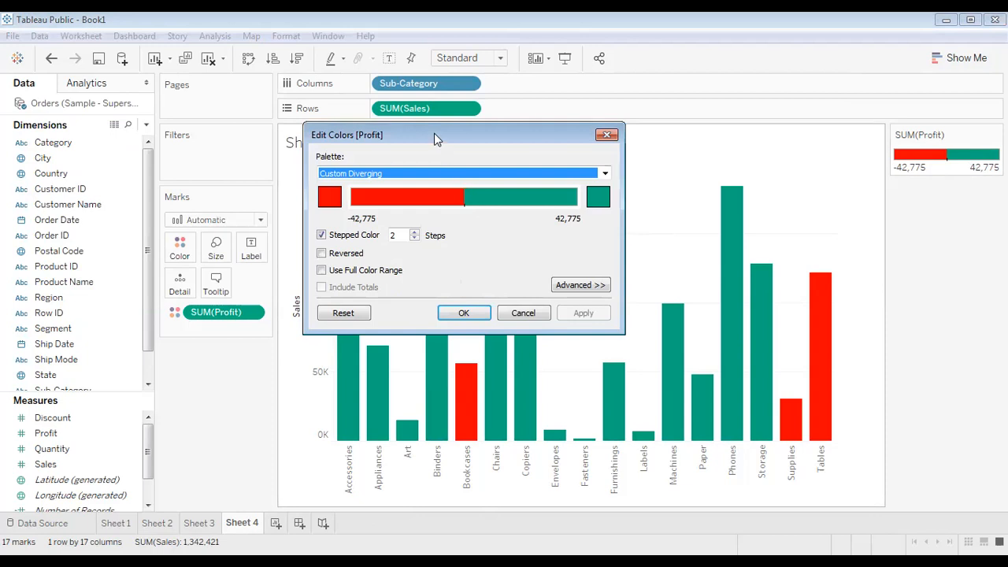
left_click_drag(434, 139, 297, 86)
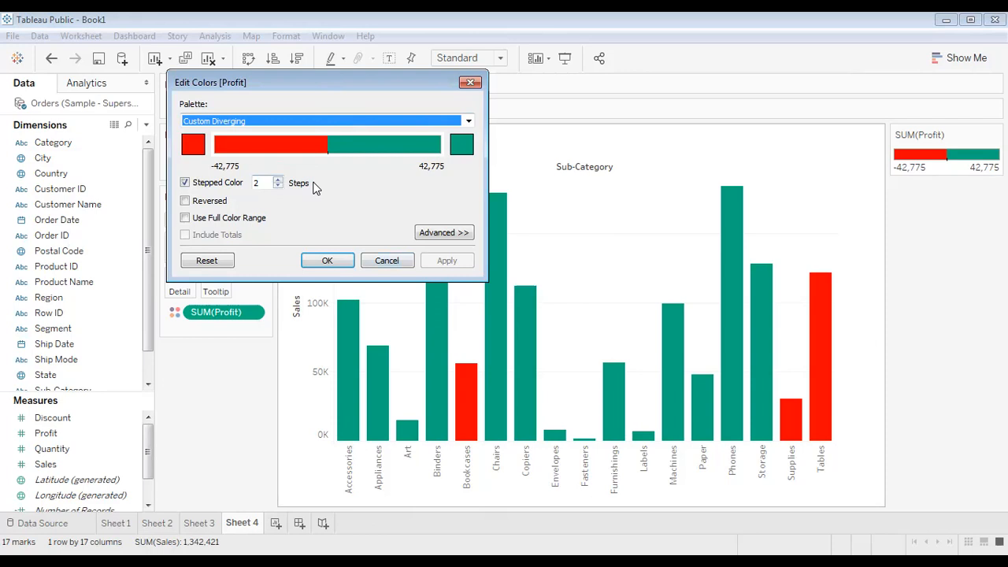
left_click(331, 260)
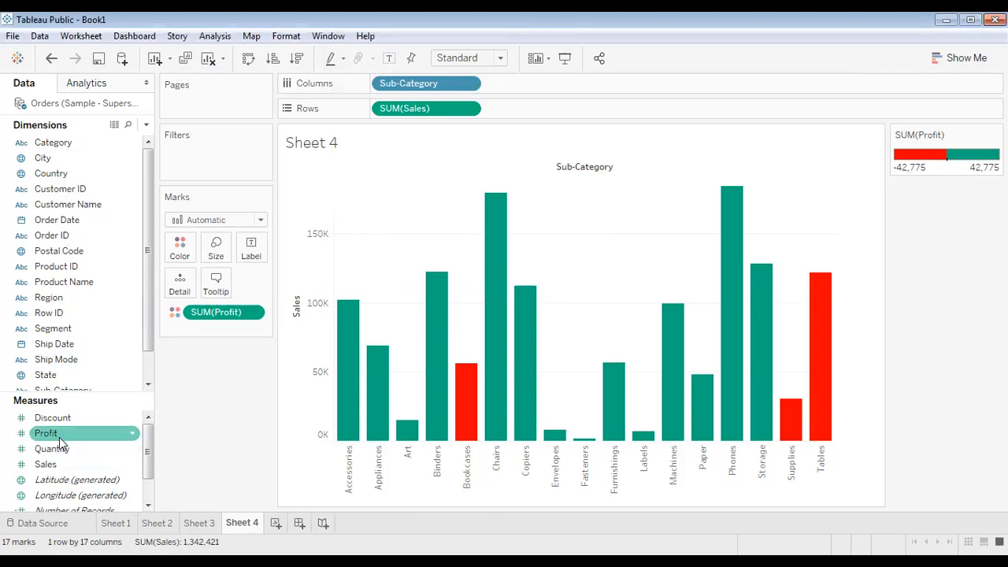
Label the Sub-Category bars with Profit and set the Profit palette to 5 color steps.
left_click_drag(59, 436, 254, 267)
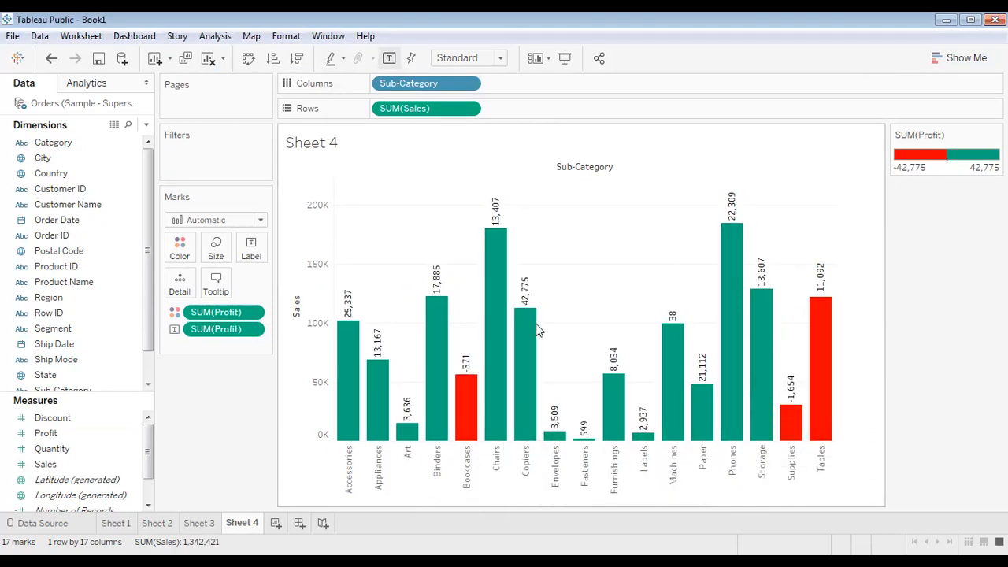
double_click(946, 163)
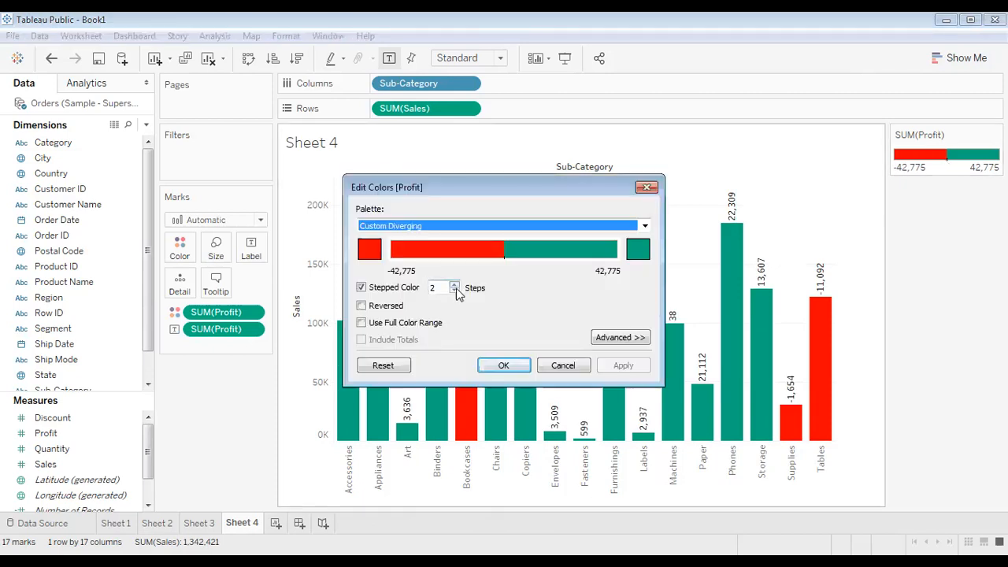
left_click(454, 285)
left_click(455, 285)
left_click(455, 285)
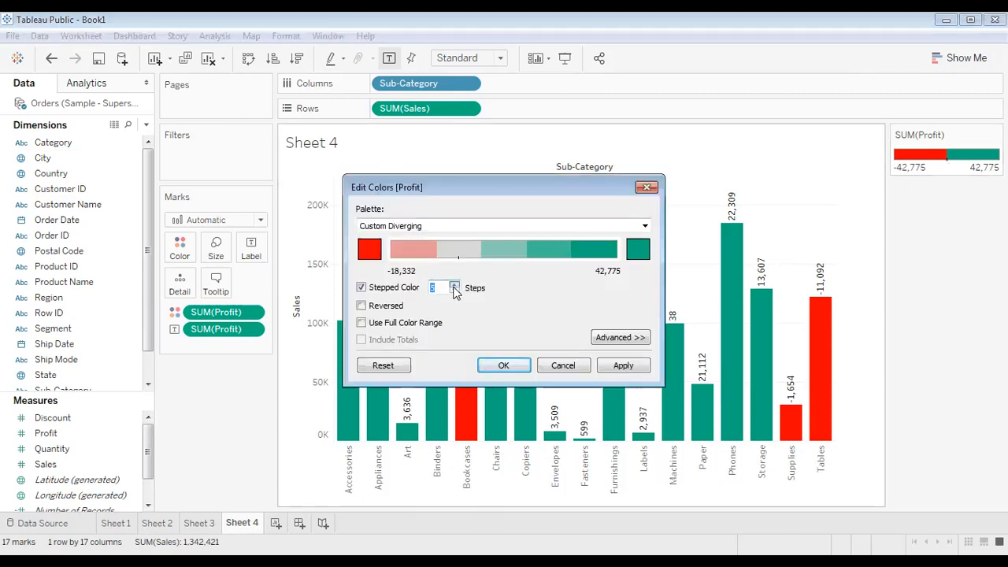
left_click(623, 367)
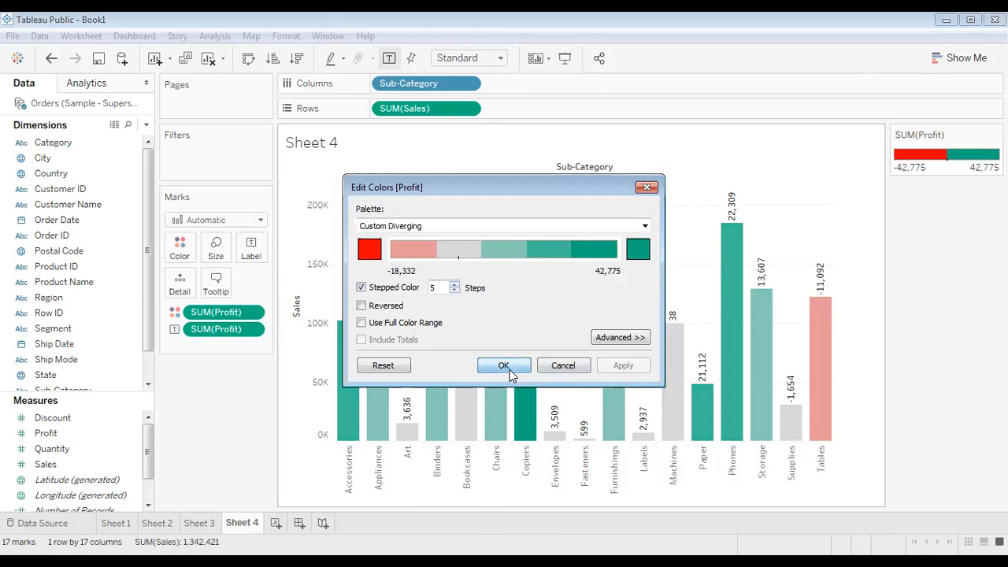
left_click(504, 365)
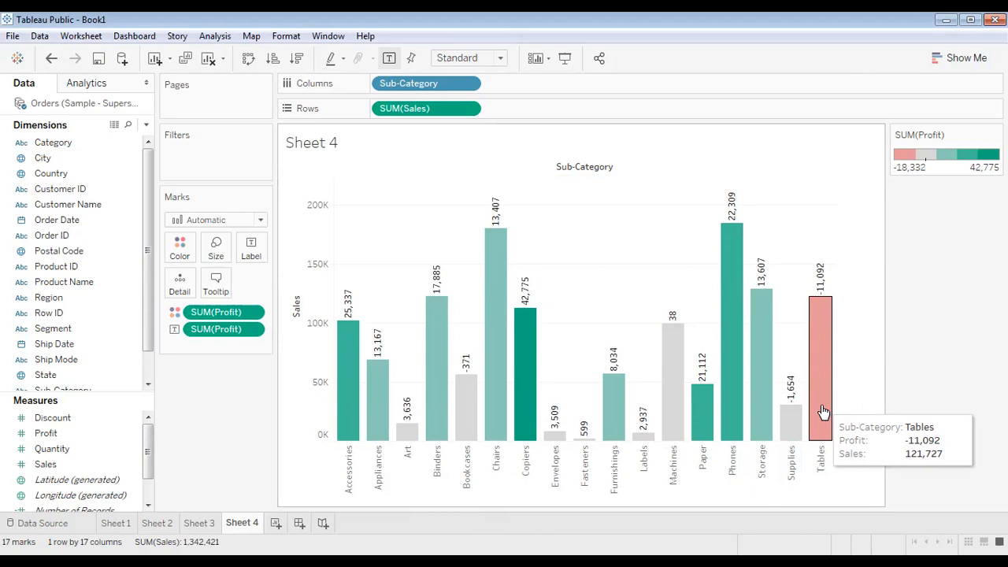
Compare smaller and larger step counts for the Profit palette, starting from 2, and close the color settings at 5 steps.
double_click(937, 154)
left_click(455, 291)
left_click(455, 291)
left_click(455, 291)
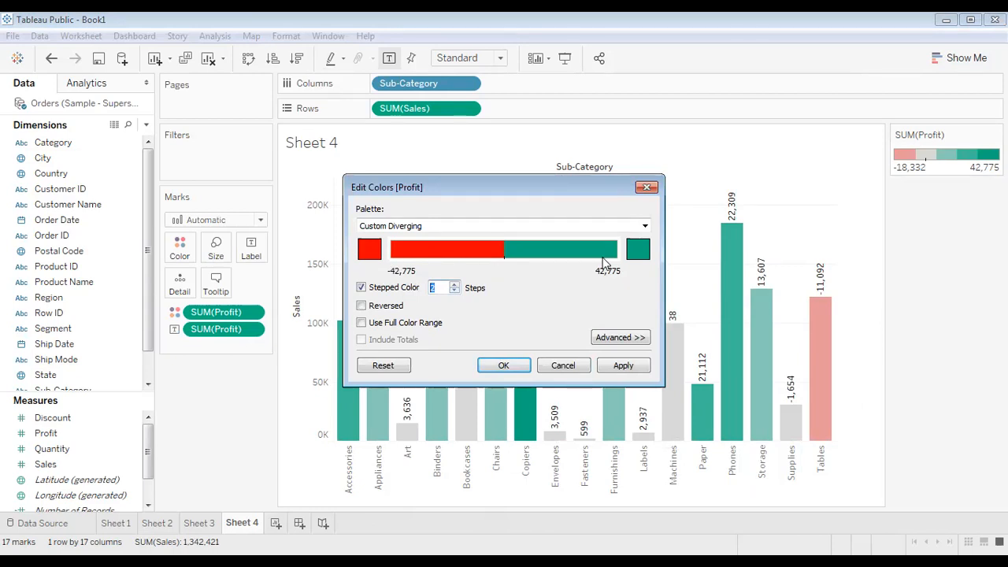
left_click(455, 285)
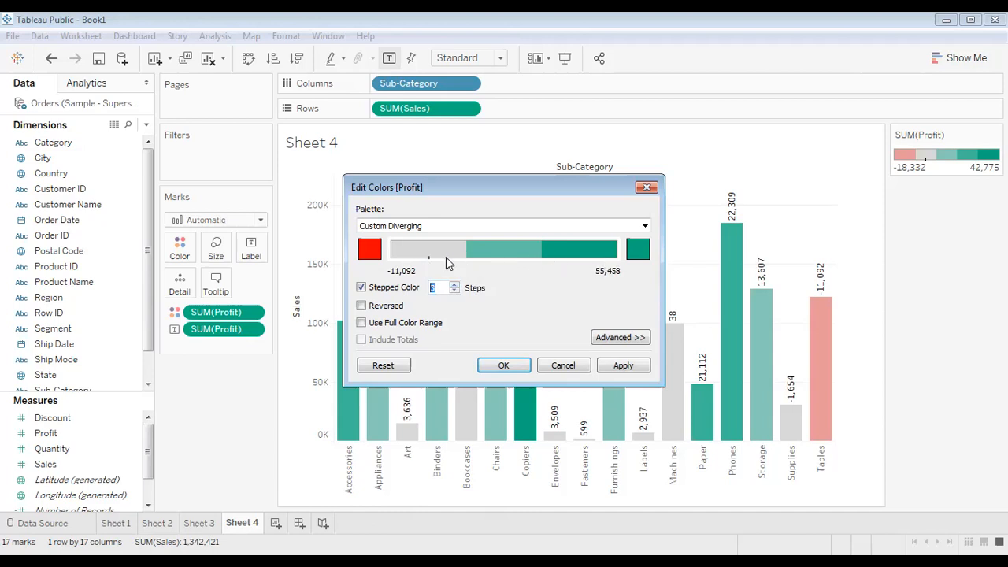
left_click(455, 285)
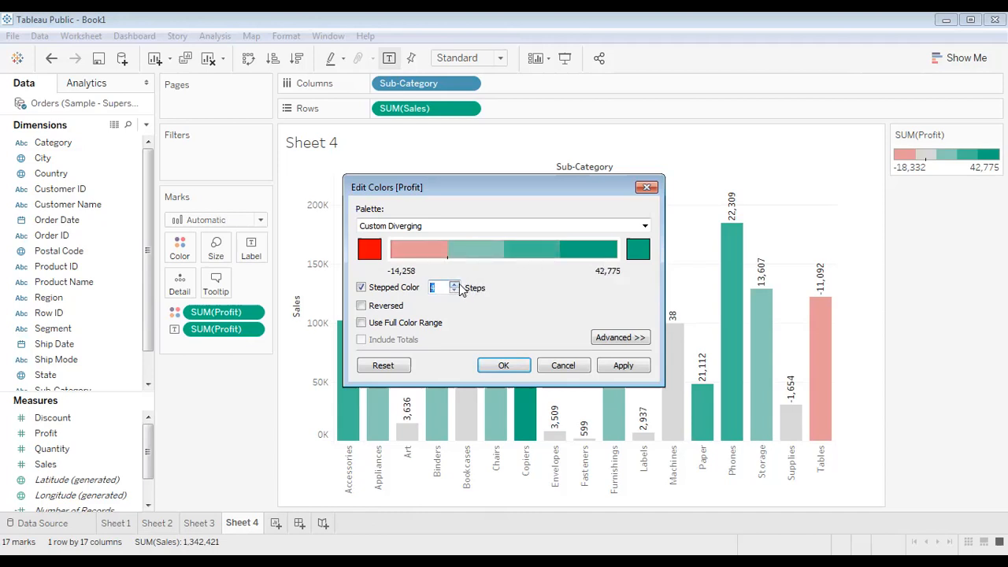
left_click(456, 284)
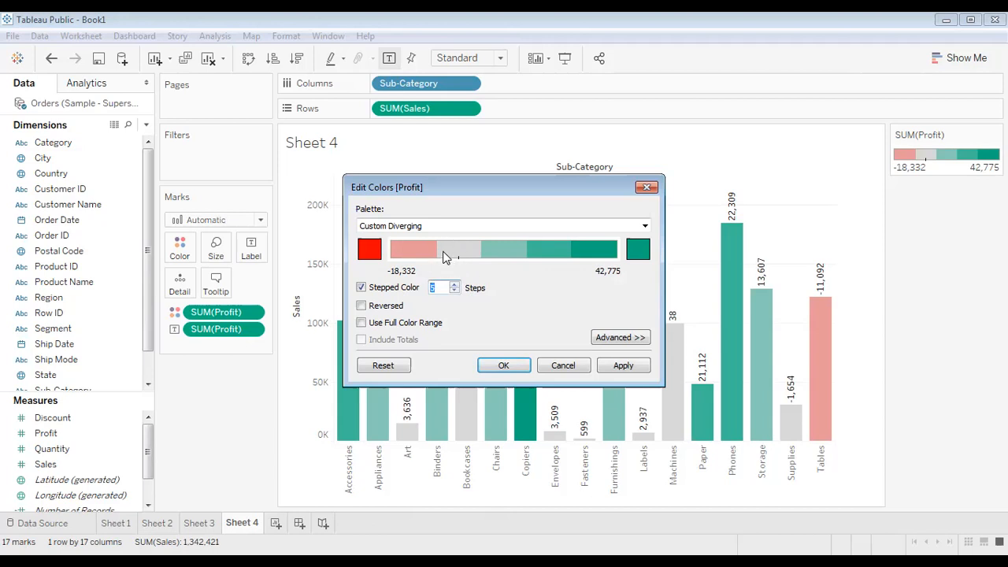
left_click(455, 285)
left_click(455, 285)
left_click(456, 291)
left_click(454, 291)
left_click(495, 370)
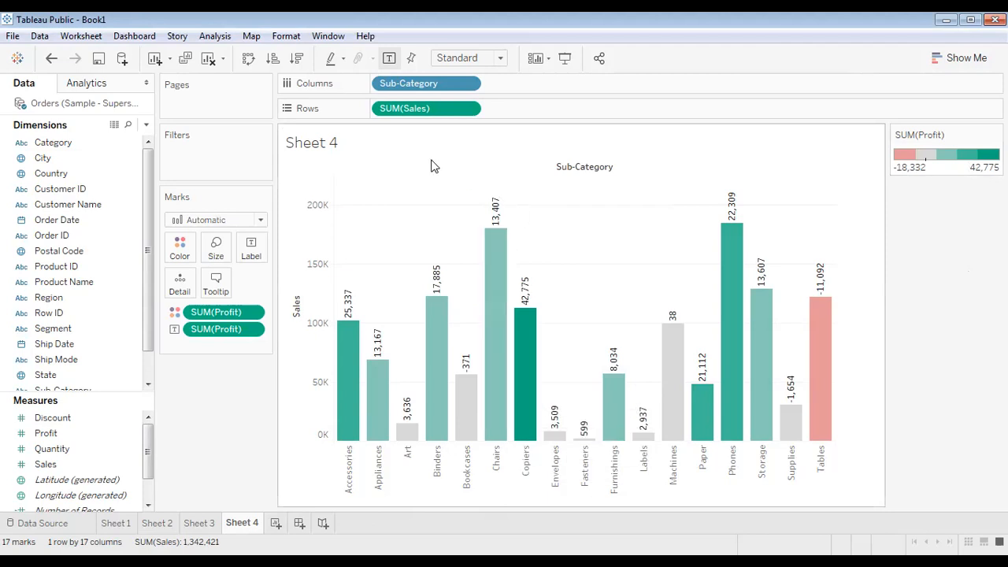
double_click(387, 149)
key("Return")
type("Legend<Sheet Name>")
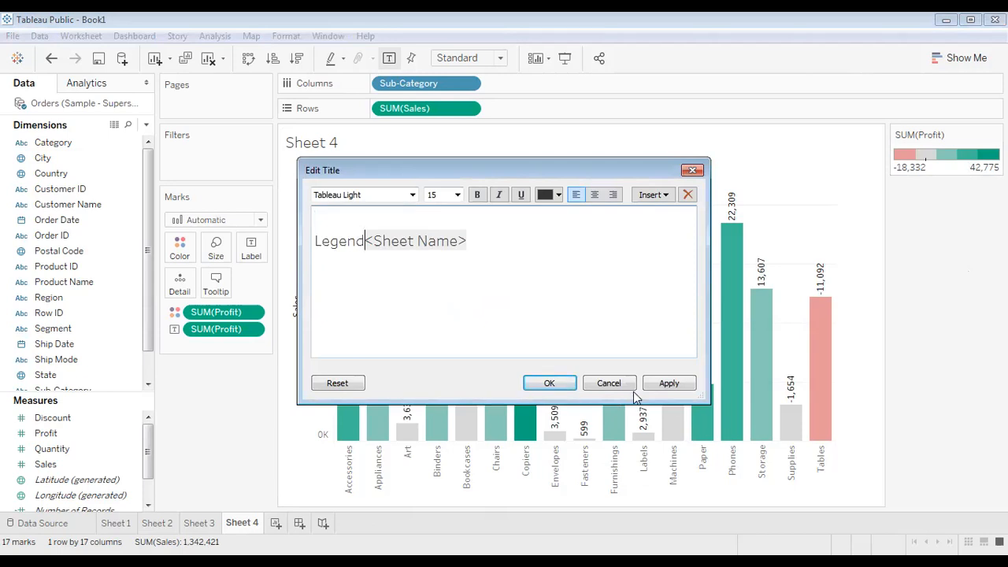
left_click(609, 383)
left_click(996, 135)
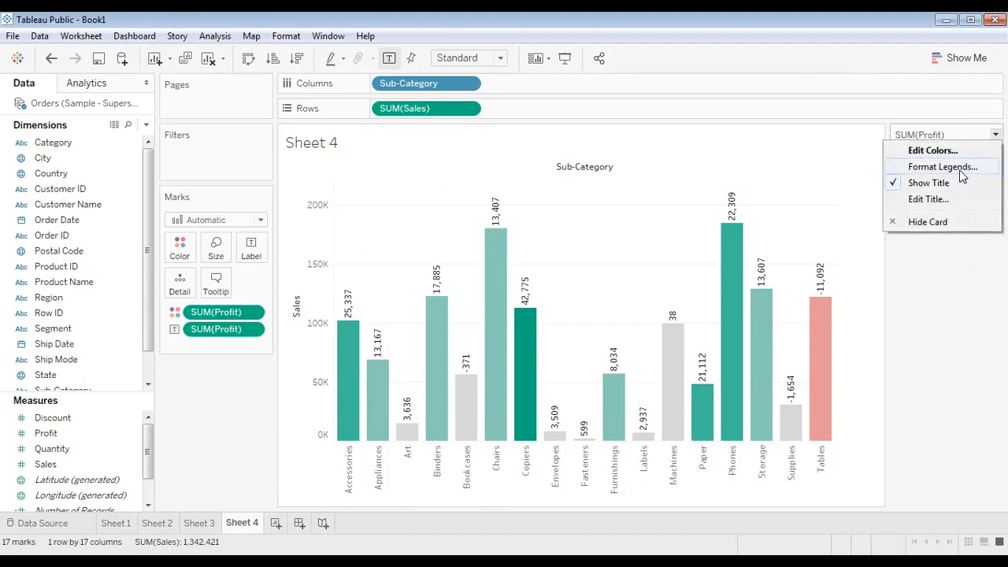
left_click(969, 348)
On Sheet 3, color the monthly Sales bars by Category.
left_click(198, 525)
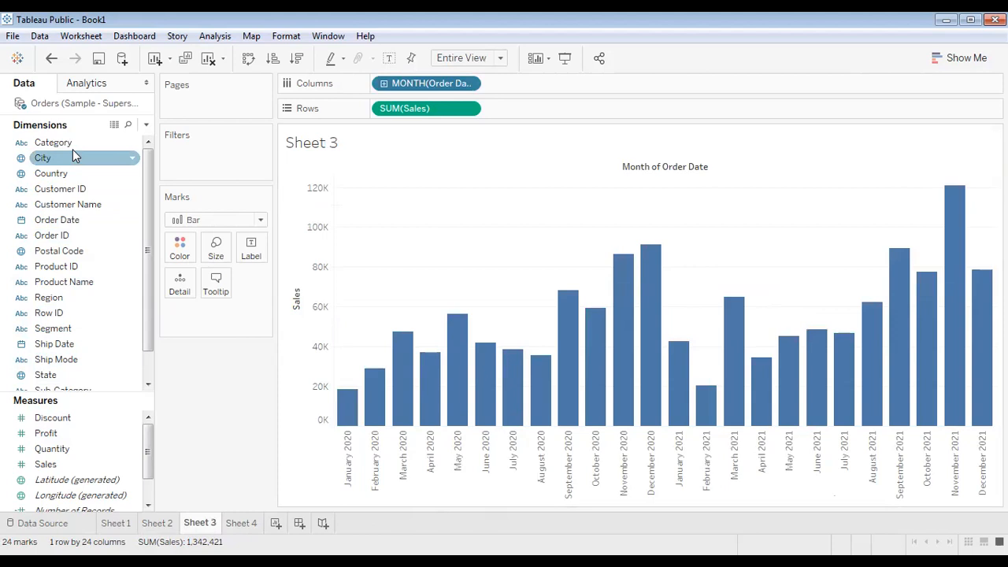
left_click_drag(67, 152, 181, 248)
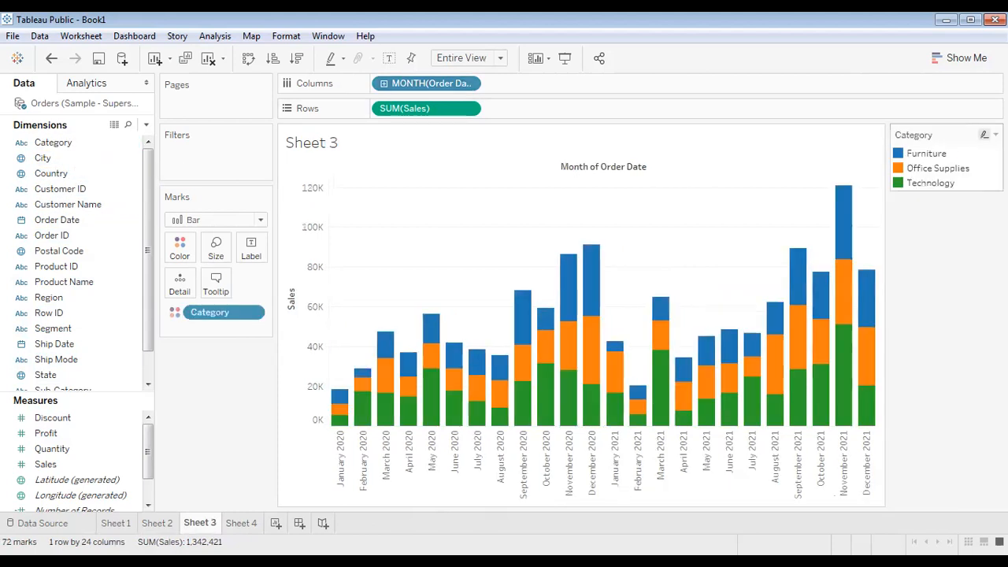
Open the formatting options for the Category color legend.
left_click(996, 135)
left_click(976, 343)
left_click(995, 134)
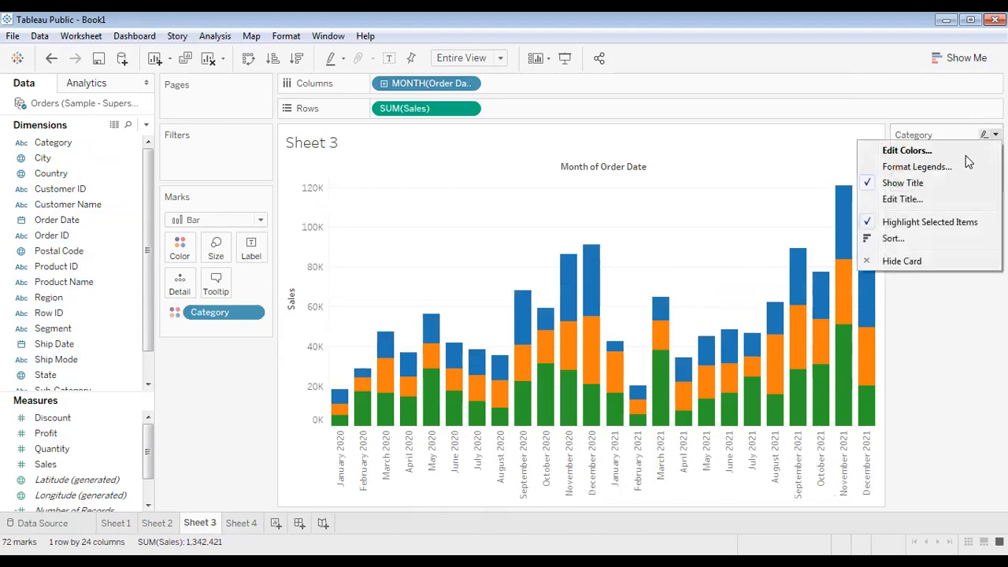
left_click(949, 169)
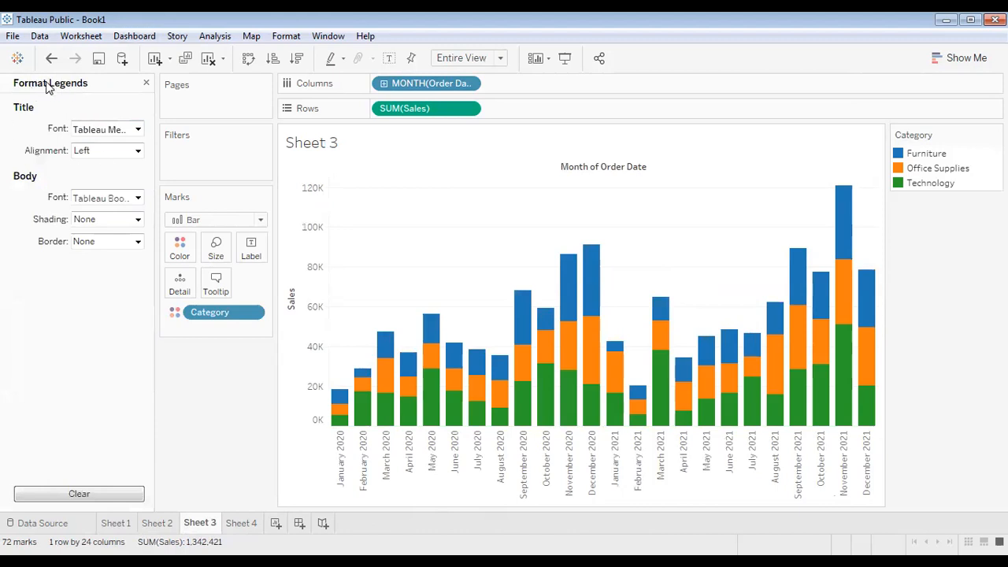
Check the options available for the month field, column field label, chart area and month axis labels.
right_click(412, 82)
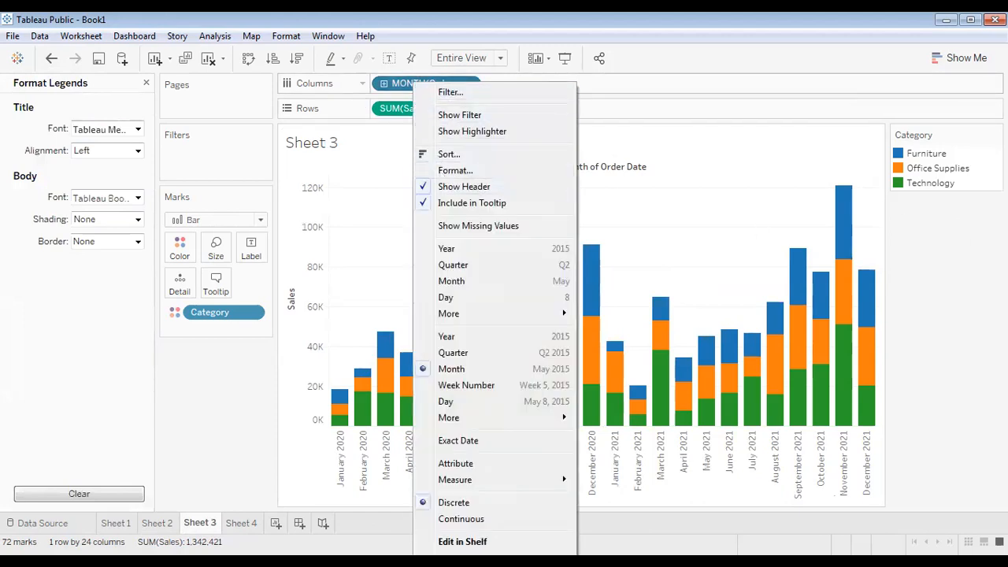
left_click(581, 169)
right_click(569, 170)
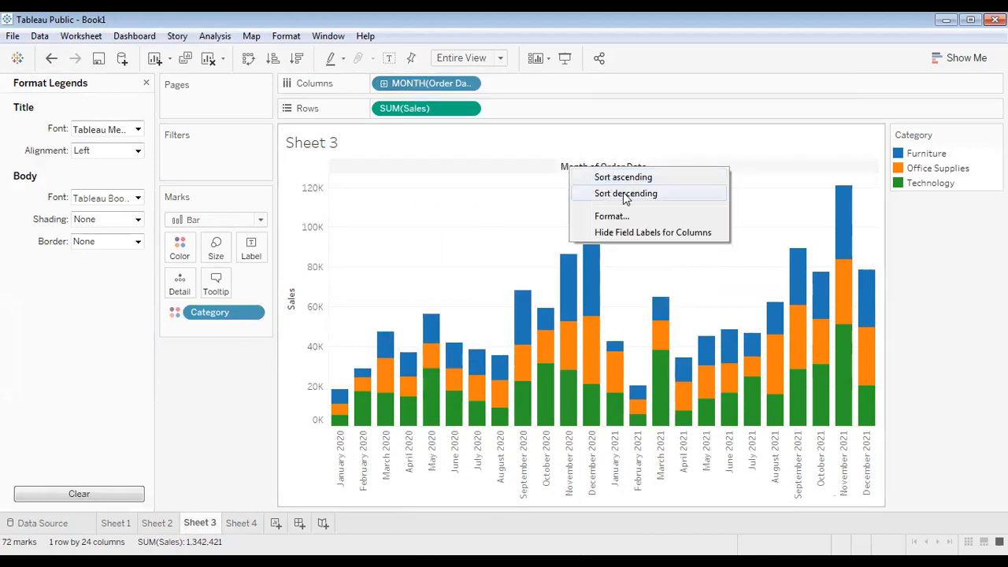
left_click(443, 265)
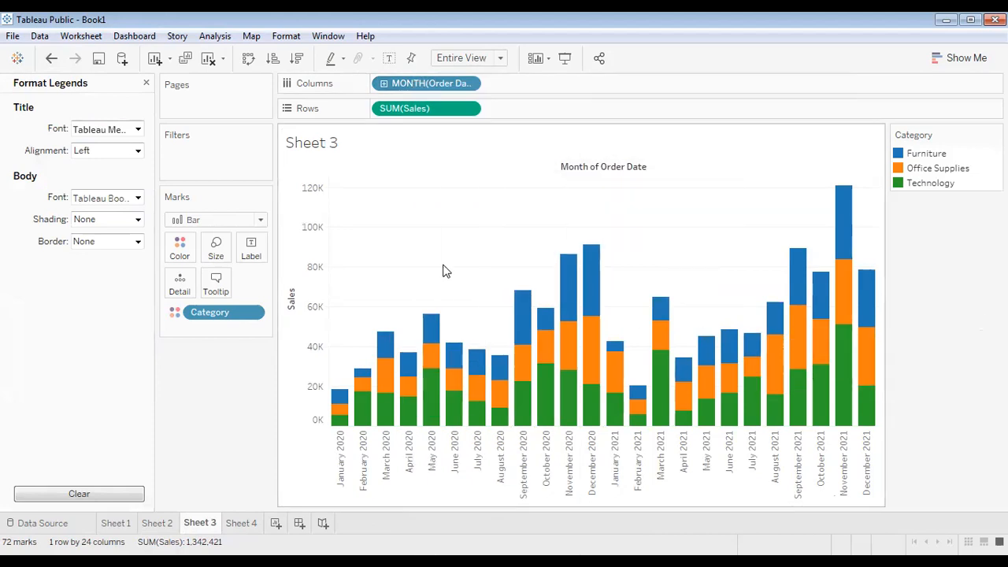
right_click(417, 279)
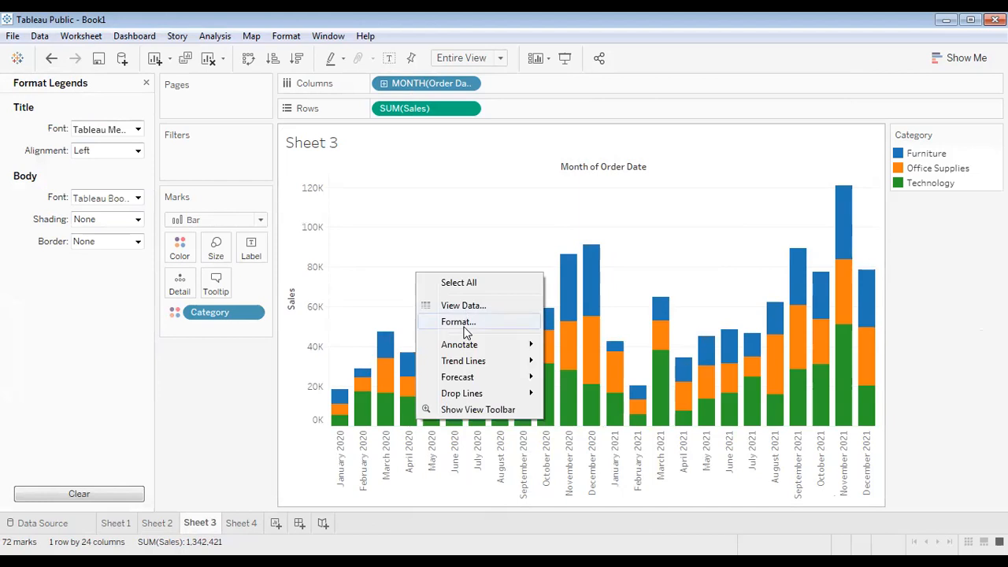
left_click(763, 465)
right_click(754, 465)
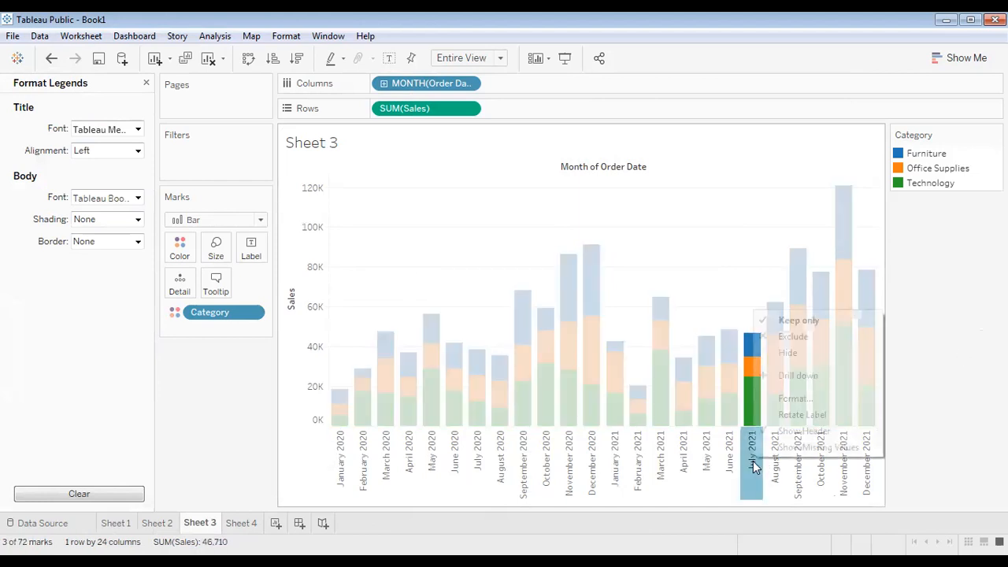
left_click(936, 293)
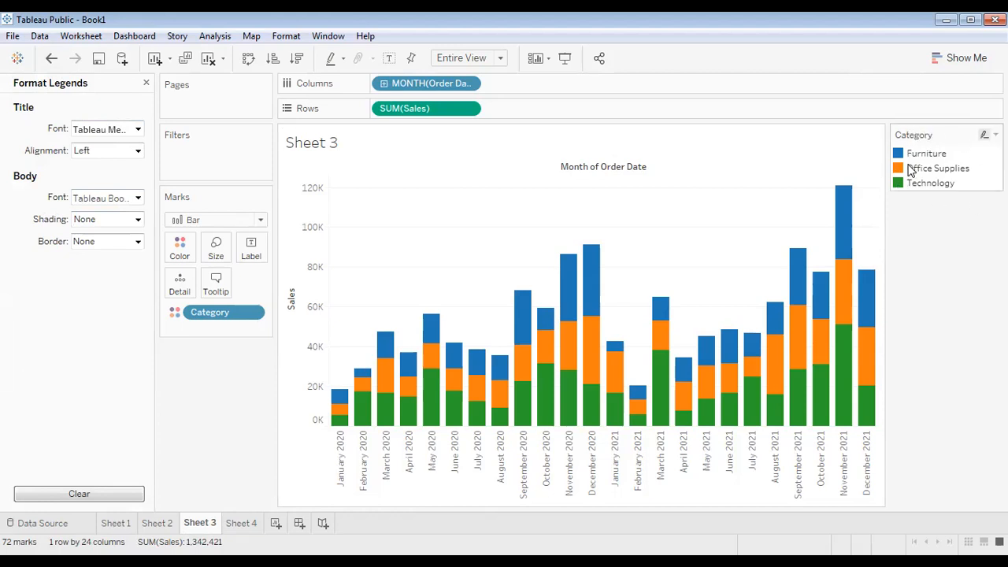
Make the Category legend's title bold and set its alignment to Center.
left_click(101, 133)
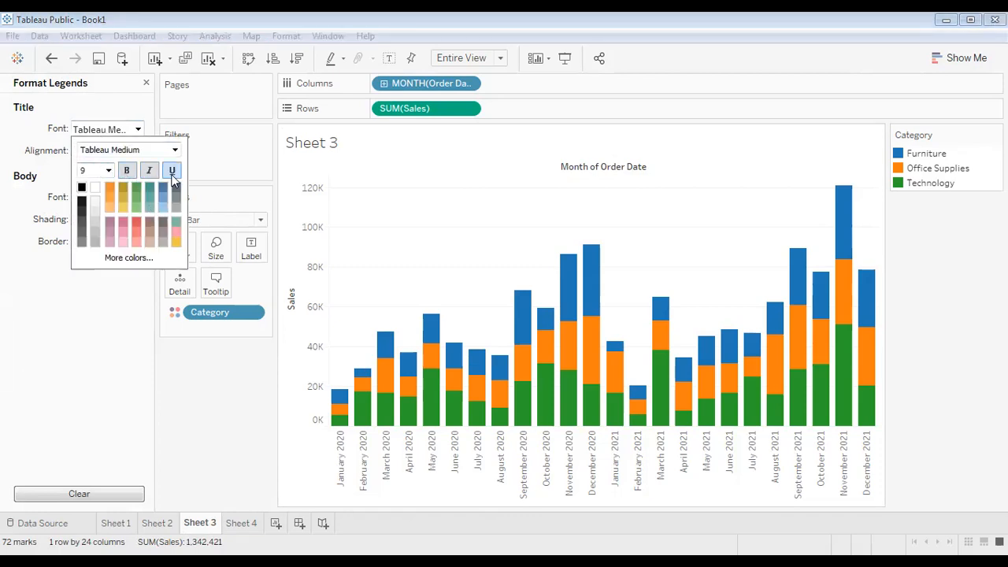
left_click(129, 171)
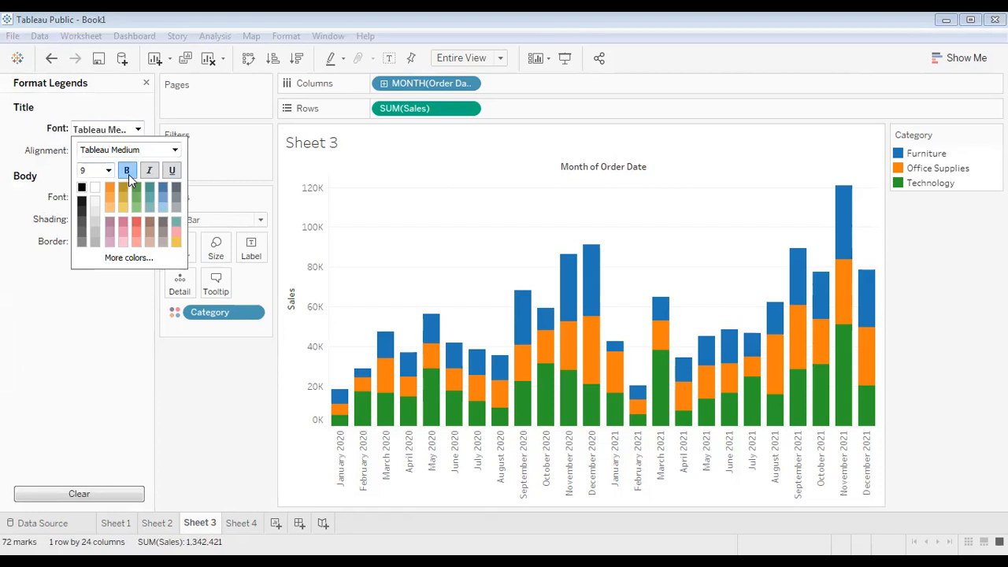
left_click(84, 317)
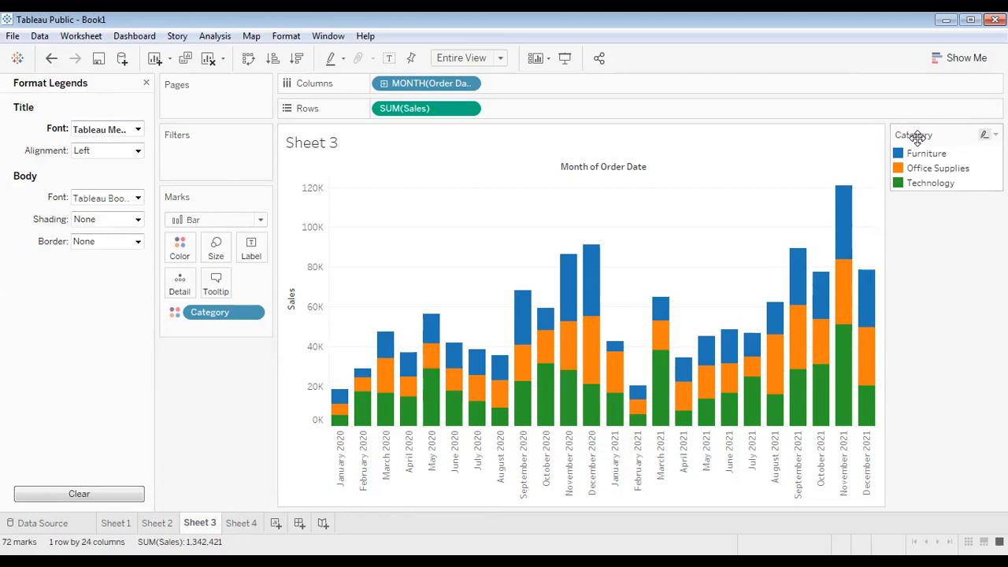
left_click(94, 155)
left_click(86, 191)
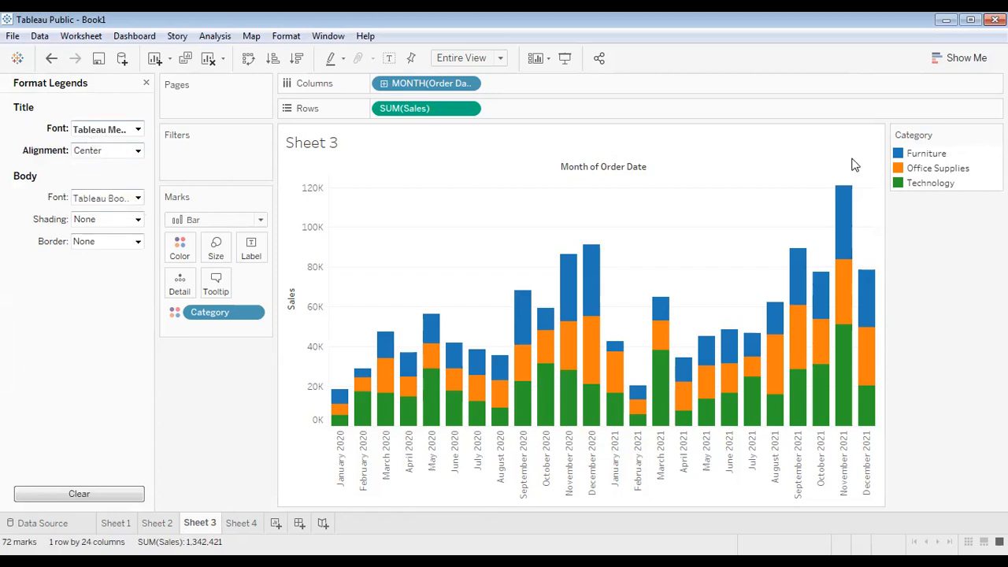
Make the body text of the Category legend bold.
left_click(96, 199)
left_click(124, 245)
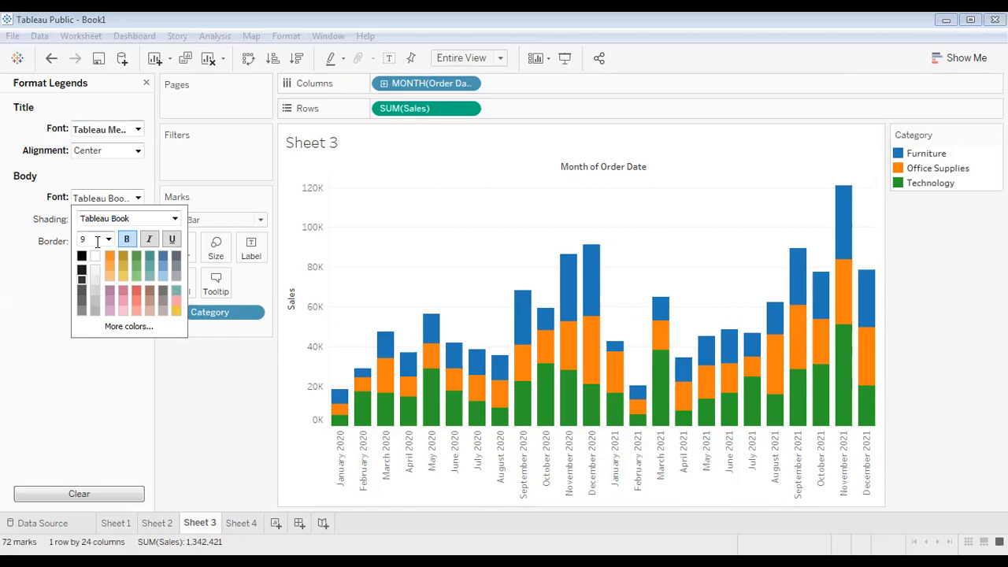
left_click(47, 250)
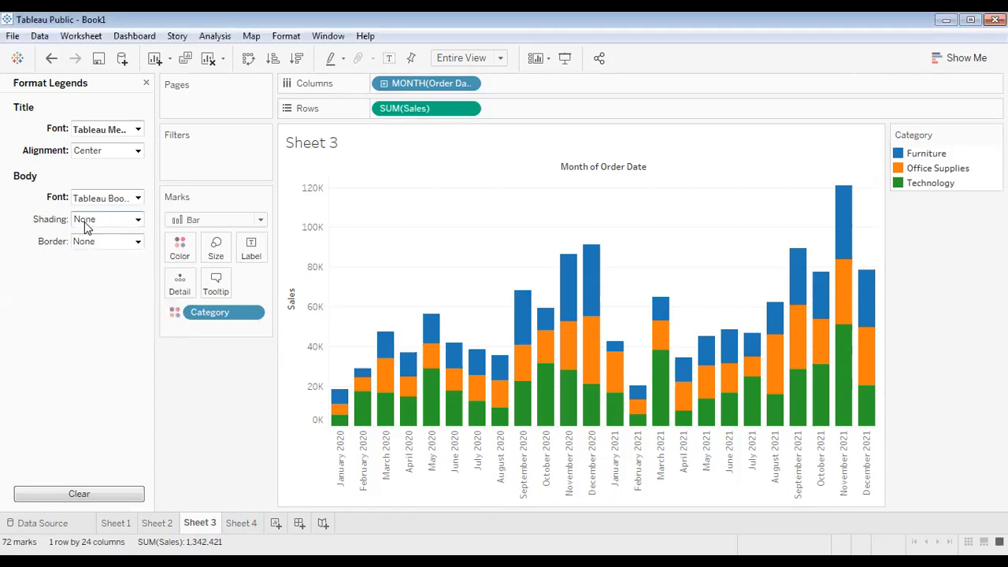
Try dark gray shading on the legend body, reducing its opacity to 27% and raising it to 55%.
left_click(86, 227)
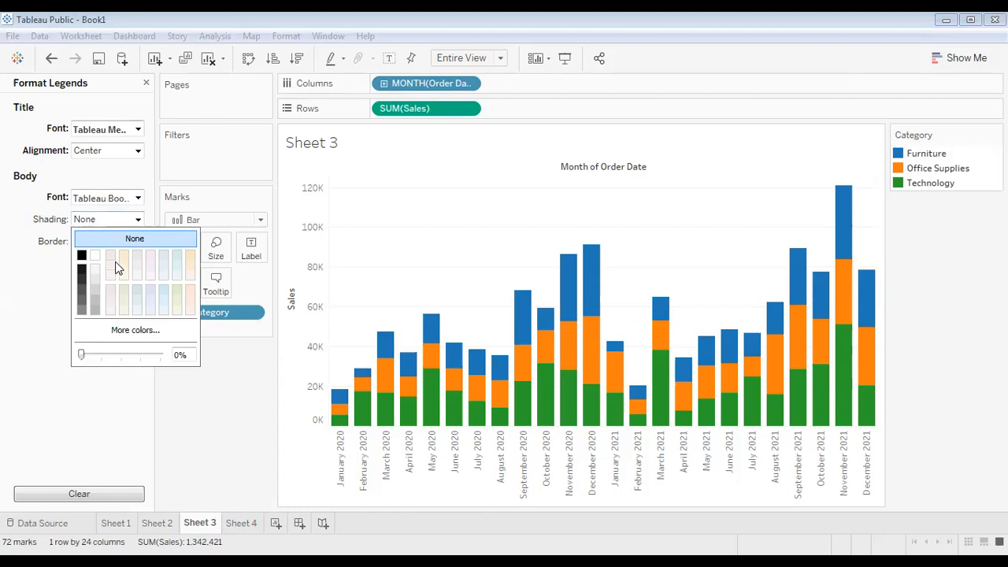
left_click(83, 294)
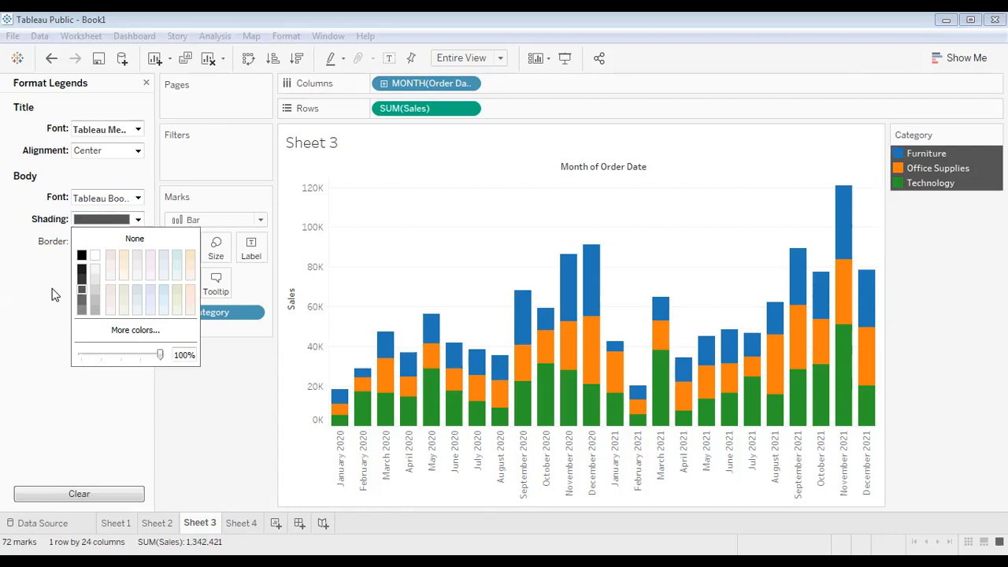
left_click(54, 292)
left_click(98, 224)
left_click_drag(162, 360, 104, 361)
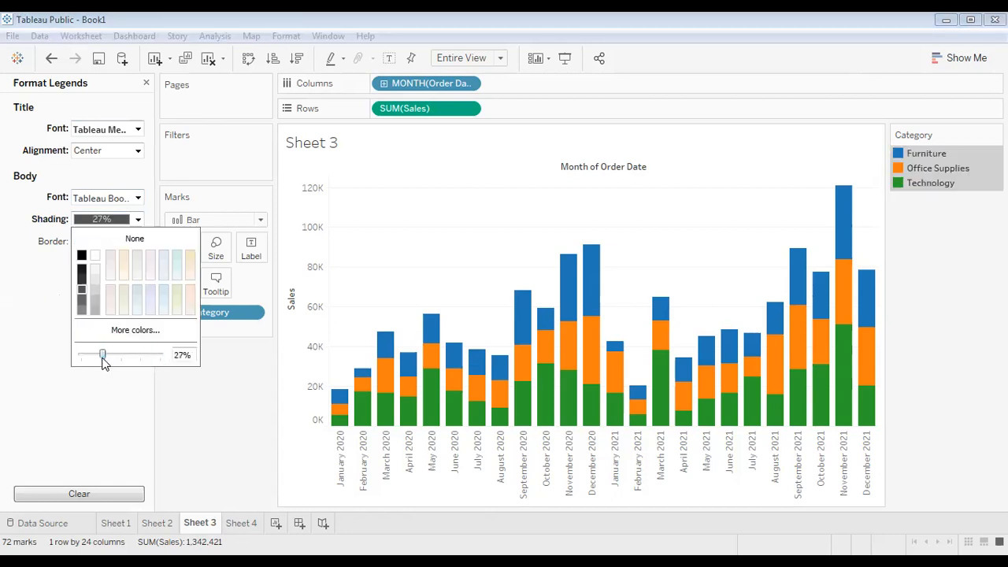
left_click_drag(95, 358, 126, 360)
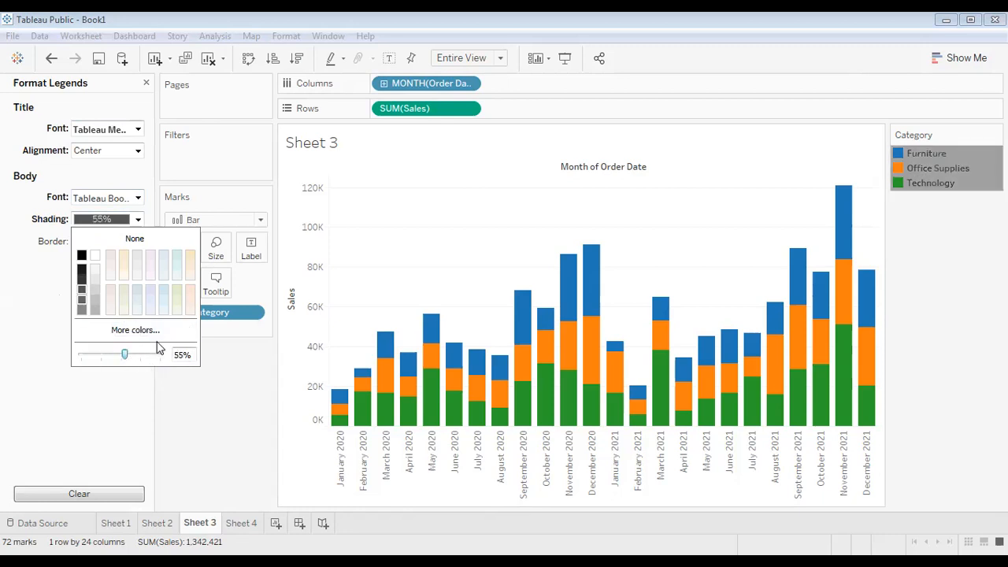
View the custom shading colors without picking one, and set the legend body shading back to None.
left_click(135, 330)
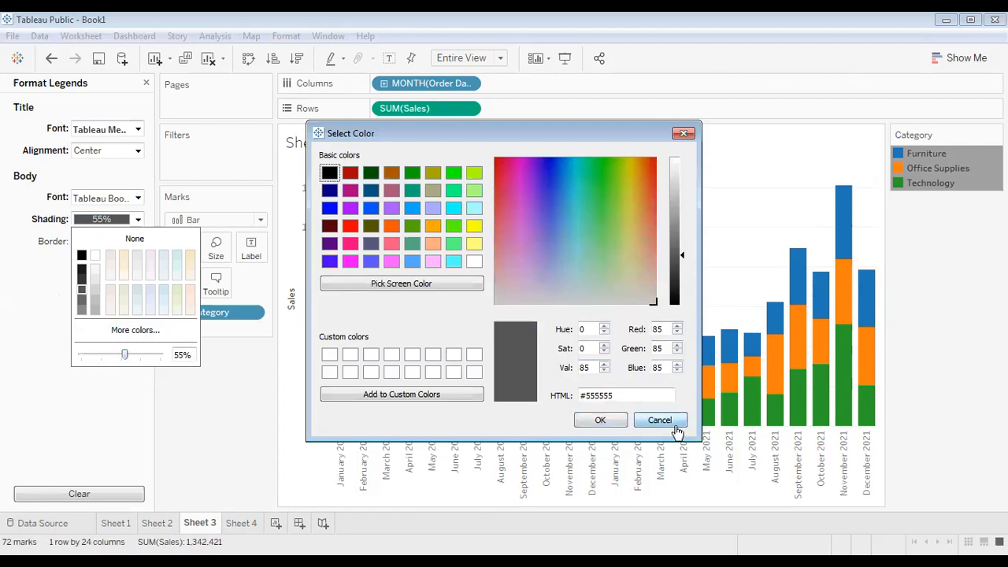
key("Escape")
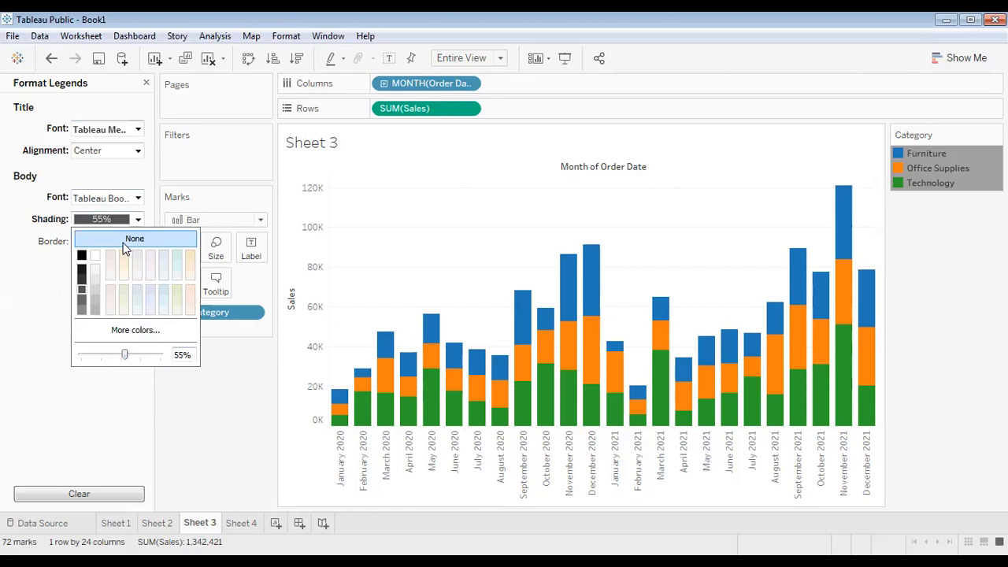
left_click(123, 243)
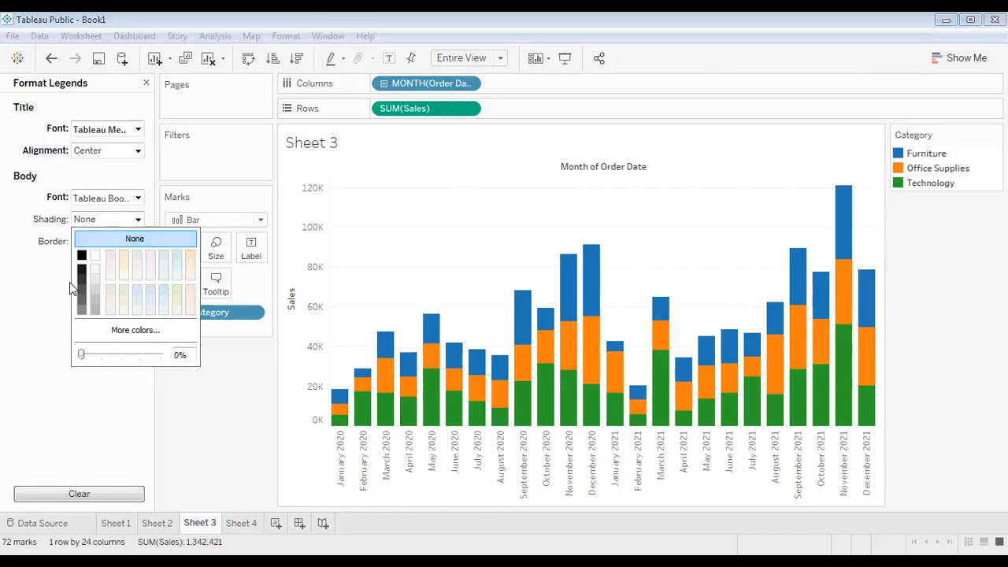
left_click(128, 217)
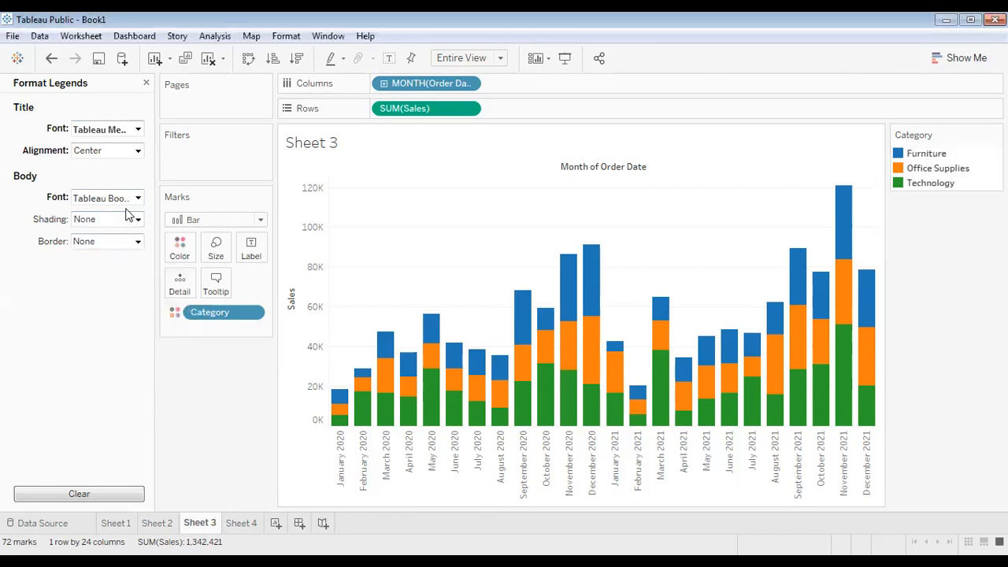
Try a dashed orange border on the legend body and preview the sheet in presentation mode.
left_click(107, 241)
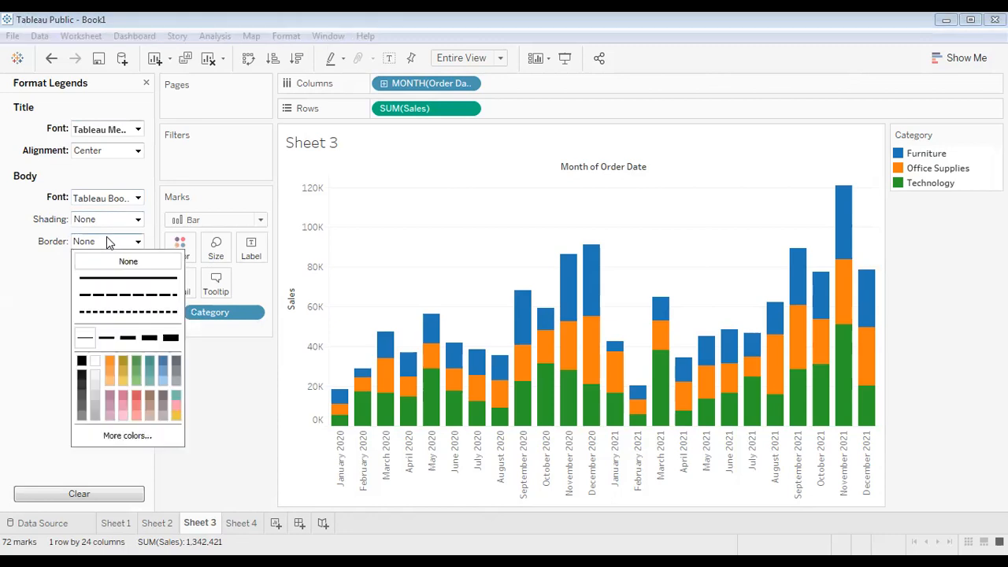
left_click(107, 296)
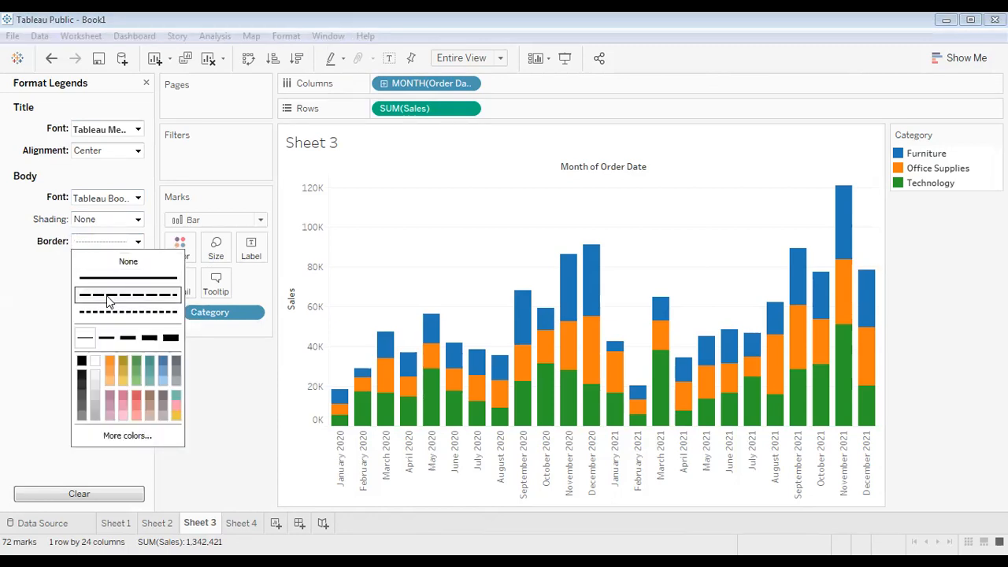
left_click(109, 360)
key("Escape")
left_click(565, 58)
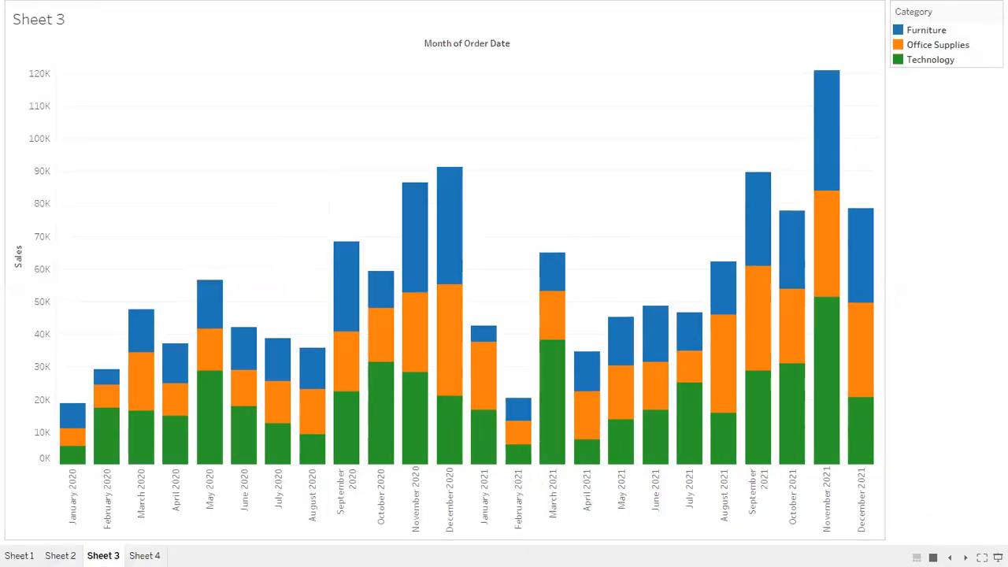
key("Escape")
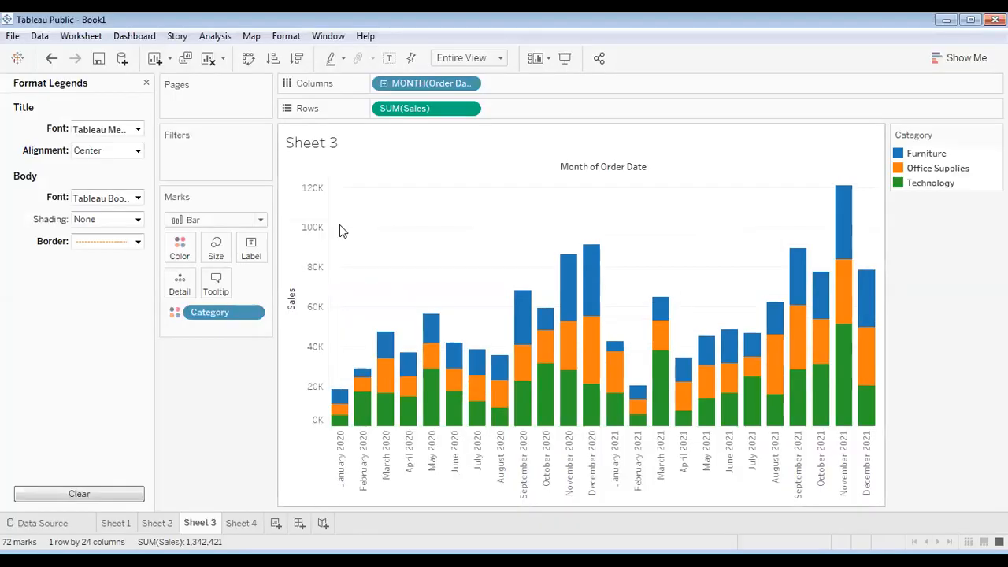
Set the legend body border back to None and close the legend formatting.
left_click(110, 241)
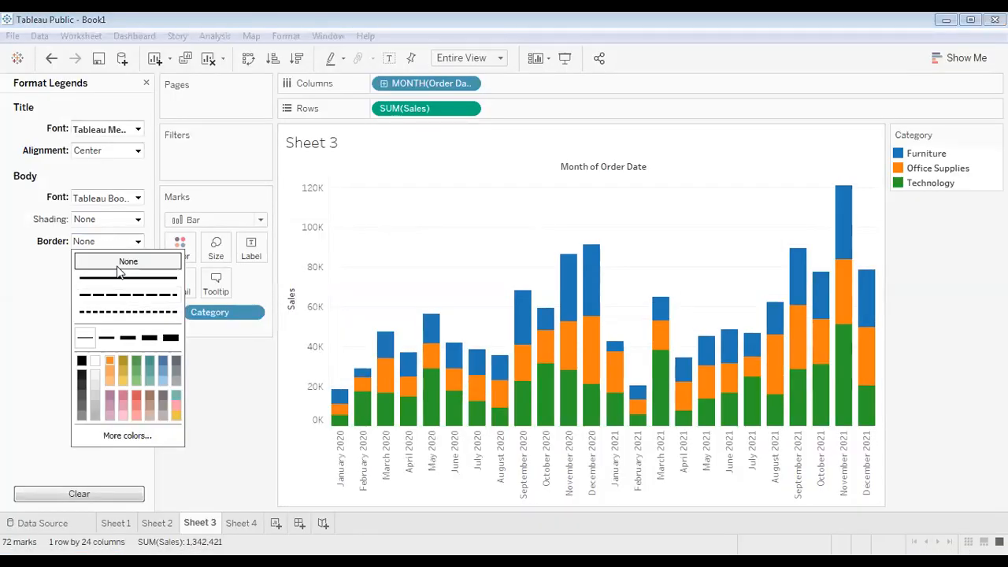
left_click(145, 82)
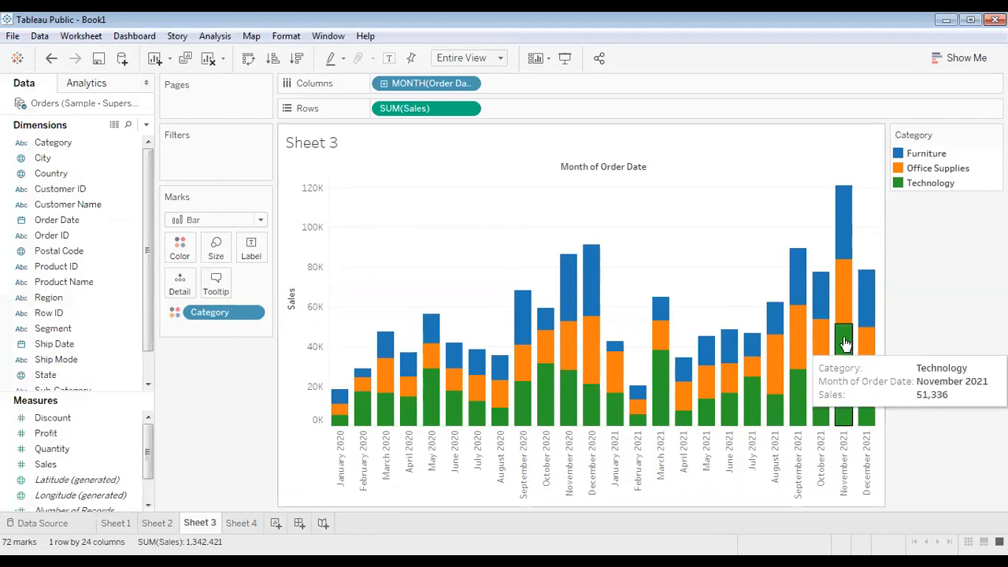
On Sheet 4, replace Sub-Category with Category in the columns.
left_click(244, 524)
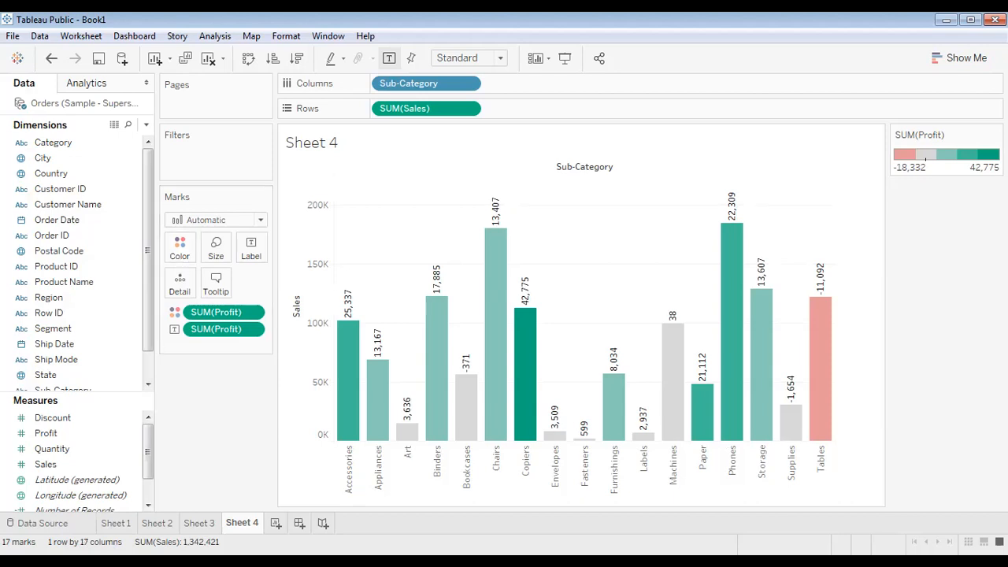
mouse_move(490, 273)
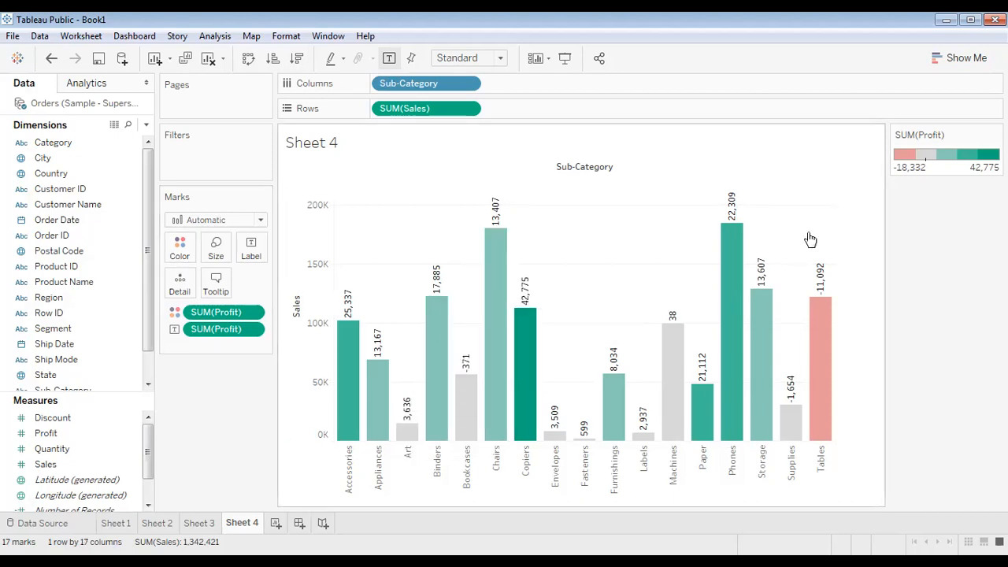
mouse_move(396, 399)
left_click(400, 88)
left_click(78, 495)
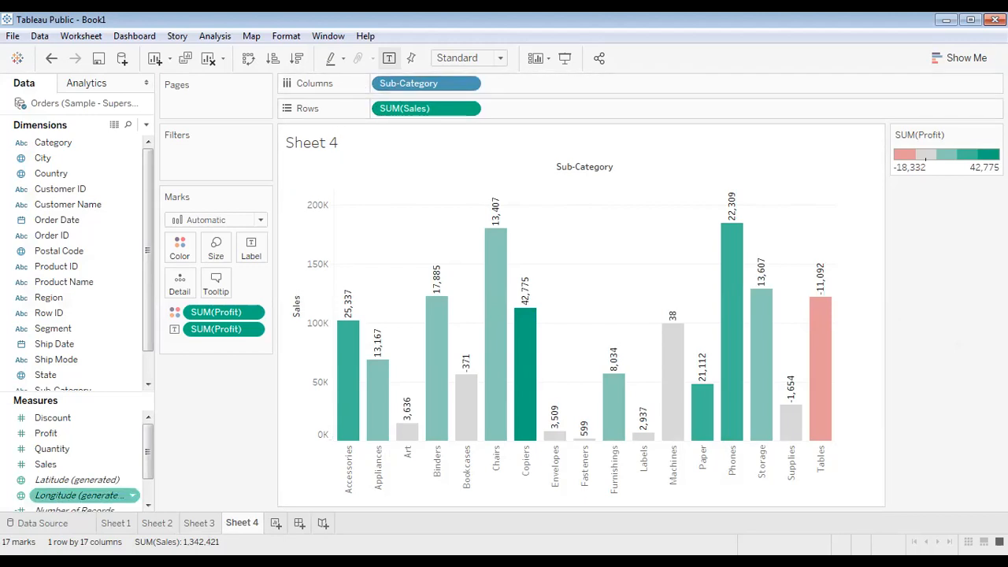
key("Escape")
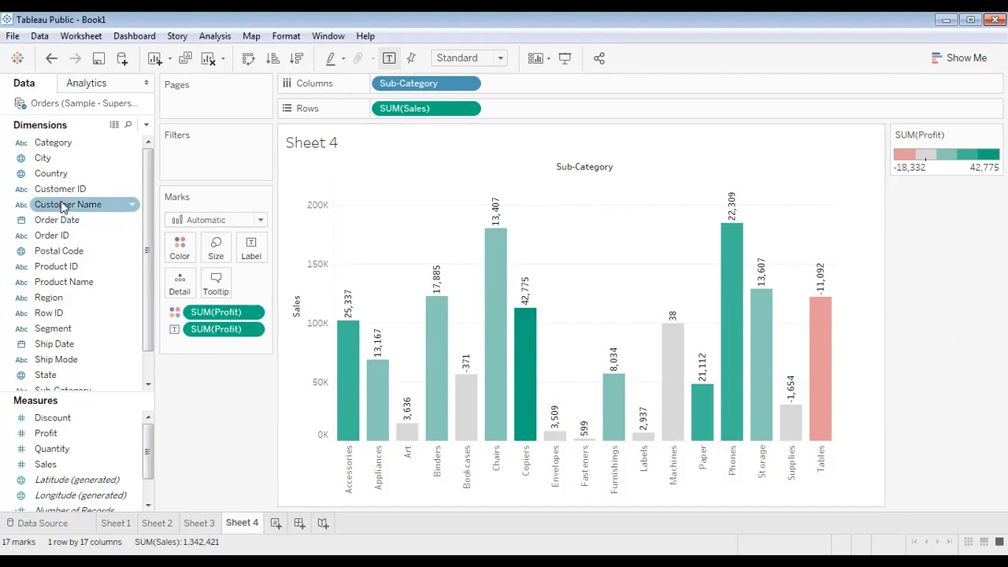
left_click_drag(67, 144, 412, 87)
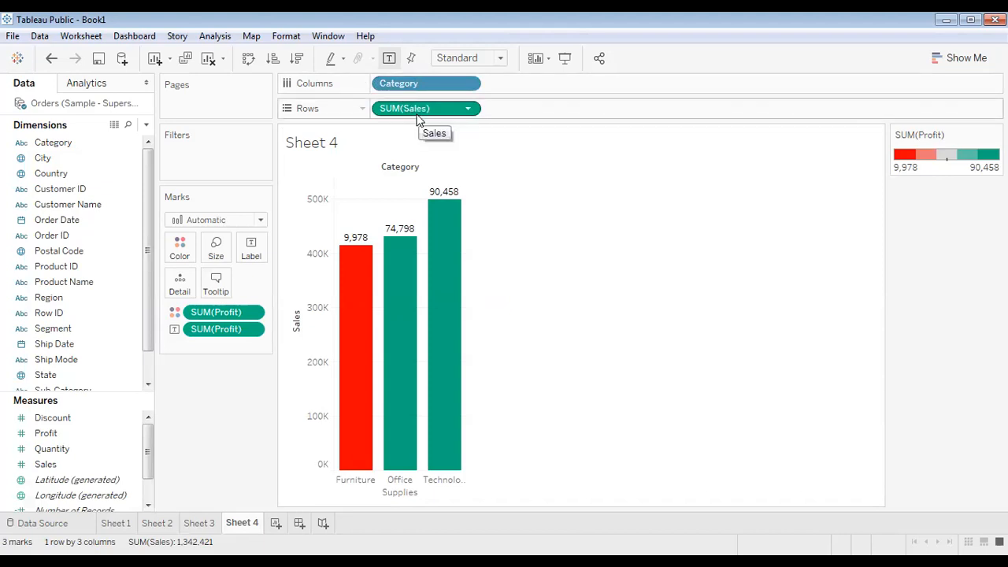
Add Profit to the rows beside Sales to show a second bar chart per Category.
mouse_move(45, 433)
left_mouse_down()
mouse_move(173, 390)
mouse_move(516, 114)
left_mouse_up()
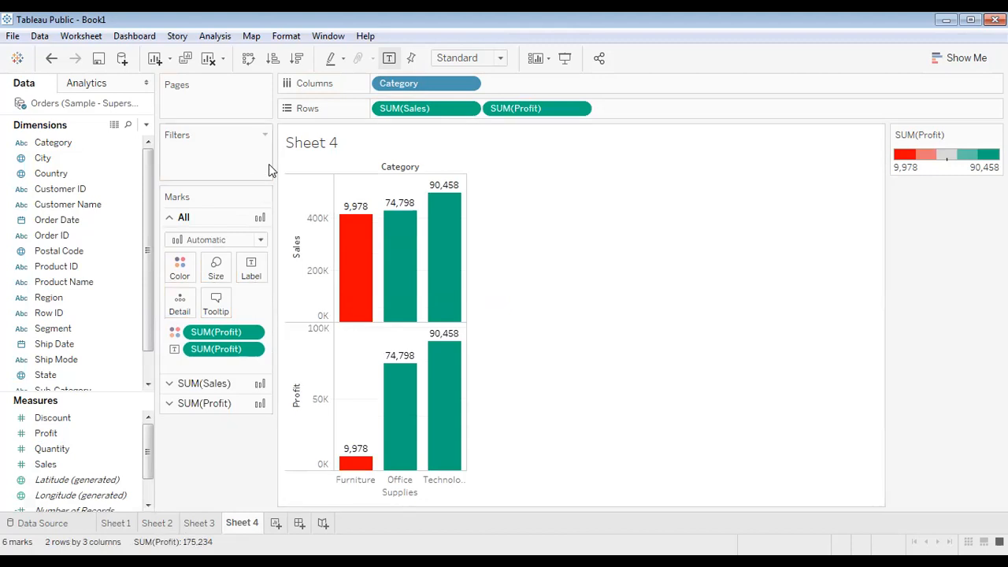
left_click_drag(388, 88, 390, 110)
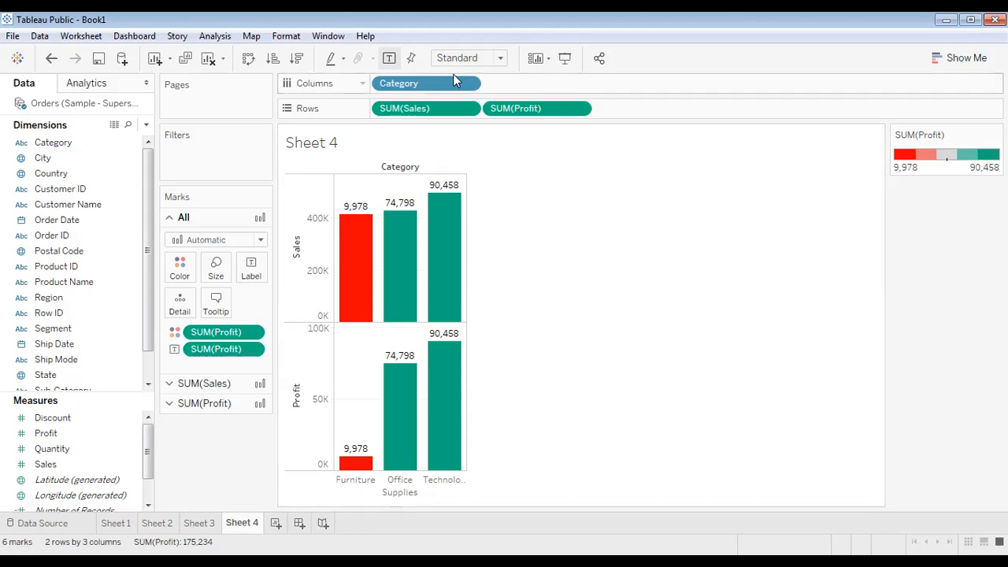
Remove the Profit measure from the rows of Sheet 4, keeping only Sales.
left_click_drag(535, 112, 78, 387)
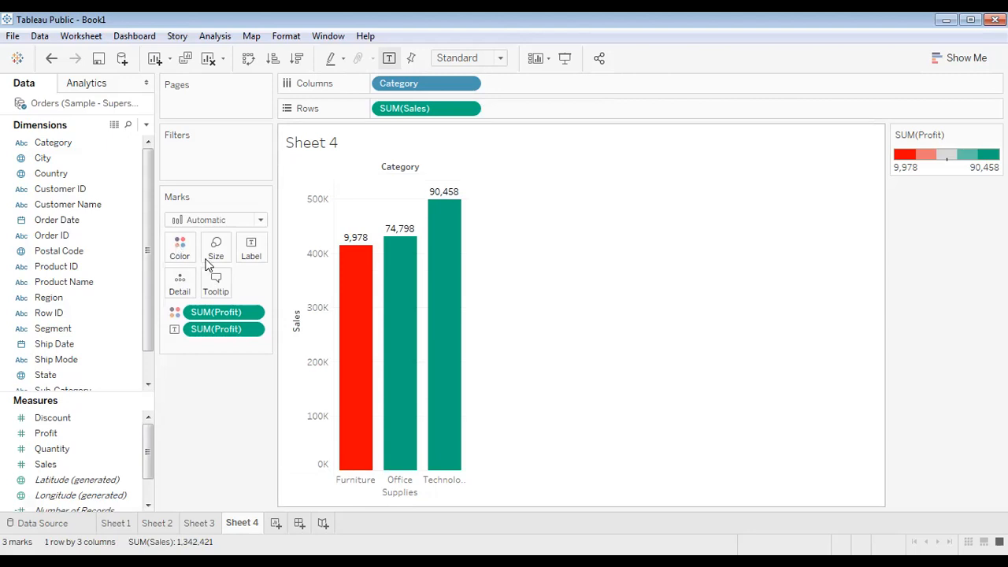
Lower the opacity of the Category bars to 71% in the mark color settings.
left_click(182, 250)
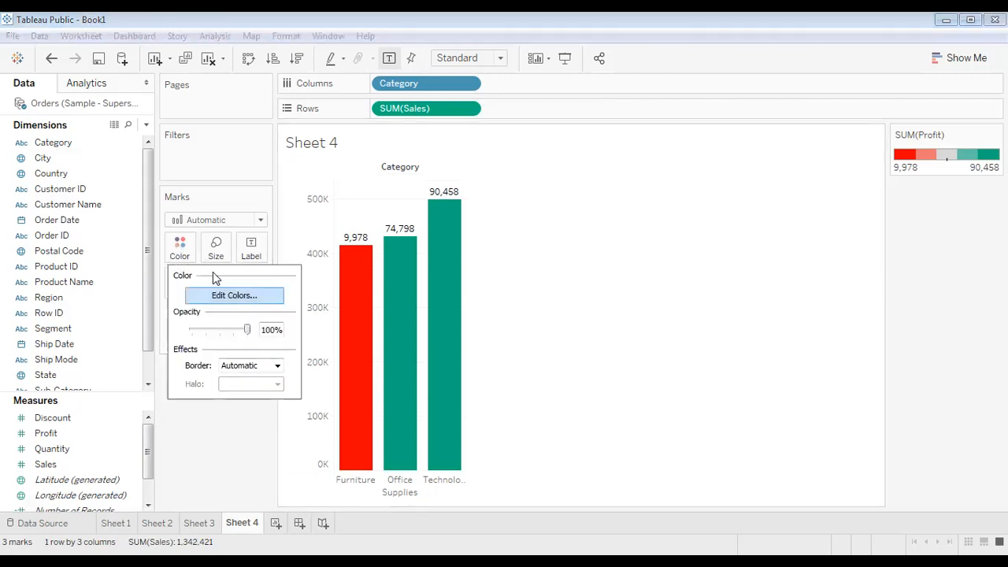
left_click(234, 426)
left_click(181, 250)
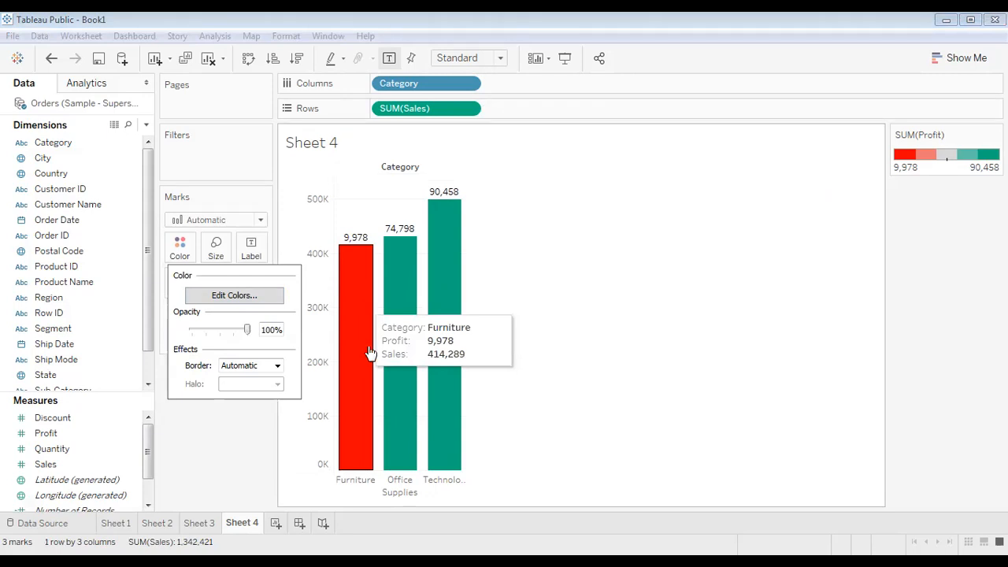
left_click_drag(247, 331, 230, 338)
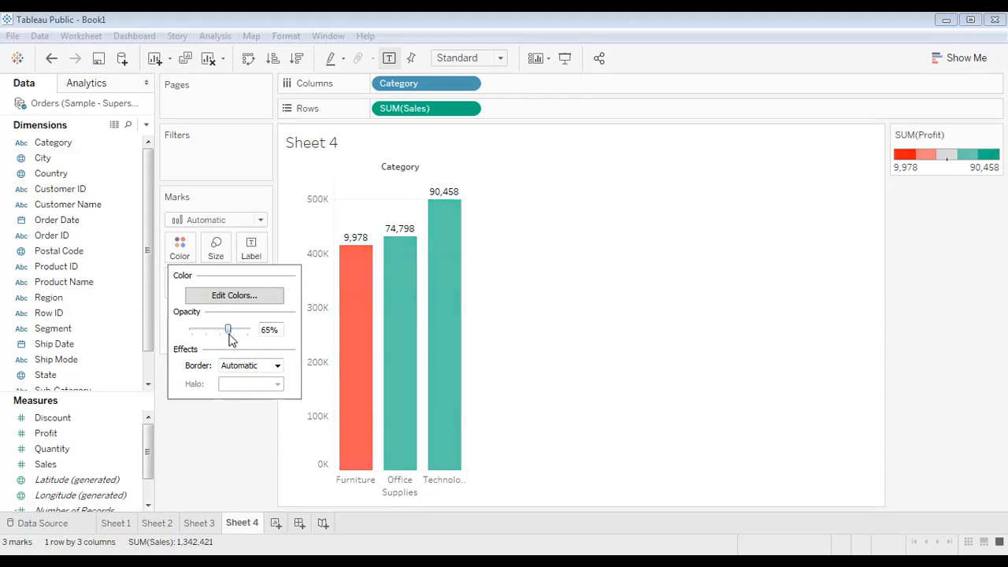
mouse_move(230, 338)
left_mouse_down()
mouse_move(208, 339)
mouse_move(234, 335)
left_mouse_up()
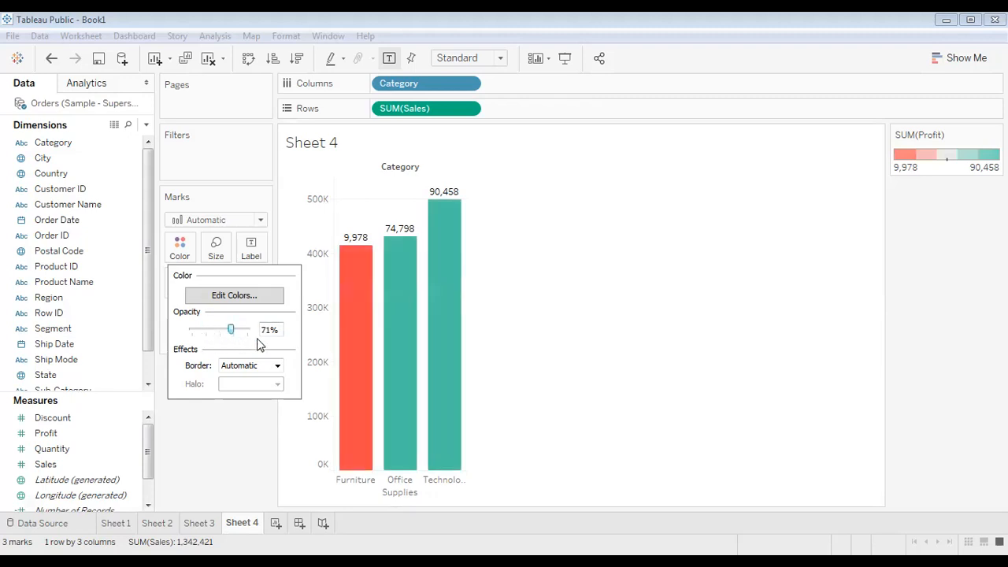
Examine the Profit color palette settings from the mark color options and from the legend, closing them without changes.
left_click(236, 299)
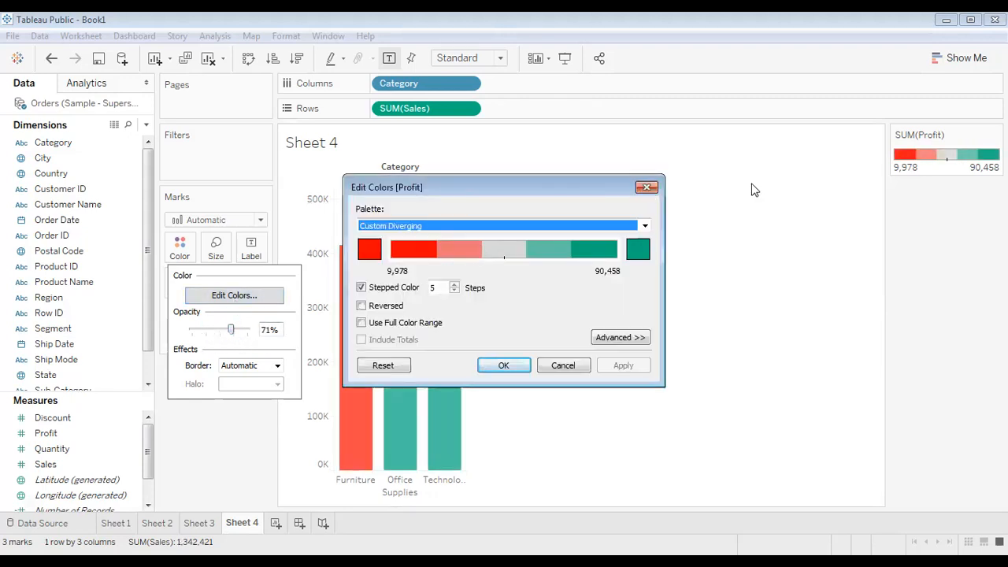
key("Escape")
double_click(941, 161)
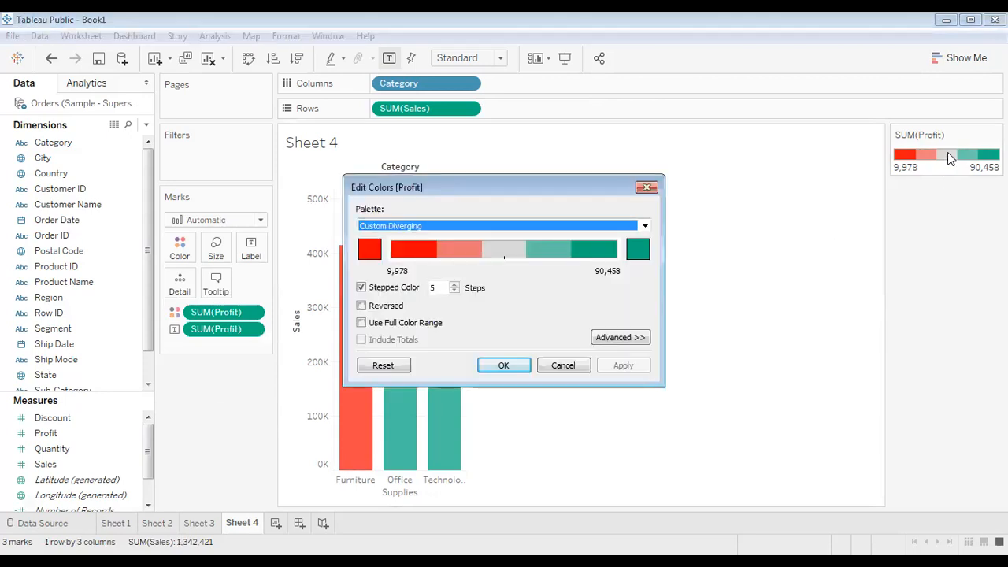
left_click(659, 189)
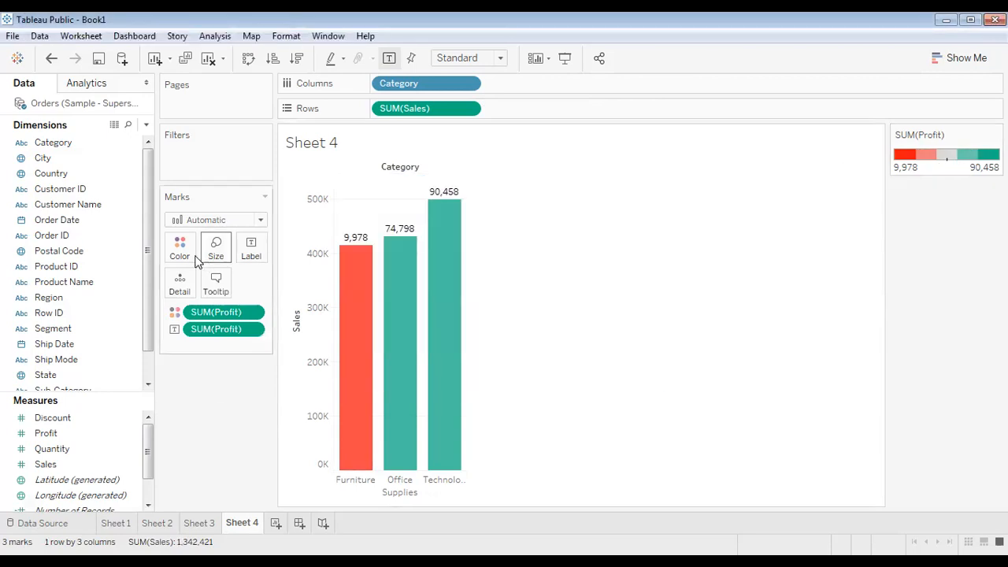
left_click(179, 248)
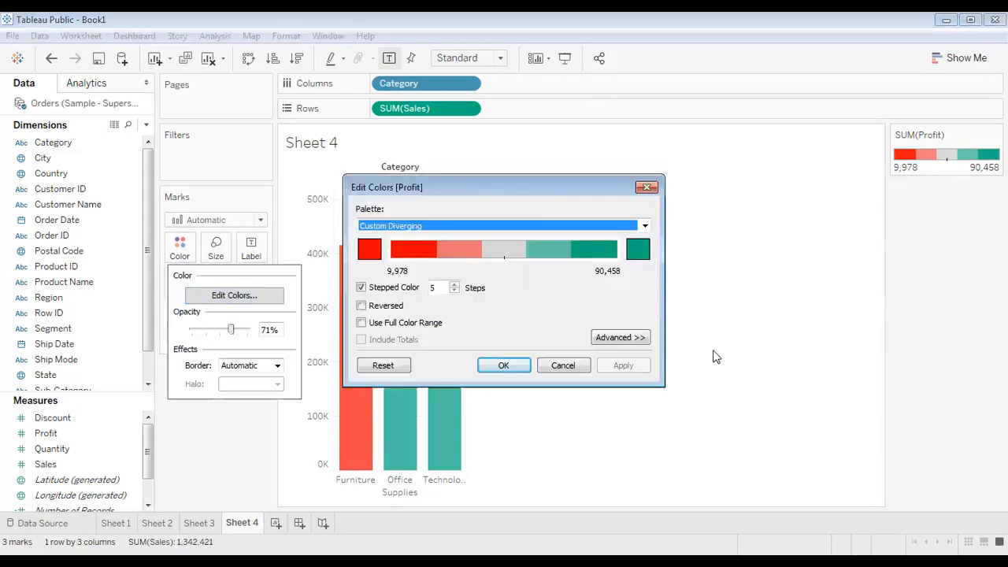
left_click(644, 188)
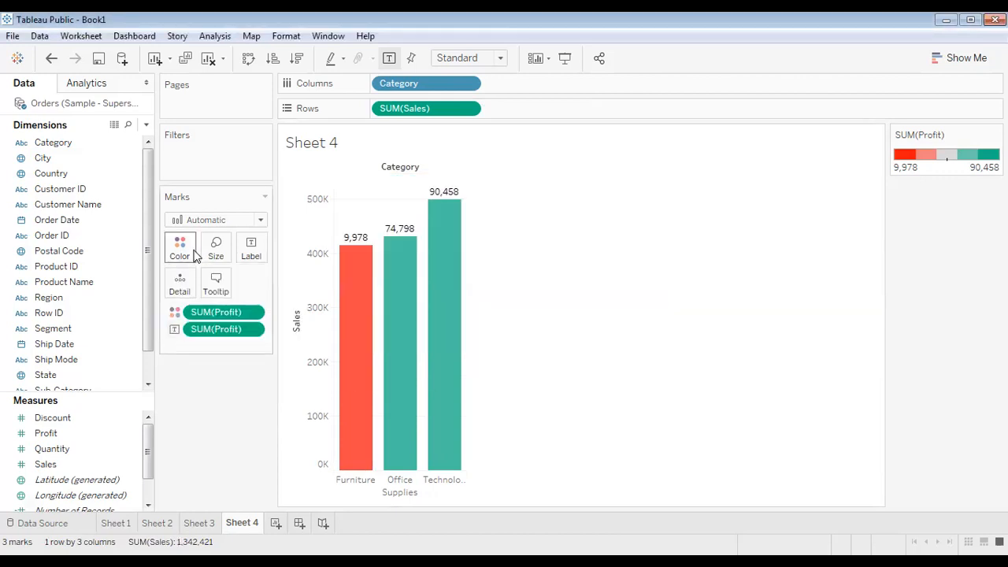
Set the opacity of the Category bars back to 100%.
left_click(181, 247)
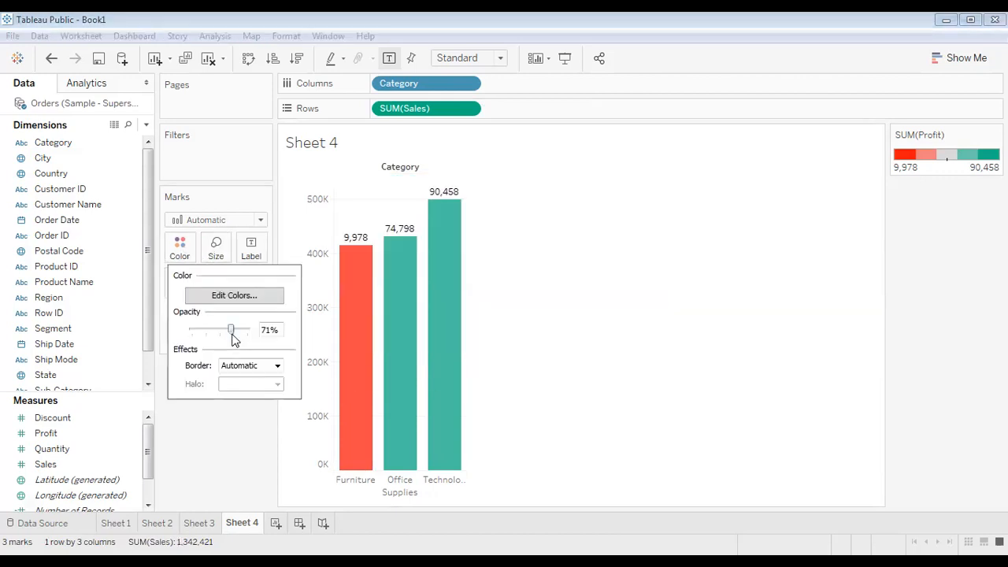
left_click(672, 309)
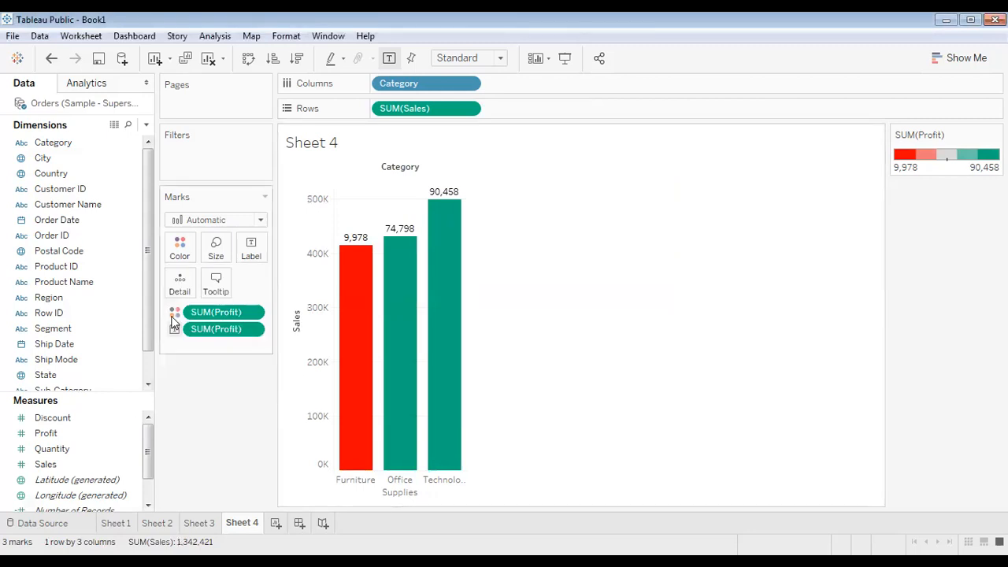
Try dark gray, white, orange and gold borders on the Category bars and finish with a black border.
left_click(179, 257)
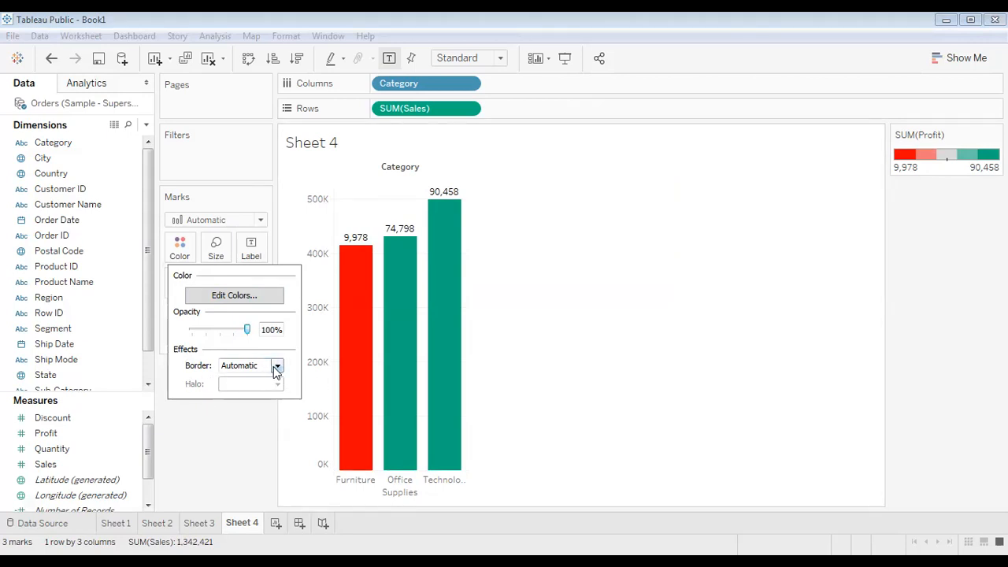
left_click(235, 369)
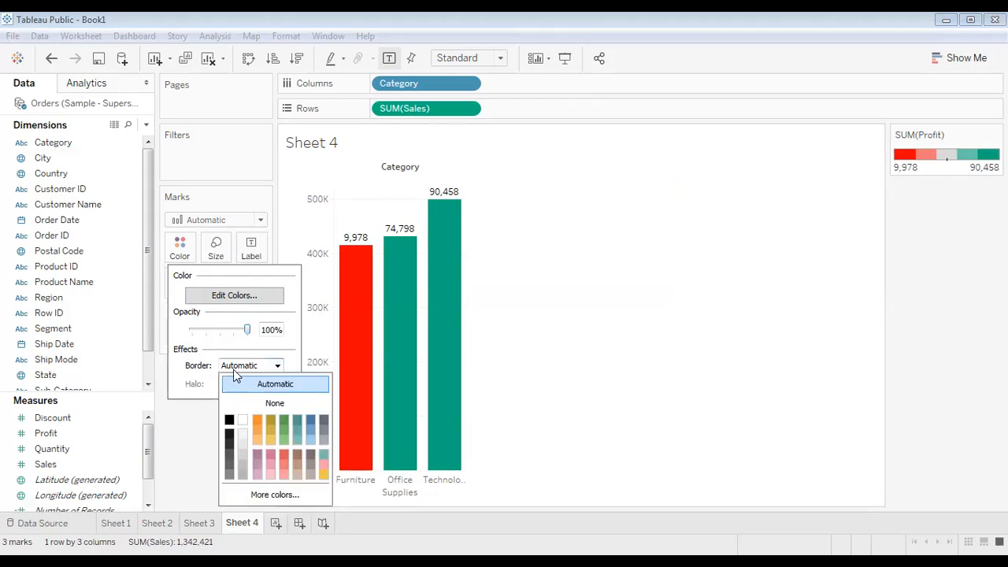
left_click(229, 445)
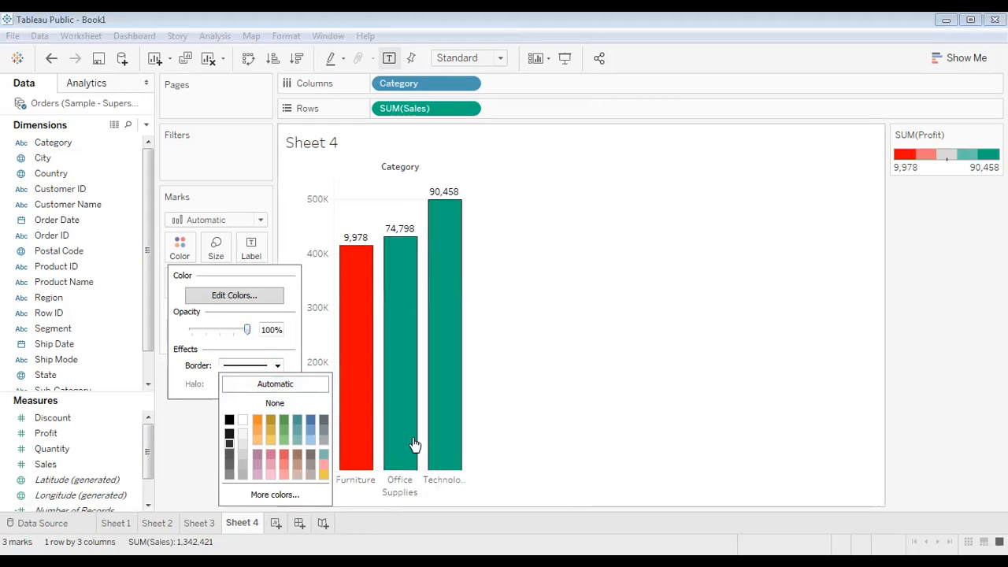
left_click(243, 419)
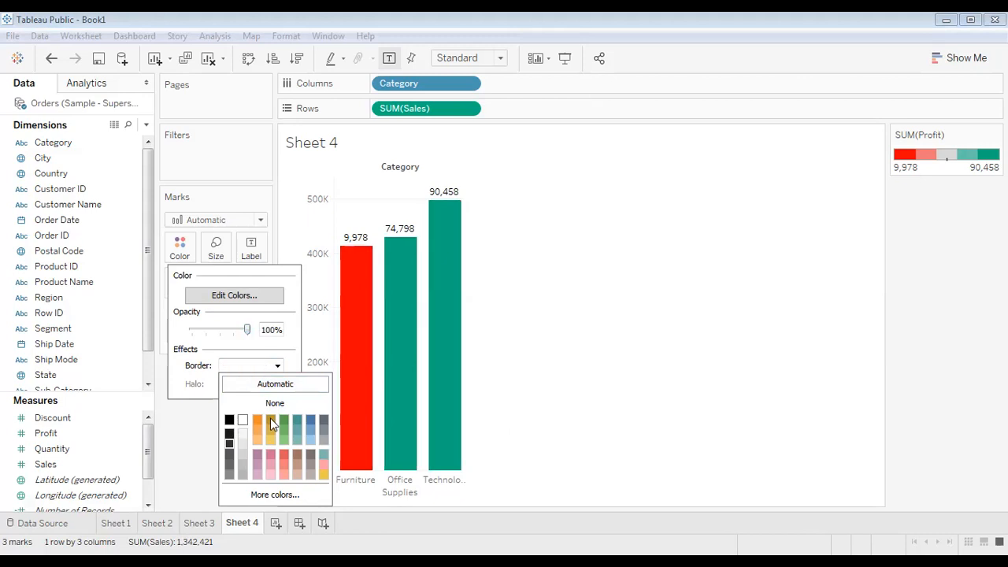
left_click(261, 427)
left_click(273, 420)
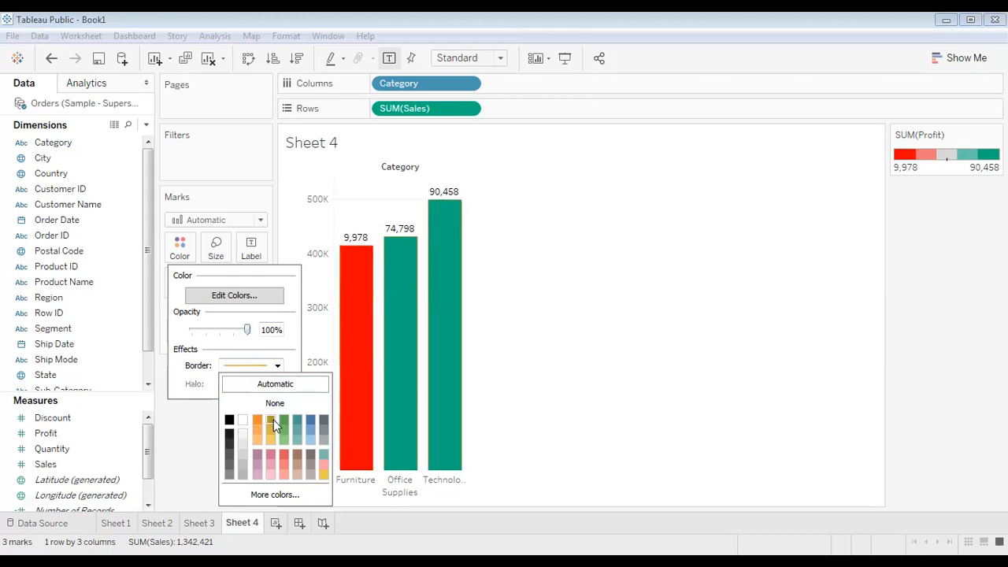
left_click(229, 434)
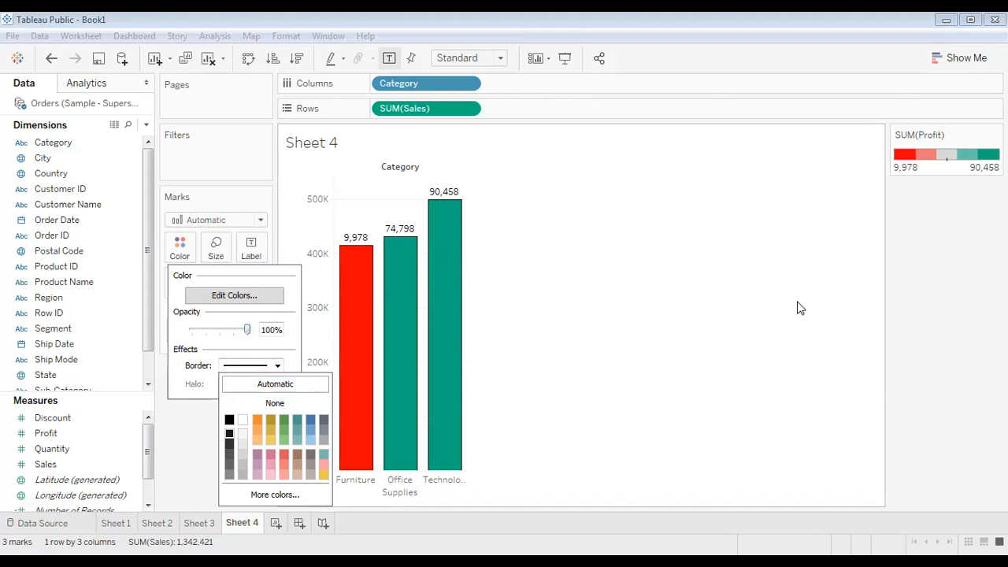
left_click(622, 355)
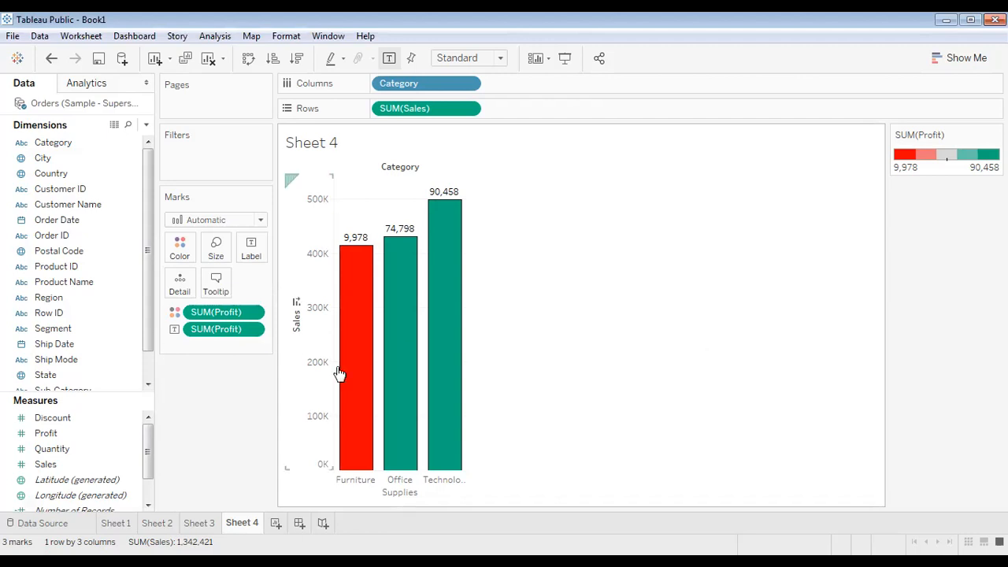
left_click(186, 248)
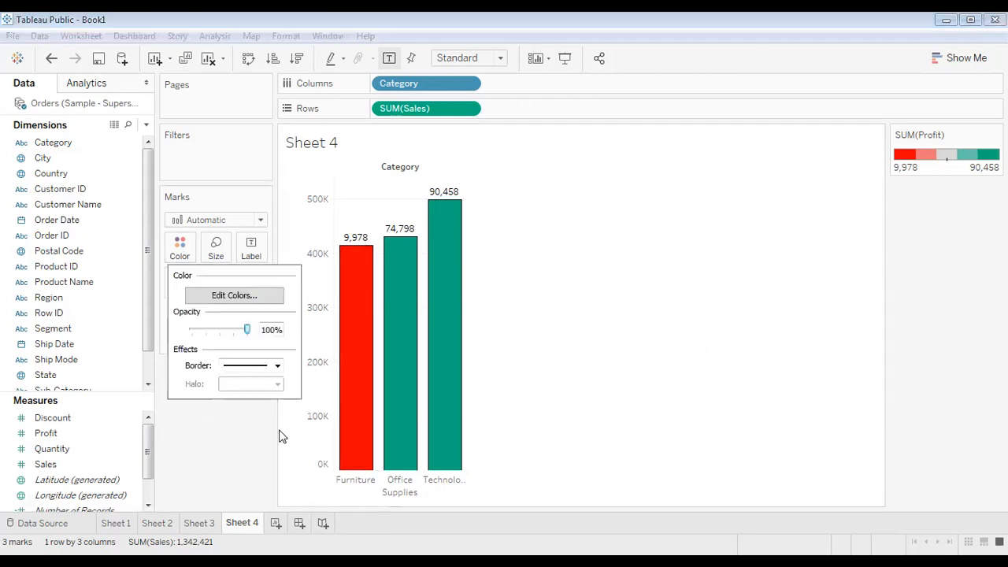
key("Escape")
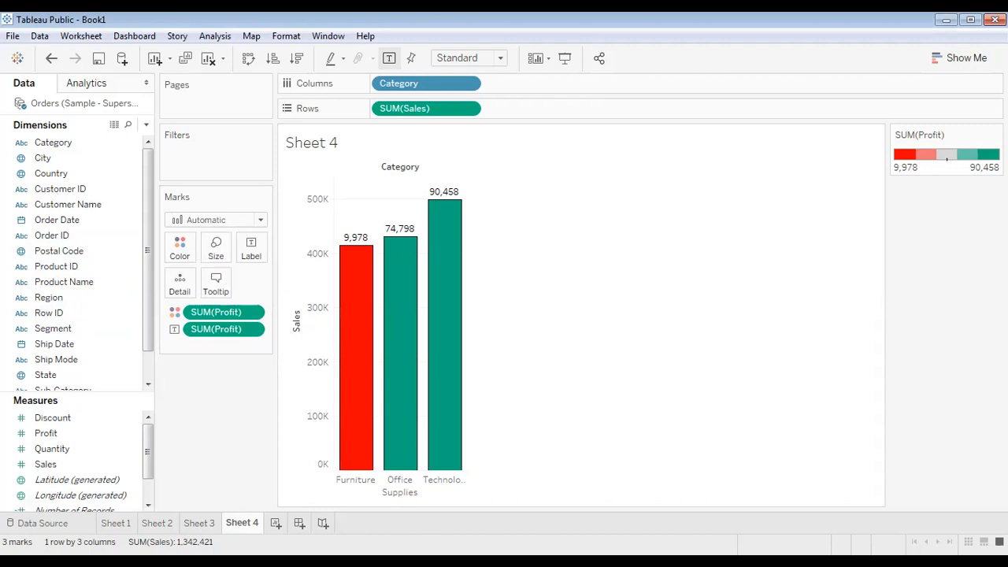
left_click(274, 526)
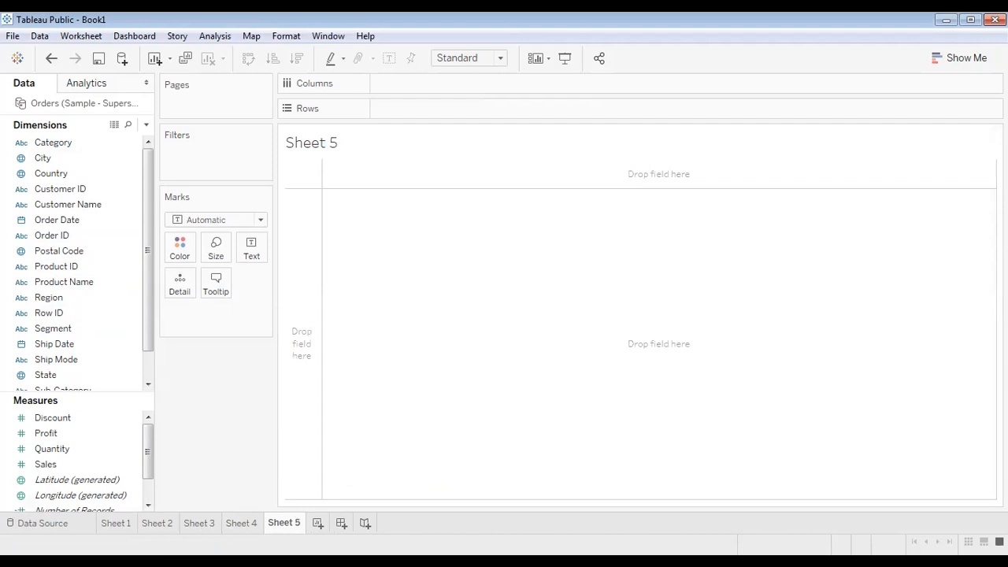
left_click(241, 523)
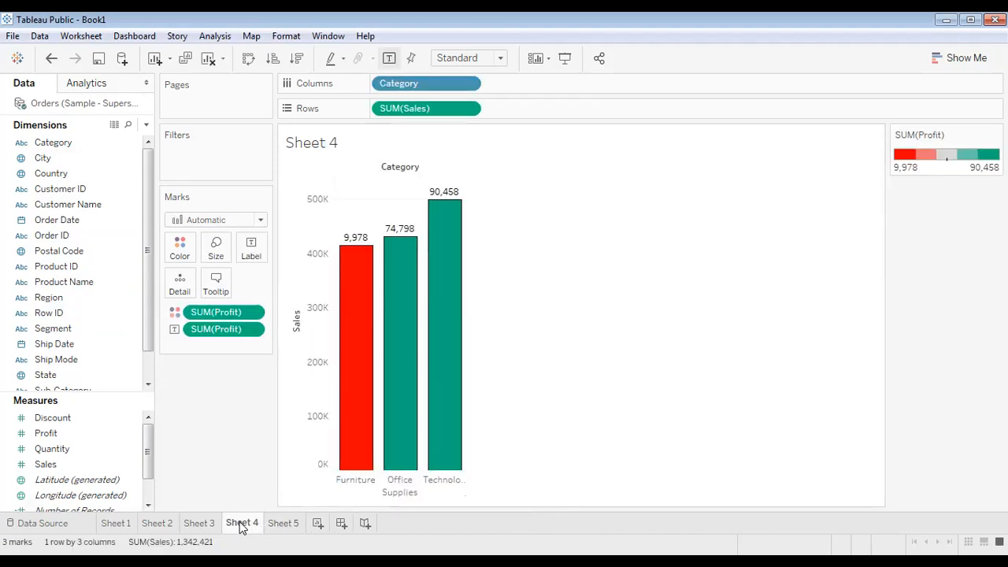
left_click(285, 526)
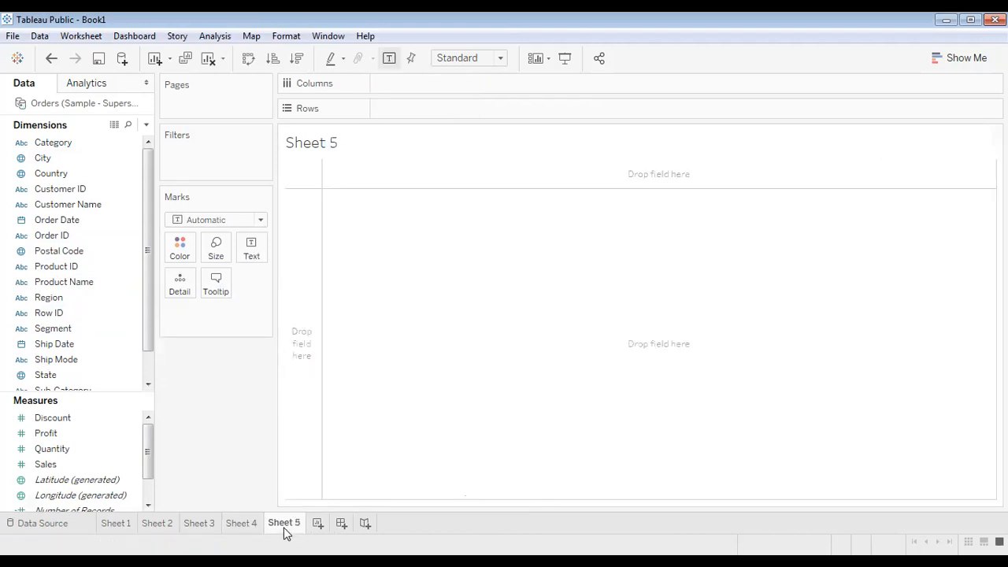
right_click(285, 533)
left_click(337, 414)
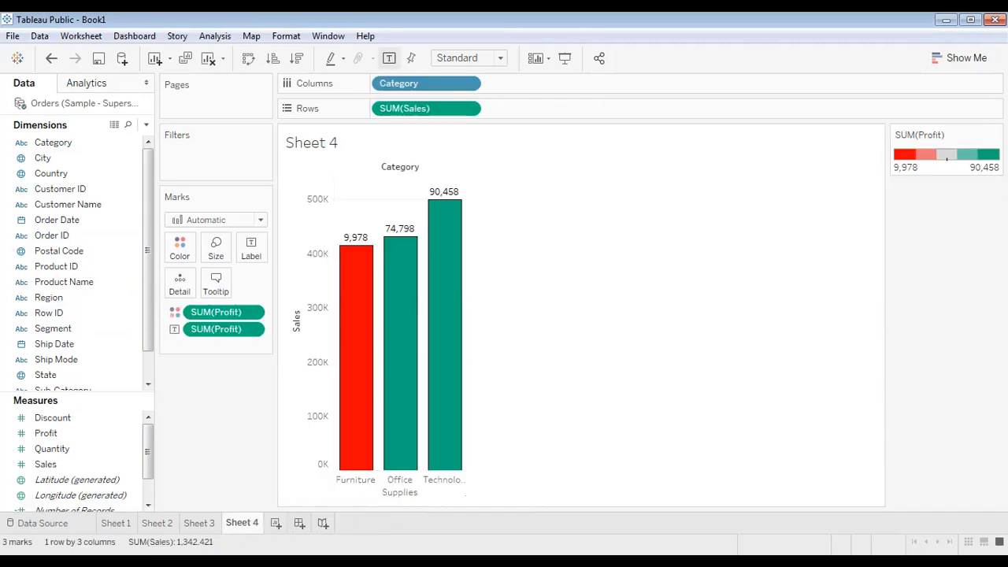
Duplicate Sheet 4 as a new worksheet and compare the original with the copy, ending on the copy.
left_click(203, 523)
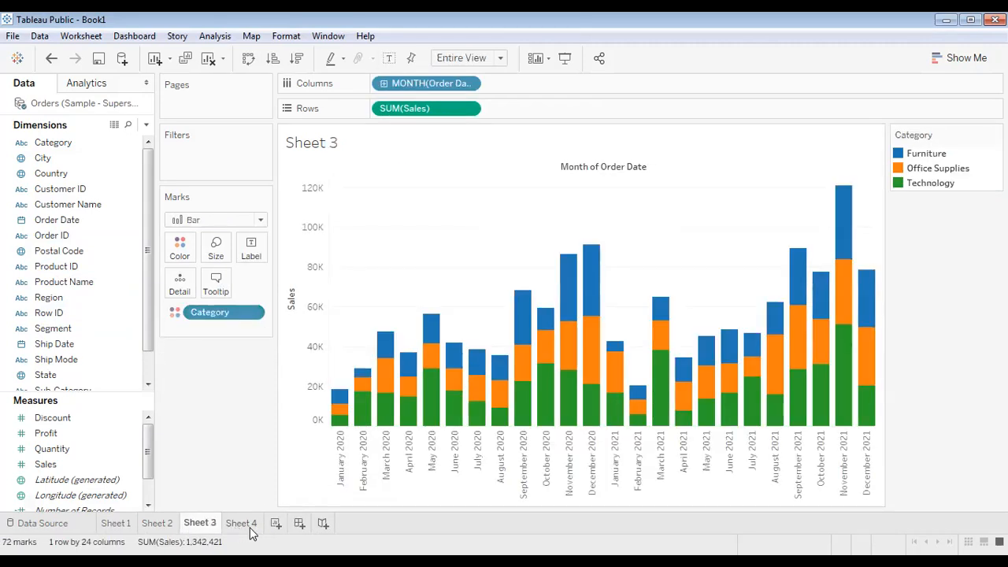
left_click(250, 528)
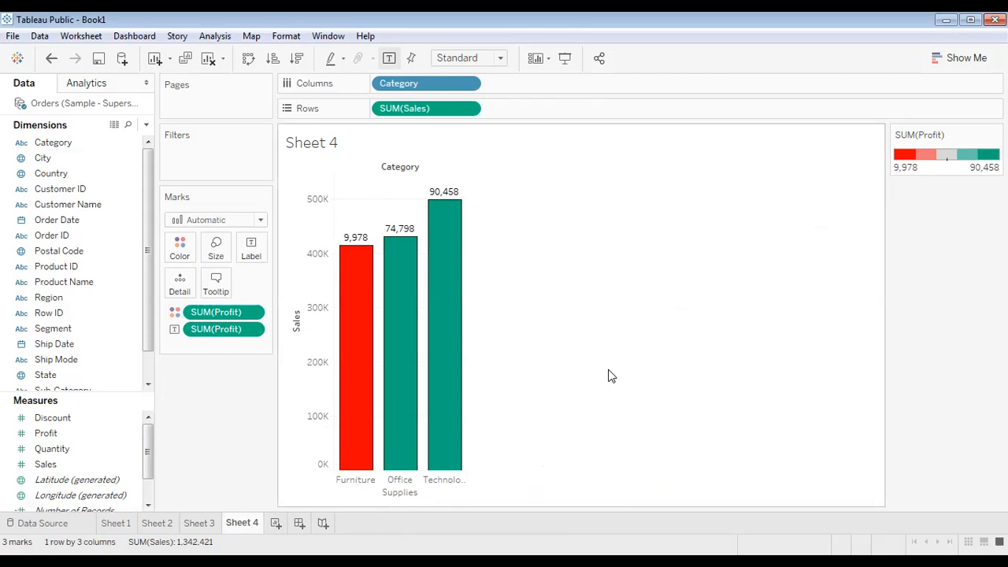
right_click(246, 525)
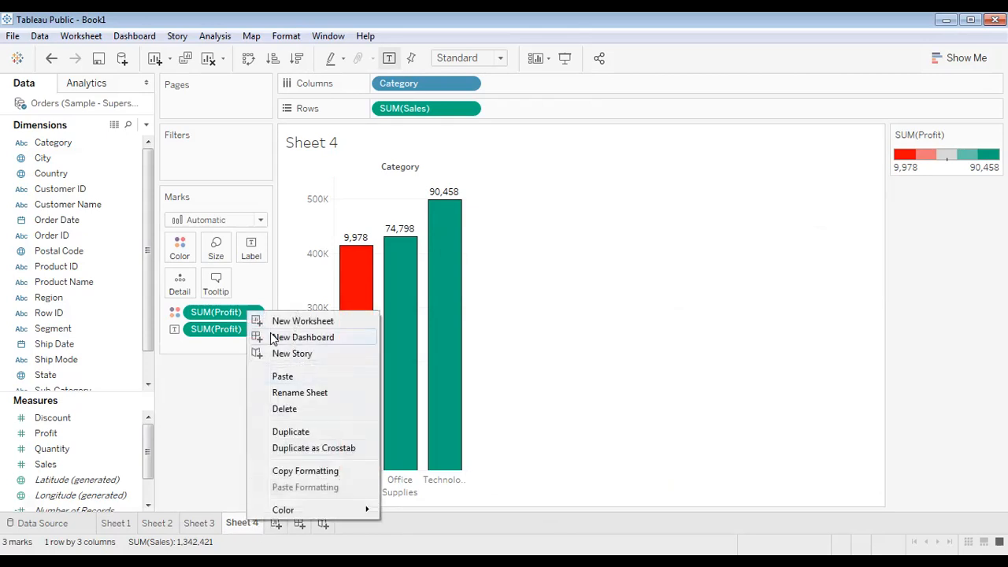
left_click(291, 432)
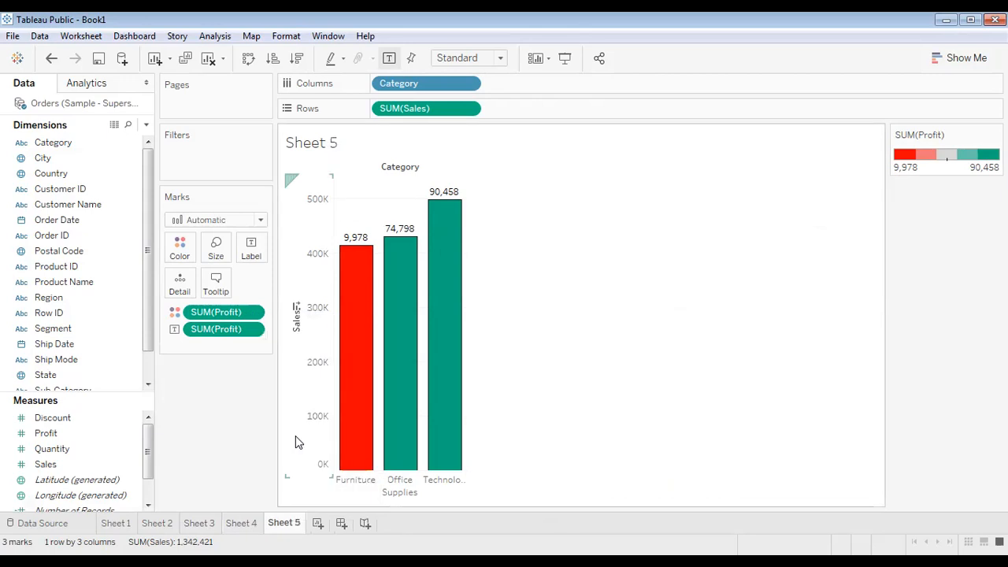
left_click(252, 531)
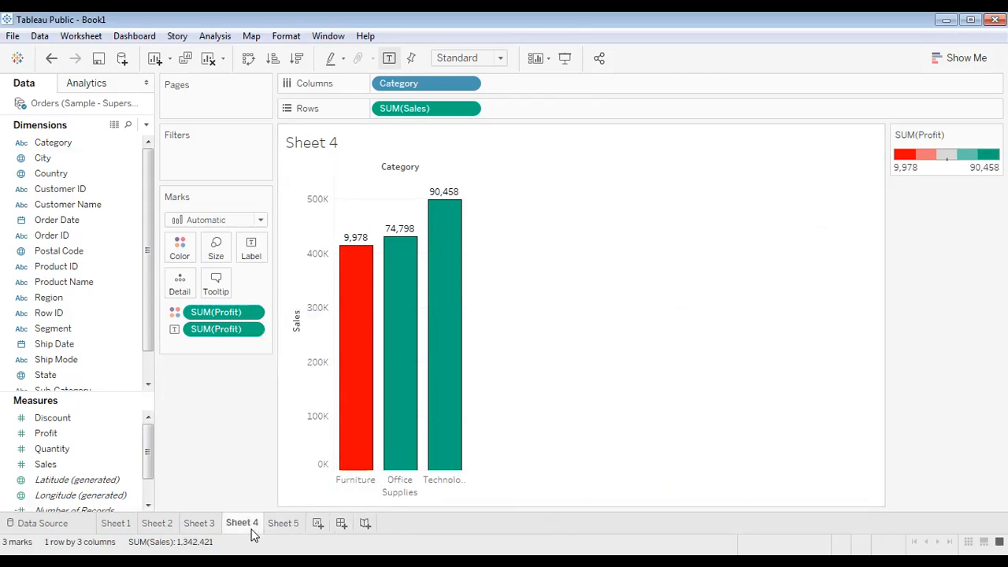
left_click(282, 529)
left_click(242, 530)
left_click(282, 529)
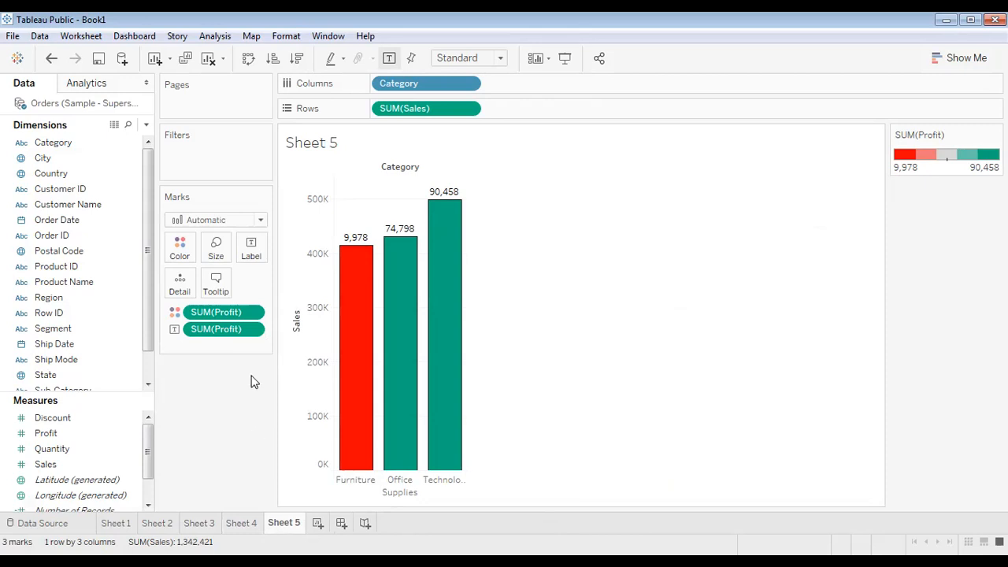
On Sheet 5, remove Profit from the color and label marks and show the Sales mark labels.
left_click_drag(232, 326, 197, 452)
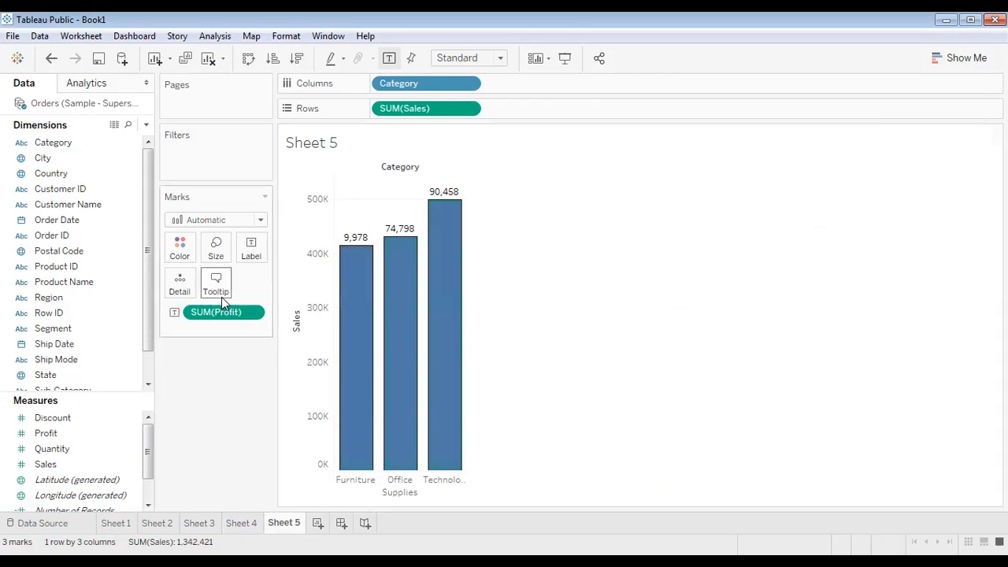
left_click_drag(219, 321, 200, 444)
left_click(389, 60)
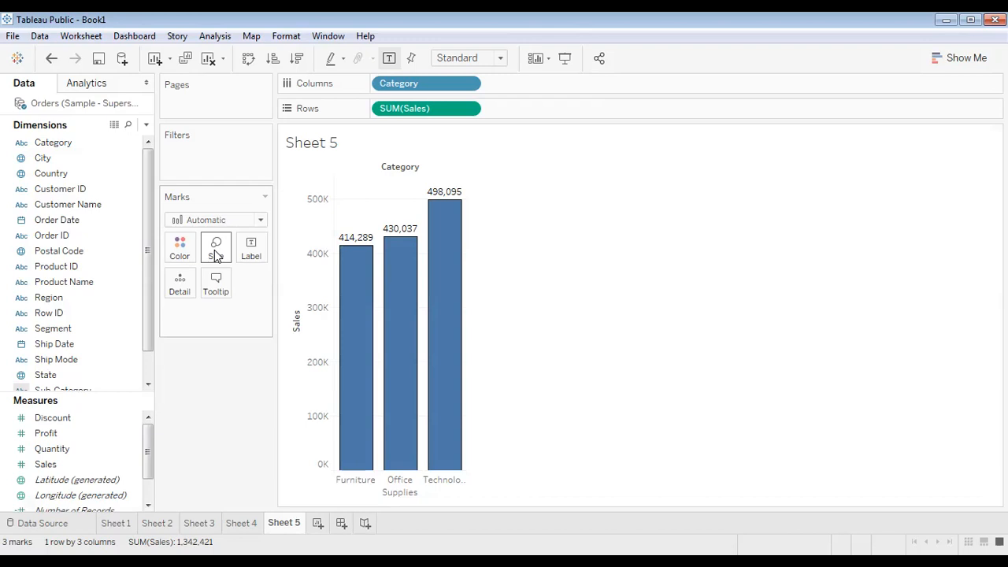
Assign Profit to the size mark so the width of each Category bar varies with profit.
left_click(64, 465)
left_click(43, 435)
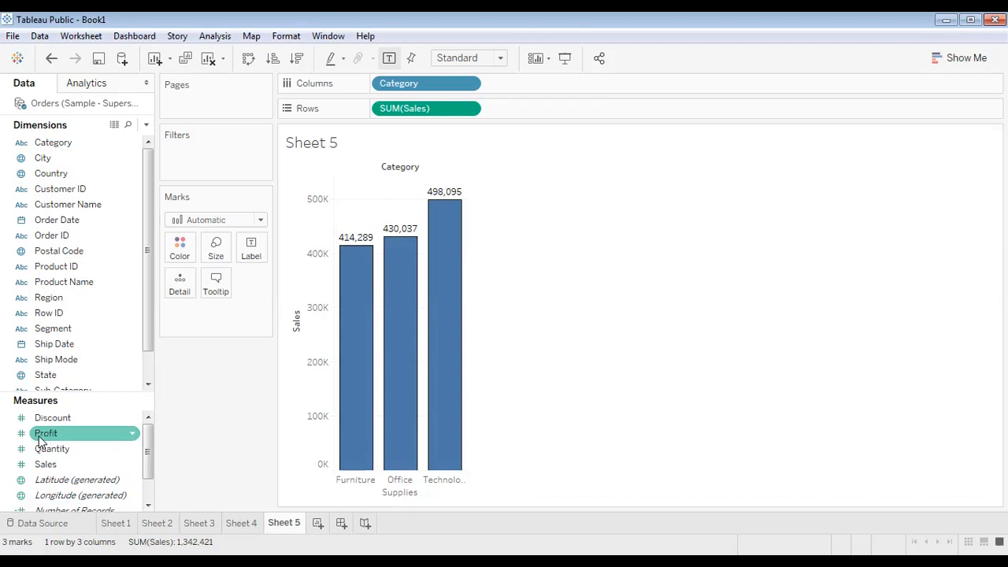
left_click_drag(39, 438, 213, 264)
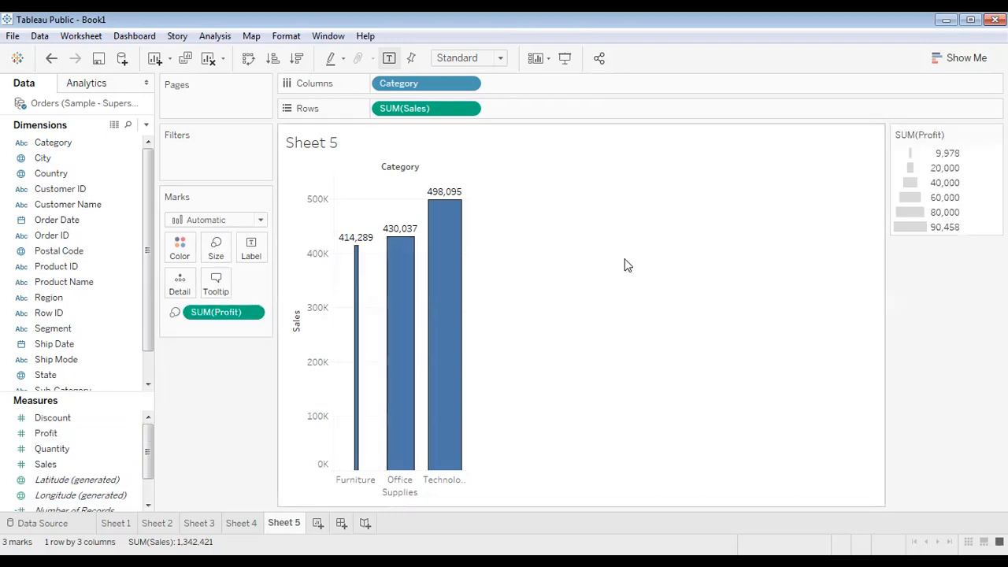
Check the options of the Profit size legend and the Profit and Sales details of the Furniture bar.
mouse_move(357, 323)
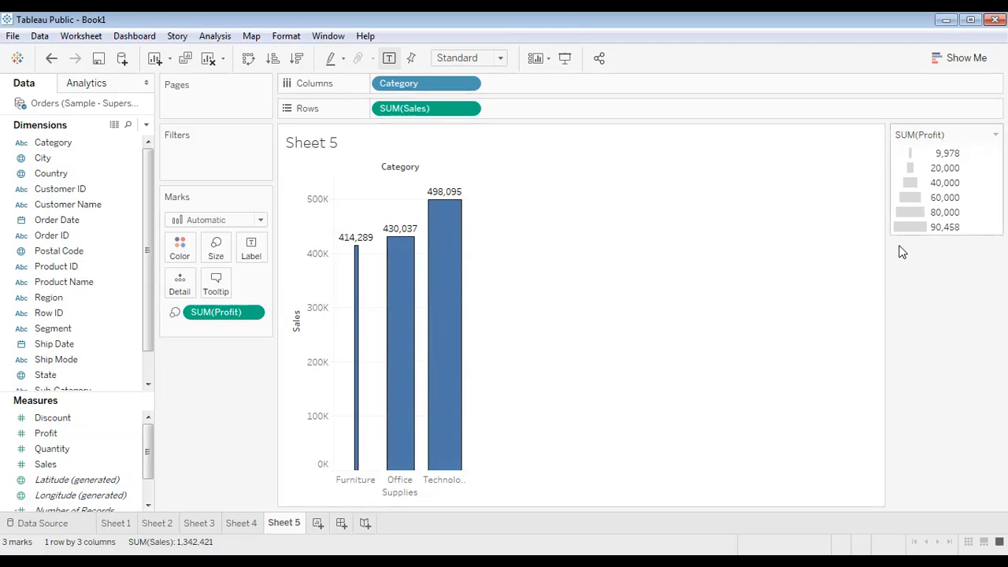
left_click(995, 135)
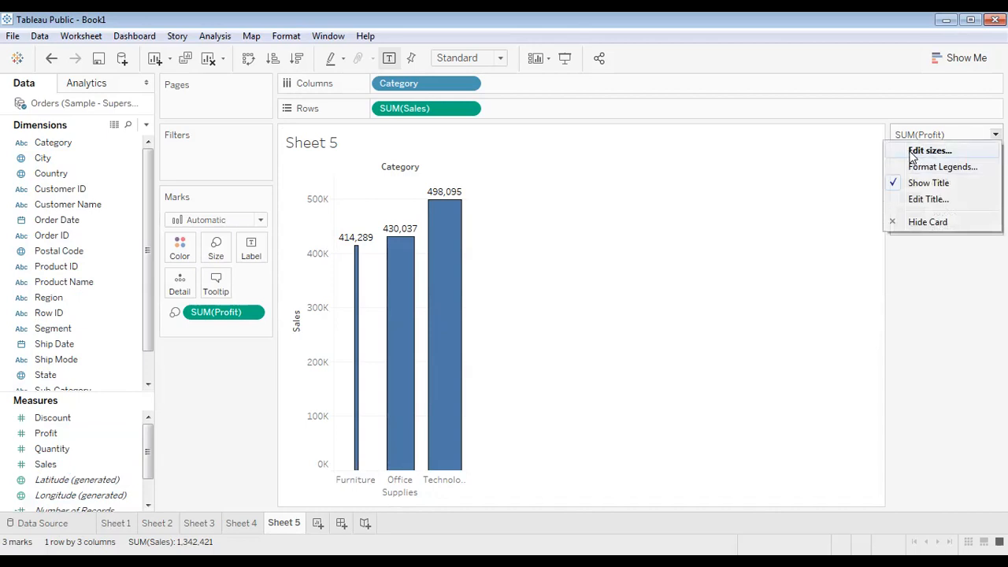
left_click(948, 316)
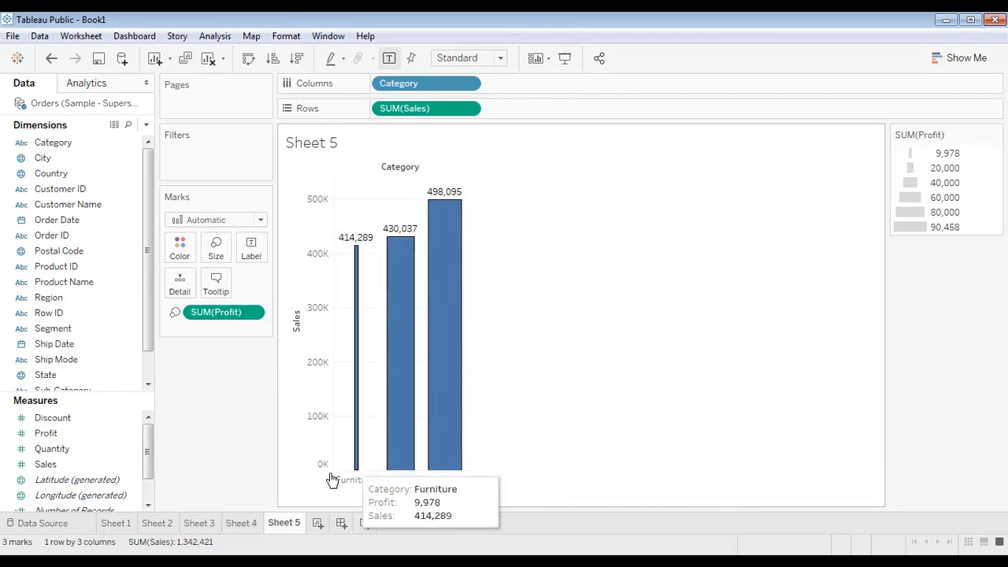
mouse_move(355, 303)
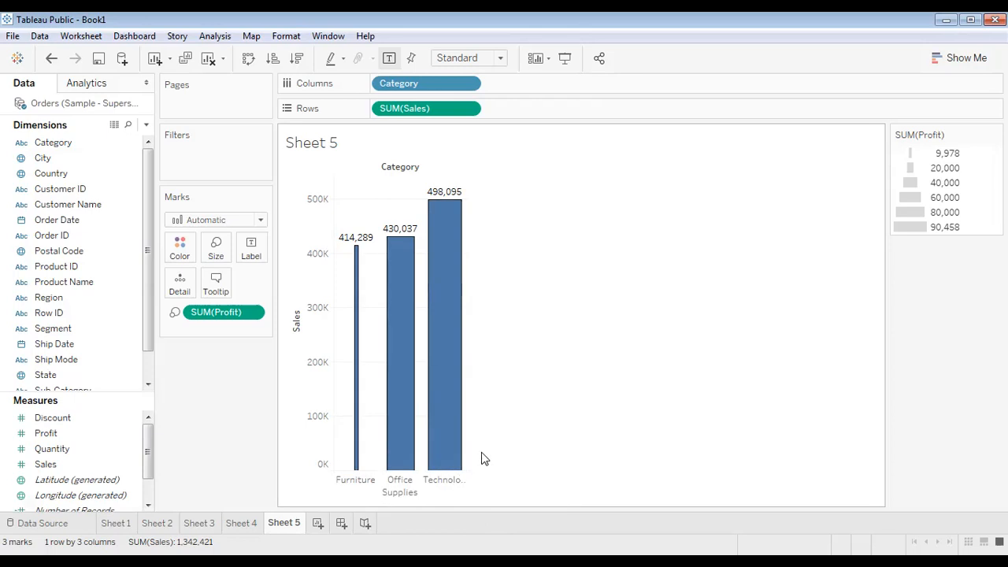
Fit the Category chart on Sheet 5 to the entire view and inspect the details of the Technology bar.
left_click(505, 57)
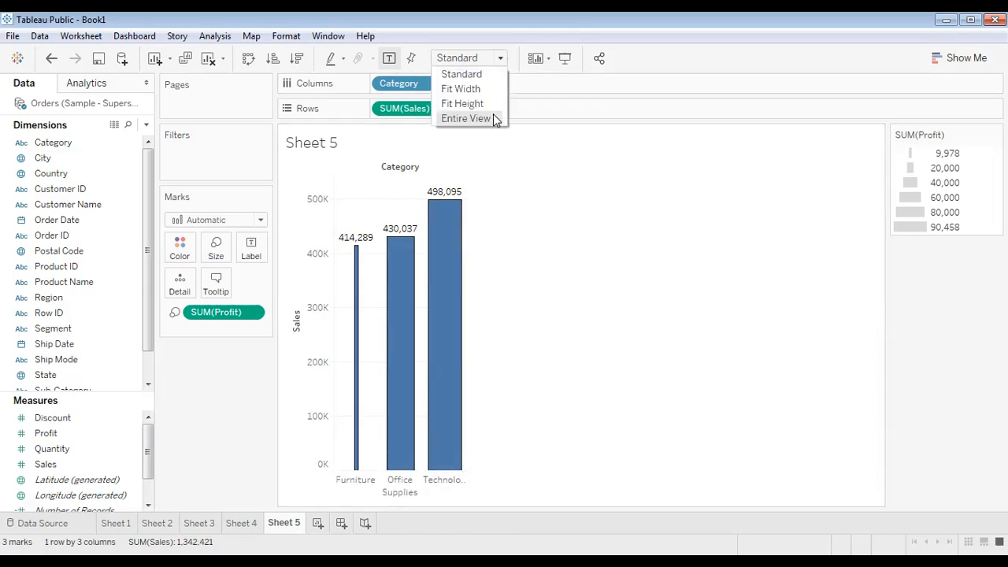
left_click(493, 116)
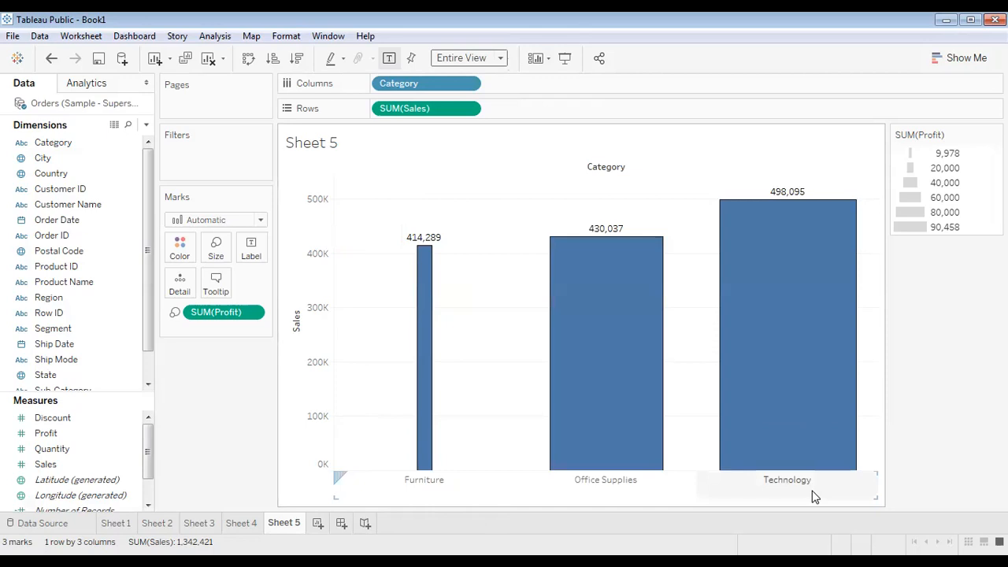
mouse_move(711, 315)
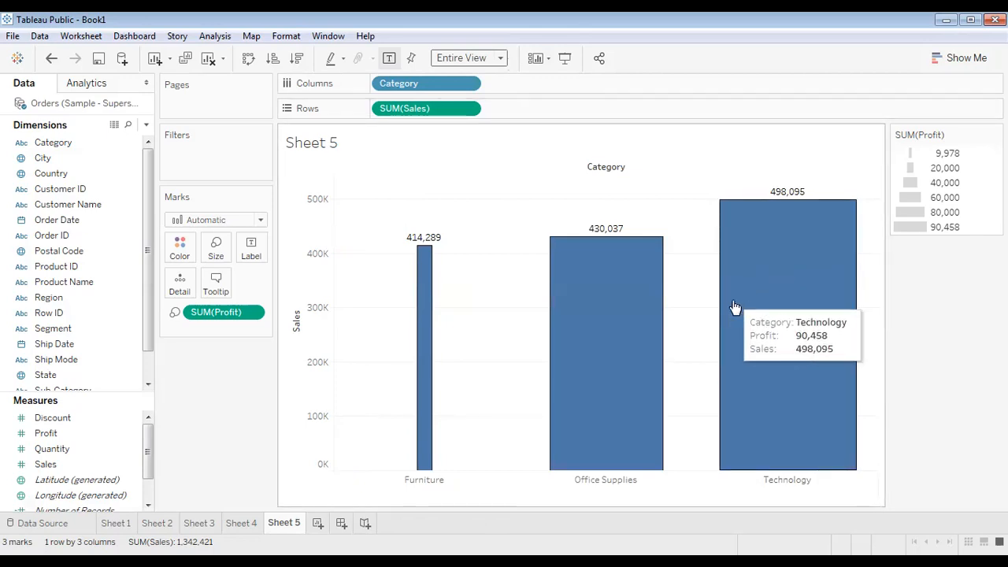
mouse_move(467, 292)
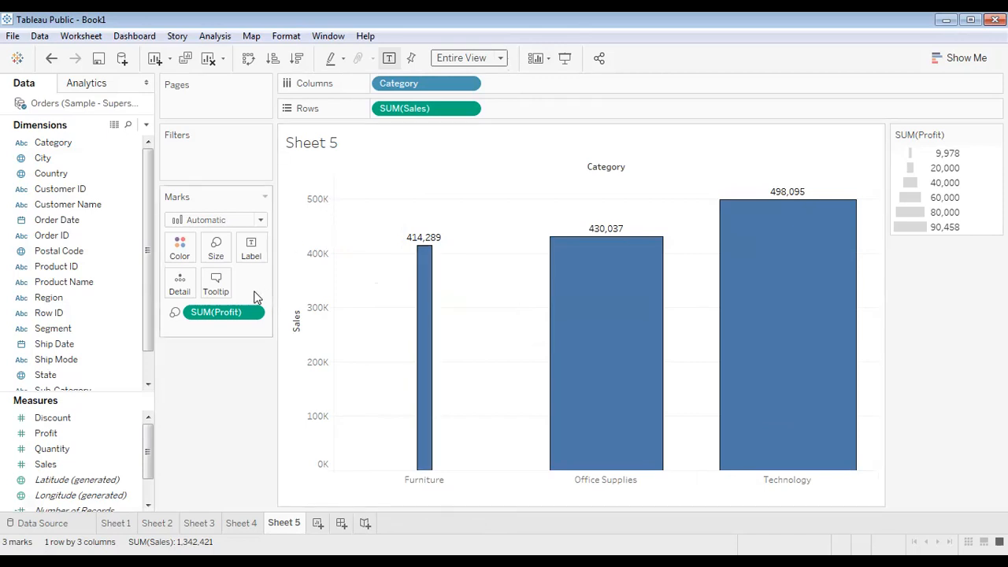
Try the mark size of the Category bars at its minimum, slightly wider, and close to its maximum.
left_click(227, 246)
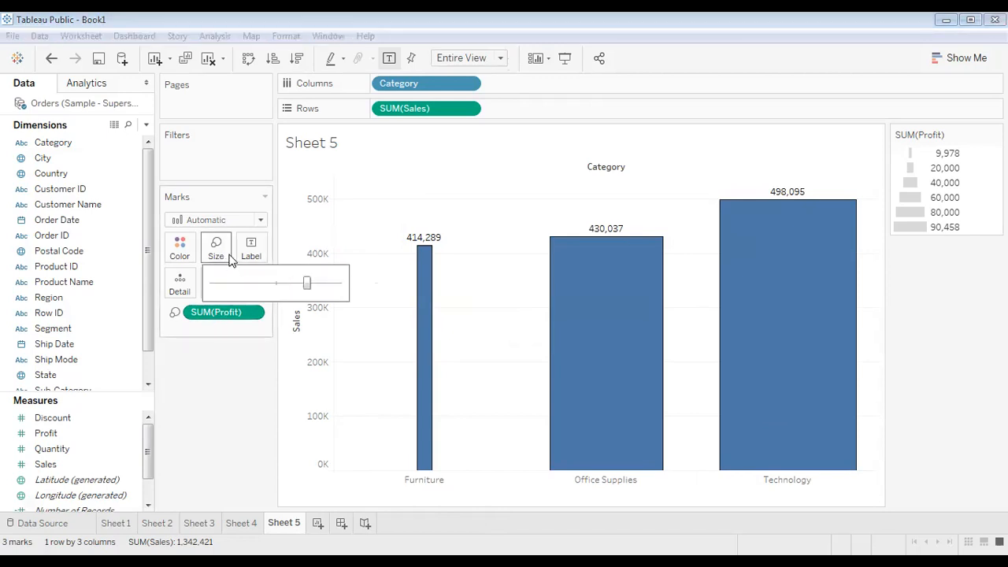
left_click(227, 247)
left_click(225, 247)
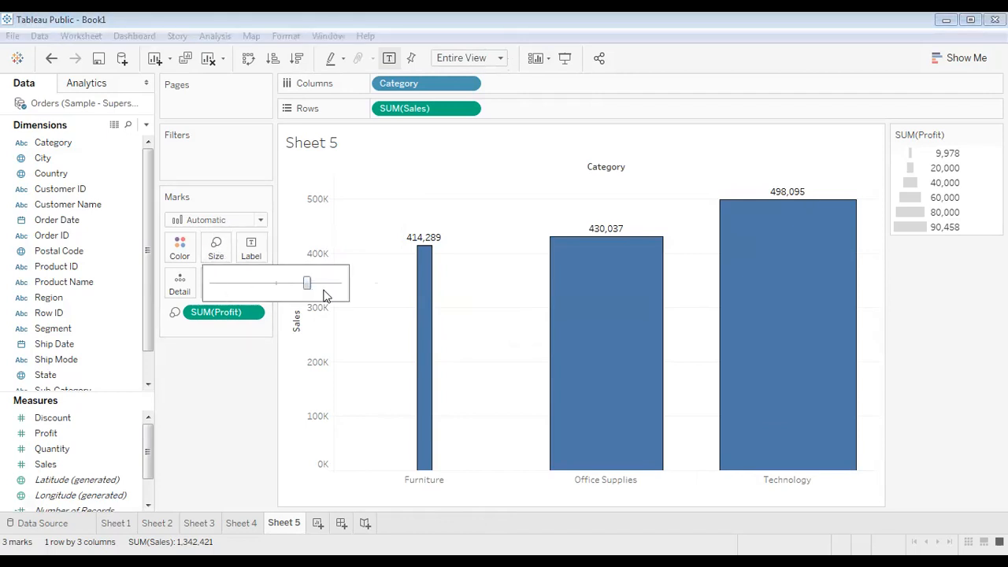
left_click_drag(309, 293, 214, 285)
mouse_move(632, 343)
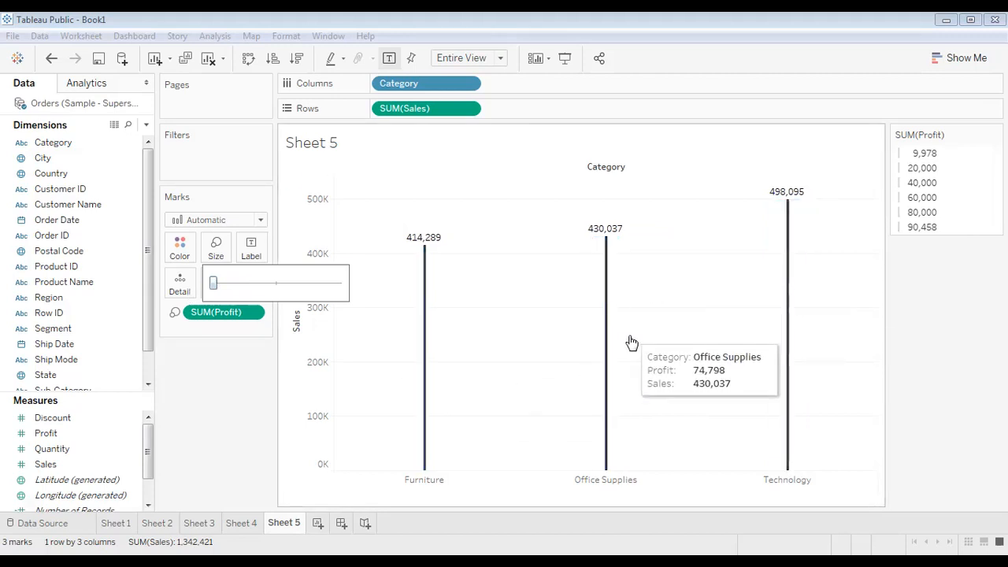
left_click_drag(211, 289, 220, 284)
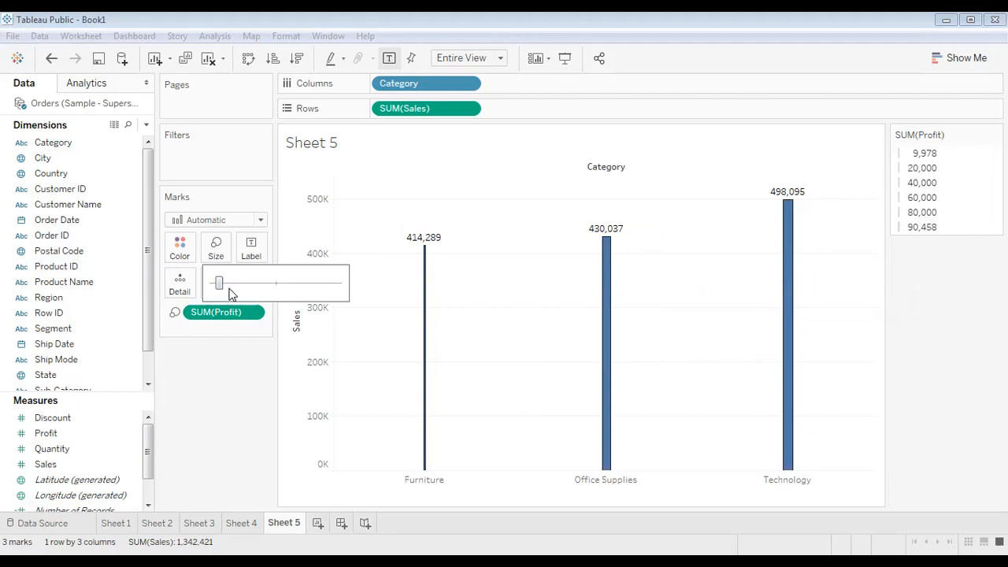
left_click_drag(226, 285, 333, 281)
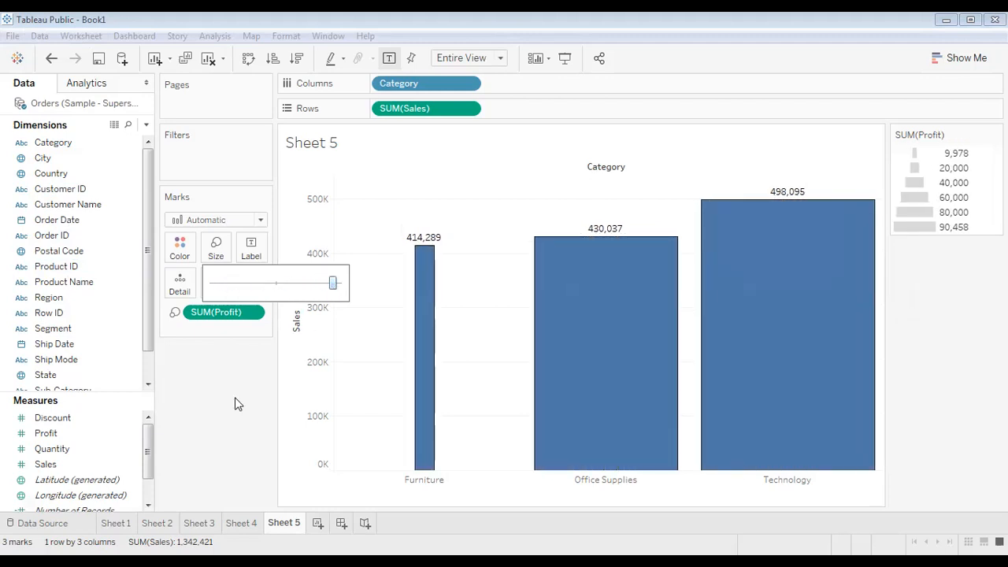
left_click(220, 323)
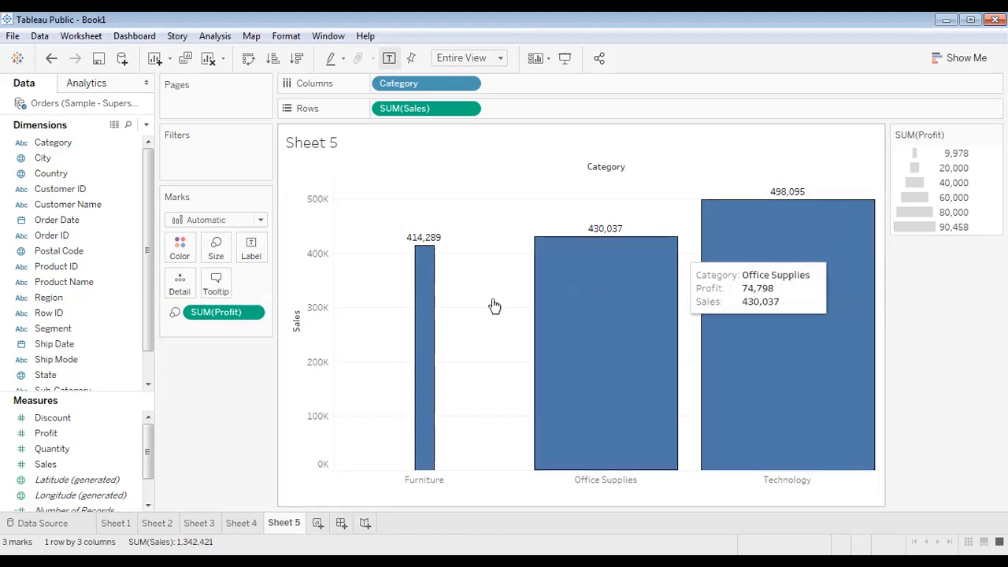
mouse_move(505, 394)
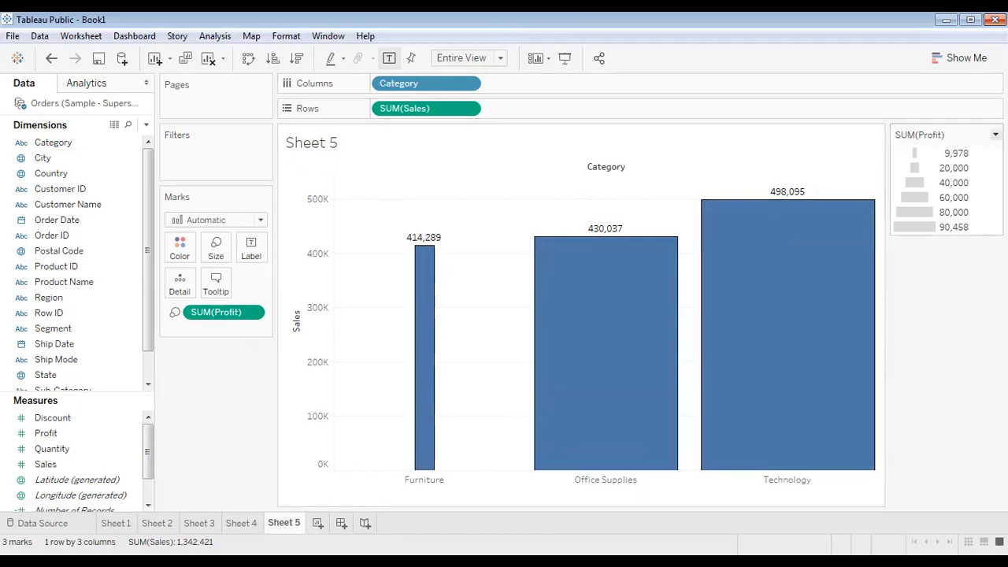
Edit the Profit sizes, trying the From zero and By range variations and finishing with Automatically.
left_click(995, 134)
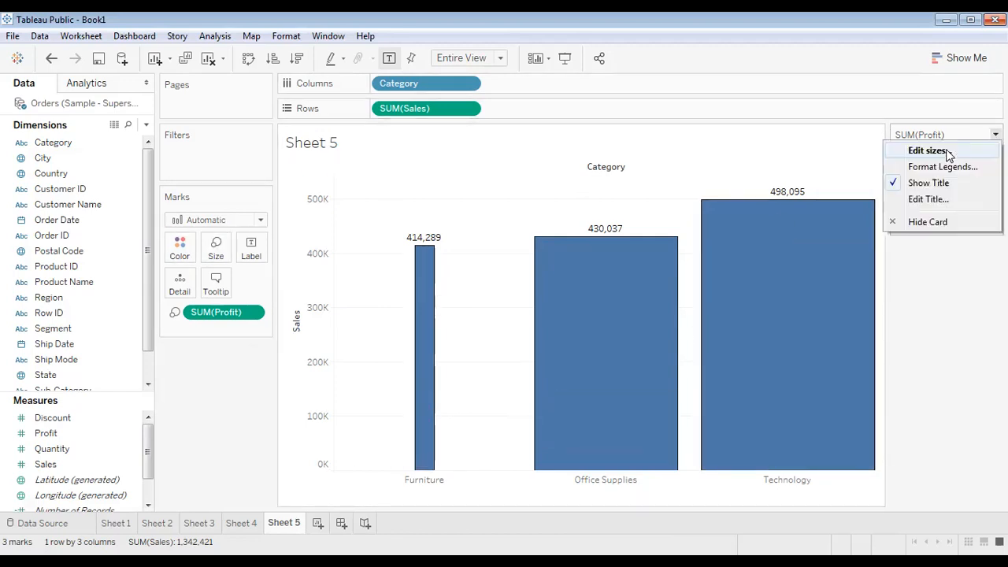
left_click(929, 150)
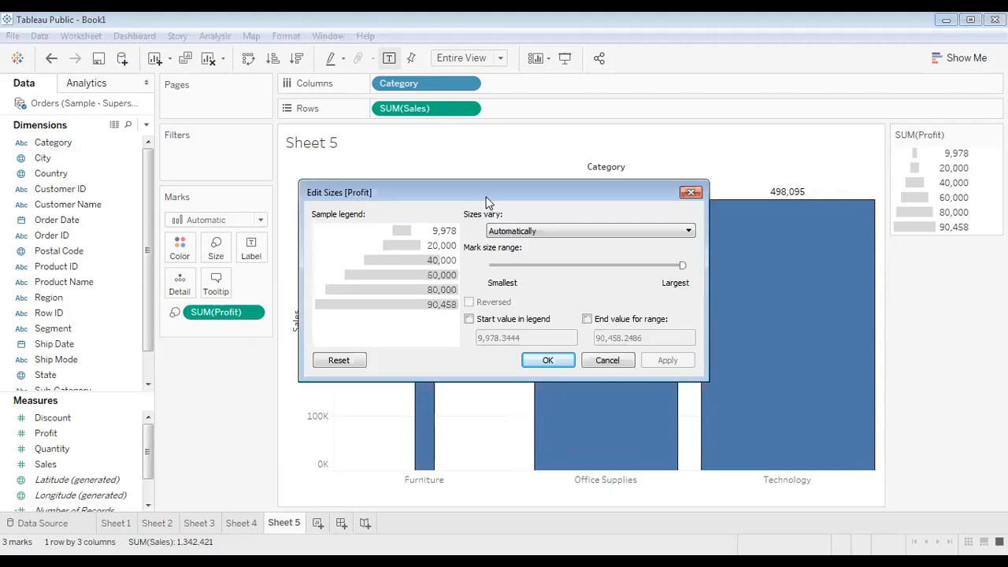
left_click_drag(486, 201, 222, 154)
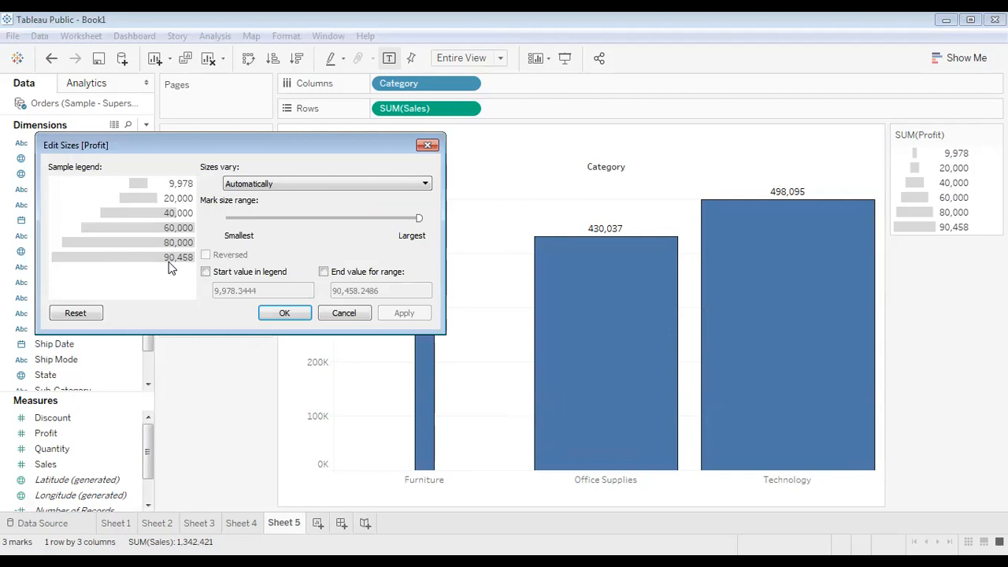
left_click(281, 186)
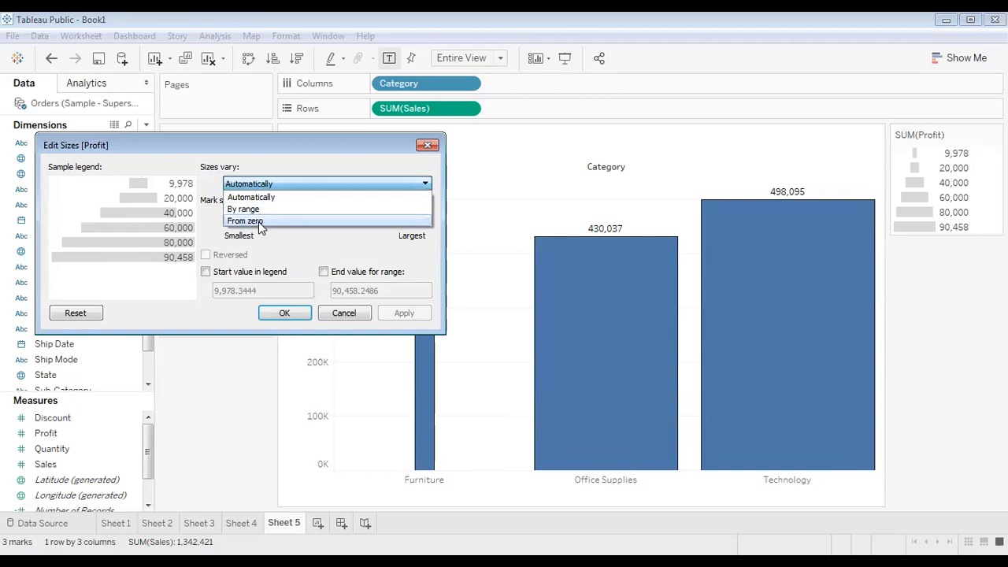
left_click(258, 222)
left_click(315, 185)
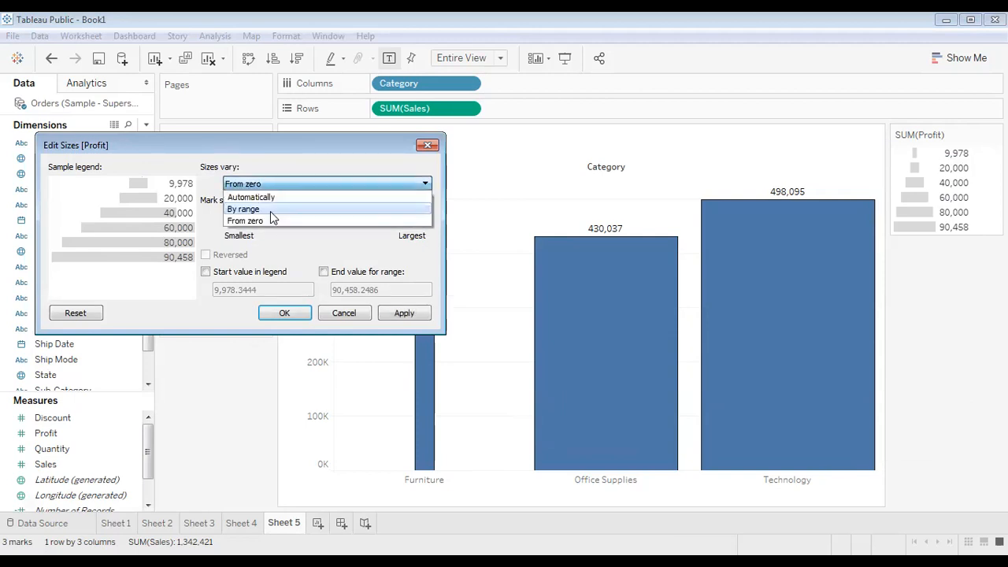
left_click(252, 209)
left_click(307, 184)
left_click(285, 196)
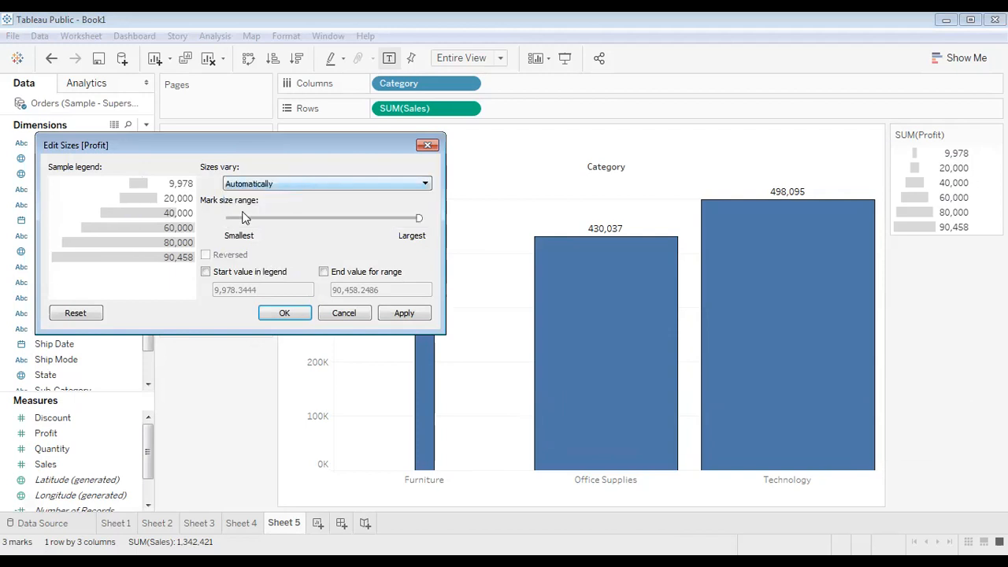
Try the smallest and largest mark size ranges for Profit, and reset the sizes to their defaults.
left_click_drag(420, 221, 233, 220)
left_click(419, 319)
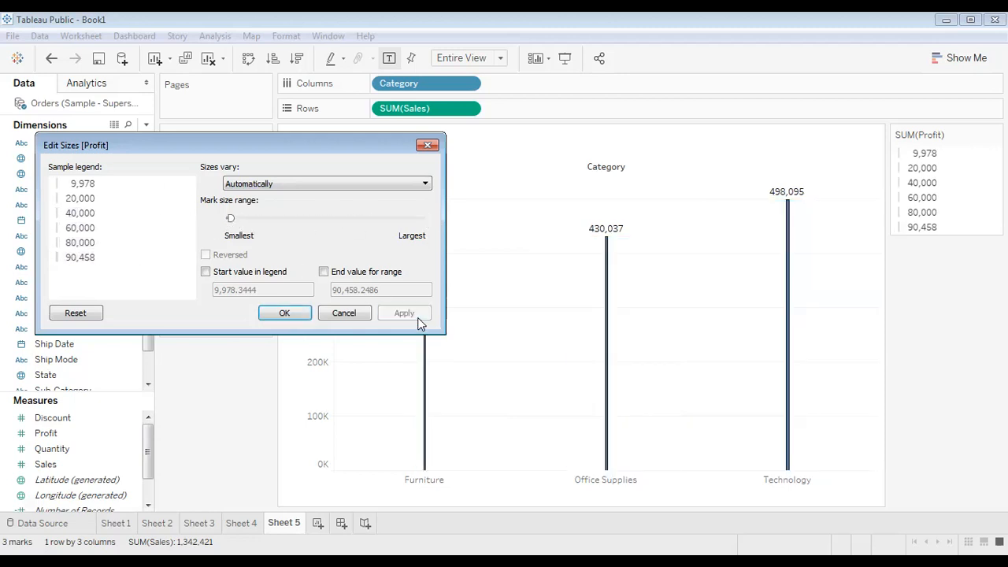
left_click_drag(232, 218, 441, 220)
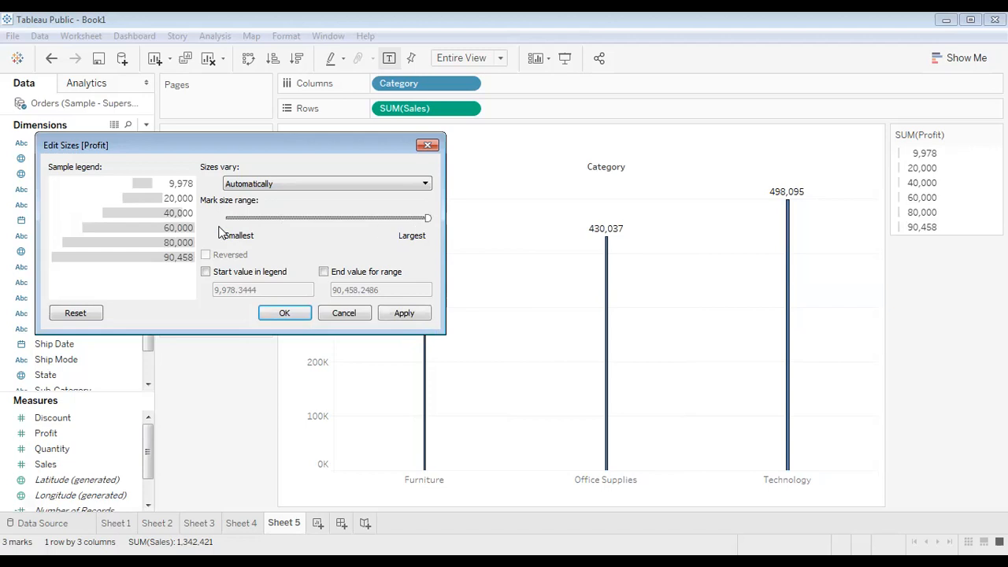
left_click(245, 275)
left_click(260, 275)
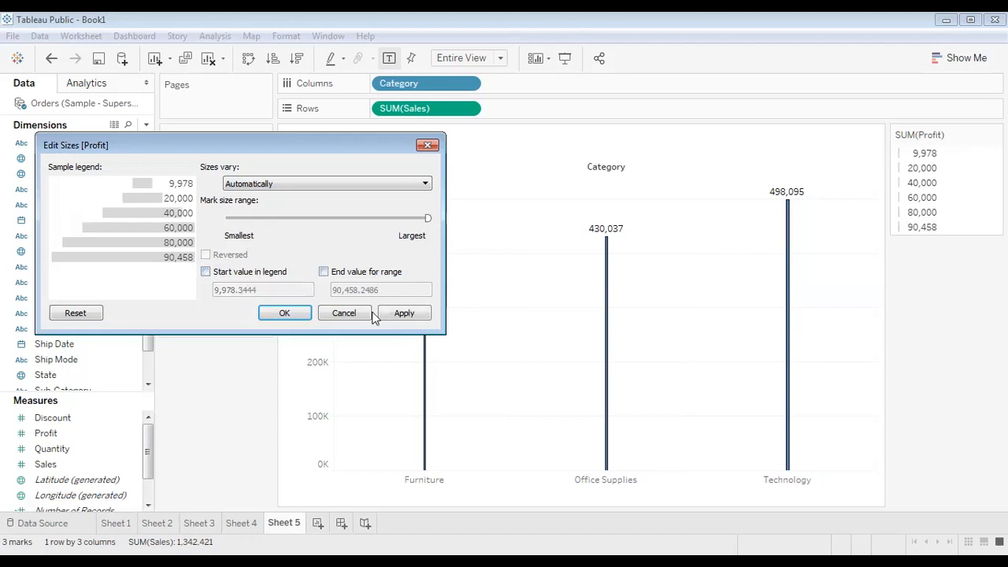
left_click(77, 314)
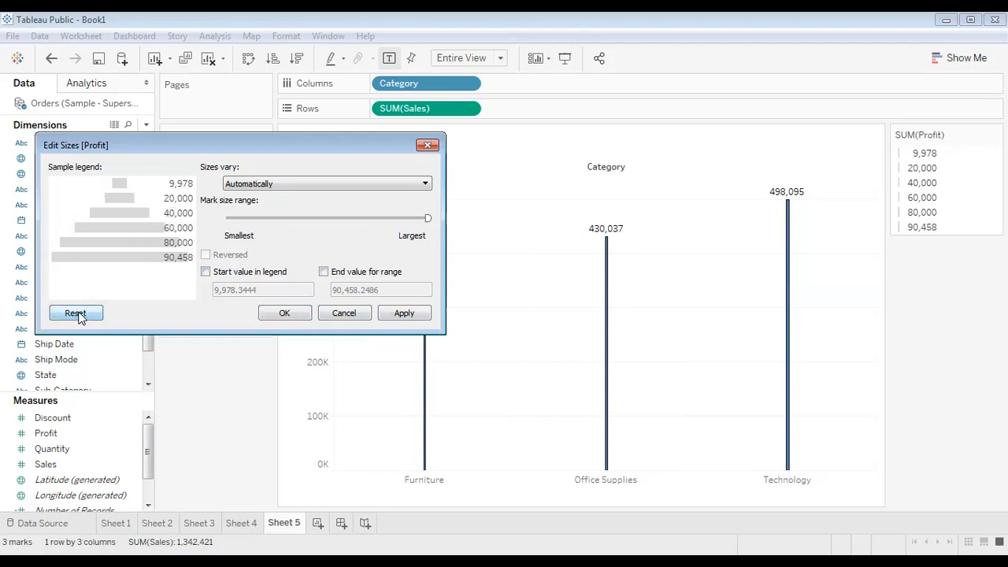
left_click(344, 313)
View the legend formatting options and compare Profit and Sales for the Technology and Furniture bars.
left_click(995, 134)
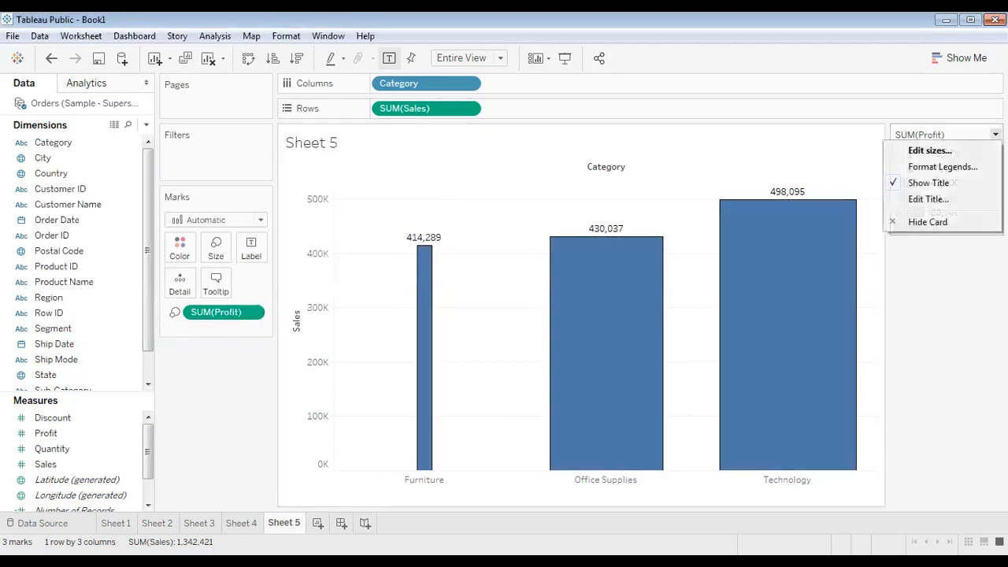
left_click(970, 169)
left_click(145, 83)
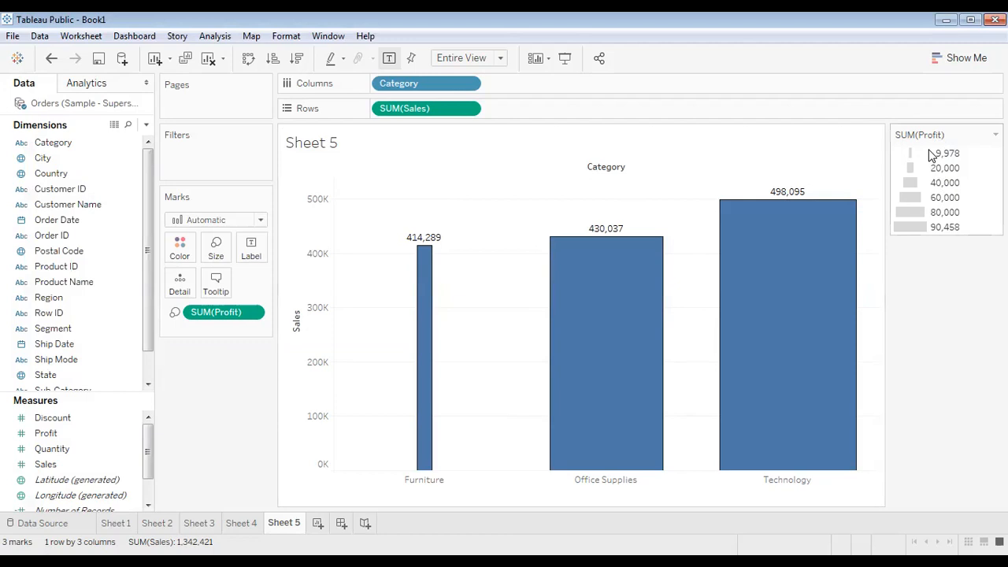
mouse_move(713, 267)
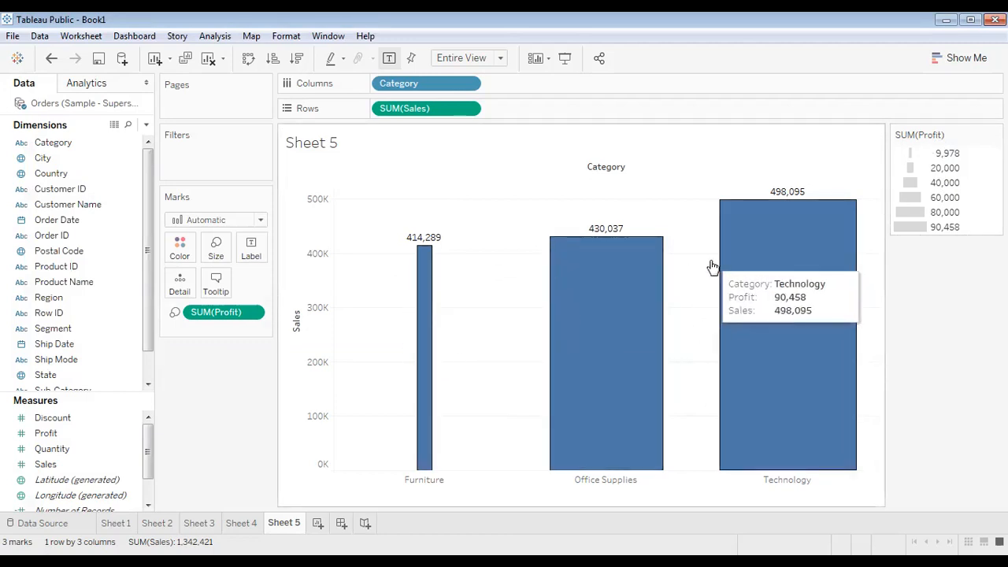
mouse_move(422, 256)
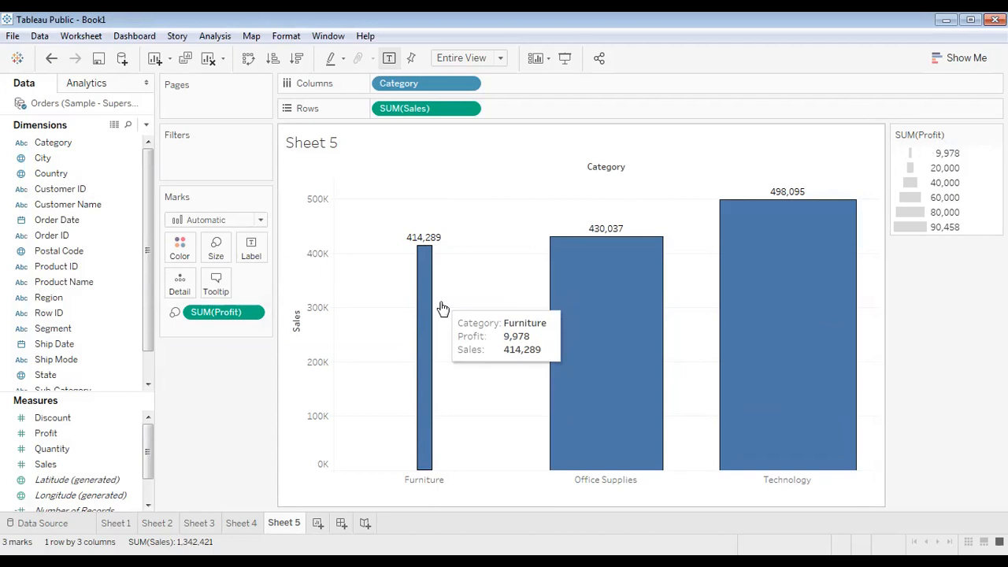
mouse_move(850, 365)
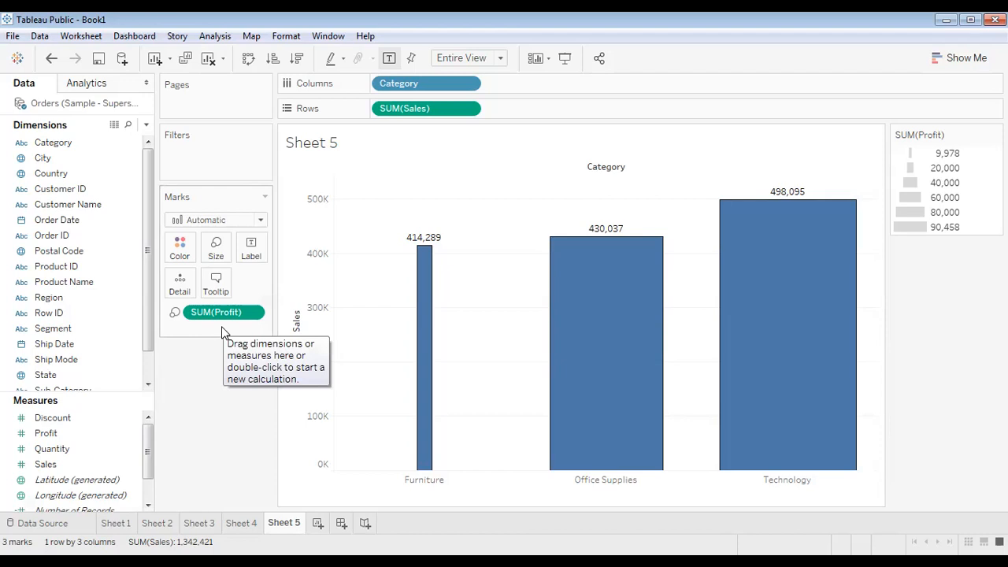
Color the category bars by Profit, and remove Profit from both the color and size encodings.
left_click(57, 220)
left_click_drag(45, 434, 179, 249)
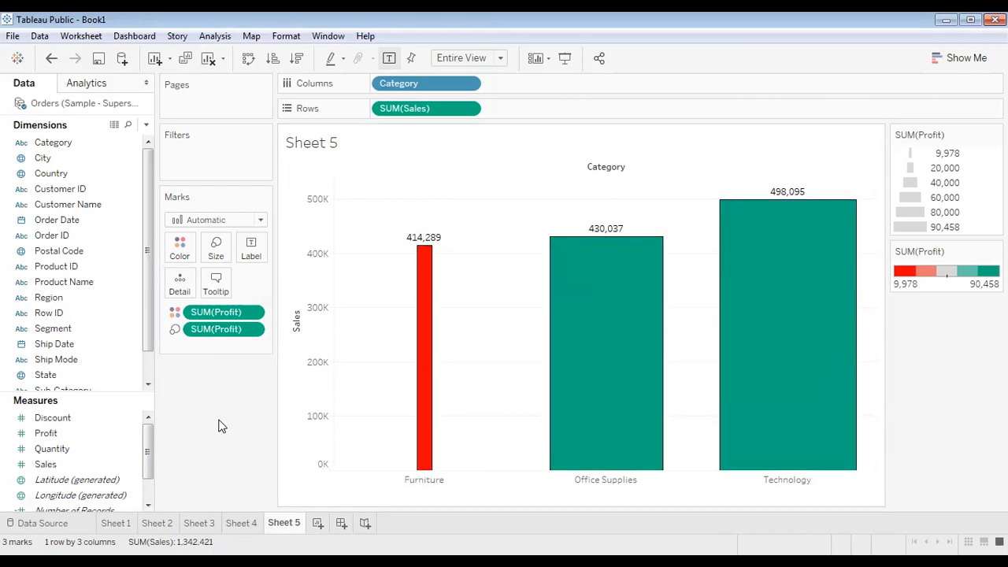
left_click_drag(214, 329, 222, 375)
left_click_drag(232, 322, 235, 428)
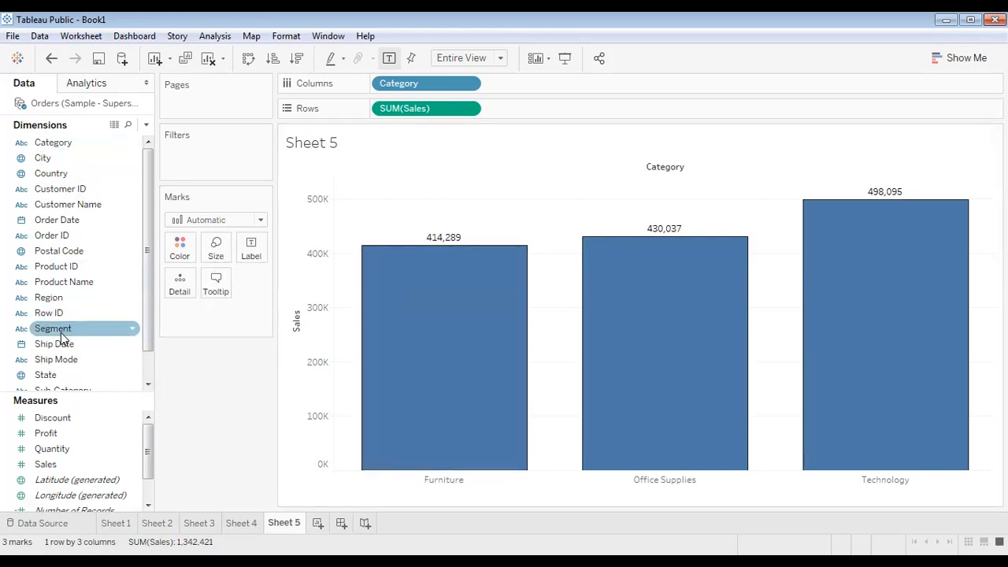
Size the category bars by Segment, and remove Segment from the marks again.
left_click_drag(63, 337, 212, 255)
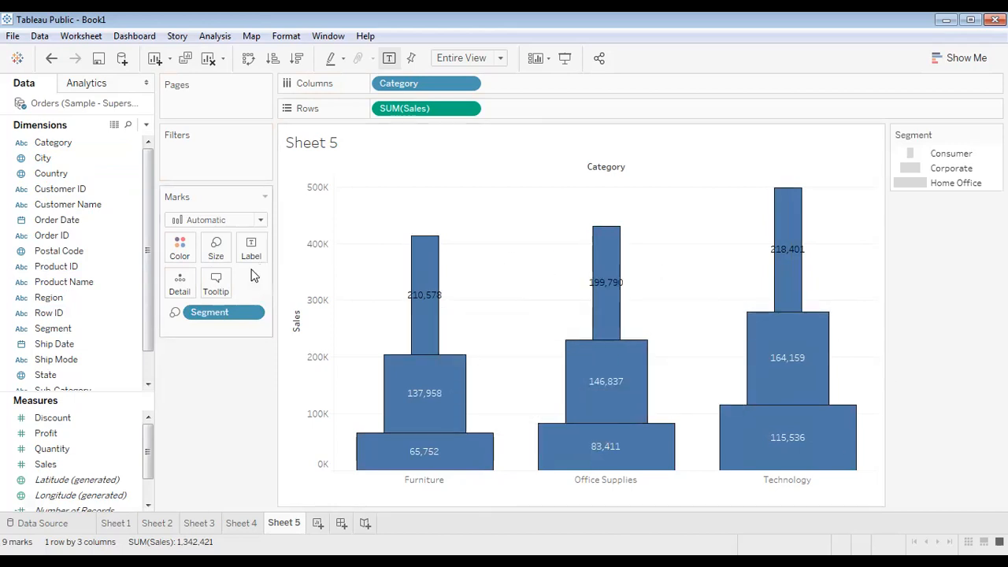
left_click_drag(213, 322, 89, 218)
Size the category bars by Sub-Category and inspect the resulting segments and legend.
scroll(81, 279, "down", 2)
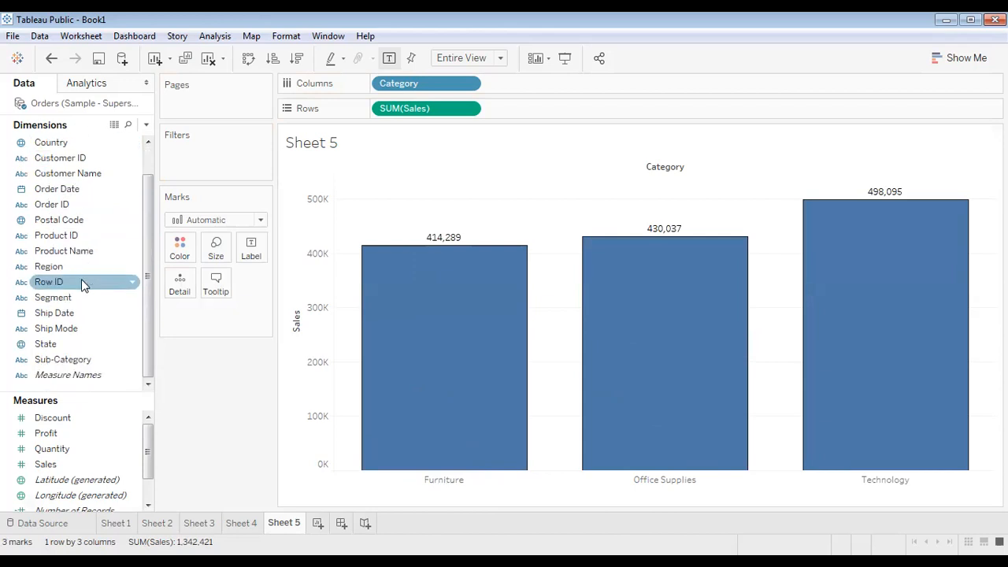
left_click_drag(79, 364, 216, 256)
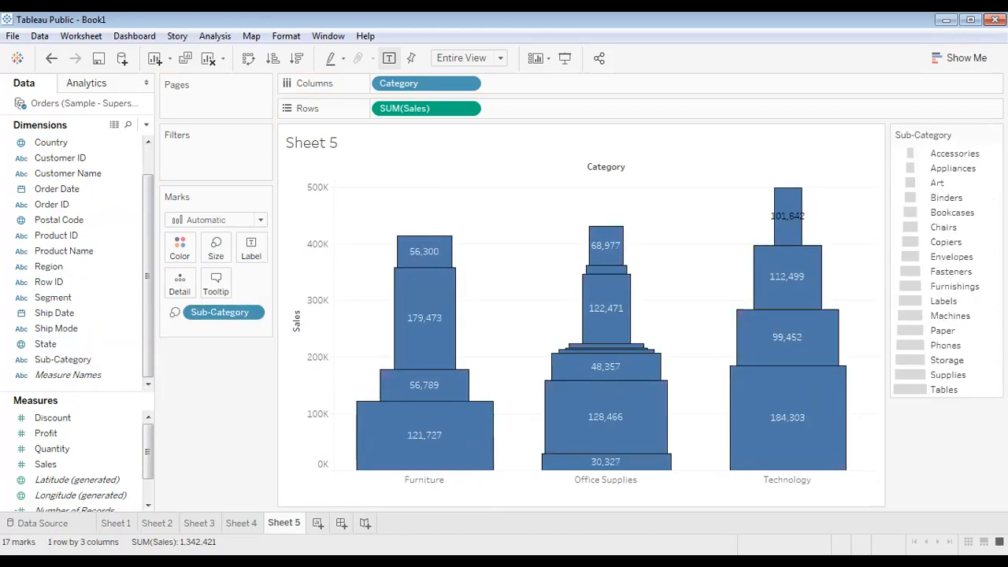
mouse_move(951, 157)
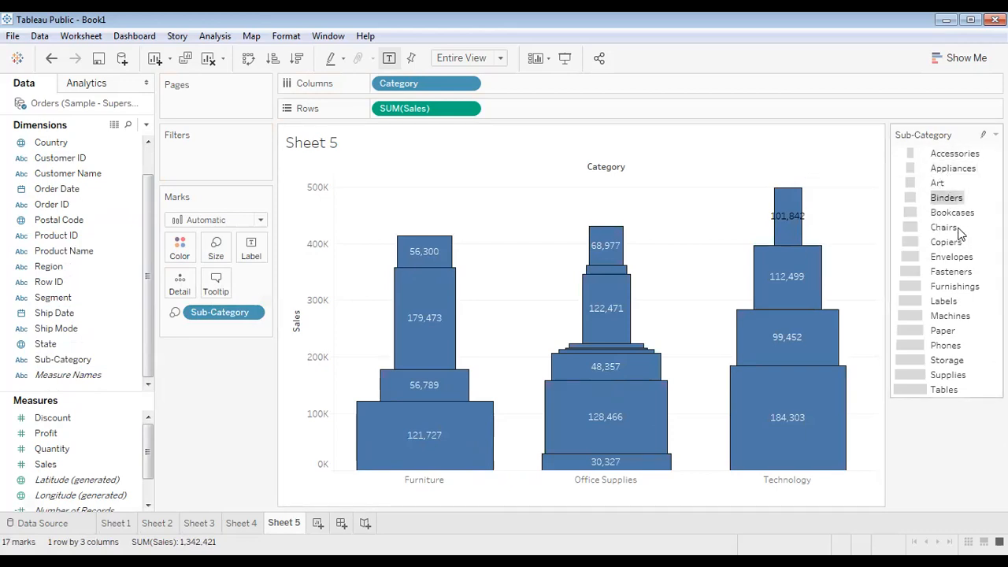
mouse_move(782, 201)
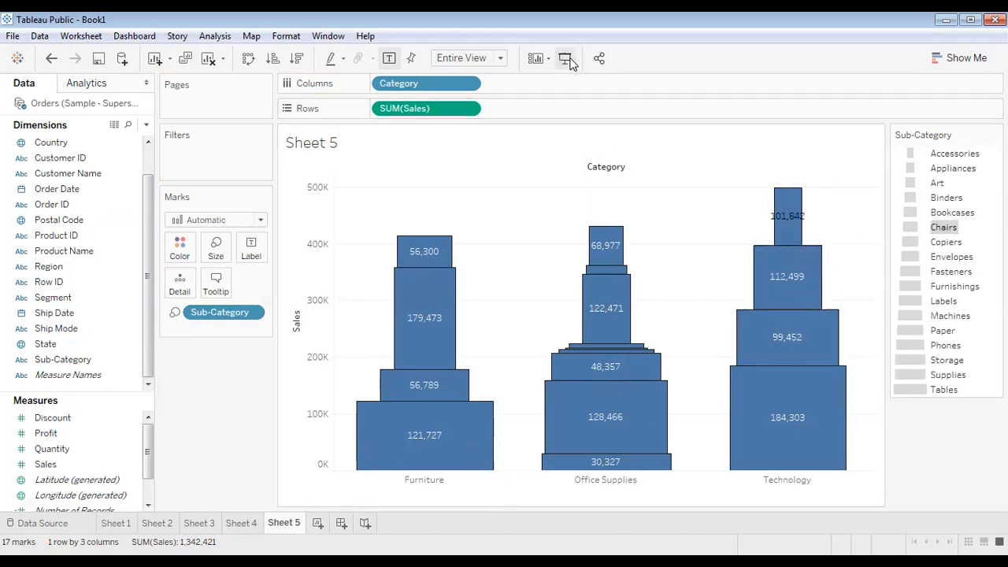
mouse_move(869, 418)
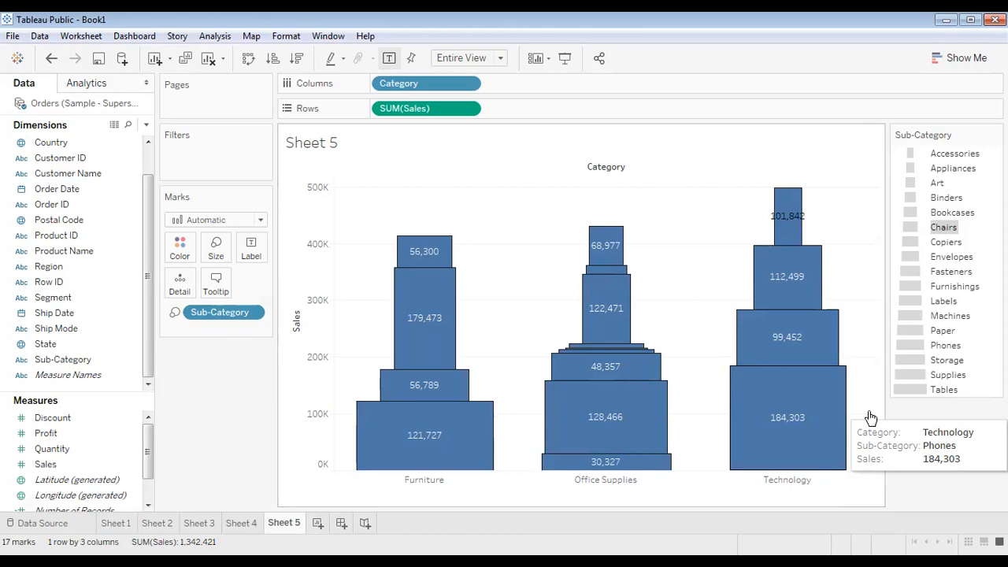
left_click(935, 57)
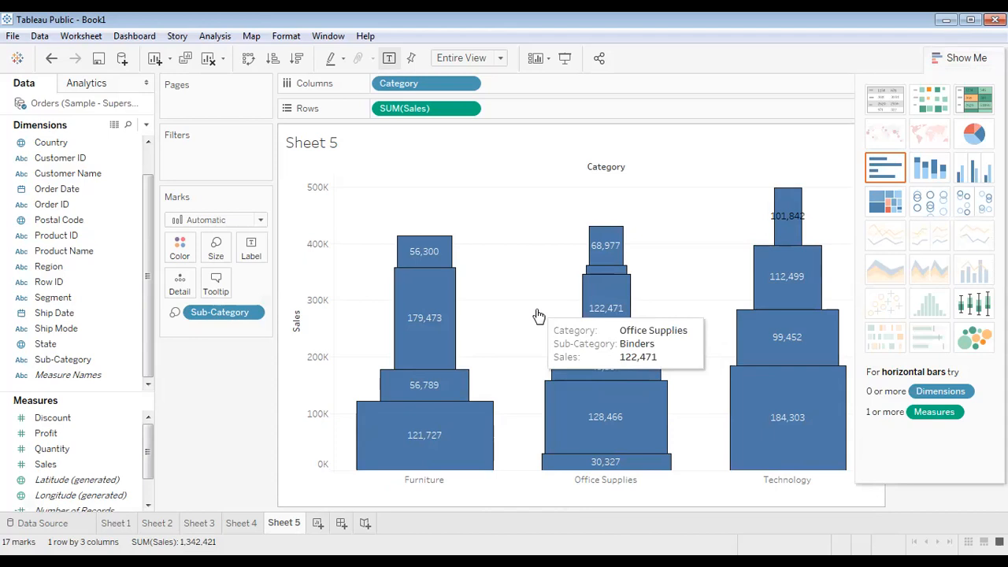
left_click(961, 59)
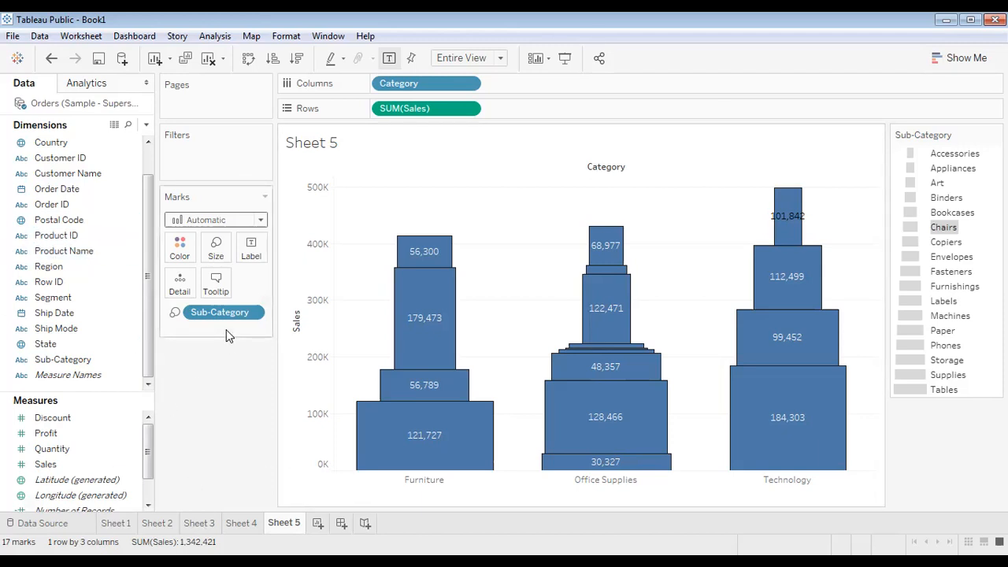
Reduce the overall mark size on Sheet 5 to just below the midpoint of its range.
left_click(216, 249)
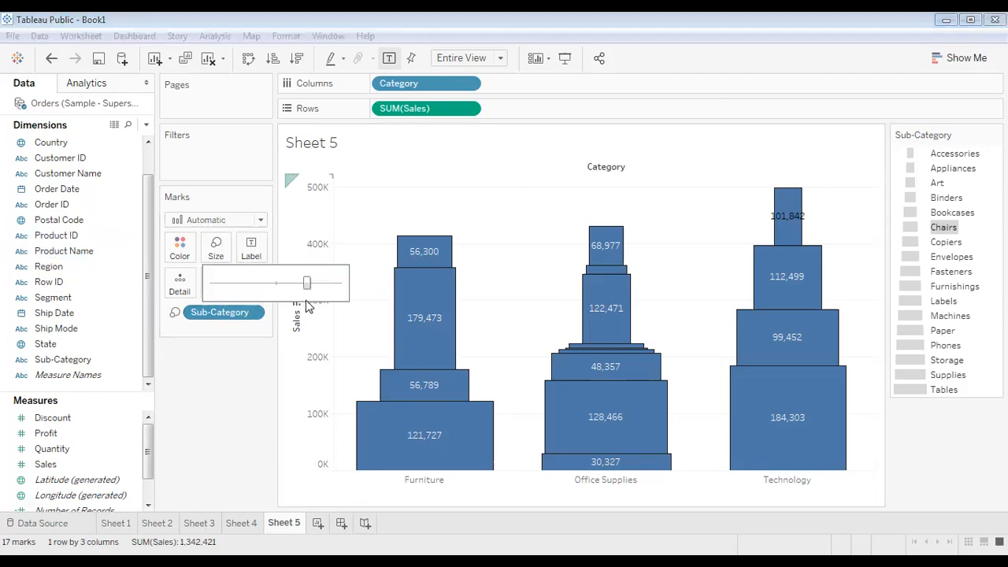
mouse_move(275, 290)
left_mouse_down()
mouse_move(256, 291)
mouse_move(299, 292)
mouse_move(269, 294)
left_mouse_up()
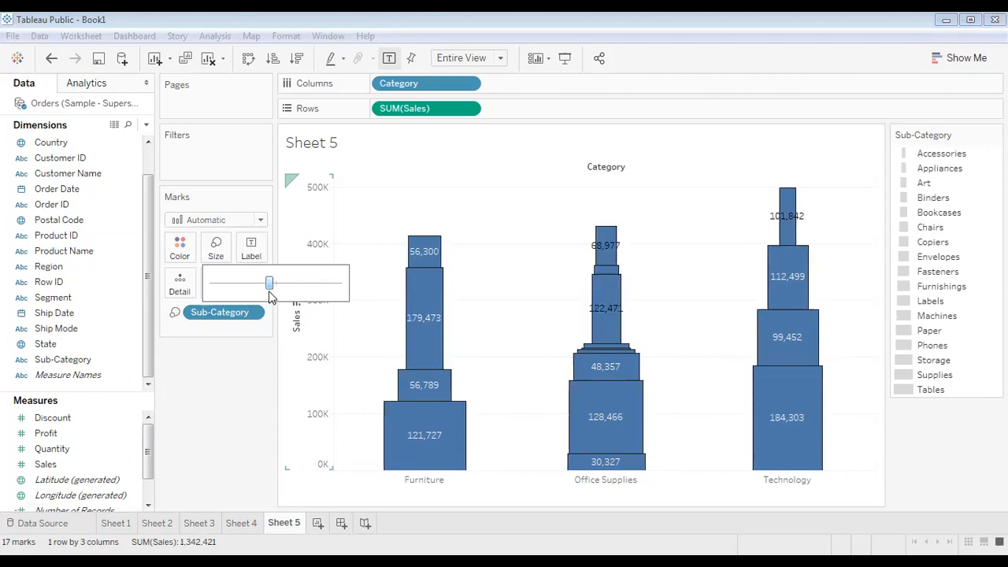
left_click(951, 456)
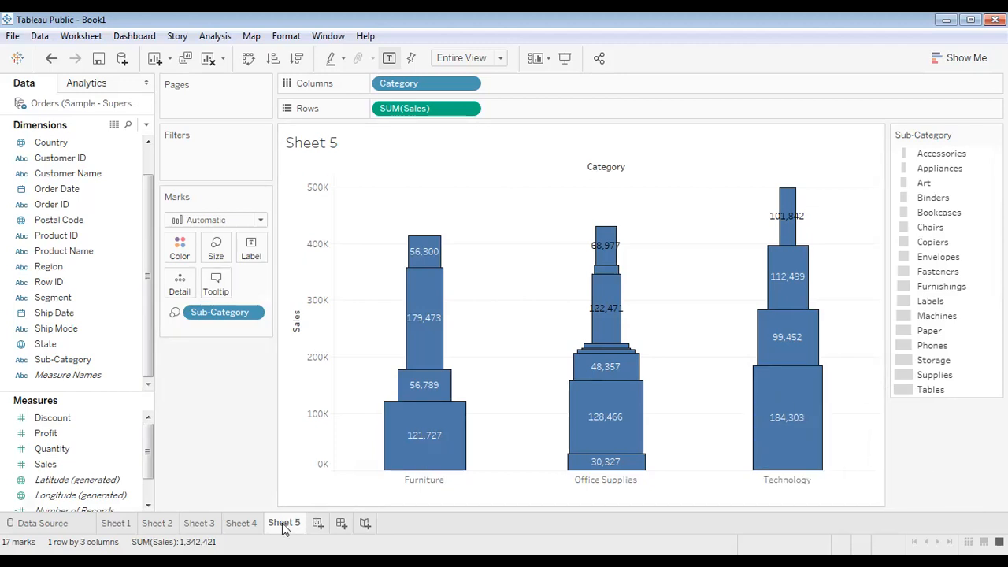
left_click(222, 255)
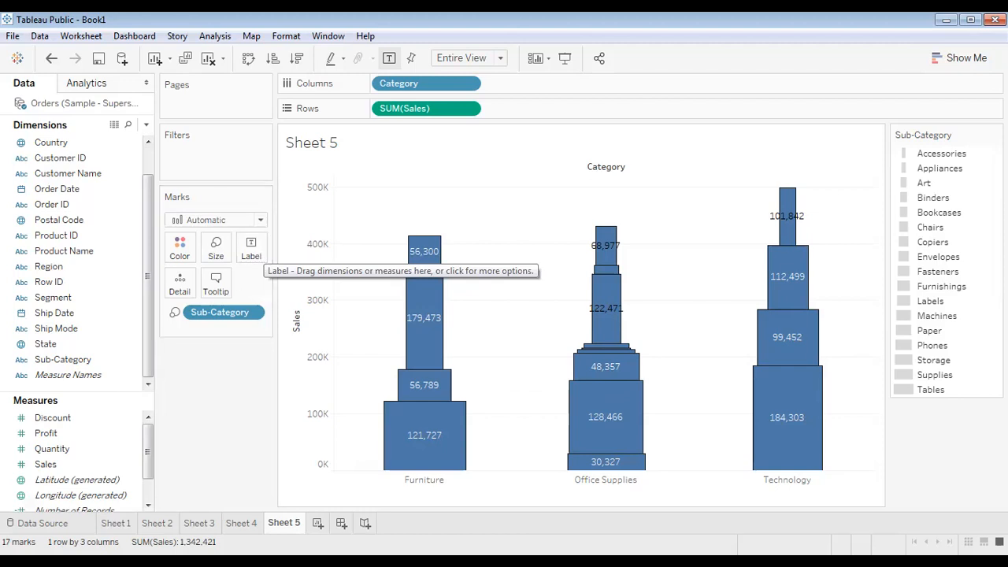
Open Sheet 4 and examine the Profit and Sales details of its category bars.
left_click(236, 525)
mouse_move(347, 317)
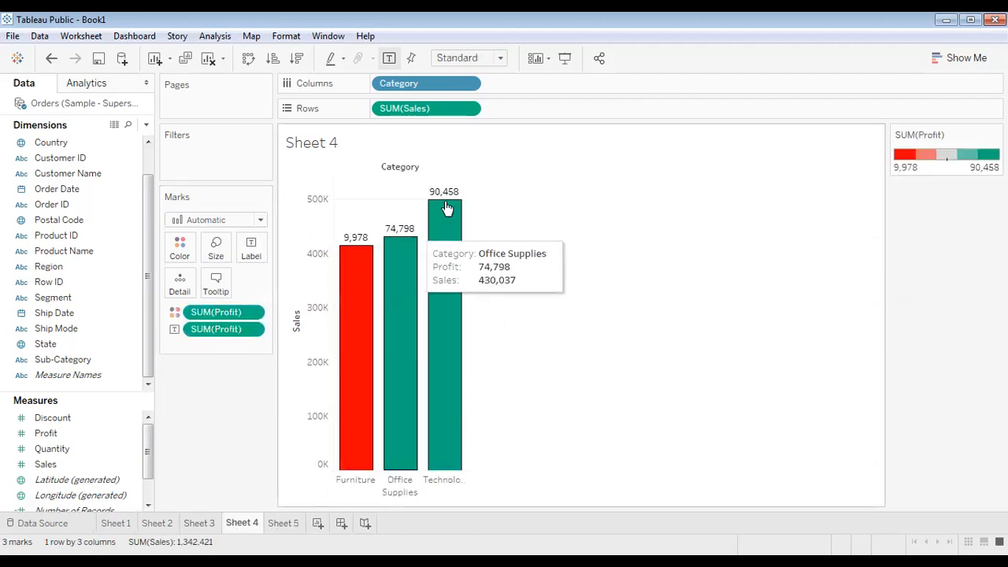
mouse_move(445, 216)
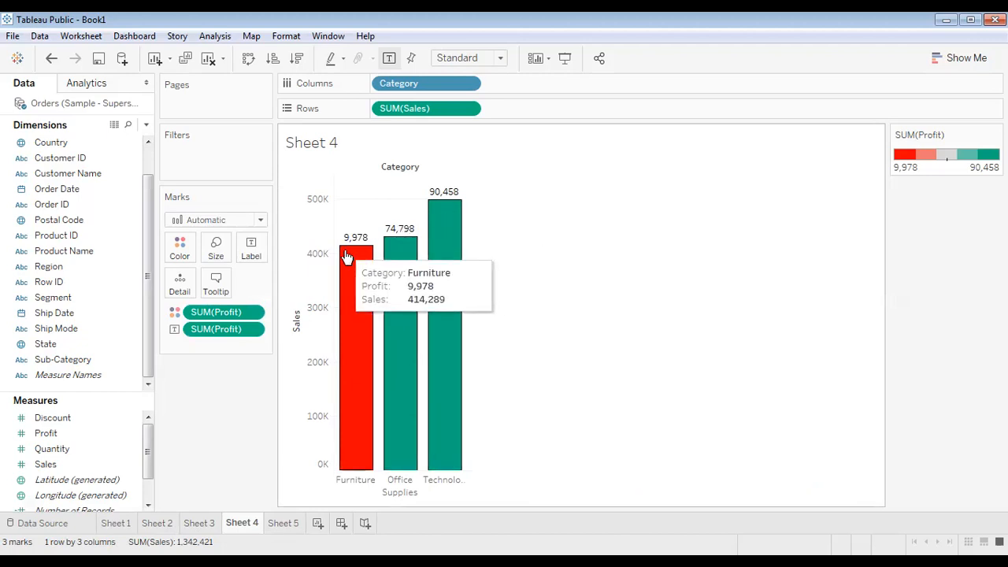
mouse_move(344, 244)
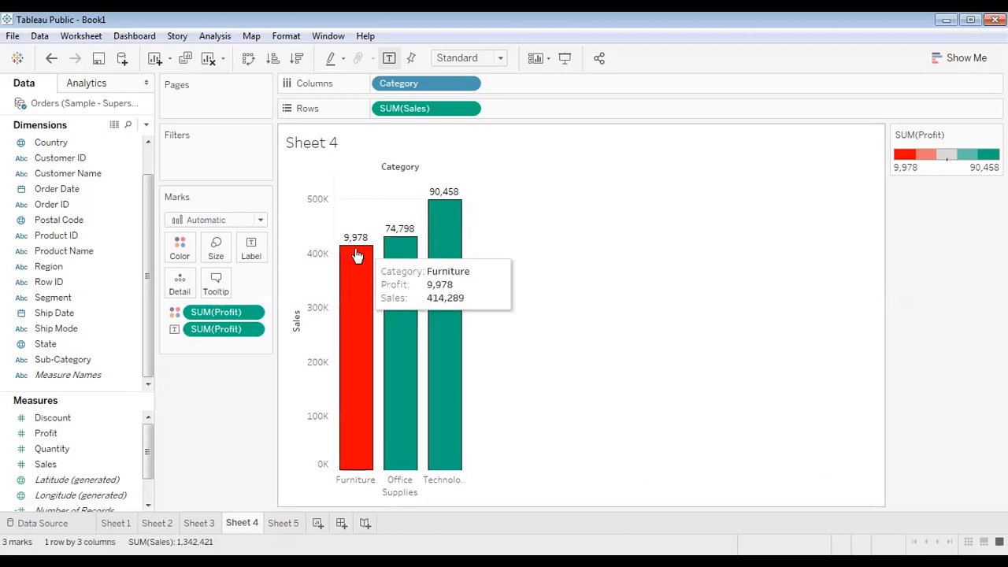
mouse_move(433, 242)
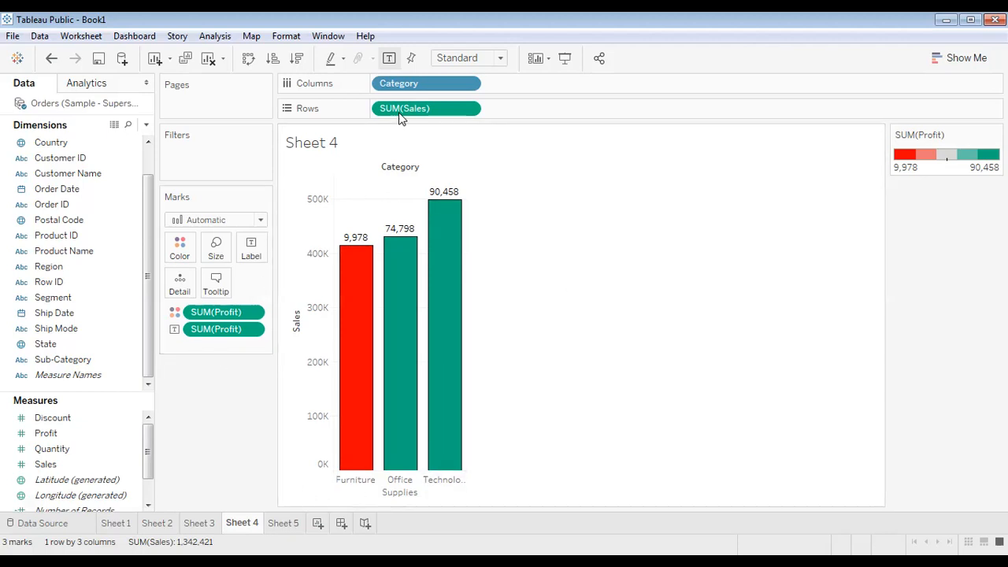
Hide the mark labels on Sheet 4 and show them again.
left_click(389, 58)
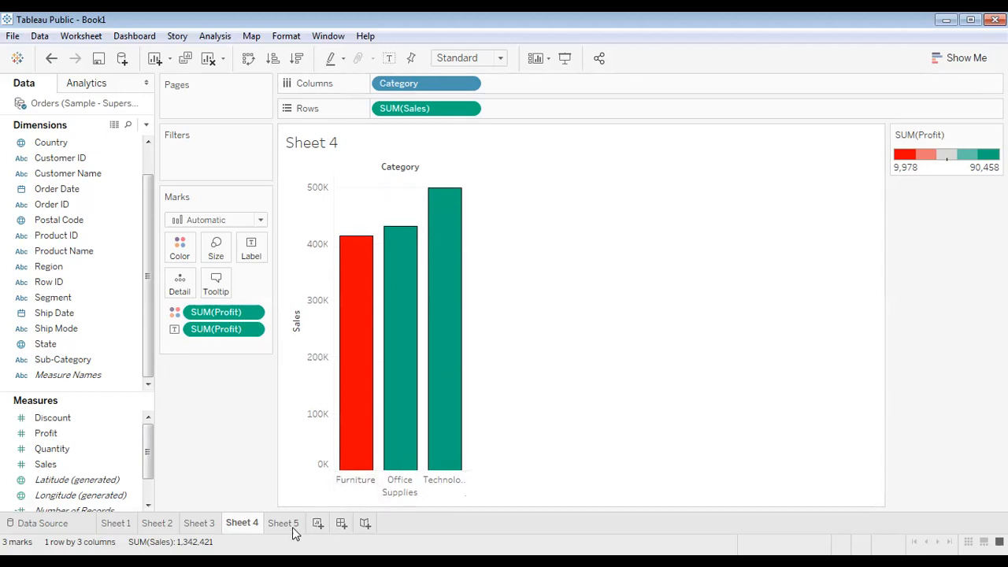
left_click(389, 58)
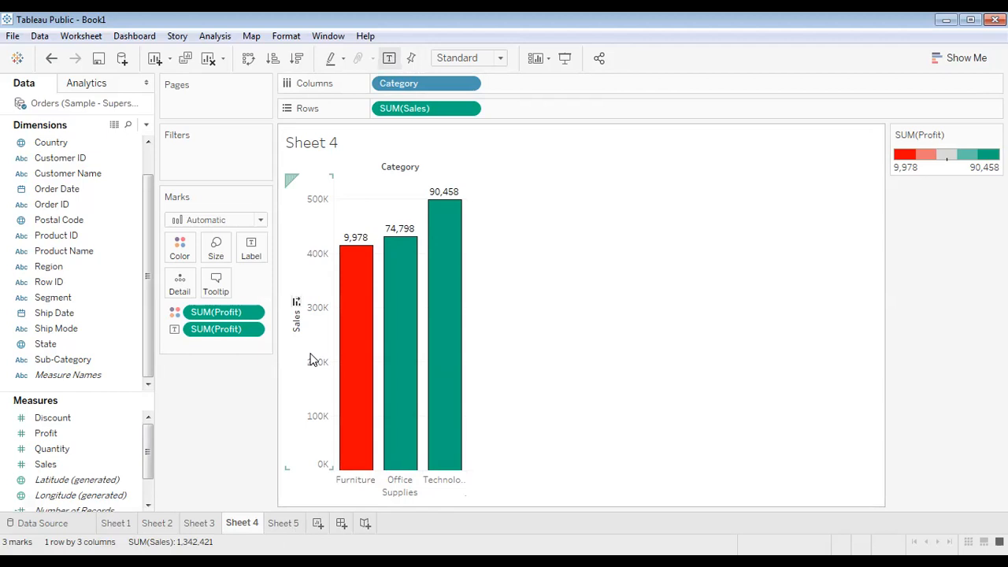
Compare with Sheet 5, then return to Sheet 4 and add Profit to the rows after Sales.
left_click(282, 523)
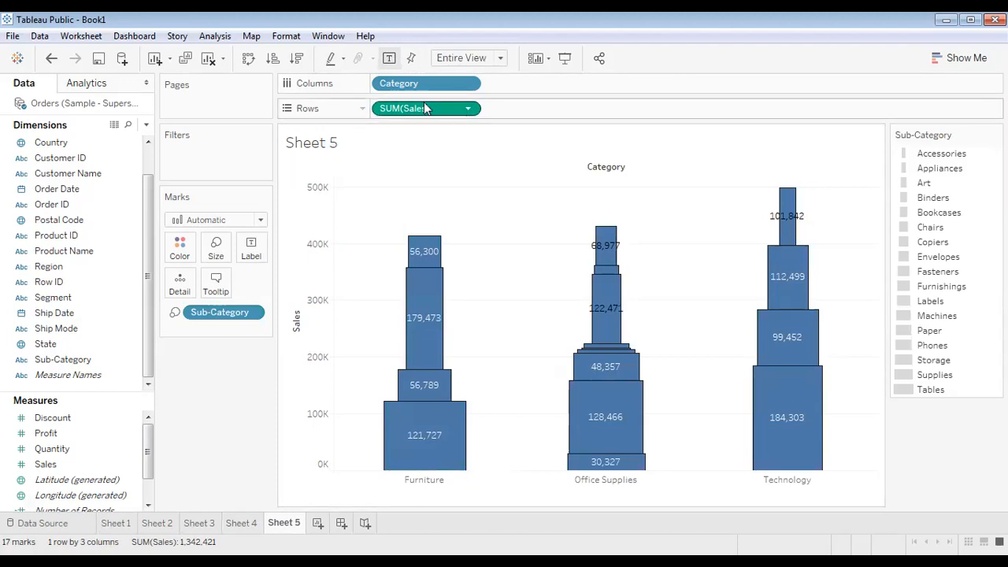
left_click(243, 524)
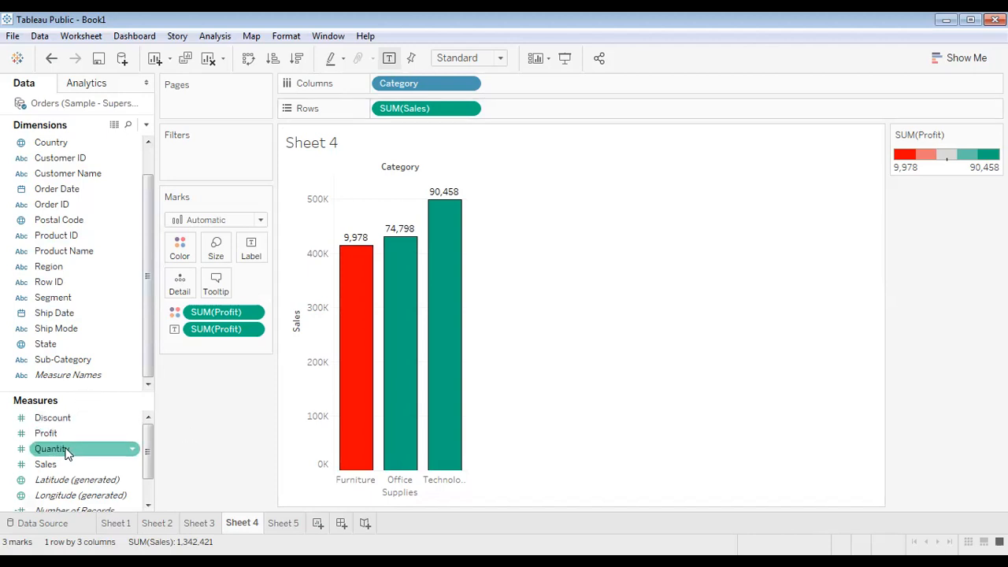
left_click_drag(59, 438, 549, 120)
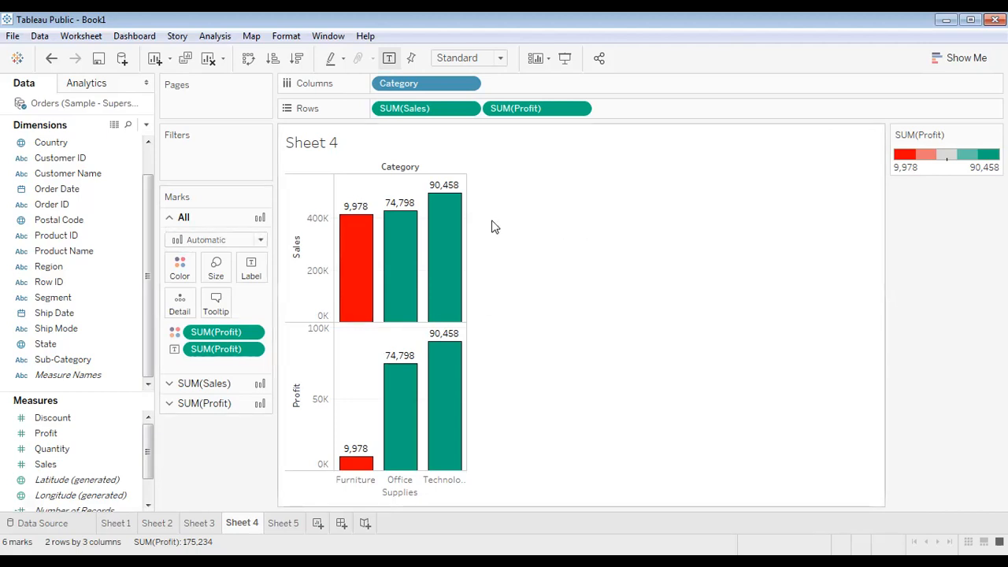
For the Sales marks only, remove Profit from color and label, and label the bars with Sales.
left_click(424, 109)
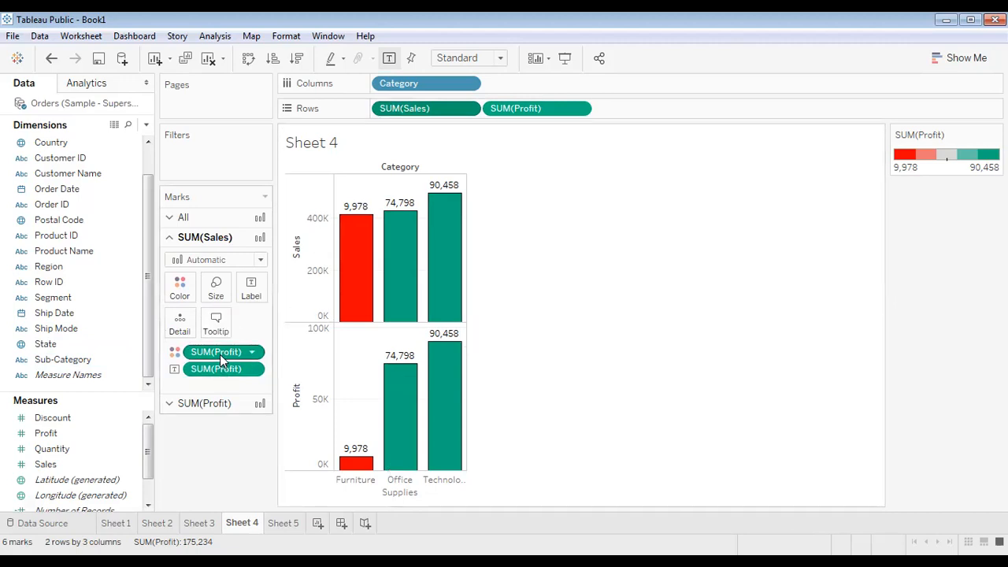
left_click_drag(245, 434, 245, 434)
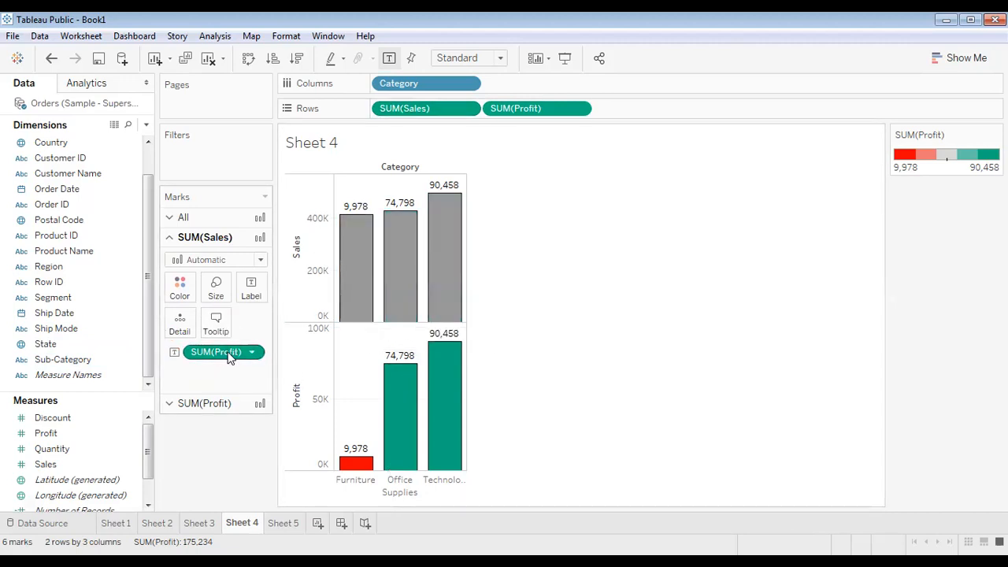
left_click_drag(223, 354, 247, 297)
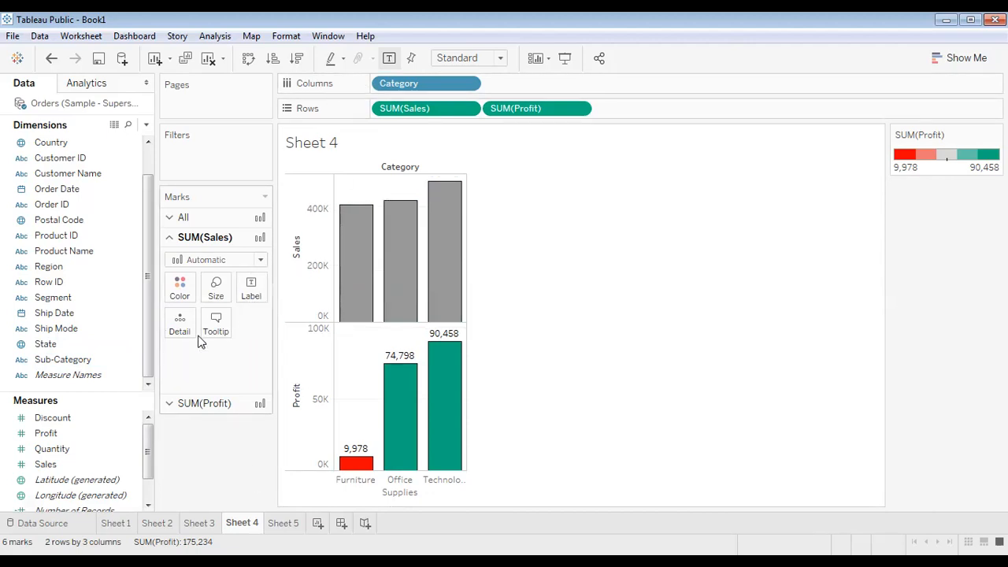
left_click_drag(45, 465, 249, 304)
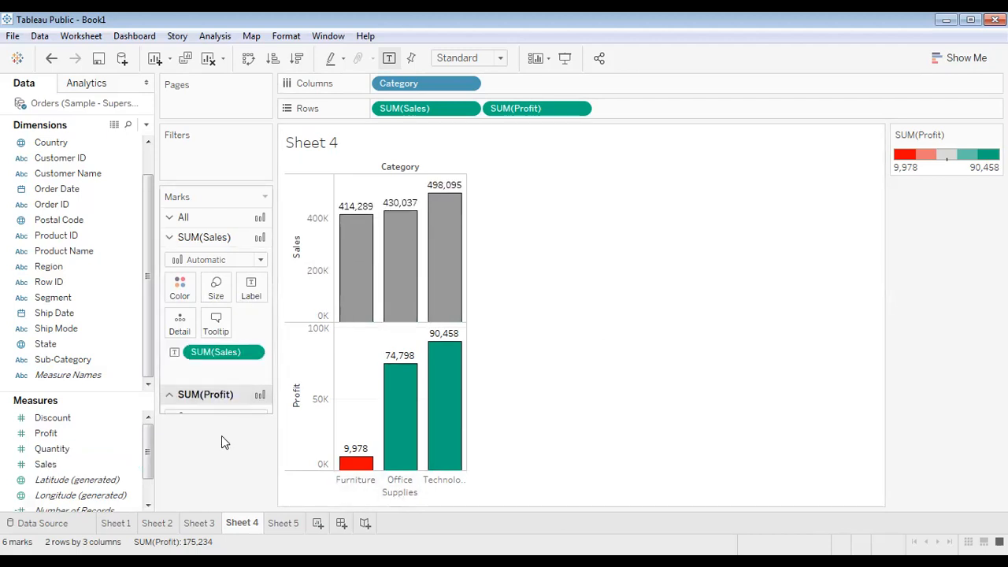
Check the marks settings of the Profit chart, and color only the Sales bars by Region.
left_click(204, 403)
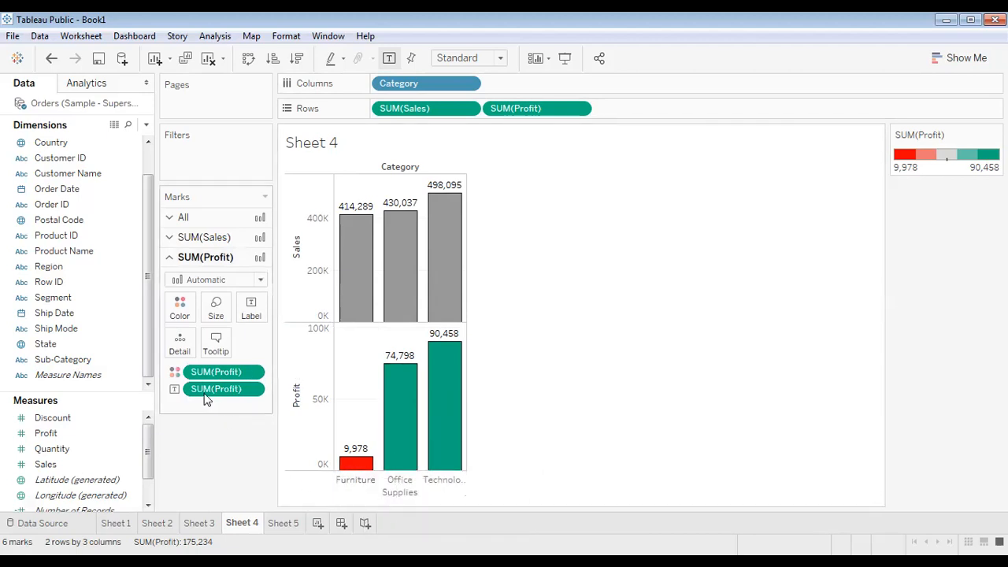
left_click(209, 237)
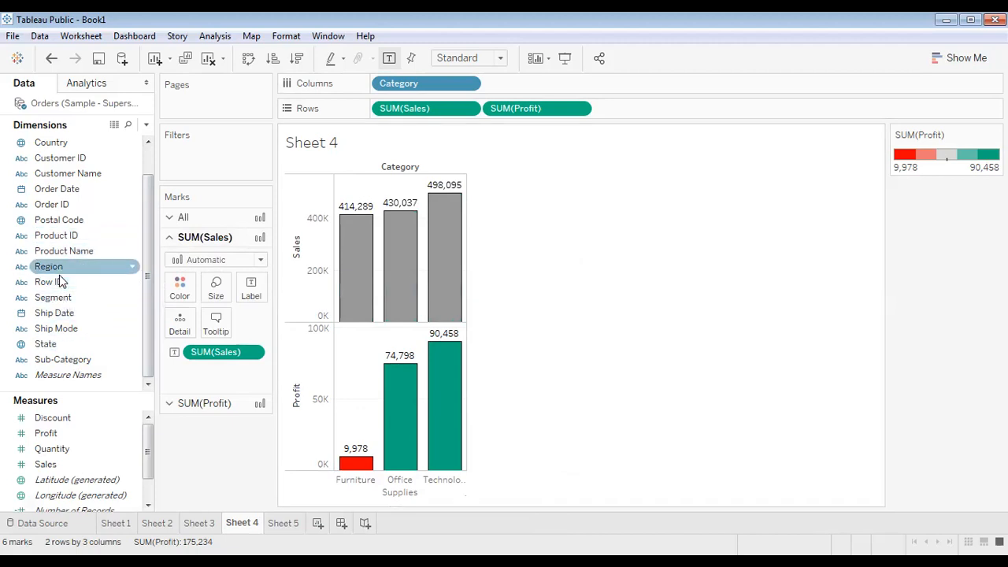
left_click_drag(60, 270, 180, 295)
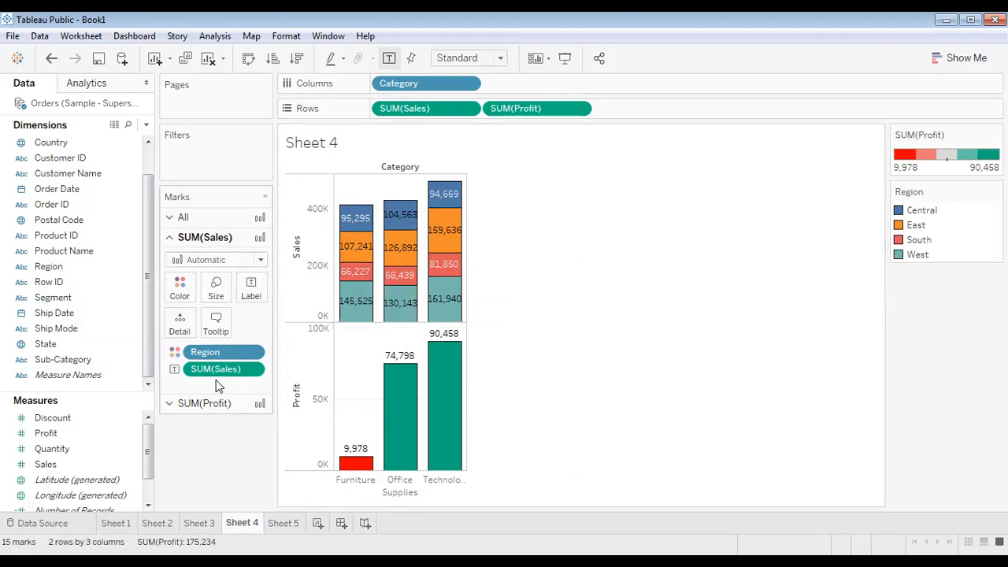
Review the marks settings for the Profit chart and the shared settings for all marks.
left_click(218, 407)
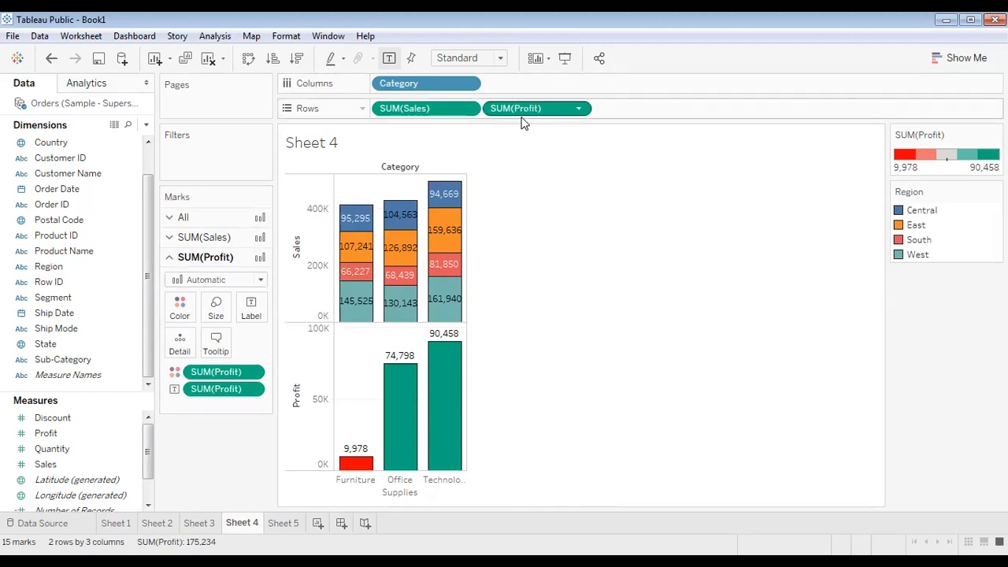
left_click(202, 217)
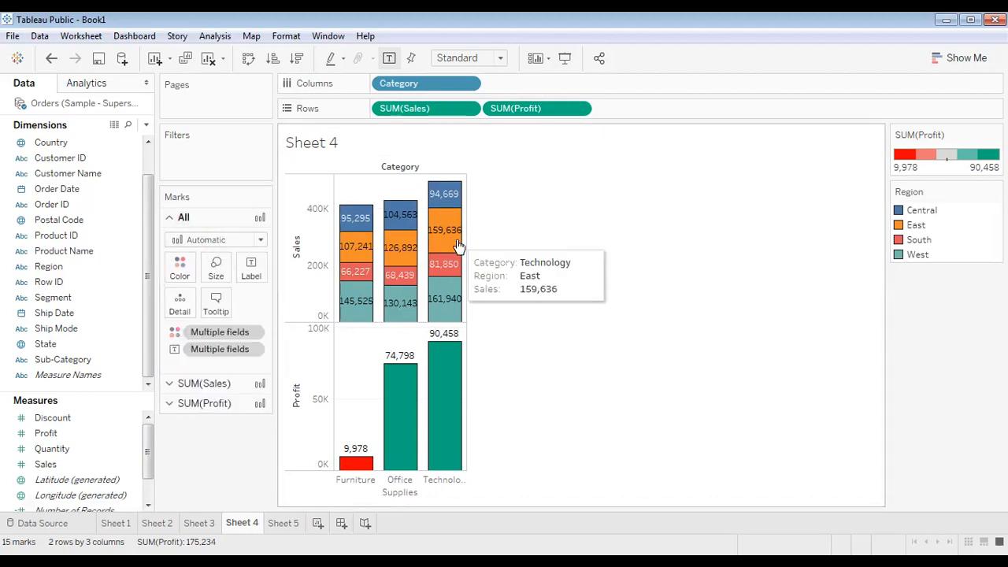
left_click(251, 270)
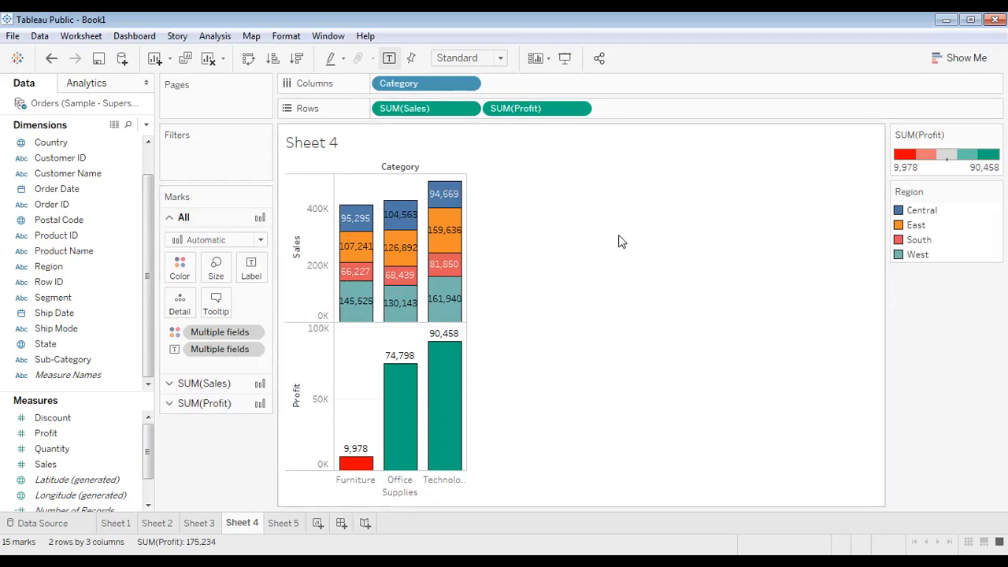
Turn the mark labels off for both the Sales and Profit charts and turn them back on.
left_click(387, 61)
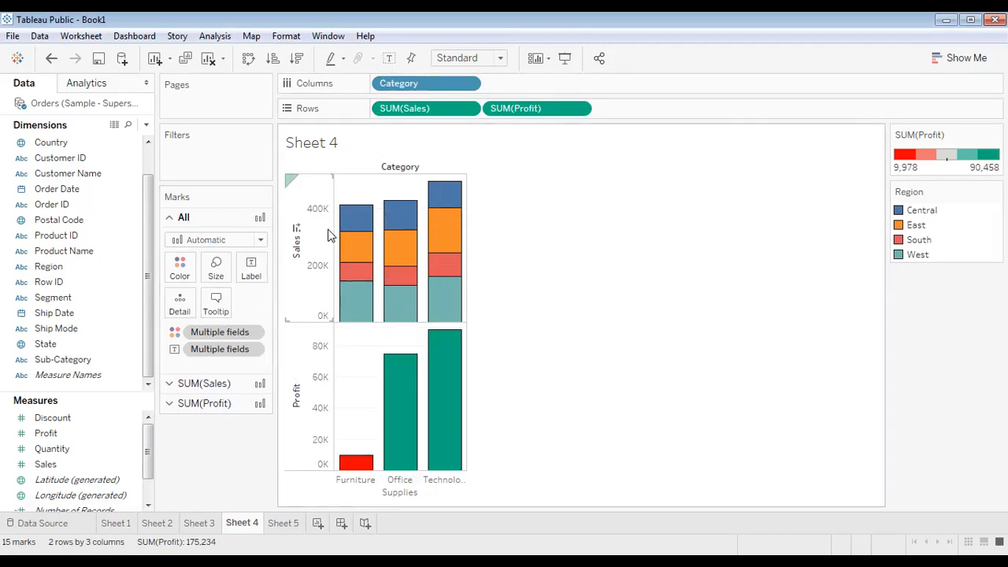
left_click(388, 59)
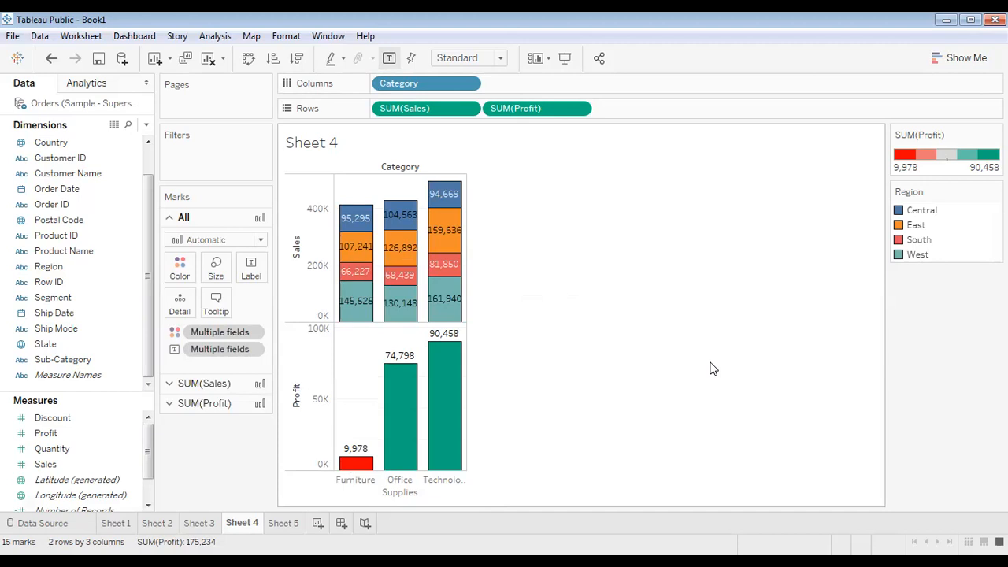
Turn the mark labels off for both charts and show them again for the Sales bars only.
left_click(389, 60)
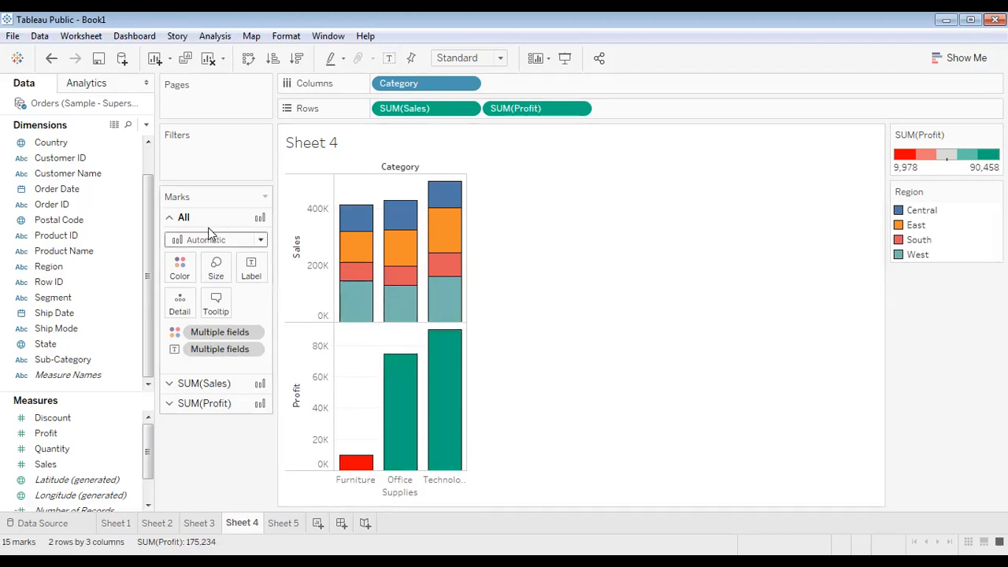
left_click(203, 385)
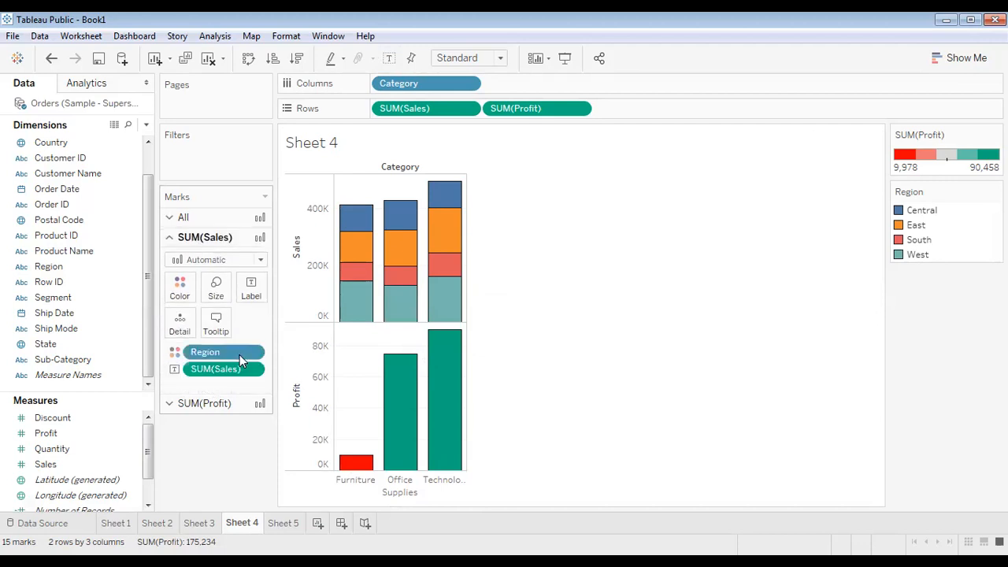
left_click(253, 292)
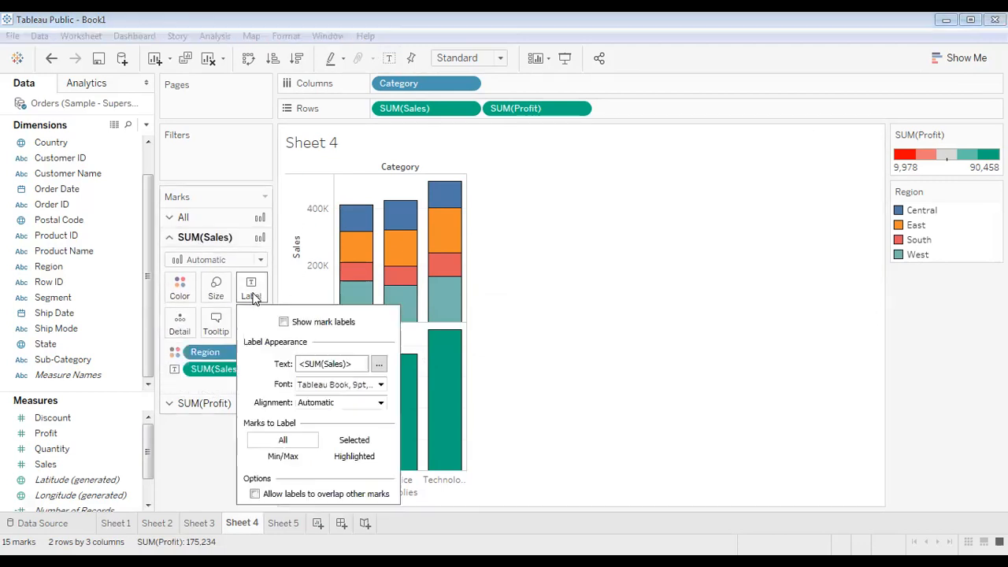
left_click(284, 322)
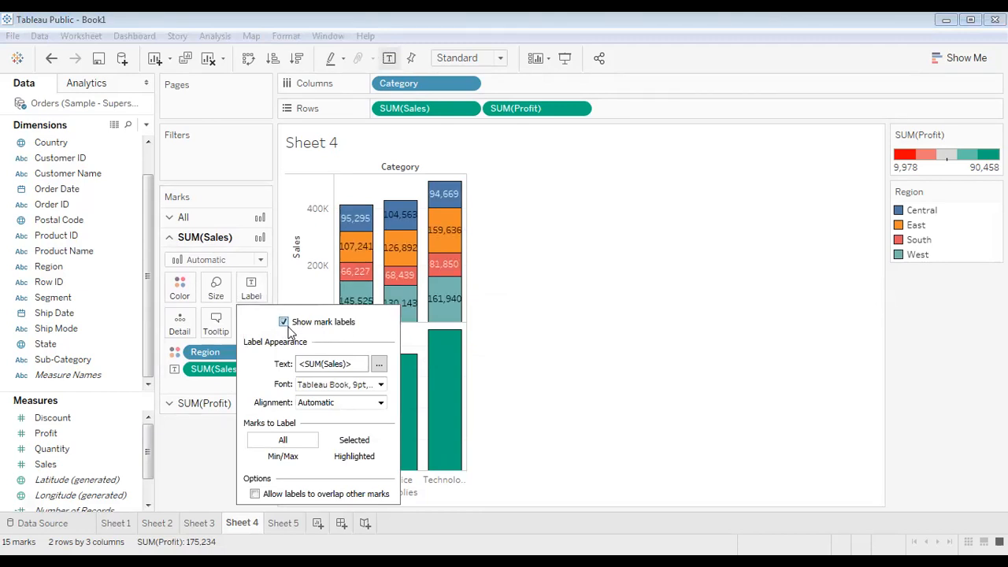
left_click(669, 295)
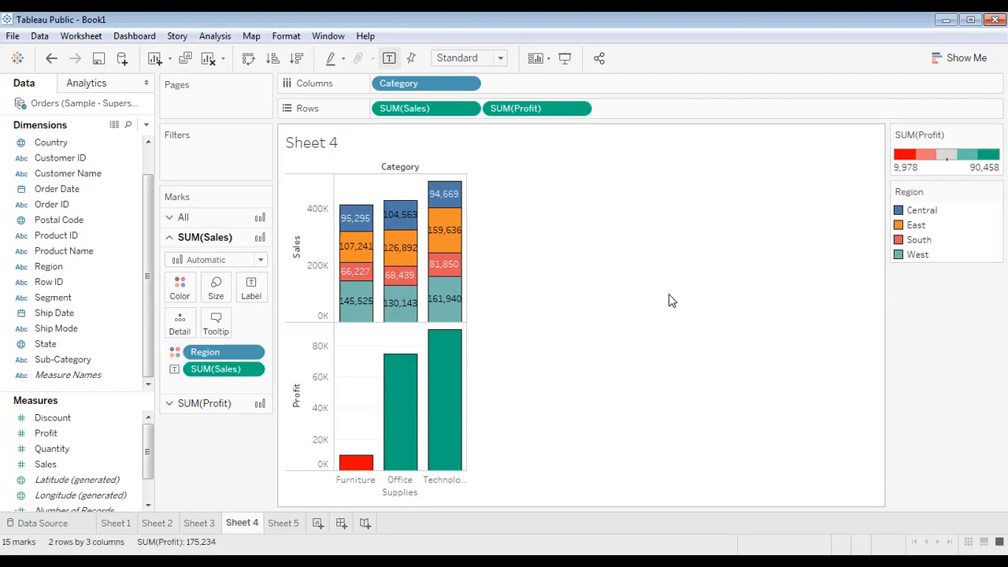
Format the Sales bar labels in bold at 8 pt, trying italic and turning it back off.
left_click(251, 290)
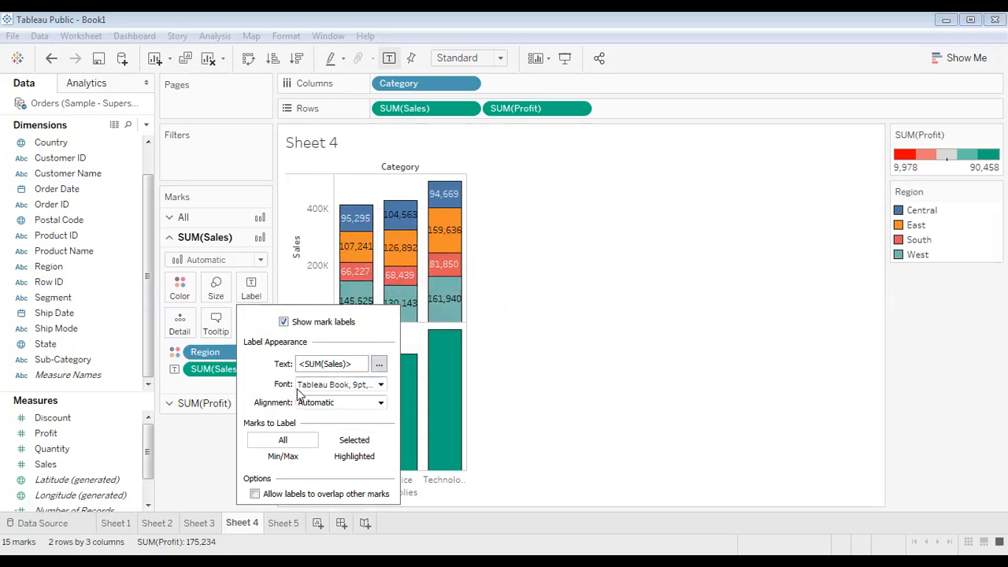
left_click(335, 385)
left_click(352, 220)
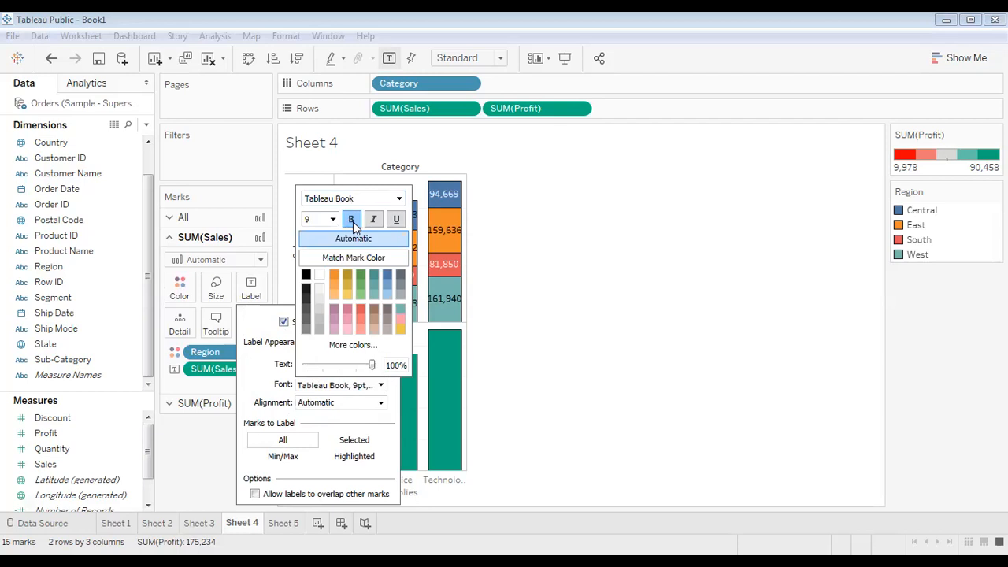
left_click(332, 221)
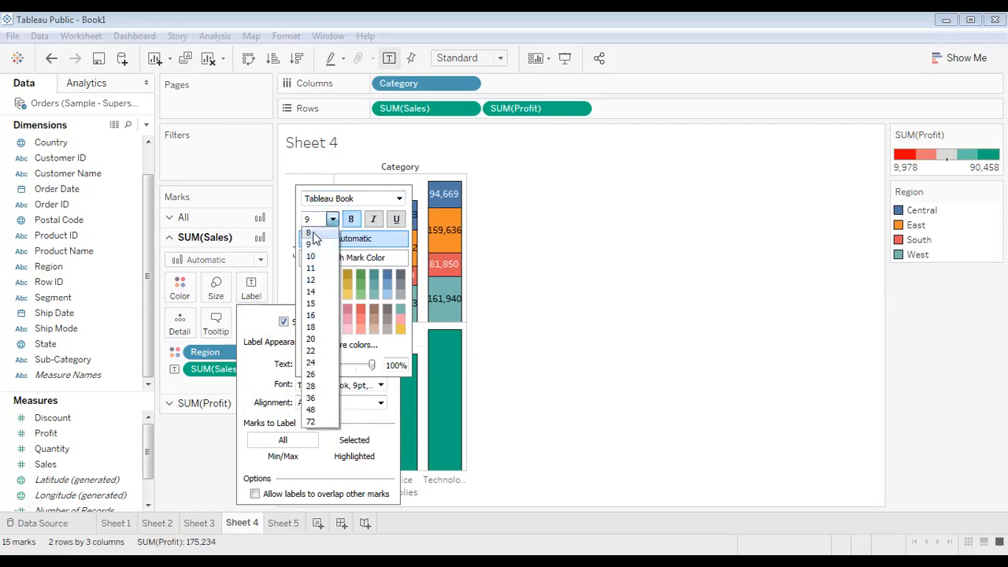
left_click(311, 233)
left_click(372, 225)
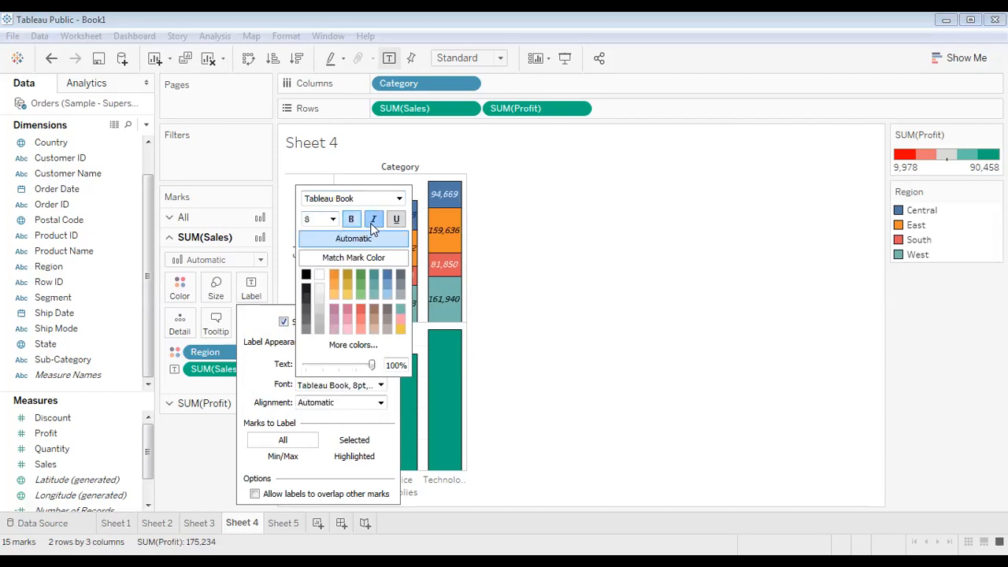
left_click(373, 225)
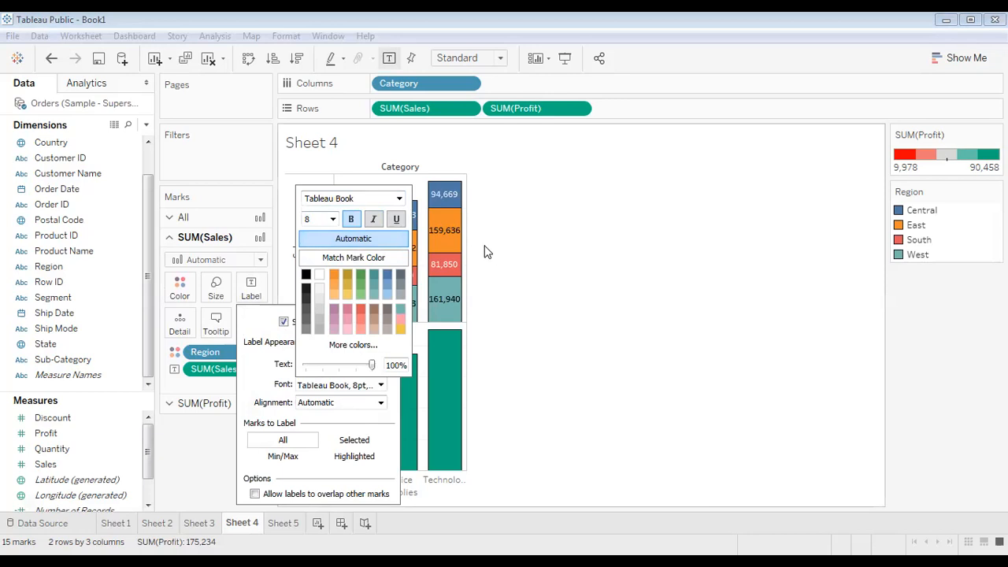
left_click(580, 276)
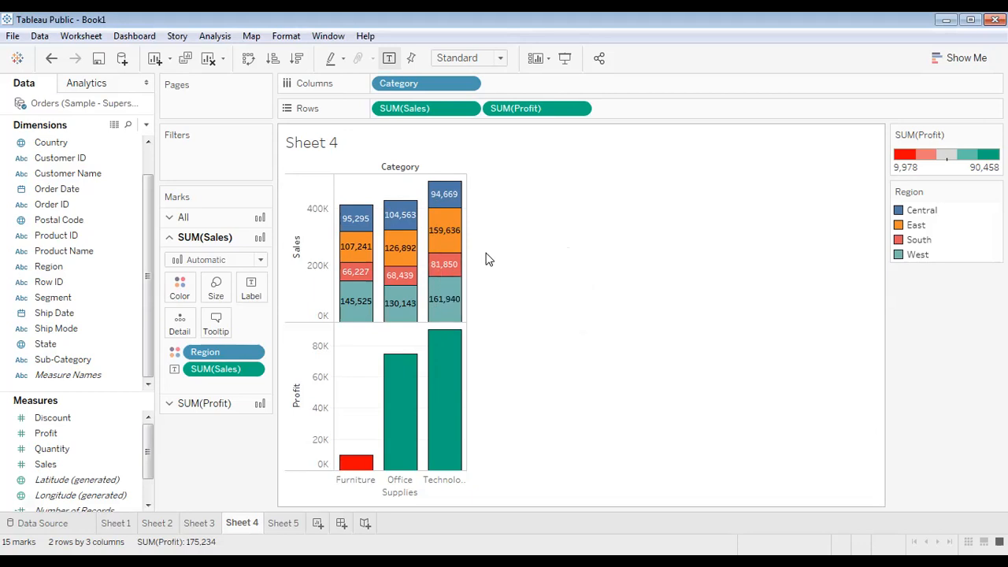
View Sheet 4 in presentation mode and return to the editing view.
left_click(565, 58)
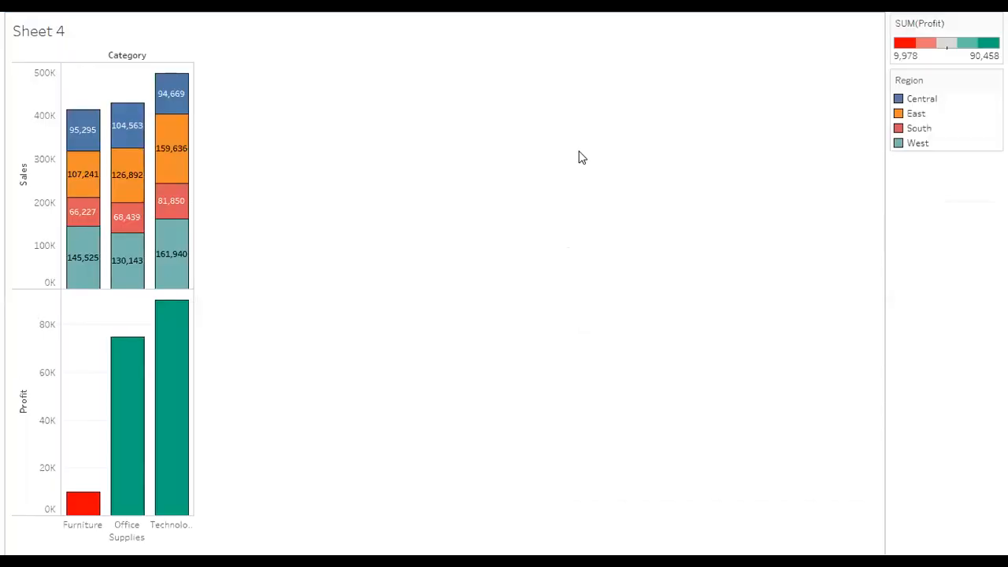
key("Escape")
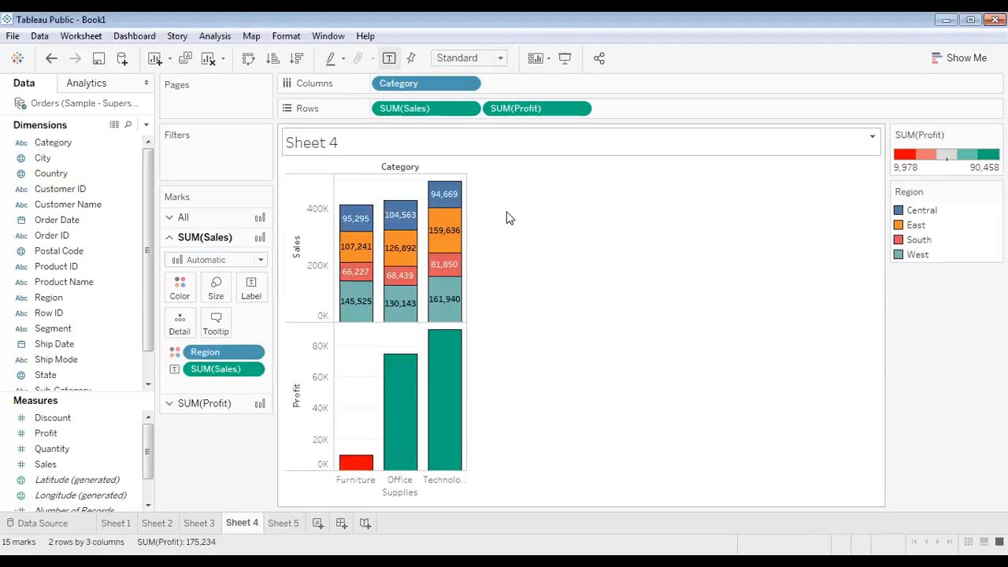
mouse_move(445, 250)
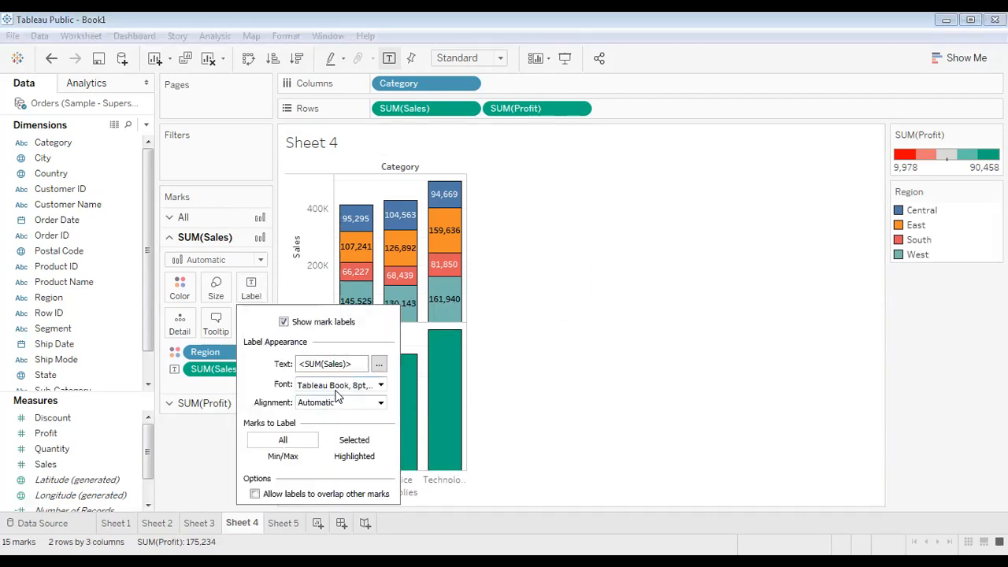
Set the font color of the Sales bar labels to match the mark color.
left_click(338, 385)
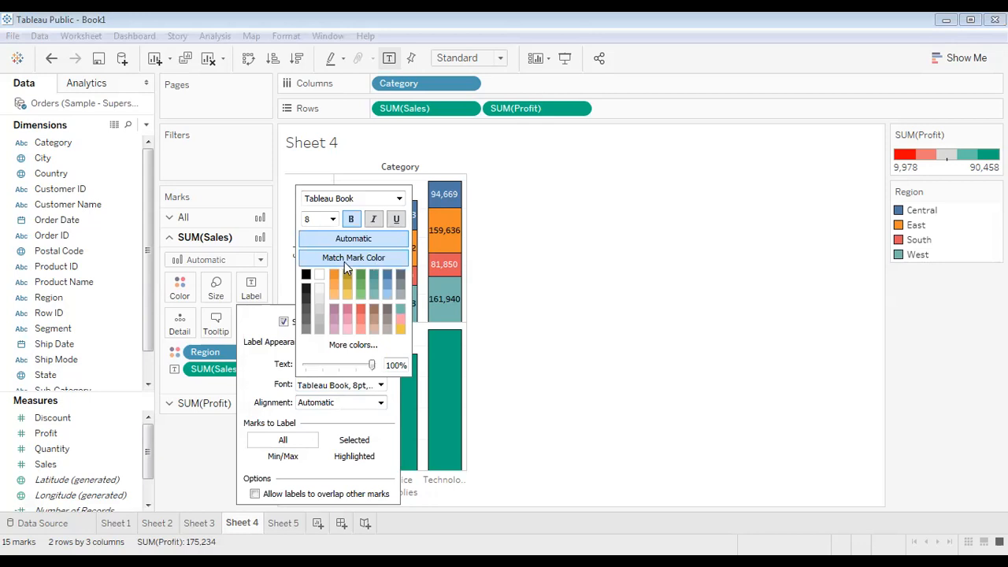
left_click(344, 262)
left_click(687, 308)
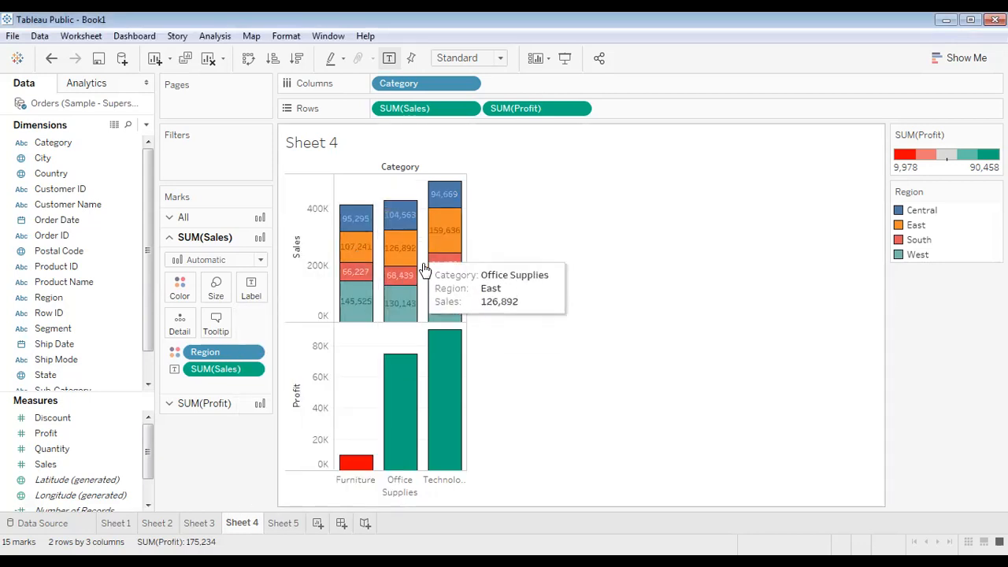
mouse_move(446, 213)
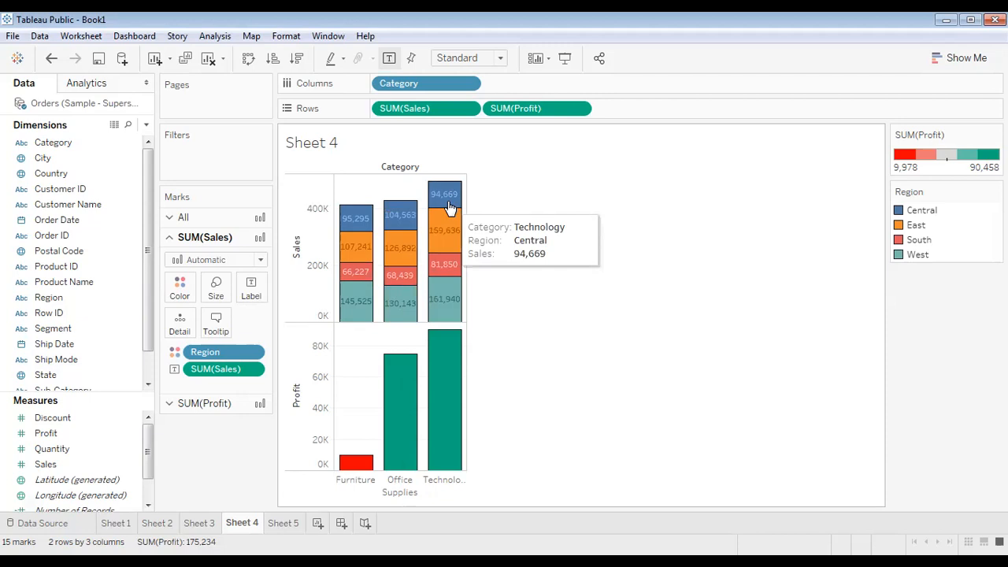
mouse_move(445, 232)
mouse_move(444, 271)
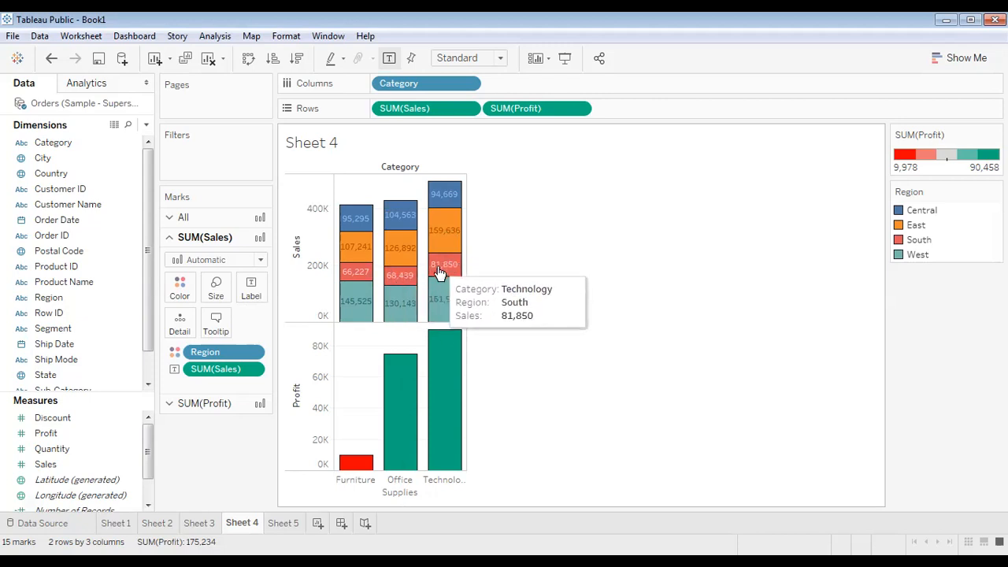
mouse_move(434, 315)
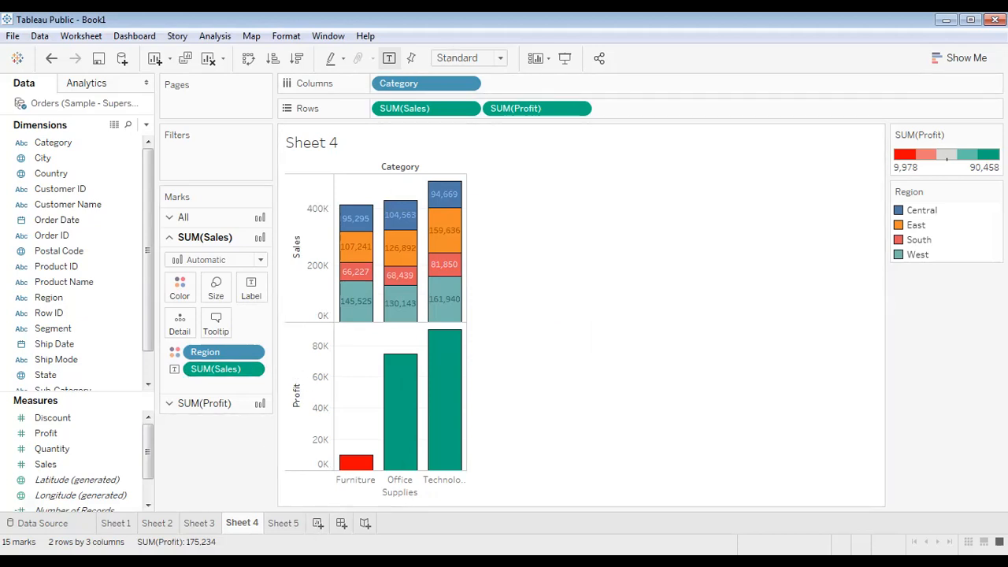
Create a new worksheet after Sheet 5.
left_click(318, 523)
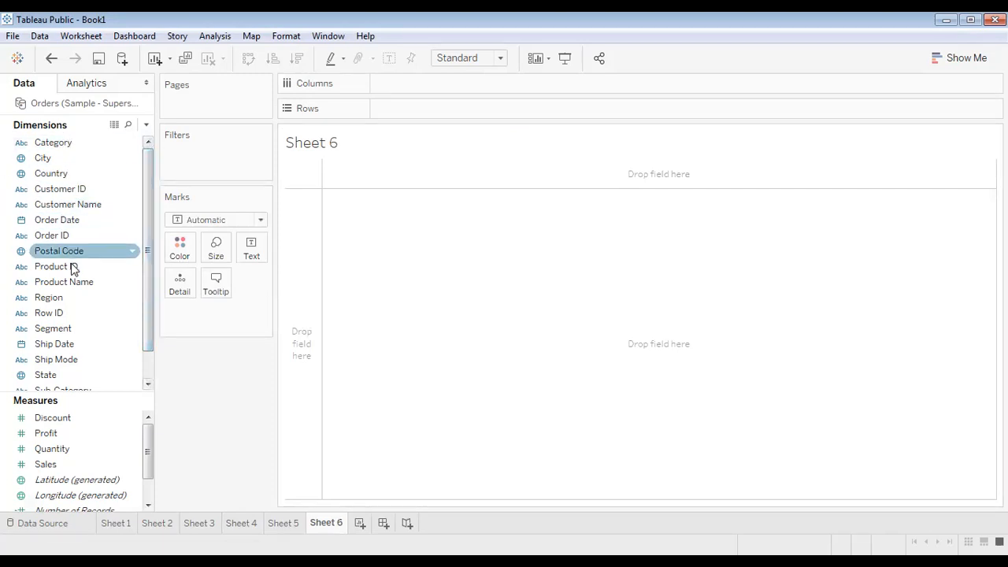
scroll(82, 351, "down", 2)
scroll(90, 335, "up", 2)
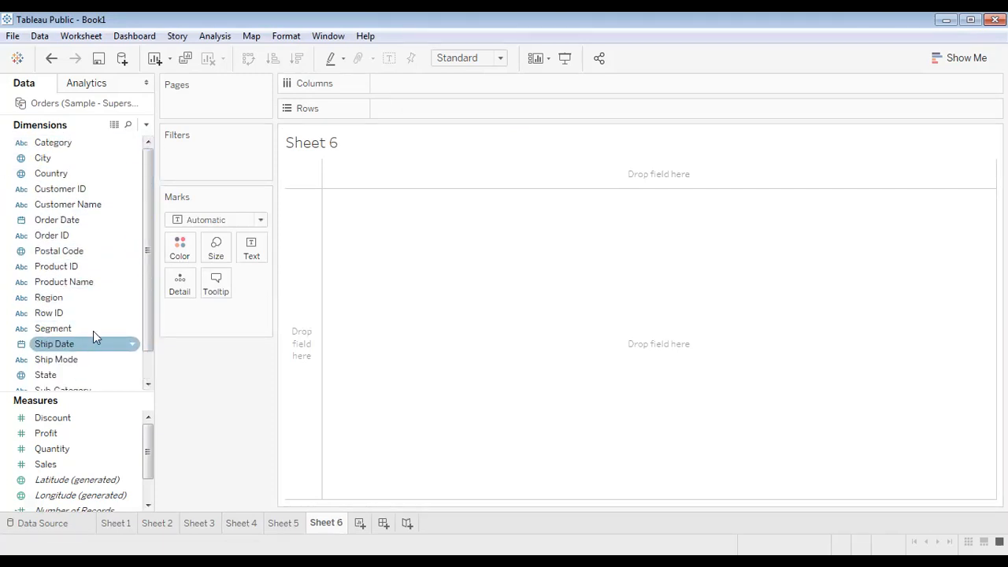
scroll(77, 276, "down", 2)
scroll(77, 311, "up", 2)
left_click(79, 224)
double_click(78, 227)
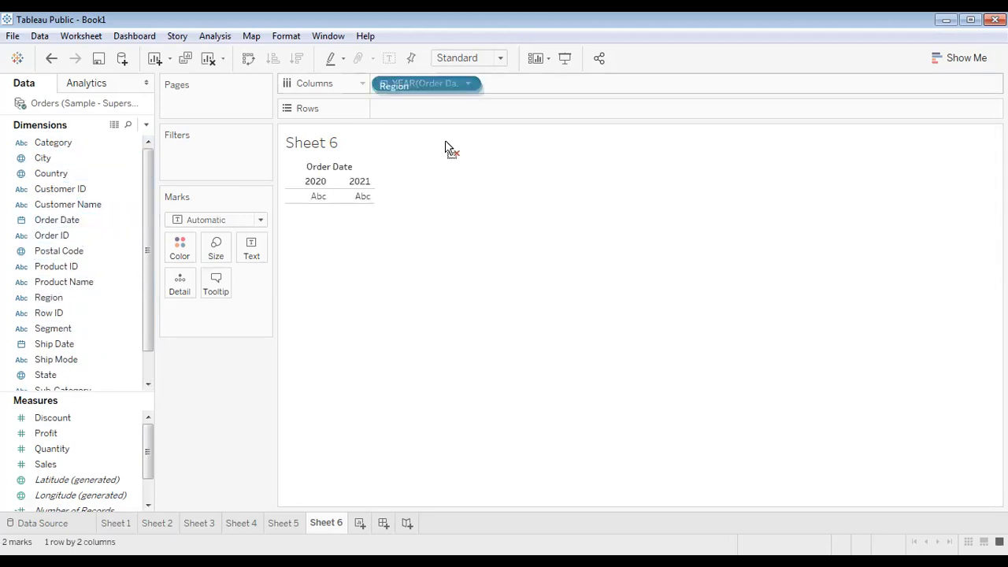
key("ctrl+z")
Create a continuous line chart of Sales by Order Date from the suggested chart types.
scroll(110, 329, "down", 2)
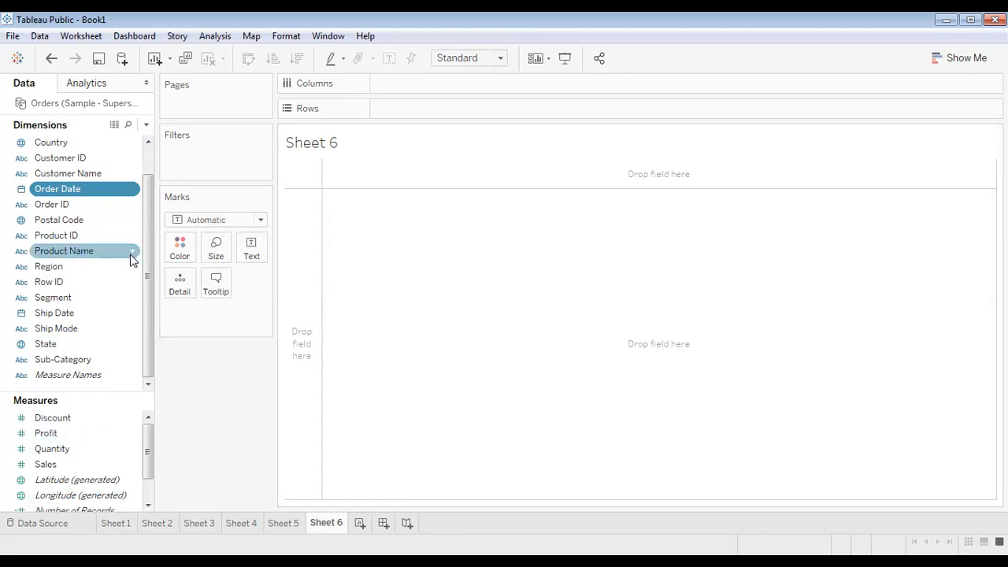
left_click(46, 465, "ctrl")
left_click(964, 58)
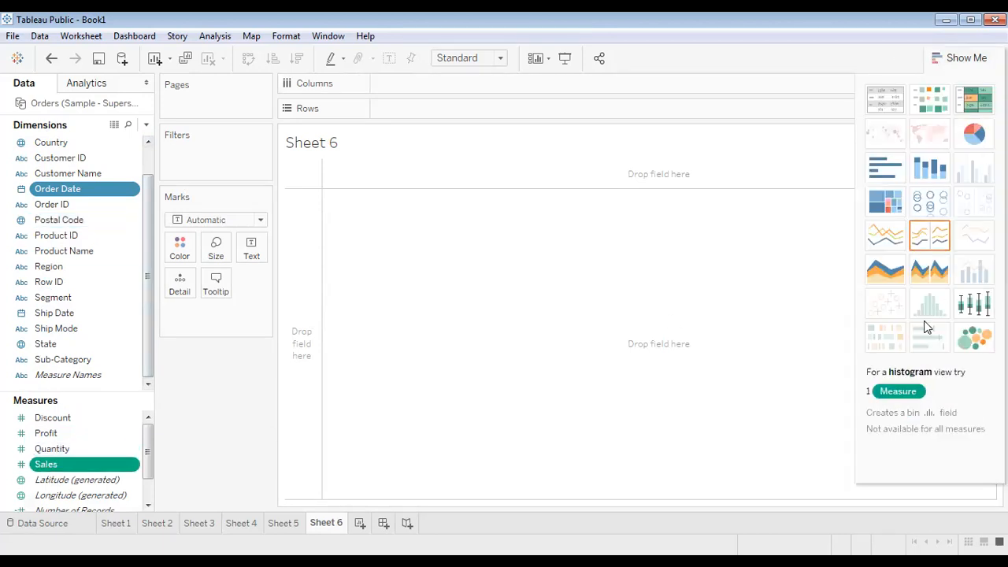
left_click(885, 235)
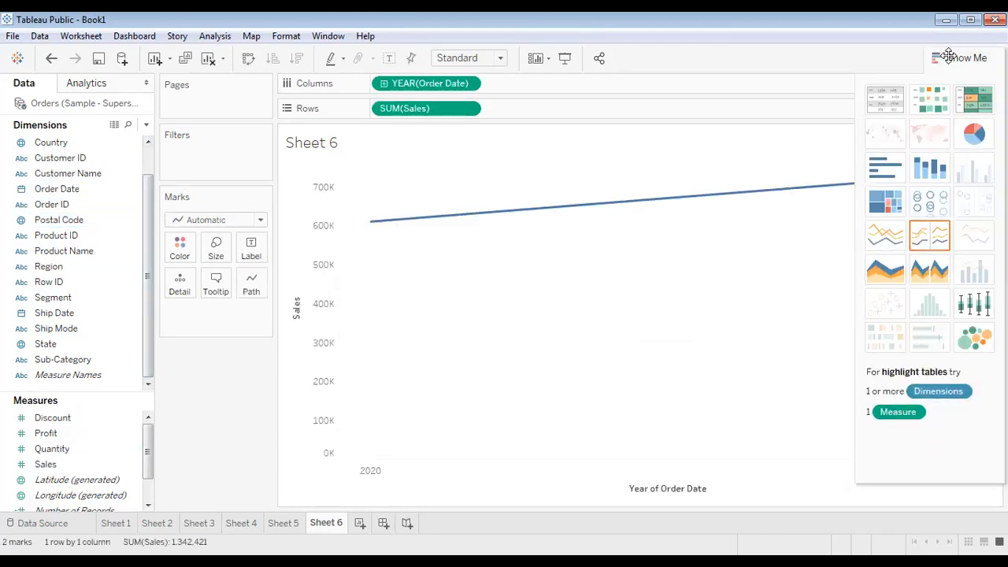
left_click(949, 55)
Change Order Date to continuous months and show mark labels on the Sales line.
right_click(425, 84)
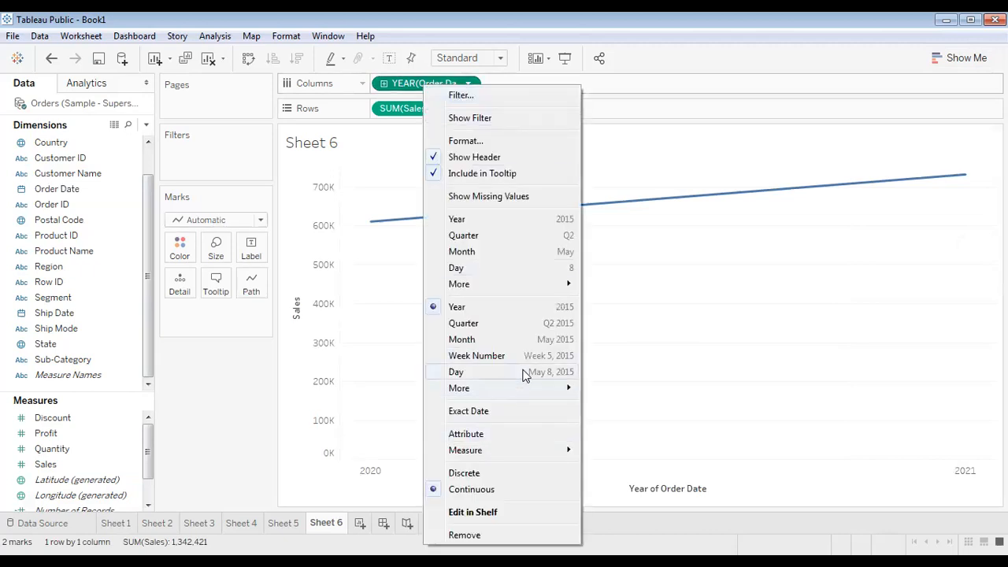
left_click(533, 342)
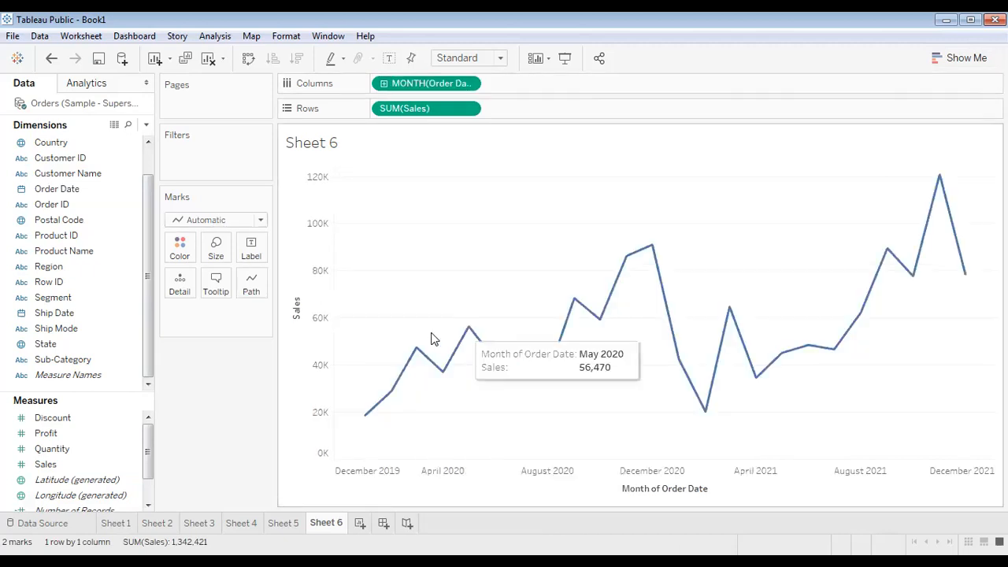
left_click(389, 59)
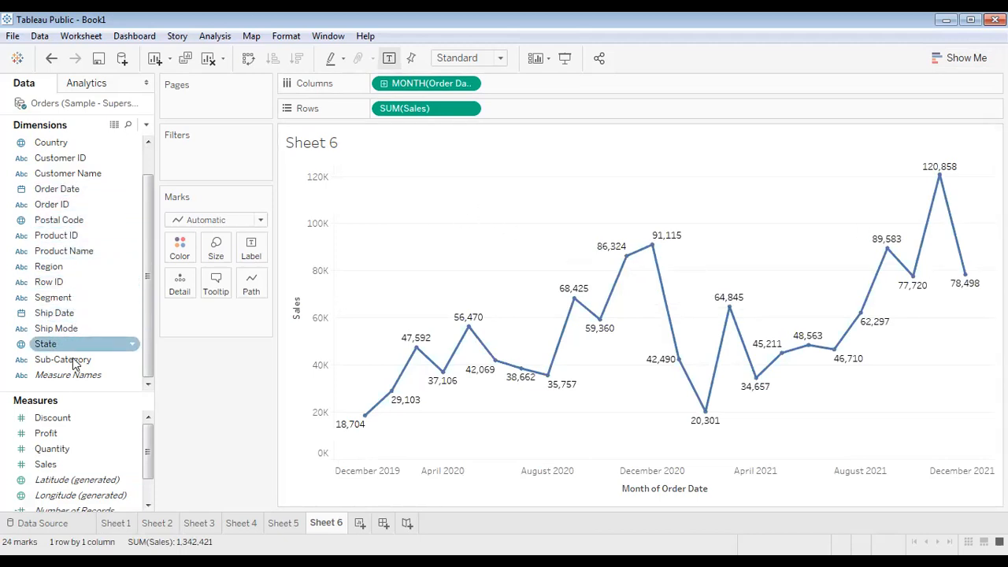
Try coloring the Sales lines by Sub-Category and remove that field from the marks again.
left_click(98, 362)
left_click_drag(102, 371, 181, 251)
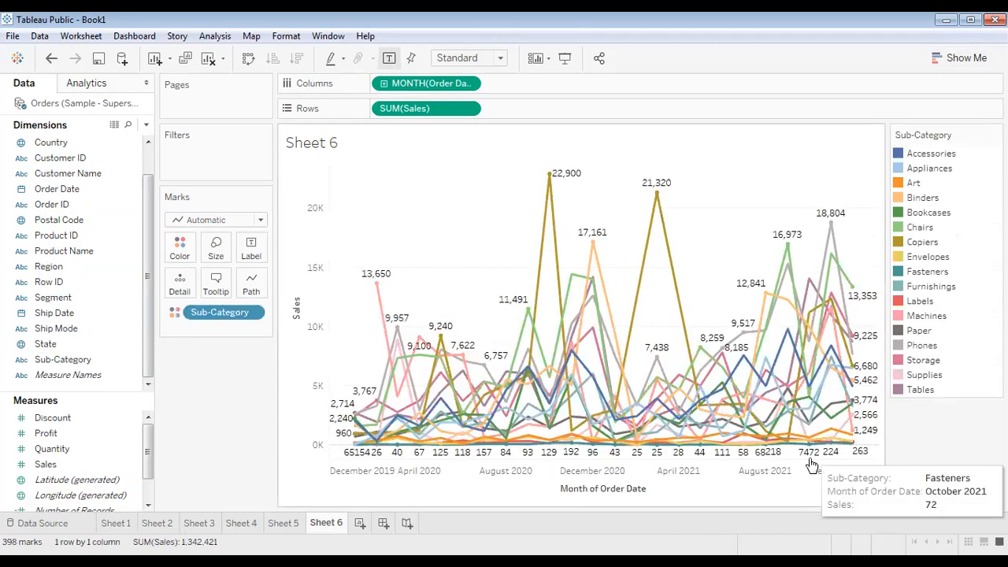
left_click_drag(228, 319, 229, 375)
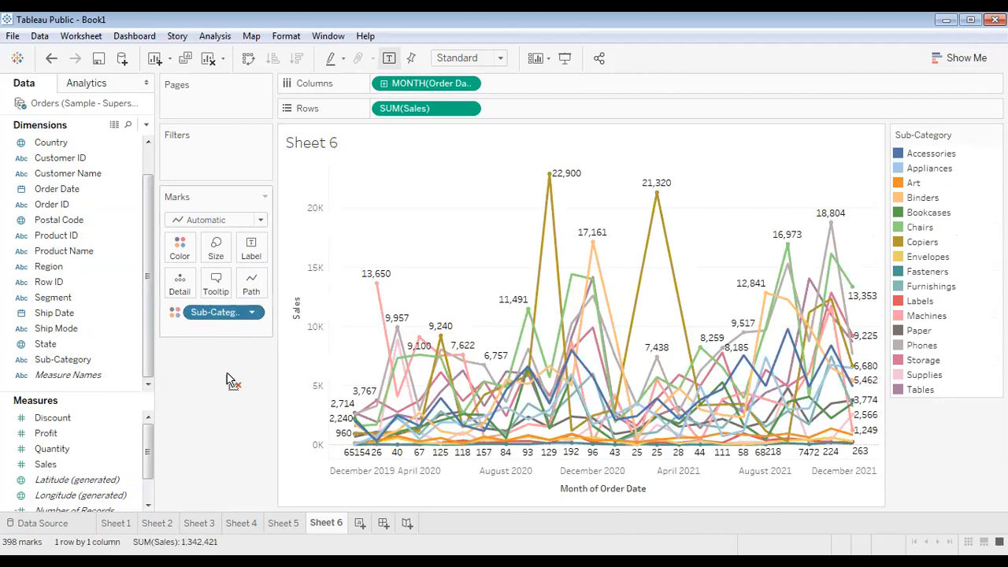
left_click_drag(106, 353, 20, 253)
Color the Sales lines by Category, and make their labels bold with a font color matching the marks.
left_click_drag(55, 143, 184, 258)
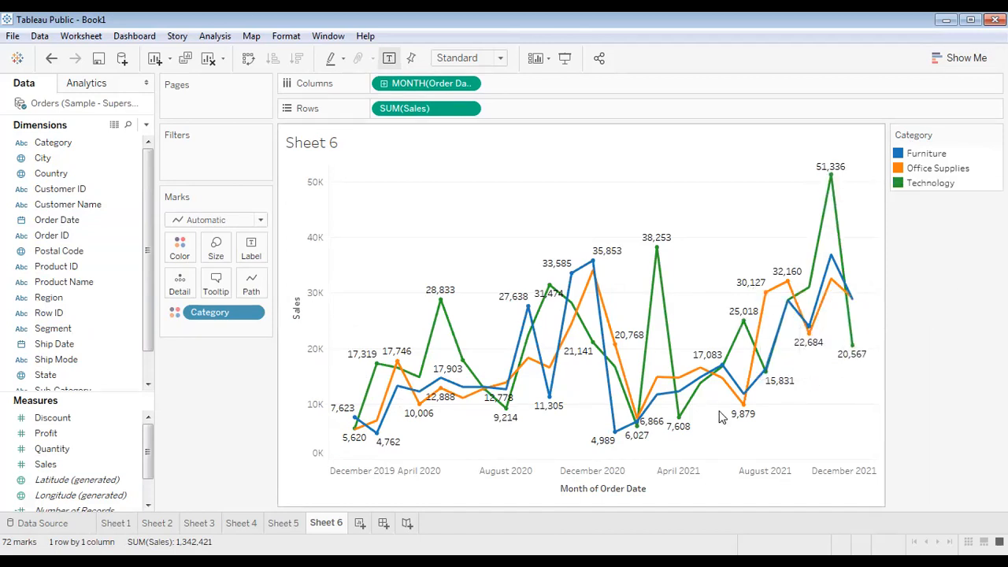
left_click(252, 260)
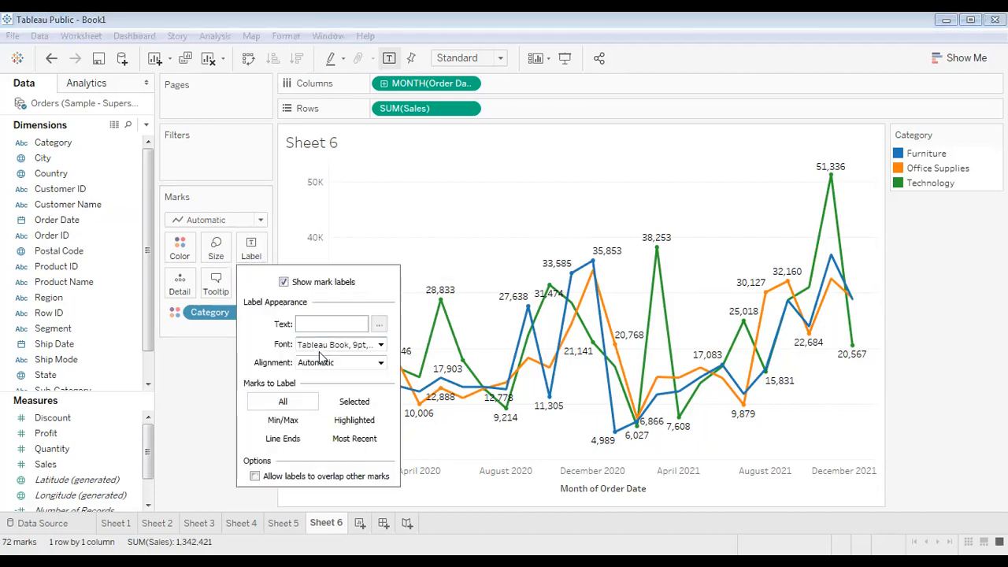
left_click(323, 347)
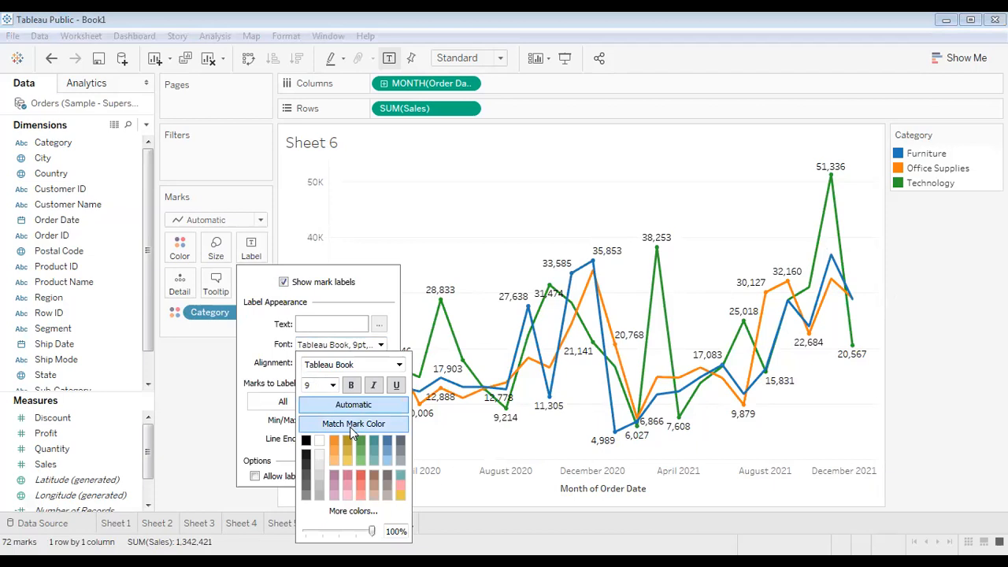
left_click(349, 427)
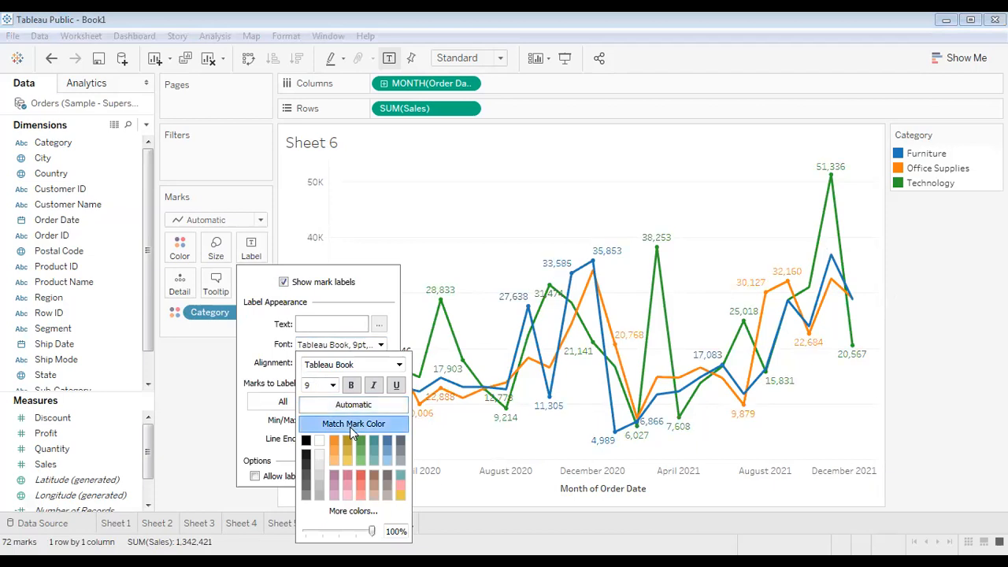
left_click(351, 385)
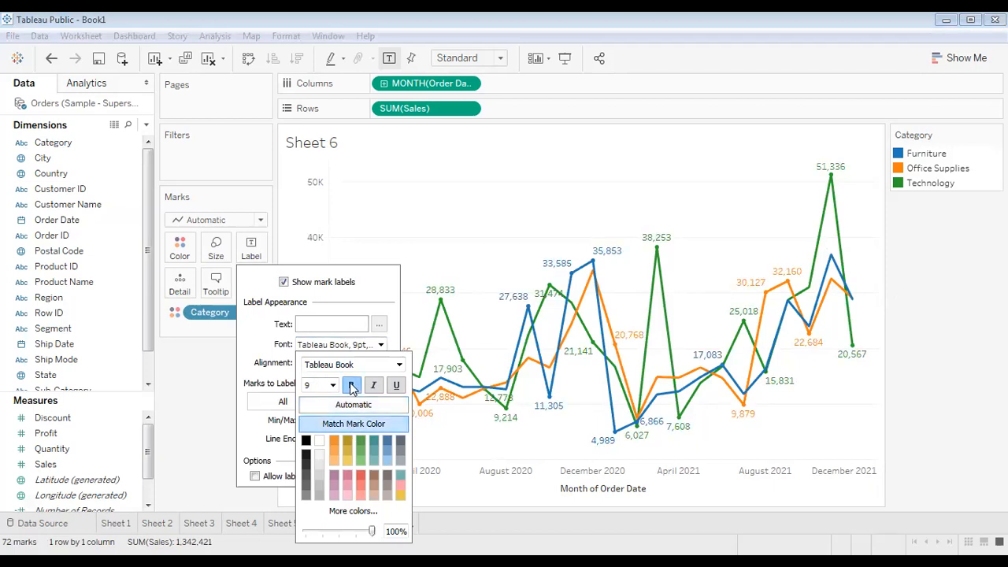
Examine the label colors on the Category lines and the label font options behind them.
key("Escape")
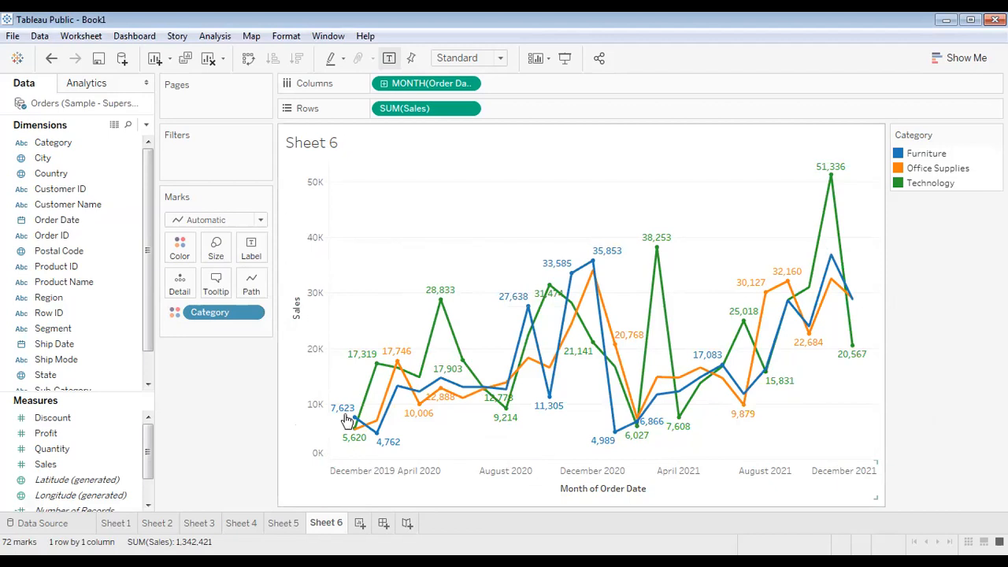
mouse_move(376, 383)
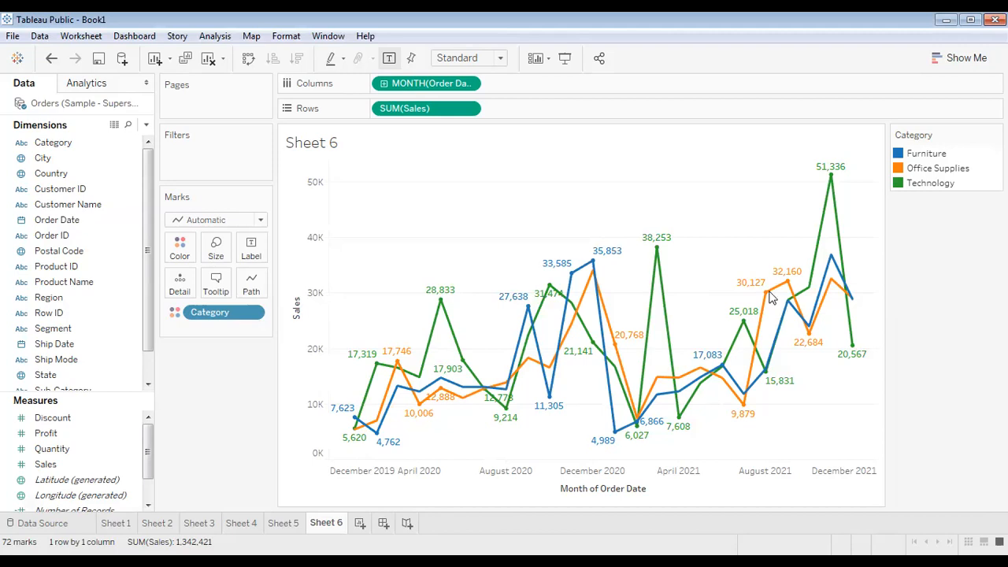
left_click(250, 248)
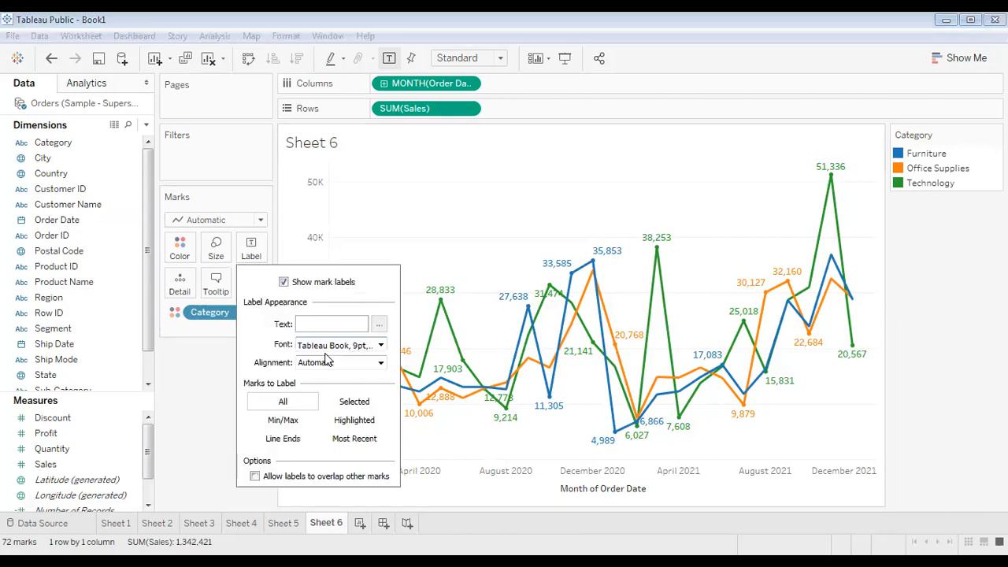
left_click(339, 345)
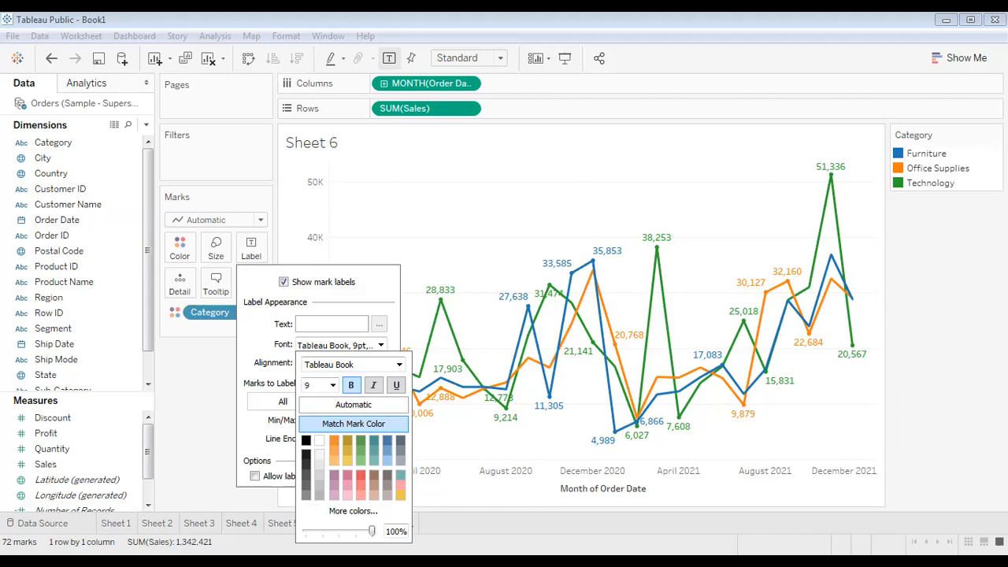
left_click(265, 350)
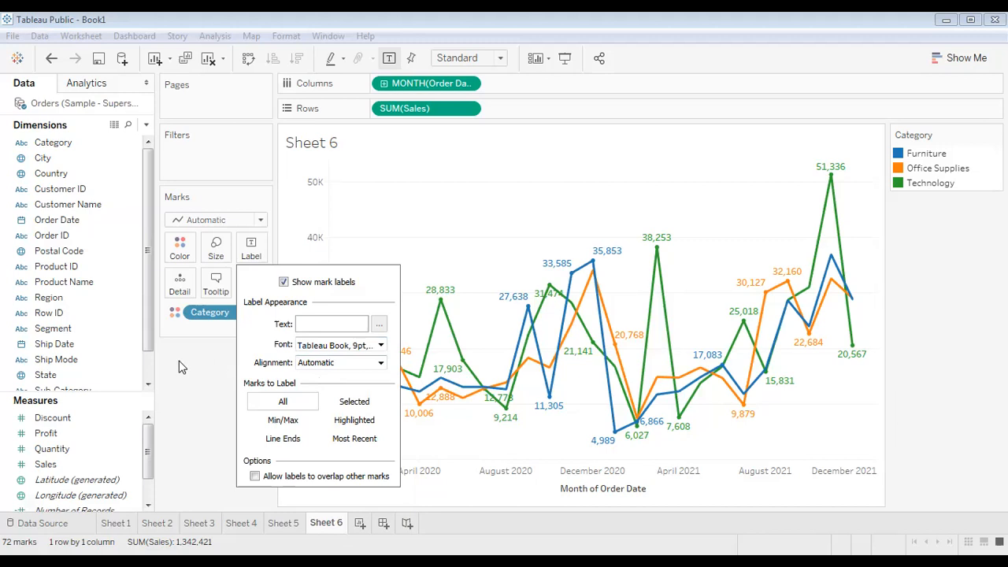
left_click(233, 339)
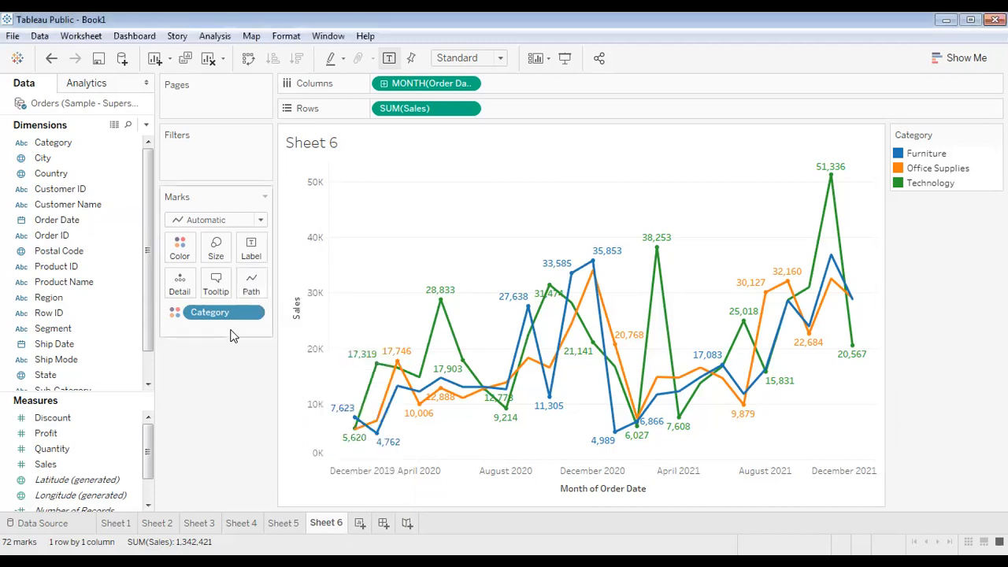
left_click(251, 251)
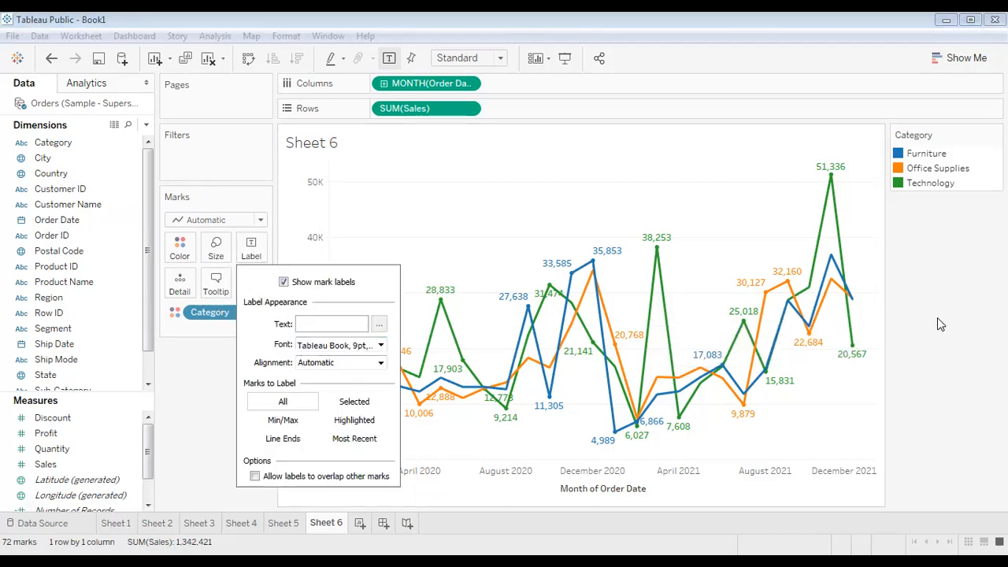
left_click(209, 323)
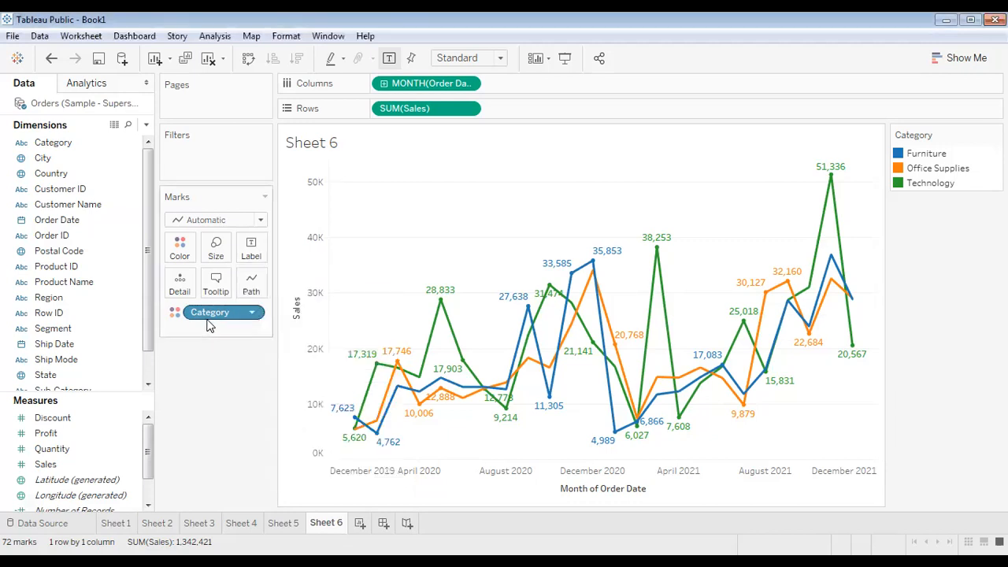
Duplicate Sheet 6 and remove Category from the marks in the copy.
right_click(333, 524)
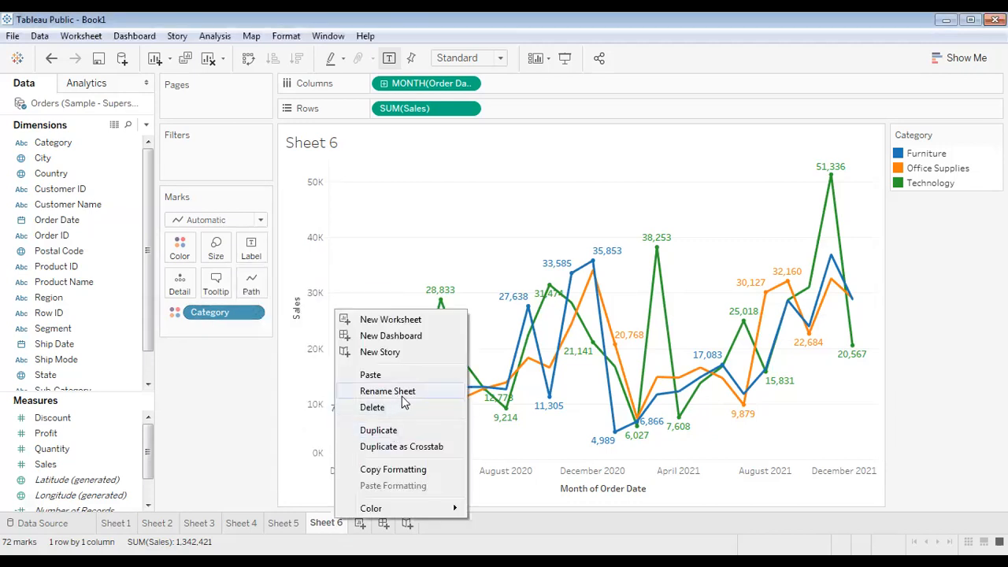
left_click(389, 435)
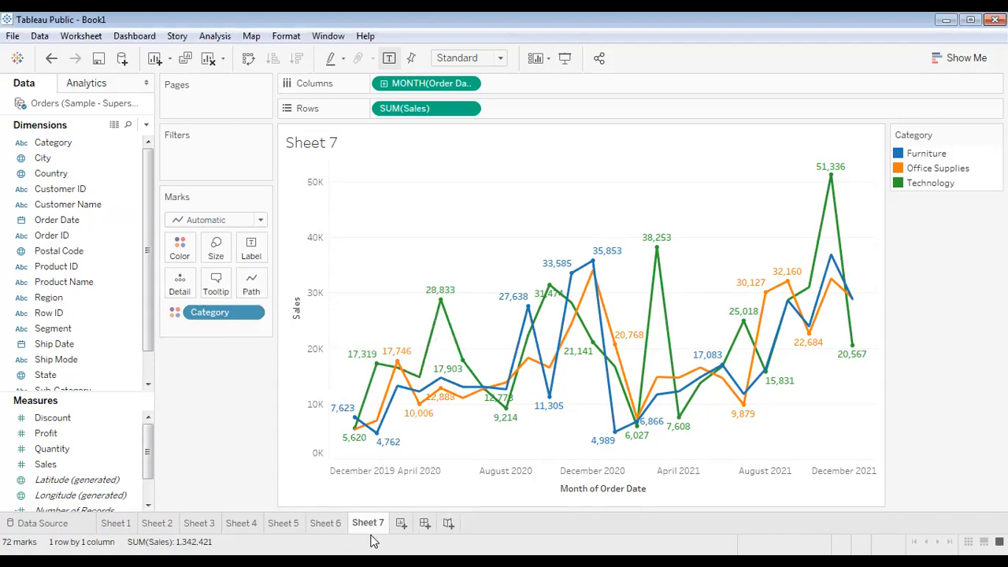
left_click_drag(207, 313, 207, 455)
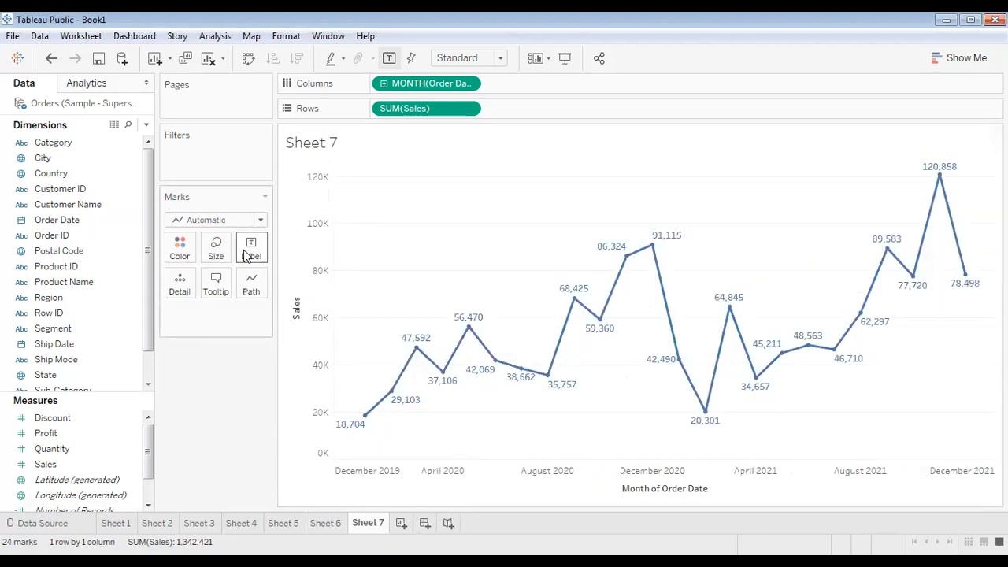
Try center, left and right horizontal alignment for the Sales line's mark labels.
left_click(248, 252)
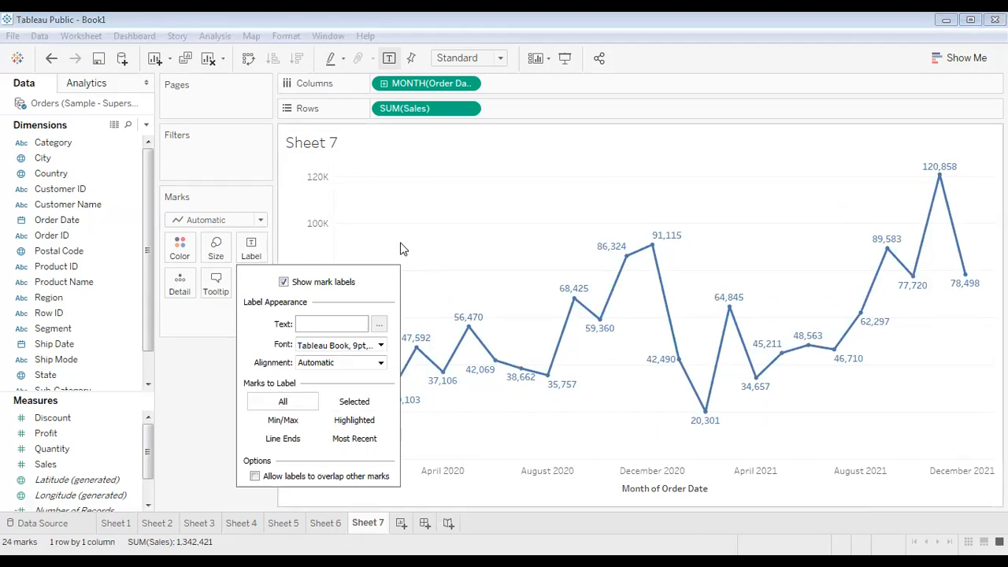
left_click(329, 365)
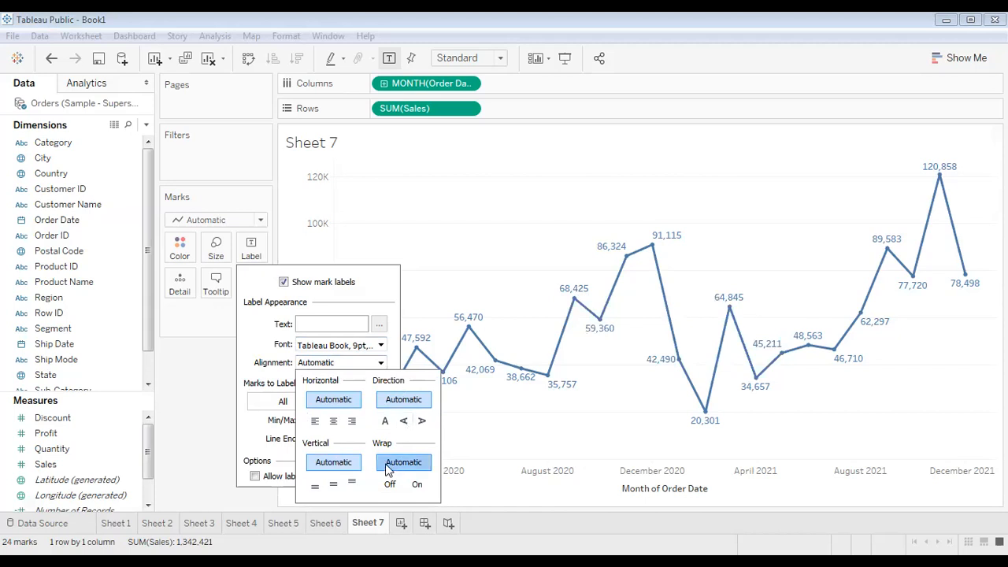
left_click(333, 422)
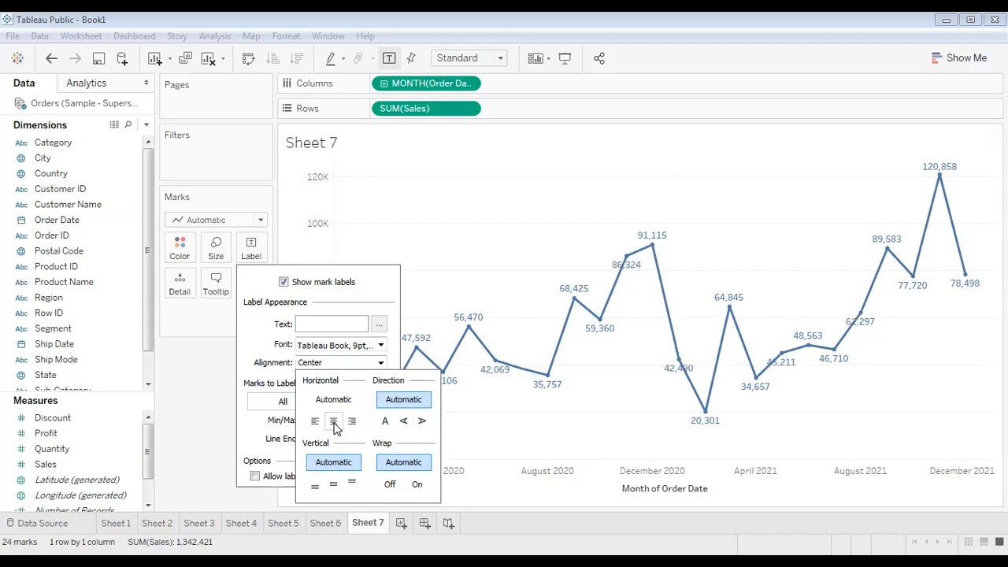
left_click(314, 421)
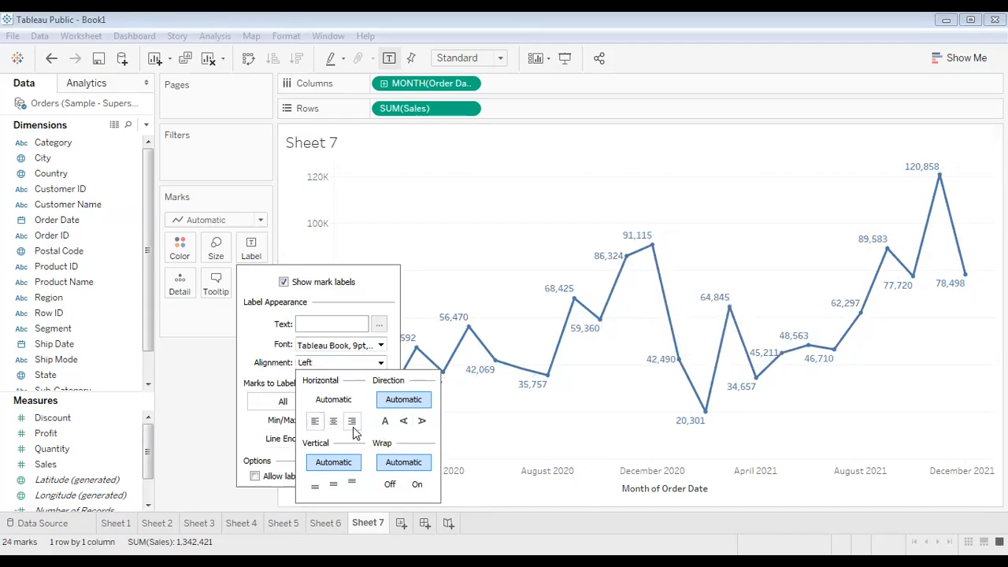
left_click(334, 422)
left_click(352, 422)
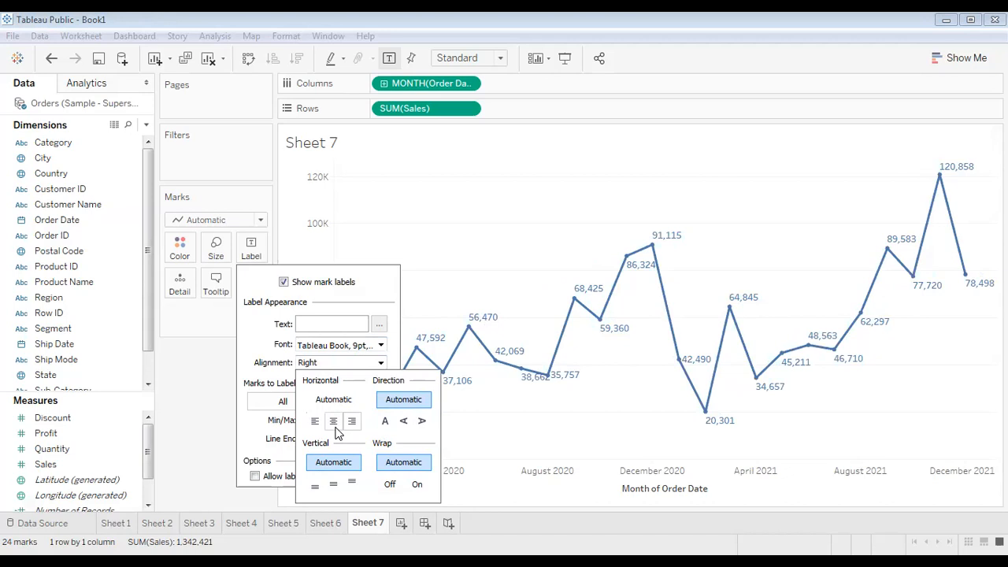
left_click(334, 423)
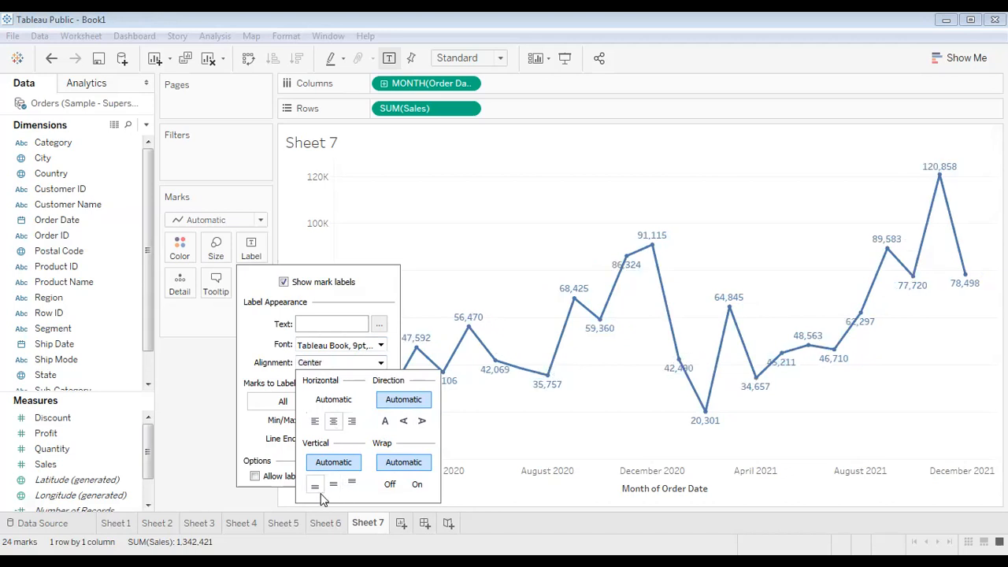
Try bottom, middle and top vertical label alignment, and set both vertical and horizontal alignment back to Automatic.
left_click(317, 487)
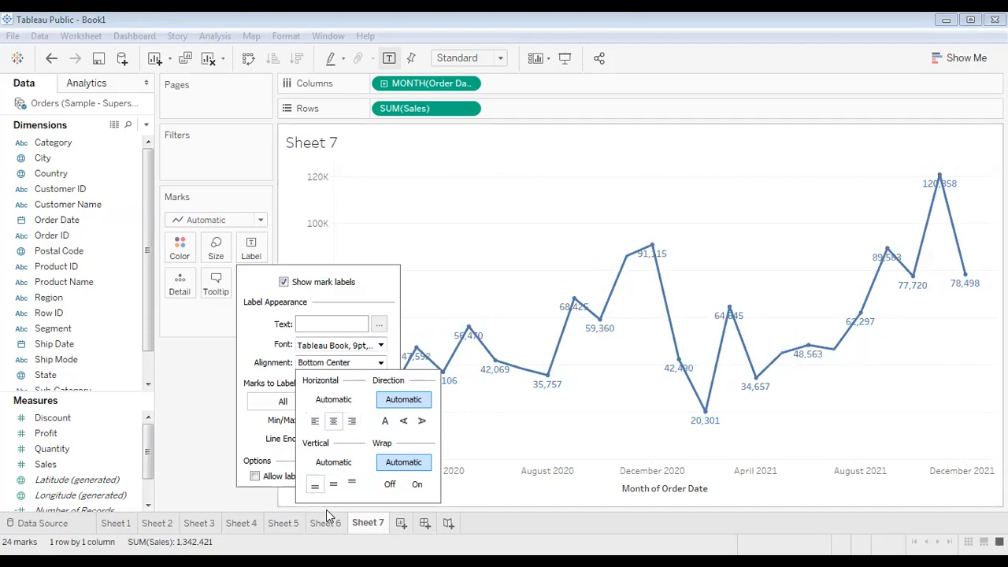
left_click(333, 483)
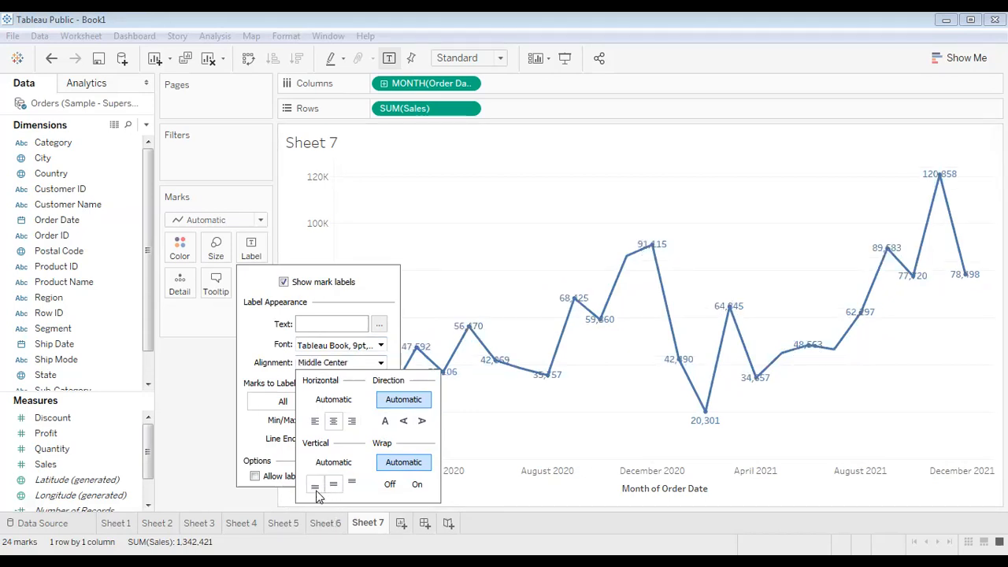
left_click(352, 485)
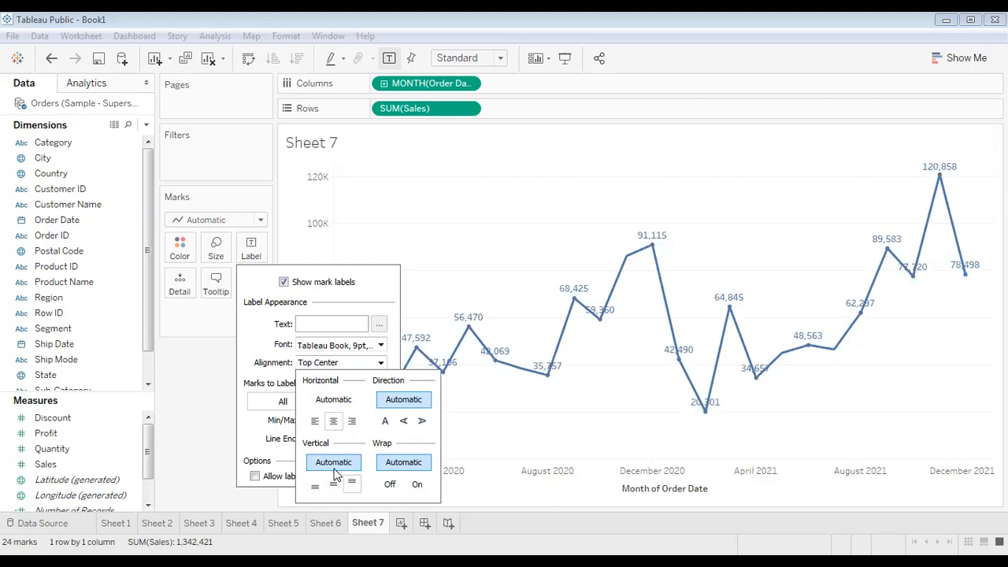
left_click(335, 467)
left_click(333, 402)
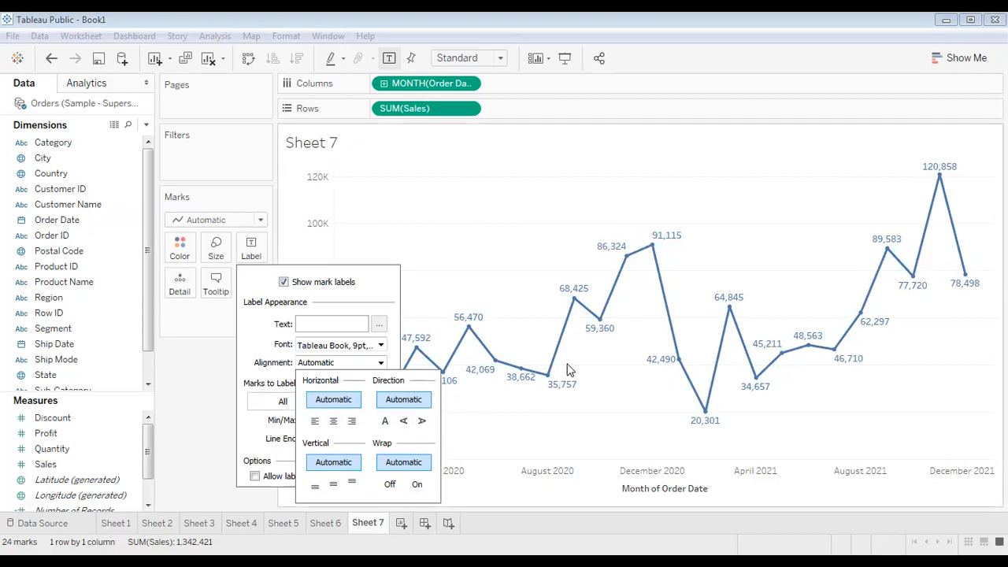
Try a vertical text direction for the mark labels and set the direction back to Automatic.
left_click(403, 422)
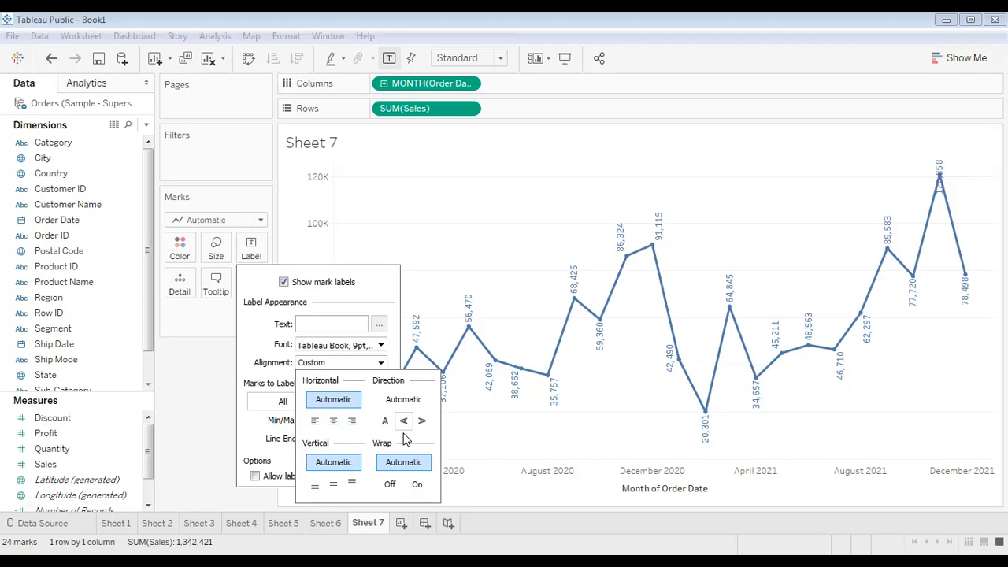
left_click(403, 399)
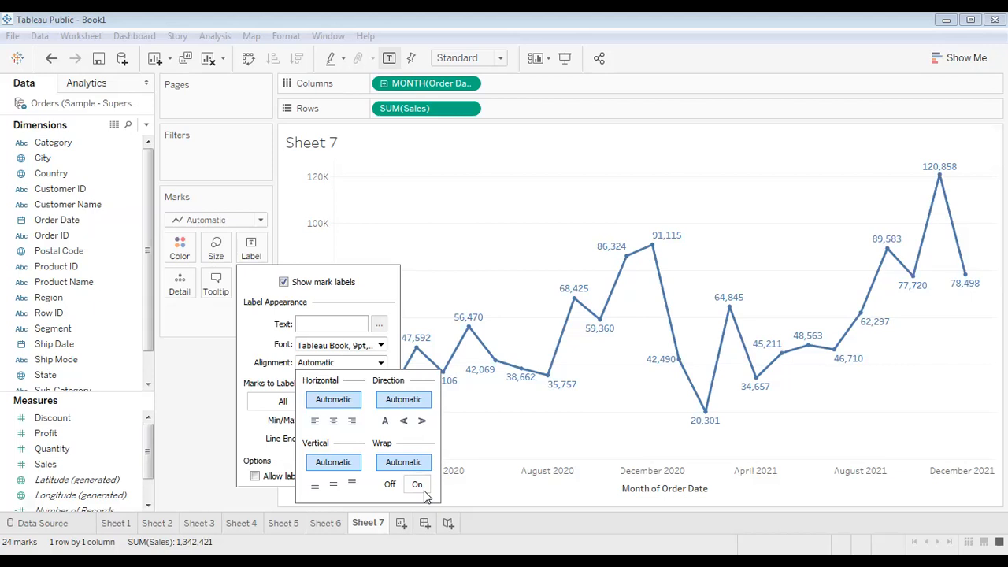
left_click(503, 235)
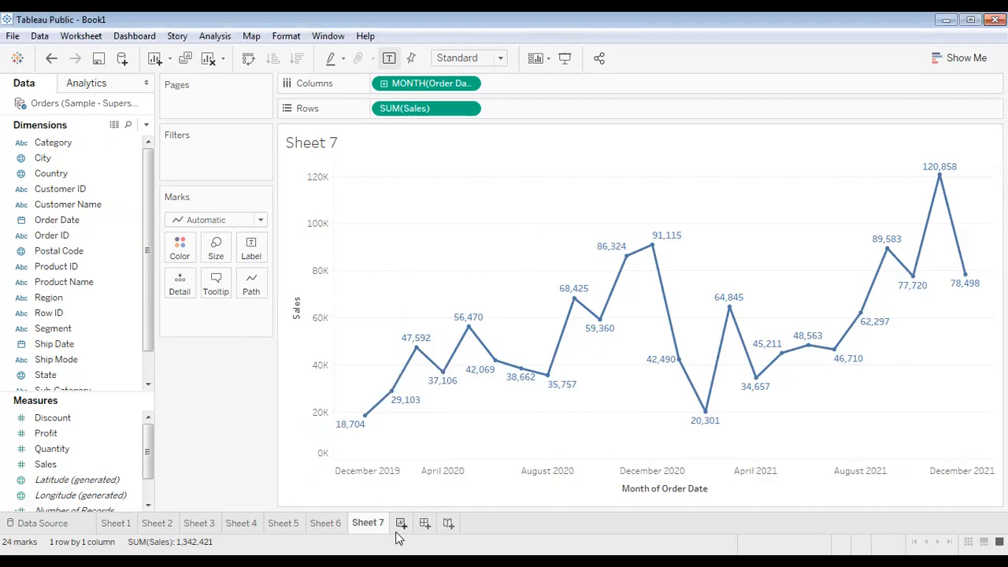
Restrict the Sales line's mark labels to selected marks and check the label options.
left_click(252, 260)
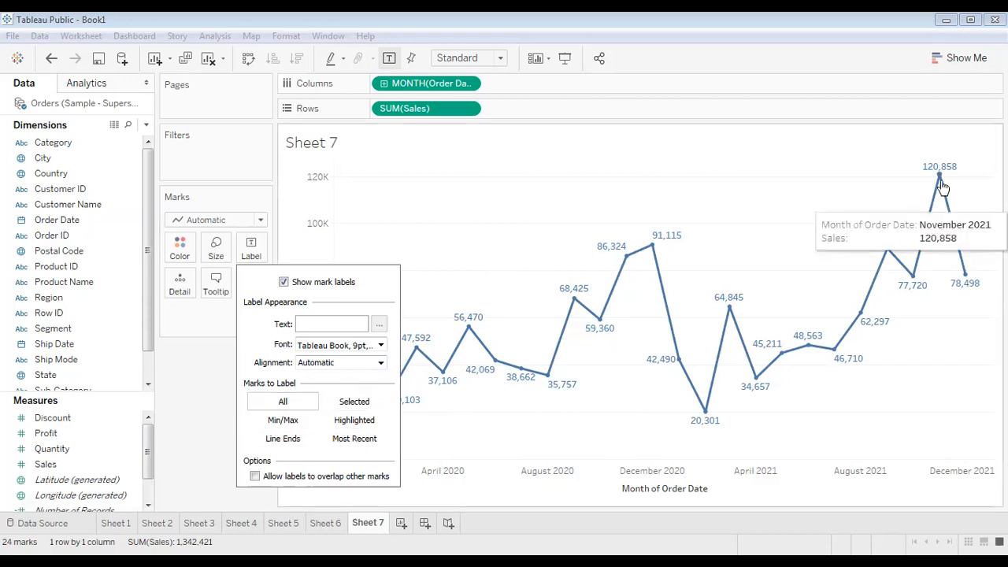
left_click(356, 405)
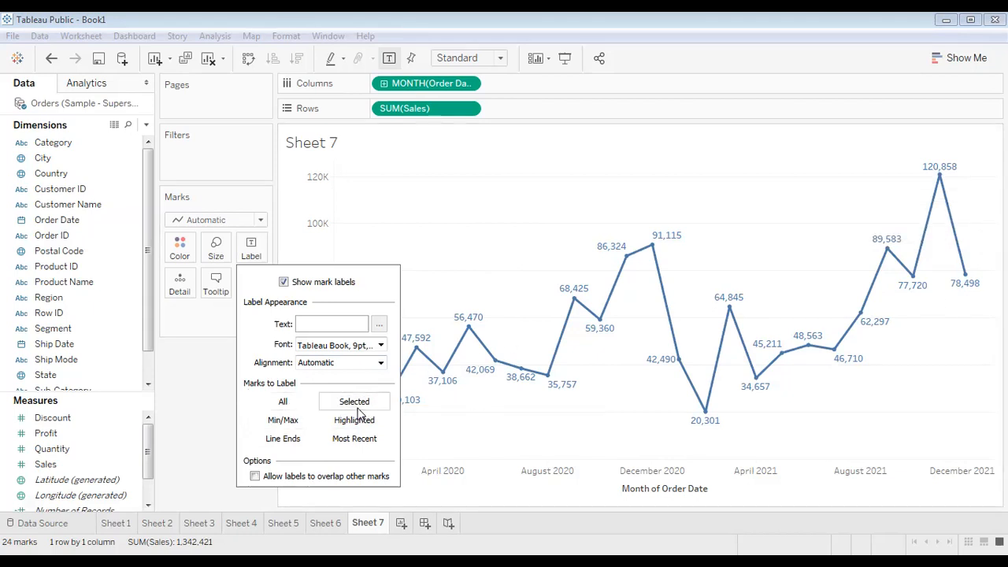
left_click(746, 193)
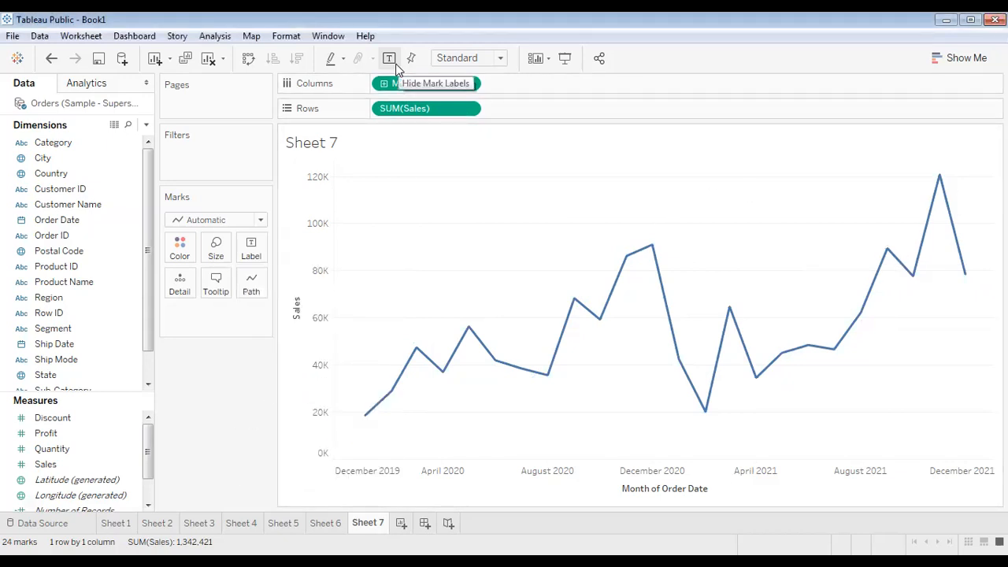
left_click(249, 260)
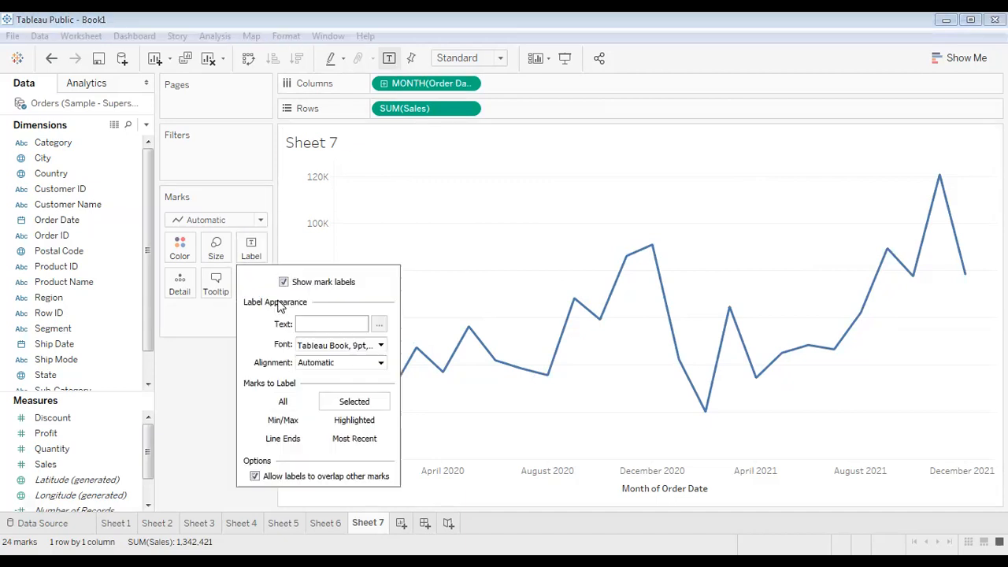
left_click(499, 271)
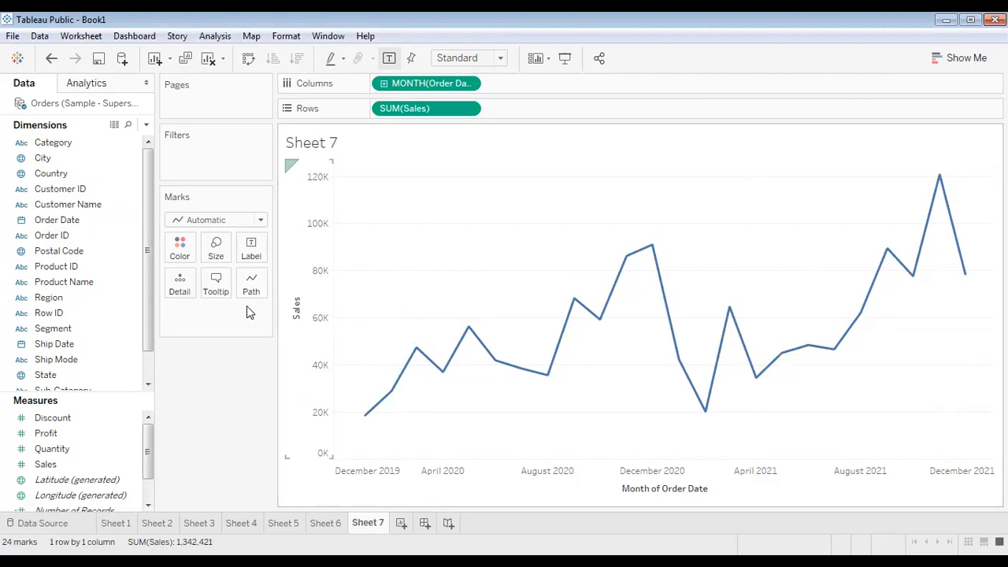
left_click(252, 250)
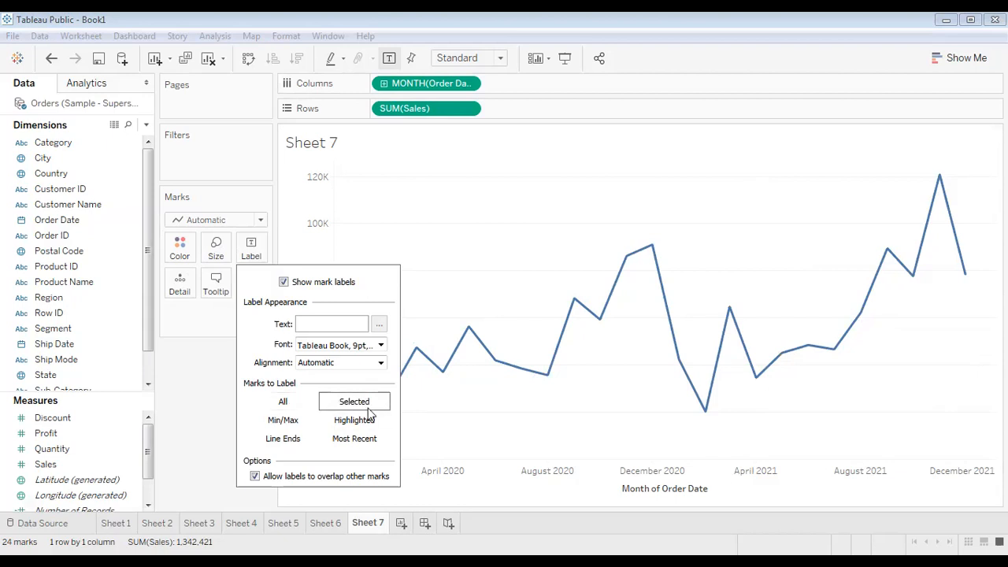
Select individual monthly points along the Sales line one after another, ending with December 2020, to view their labels.
left_click(573, 311)
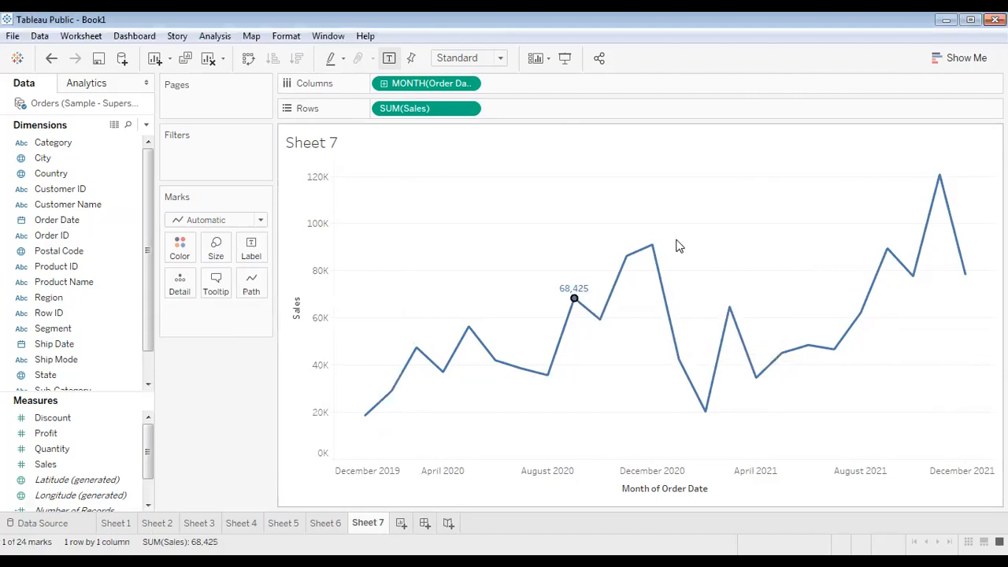
left_click(649, 249)
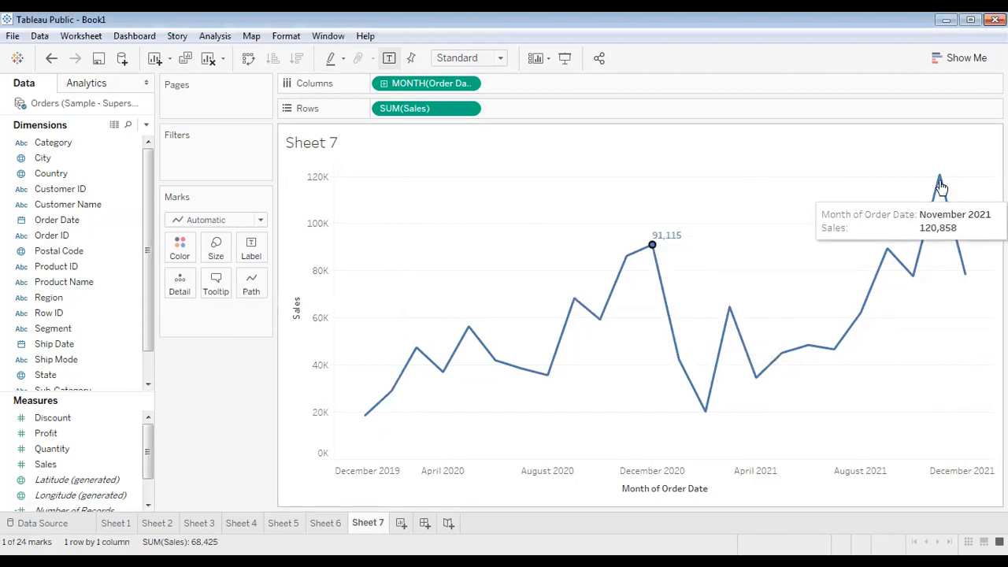
left_click(939, 178)
left_click(469, 327)
left_click(416, 350)
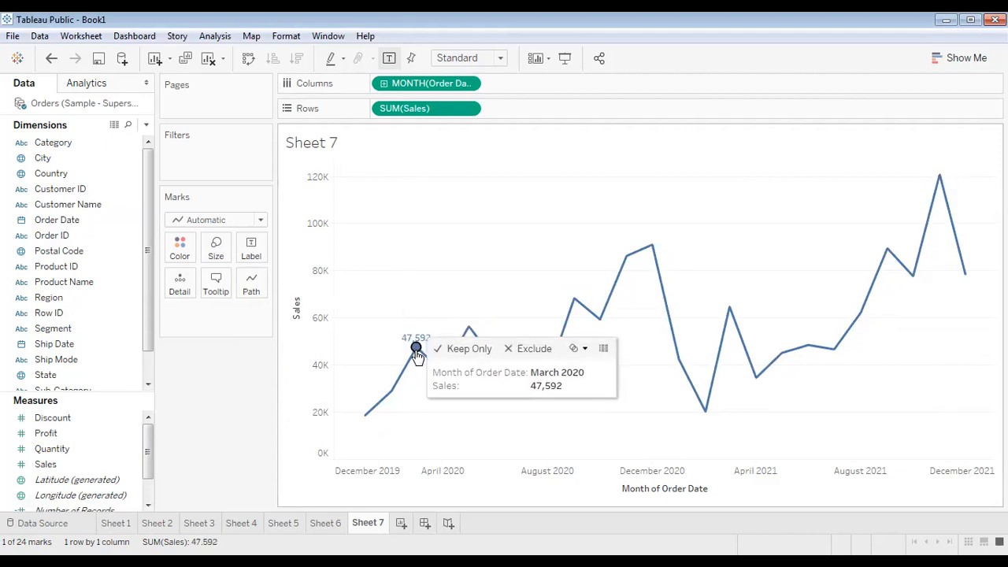
left_click(392, 393)
left_click(652, 246)
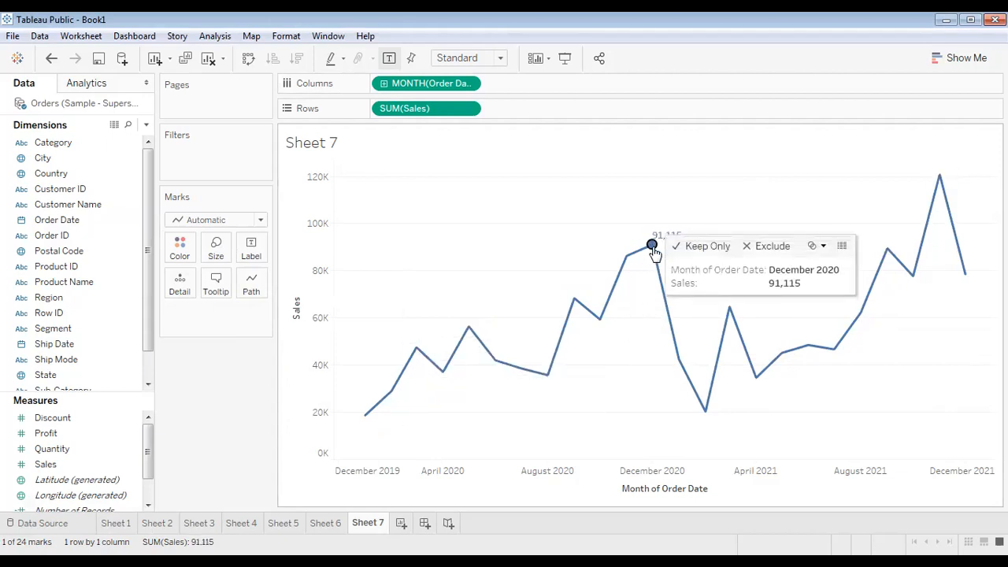
Restrict the Sales line's mark labels to the minimum and maximum points and check both labelled marks.
left_click(252, 247)
left_click(278, 422)
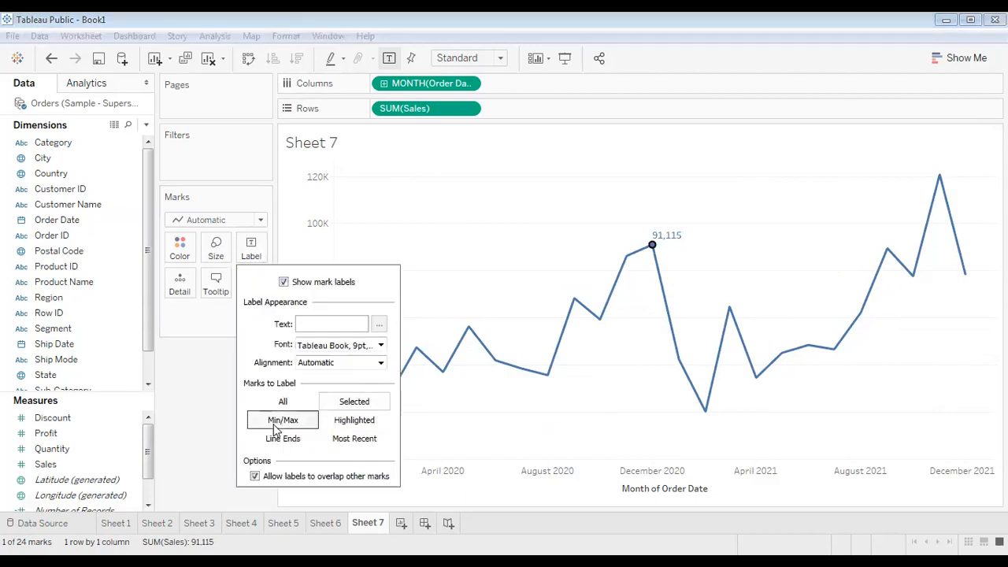
left_click(939, 416)
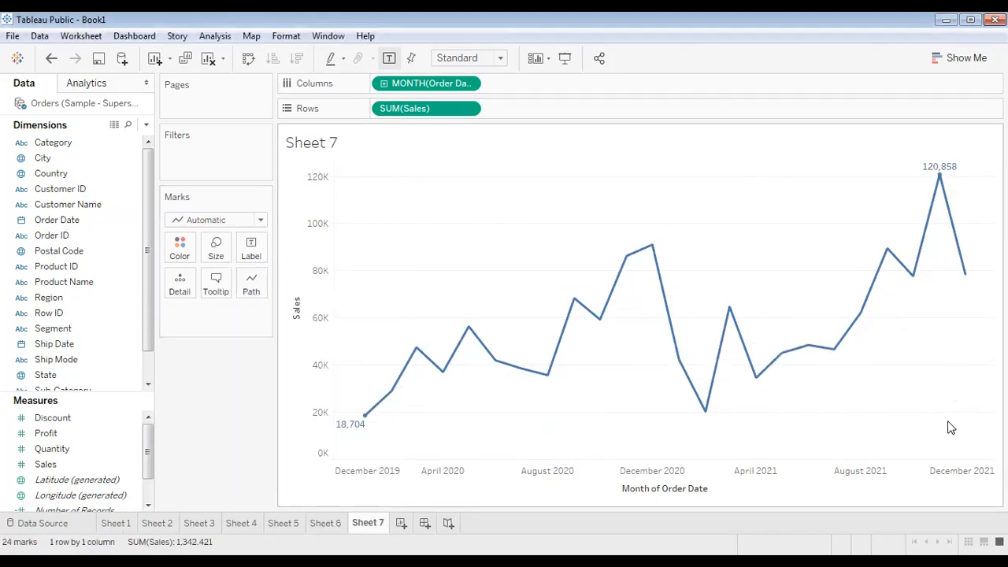
mouse_move(928, 177)
Switch the mark labels to highlighted marks only and color the Sales lines by Category.
left_click(251, 248)
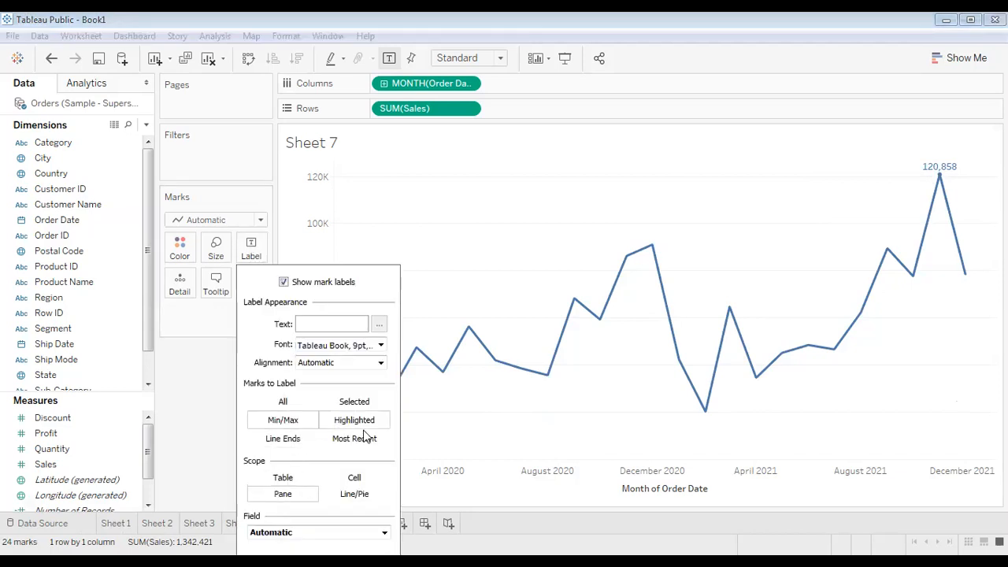
left_click(354, 419)
left_click(627, 198)
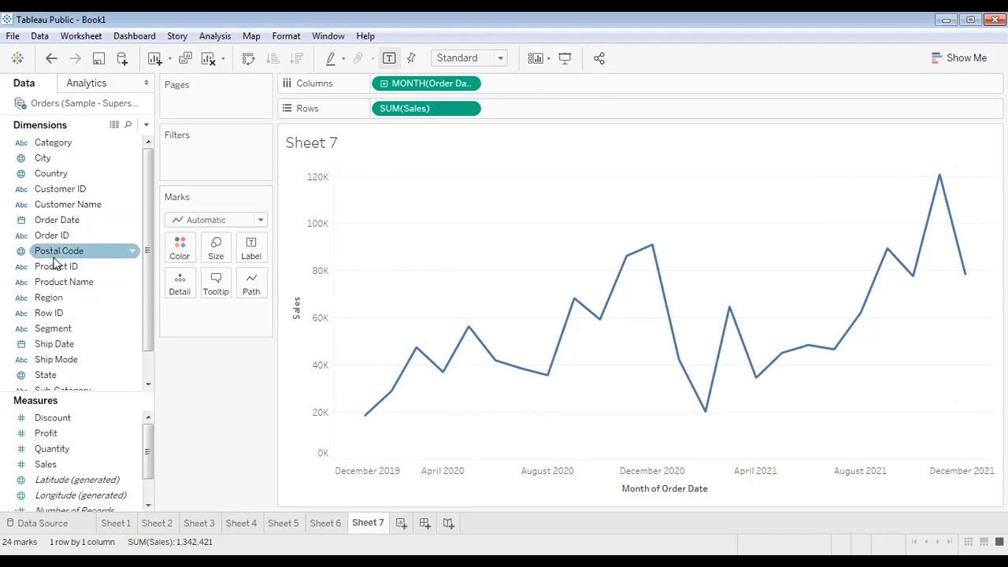
left_click_drag(67, 146, 180, 245)
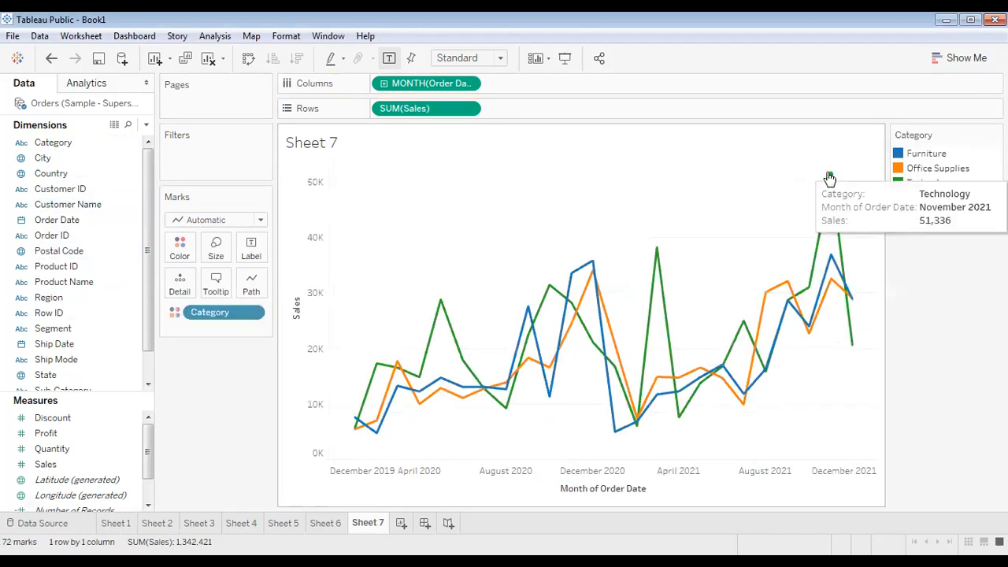
Highlight Furniture, Office Supplies and Technology in turn in the Category legend to view each line's labels, and clear the highlighting.
left_click(924, 153)
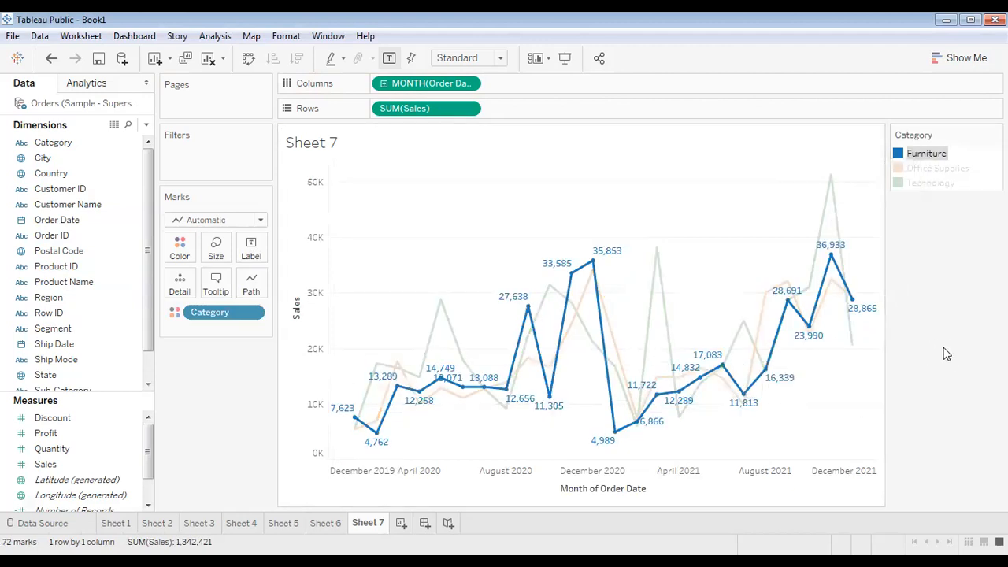
left_click(937, 169)
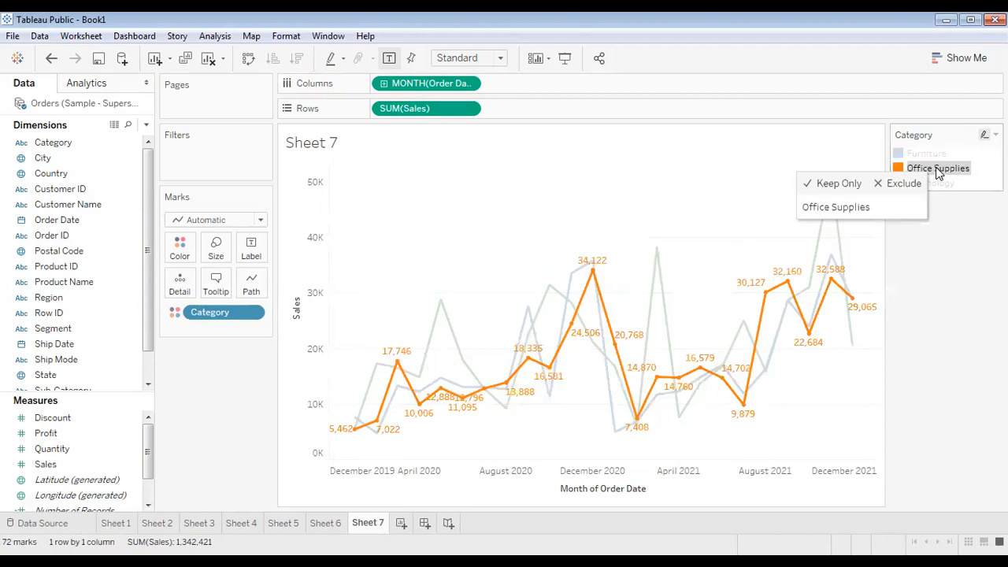
left_click(940, 186)
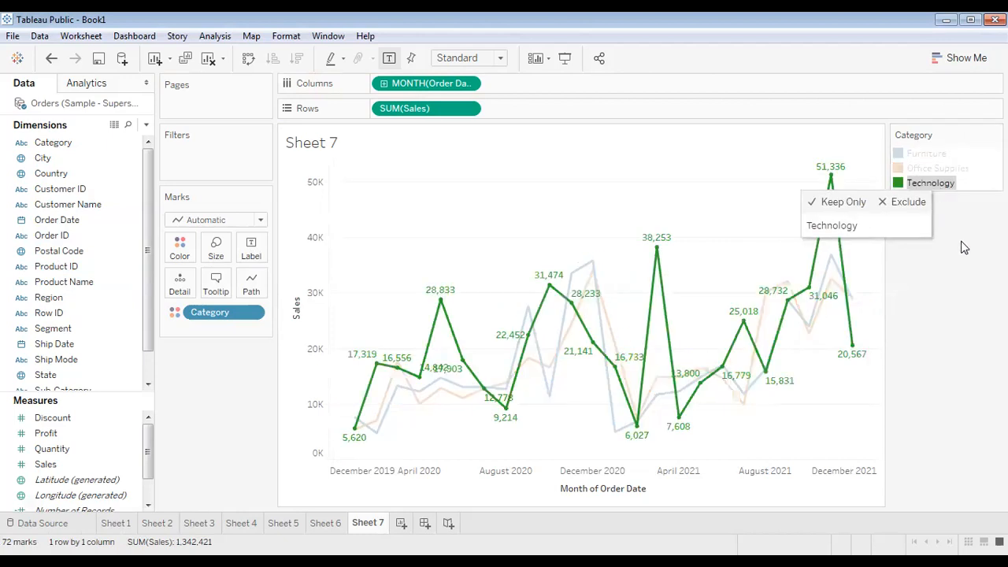
left_click(941, 186)
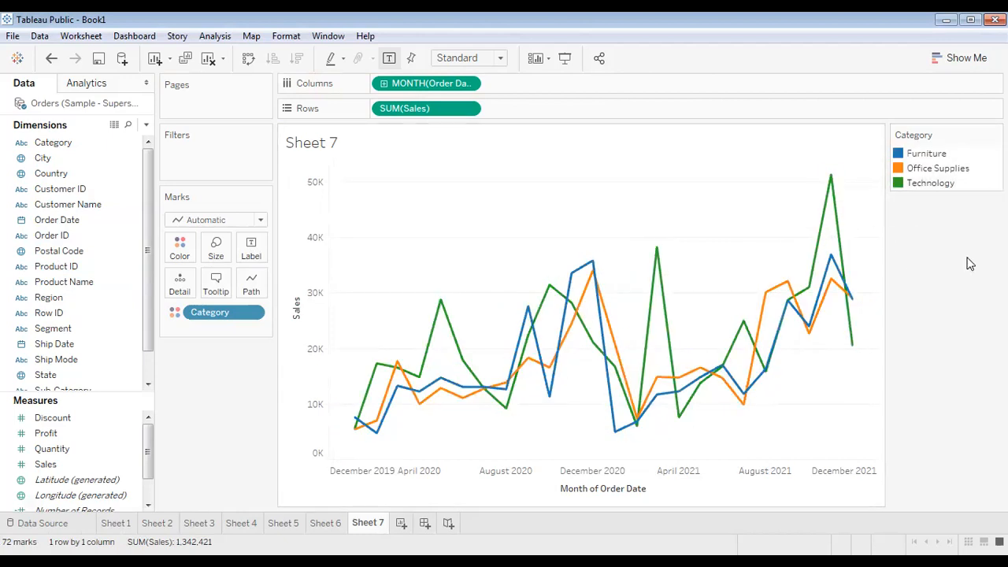
left_click(929, 158)
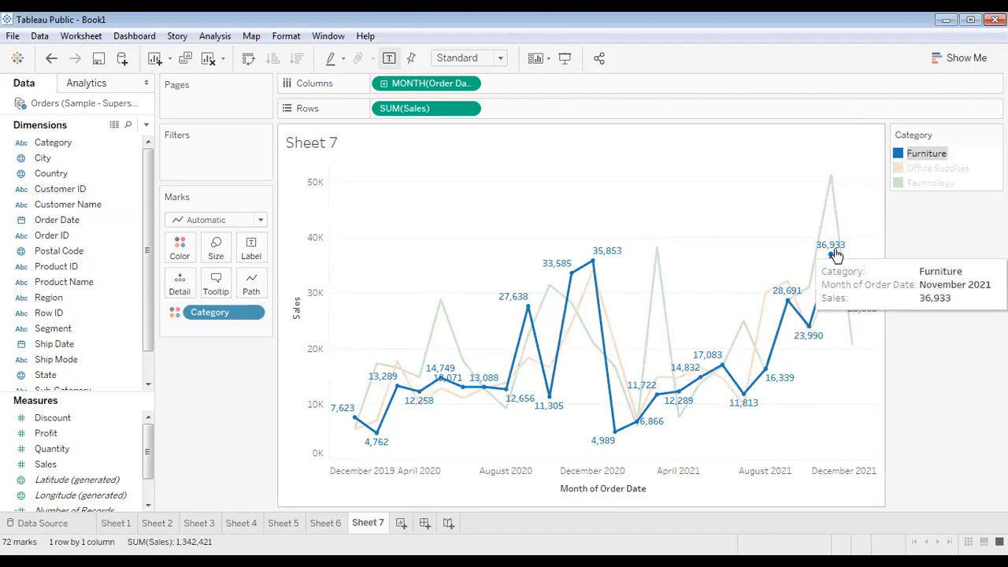
left_click(931, 235)
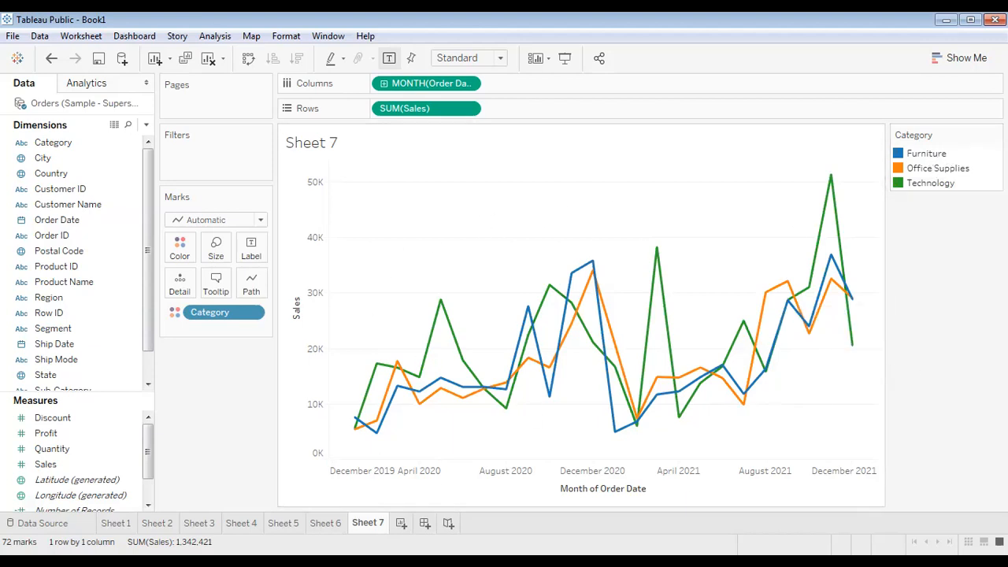
left_click(931, 170)
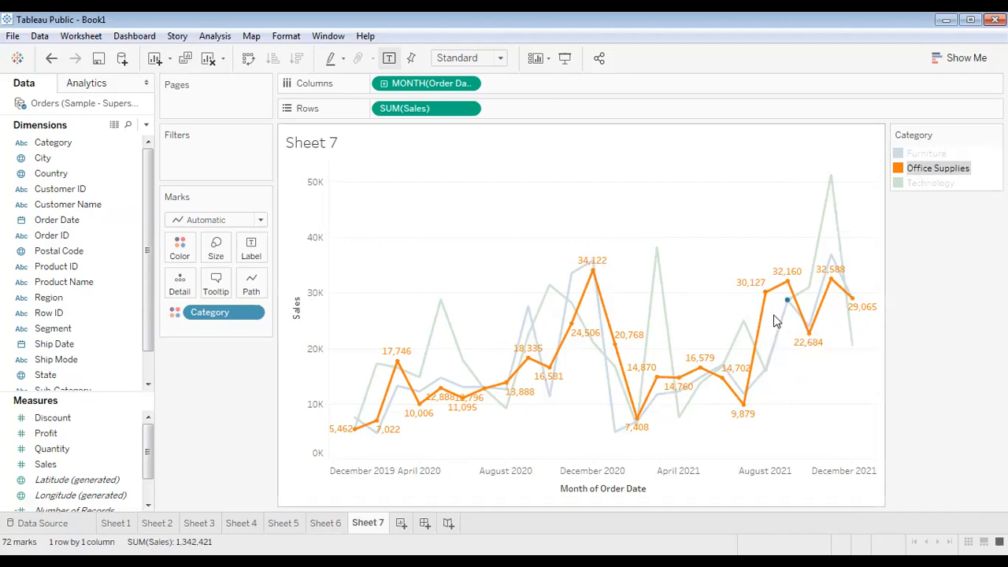
left_click(966, 260)
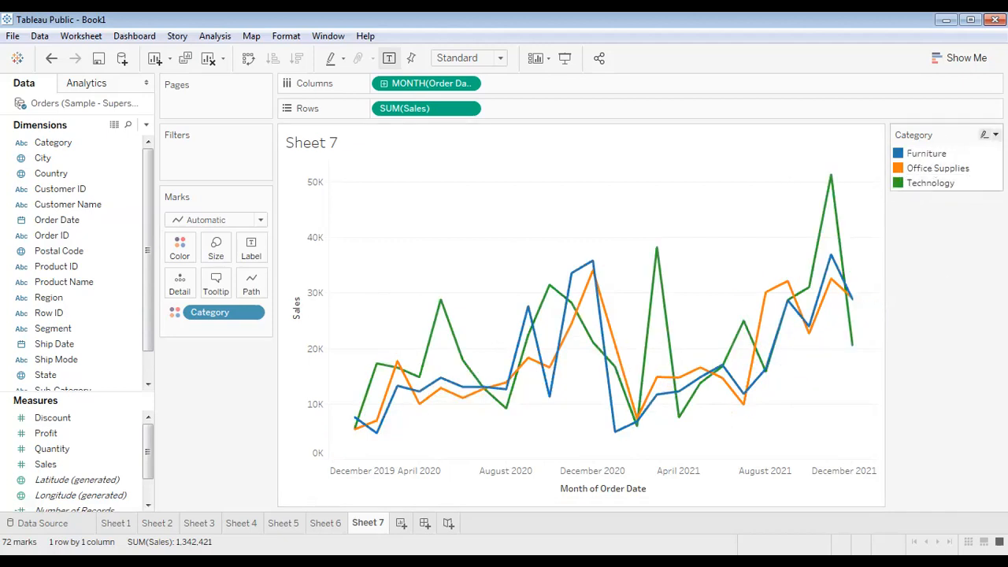
Try the Category legend with Highlight Selected Items turned off, and turn the option back on.
left_click(995, 135)
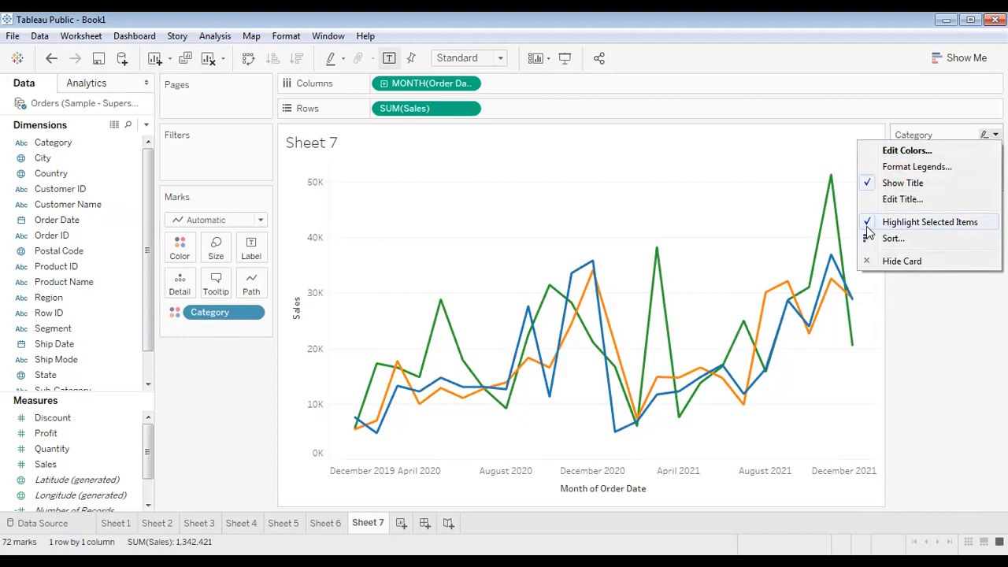
left_click(914, 222)
left_click(995, 135)
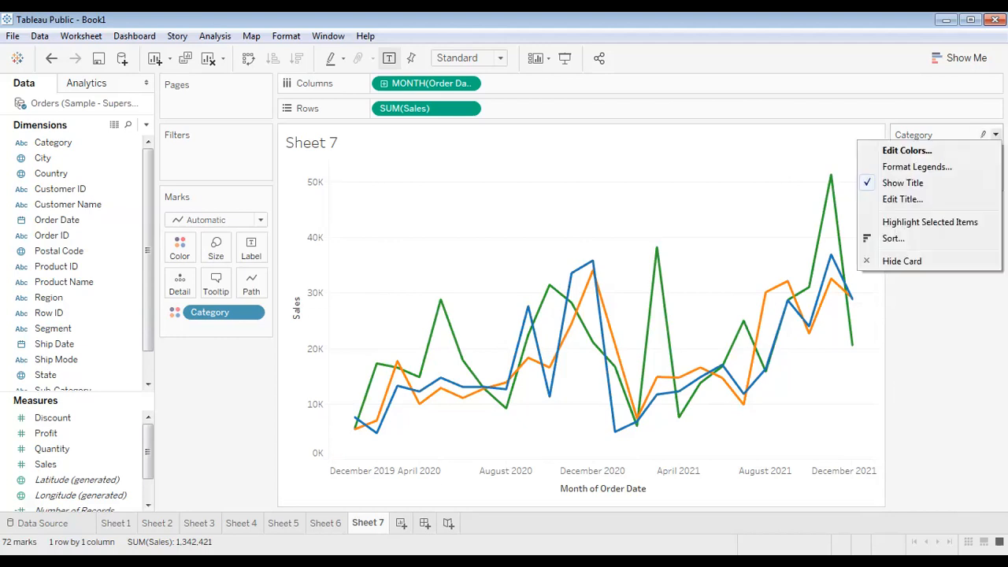
left_click(873, 224)
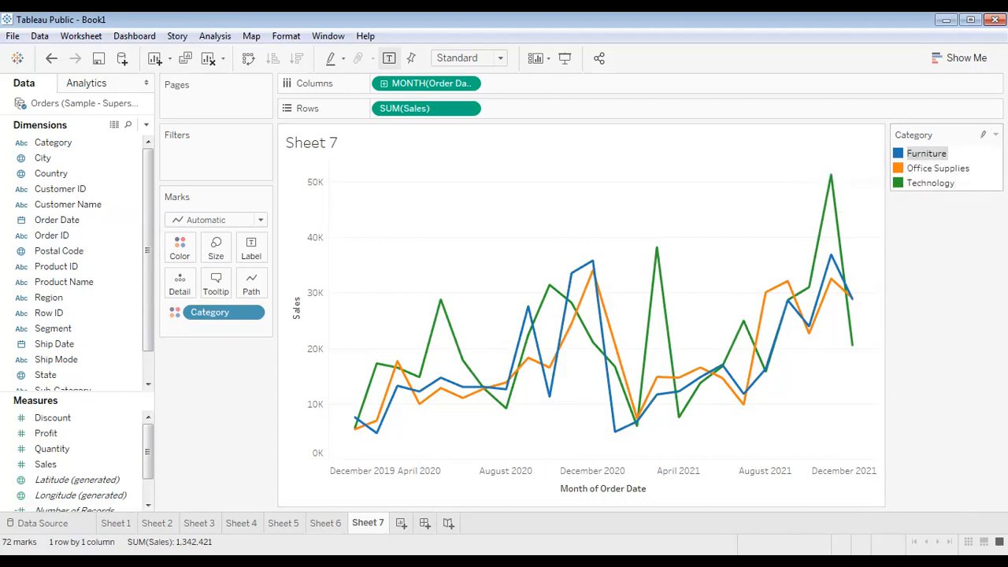
left_click(995, 135)
left_click(953, 416)
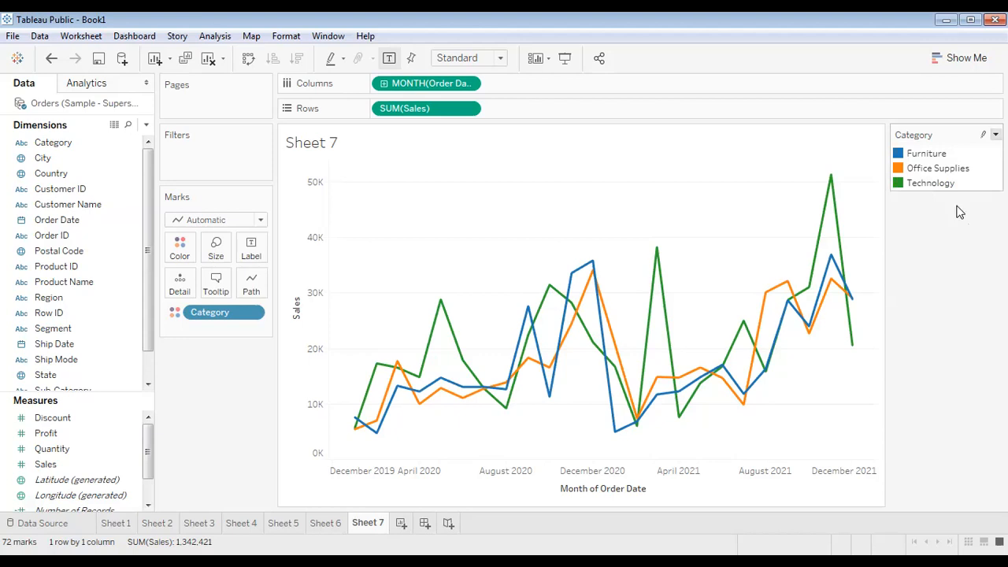
left_click(996, 134)
left_click(949, 223)
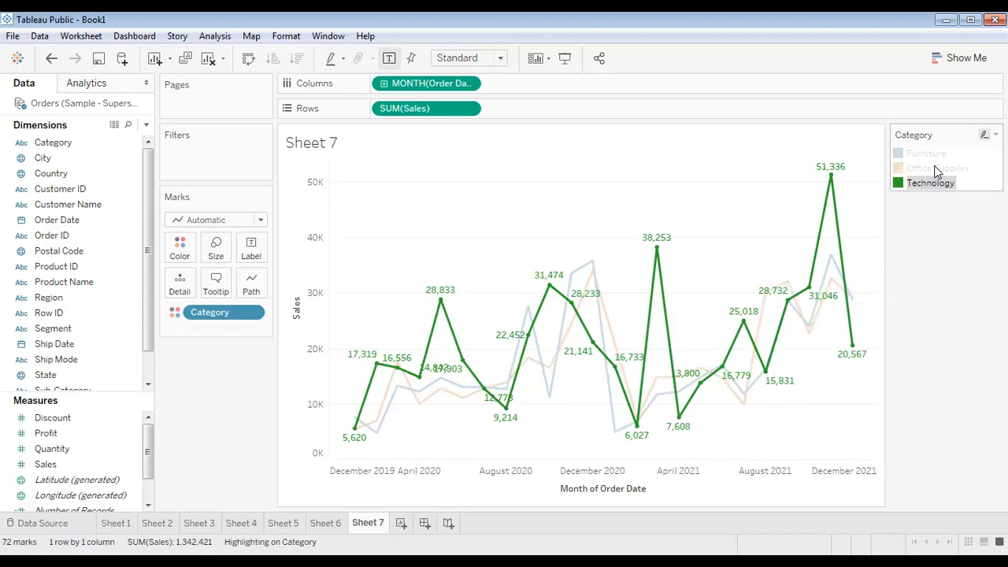
Restrict the mark labels to line ends, remove Category from the color marks, and check both ends of the Sales line.
left_click(252, 247)
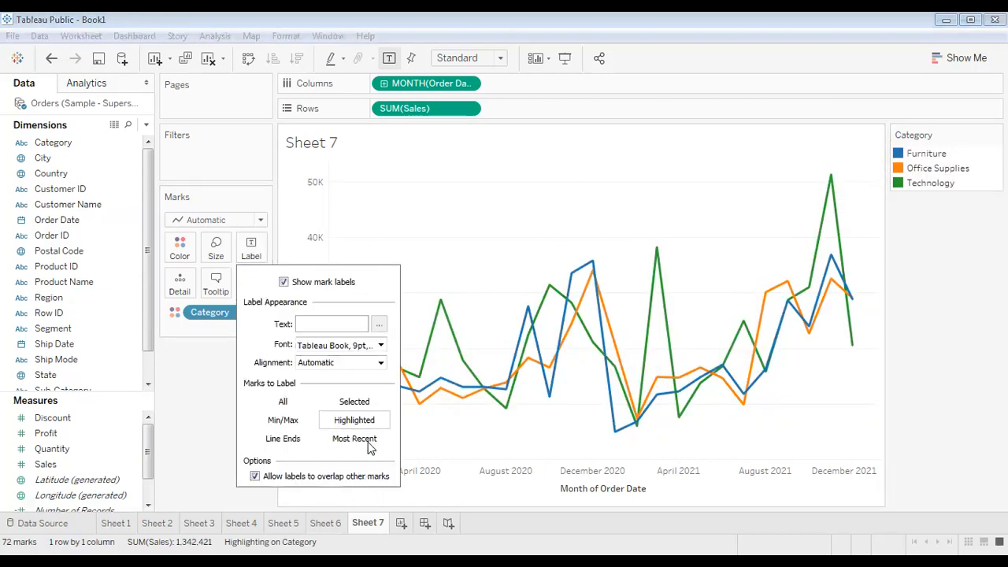
left_click(287, 440)
left_click_drag(210, 312, 225, 441)
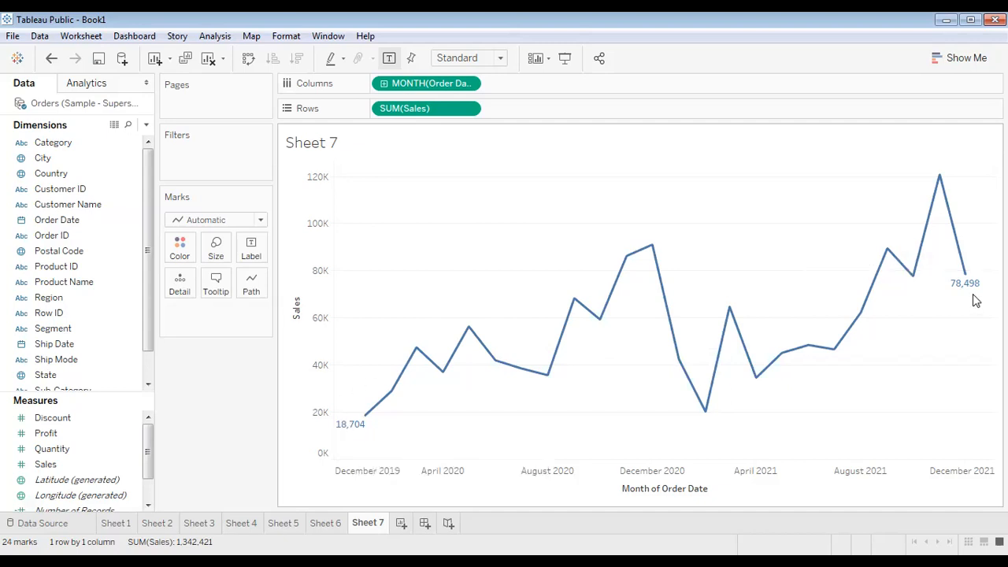
mouse_move(975, 293)
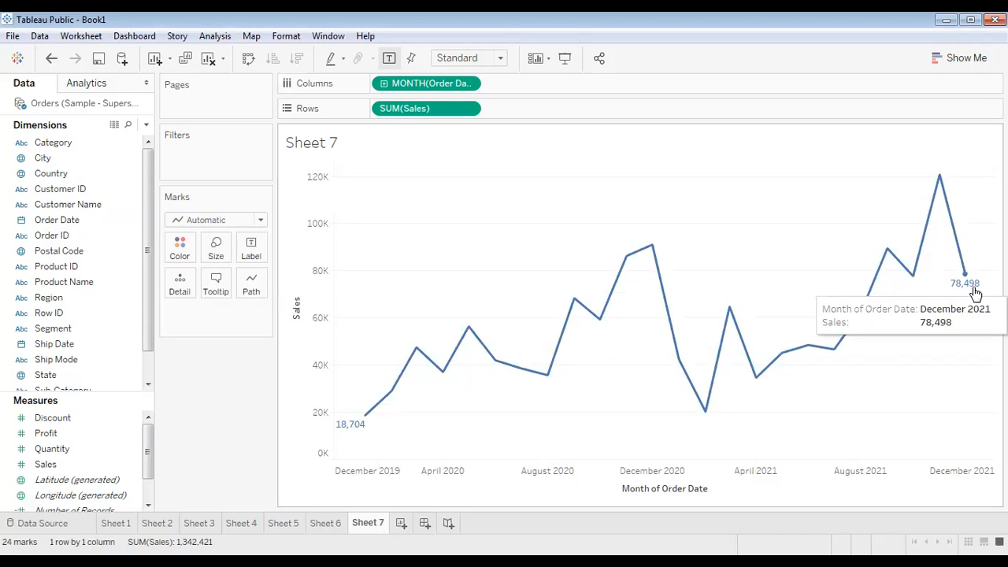
left_click(364, 415)
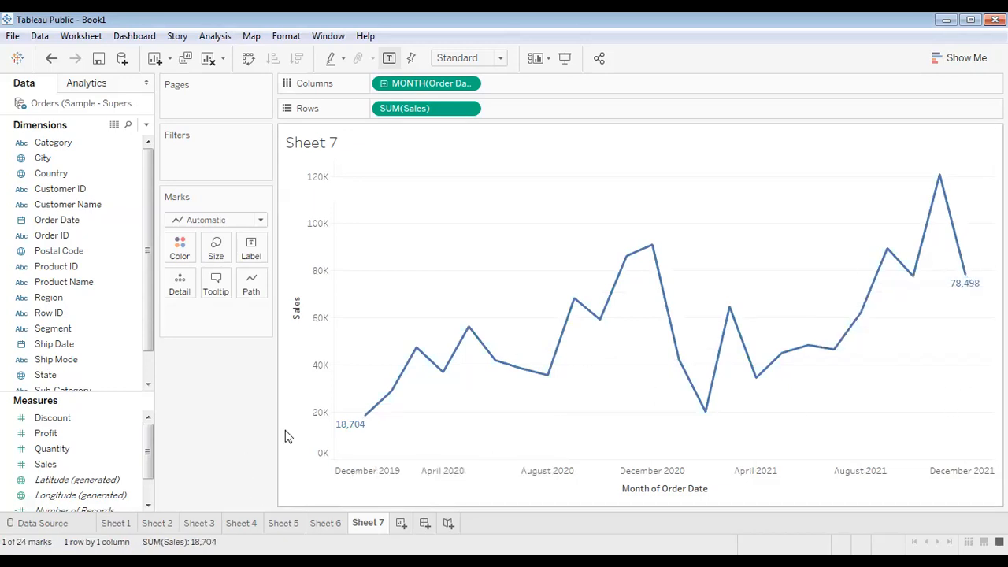
left_click(896, 276)
Restrict the Sales line's mark labels to the most recent mark.
left_click(251, 248)
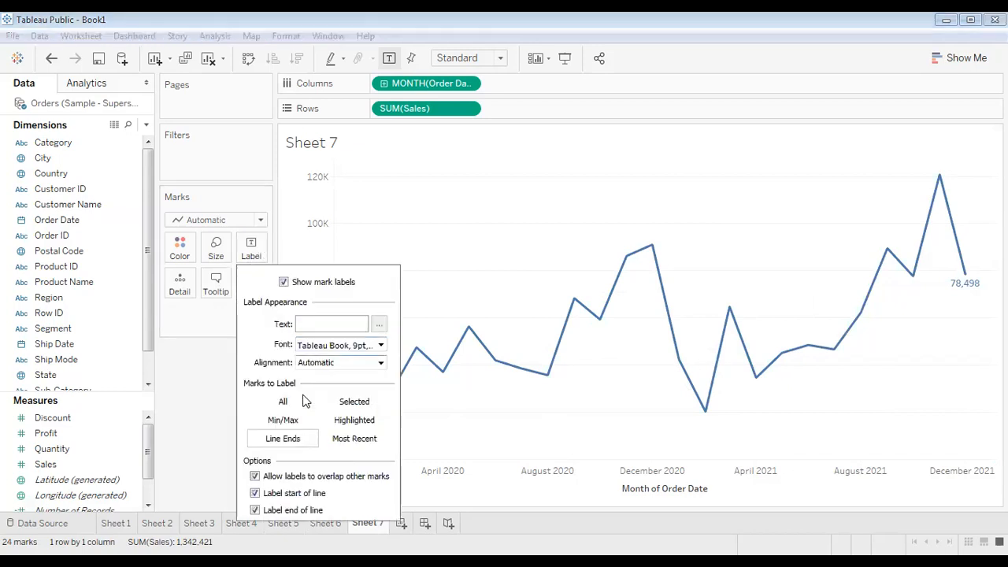
left_click(347, 445)
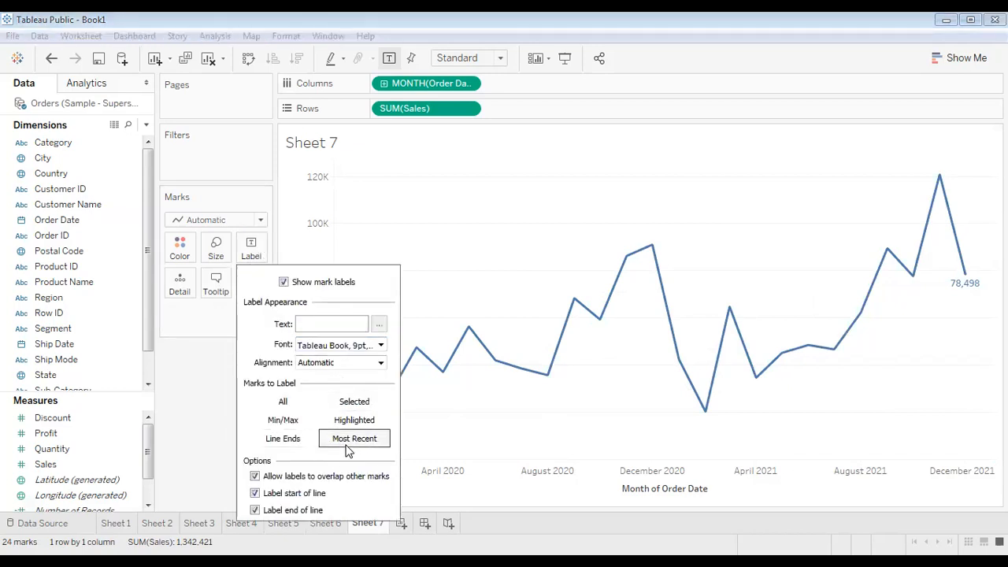
left_click(482, 411)
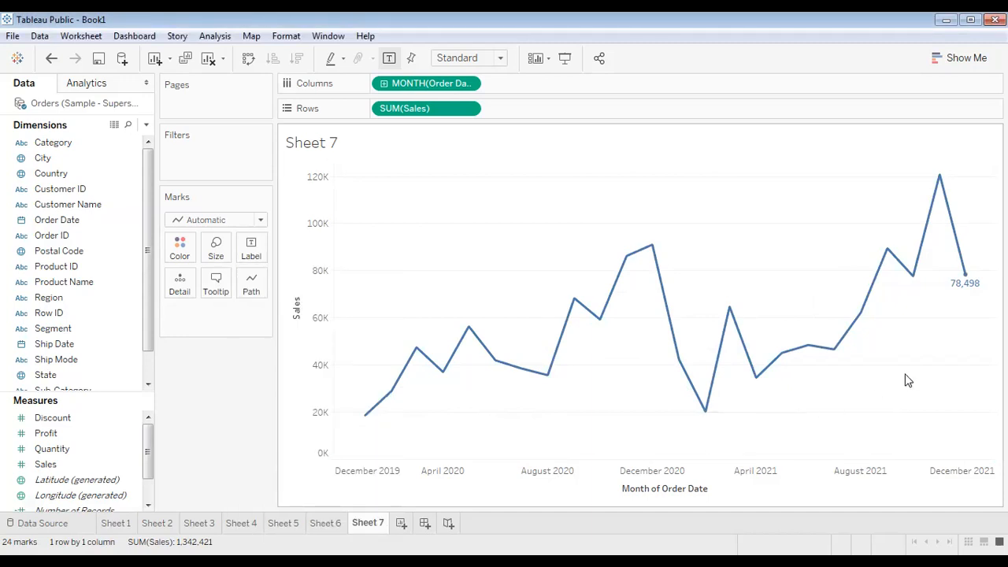
Review the label scope options and switch the marks to label between All and Most Recent, ending on Selected.
left_click(247, 258)
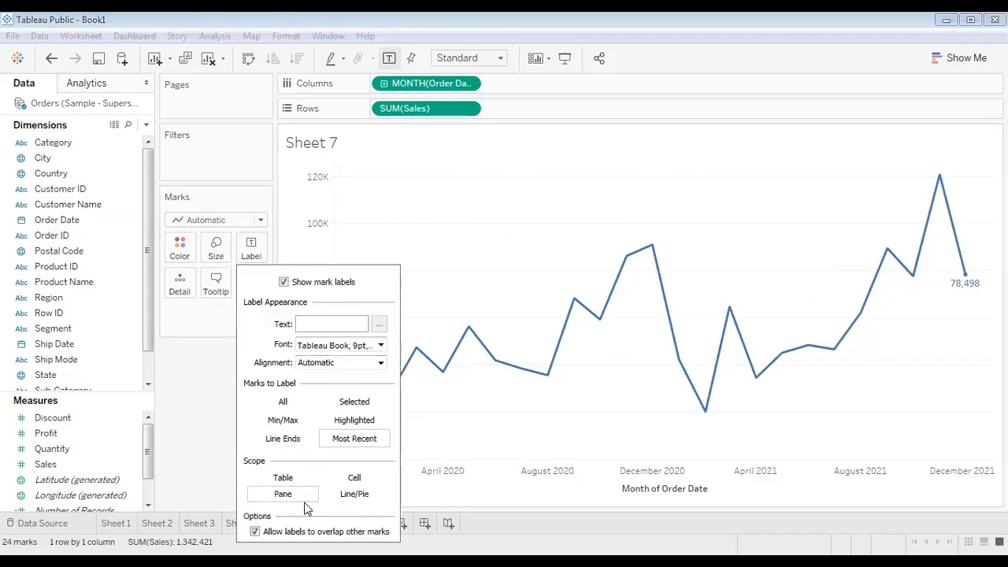
left_click(285, 406)
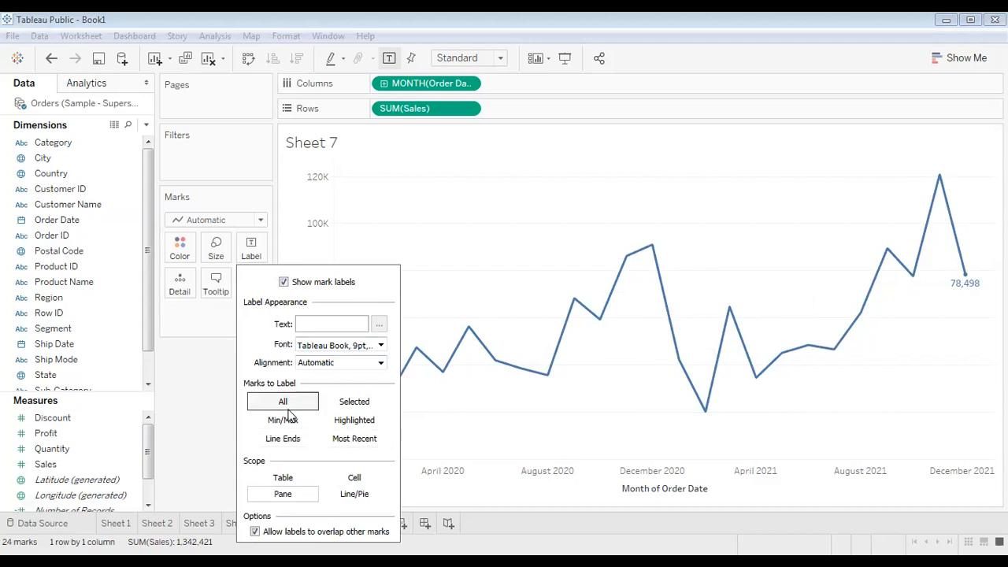
left_click(355, 438)
left_click(260, 401)
left_click(356, 405)
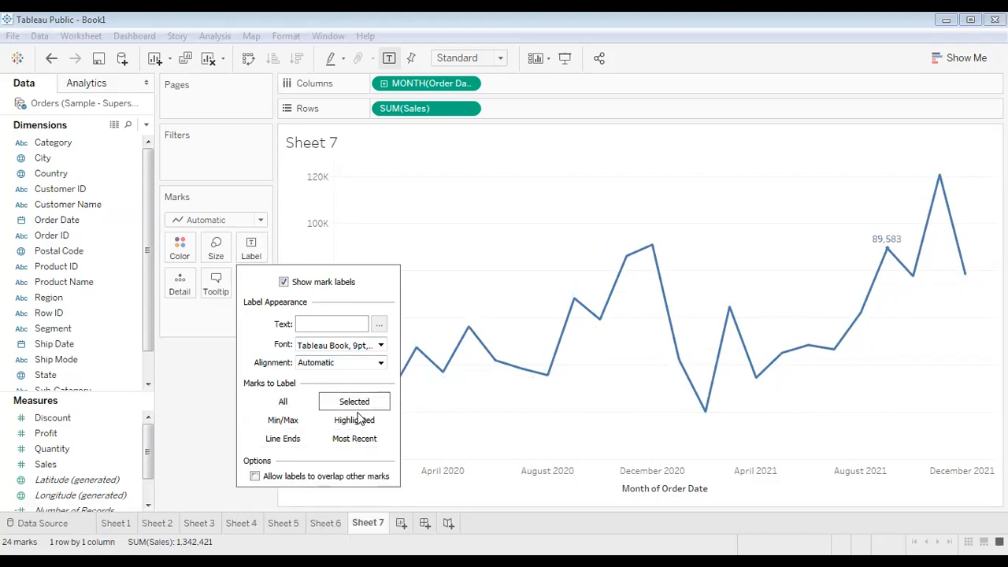
Switch the marks to label through Min/Max, Highlighted and Most Recent, ending on Line Ends.
left_click(284, 426)
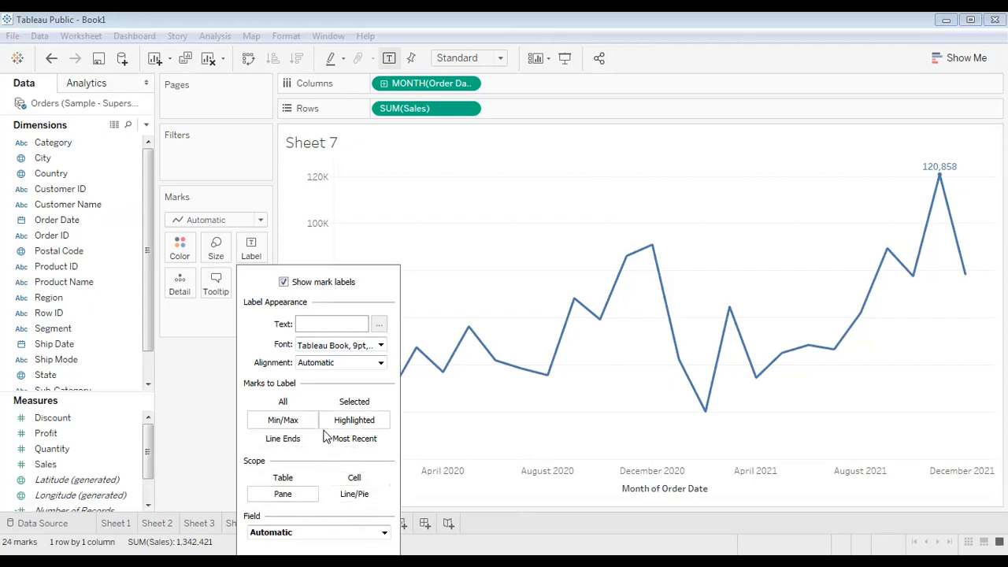
left_click(364, 420)
left_click(354, 439)
left_click(283, 439)
left_click(308, 442)
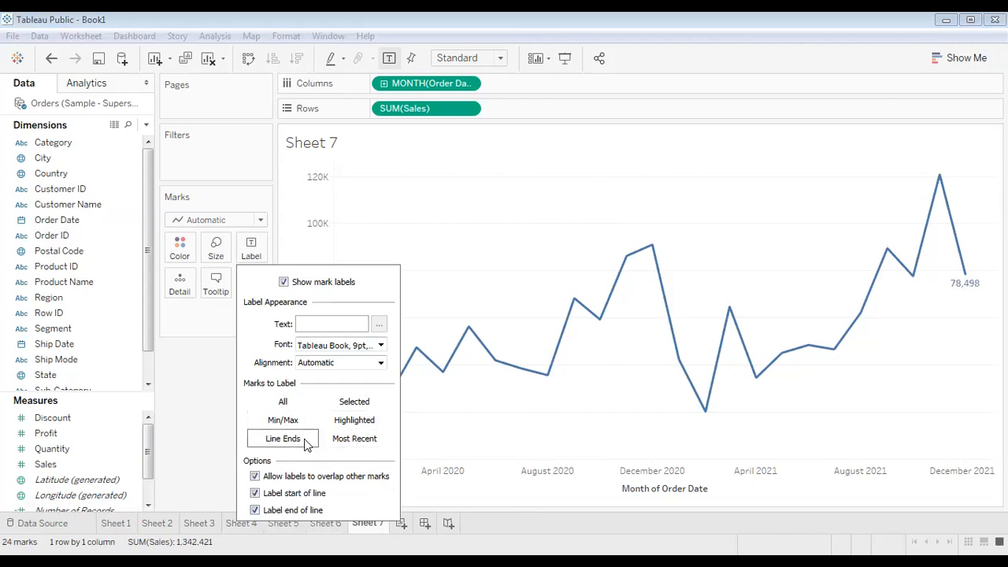
Turn off the label at the start of the Sales line, keeping the end label.
left_click(272, 496)
left_click(255, 495)
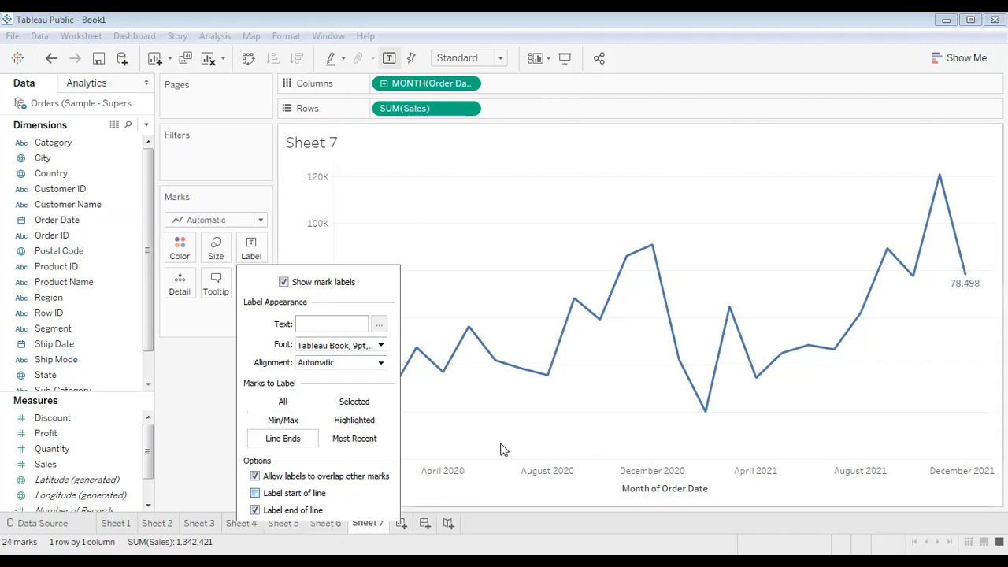
left_click(709, 323)
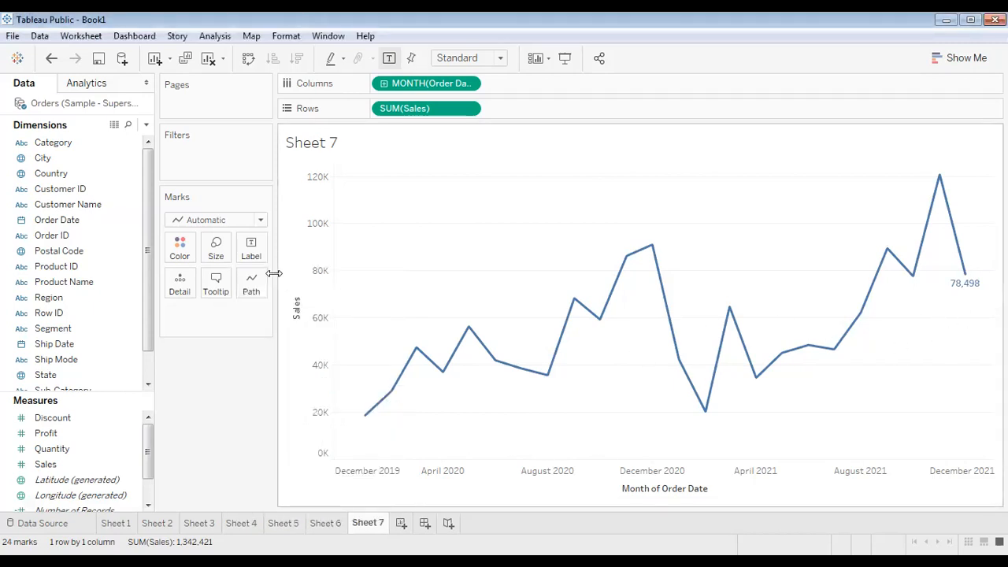
Turn the start-of-line label back on, try the line without its end label, and restore the end label.
left_click(250, 248)
left_click(255, 493)
left_click(254, 510)
left_click(378, 447)
left_click(263, 263)
left_click(255, 510)
Label all marks without allowing labels to overlap other marks, and color the Sales lines by Category.
left_click(370, 443)
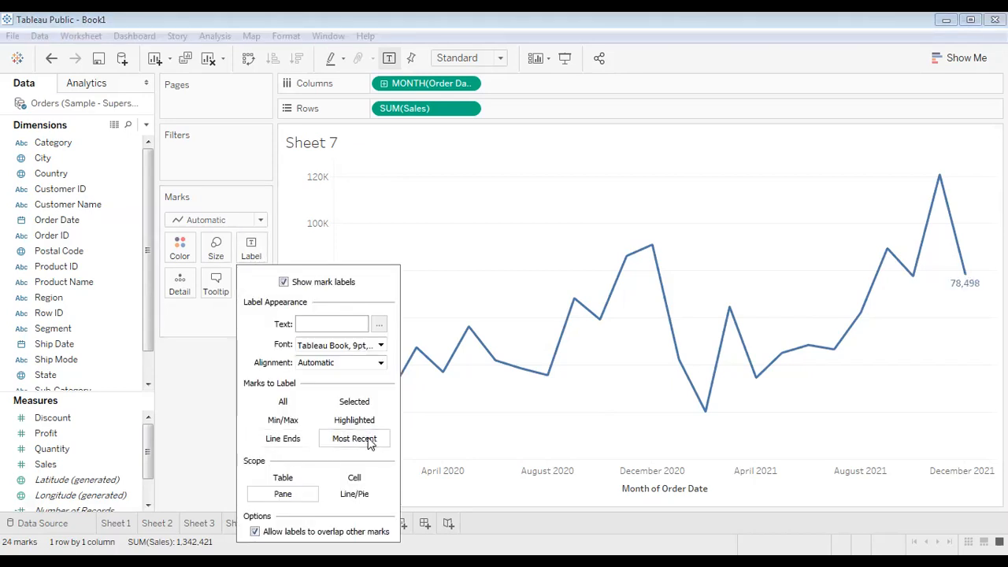
left_click(279, 405)
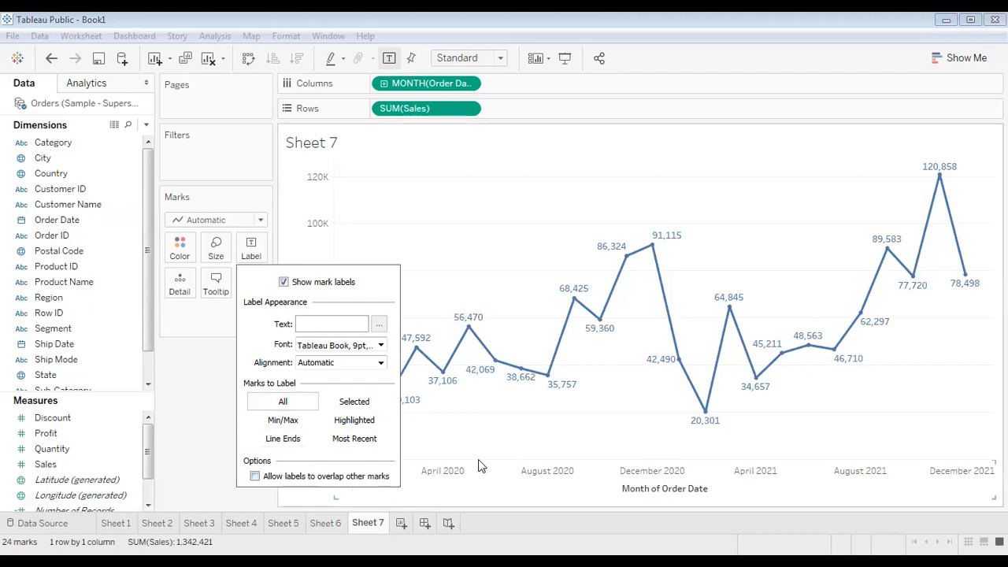
left_click(528, 412)
left_click_drag(53, 143, 181, 260)
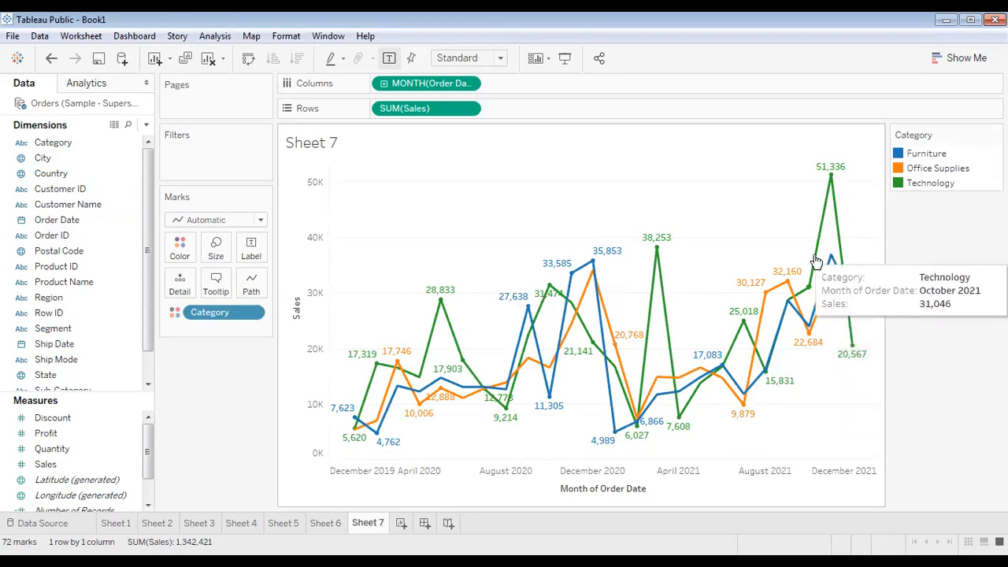
Try allowing the Sales labels to overlap other marks, check the December 2021 line ends, and disallow the overlap again.
left_click(243, 260)
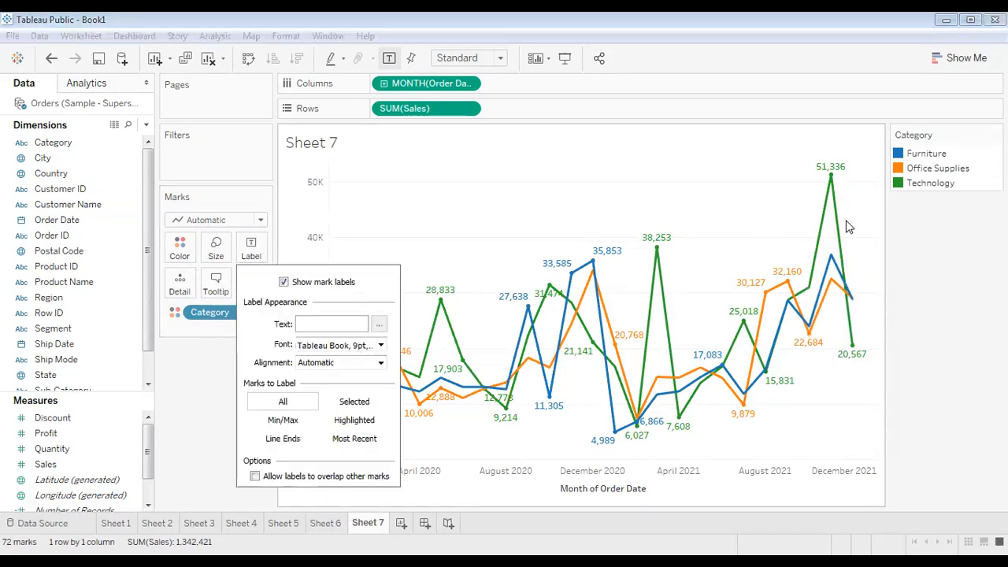
left_click(255, 476)
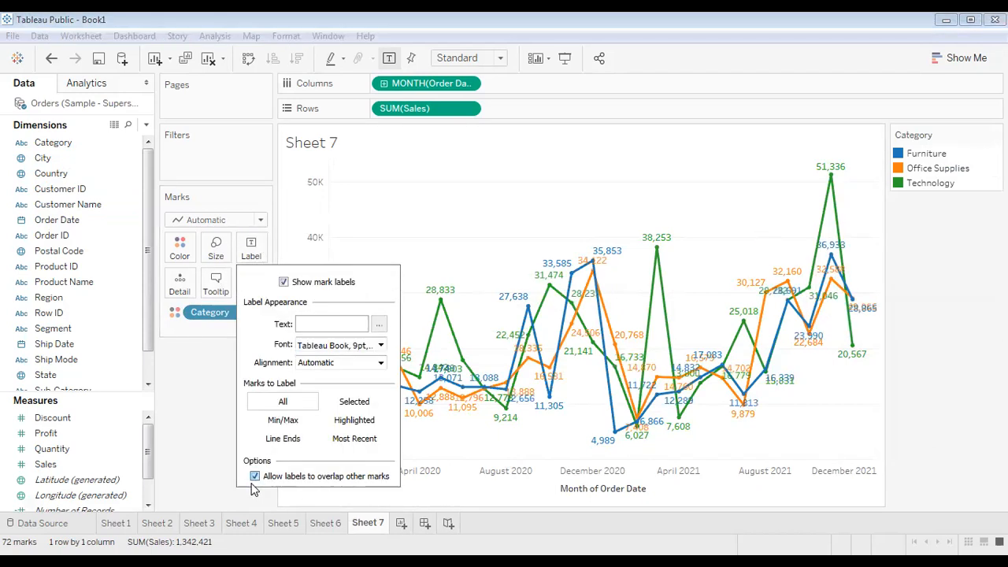
left_click(937, 385)
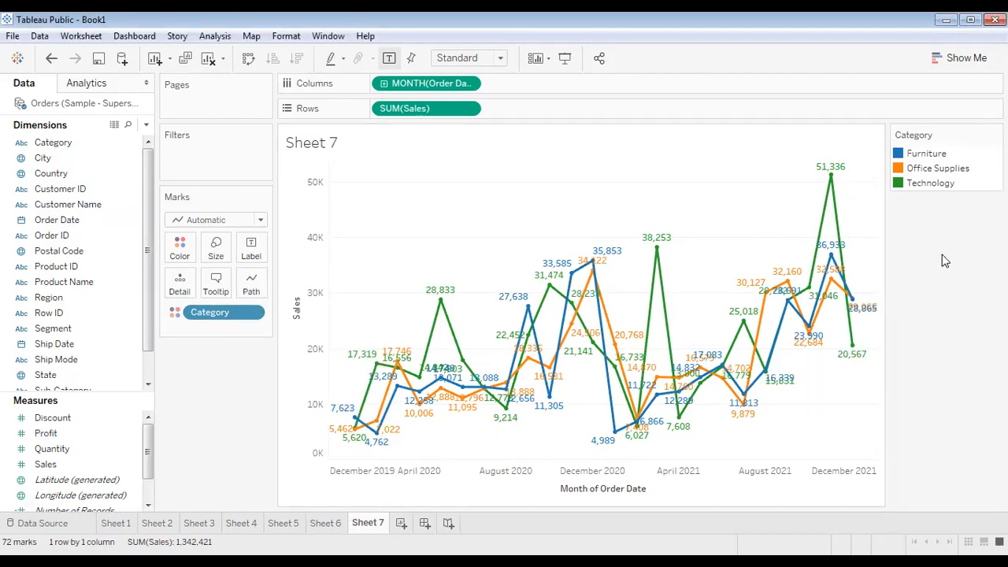
mouse_move(866, 318)
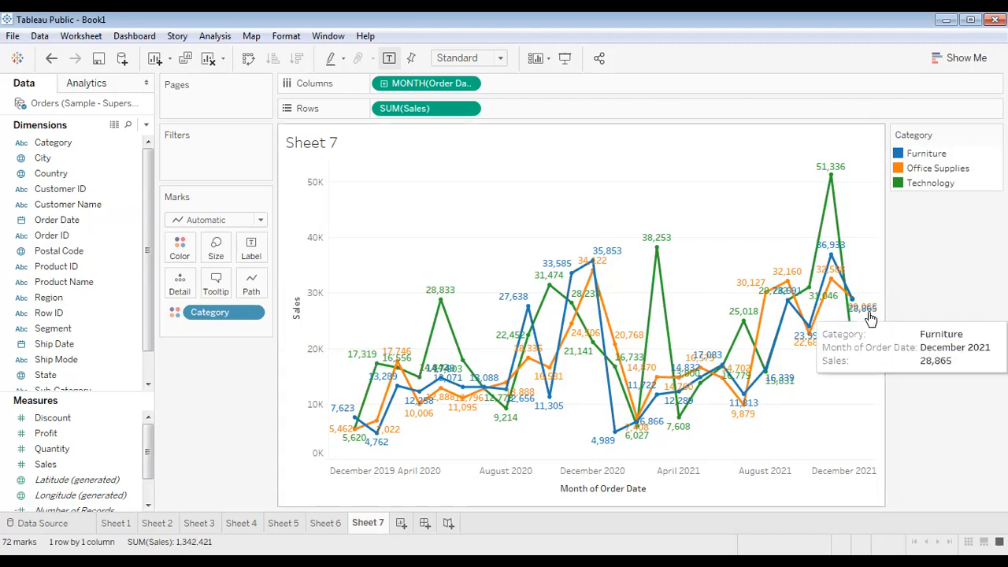
left_click(252, 250)
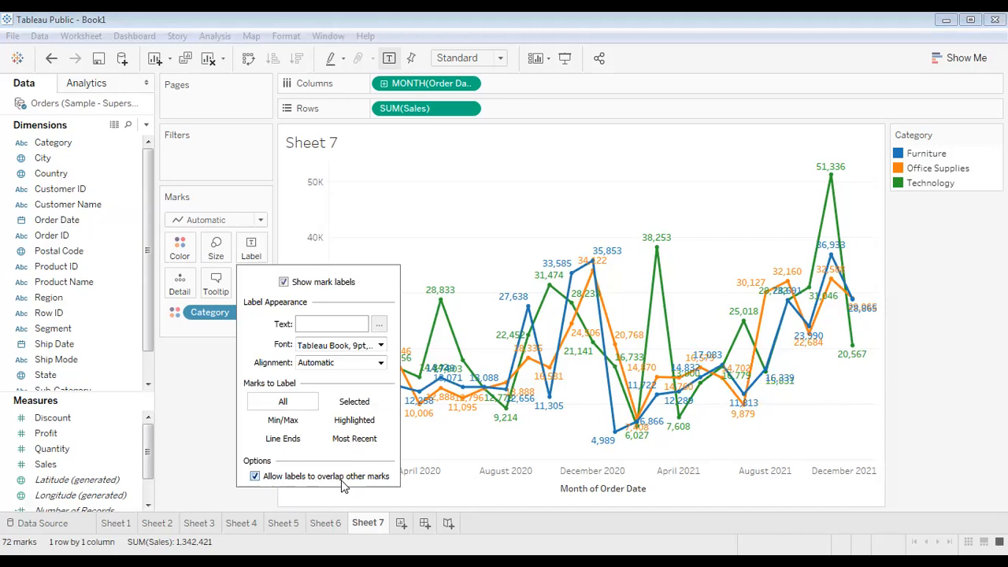
left_click(255, 477)
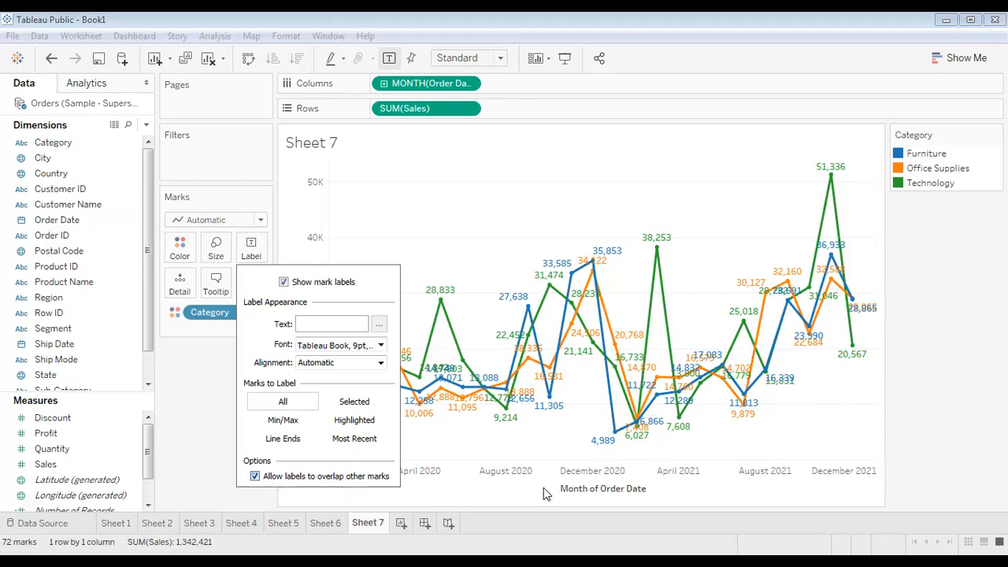
left_click(959, 356)
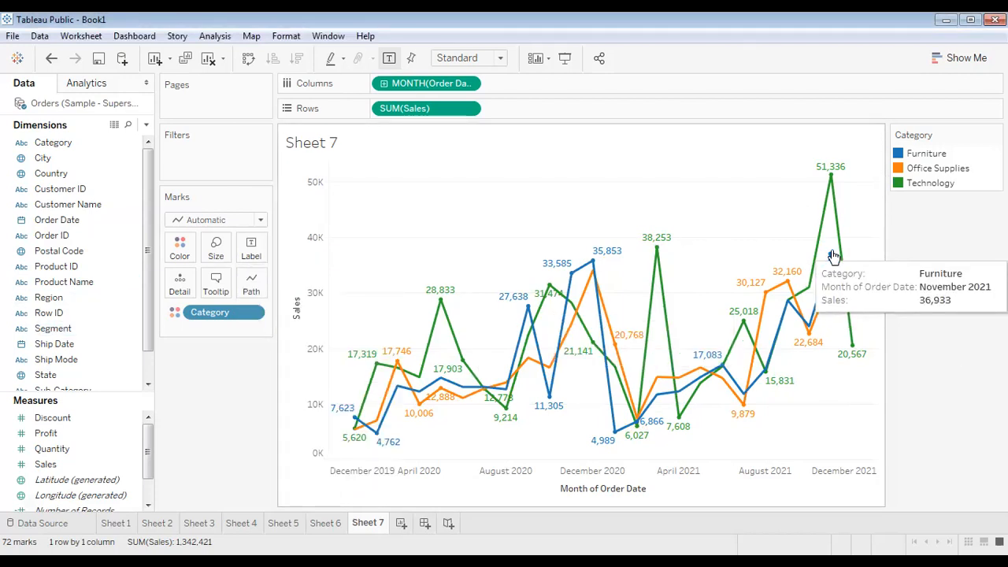
View the Sales line chart in presentation mode and compare its December 2021 labels with those in the normal worksheet view.
left_click(564, 63)
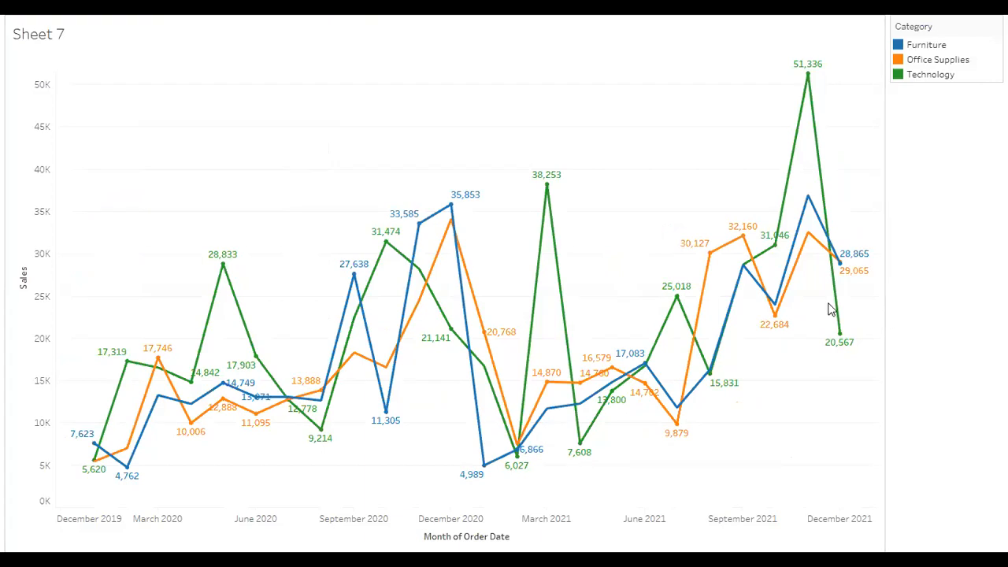
mouse_move(867, 273)
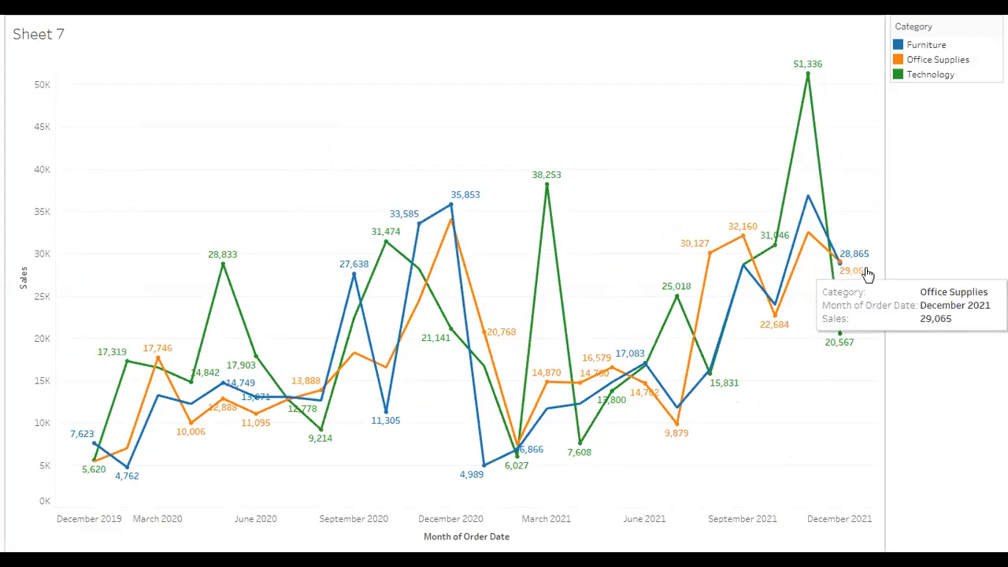
key("Escape")
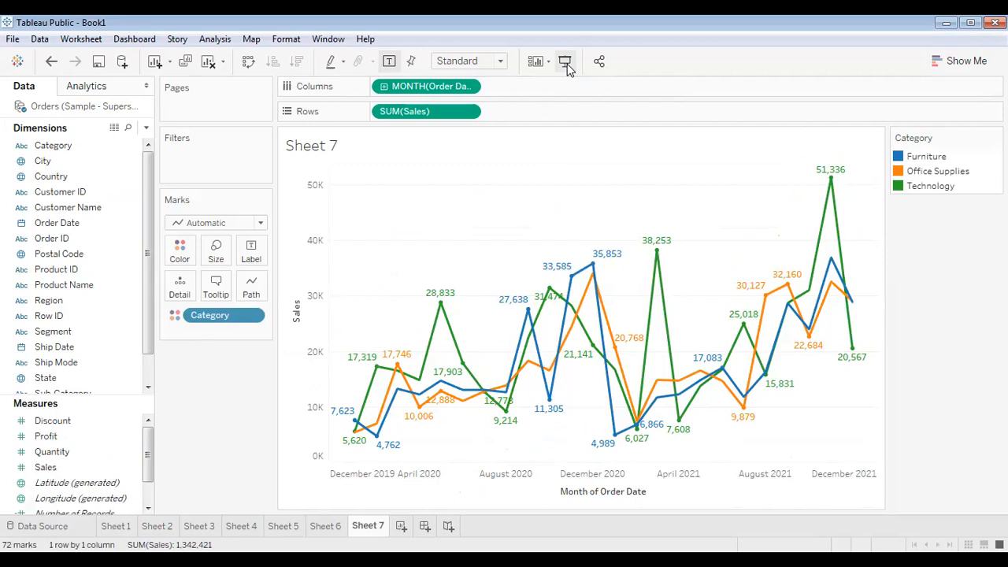
mouse_move(853, 307)
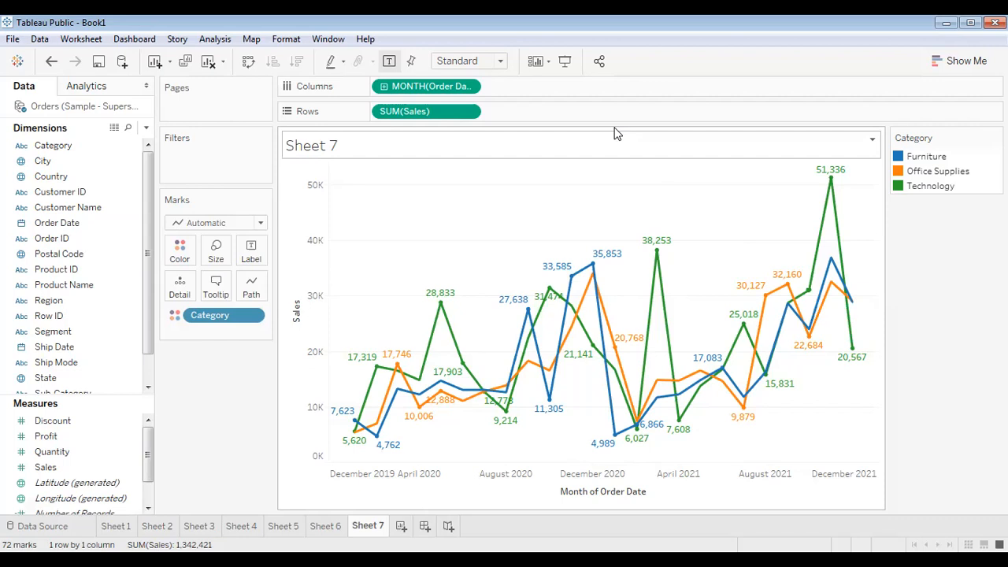
left_click(565, 61)
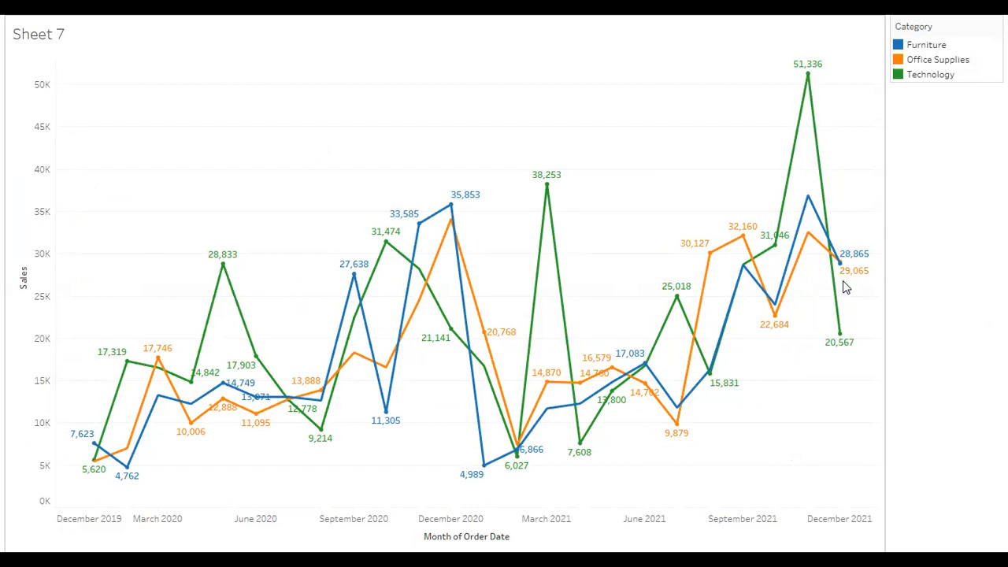
key("Escape")
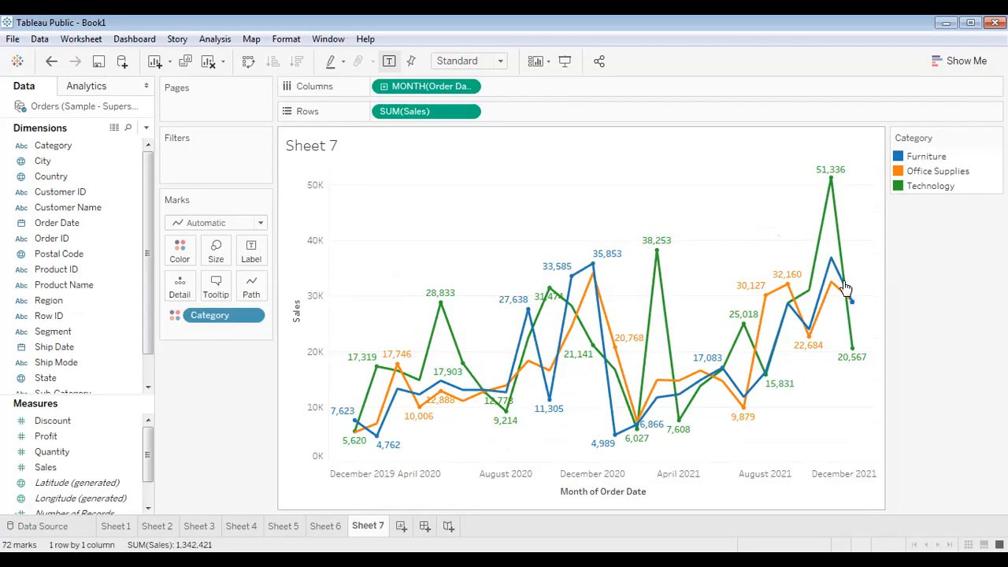
Label only highlighted marks, and test it by highlighting Technology, Office Supplies and Furniture in turn before clearing the highlight.
left_click(252, 260)
left_click(369, 407)
left_click(372, 423)
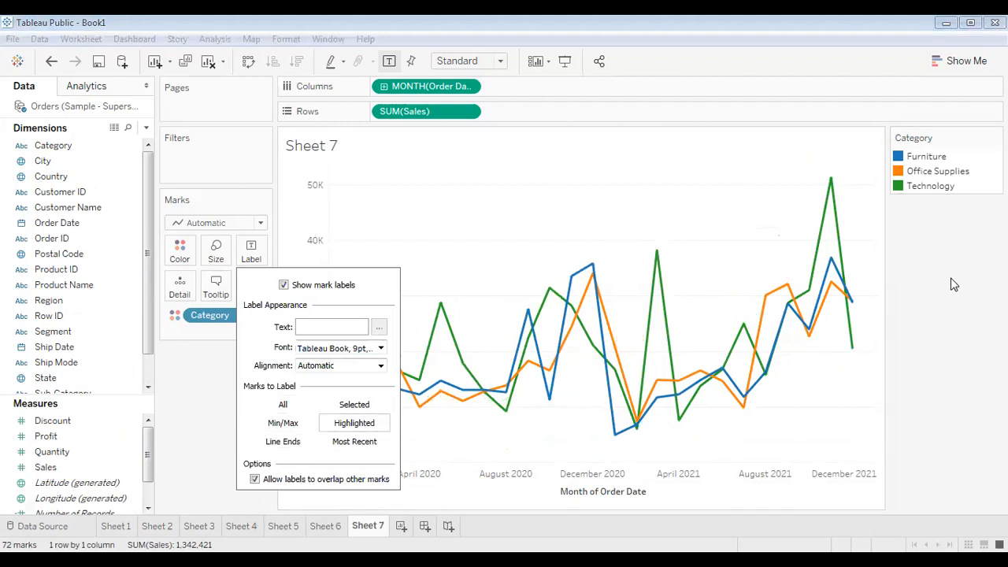
left_click(930, 186)
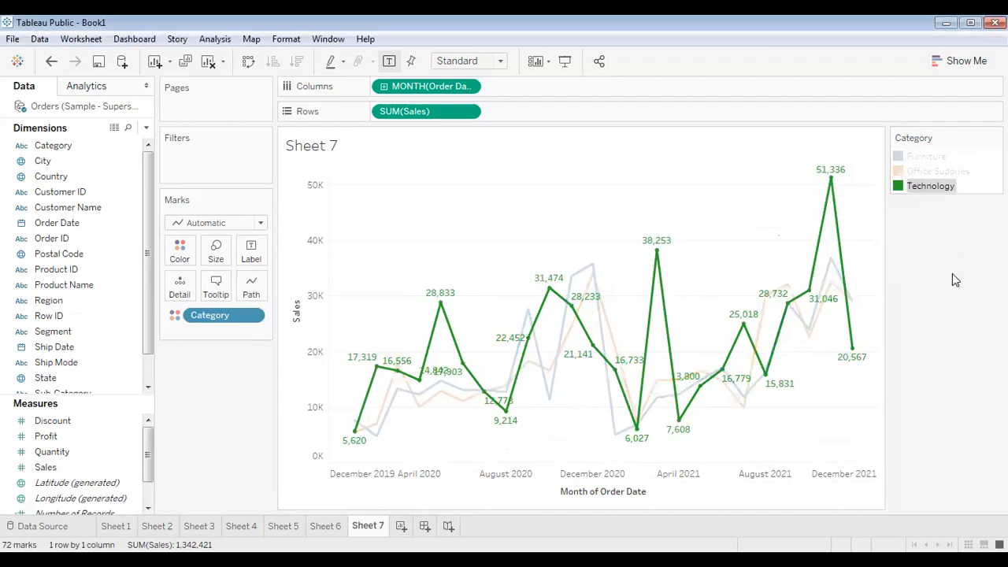
left_click(949, 171)
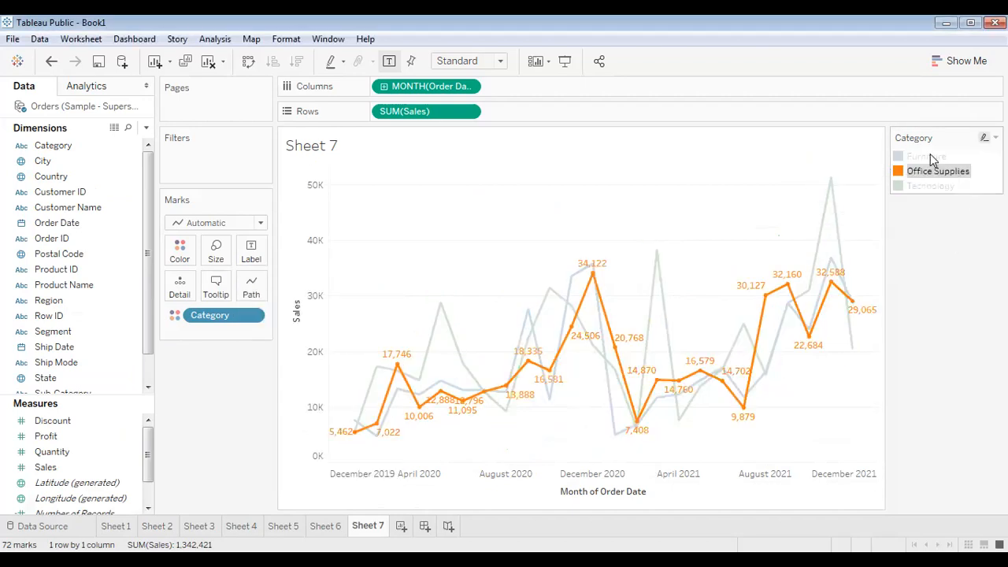
left_click(942, 157)
left_click(947, 357)
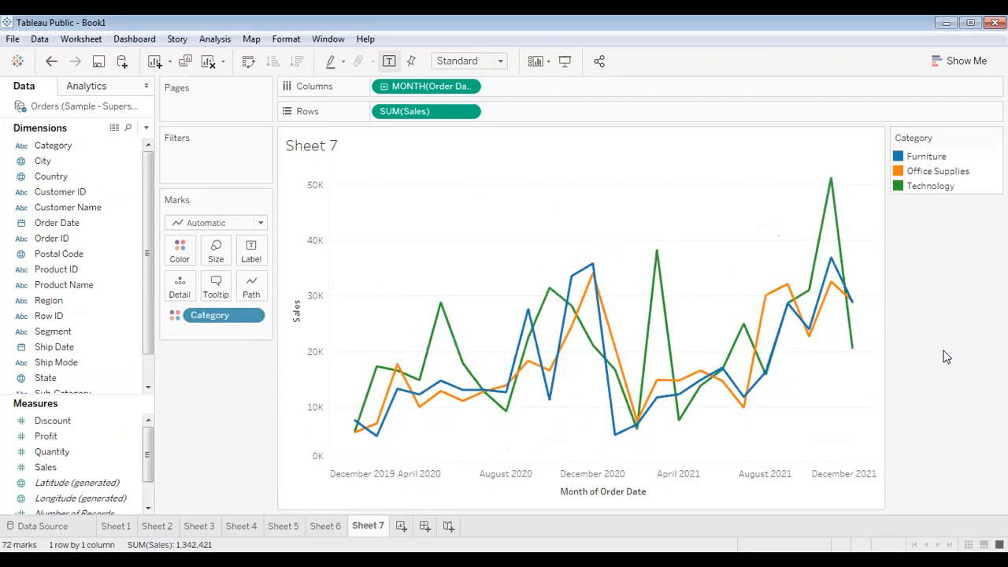
Compare the mark properties and mark types of Sheet 7's Sales lines with those of Sheet 5's stacked bars, and go to Sheet 6.
left_click(252, 260)
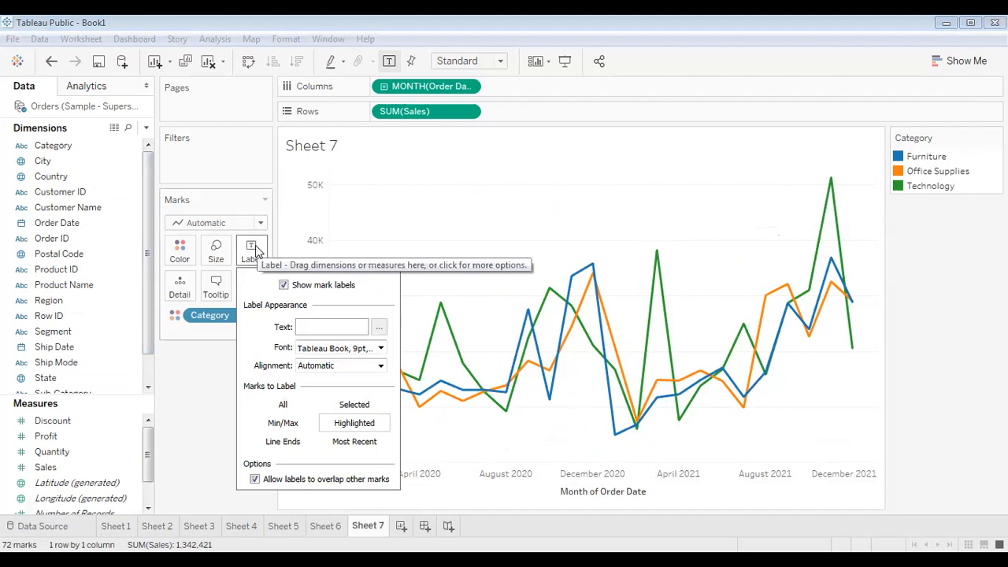
left_click(253, 250)
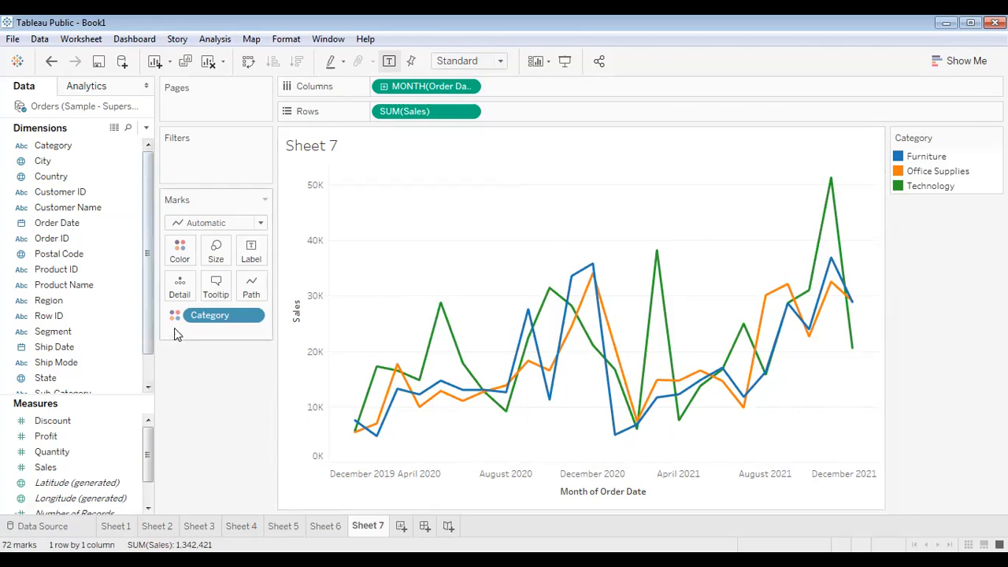
left_click_drag(223, 307, 252, 294)
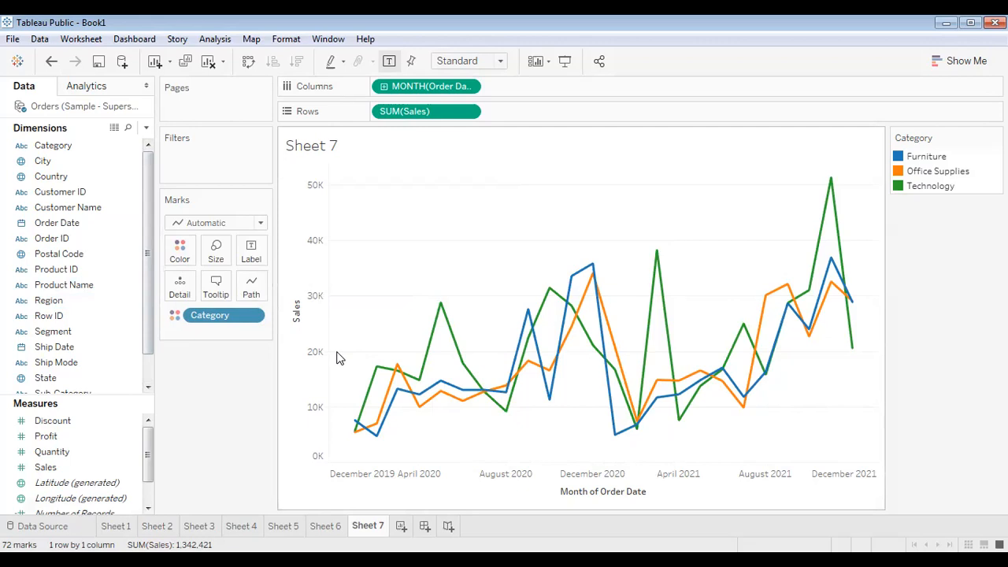
left_click(200, 229)
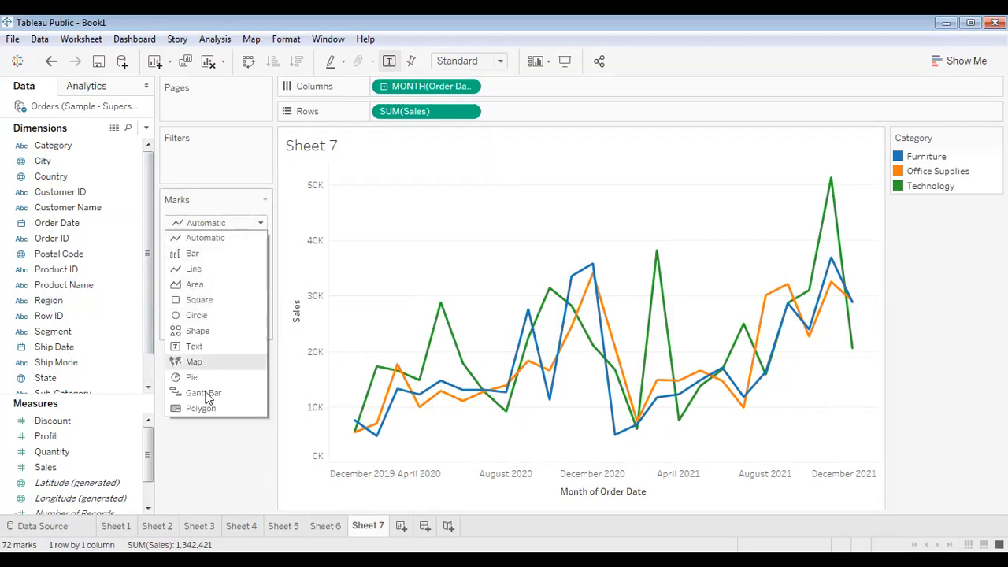
left_click(253, 484)
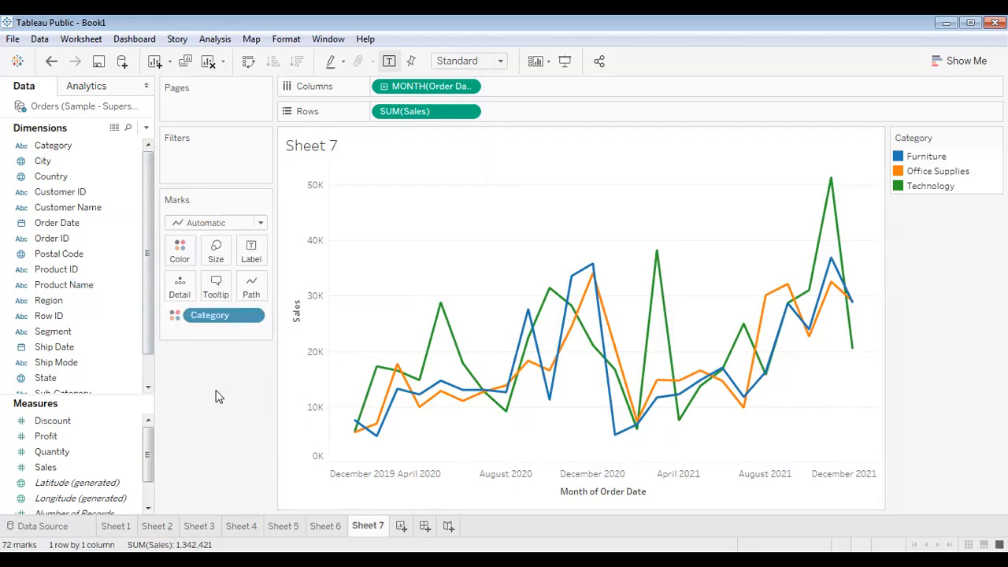
left_click(223, 222)
left_click(221, 221)
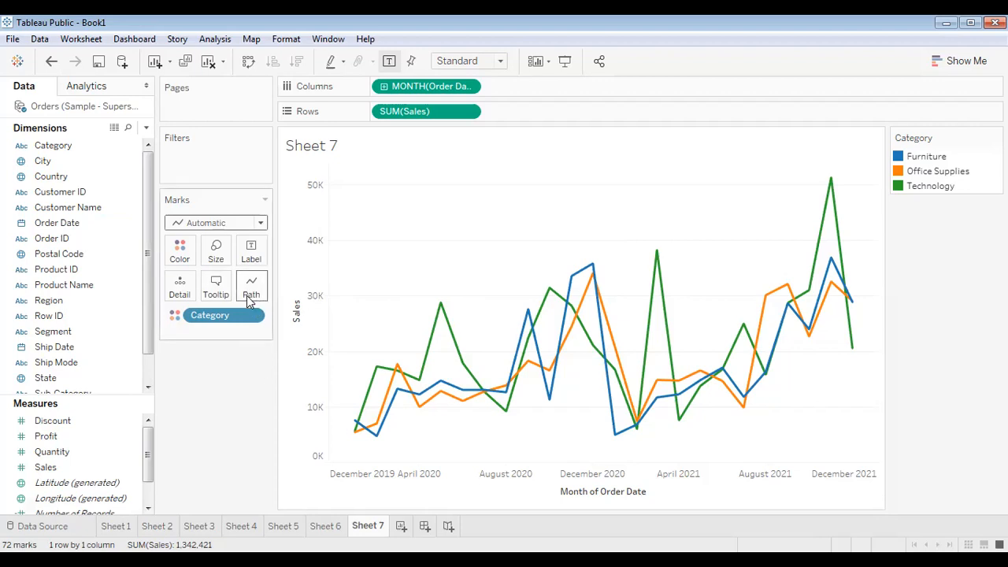
left_click(321, 527)
left_click(281, 527)
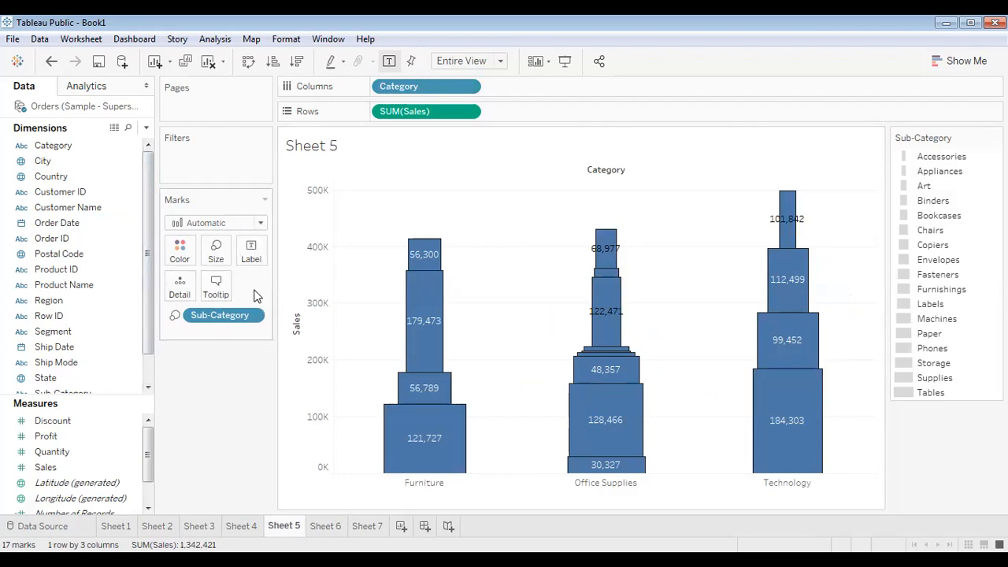
left_click_drag(105, 378, 219, 496)
left_click(237, 221)
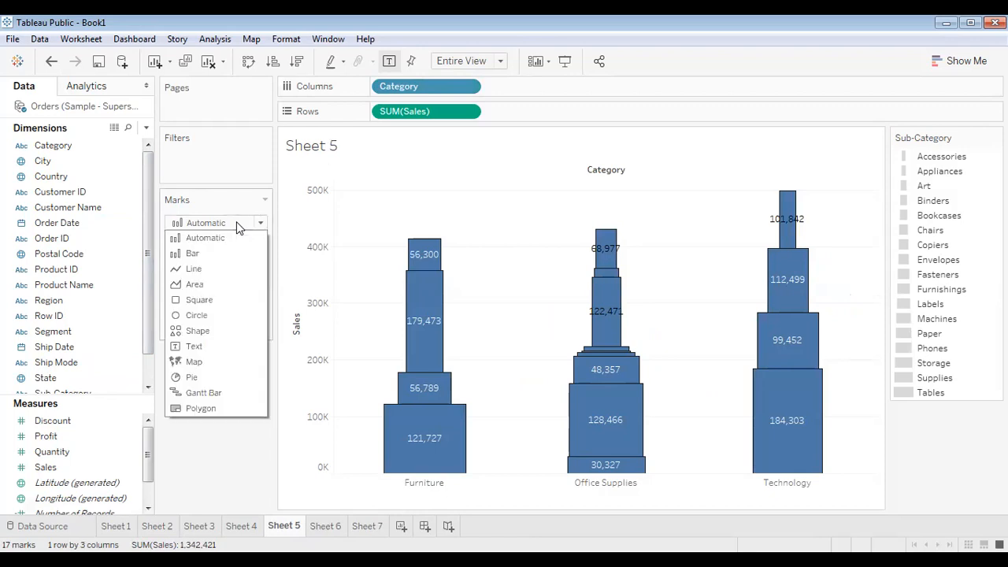
left_click(326, 526)
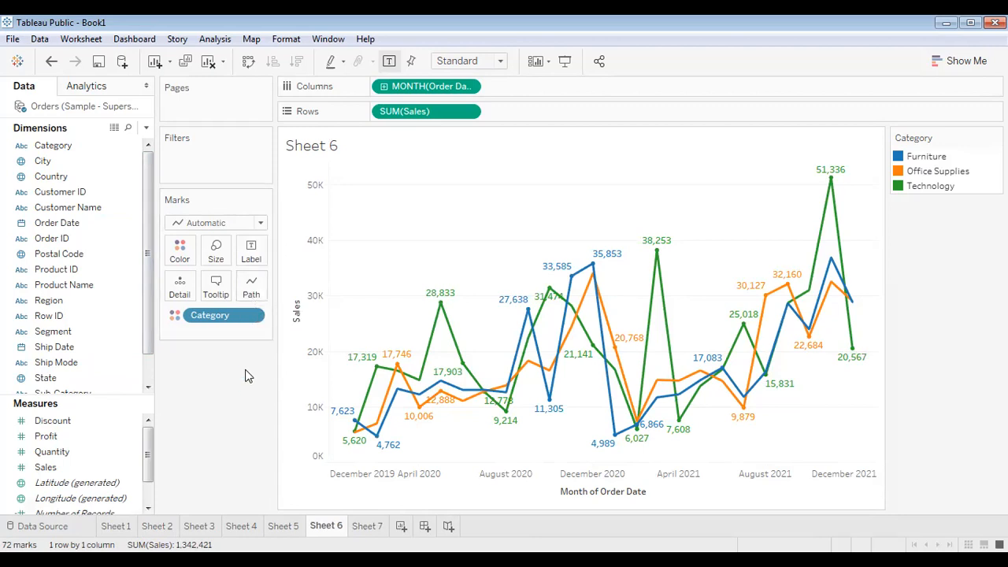
Try the Area, Square and Circle mark types on Sheet 6's monthly Sales chart.
left_click(219, 226)
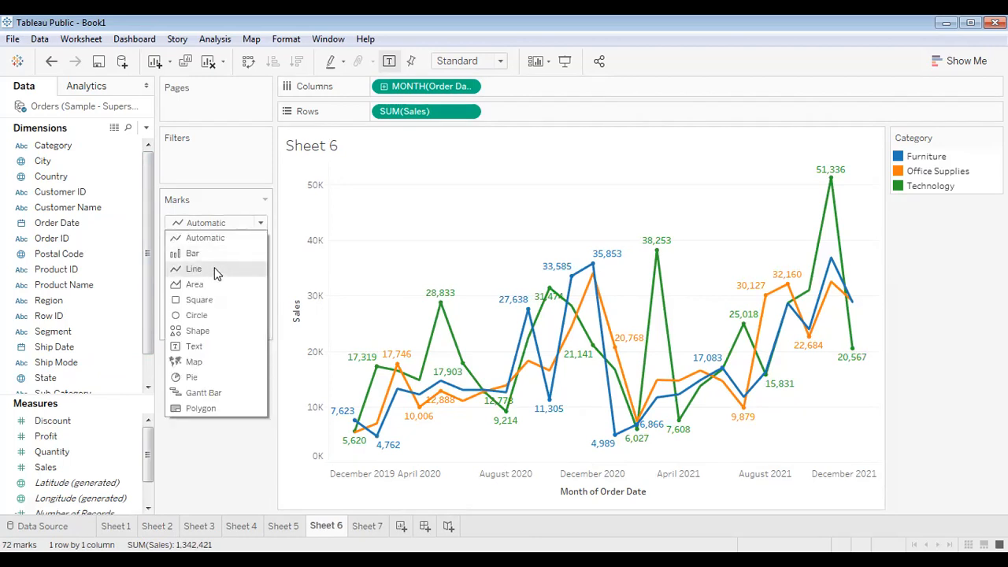
left_click(214, 284)
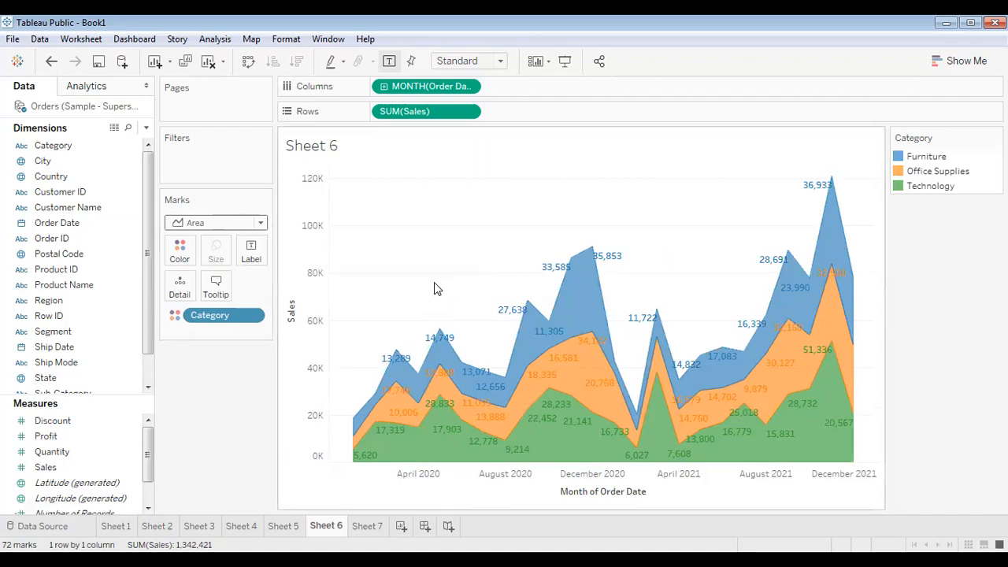
left_click(229, 228)
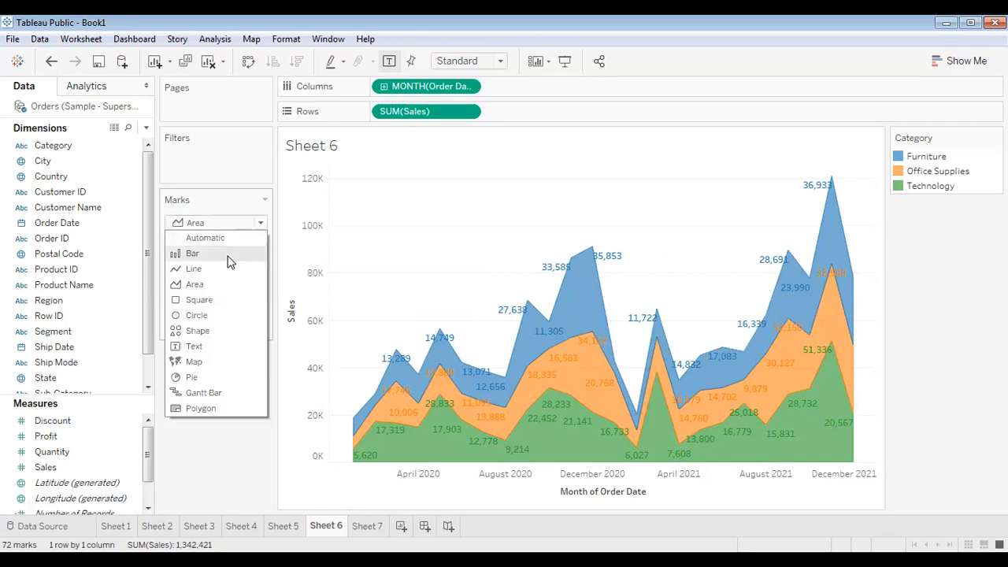
left_click(231, 302)
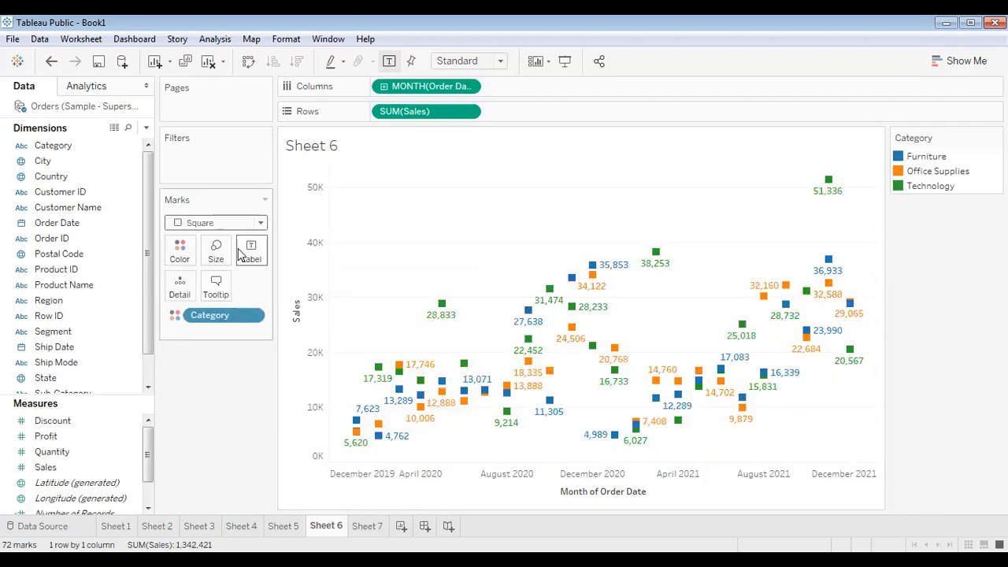
left_click(204, 224)
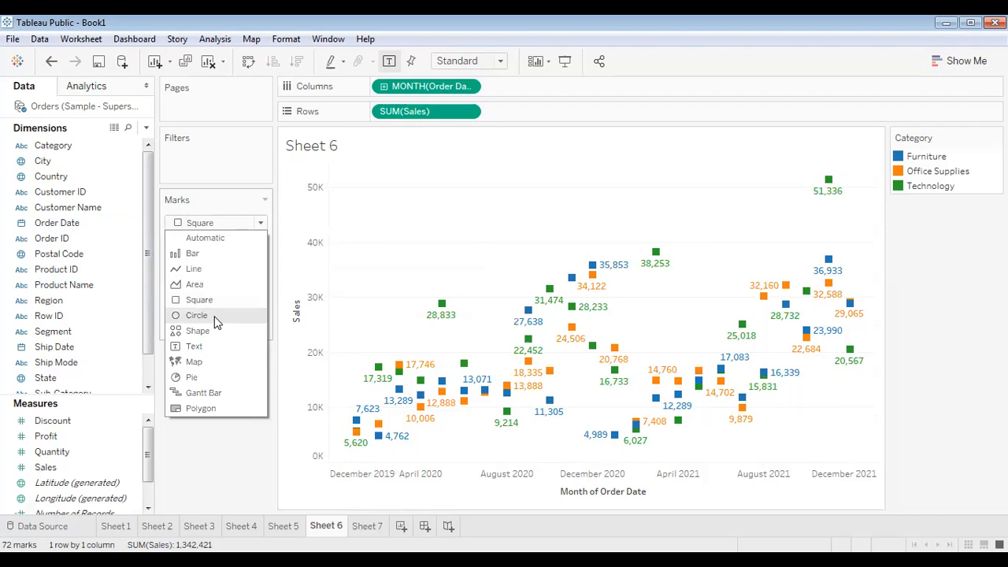
left_click(215, 317)
Try the Shape mark type on Sheet 6's monthly Sales chart and view the additional shape palettes without changing the shape.
left_click(257, 225)
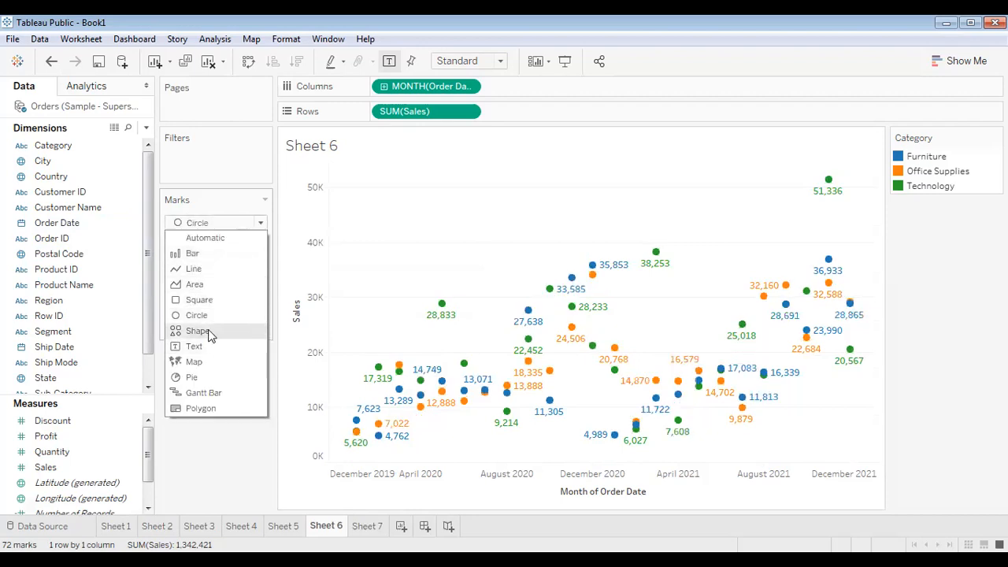
left_click(206, 332)
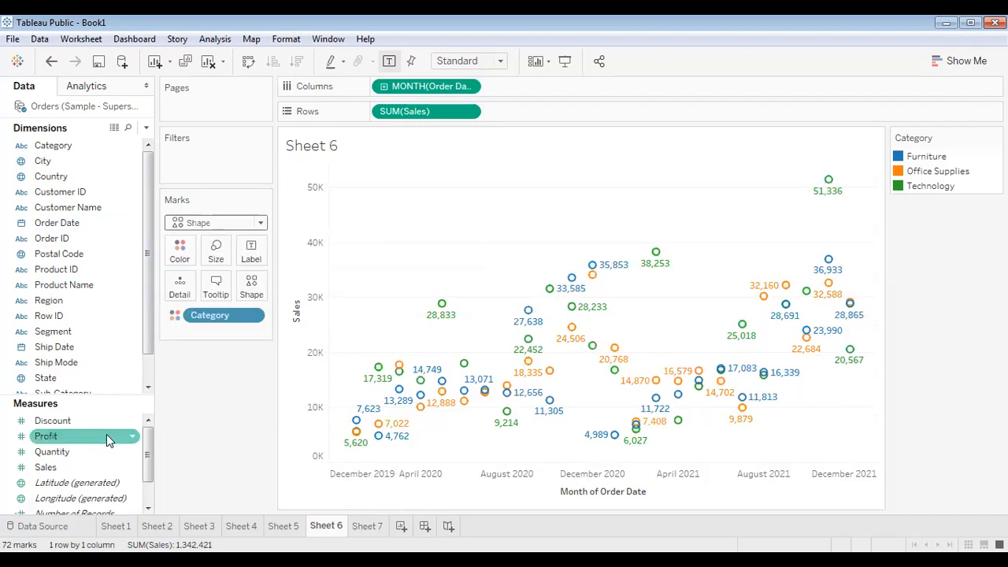
left_click(252, 288)
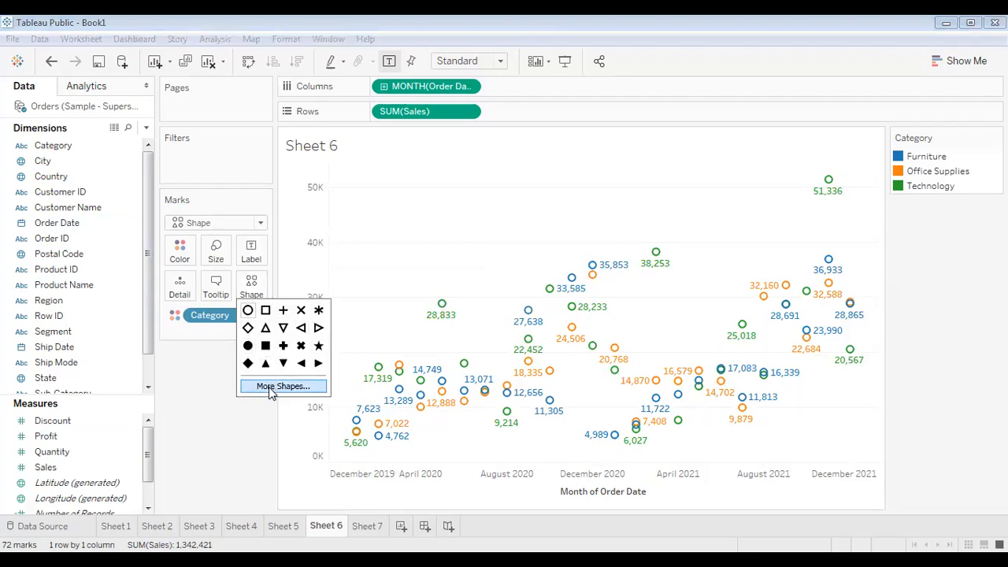
left_click(270, 387)
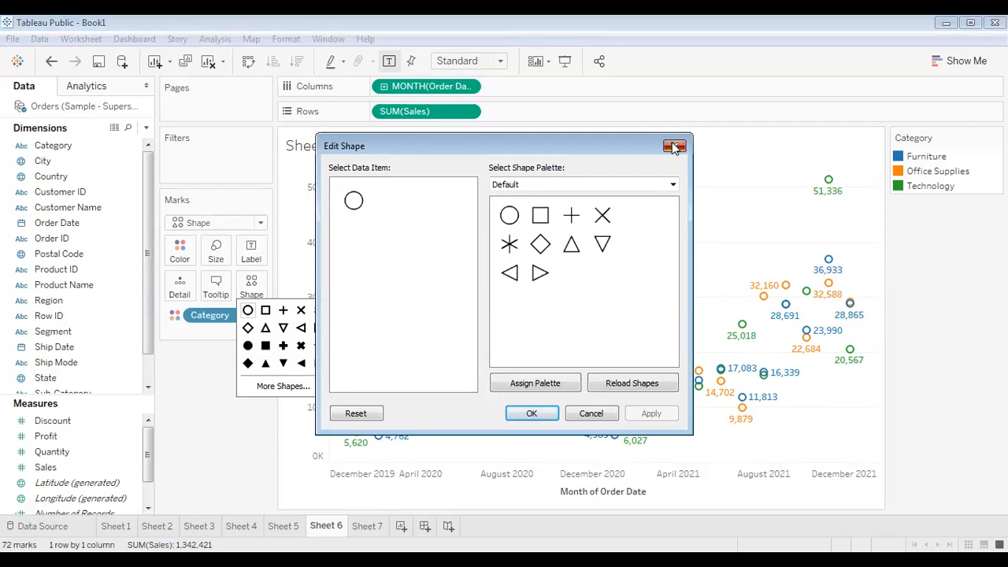
left_click(675, 147)
left_click(166, 406)
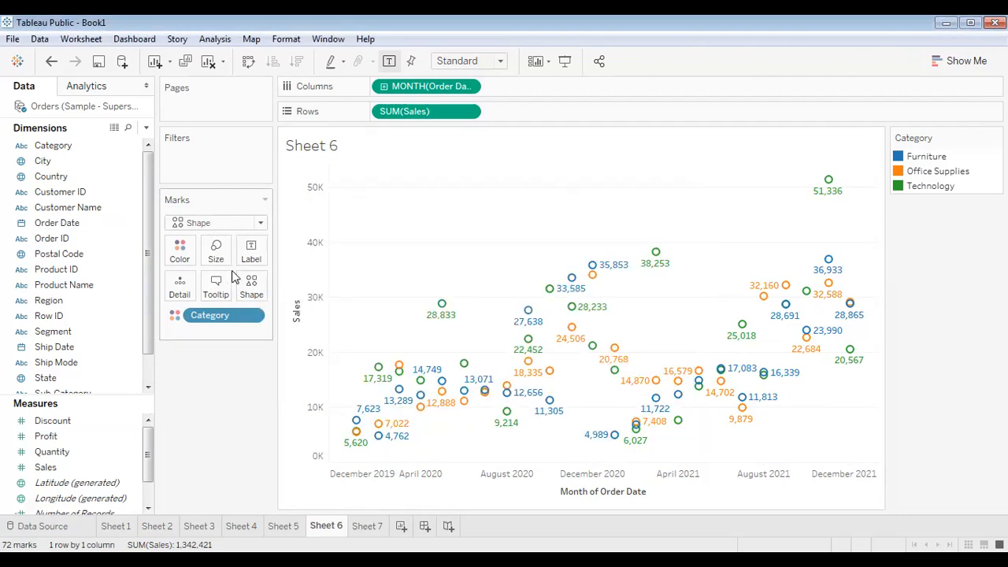
Try the Map and Pie mark types on Sheet 6, adding Sales to the pie's Angle and removing it again.
left_click(206, 225)
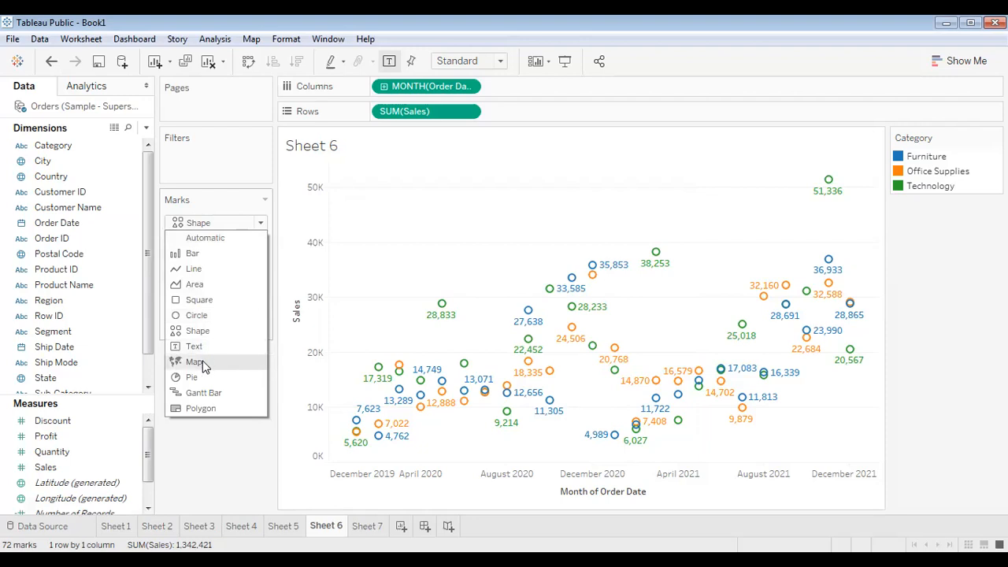
left_click(195, 362)
left_click(221, 227)
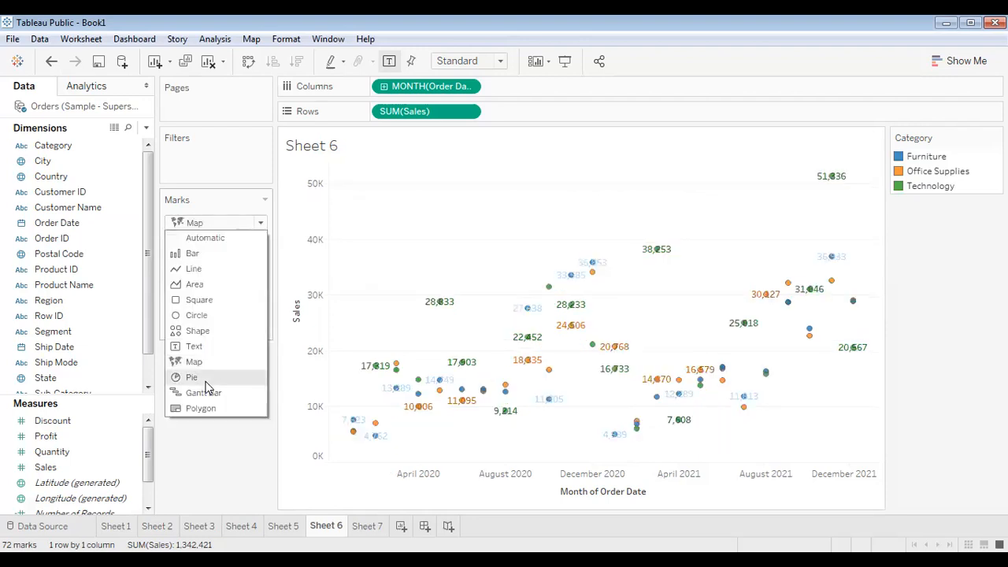
left_click(191, 377)
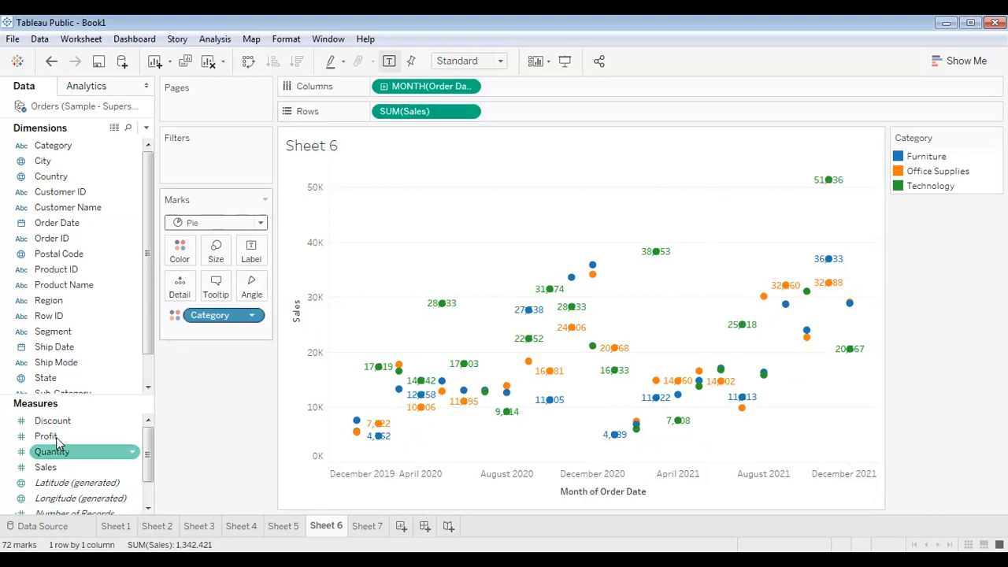
left_click_drag(45, 467, 252, 292)
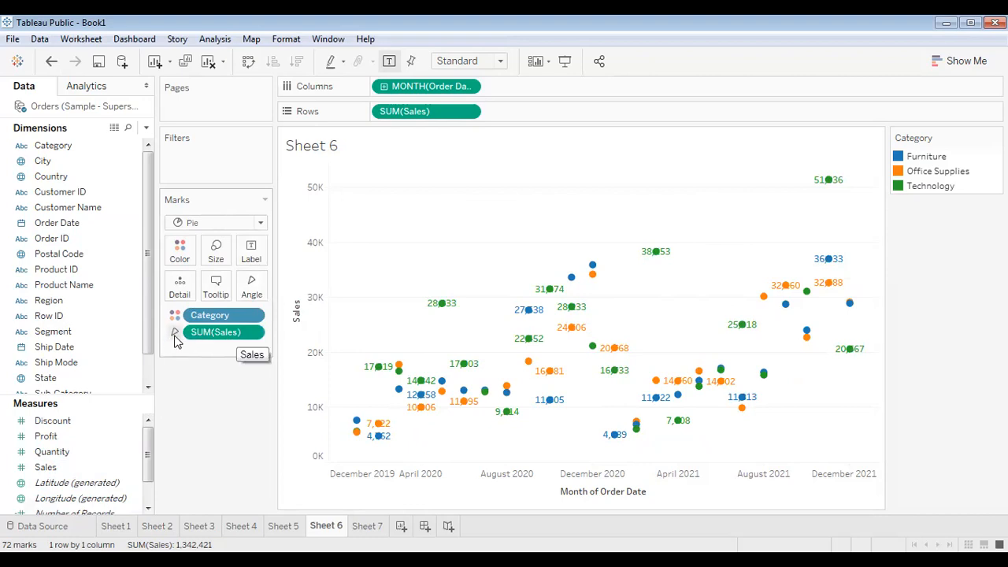
left_click_drag(175, 339, 244, 434)
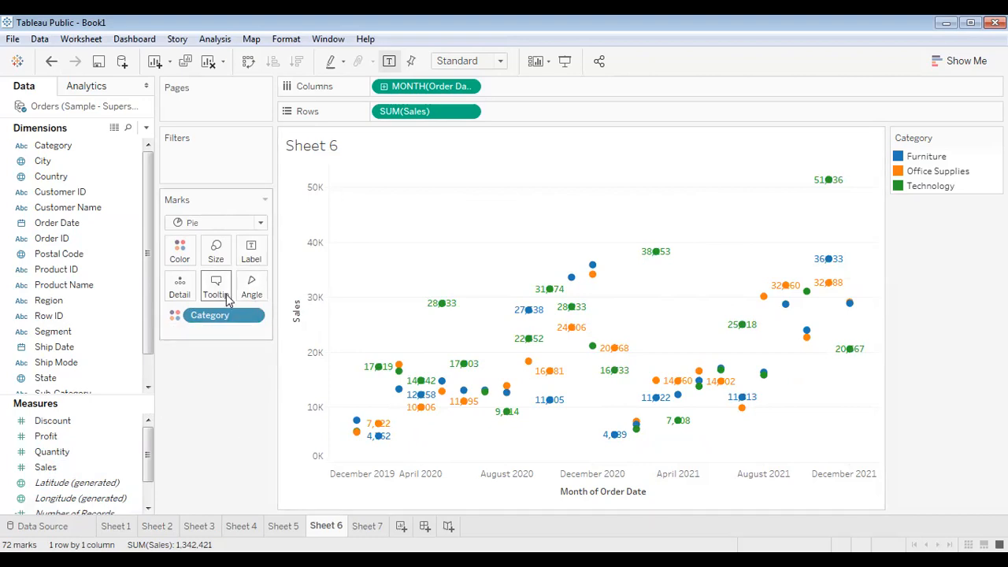
Try the Gantt Bar and Polygon mark types on Sheet 6, and set the mark type to Bar.
left_click(225, 223)
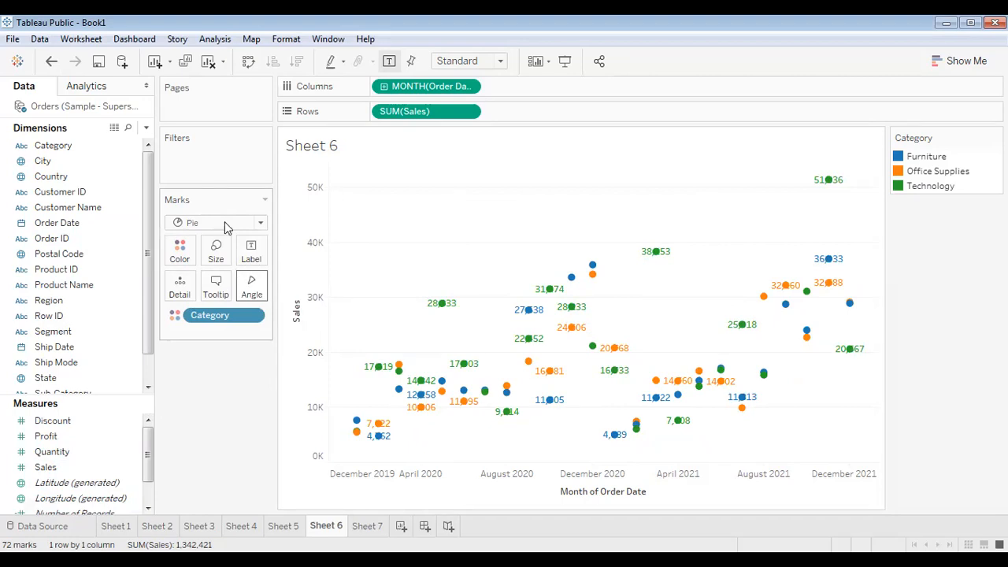
left_click(223, 391)
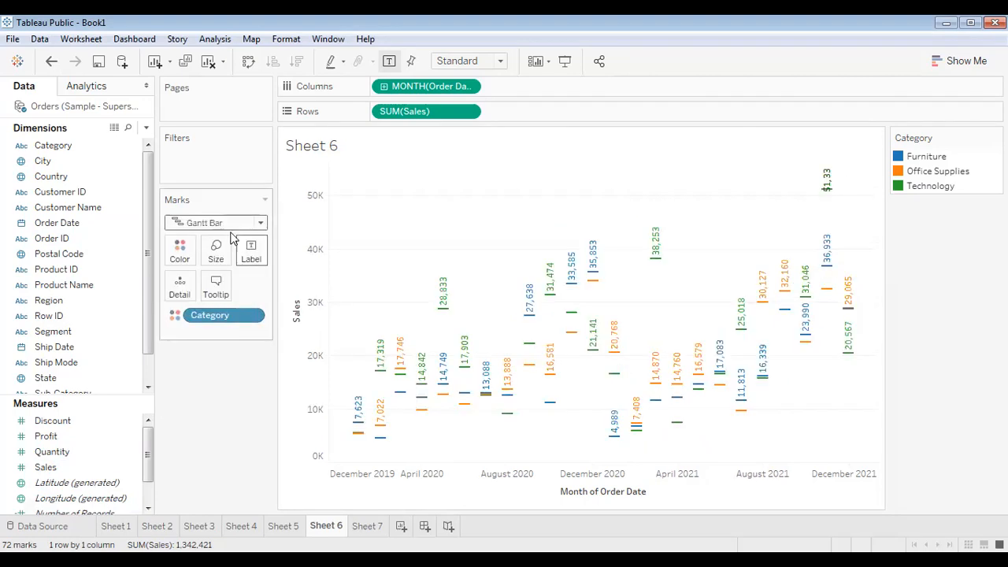
left_click(231, 227)
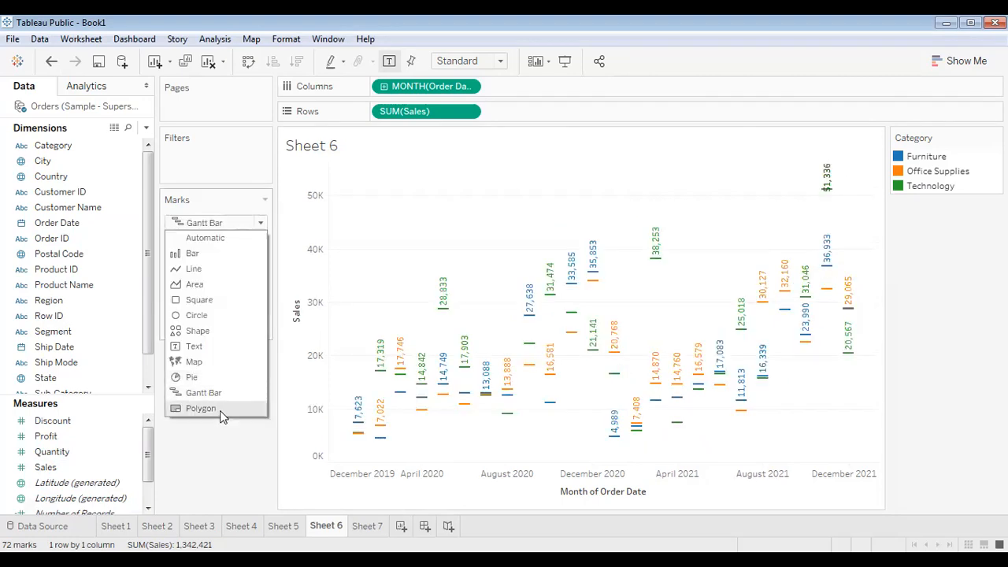
left_click(219, 410)
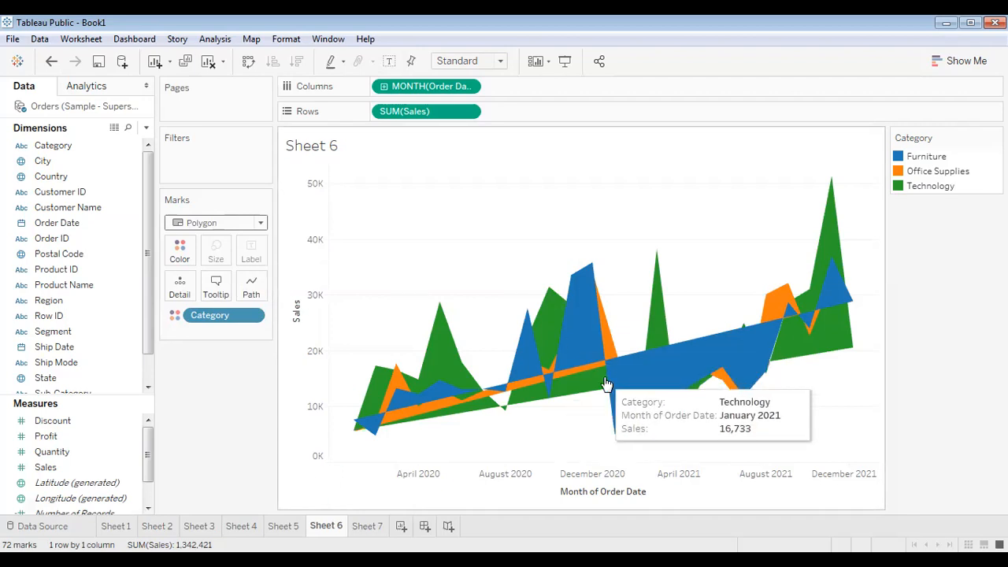
left_click(202, 227)
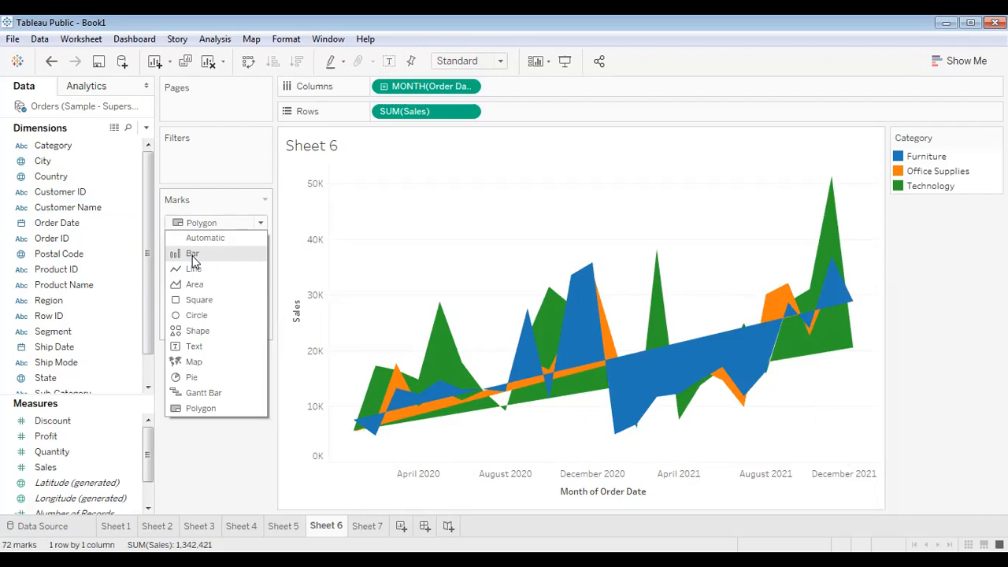
left_click(193, 254)
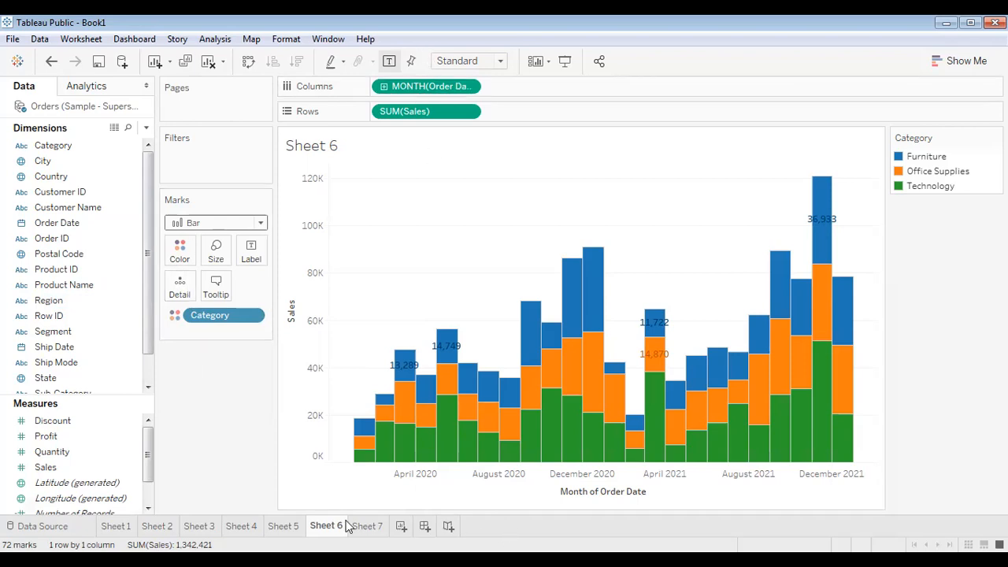
Go to Sheet 2 and fit its average discount by segment chart to Entire View.
left_click(283, 526)
left_click(242, 527)
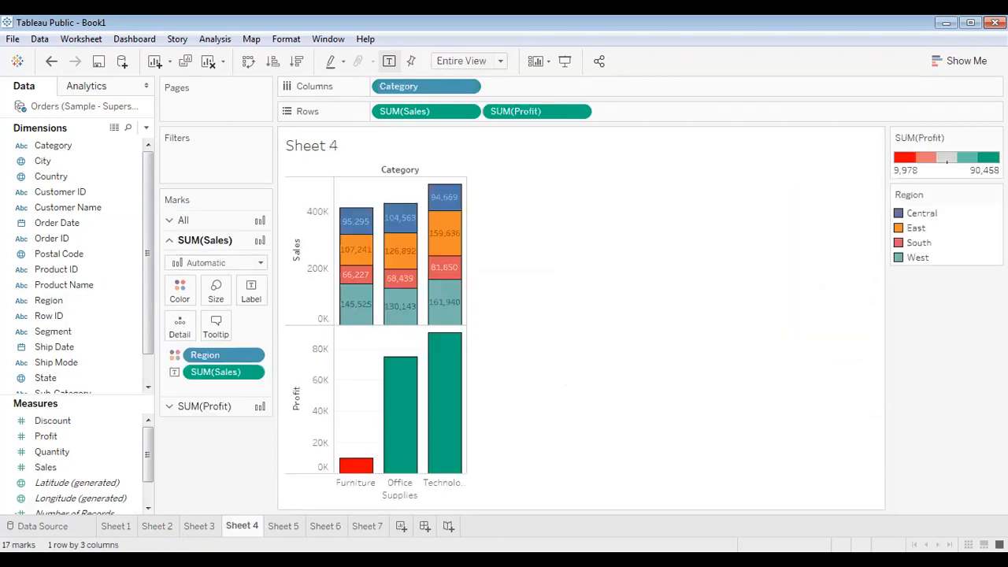
left_click(201, 527)
left_click(156, 527)
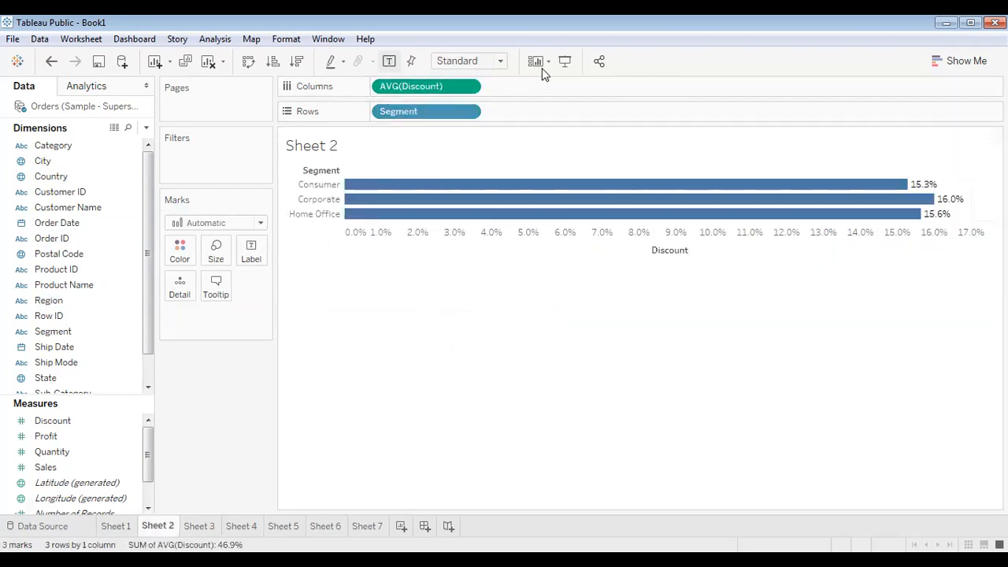
left_click(498, 62)
left_click(478, 121)
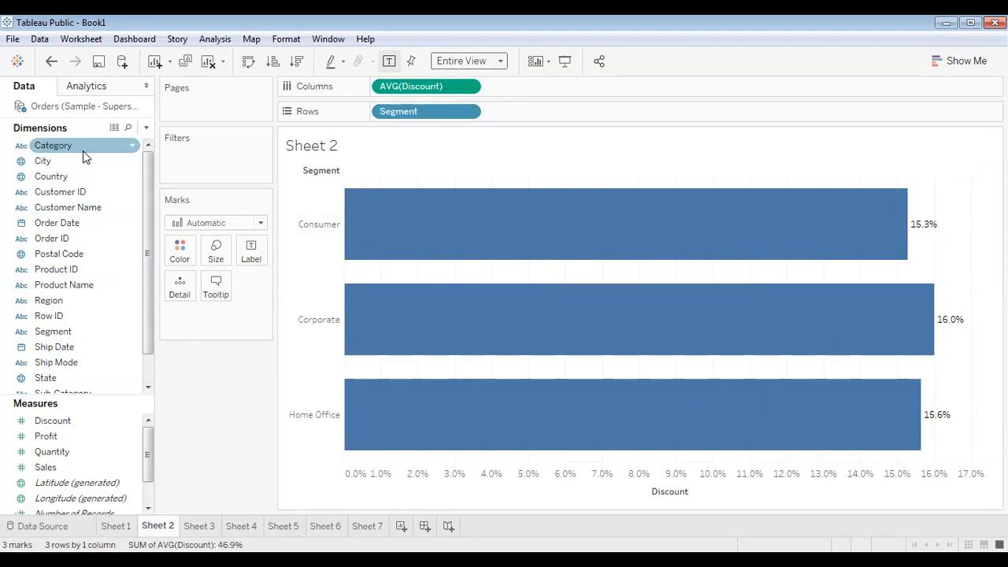
Try splitting Sheet 2's discount bars with Category on Detail, and remove the field again.
left_click_drag(52, 147, 183, 298)
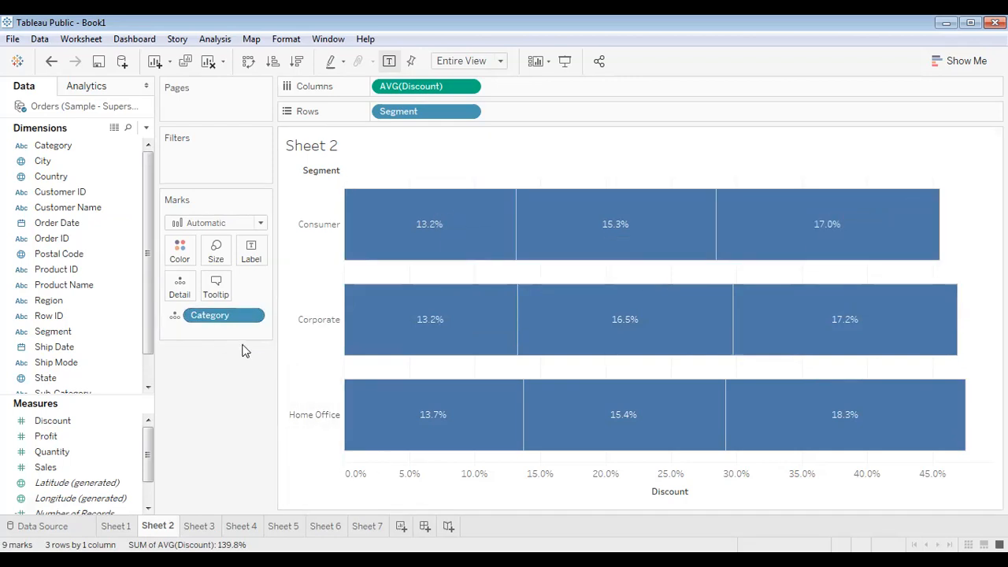
left_click_drag(223, 316, 83, 372)
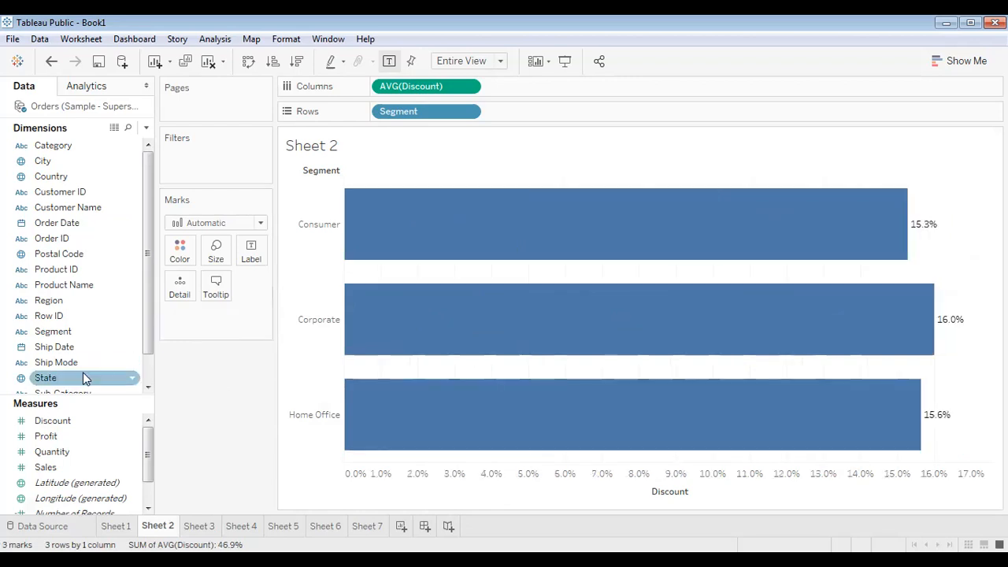
Color Sheet 2's discount bars by Sub-Category, and put Sub-Category on Detail instead.
scroll(78, 390, "down", 2)
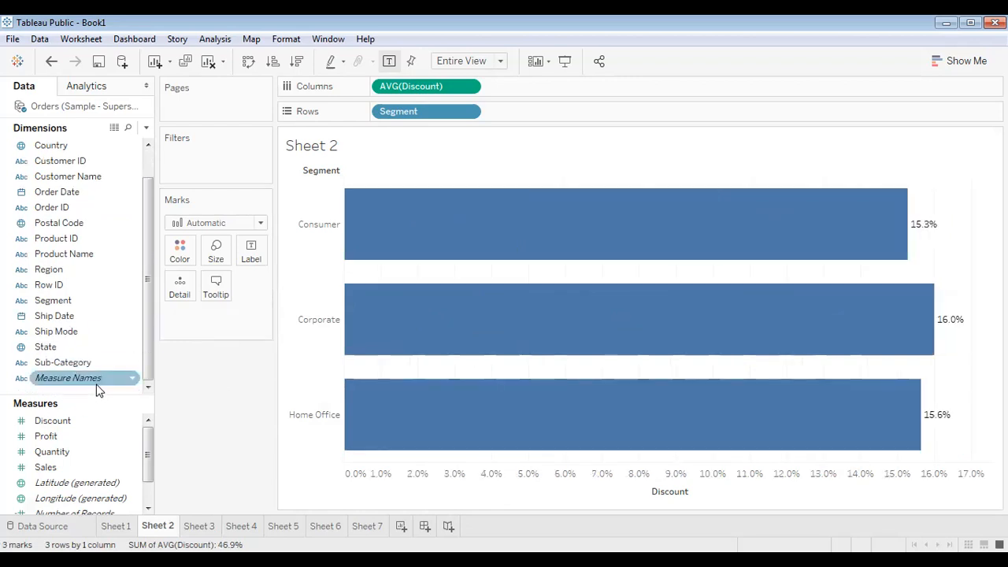
left_click_drag(74, 364, 181, 249)
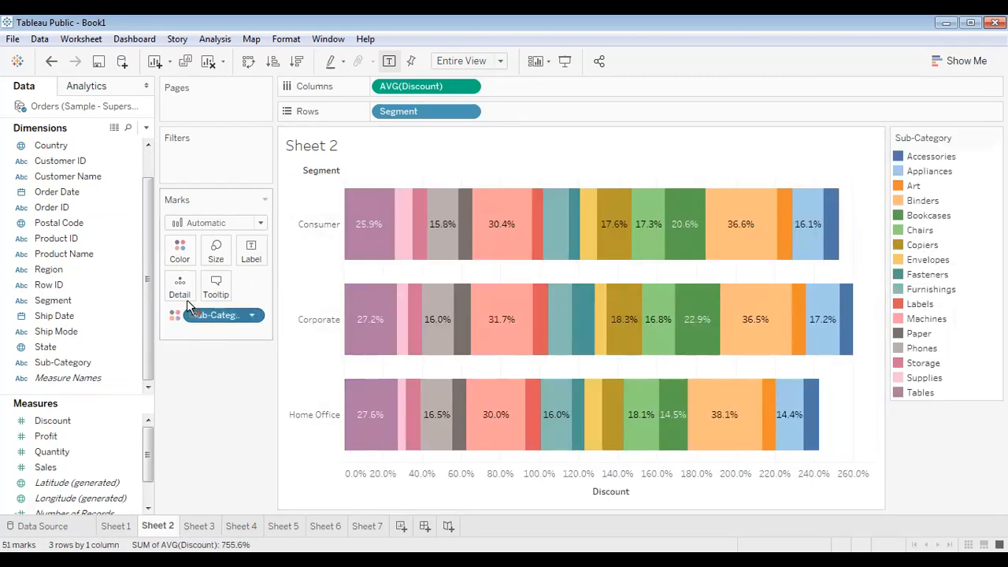
key("ctrl+z")
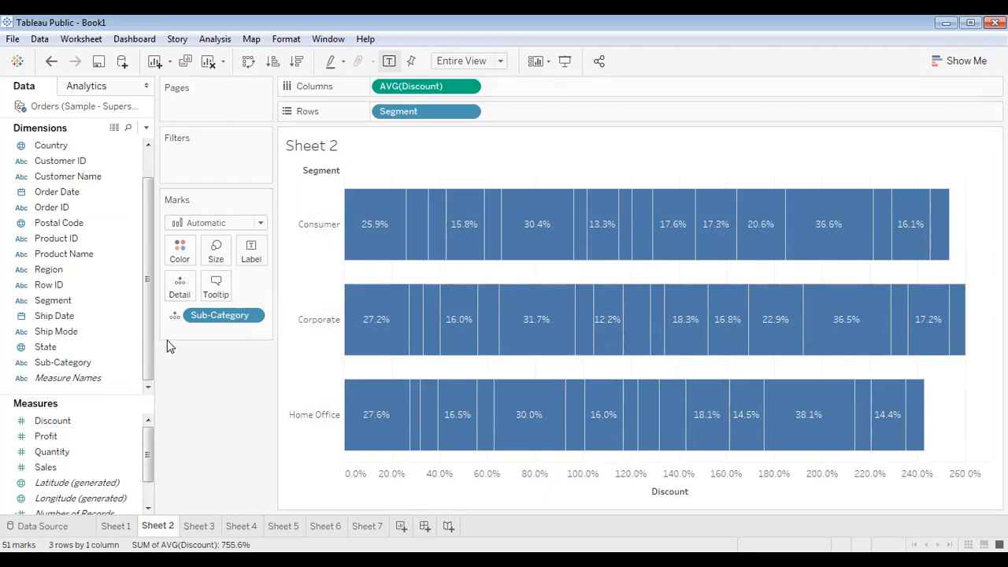
left_click_drag(228, 315, 175, 285)
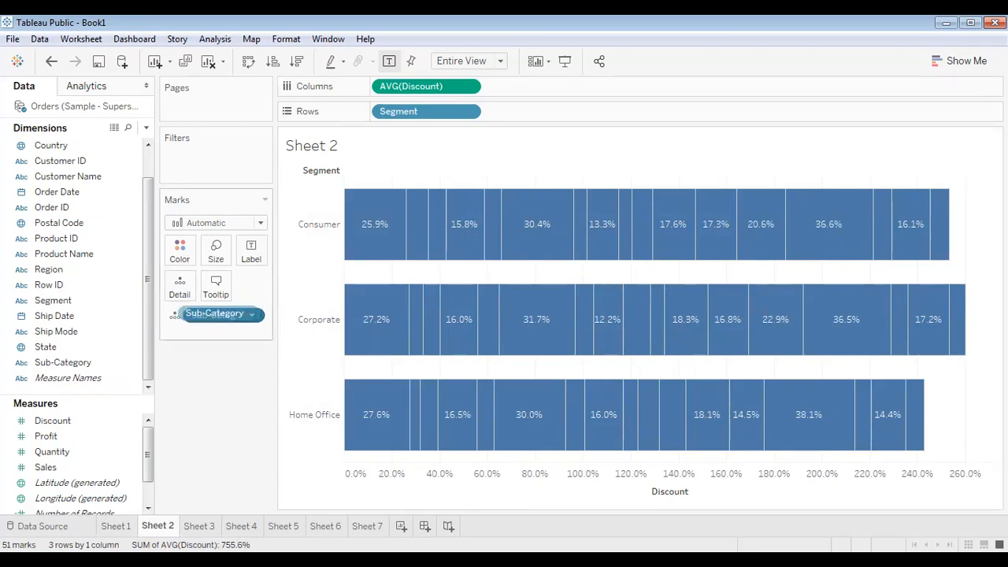
left_click_drag(215, 313, 181, 290)
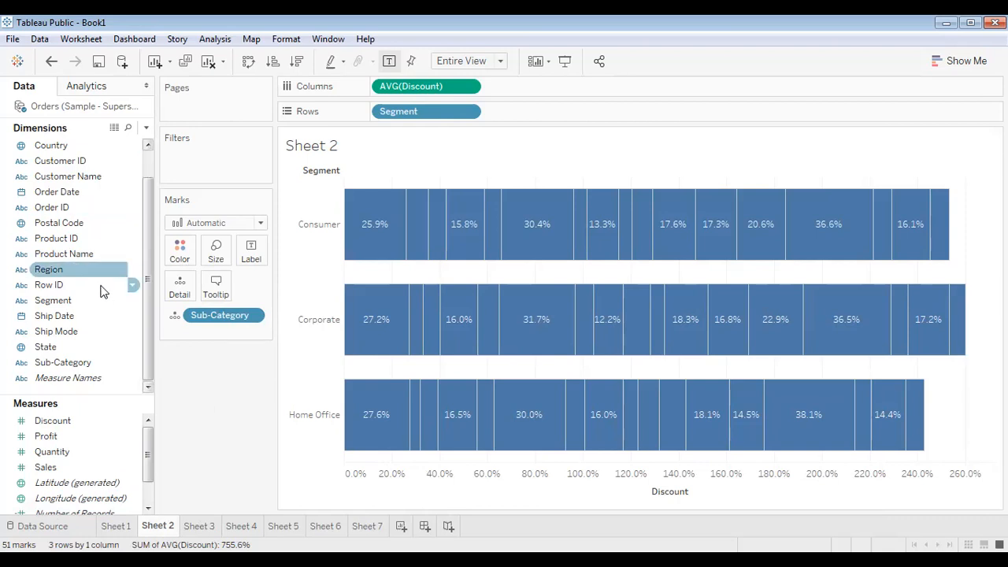
Add Customer Name and Product Name to Detail alongside Sub-Category, and clear all three fields from the marks.
scroll(90, 280, "up", 1)
left_click(71, 207)
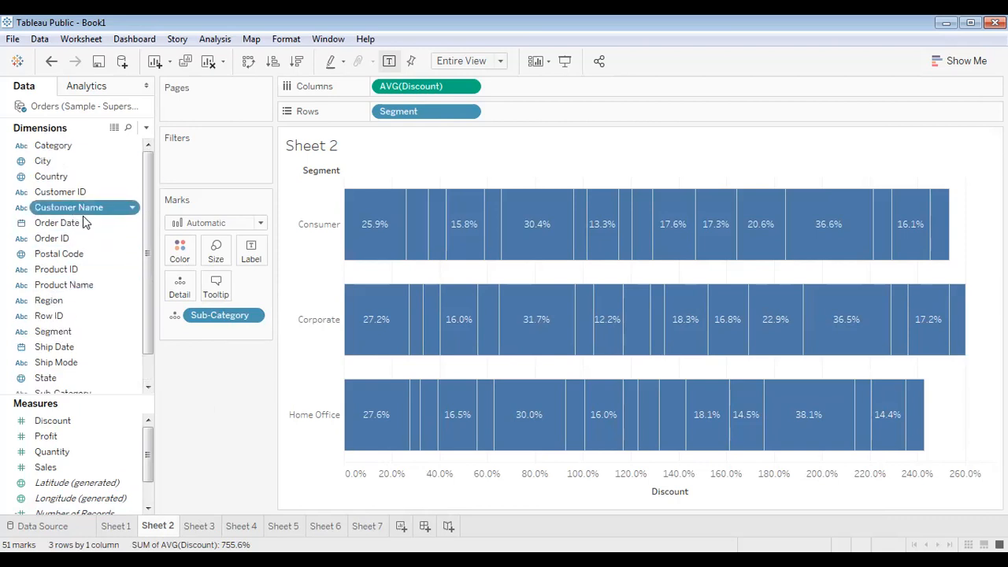
left_click_drag(233, 350, 233, 350)
left_click_drag(63, 284, 181, 305)
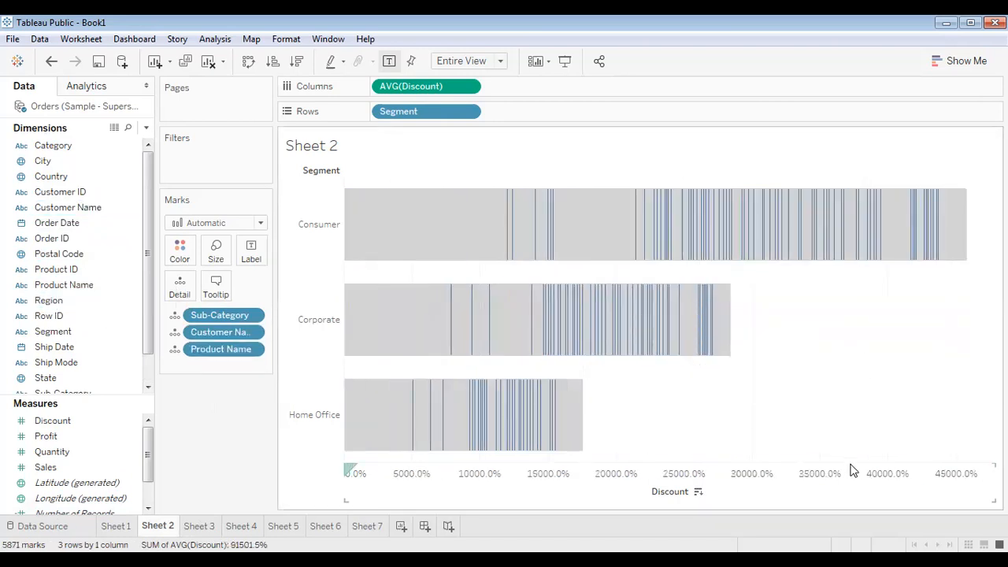
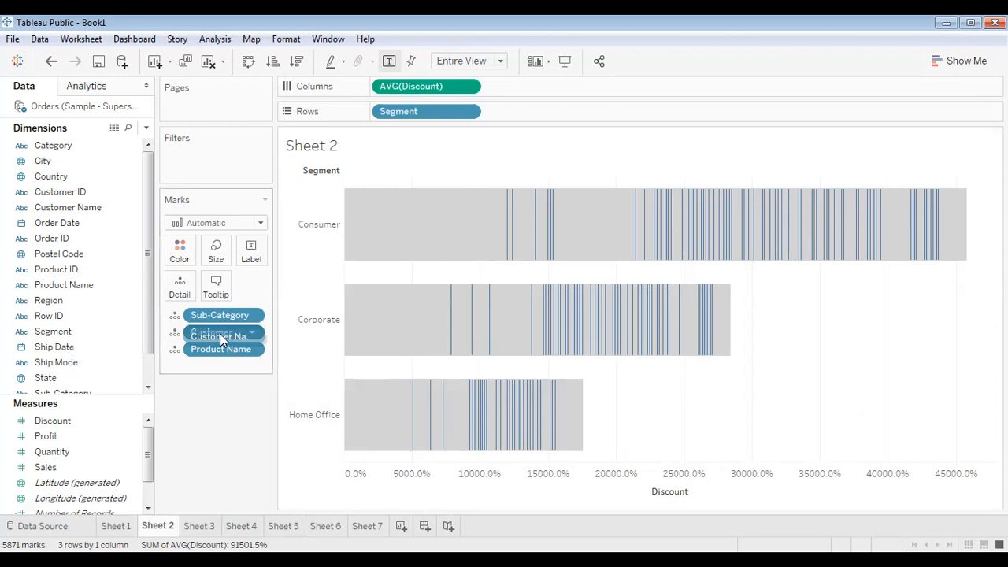
left_click_drag(222, 332, 233, 305)
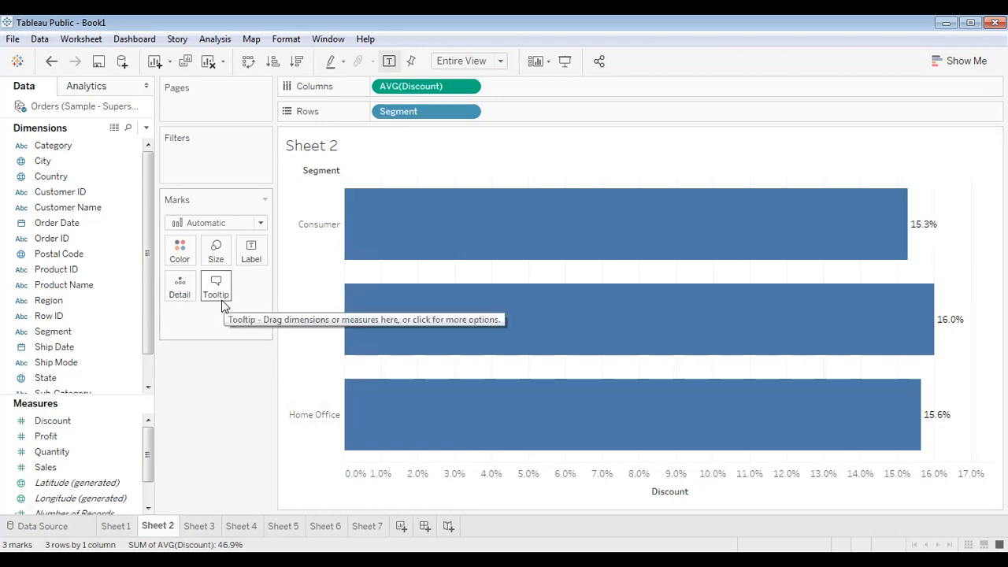
Open Sheet 2's tooltip for editing and change its Segment label to "Segment Name:".
mouse_move(631, 211)
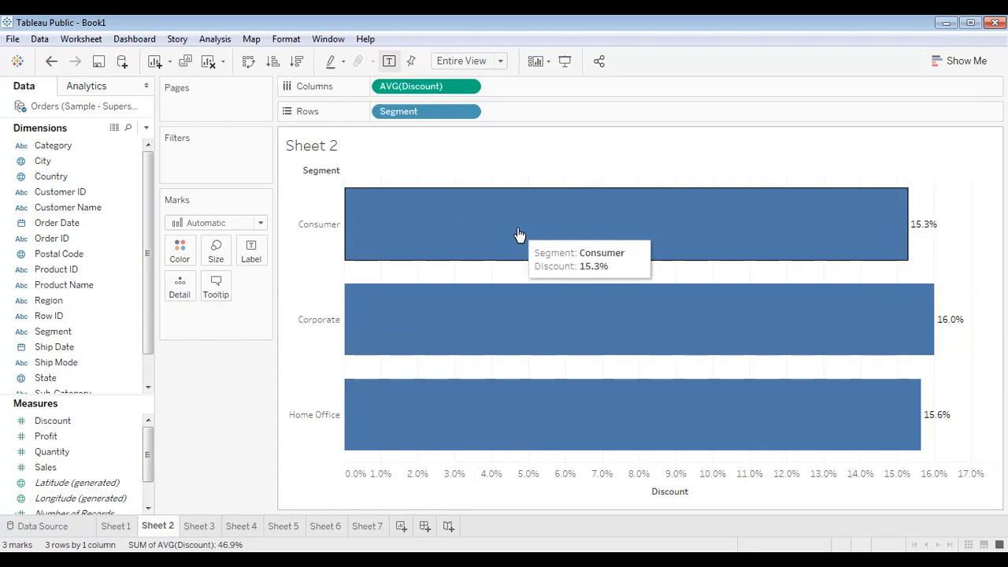
left_click(216, 288)
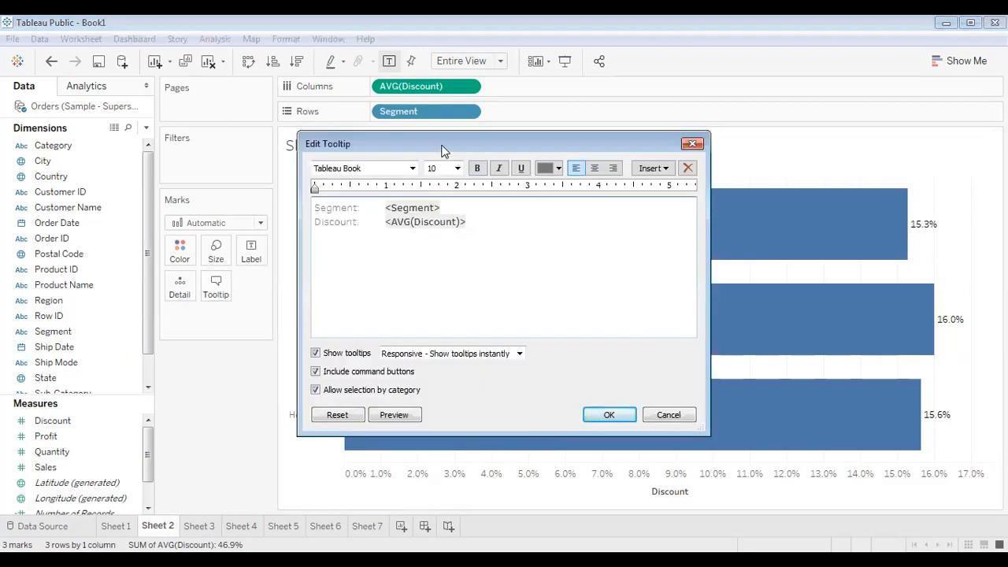
left_click_drag(445, 145, 540, 152)
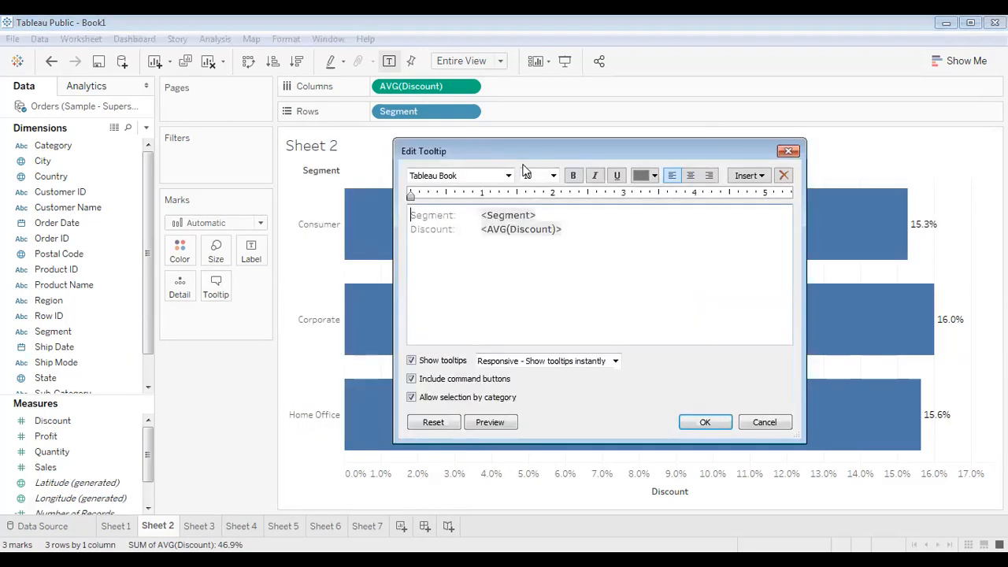
left_click(461, 217)
key("Right")
key("Right")
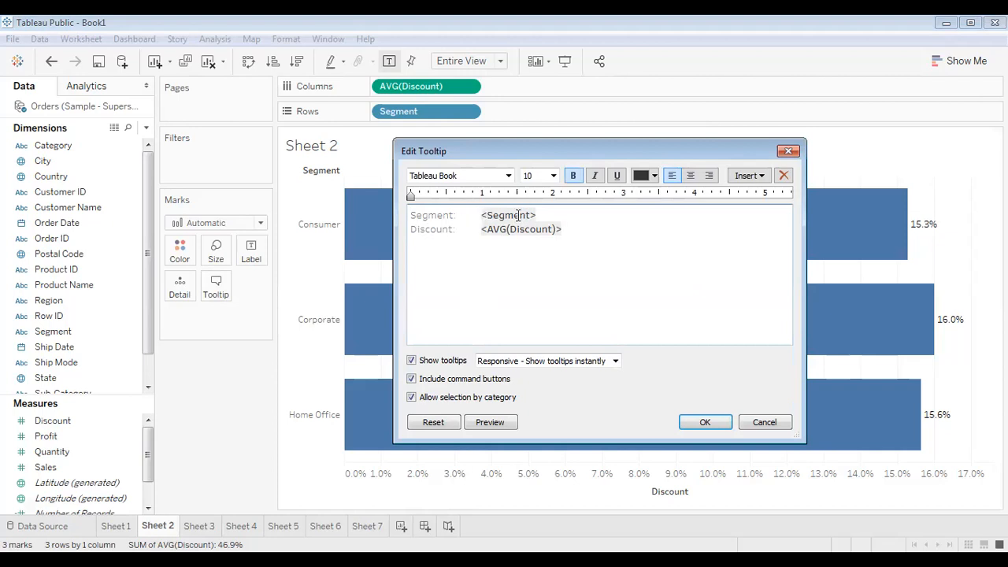
left_click_drag(539, 215, 480, 215)
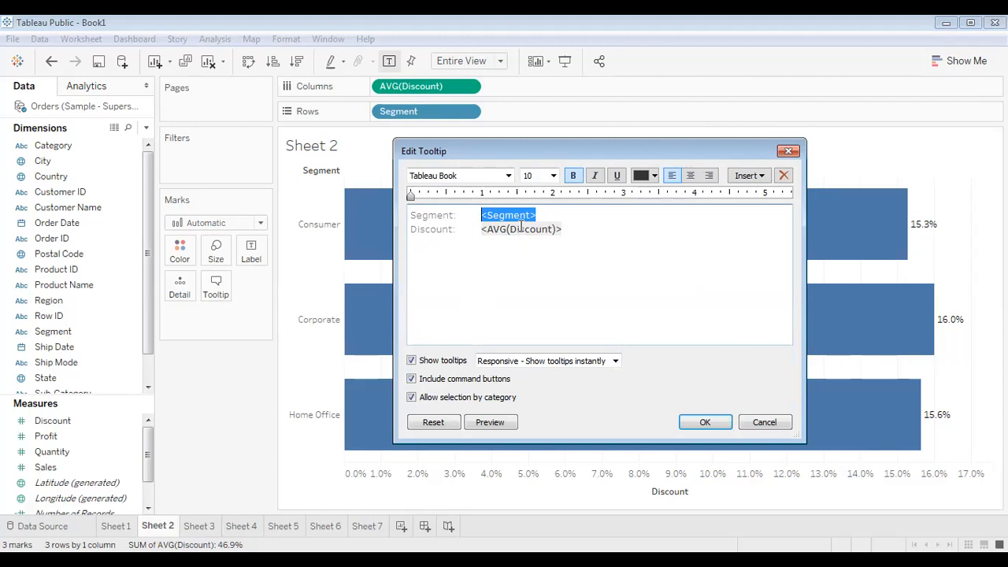
mouse_move(454, 214)
left_mouse_down()
mouse_move(403, 215)
mouse_move(441, 215)
left_mouse_up()
left_click(468, 215)
left_click(610, 230)
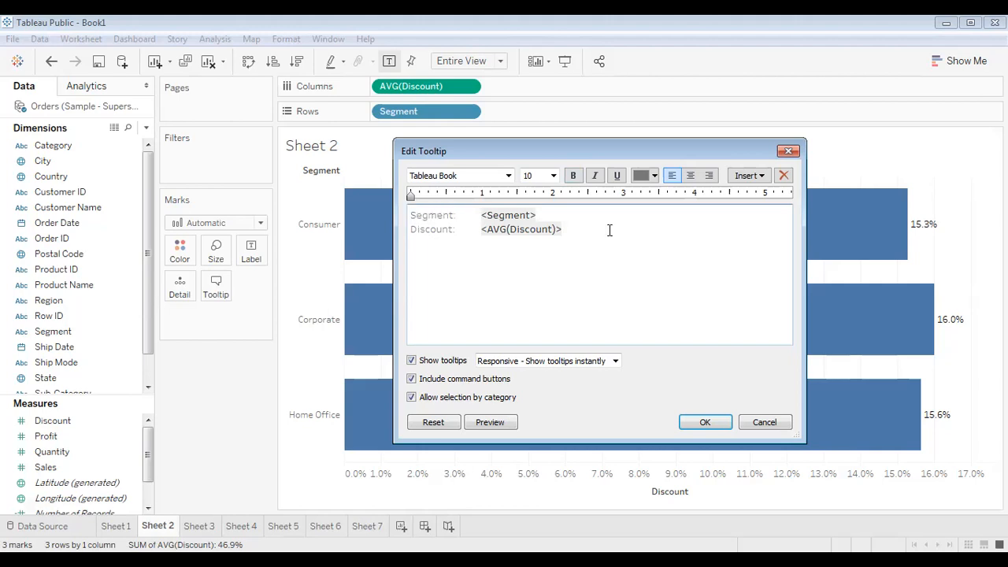
key("Right")
key("BackSpace")
type("Name")
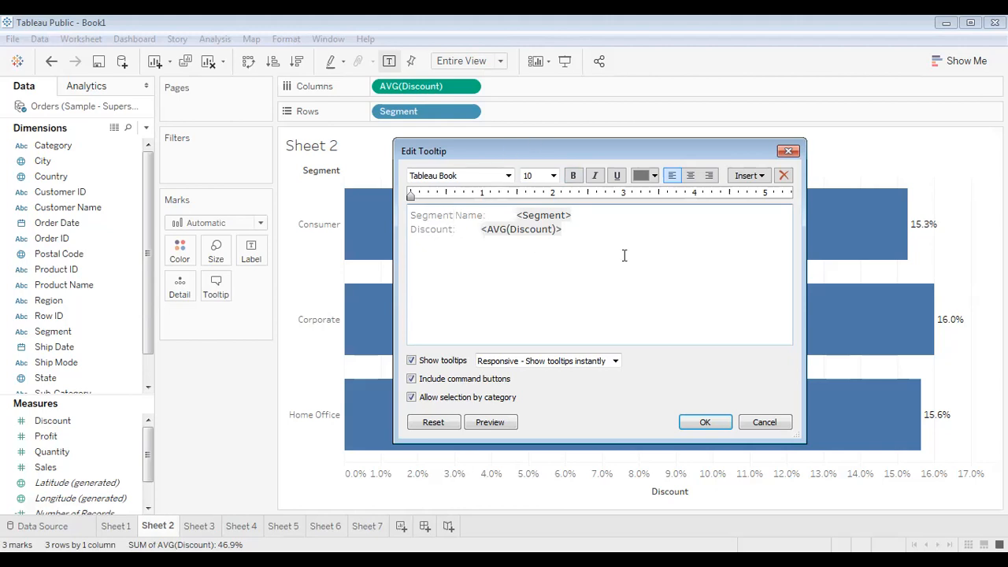
Change the tooltip's Discount label to "Discount(%):", apply the edit and check the tooltip on the Consumer bar.
key("BackSpace")
type("(%)")
left_click(704, 423)
mouse_move(644, 218)
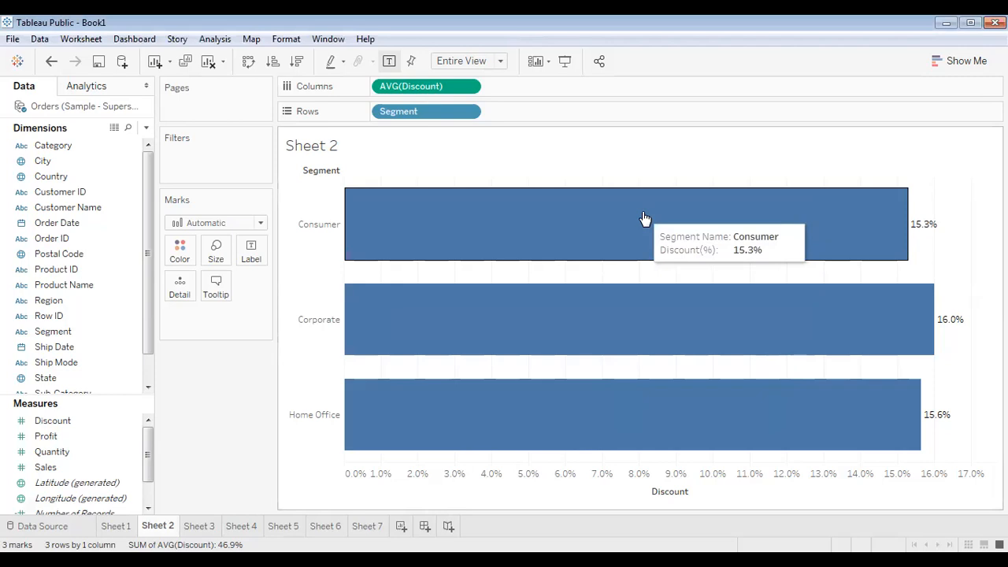
Try changing the tooltip's Segment field placeholder to <Segment name> and apply it to the chart.
left_click(215, 288)
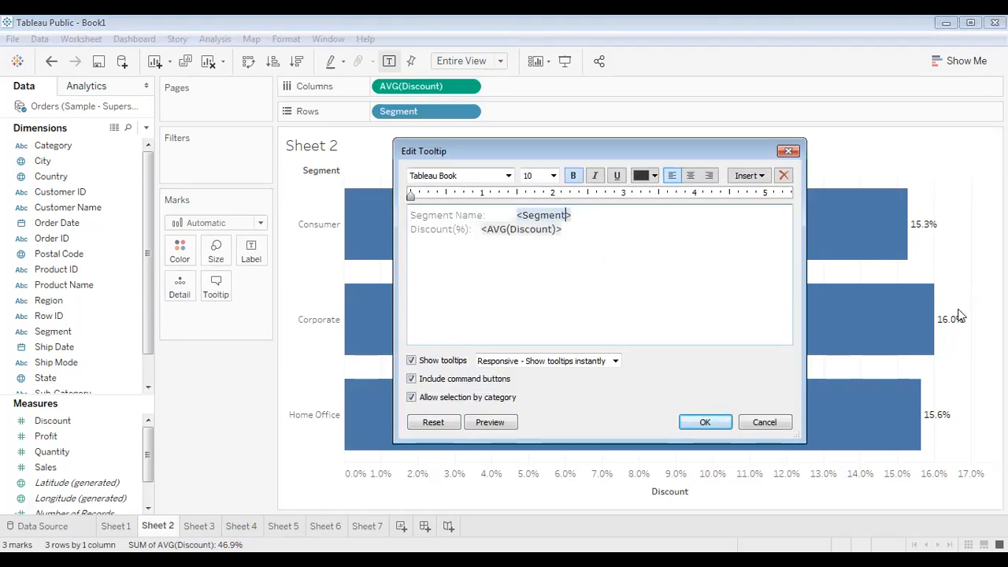
type("name")
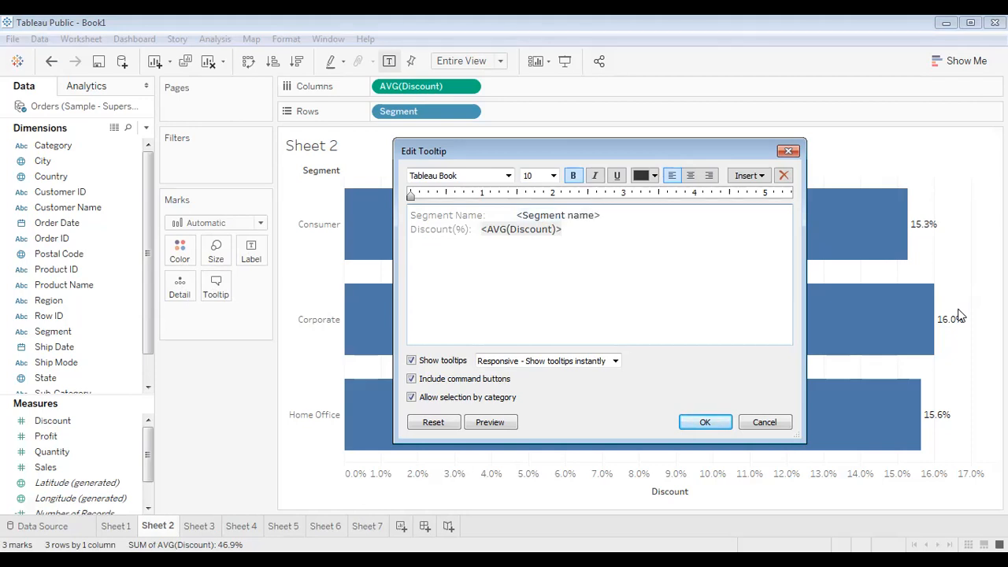
key("Down")
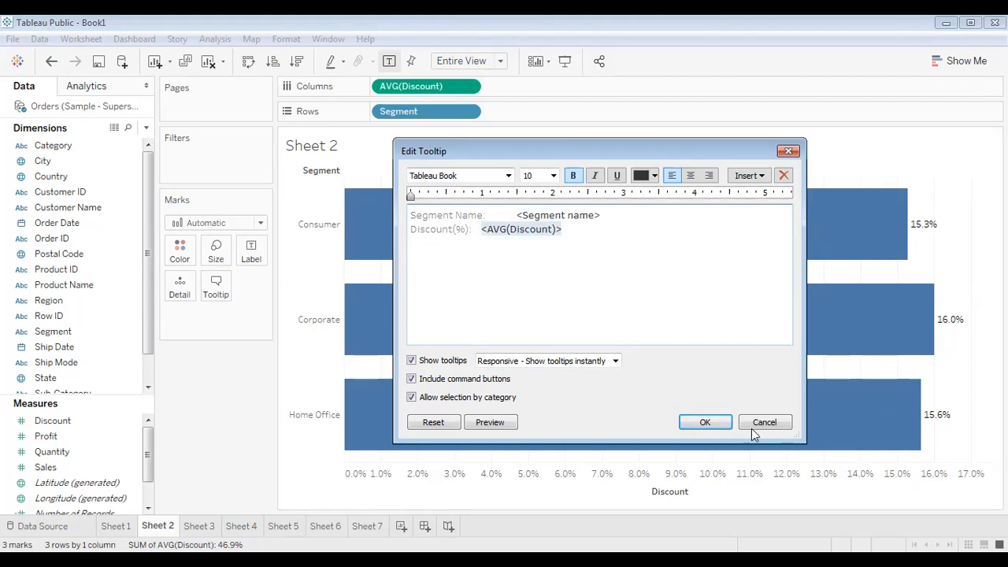
left_click(712, 426)
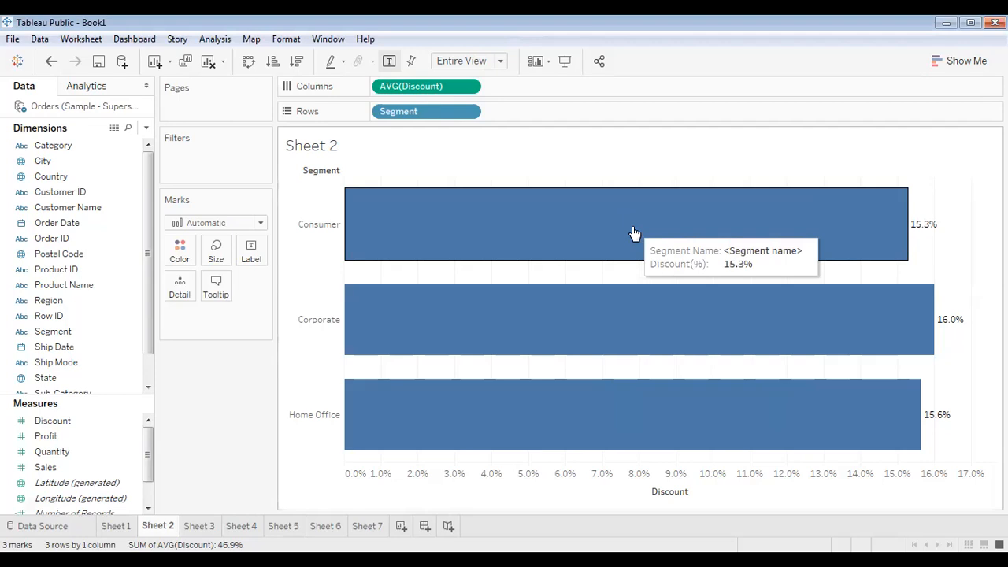
Restore the tooltip's field placeholder to <Segment>, apply it and check the tooltip on the Consumer bar.
left_click(216, 287)
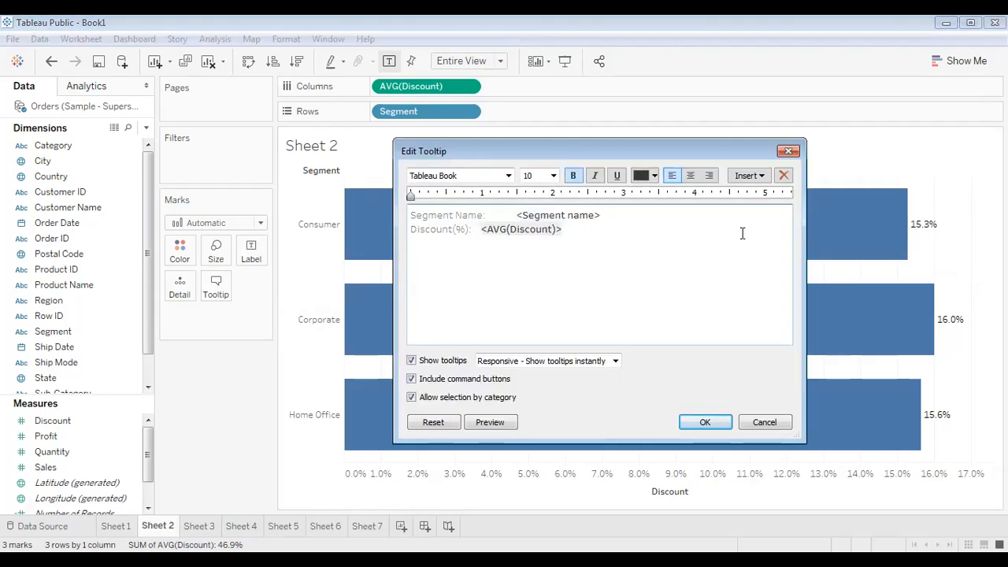
key("BackSpace")
key("BackSpace")
key("BackSpace")
key("BackSpace")
key("BackSpace")
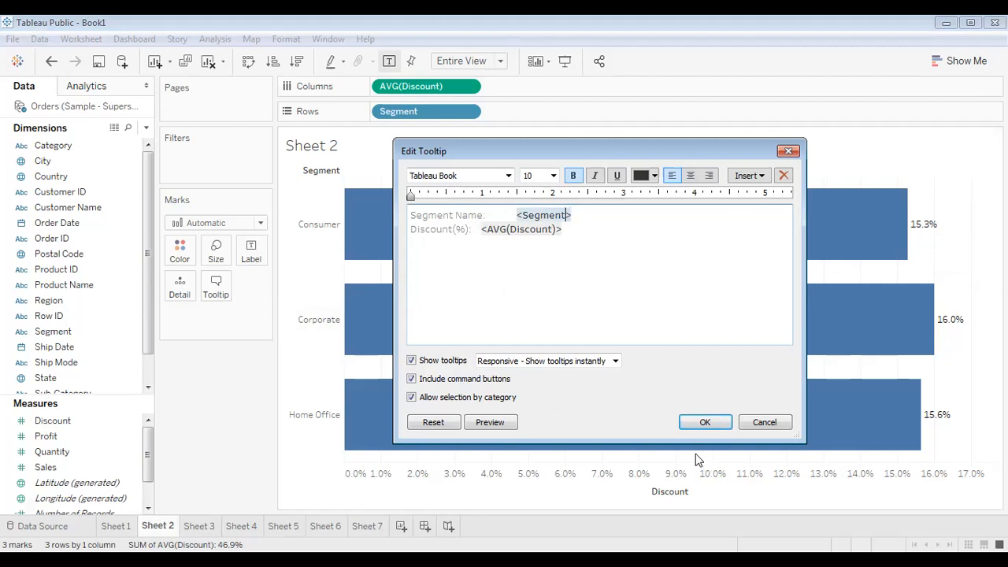
left_click(705, 422)
mouse_move(676, 252)
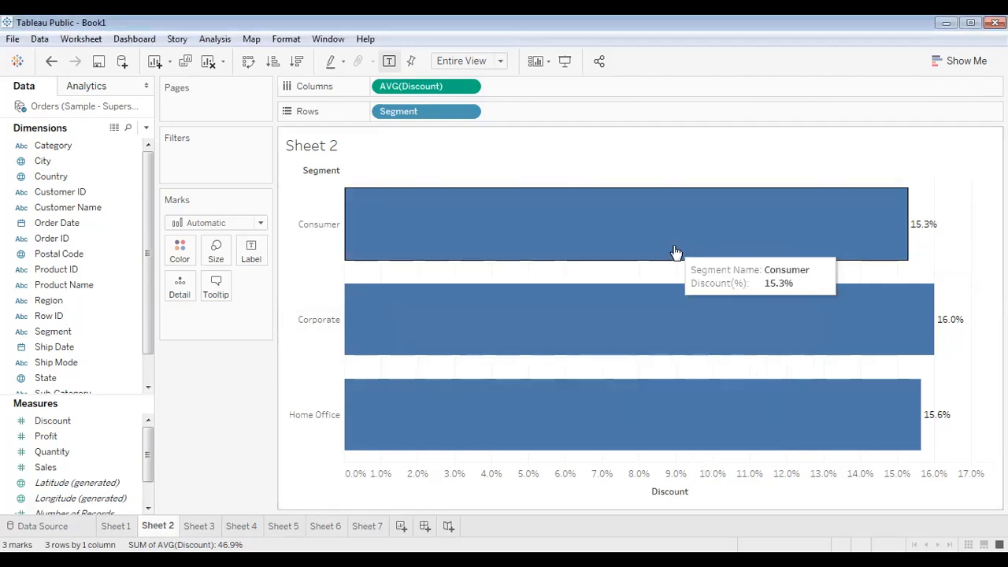
Delete the "Segment Name:" label from the tooltip, leaving only the <Segment> field on its first line.
left_click(216, 286)
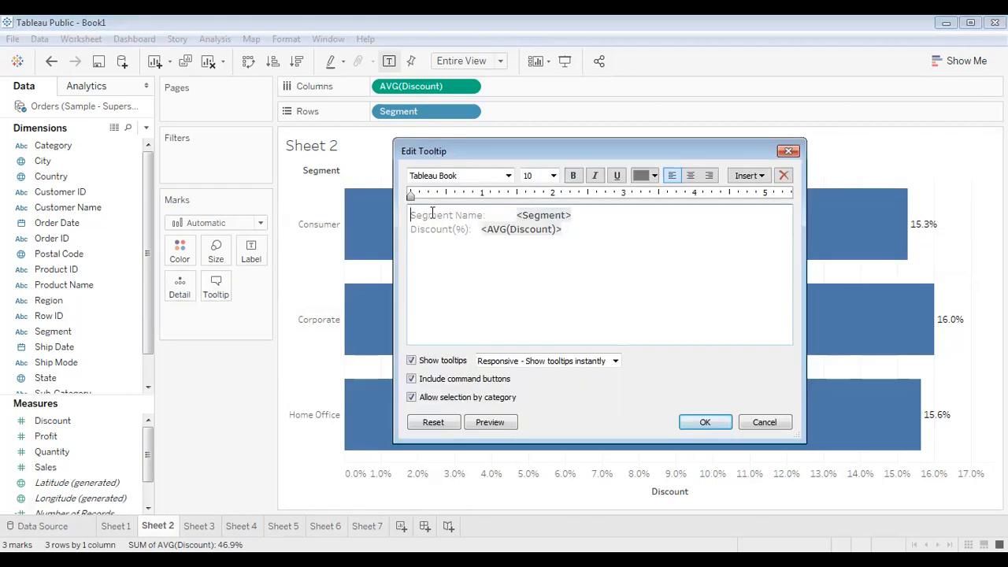
key("Return")
key("Up")
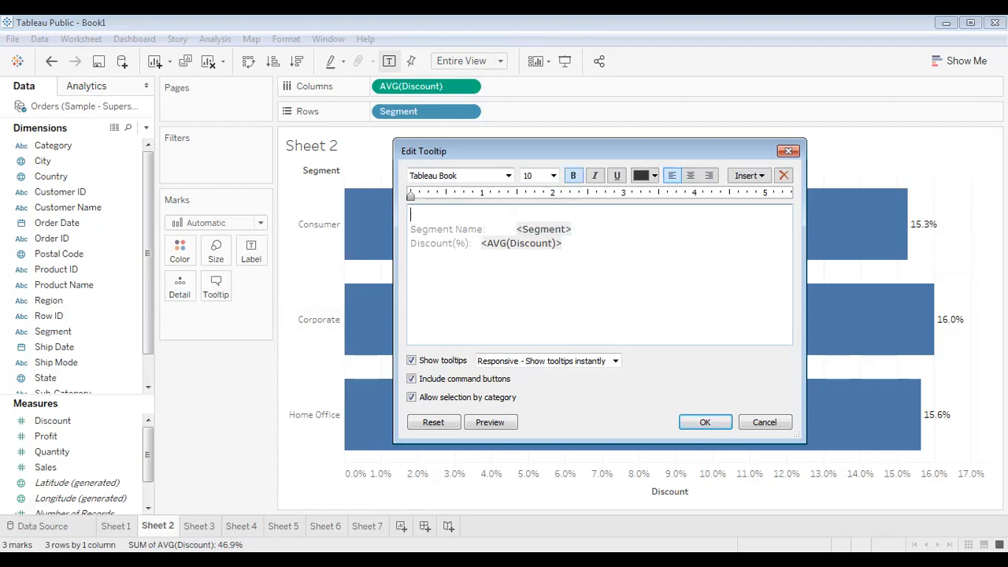
key("ctrl+shift+Right")
key("ctrl+shift+Right")
key("ctrl+shift+Right")
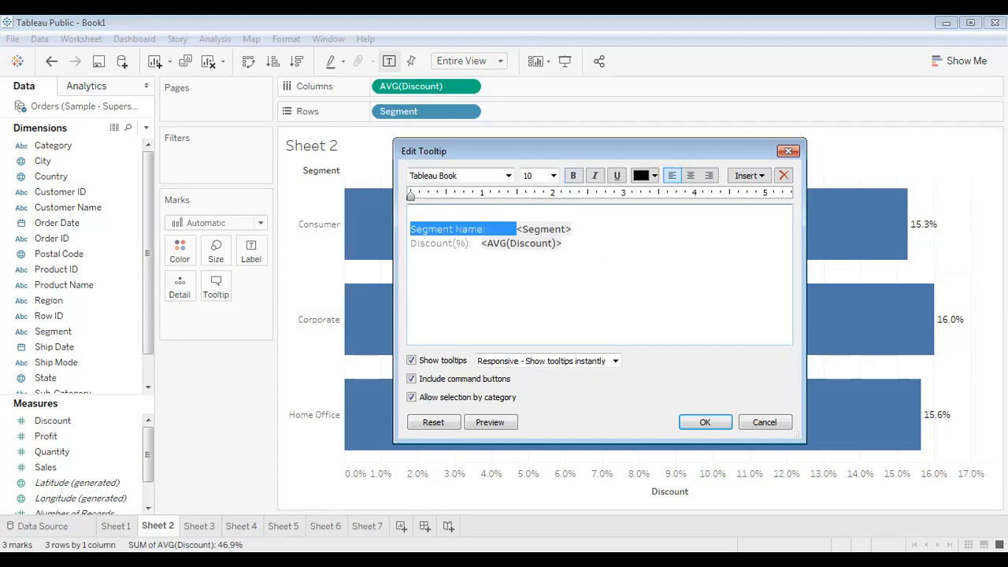
key("Delete")
key("Up")
key("Delete")
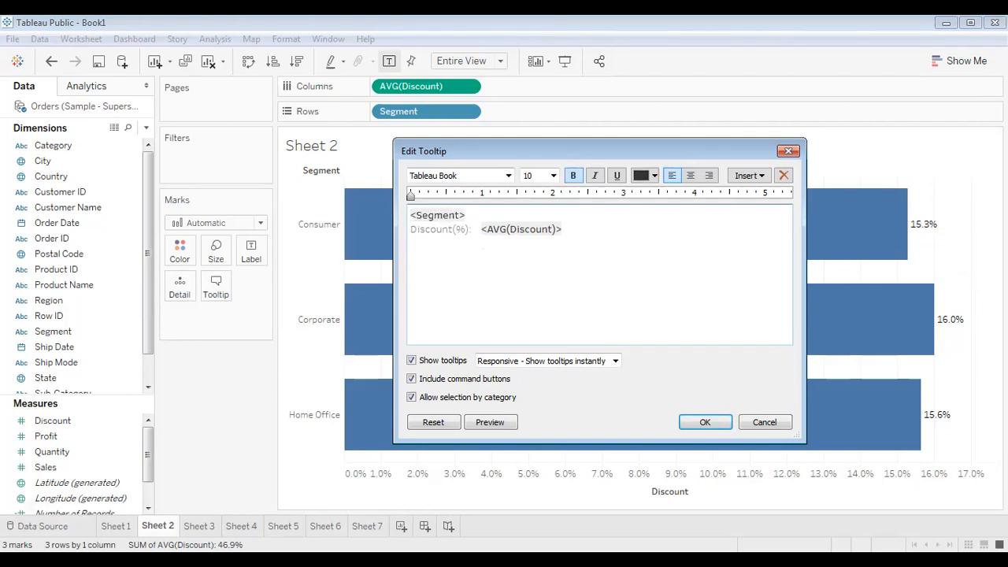
Insert a separator line of equals signs between the tooltip's <Segment> and Discount(%) lines.
key("End")
key("Return")
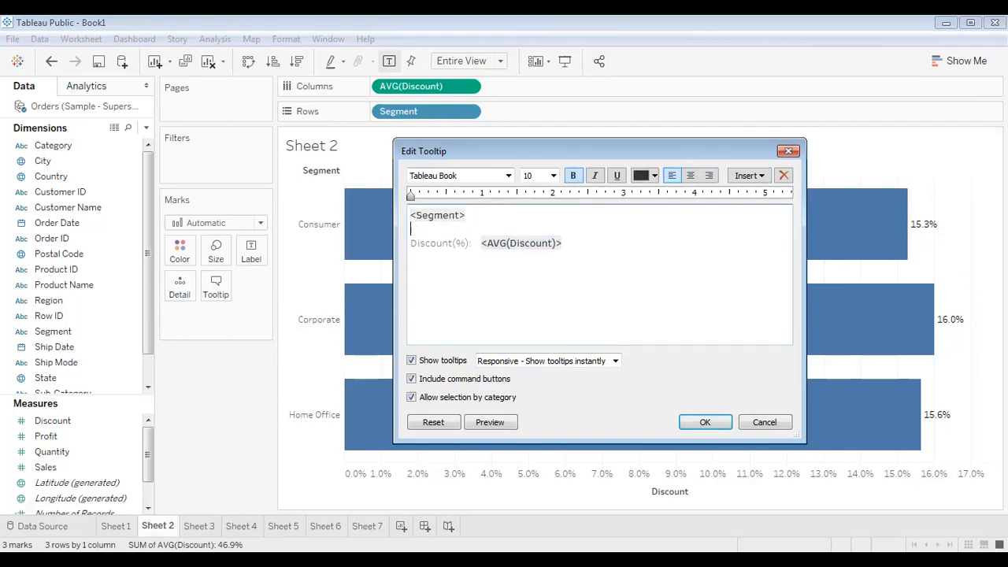
type("====================")
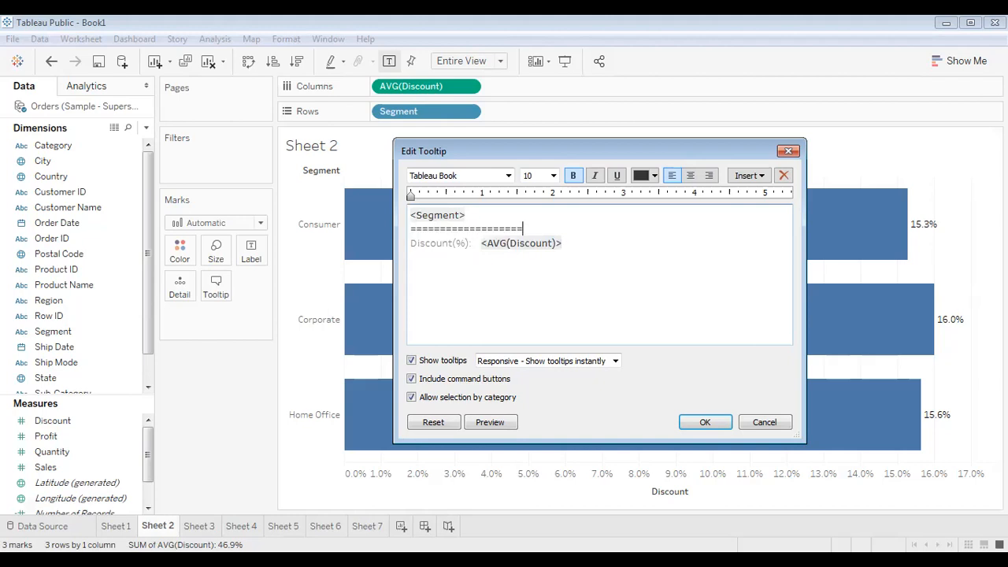
type("================")
Format the tooltip's <Segment> field as centered, italic, orange text in Tableau Semibold.
key("shift+Home")
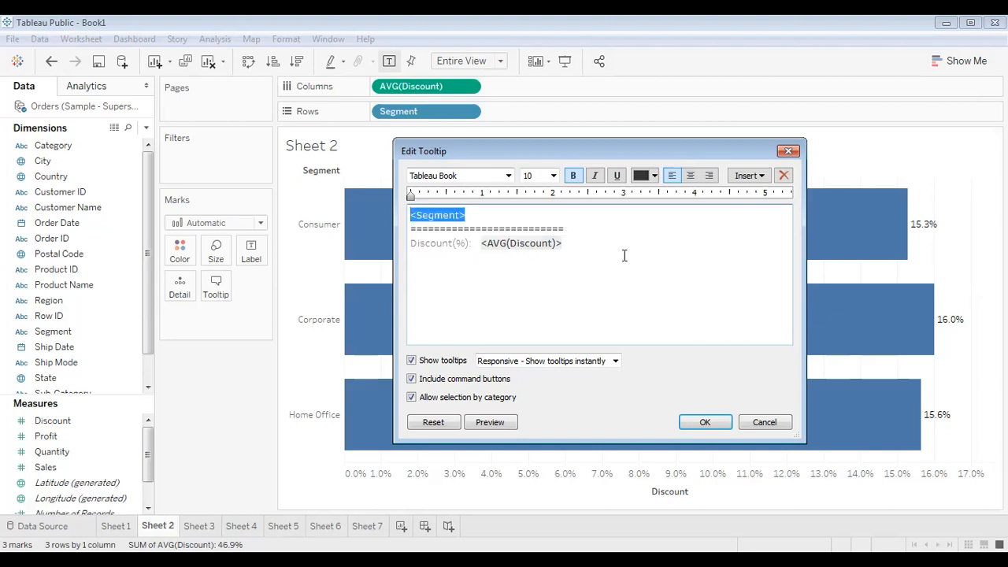
left_click(508, 175)
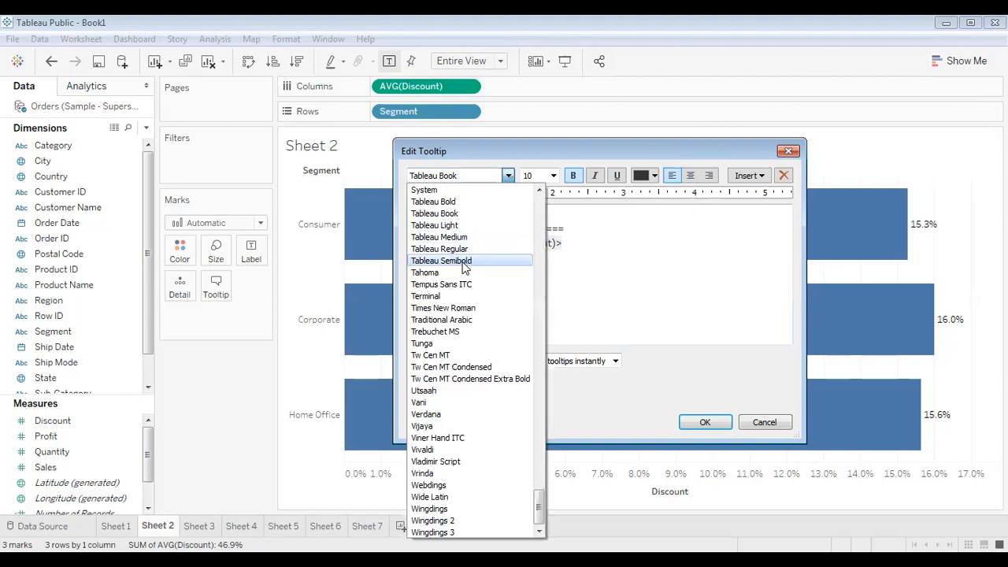
left_click(465, 262)
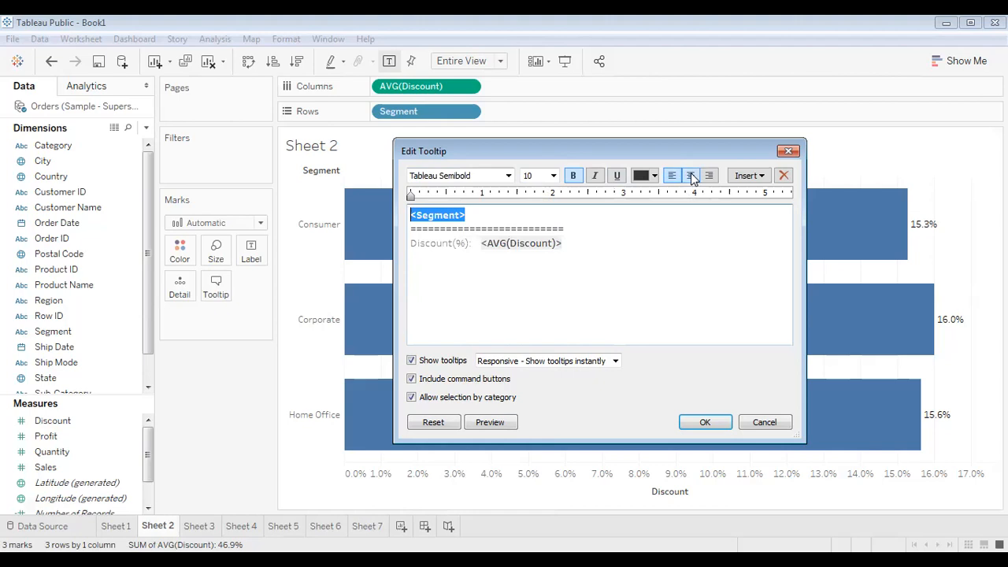
left_click(691, 176)
left_click(655, 176)
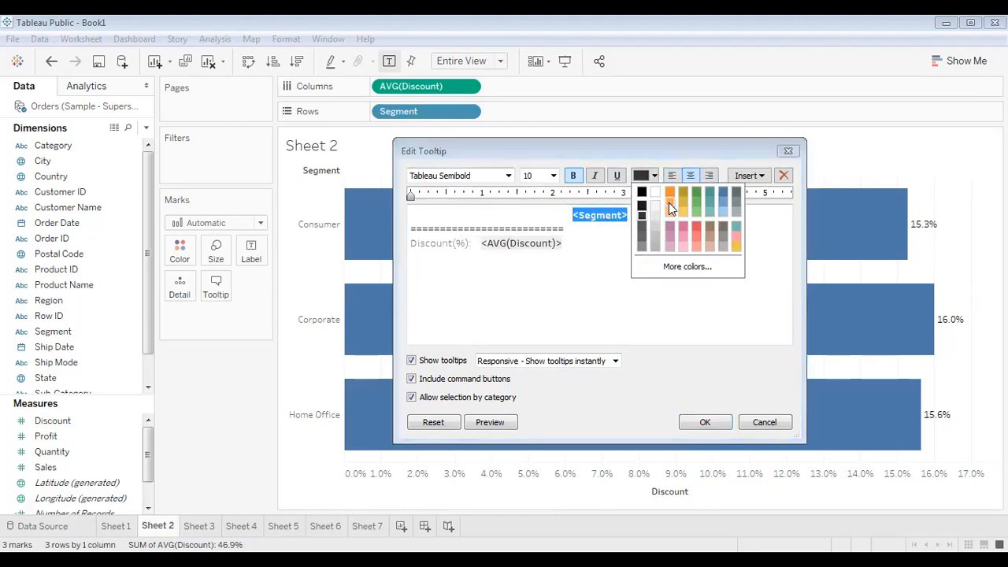
left_click(672, 194)
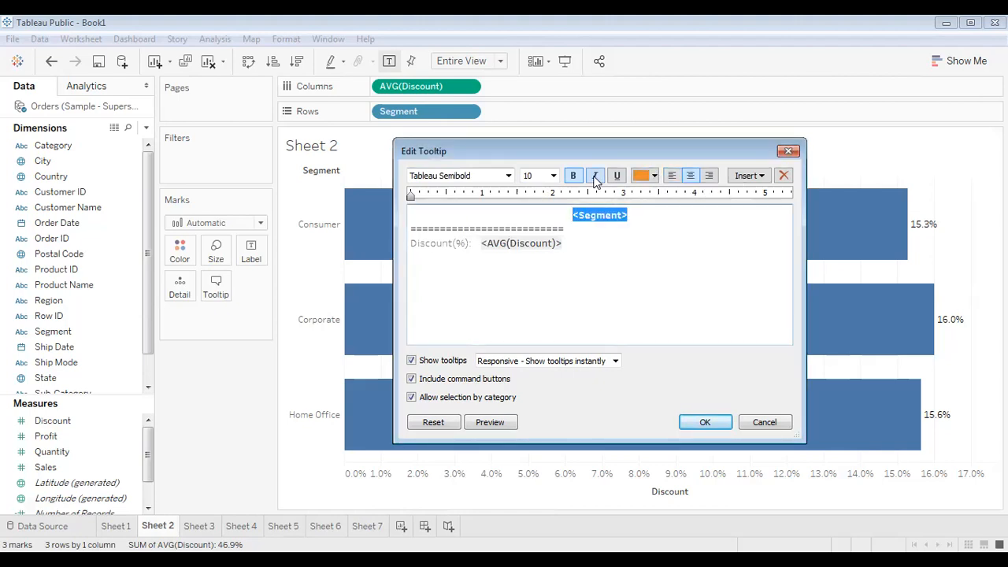
left_click(595, 177)
Center the tooltip's separator and Discount(%) lines, and apply the tooltip changes.
left_click_drag(414, 231, 619, 249)
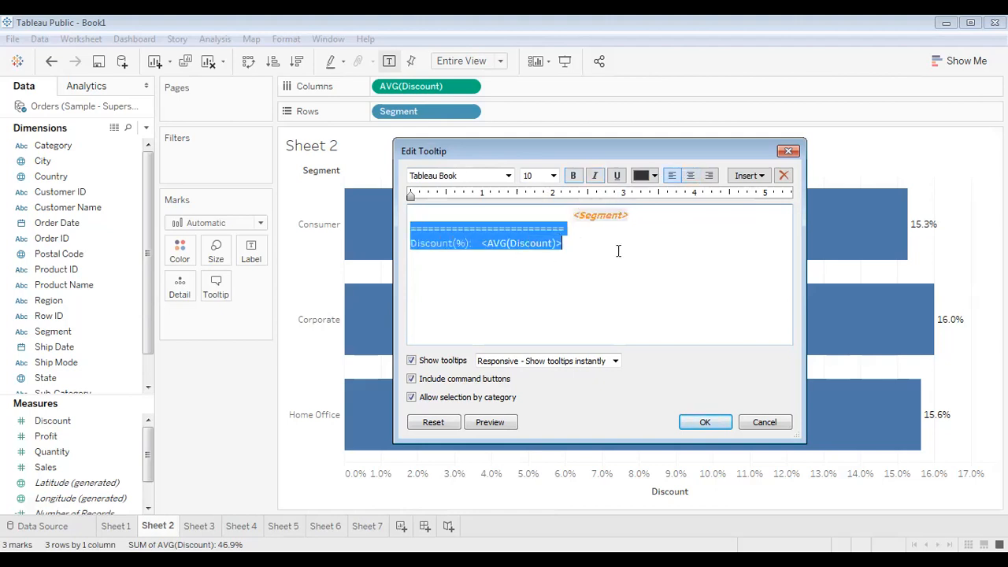
left_click(691, 177)
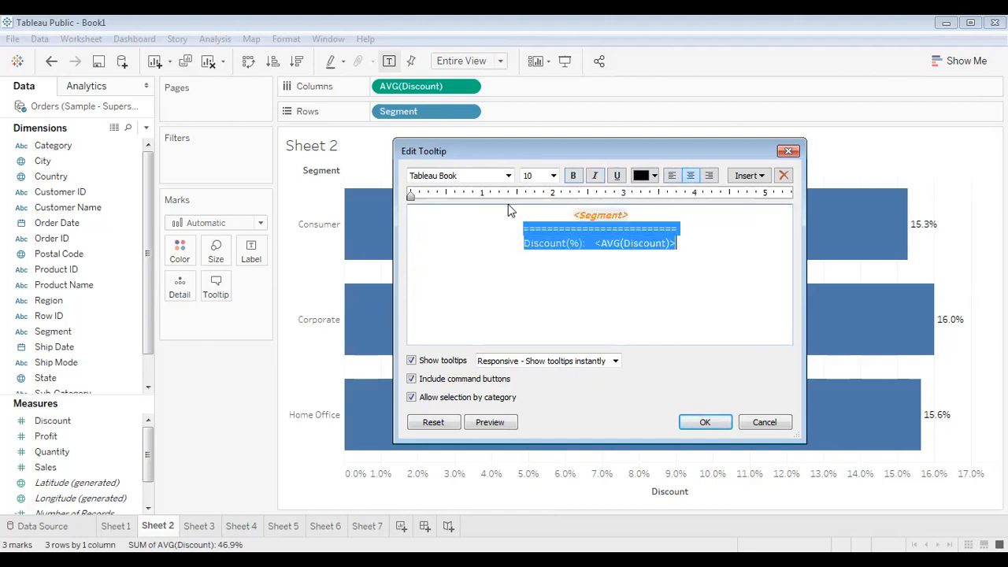
double_click(686, 246)
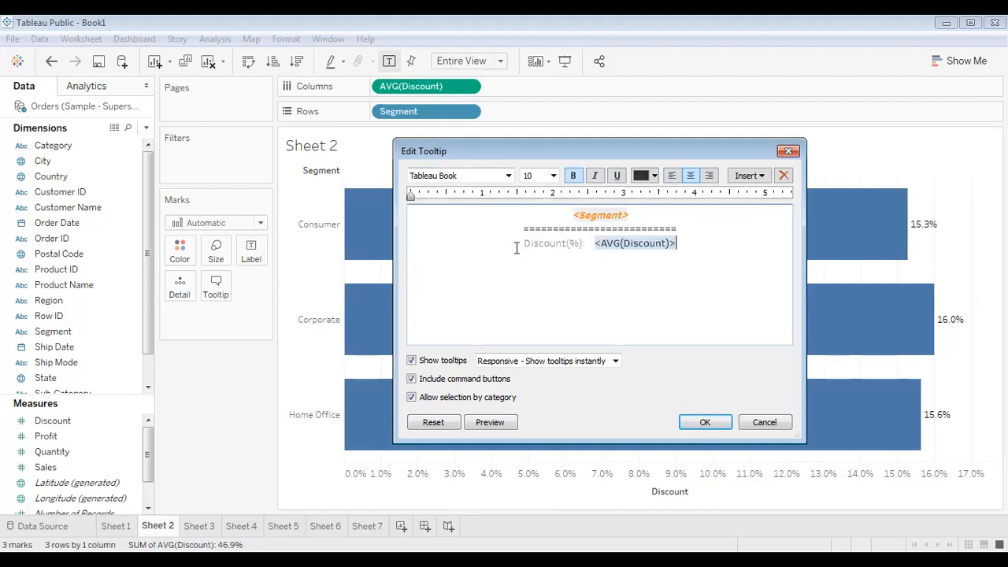
left_click(705, 422)
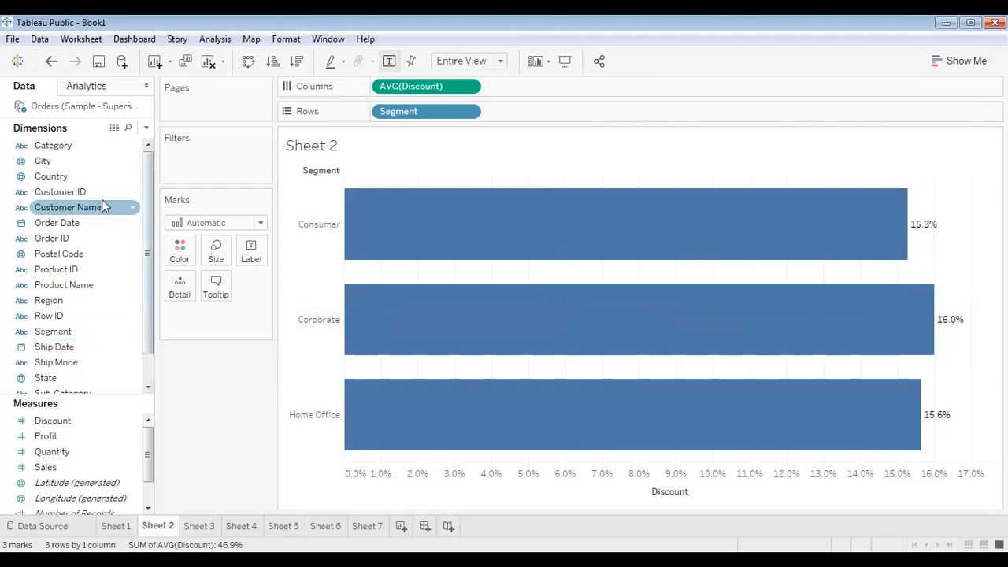
Color Sheet 2's discount bars by Category and check whether the tooltip's text includes that field.
left_click(86, 165, "shift")
left_click_drag(85, 165, 180, 263)
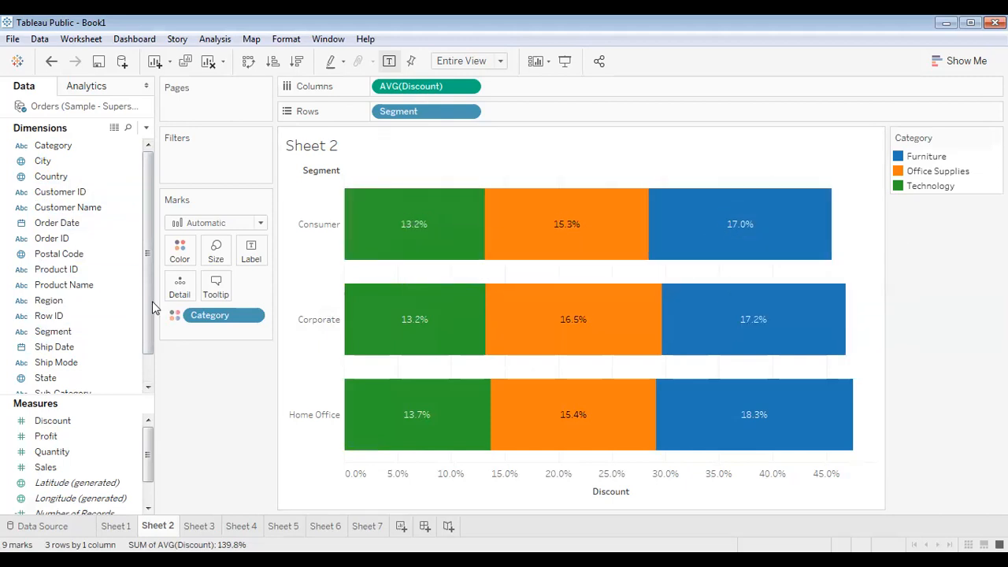
left_click(218, 285)
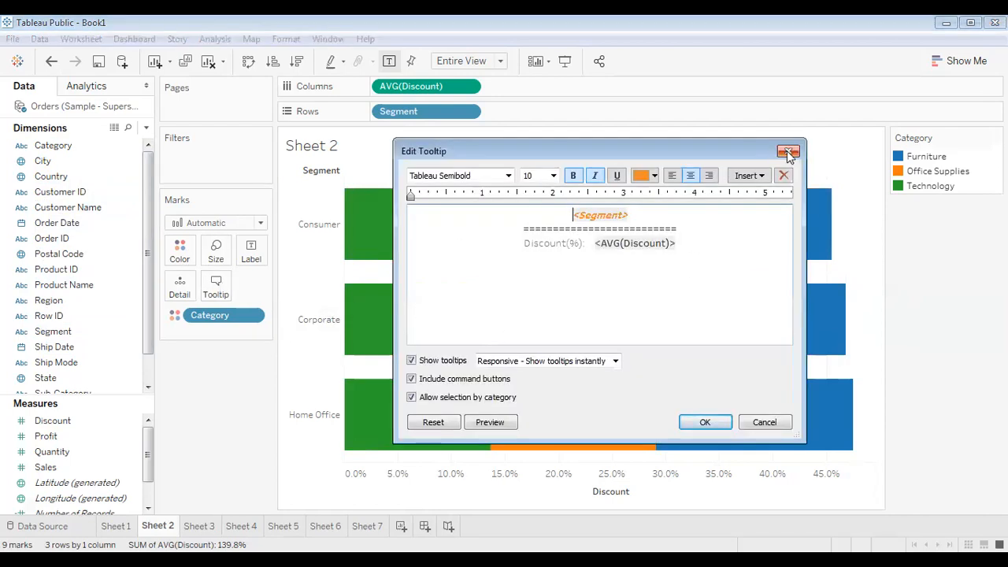
left_click(790, 152)
Add a "Category:" label line between the tooltip's separator and its Discount(%) line.
left_click(218, 287)
left_click(647, 218)
key("Down")
key("End")
key("Return")
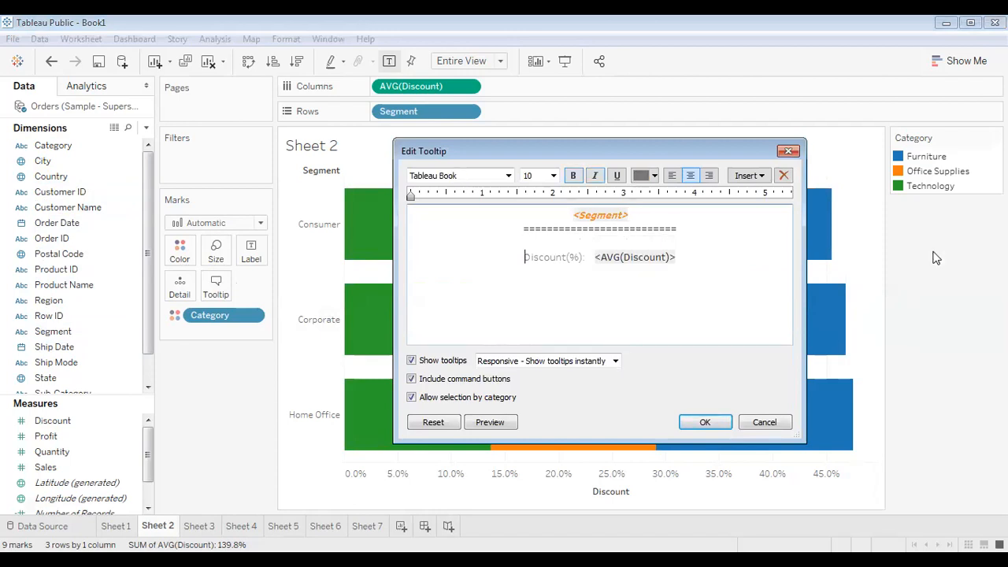
type("Category:")
key("BackSpace")
key("Tab")
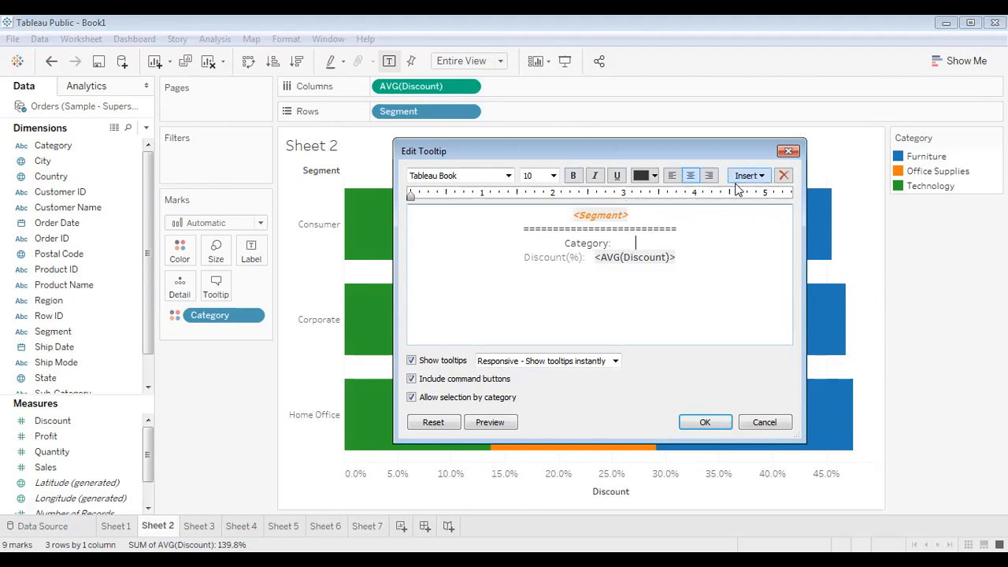
Insert the Category field after the "Category:" label, apply the tooltip, and view it on the bars.
left_click(761, 182)
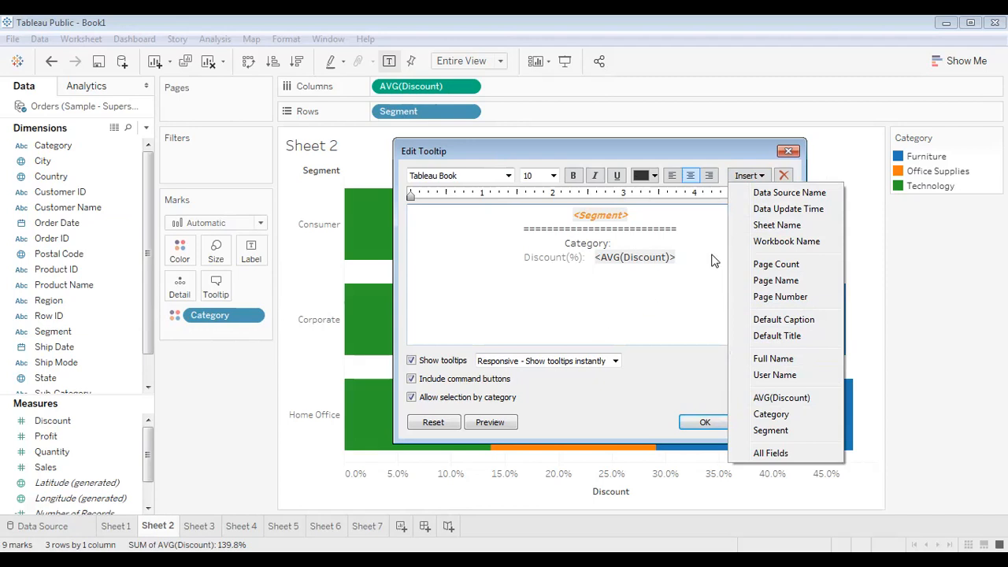
left_click(781, 419)
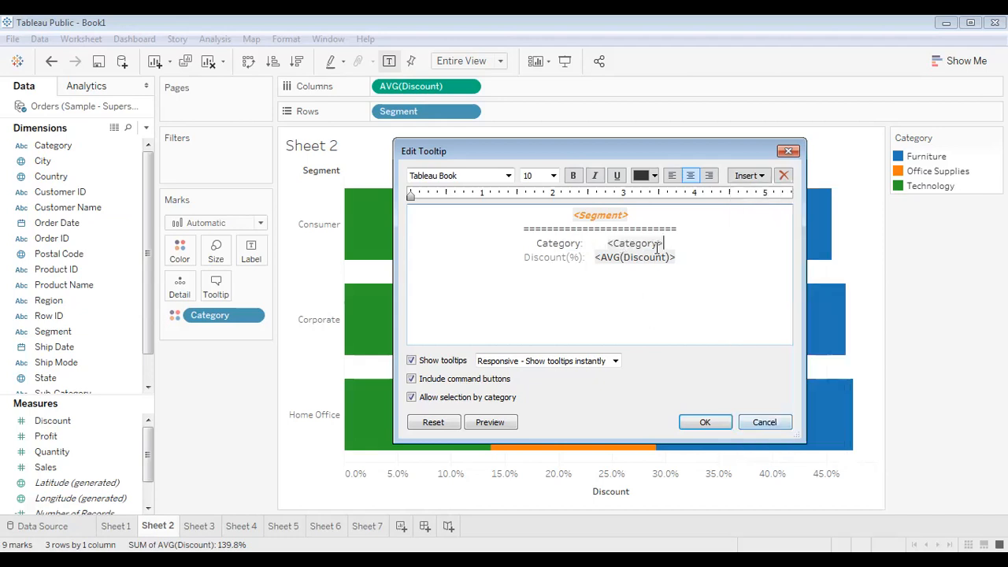
left_click(721, 425)
mouse_move(542, 226)
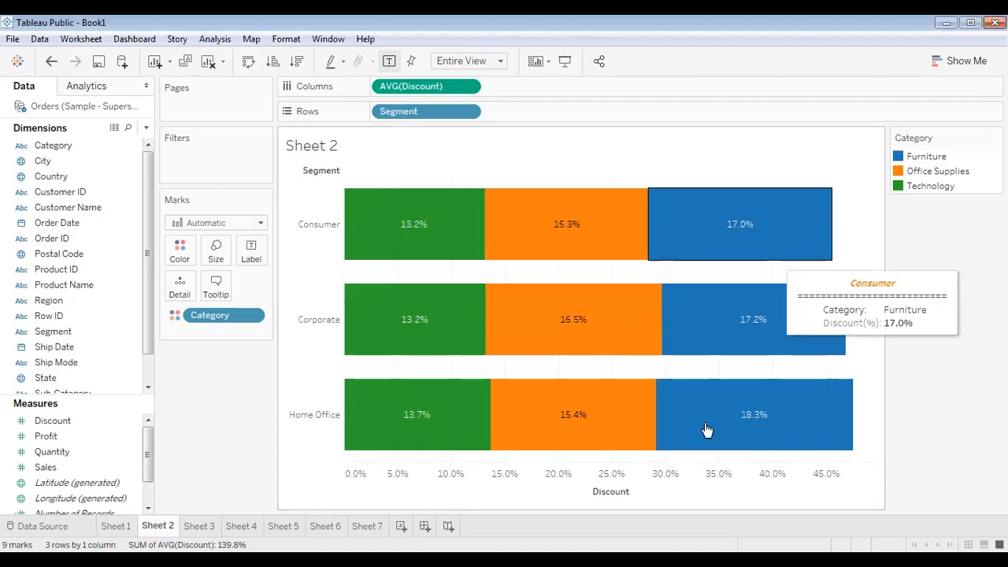
mouse_move(738, 340)
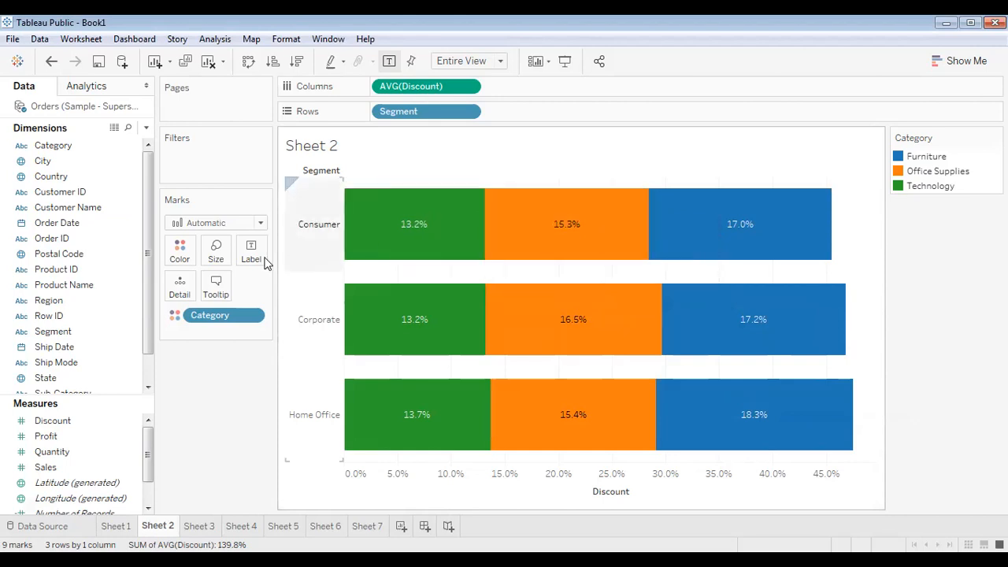
Add a tab before the colon in the tooltip's Category and Discount(%) lines, removing the tab after each colon.
left_click(216, 285)
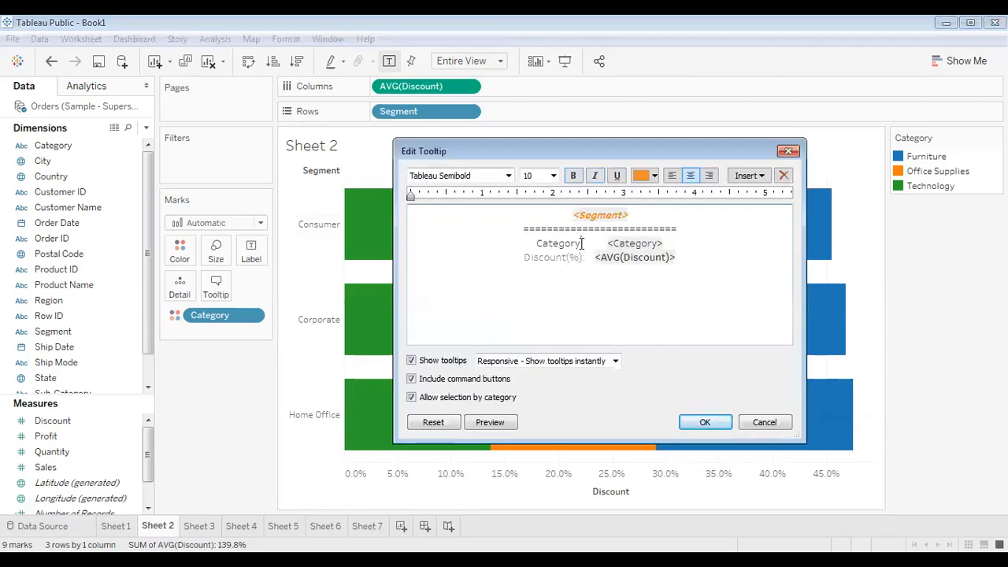
key("Tab")
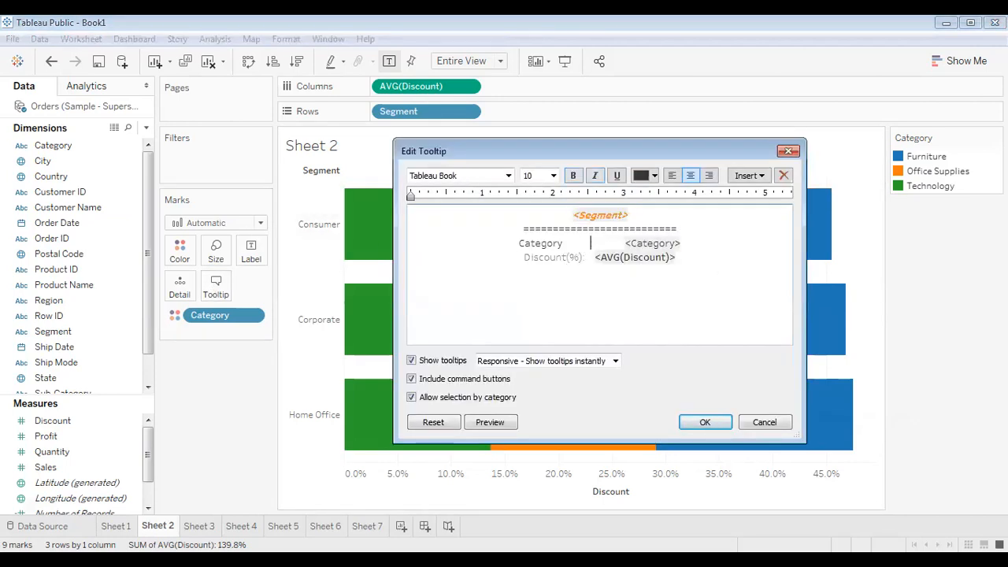
key("Right")
key("Delete")
left_click(567, 258)
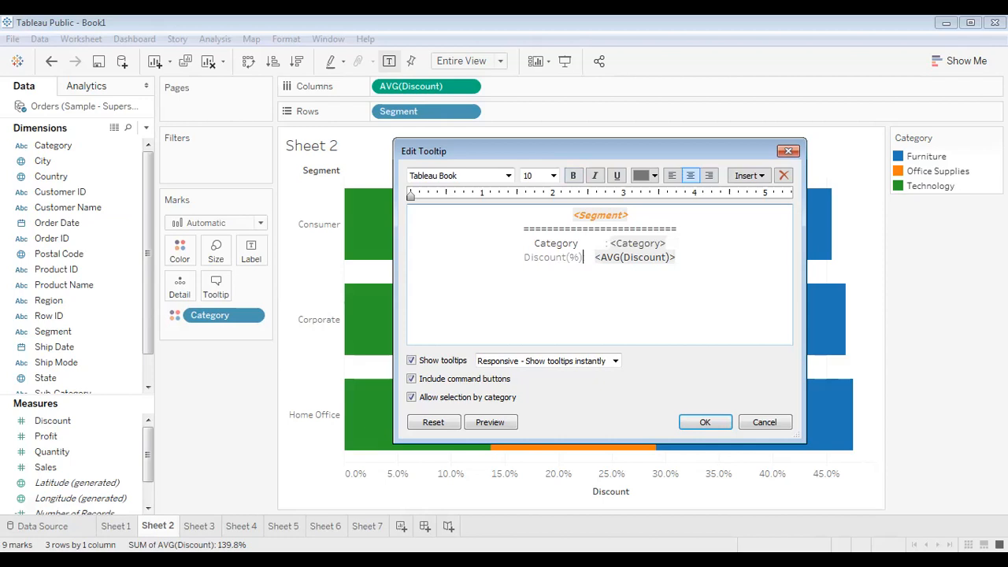
key("Tab")
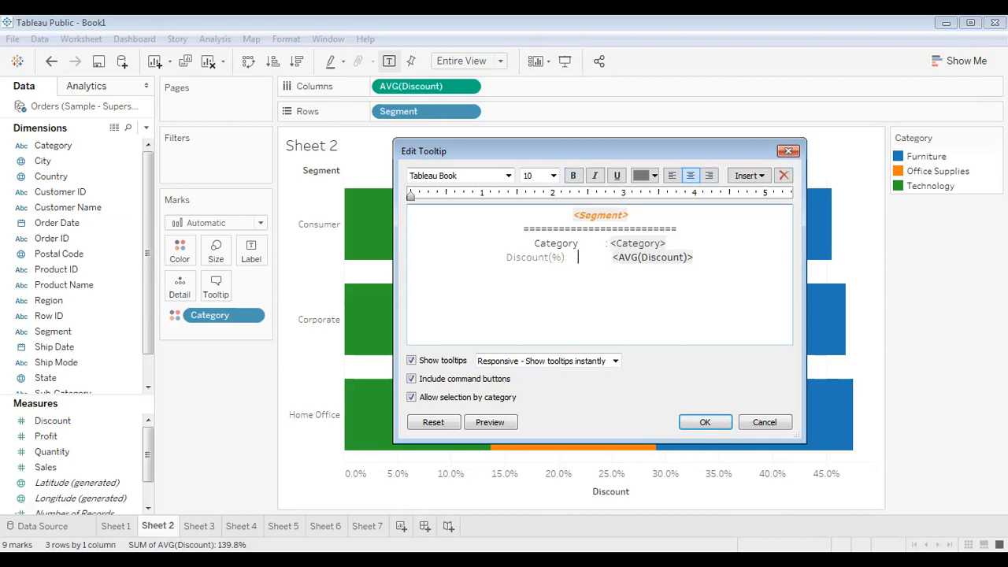
key("Right")
key("Delete")
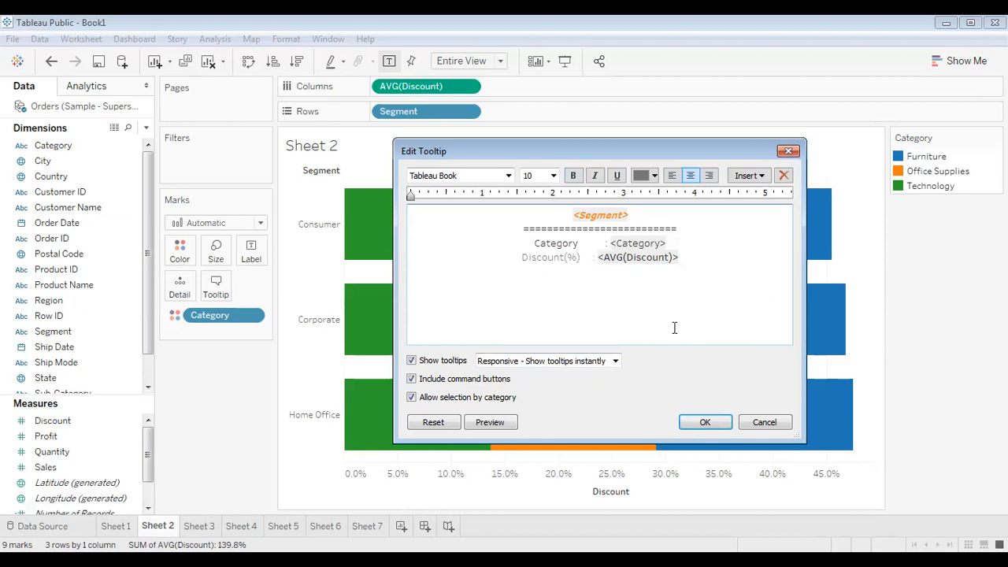
Color the tooltip's Discount(%) label light gray.
left_click(544, 264)
left_click_drag(524, 260, 596, 260)
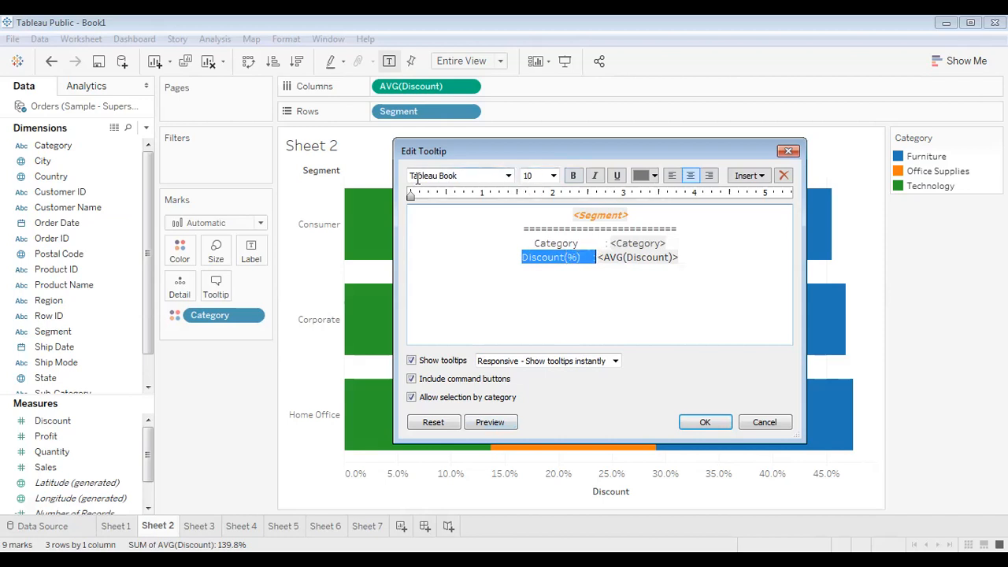
left_click(652, 176)
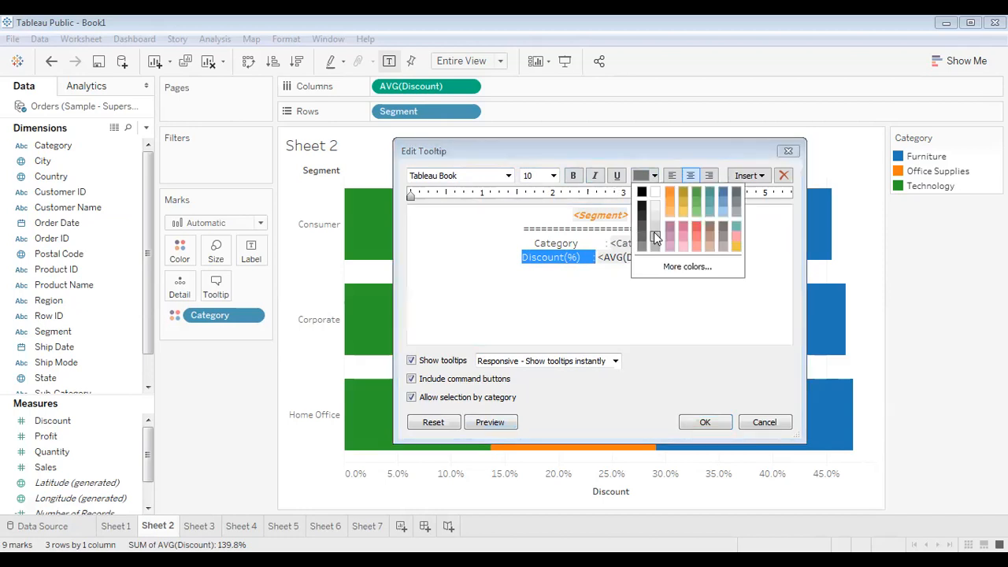
left_click(654, 232)
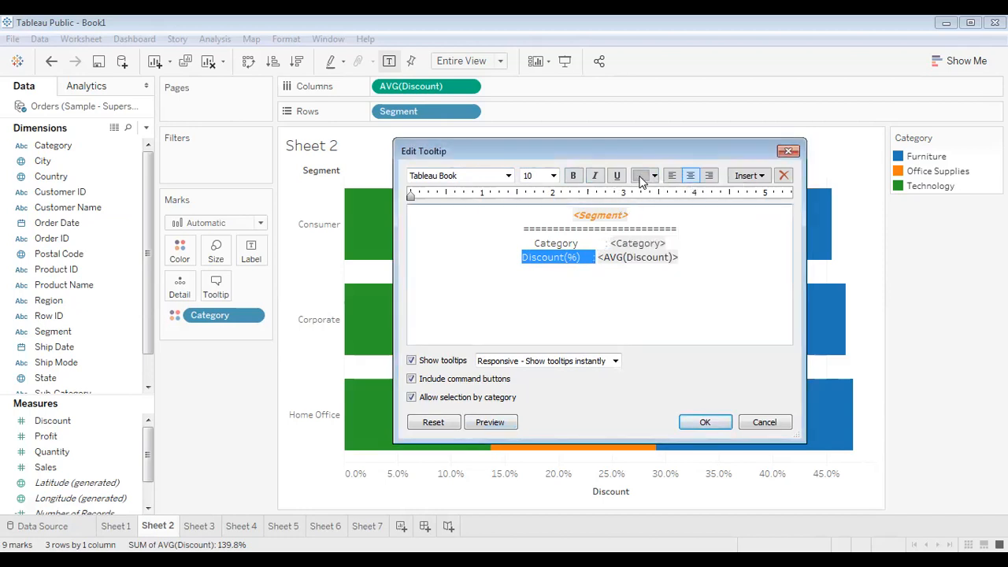
left_click(645, 177)
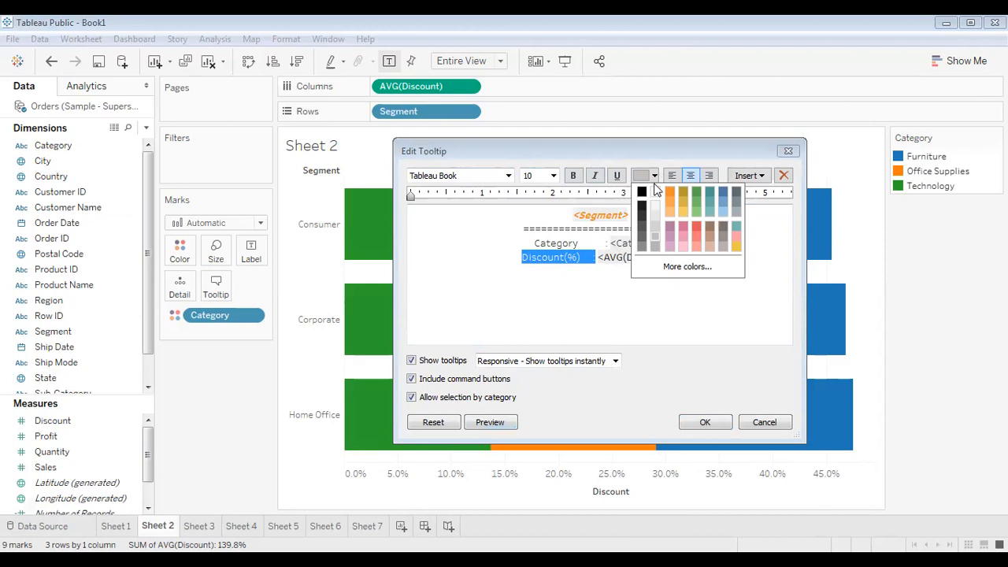
left_click(659, 241)
Try font size 9 on the tooltip's Category line, return it to 10, color it light gray, and preview the tooltip.
left_click_drag(610, 244, 508, 243)
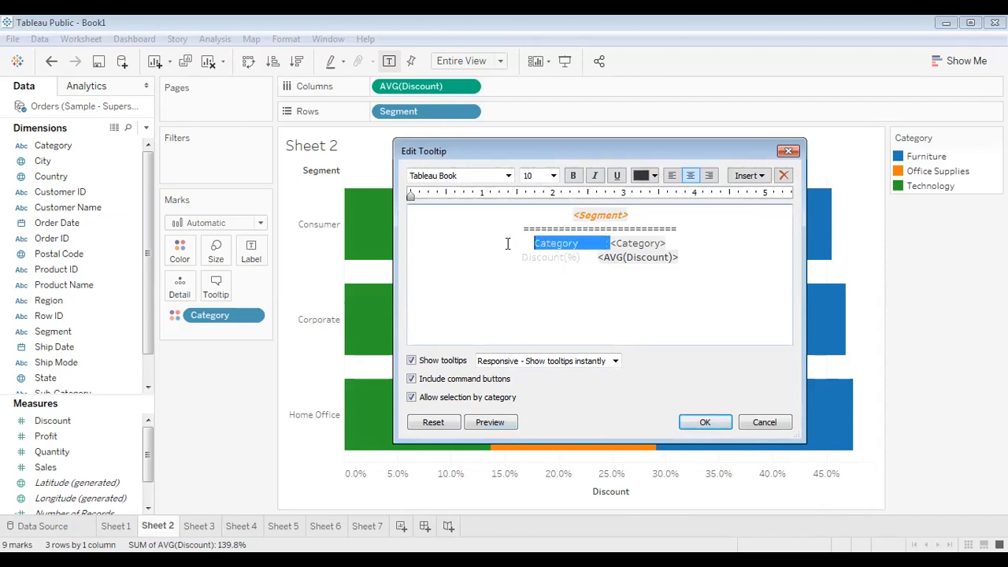
left_click(554, 175)
left_click(539, 201)
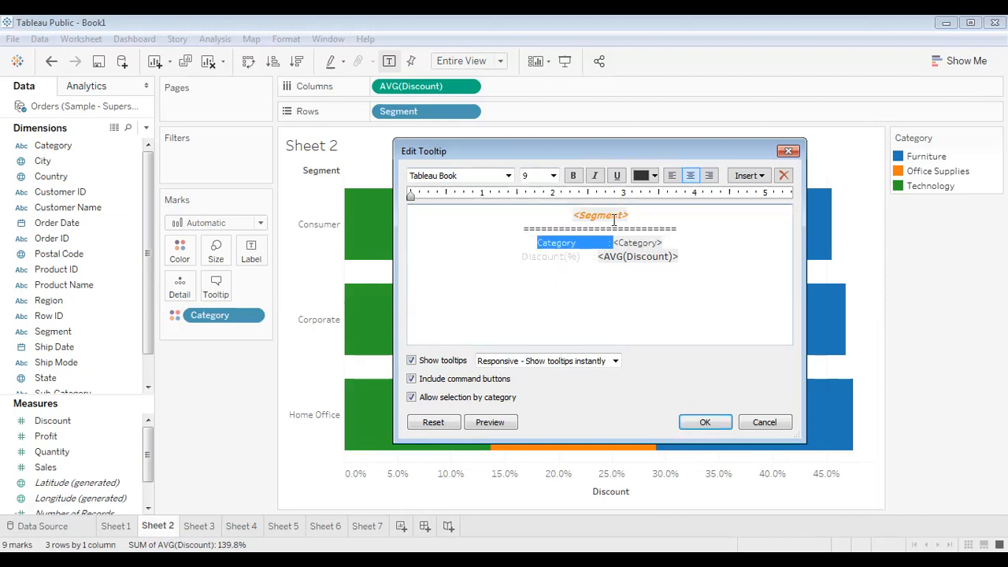
left_click(553, 175)
left_click(534, 213)
left_click(655, 176)
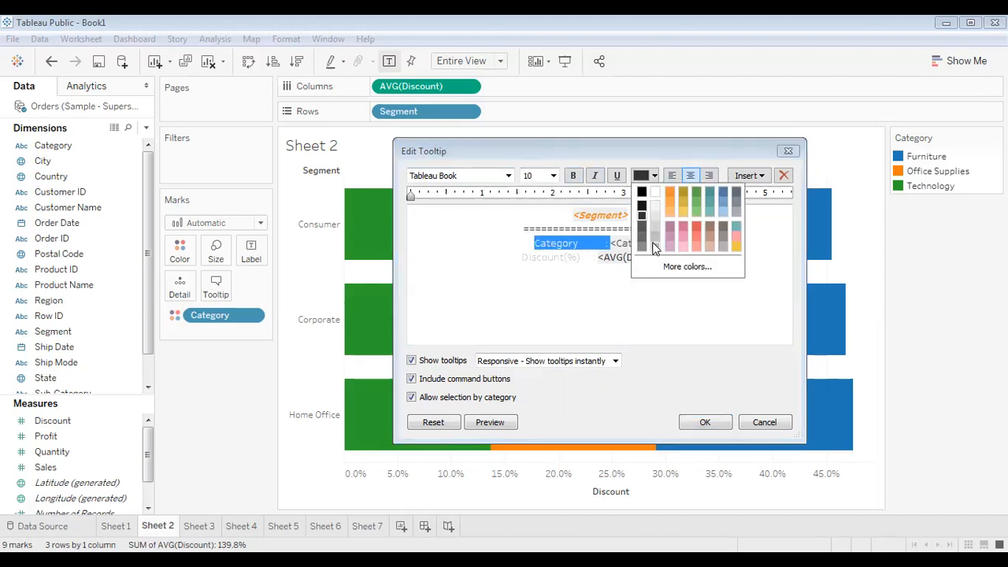
left_click(657, 232)
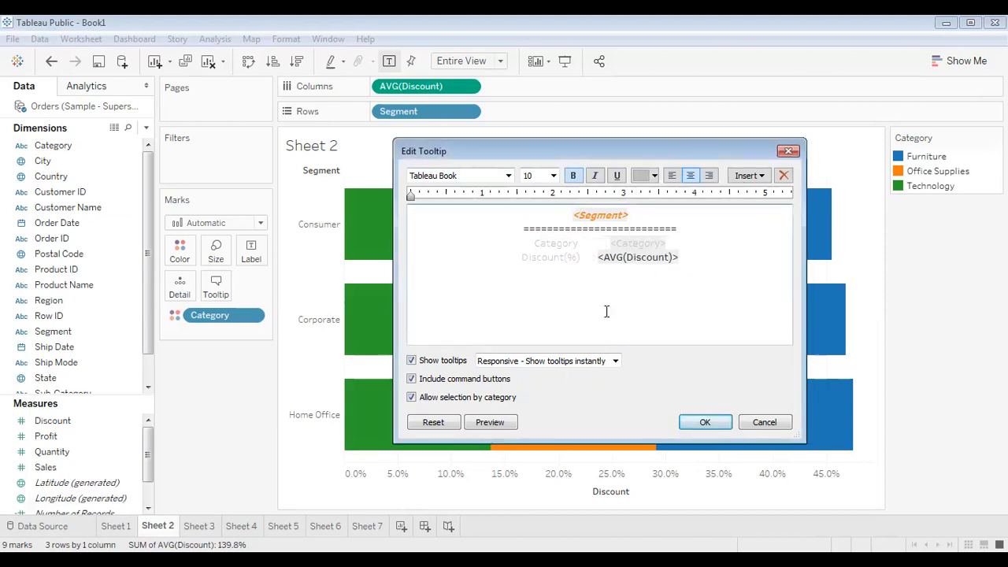
left_click(497, 425)
Set the Discount(%) label, the Category label and the <Category> field to dark gray text.
left_click_drag(597, 257, 521, 258)
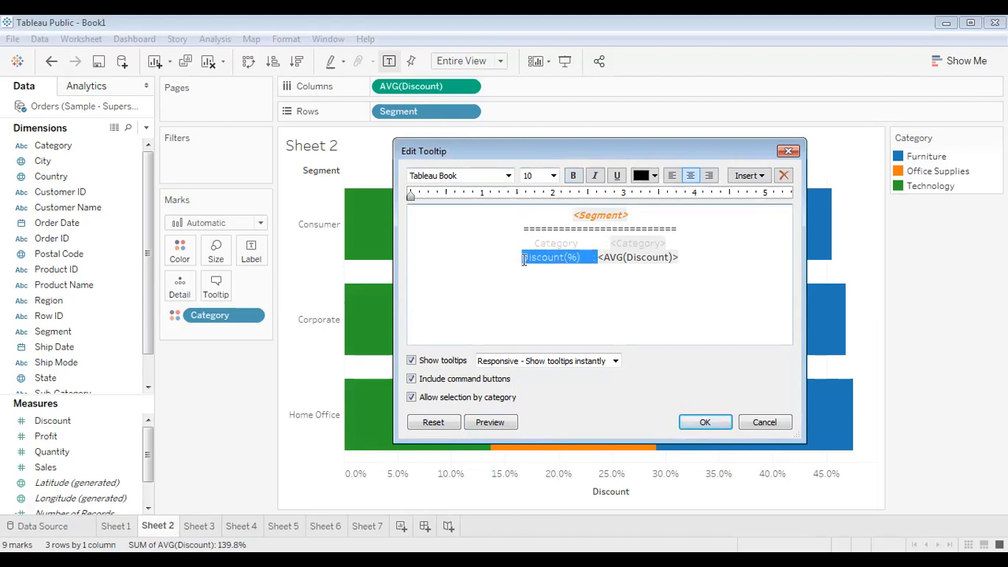
left_click(642, 175)
left_click(641, 216)
left_click_drag(609, 243, 534, 244)
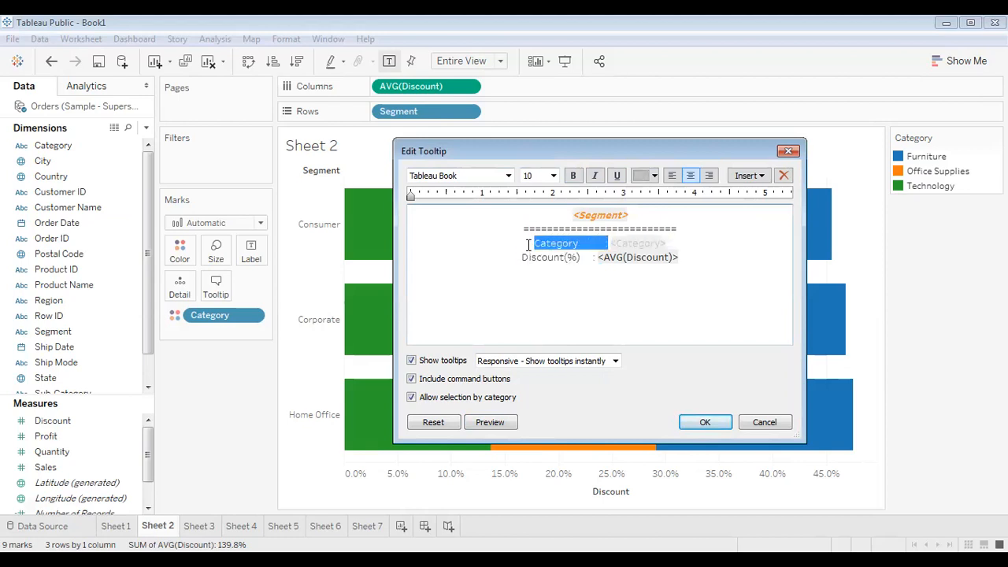
left_click(648, 175)
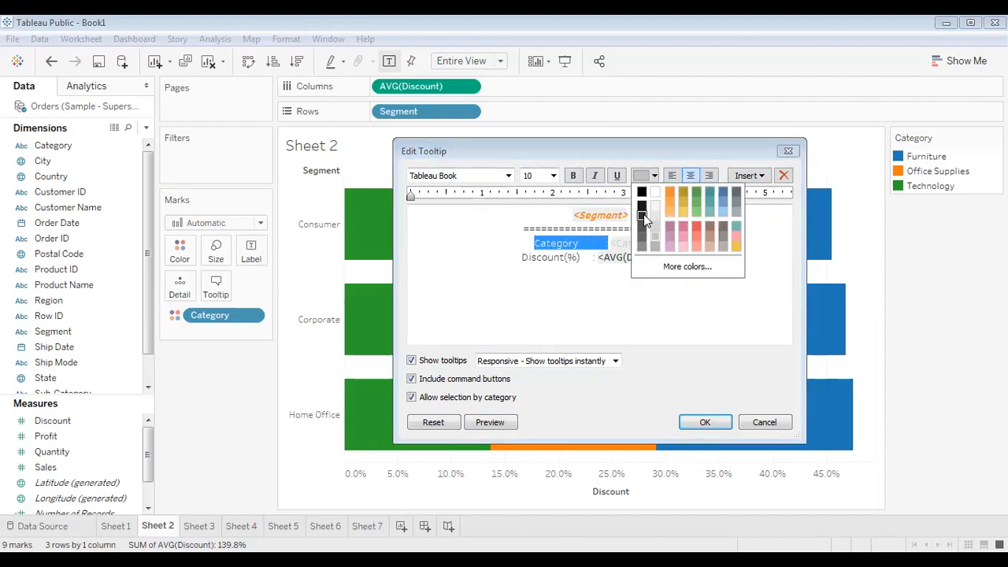
left_click(643, 214)
double_click(629, 241)
left_click(654, 174)
left_click(641, 214)
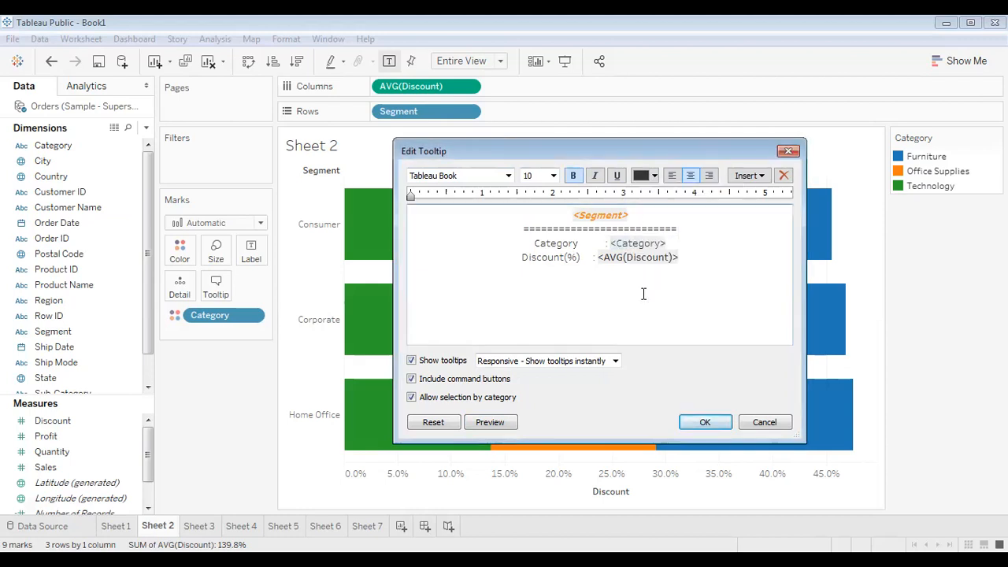
Compare the formatting of the <AVG(Discount)> and <Category> fields, apply the tooltip, and view it on the bars.
double_click(623, 258)
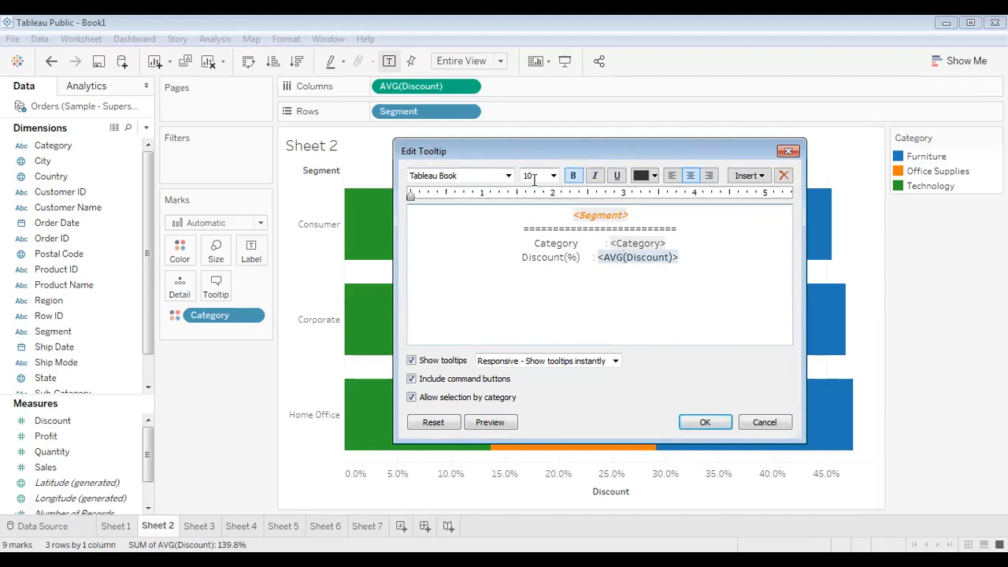
left_click(653, 176)
left_click(643, 299)
double_click(637, 243)
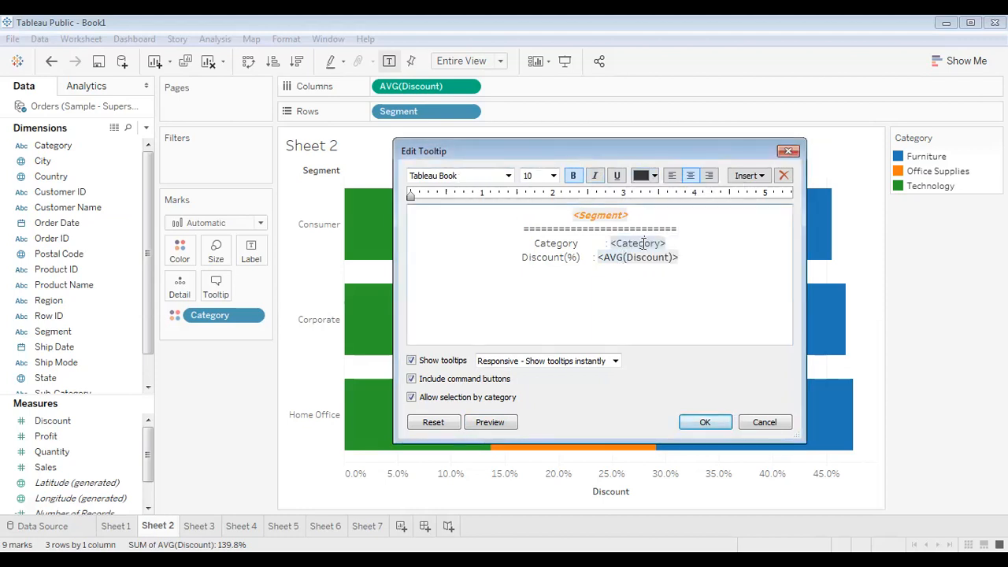
left_click_drag(668, 245, 611, 243)
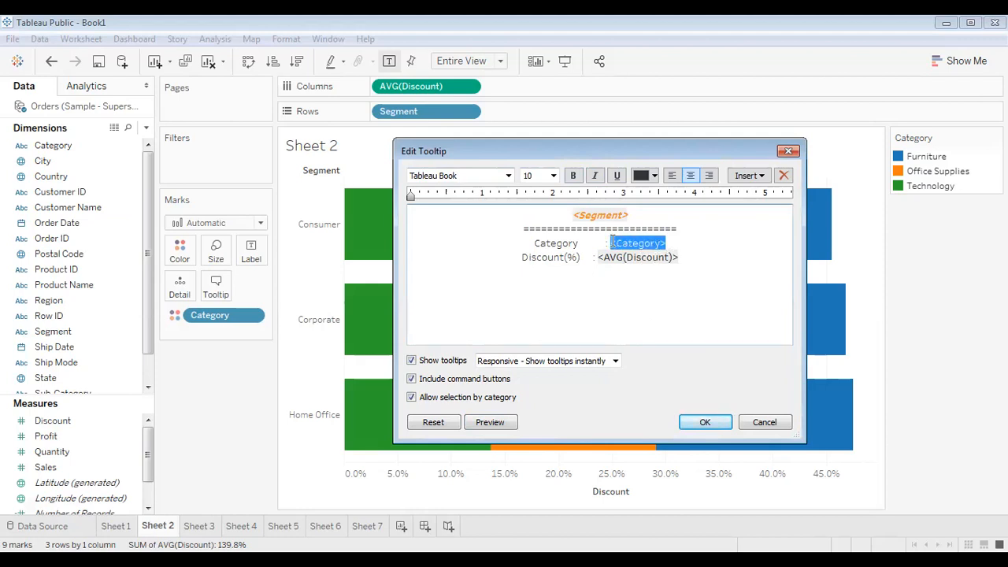
left_click(629, 277)
double_click(642, 245)
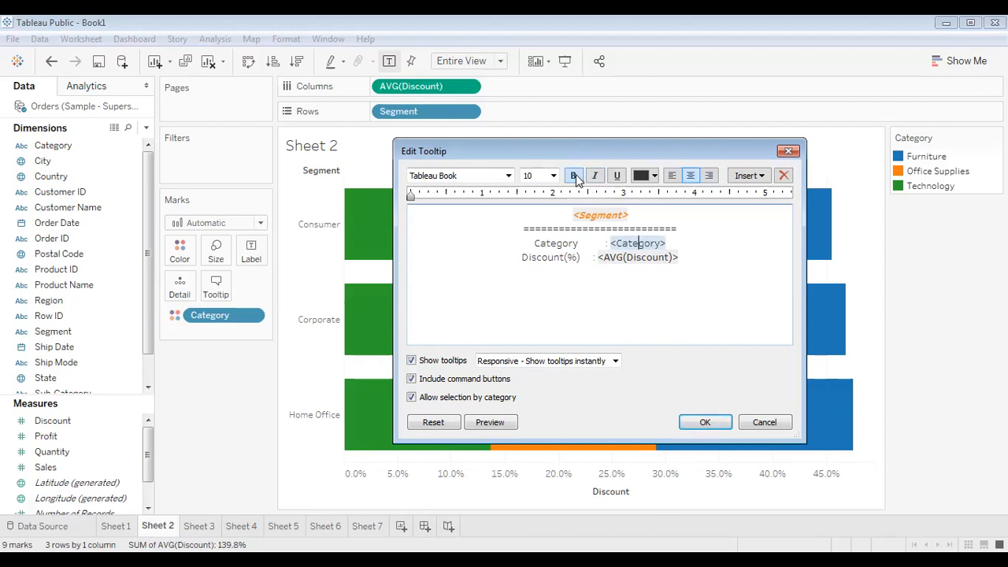
left_click(643, 174)
left_click(635, 311)
left_click(705, 422)
mouse_move(601, 228)
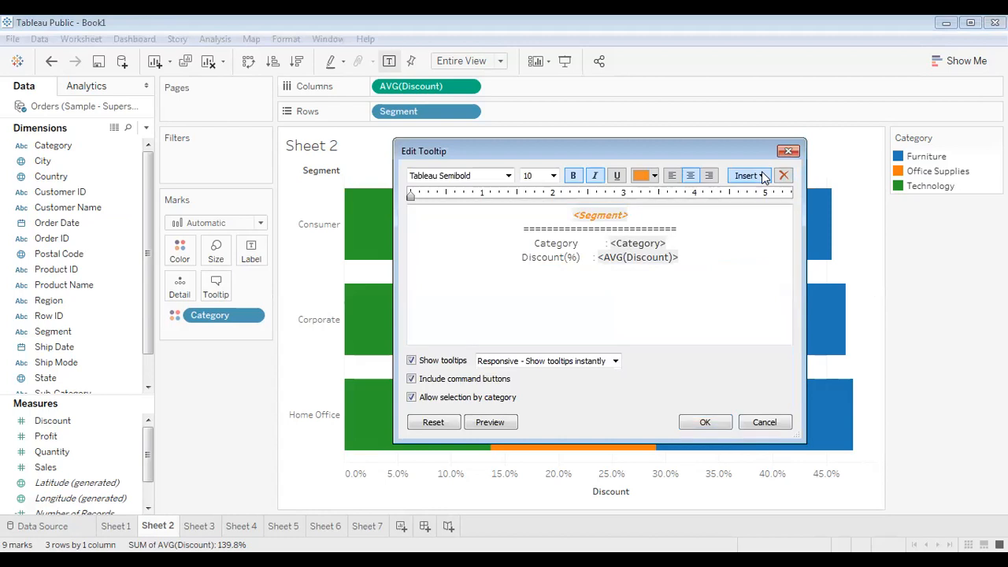
Insert the Data Source Name field below the tooltip's Discount(%) line and preview the tooltip.
left_click(761, 175)
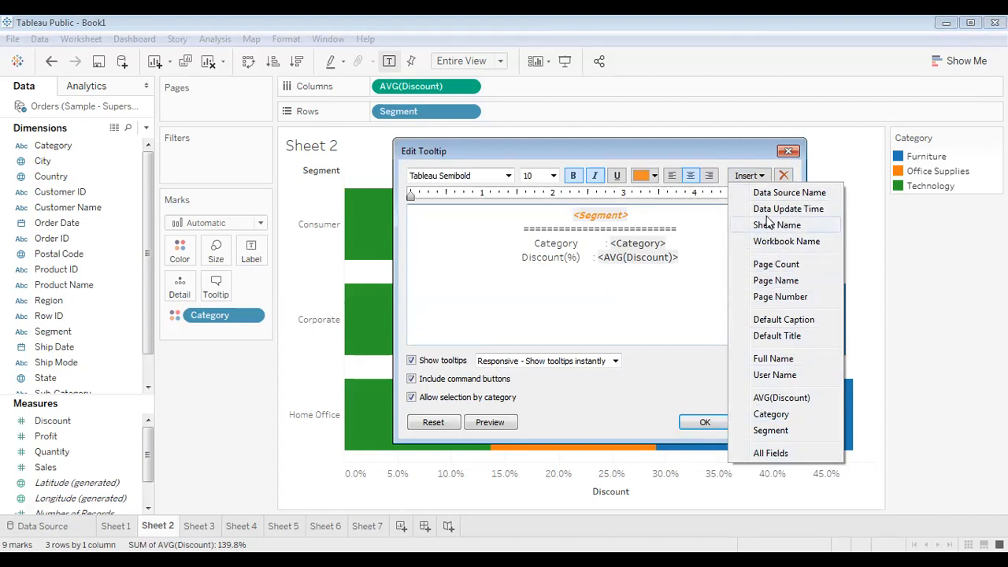
left_click(727, 258)
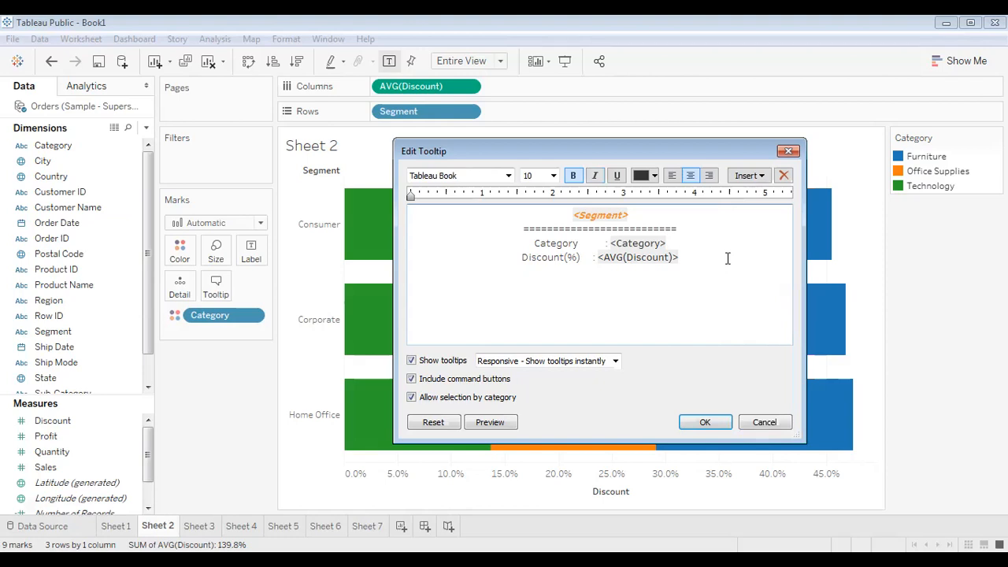
left_click(749, 175)
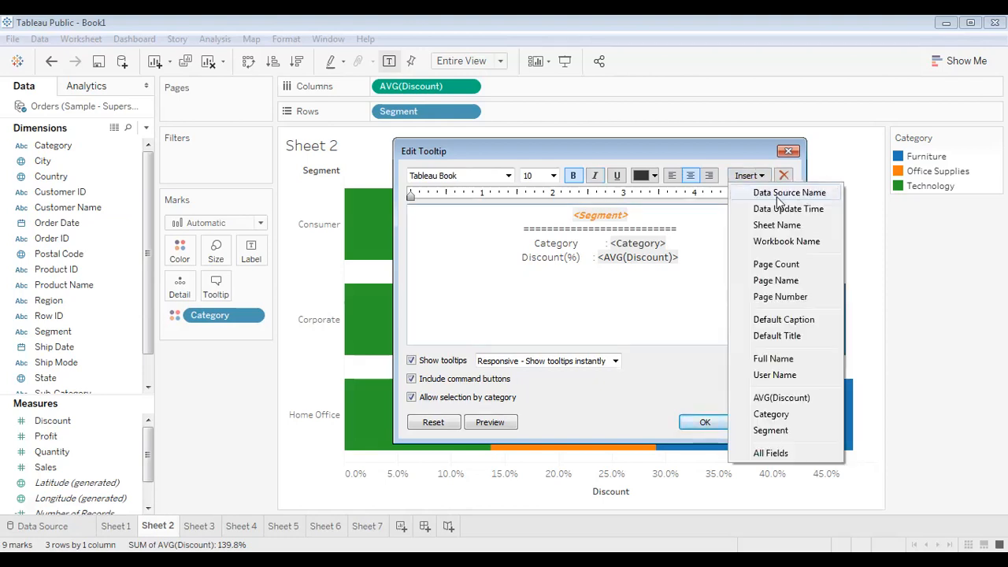
left_click(779, 196)
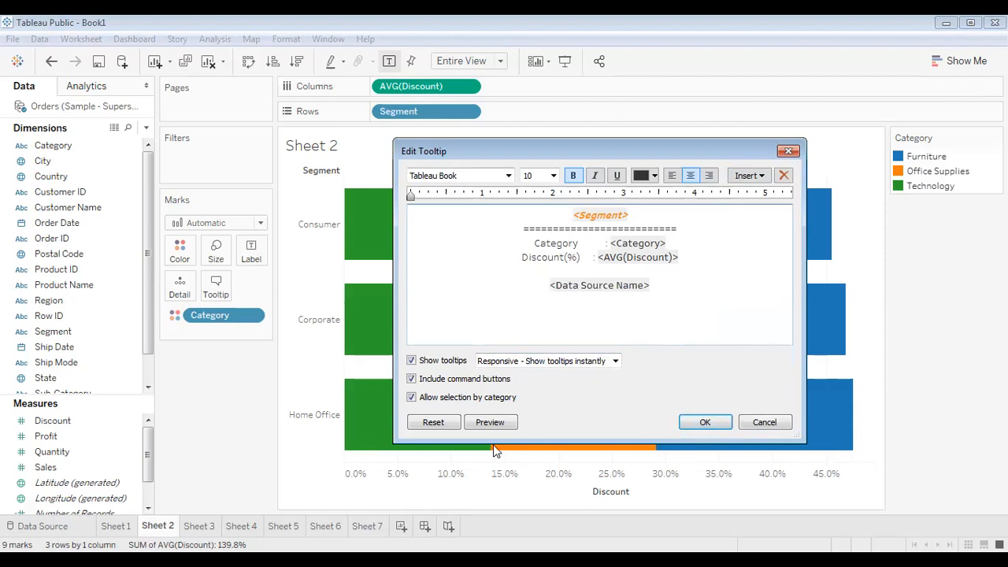
left_click(494, 424)
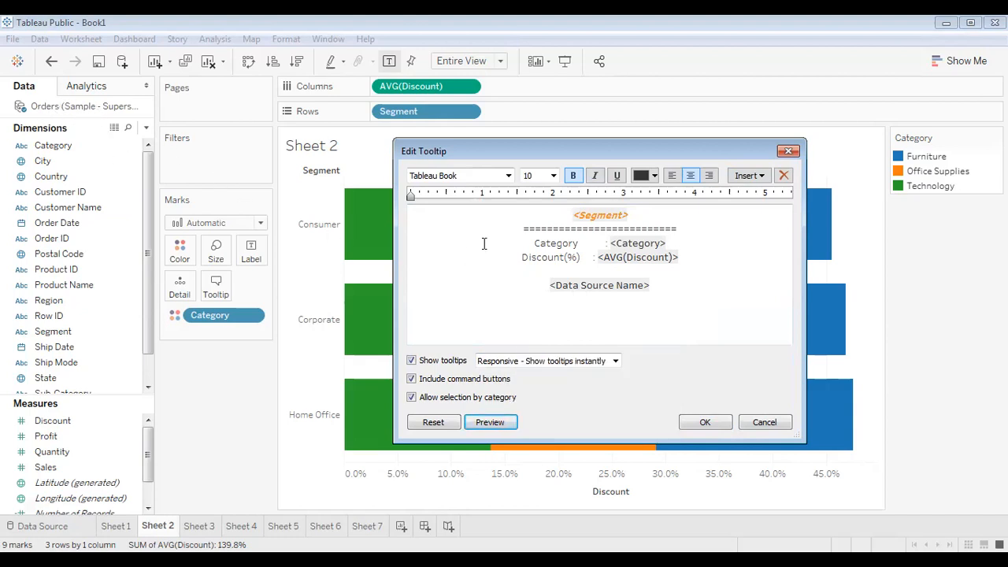
Insert the Data Update Time field on a new line below <Data Source Name>.
left_click(663, 284)
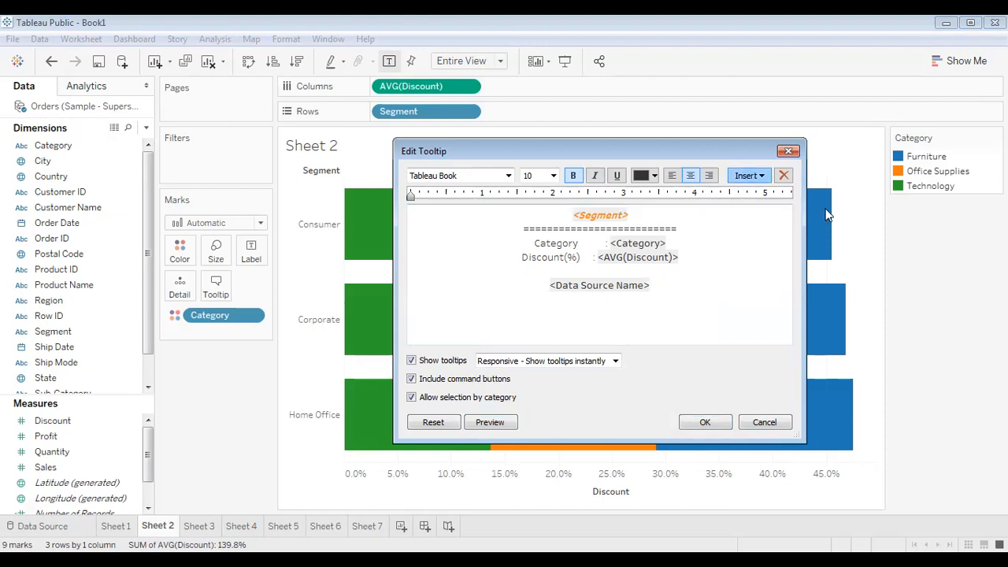
left_click(750, 175)
key("Return")
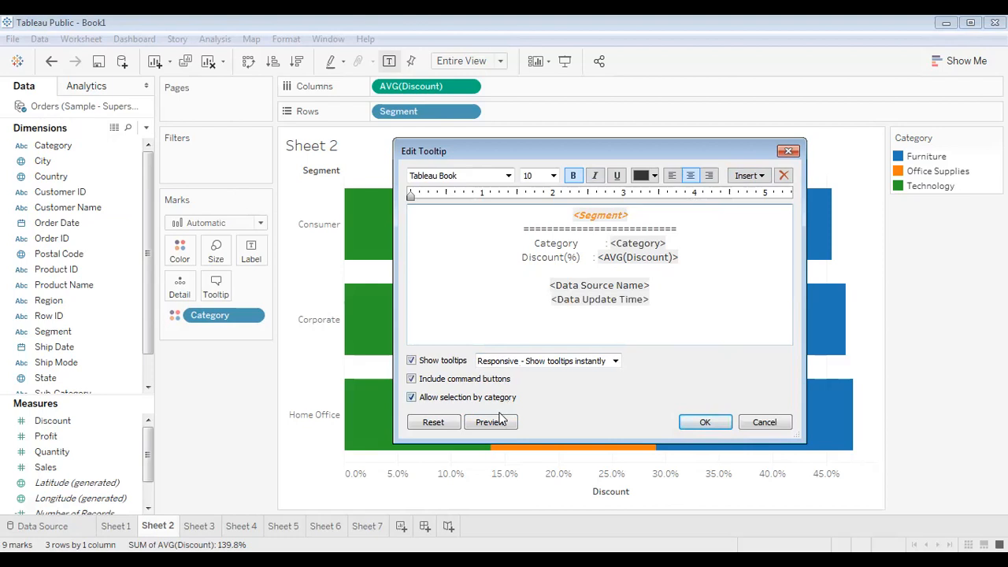
Insert the Sheet Name field below <Data Update Time>, preview the tooltip, and apply it to the sheet.
left_click(501, 424)
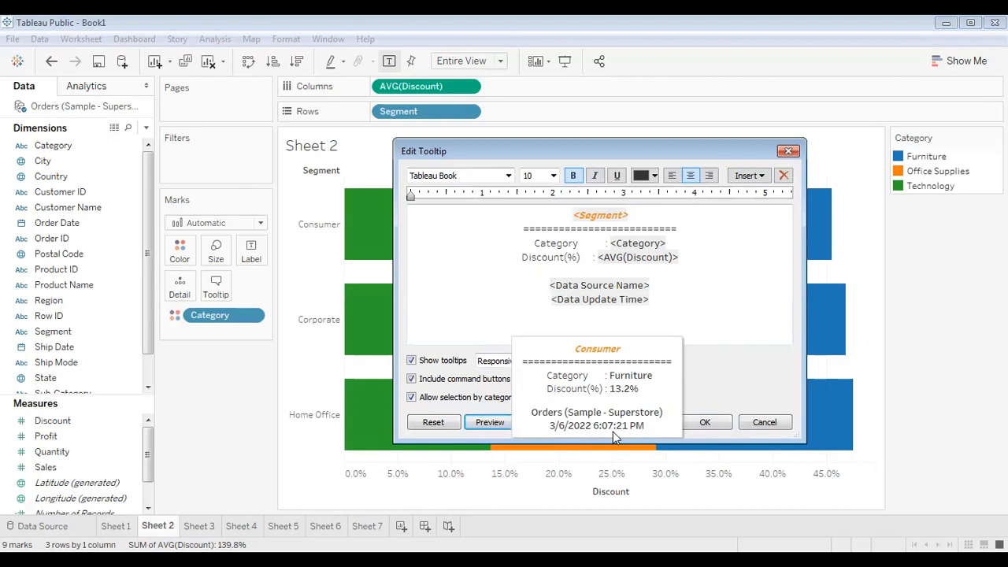
left_click(664, 303)
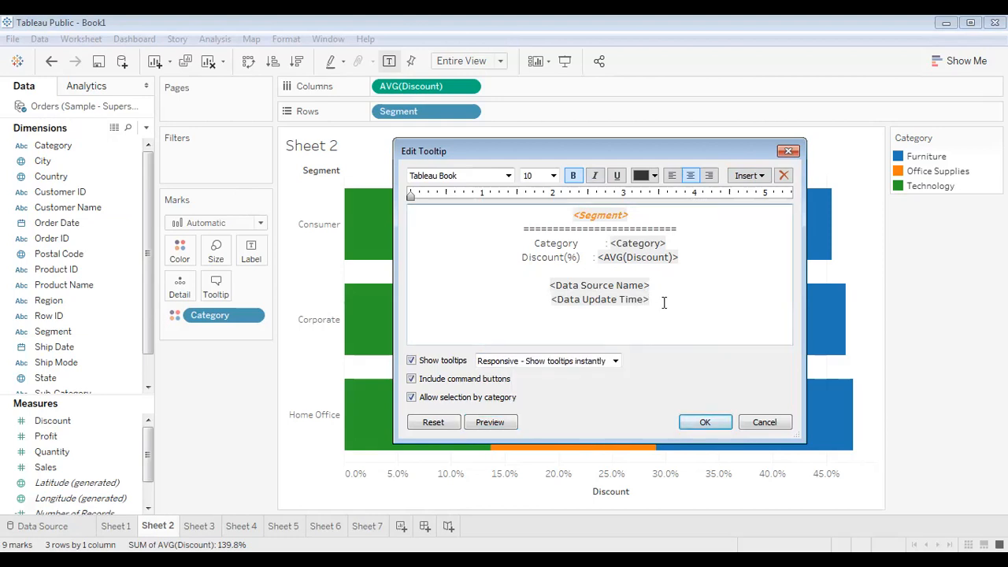
left_click(757, 177)
left_click(805, 226)
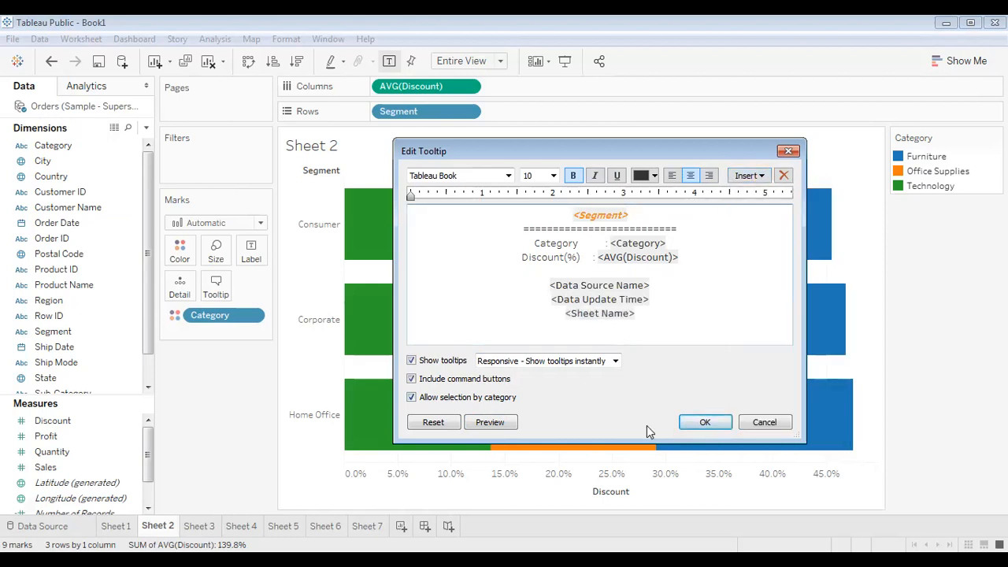
left_click(498, 423)
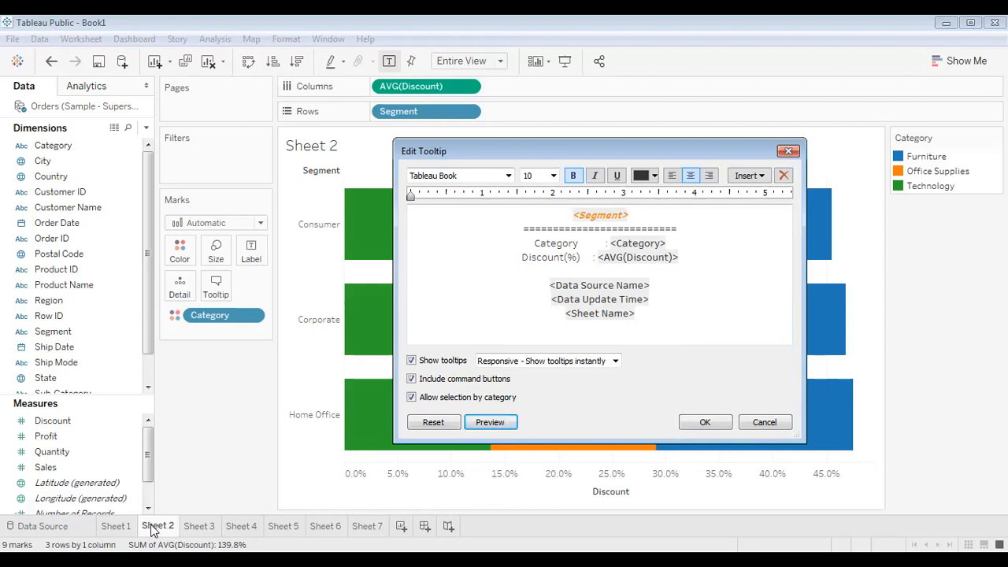
left_click(720, 423)
Rename Sheet 2 as "Marks Examples" and view the tooltip on the Consumer row's Office Supplies bar.
right_click(165, 526)
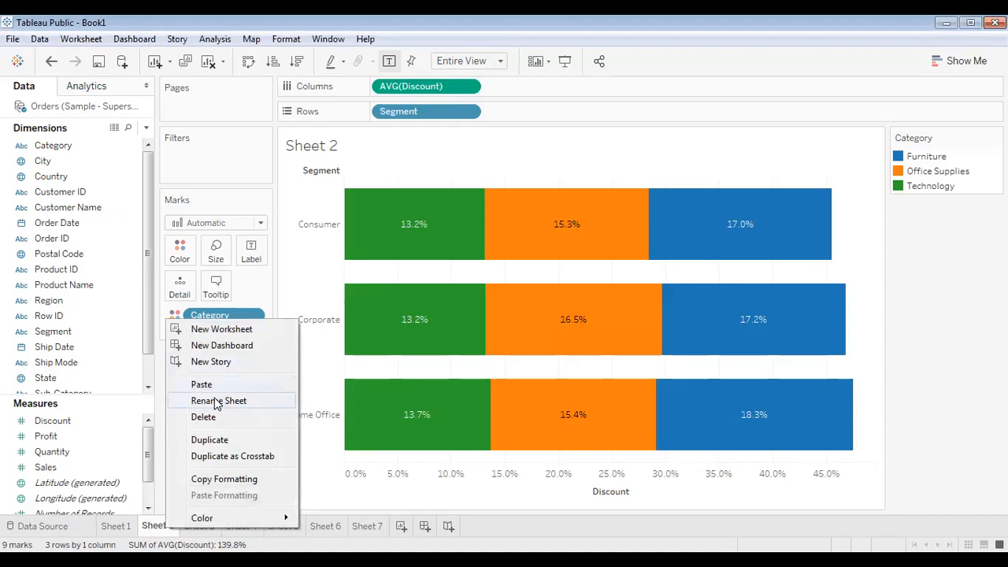
left_click(217, 401)
left_click(147, 528)
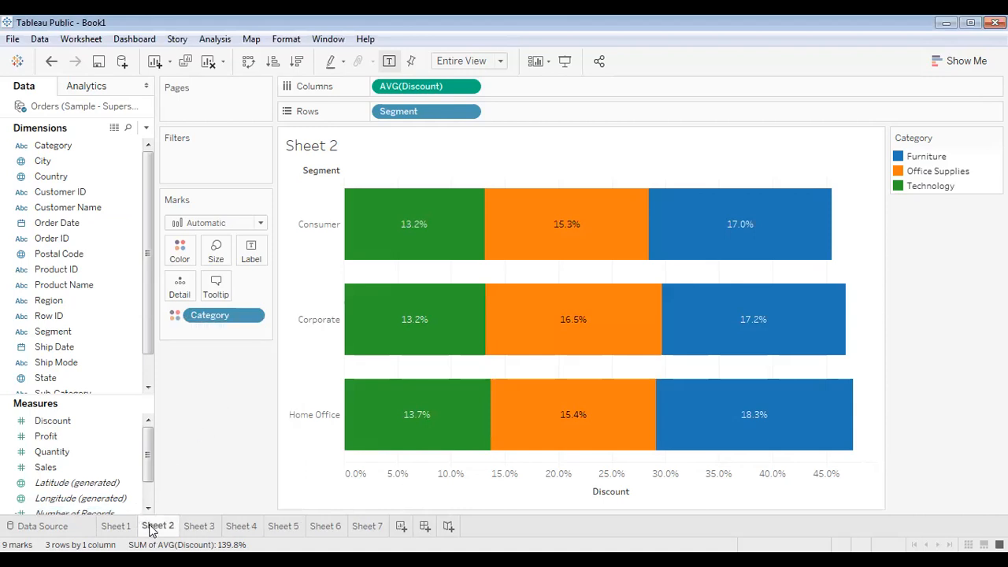
right_click(151, 528)
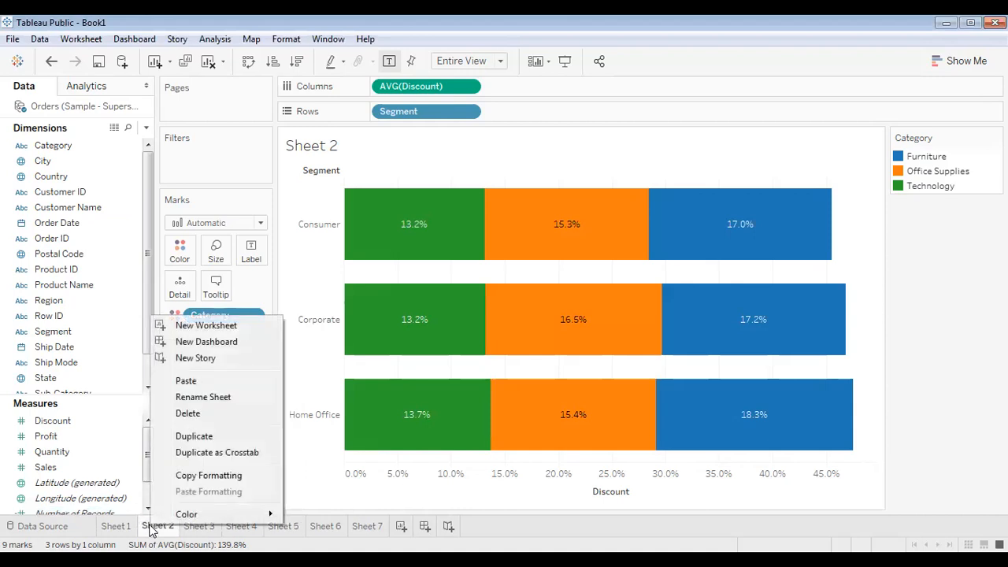
left_click(205, 398)
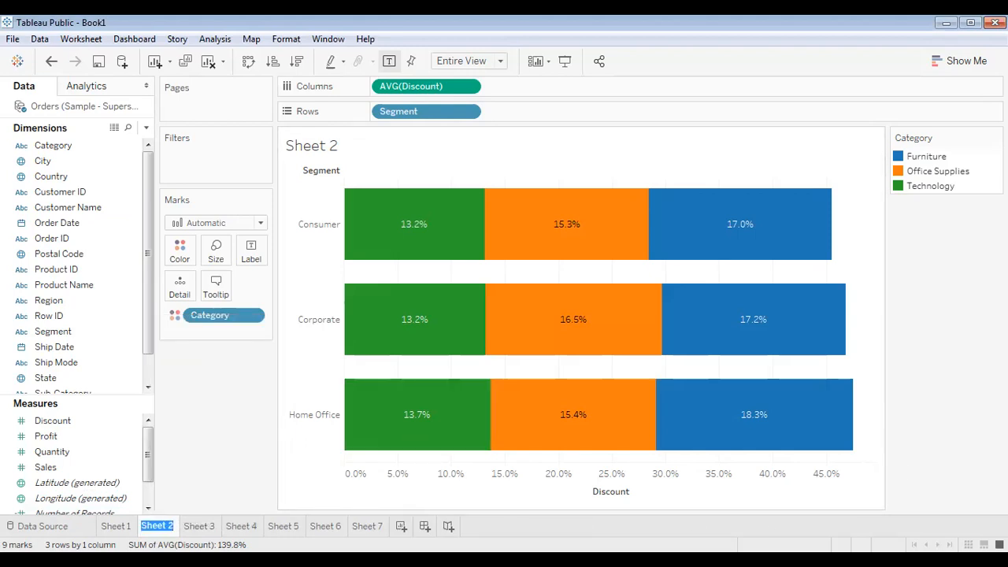
type("Marks Examples")
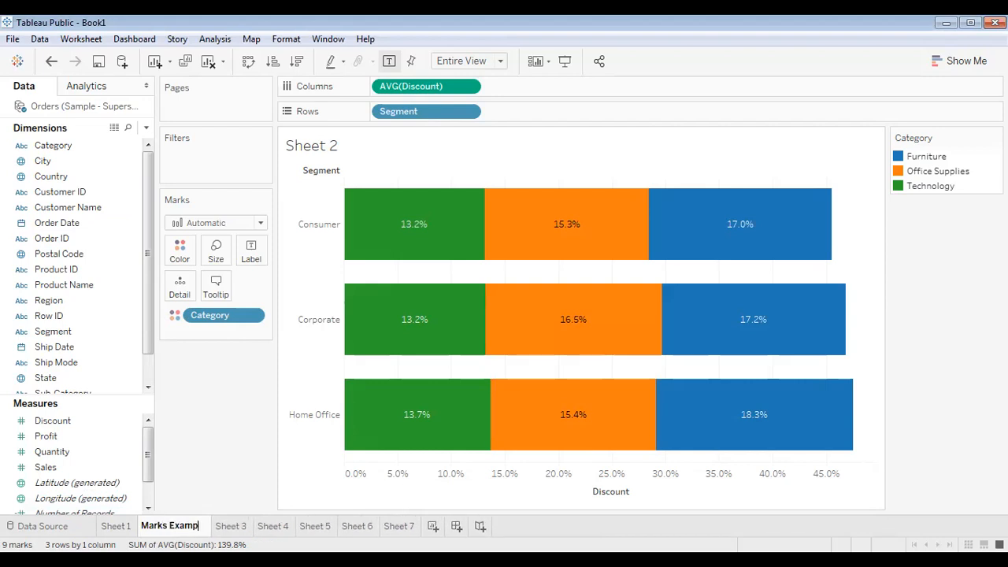
key("Return")
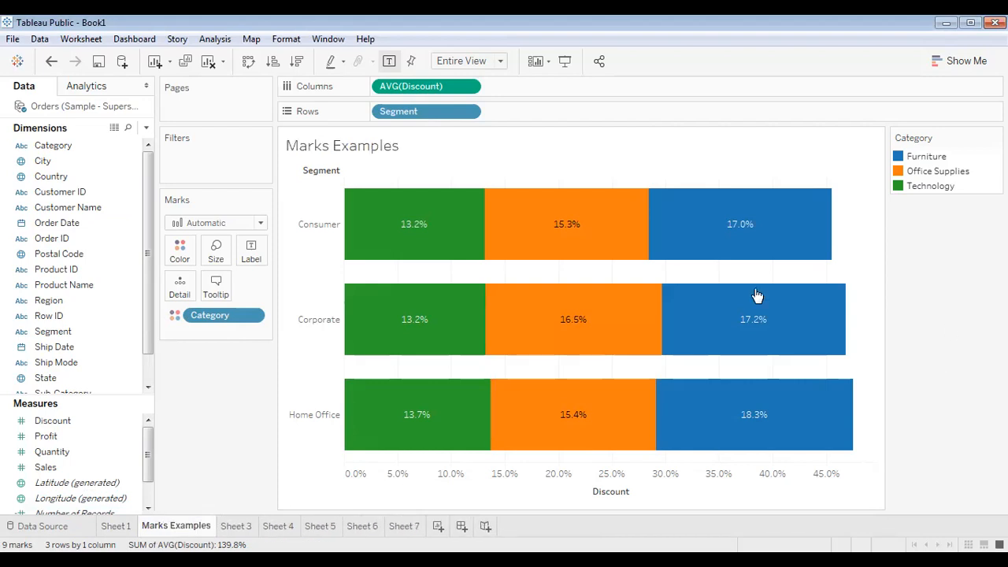
mouse_move(529, 235)
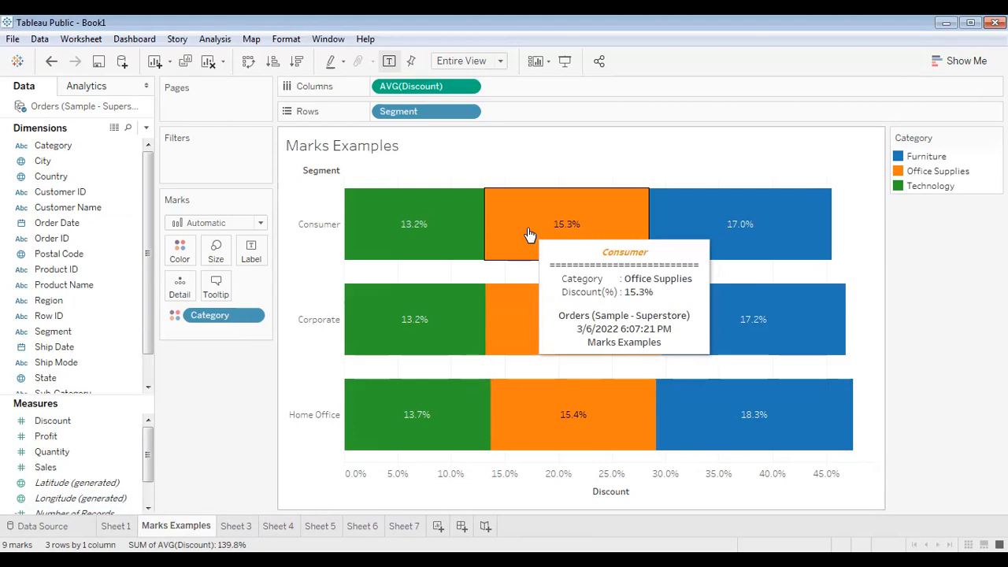
Reopen the tooltip for editing, insert the Workbook Name field on a new line below <Sheet Name>, and preview it.
left_click(214, 292)
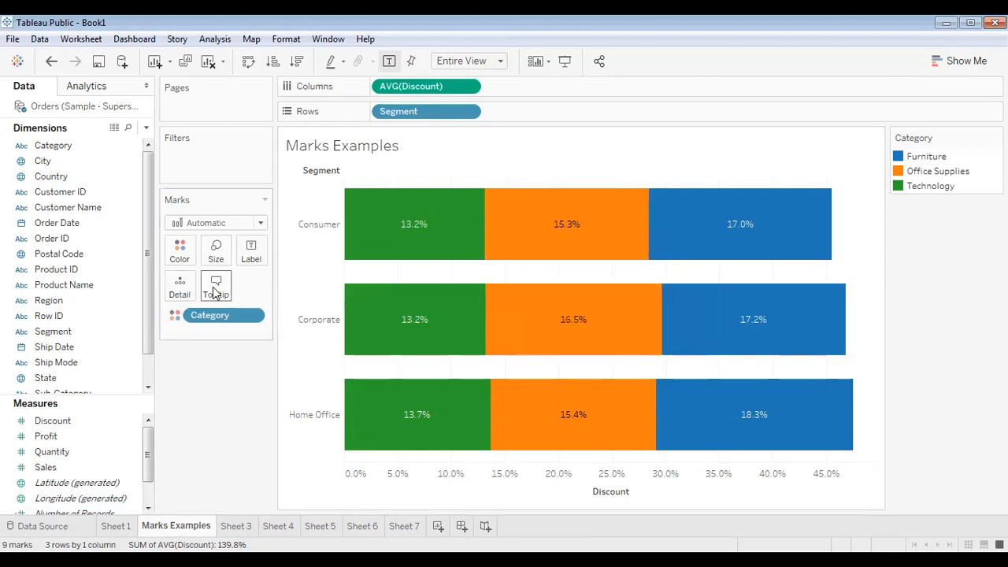
left_click(747, 175)
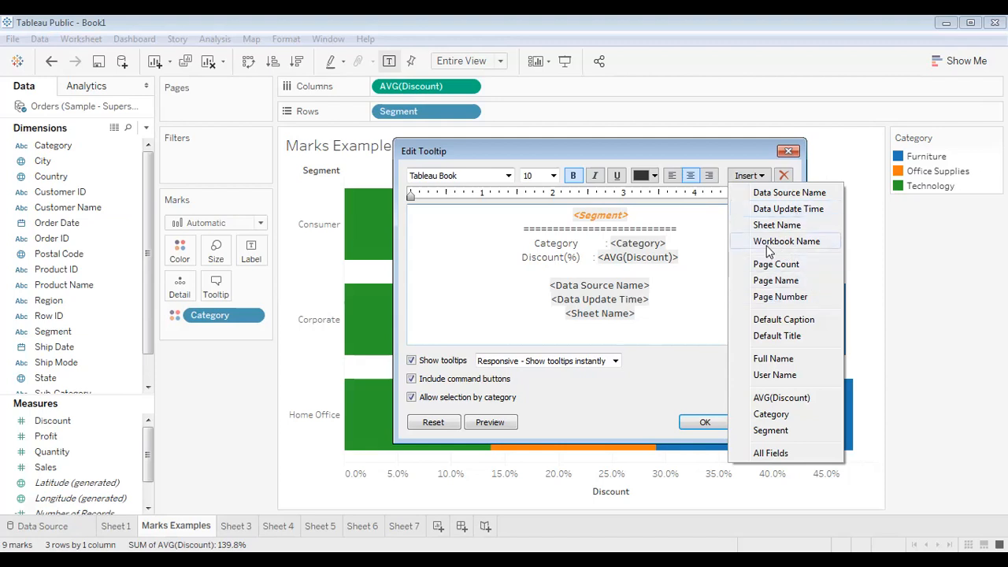
left_click(681, 316)
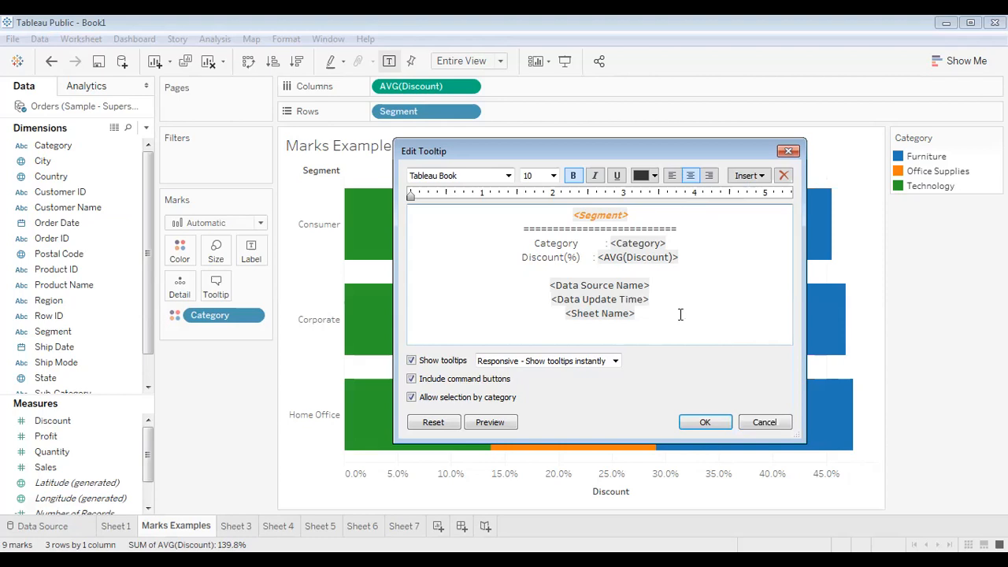
key("Return")
left_click(750, 175)
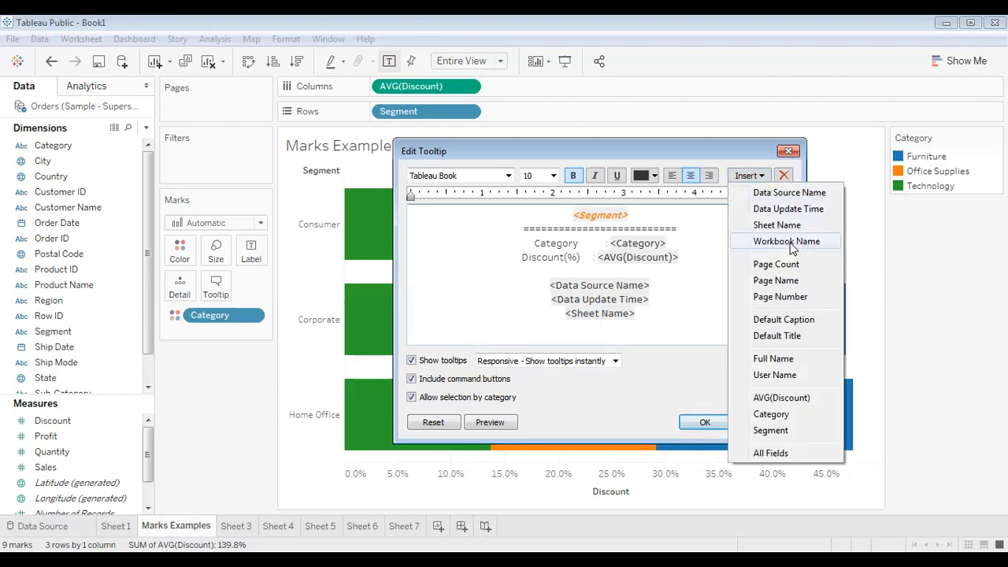
left_click(787, 238)
left_click(497, 424)
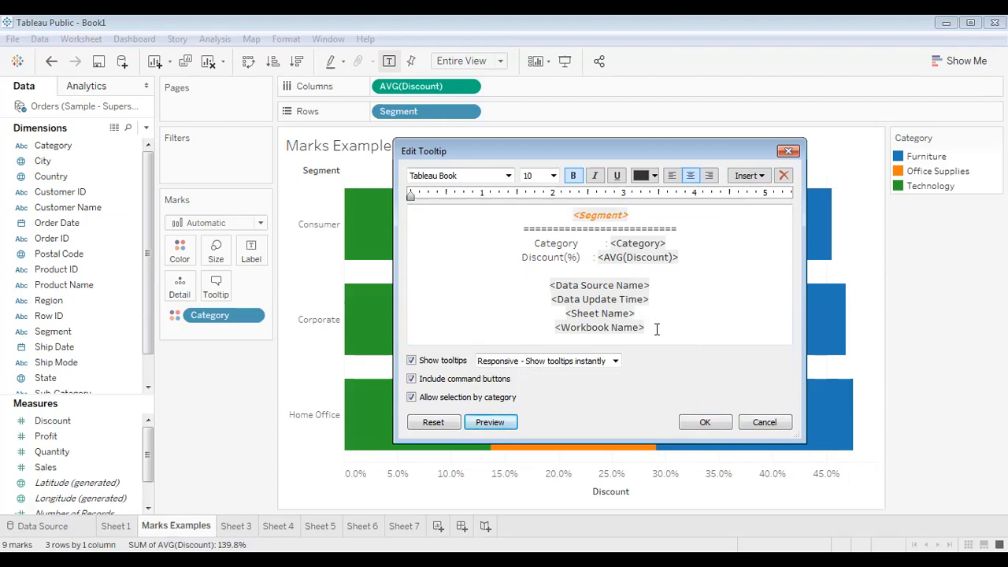
Replace the <Workbook Name> field in the tooltip with the Full Name field and preview the tooltip.
left_click_drag(656, 328, 544, 327)
key("Delete")
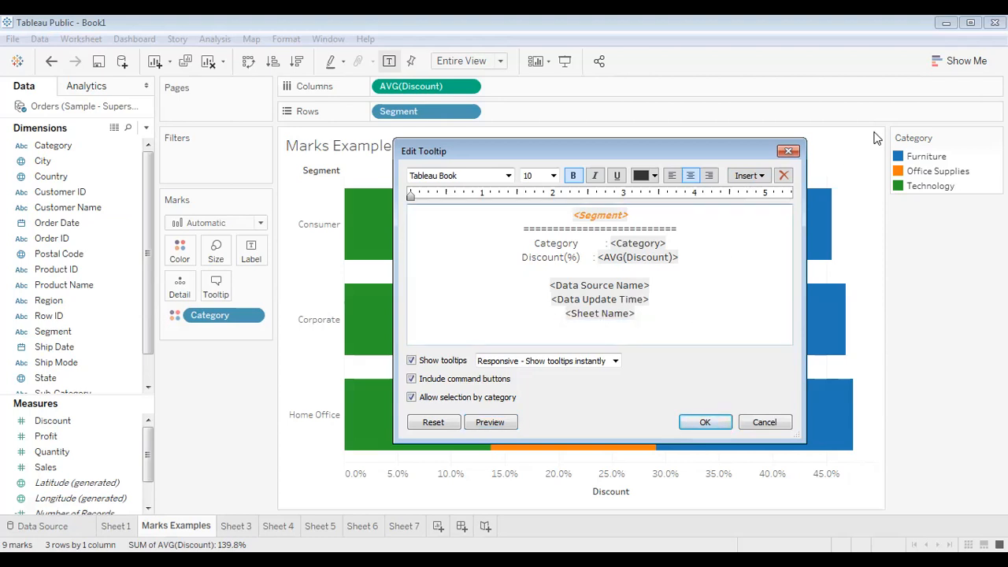
left_click(749, 176)
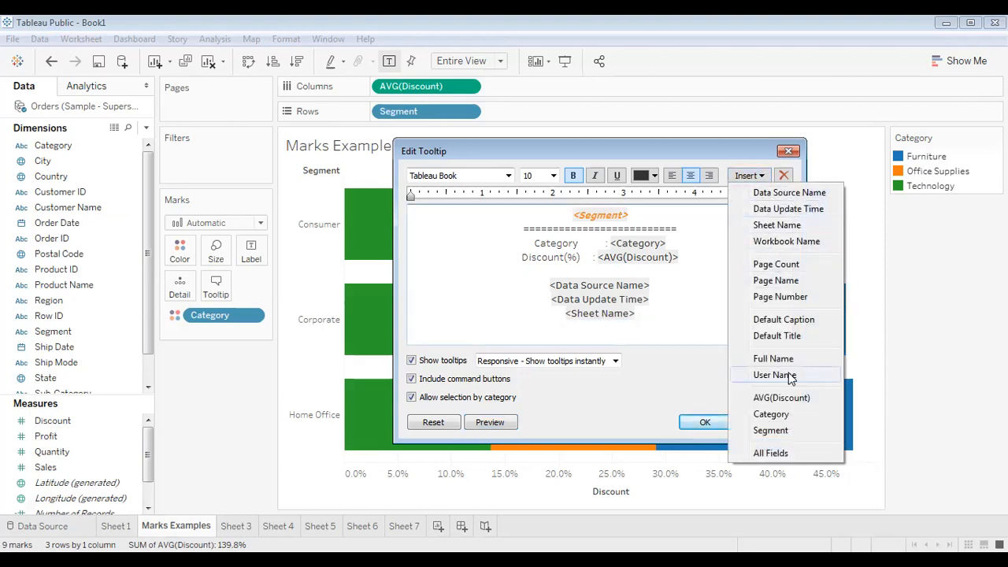
left_click(667, 309)
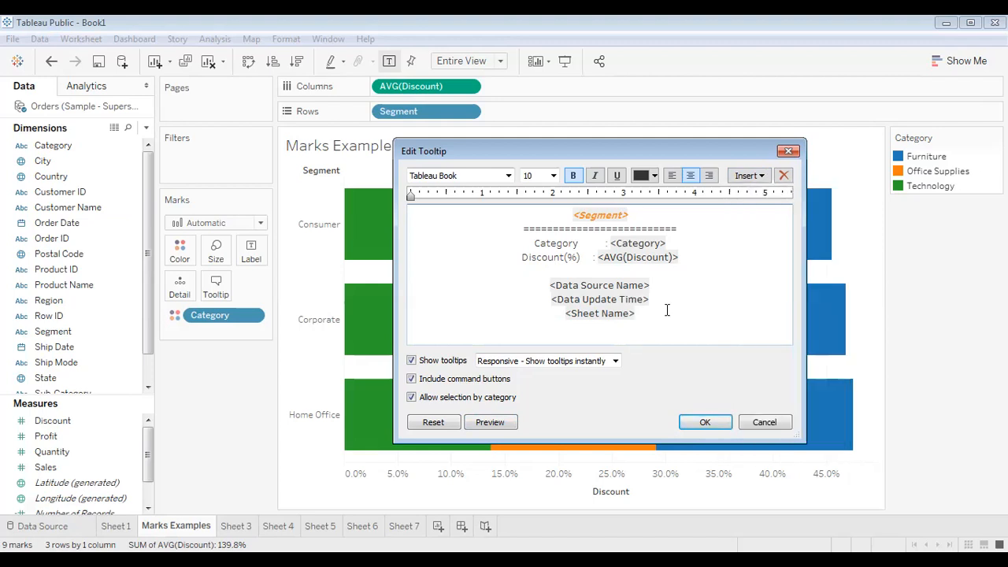
left_click(745, 175)
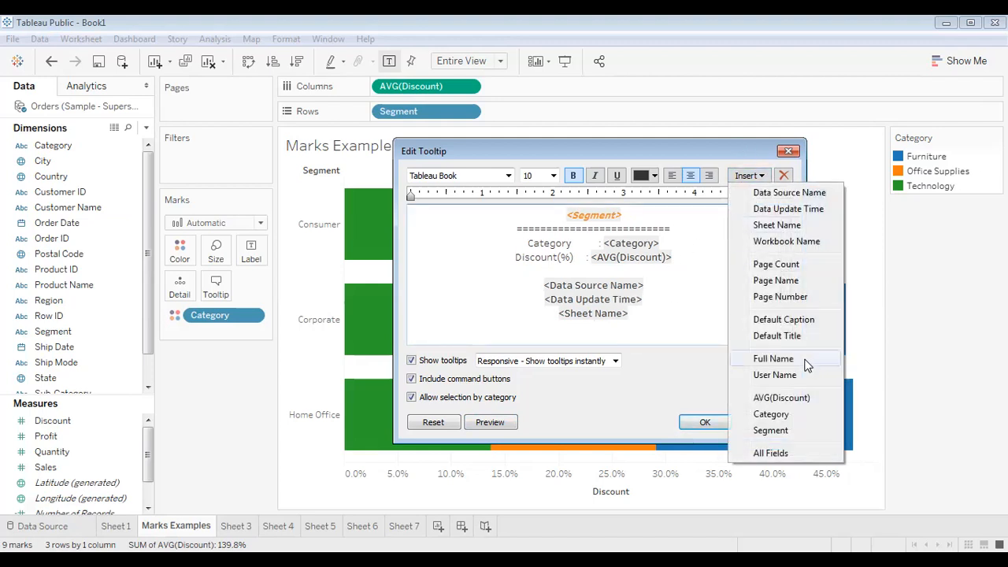
left_click(806, 365)
left_click(512, 425)
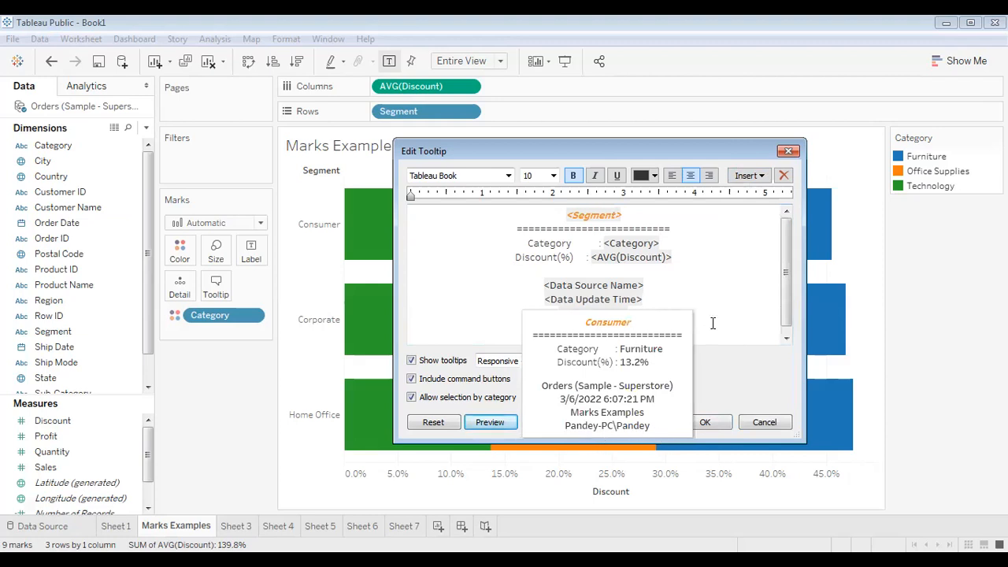
left_click(729, 281)
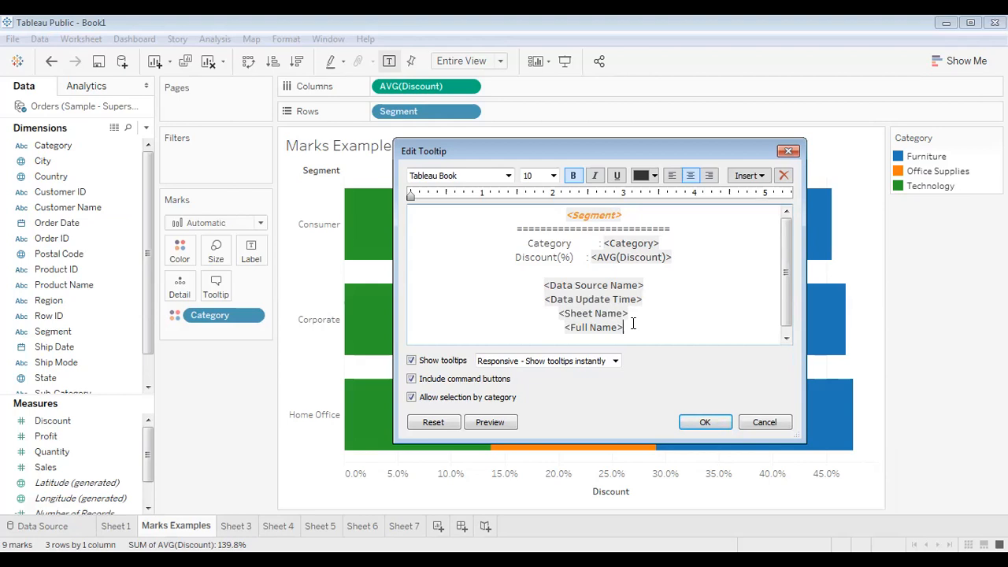
left_click(750, 175)
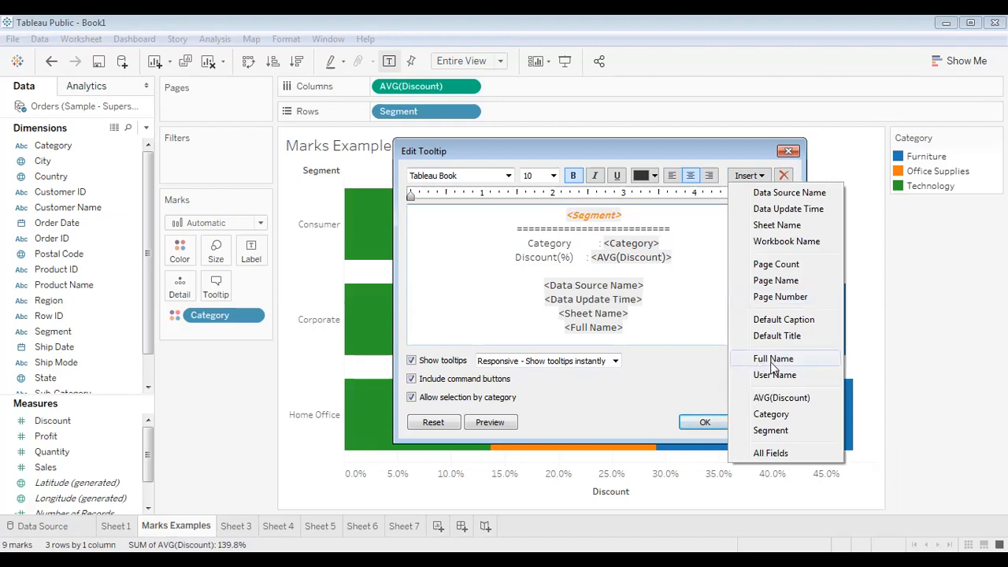
left_click(750, 176)
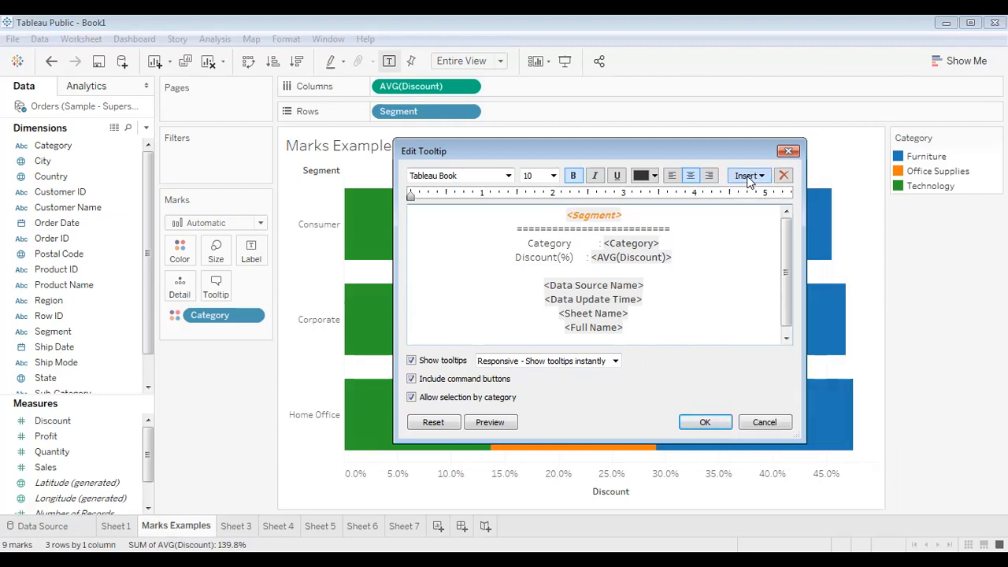
left_click(748, 177)
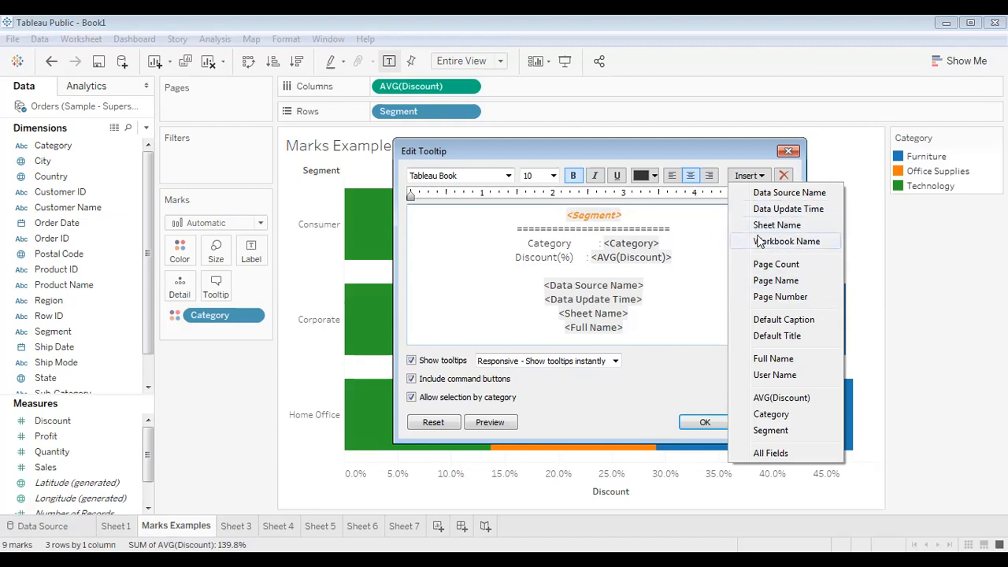
left_click(694, 265)
left_click(749, 175)
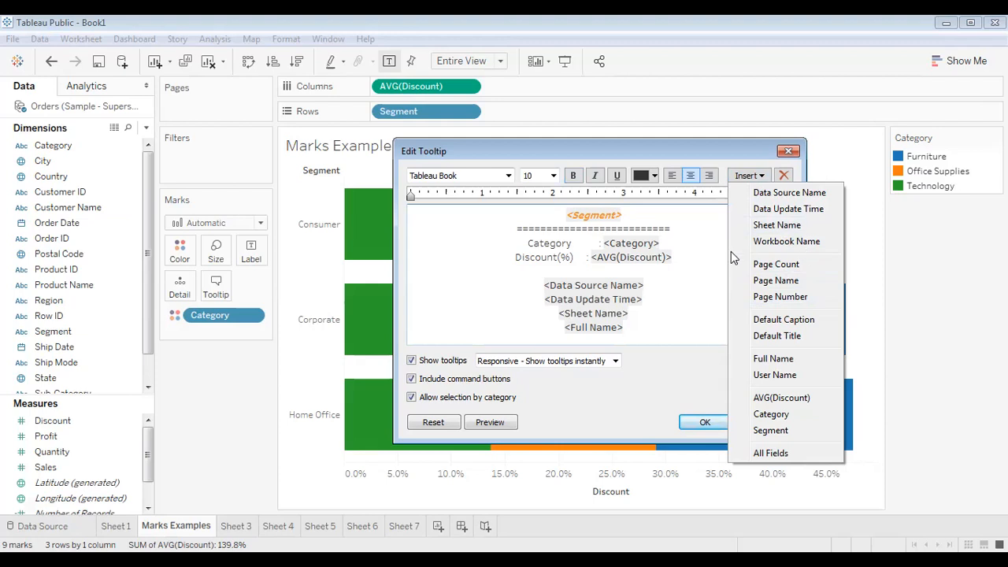
left_click(685, 251)
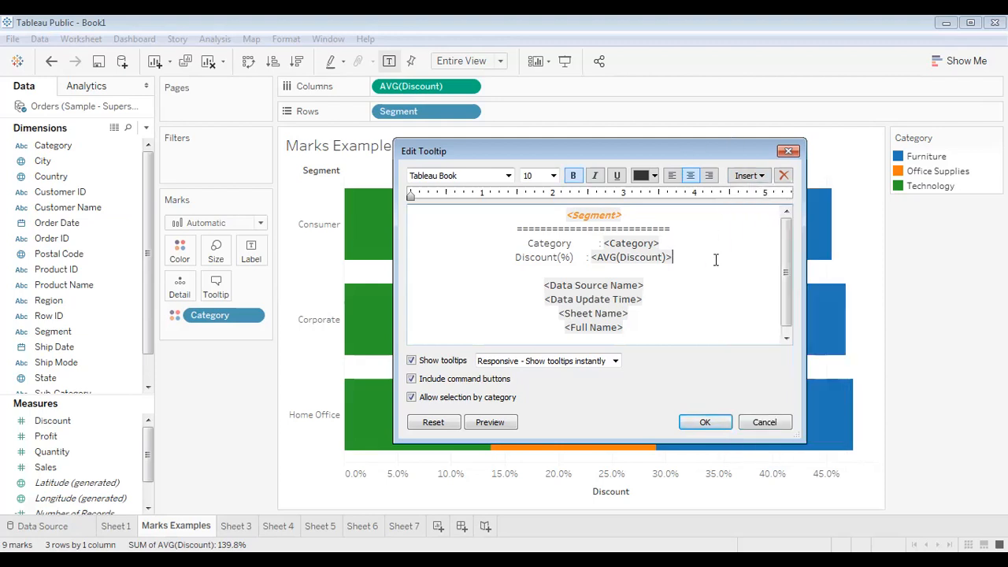
Delete the <Full Name> and <Sheet Name> fields and their empty lines from the end of the tooltip.
double_click(699, 324)
key("Delete")
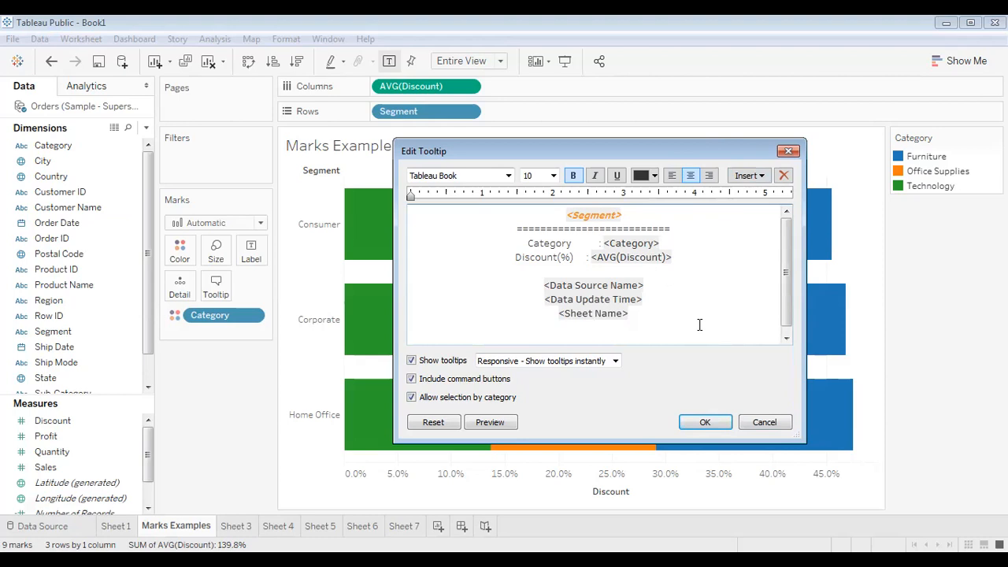
key("BackSpace")
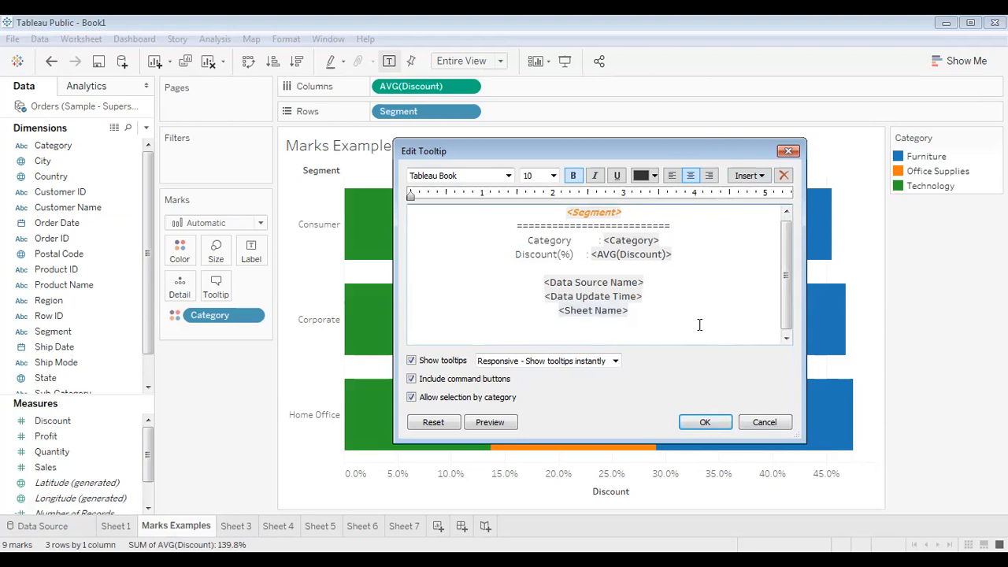
key("BackSpace")
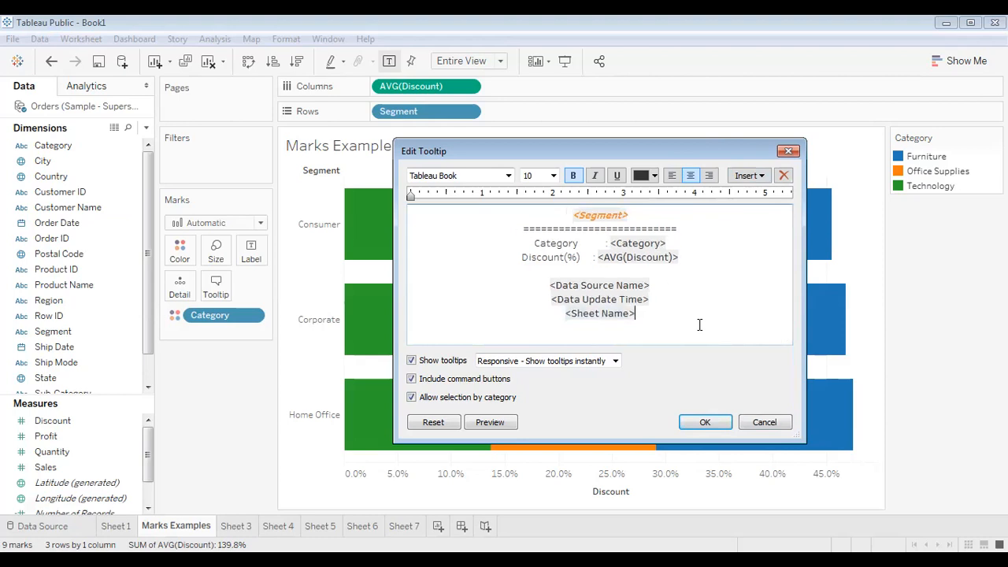
key("BackSpace")
key("BackSpace")
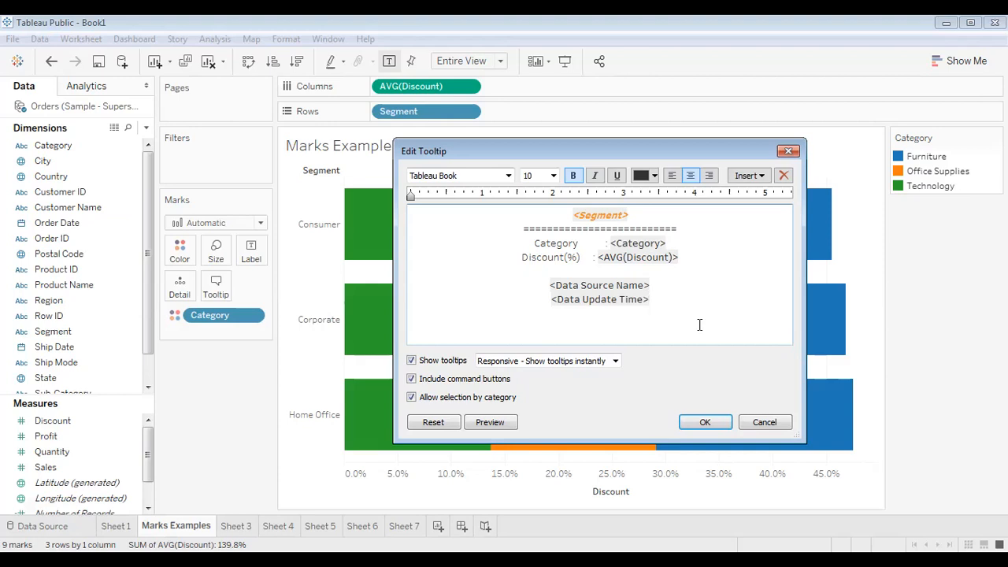
left_click(680, 274)
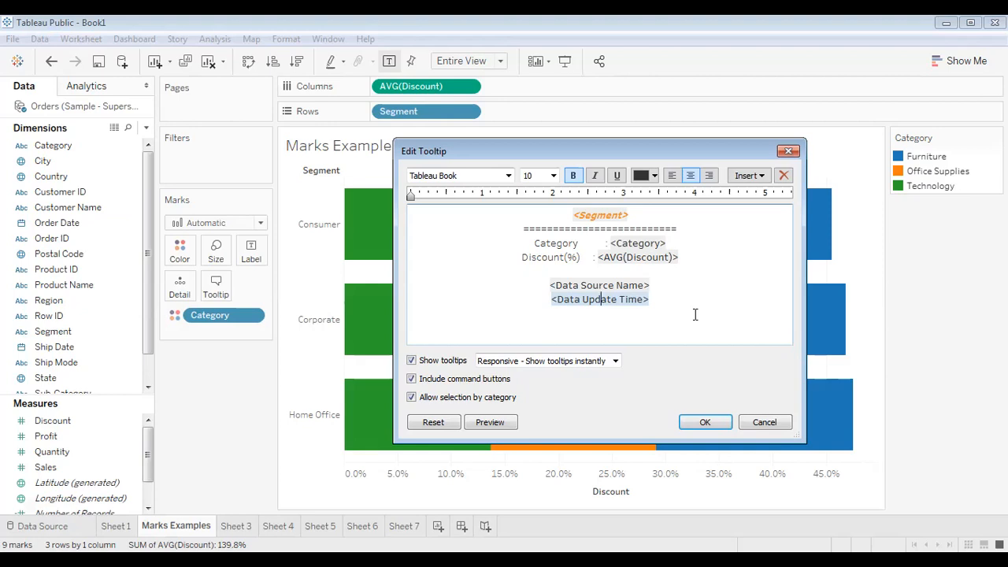
left_click(662, 297)
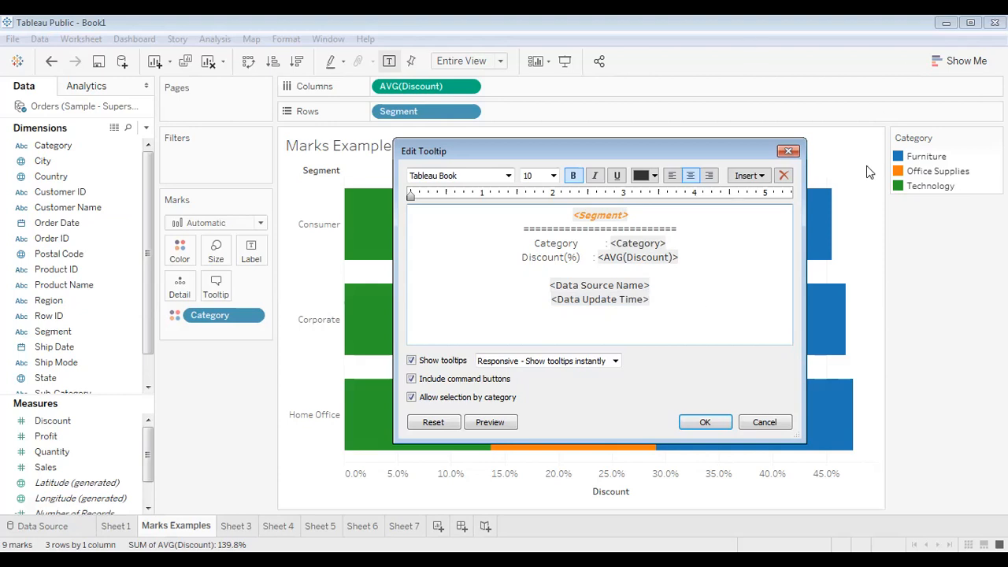
key("Up")
key("Up")
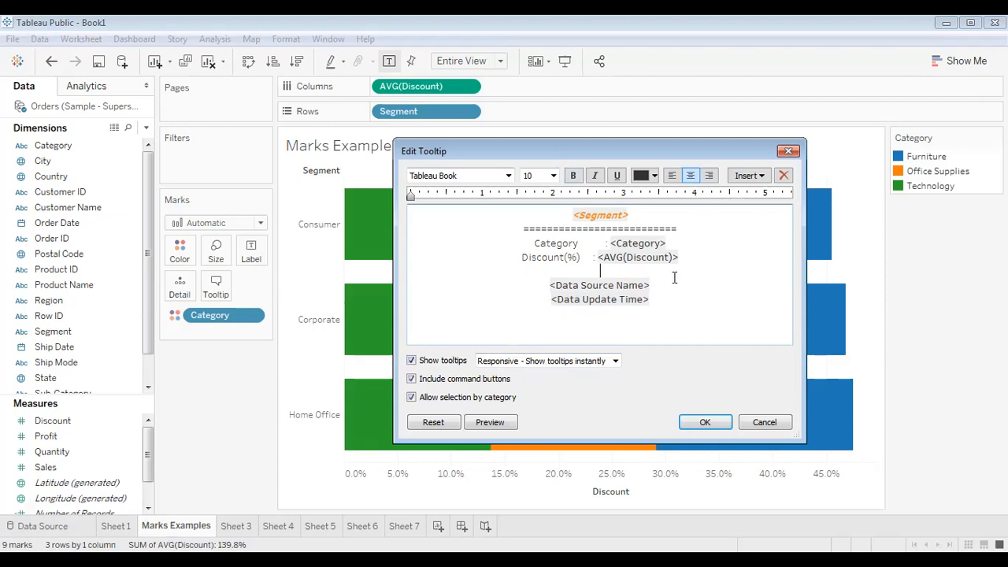
key("ctrl+b")
left_click(674, 299)
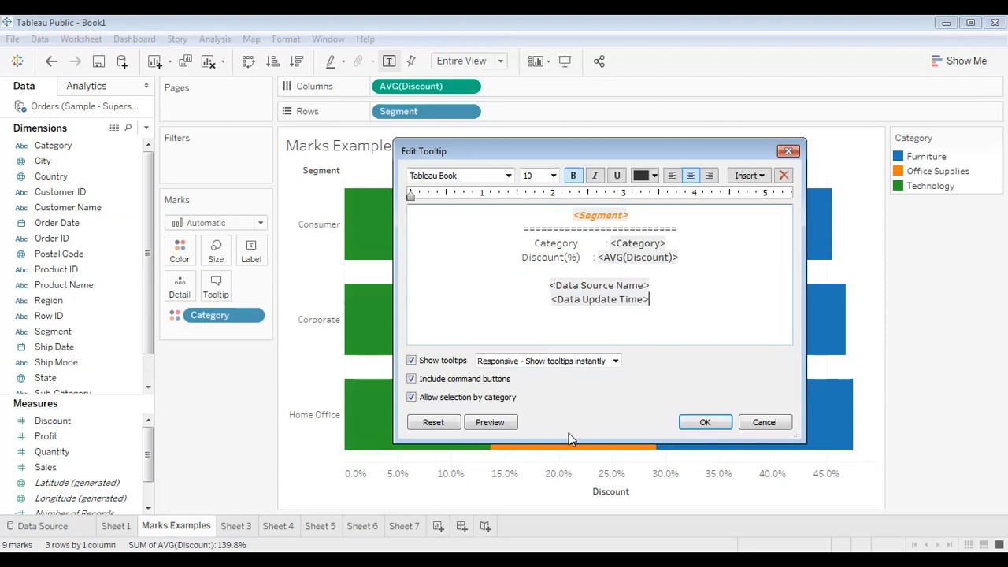
Clear all formatting from the tooltip and delete the <Data Source Name> and <Data Update Time> fields from its end.
left_click(508, 176)
left_click(427, 207)
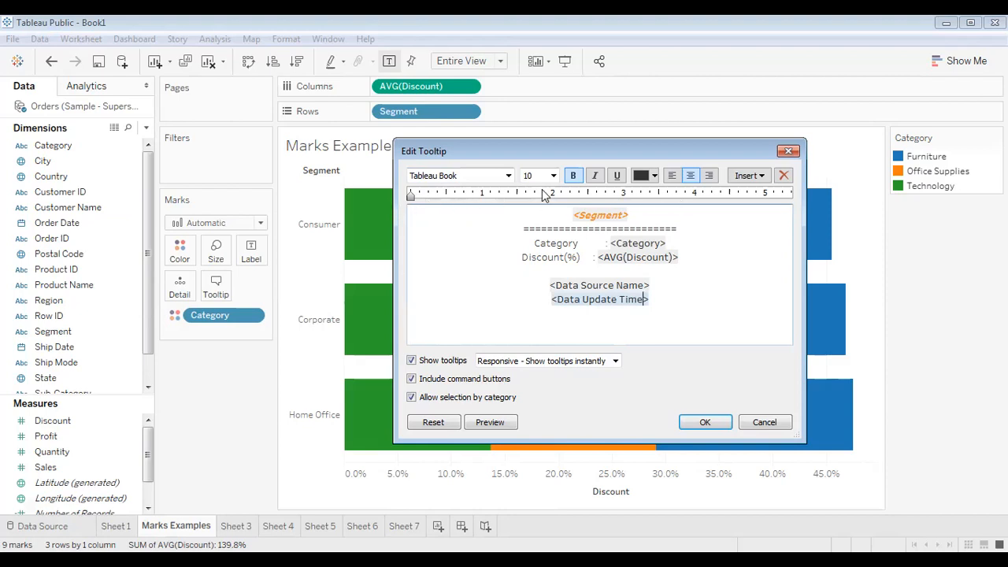
left_click(572, 215)
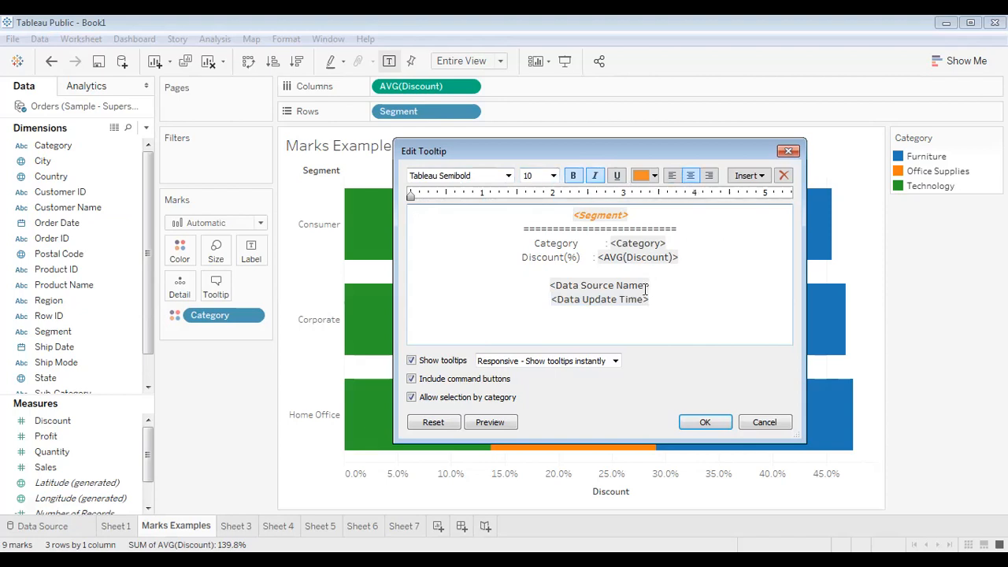
left_click_drag(654, 298, 537, 284)
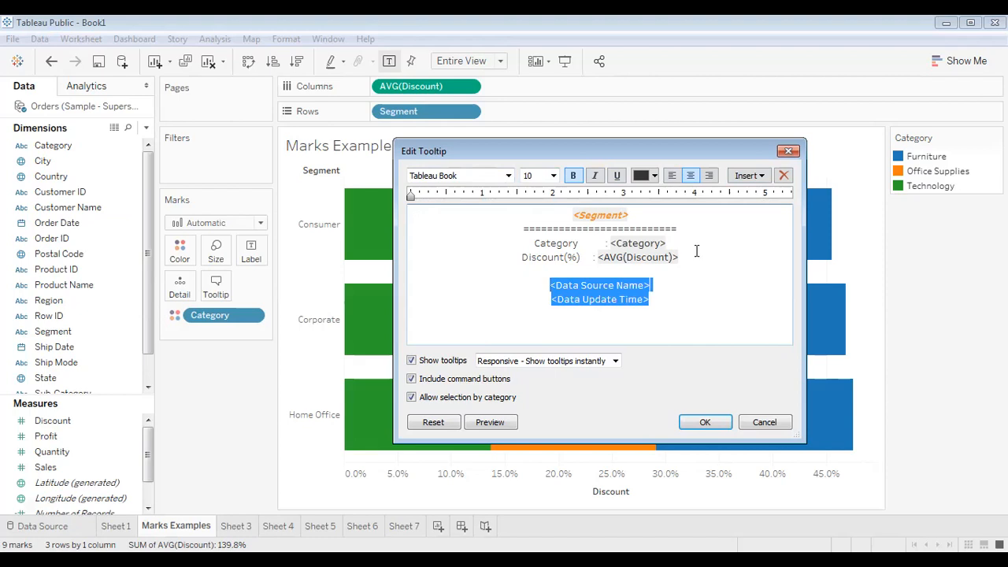
left_click(784, 175)
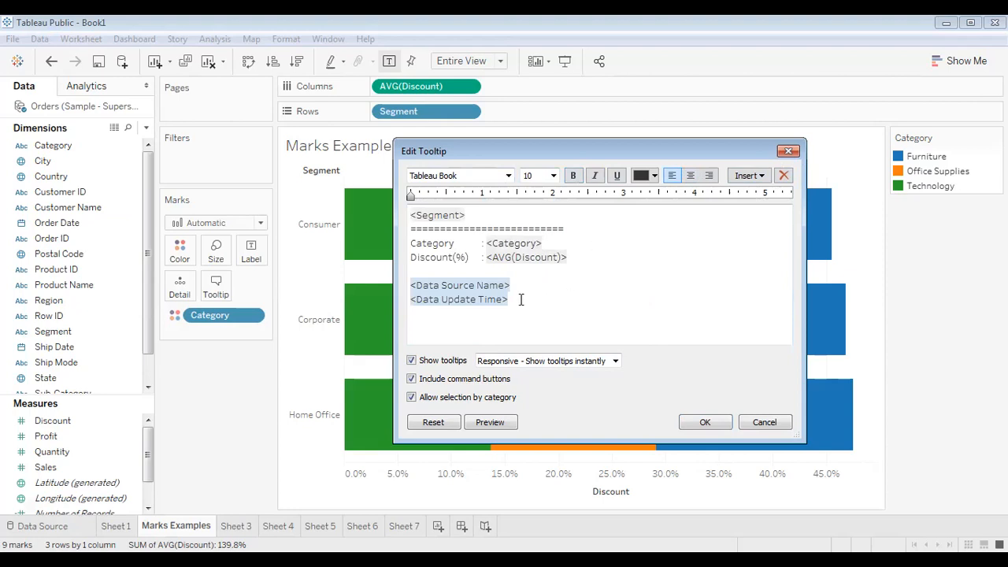
left_click_drag(521, 299, 399, 288)
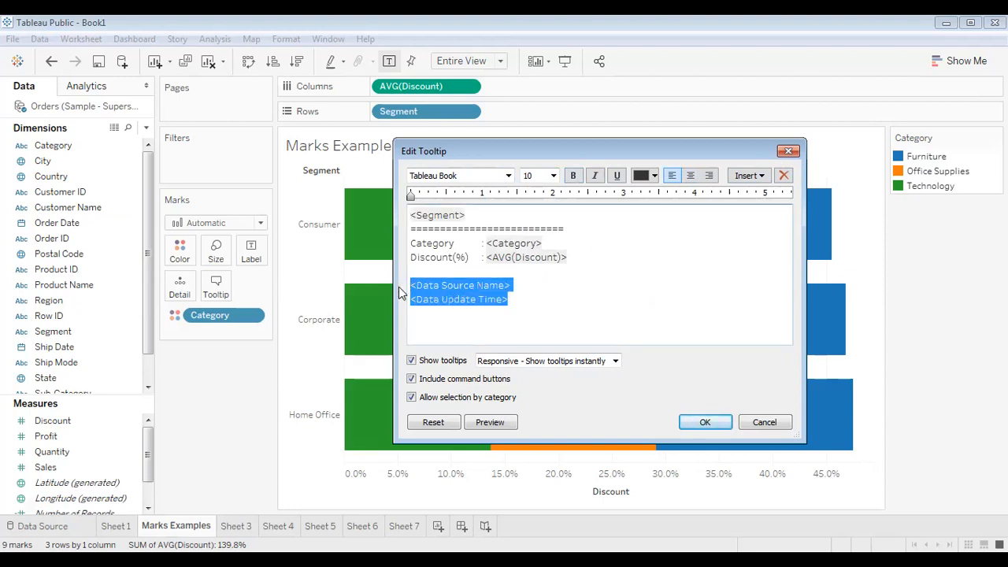
key("Delete")
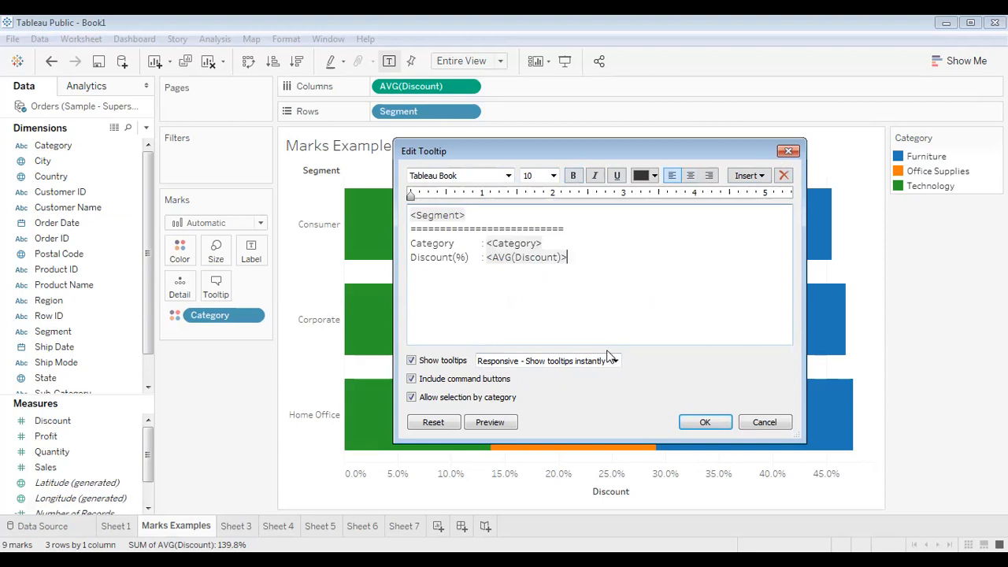
Turn off Show tooltips for the sheet and apply the tooltip settings.
left_click(418, 363)
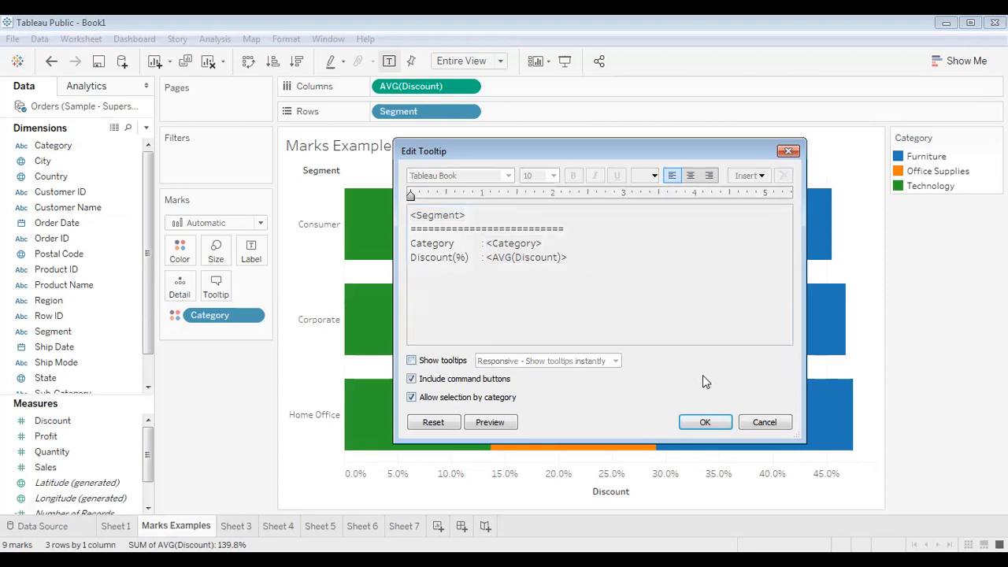
left_click(712, 422)
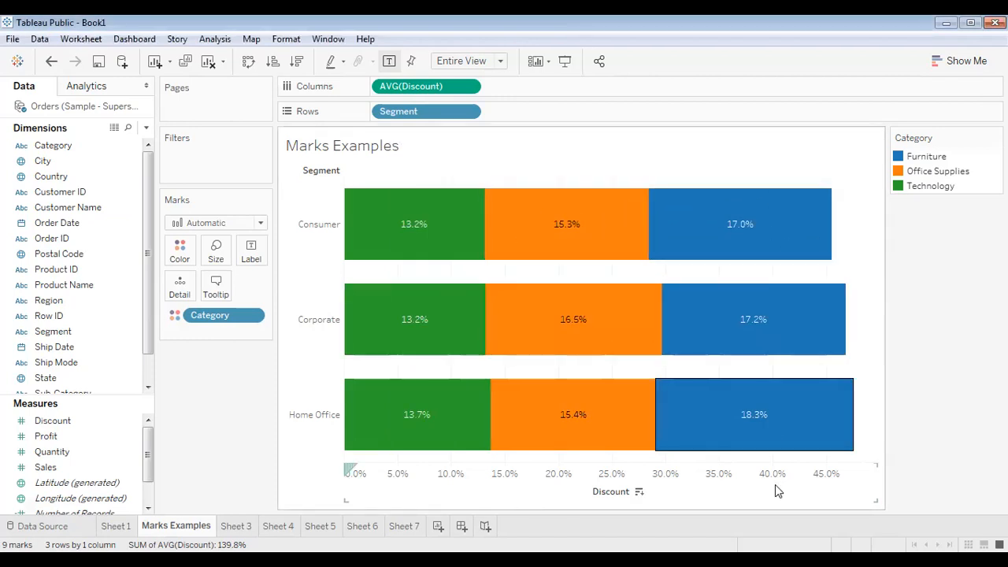
Turn Show tooltips back on, apply it, and view the tooltips on the Consumer row's Office Supplies and Furniture bars.
left_click(214, 289)
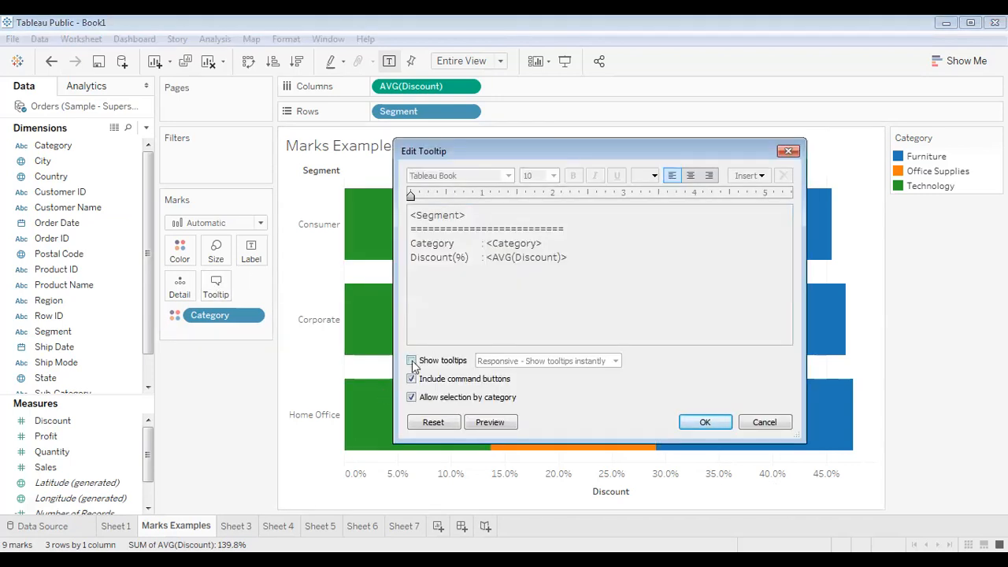
left_click(411, 360)
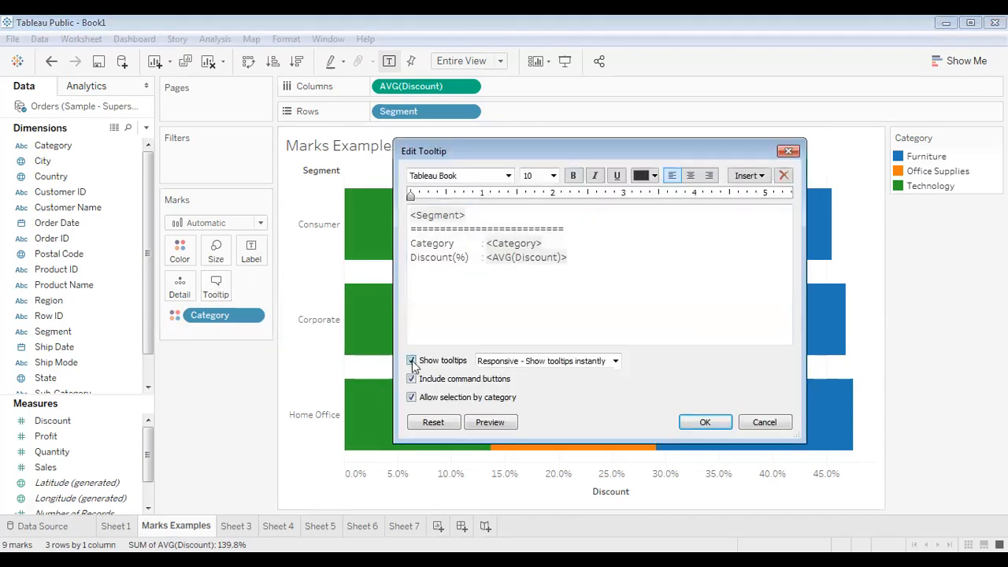
left_click(718, 423)
mouse_move(587, 244)
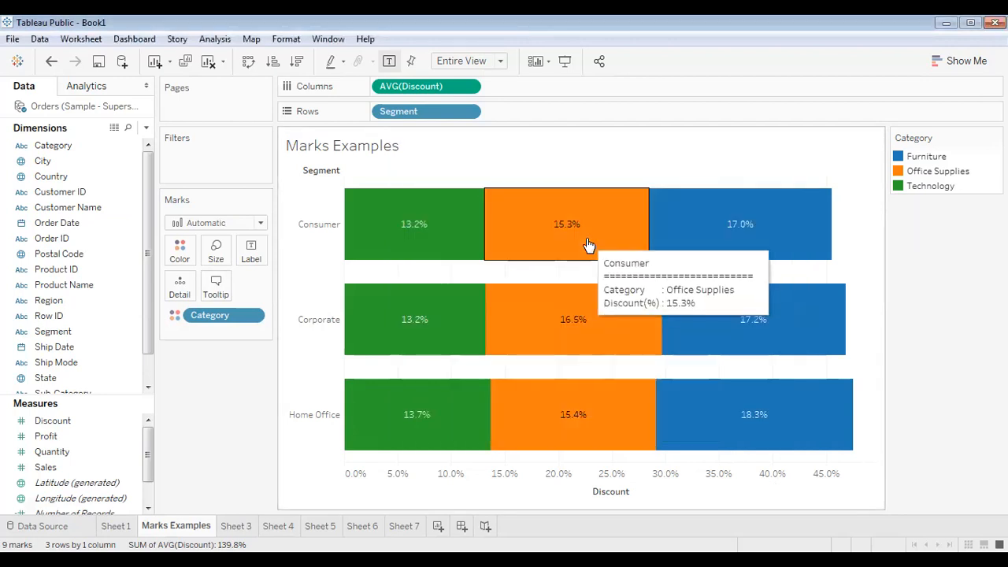
mouse_move(666, 251)
mouse_move(546, 238)
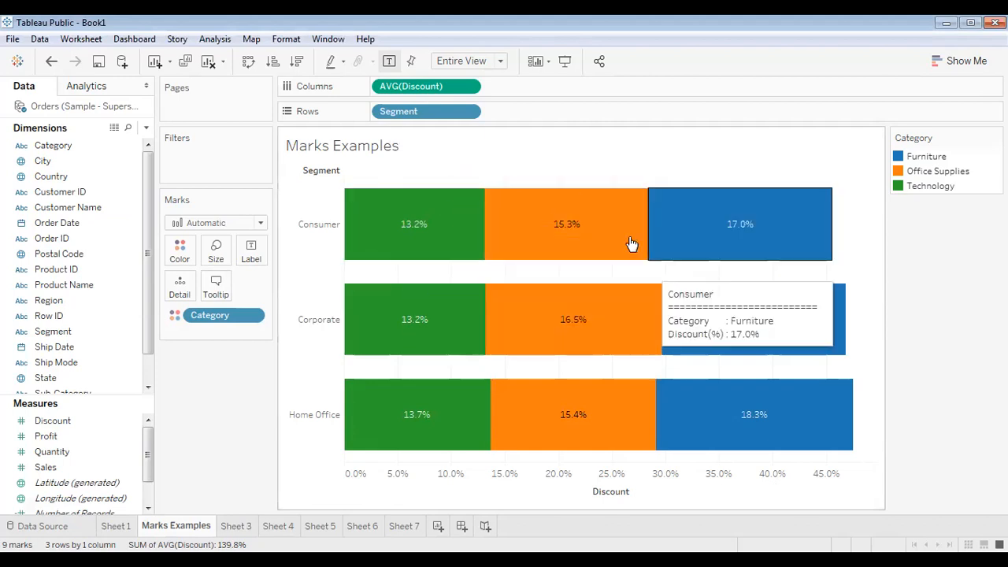
Select the Consumer row's Office Supplies bar and view its underlying data, switching from the summary to the full data.
left_click(535, 211)
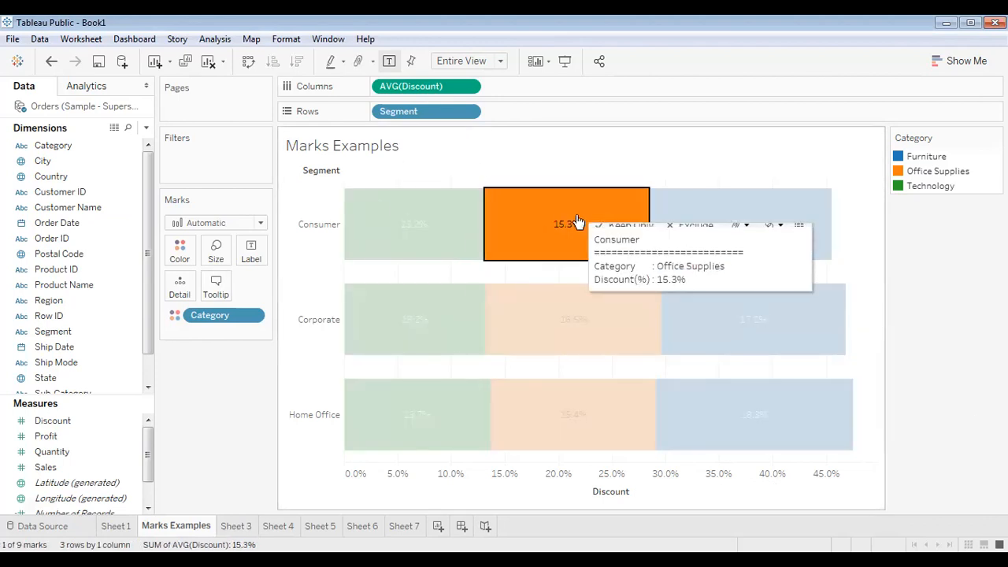
left_click(532, 219)
left_click(533, 220)
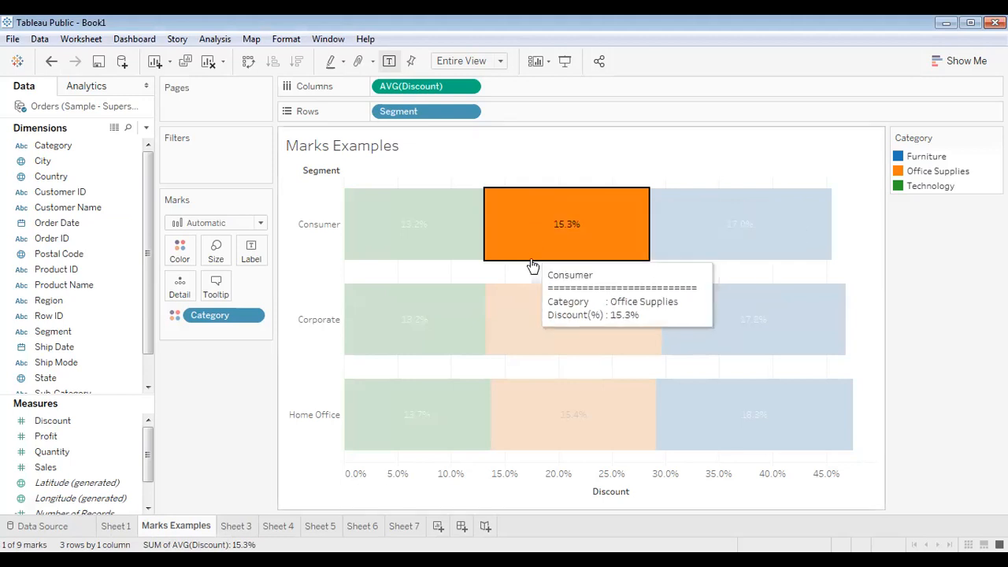
left_click(584, 220)
left_click(585, 219)
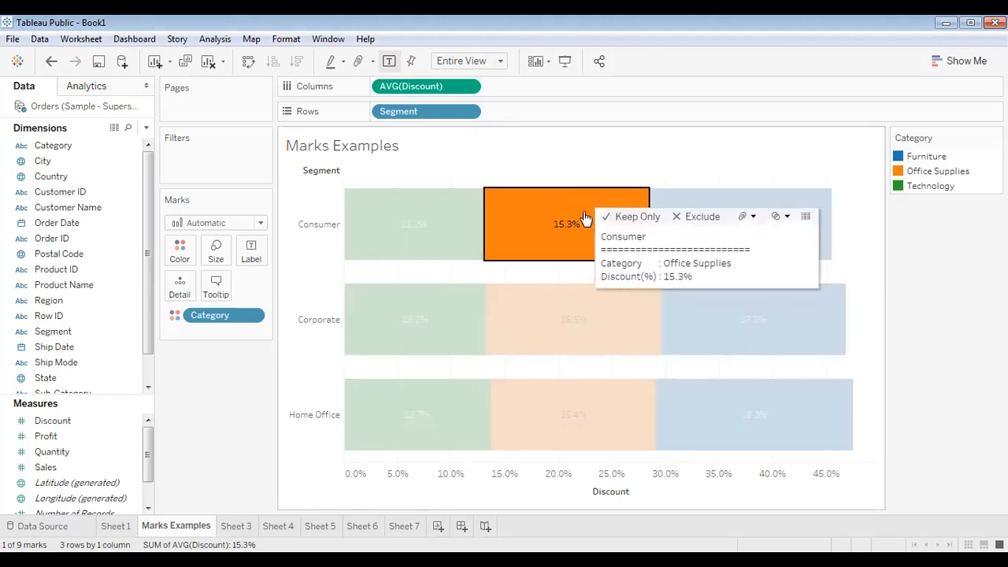
left_click(807, 211)
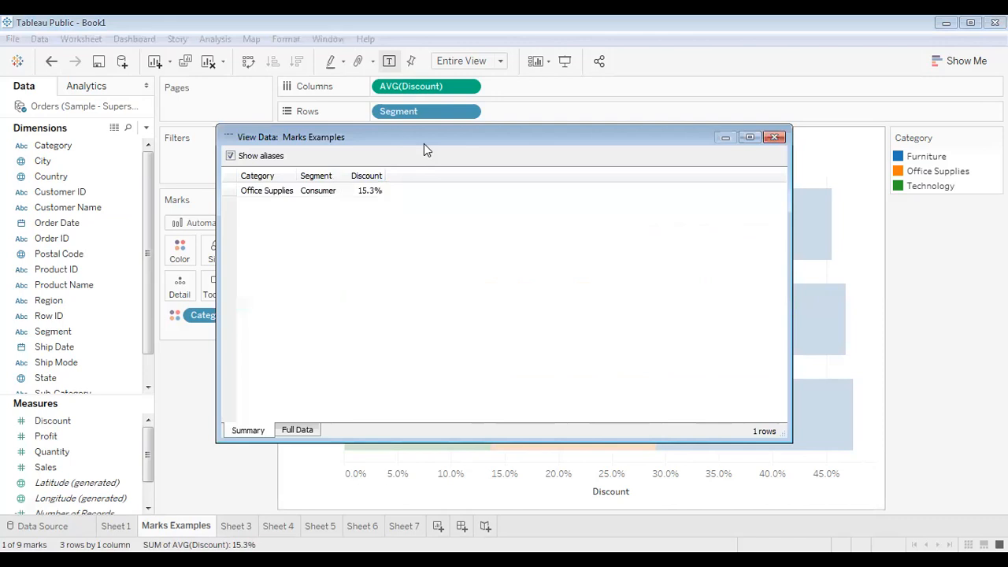
left_click_drag(424, 143, 597, 178)
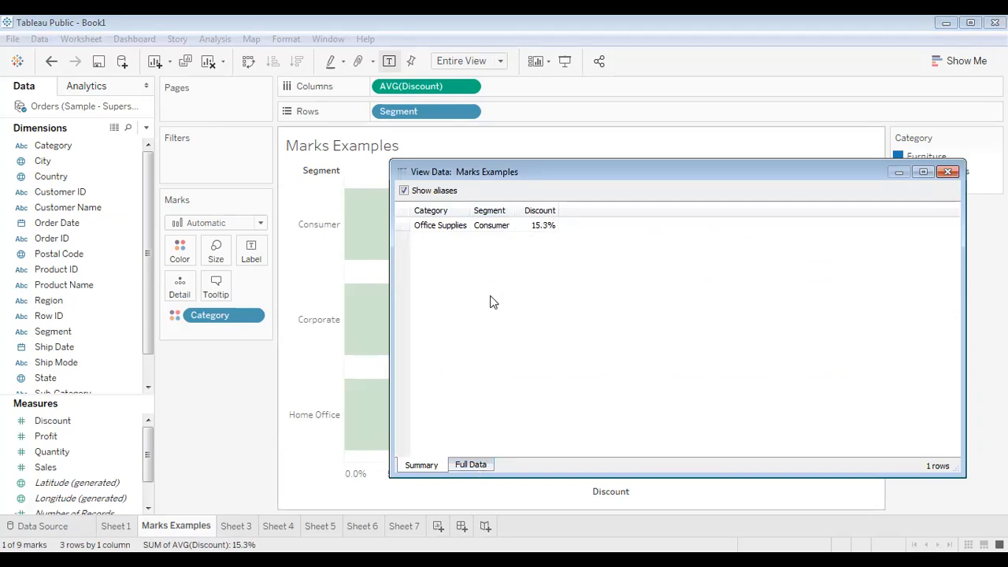
left_click(471, 464)
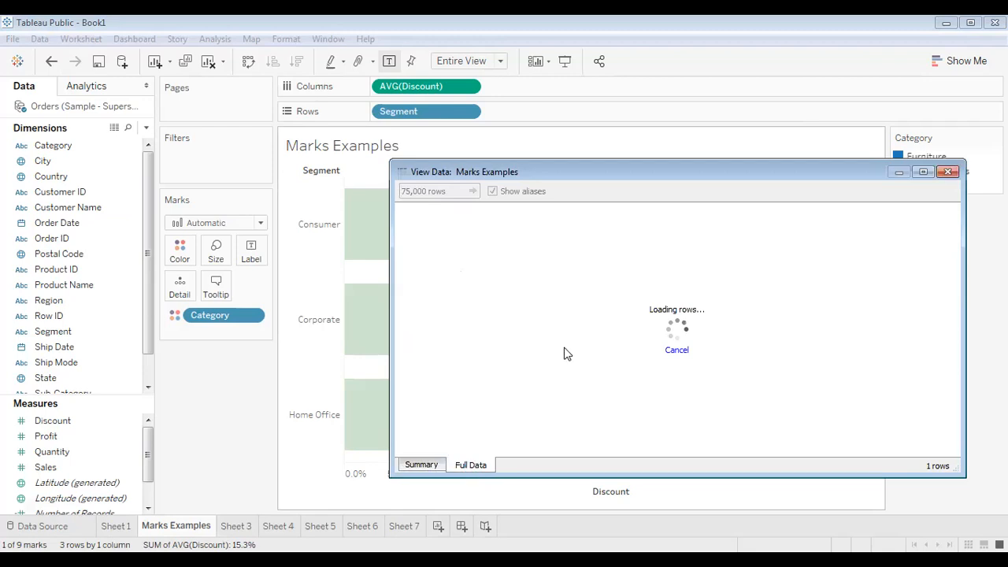
Examine the rows and columns of the full data behind the Consumer Office Supplies bar and close the data window.
scroll(564, 350, "down", 10)
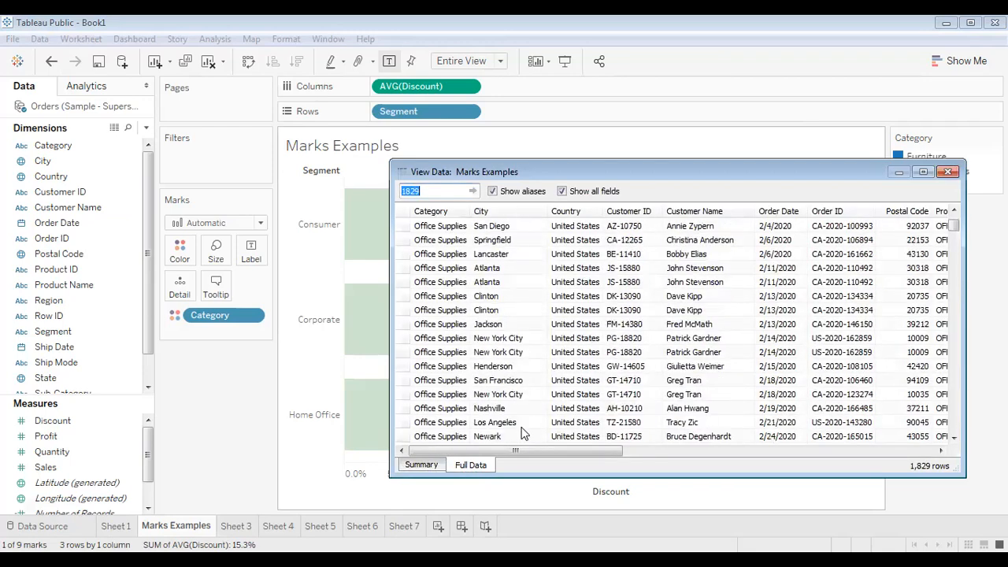
left_click_drag(526, 451, 652, 455)
left_click(735, 451)
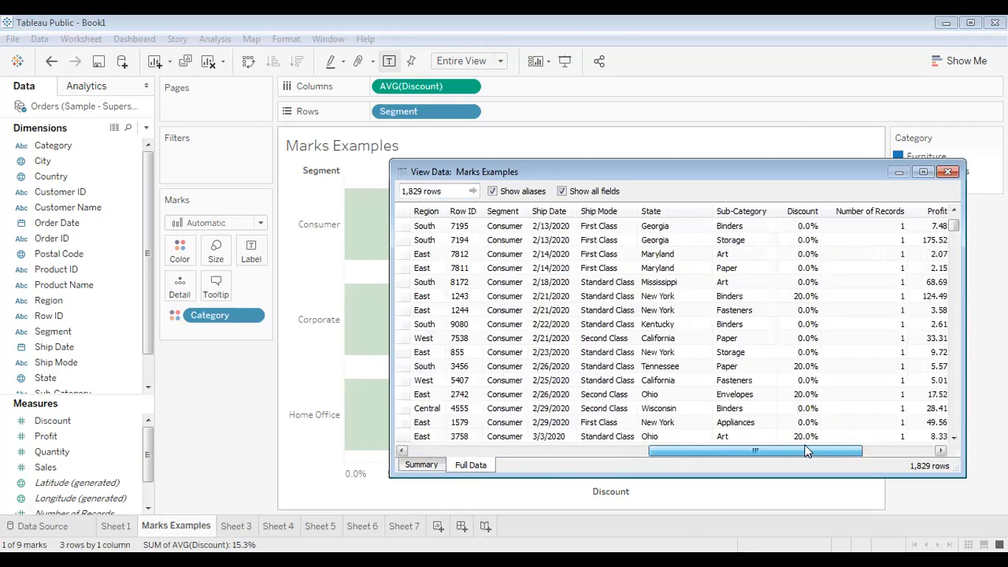
left_click_drag(954, 227, 961, 339)
left_click_drag(970, 423, 934, 209)
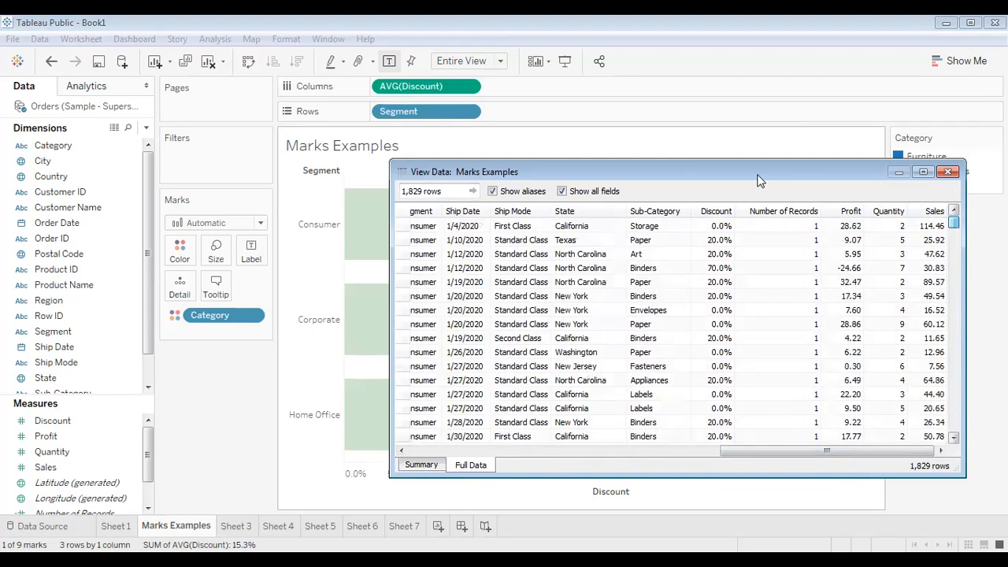
left_click_drag(759, 181, 599, 275)
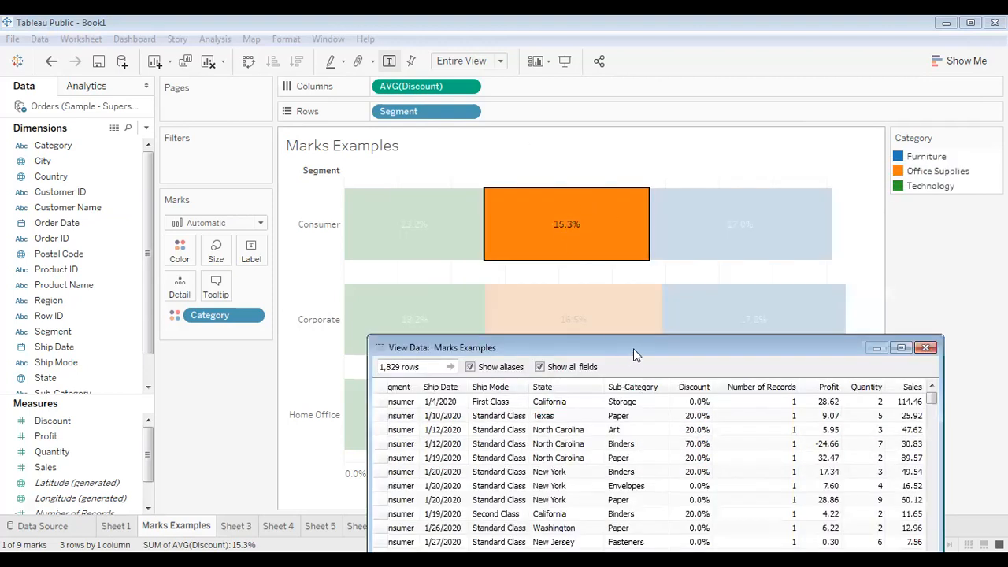
left_click_drag(633, 349, 626, 176)
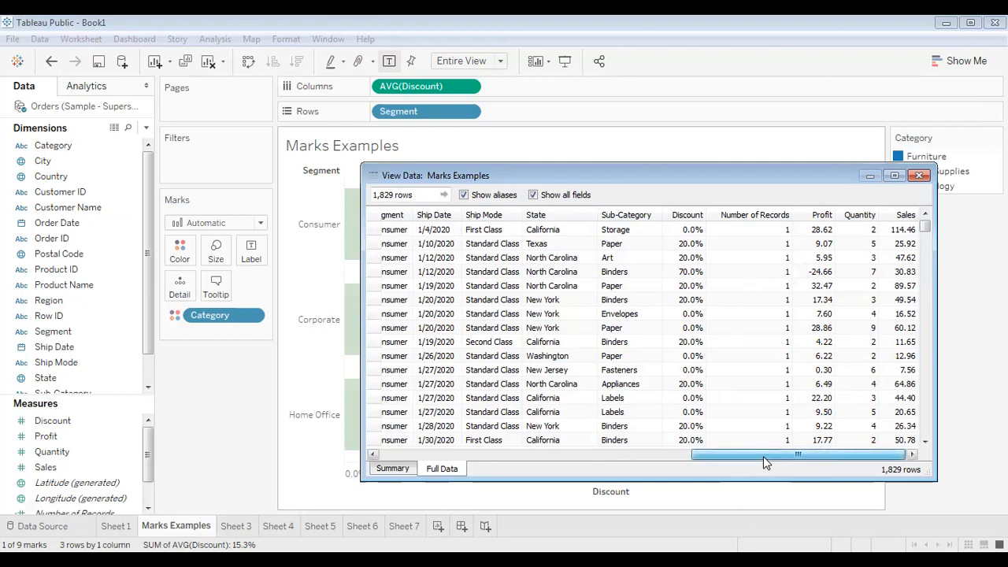
left_click_drag(786, 460, 624, 455)
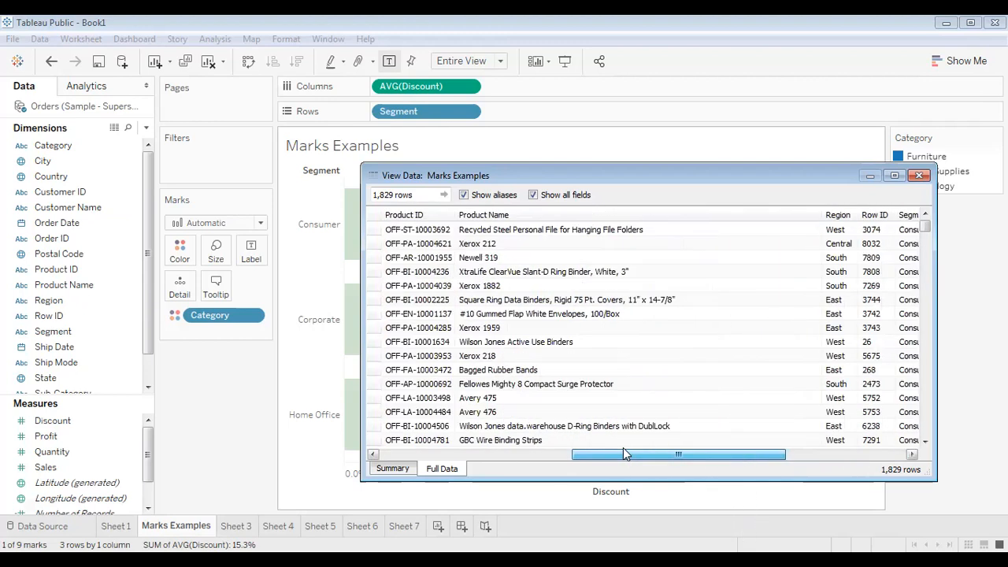
left_click(375, 455)
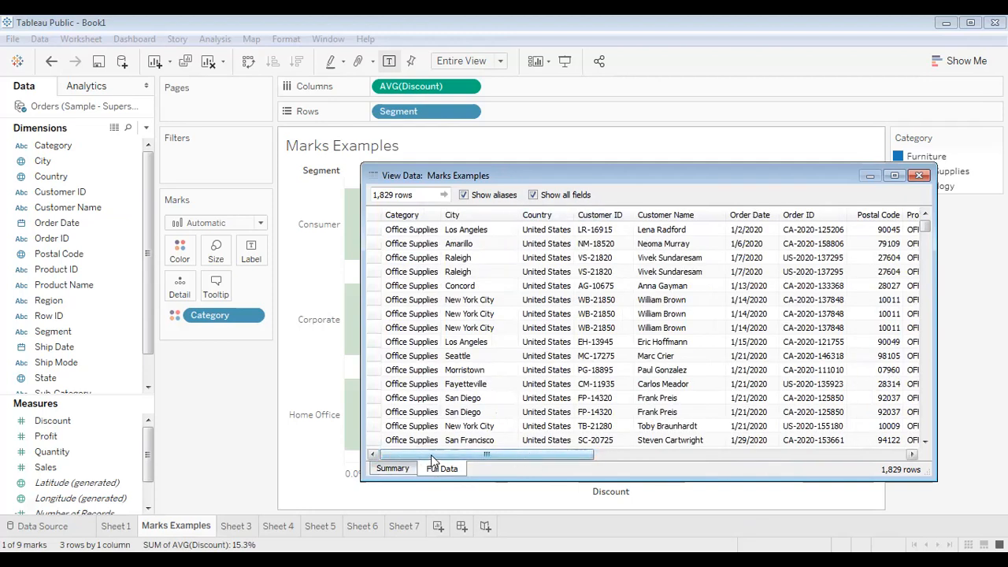
left_click(920, 175)
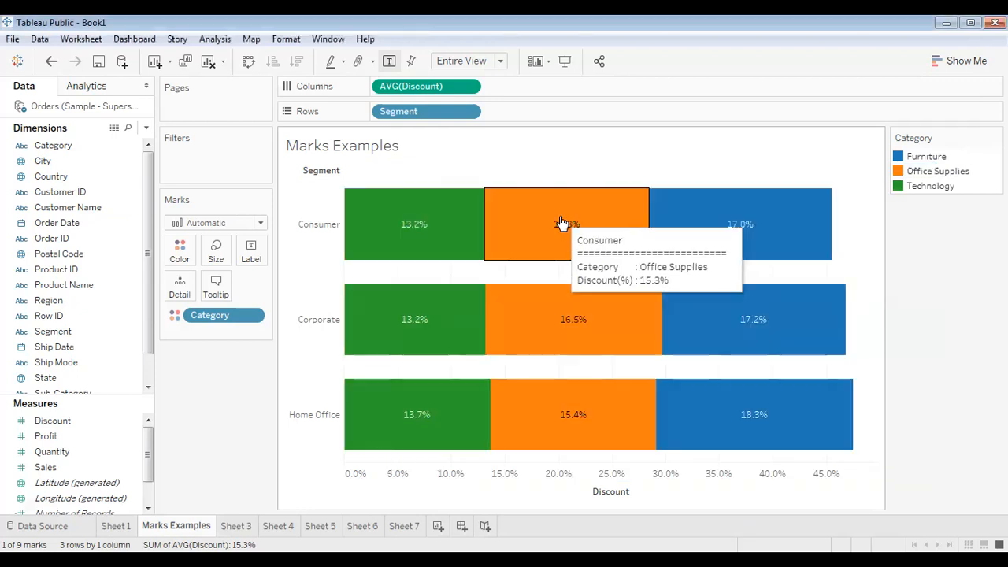
Disable Allow selection by category in the tooltip settings and check it on the Consumer row's Office Supplies bar.
left_click(215, 287)
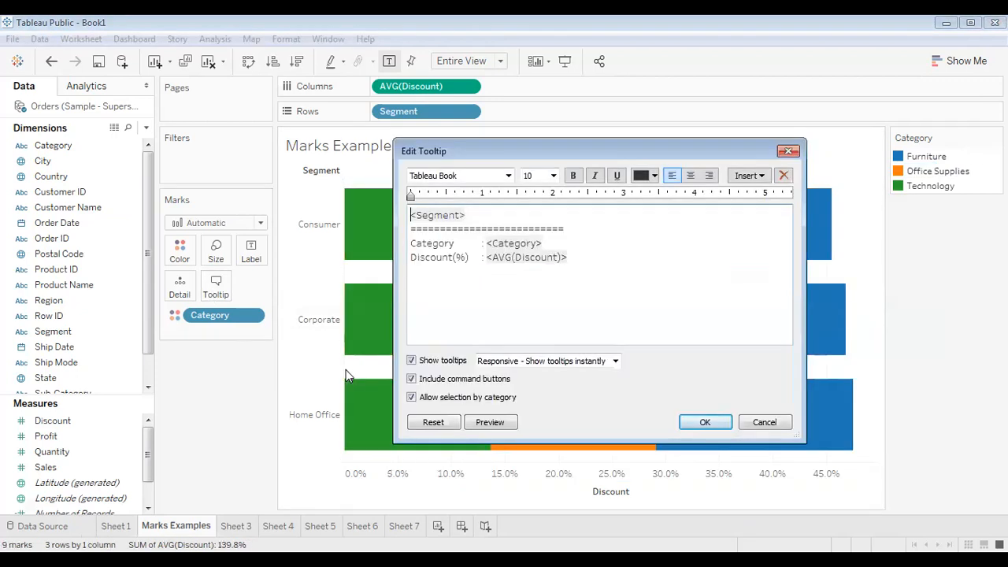
left_click(494, 400)
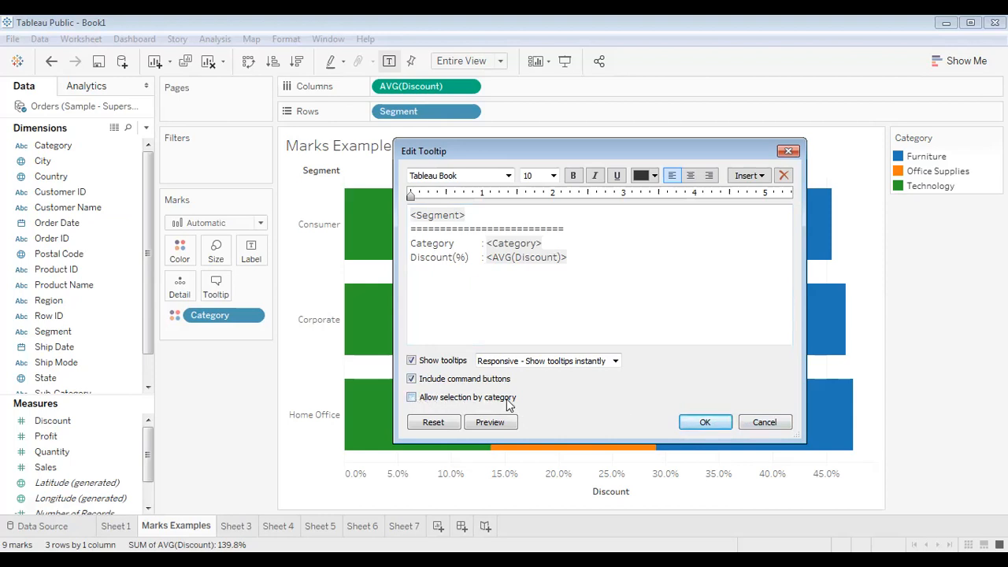
left_click(696, 424)
left_click(573, 221)
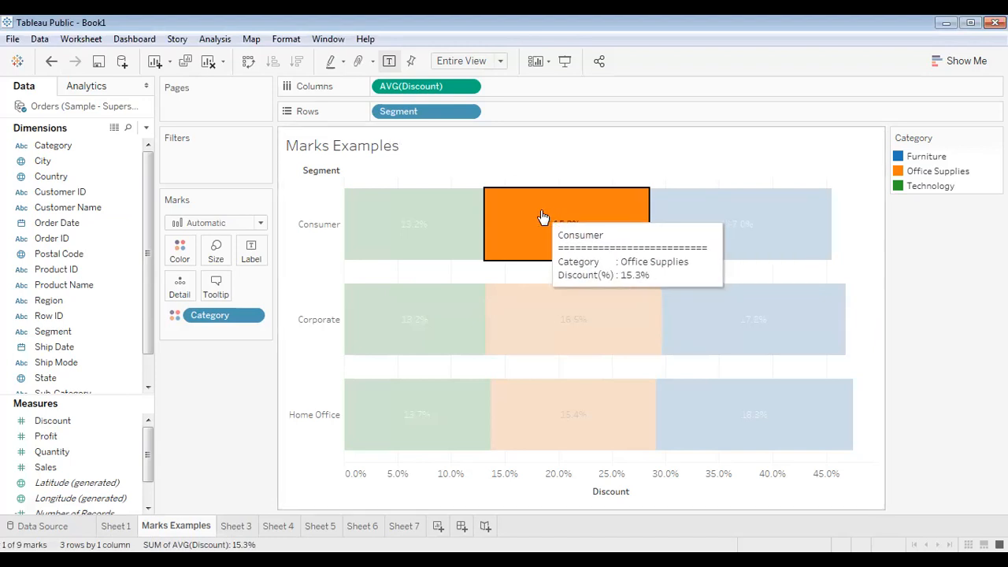
left_click(543, 219)
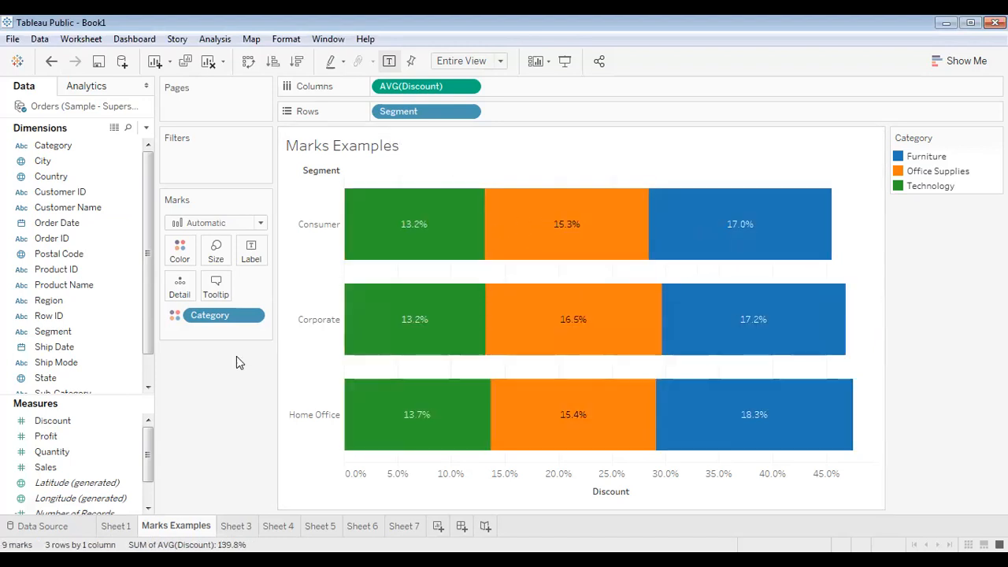
Disable Include command buttons in the tooltip settings and check the tooltip of the selected Consumer Office Supplies bar.
left_click(214, 285)
left_click(411, 379)
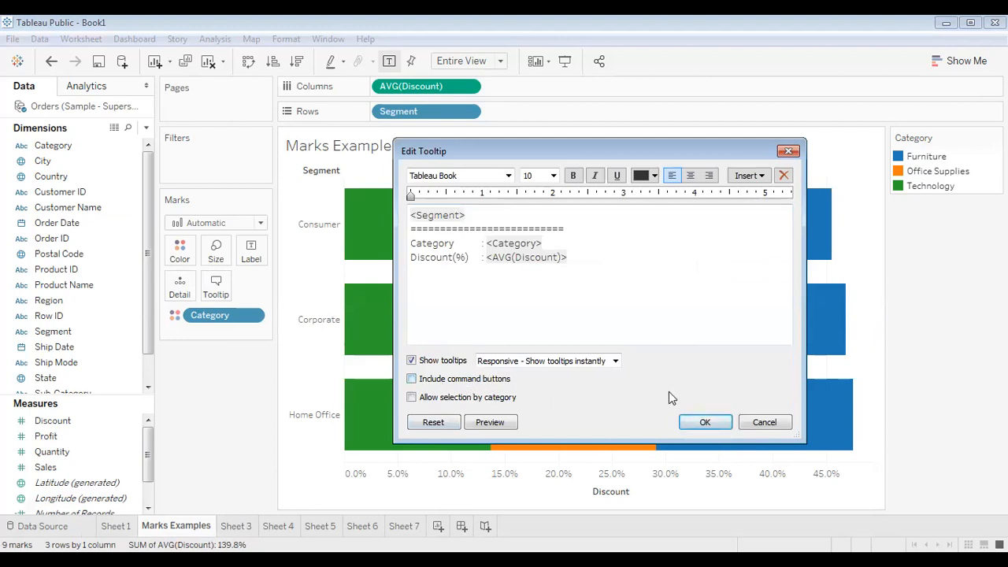
left_click(705, 422)
left_click(593, 245)
left_click(594, 245)
left_click(592, 244)
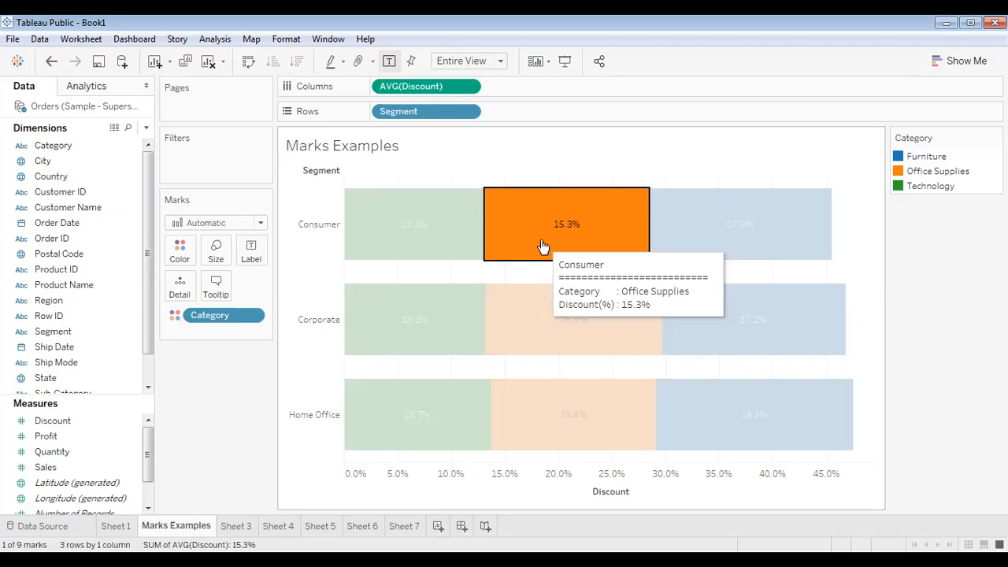
Re-enable Include command buttons for the tooltip and select the Consumer row's Office Supplies bar to view its commands.
left_click(216, 288)
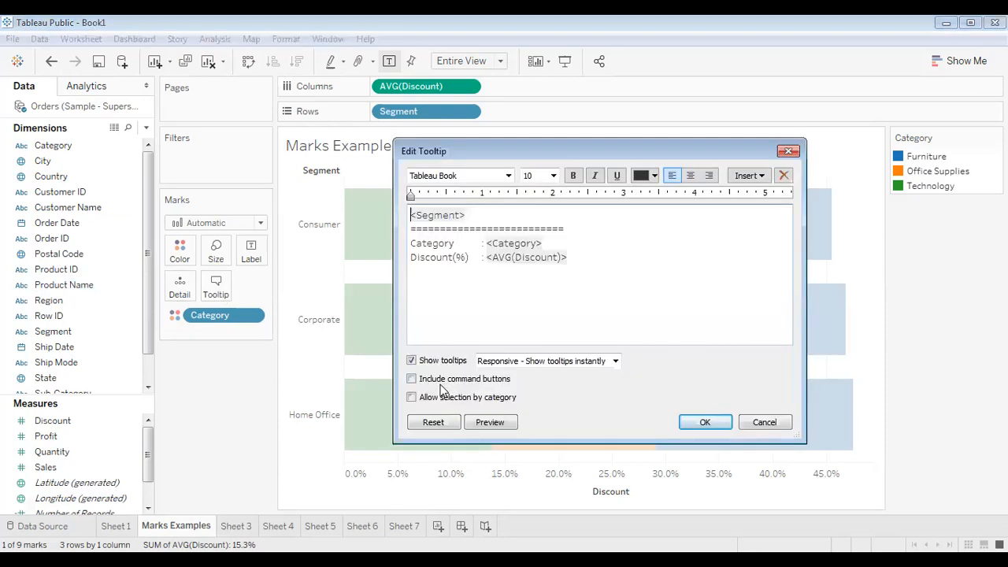
left_click(705, 422)
mouse_move(598, 261)
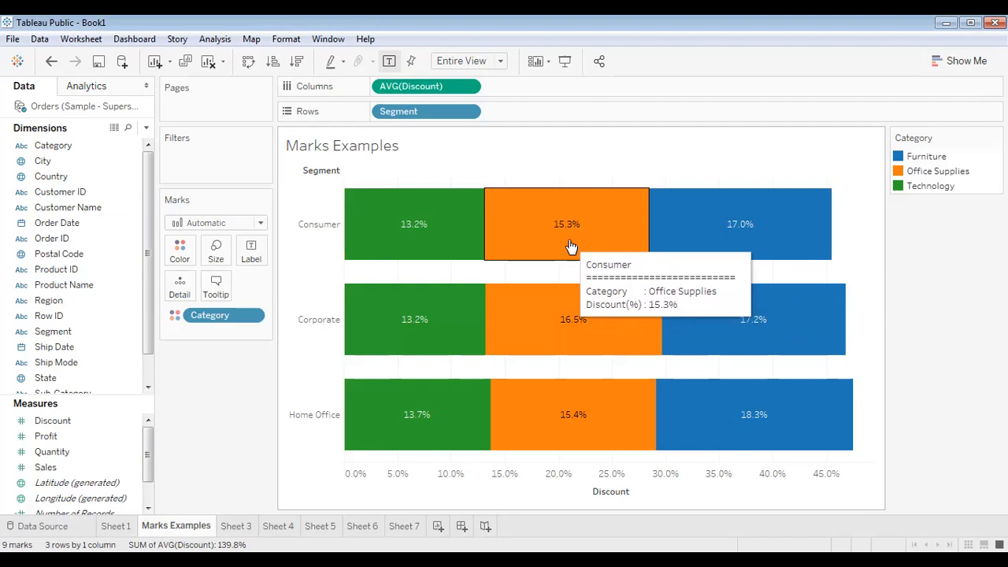
left_click(572, 247)
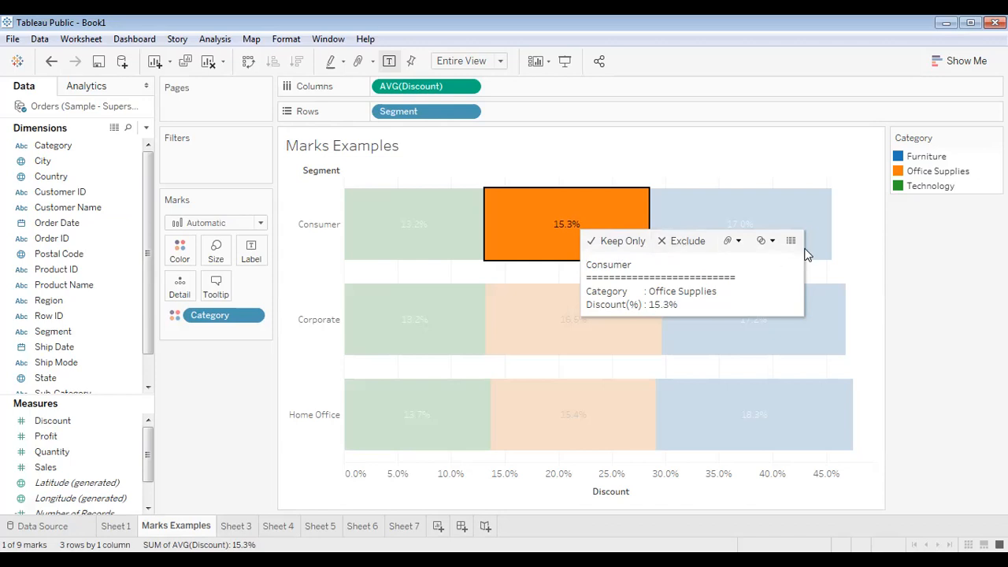
Exclude the Consumer row's Office Supplies bar from the chart and undo the exclusion.
left_click(935, 284)
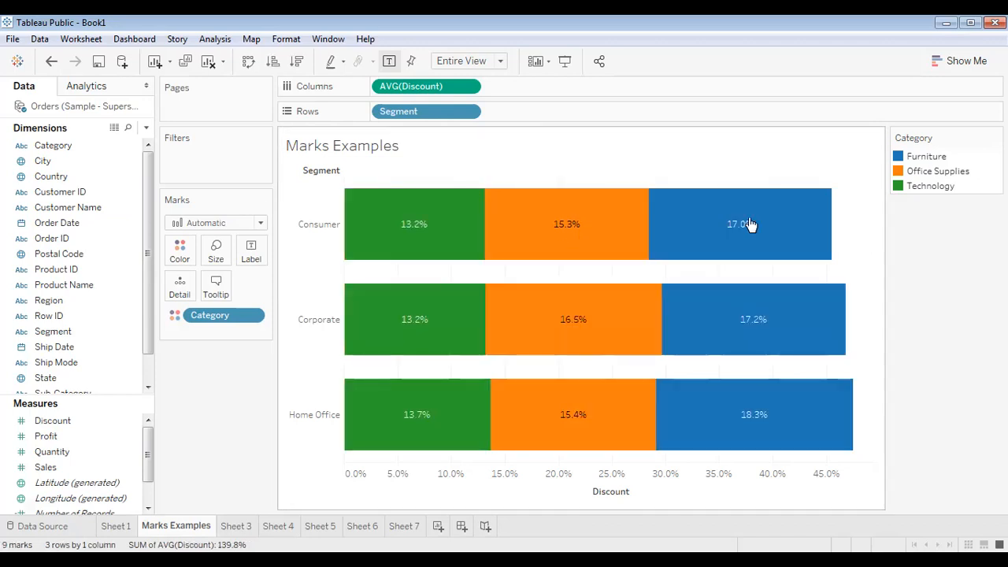
left_click(566, 225)
left_click(675, 232)
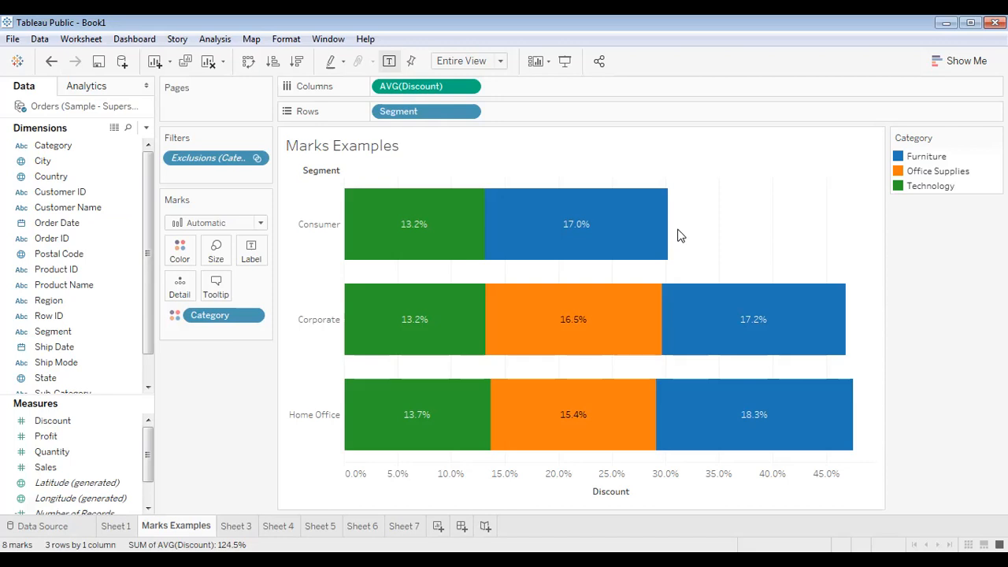
key("ctrl+z")
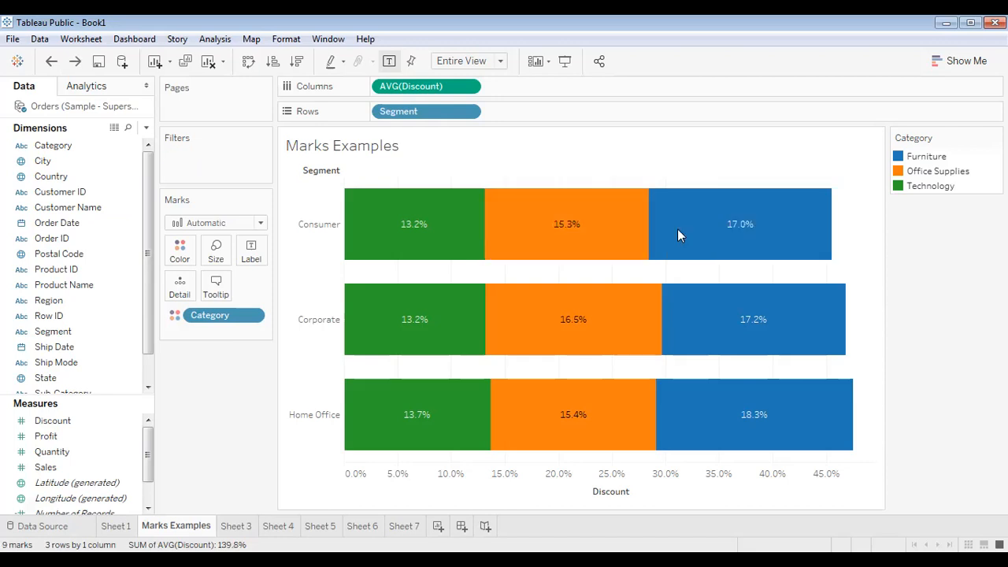
Keep only the Consumer row's Office Supplies bar and remove the resulting inclusions filter.
left_click(609, 224)
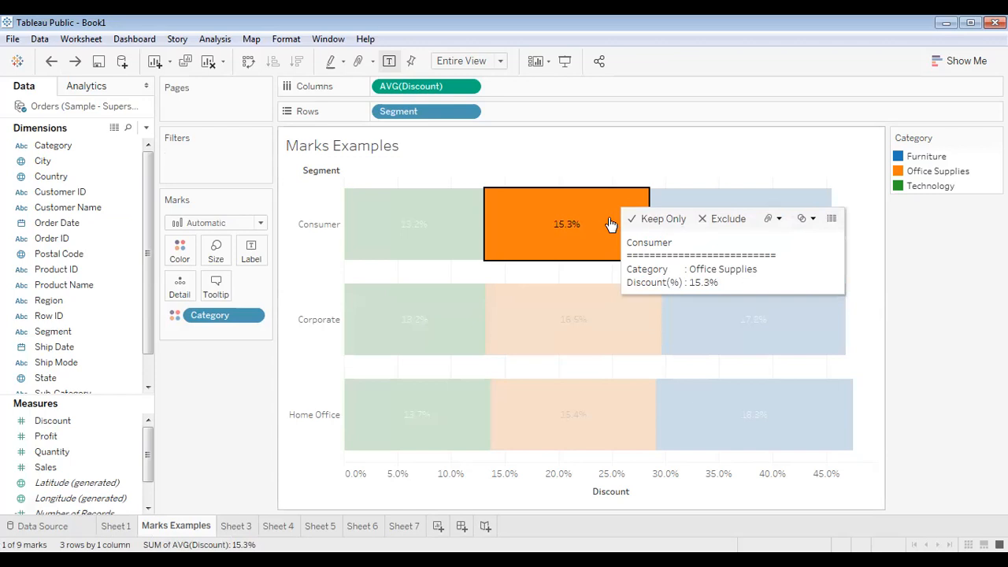
left_click(655, 220)
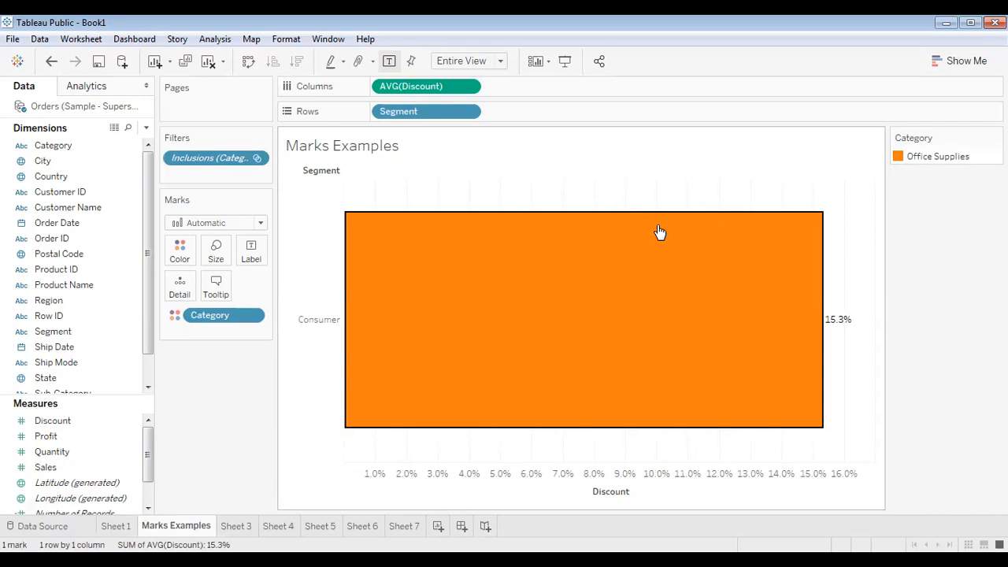
left_click(207, 159)
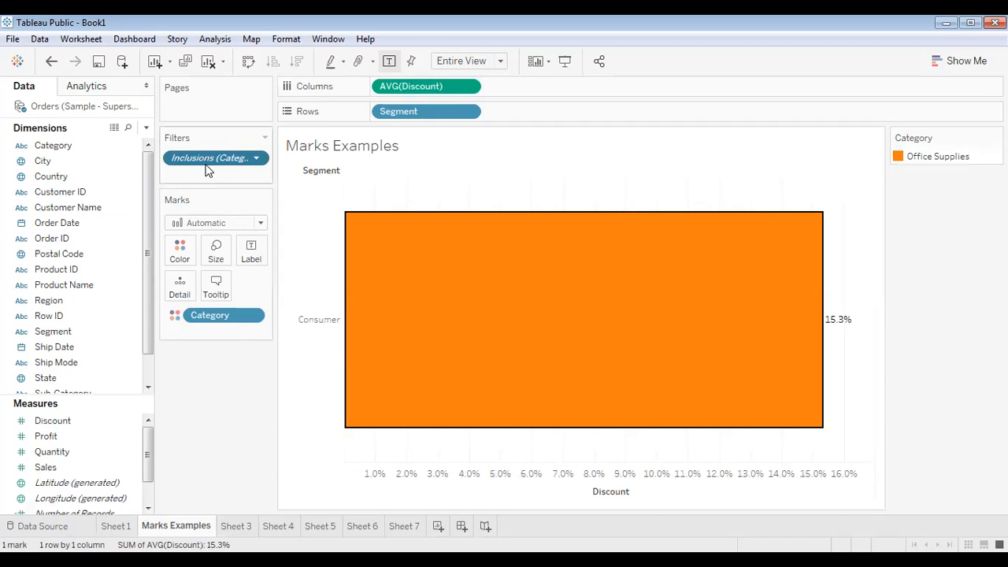
key("Delete")
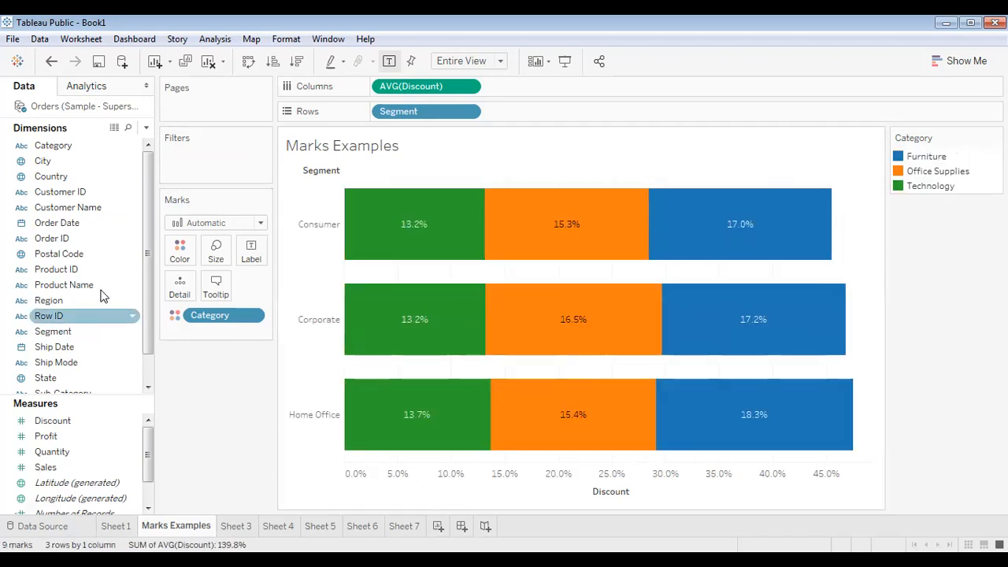
Disable Include command buttons in the tooltip settings and check the tooltip on the Consumer row's Office Supplies bar.
left_click(209, 293)
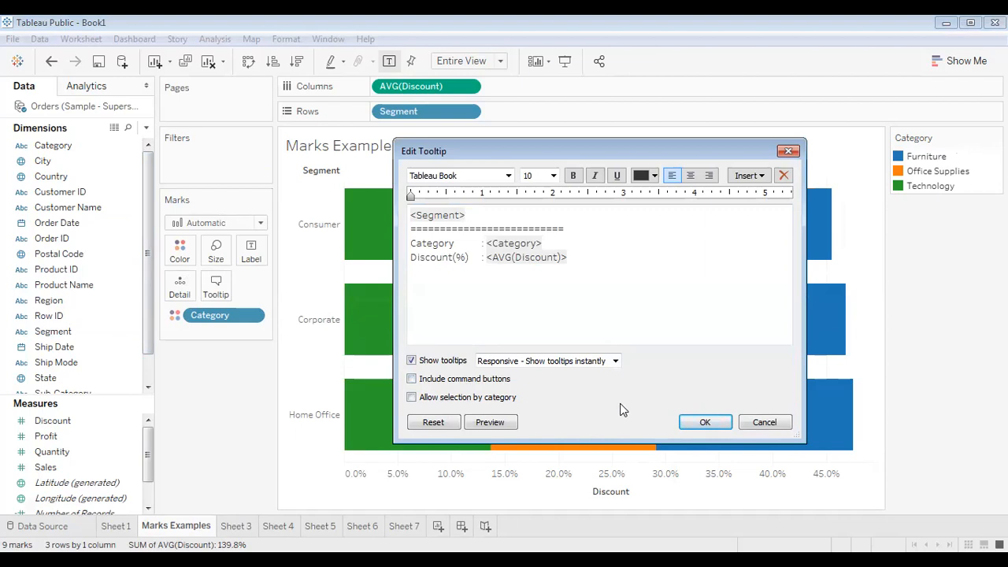
left_click(683, 426)
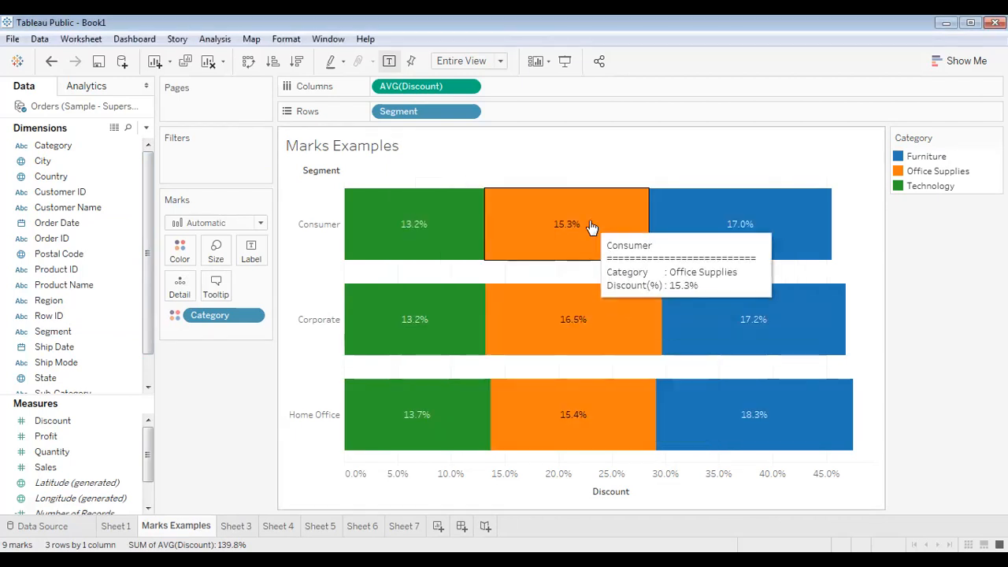
left_click(587, 226)
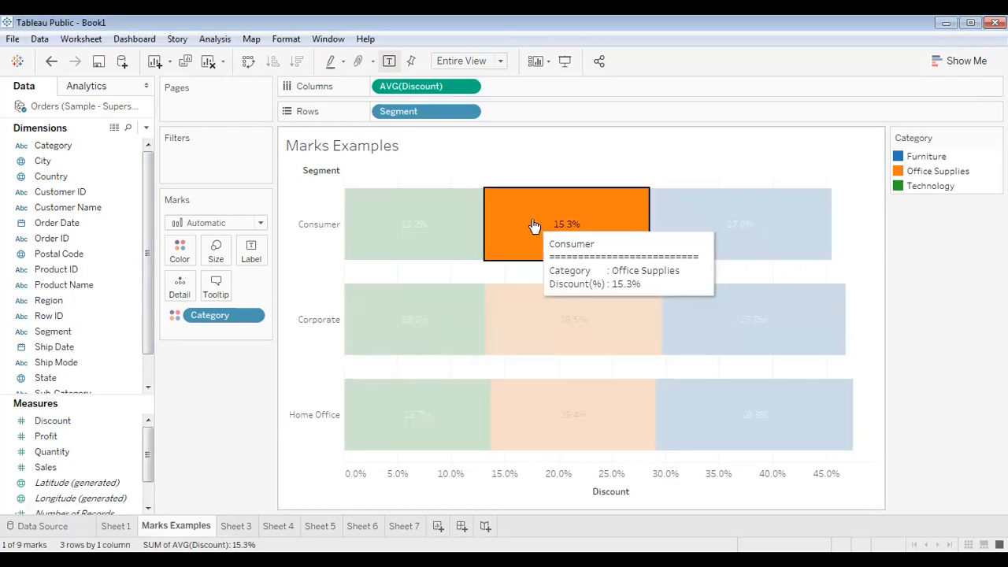
left_click(534, 227)
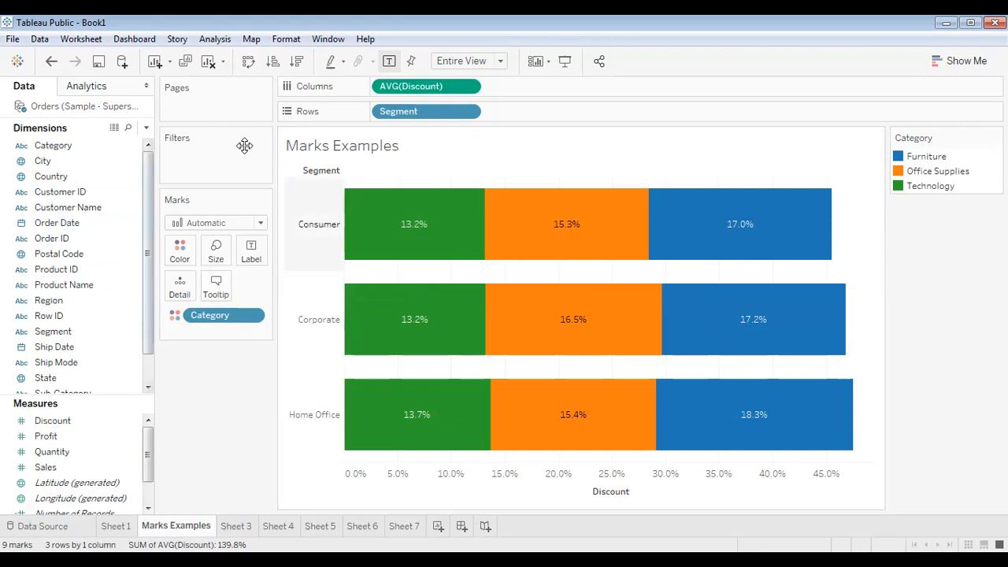
Review the chart types Show Me suggests for the Marks Examples sheet and close the suggestions.
left_click(44, 147)
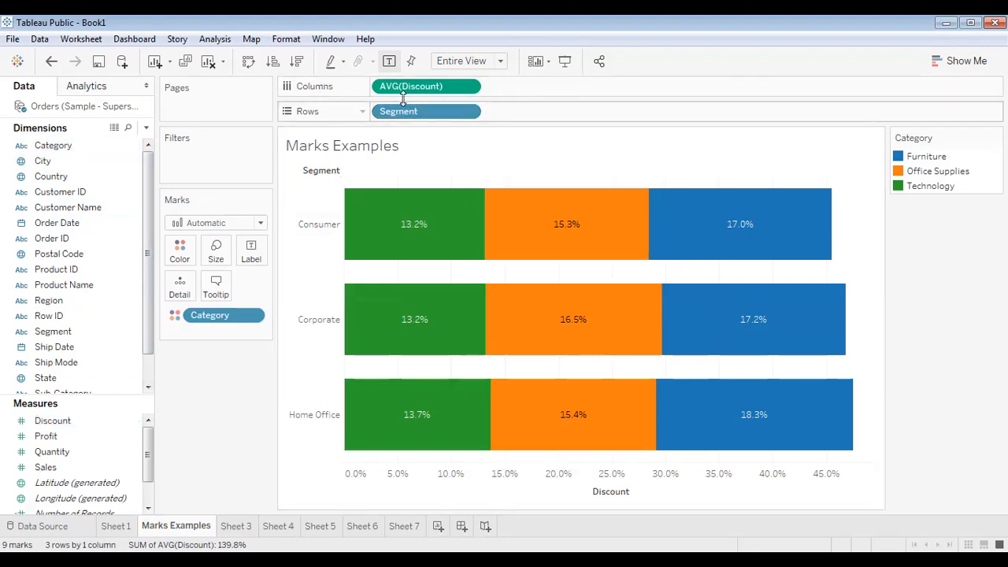
left_click_drag(407, 91, 959, 180)
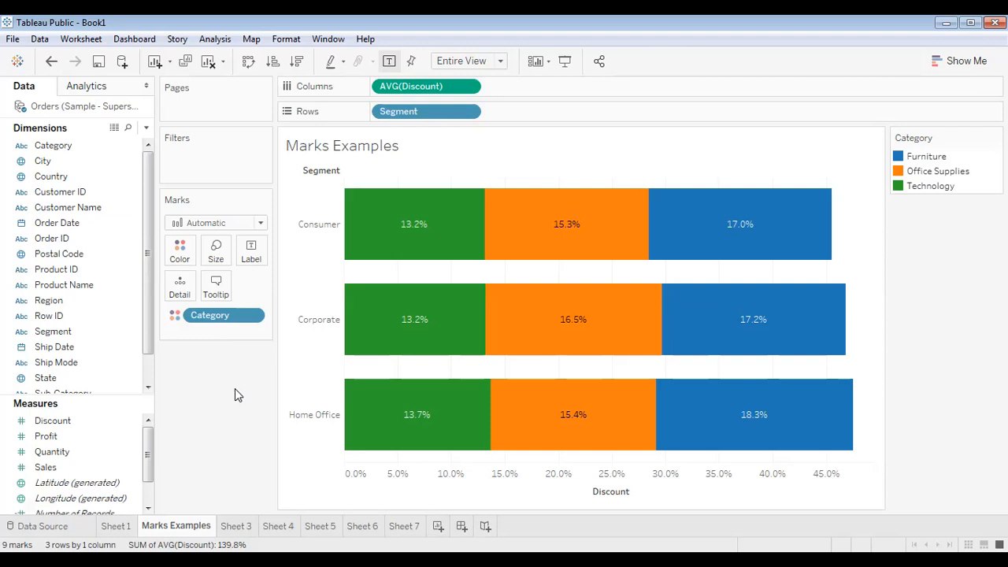
mouse_move(388, 245)
left_click(941, 63)
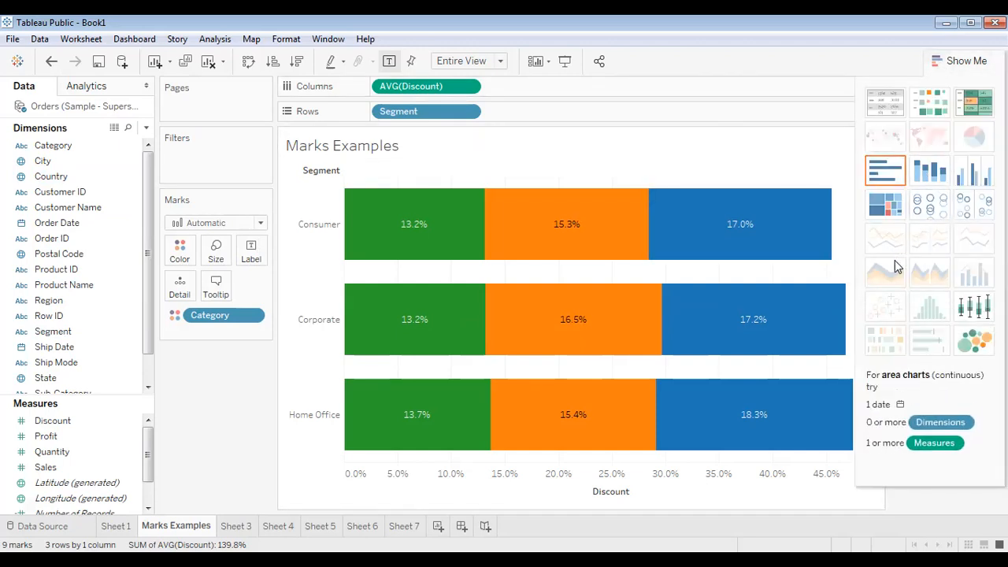
left_click(938, 52)
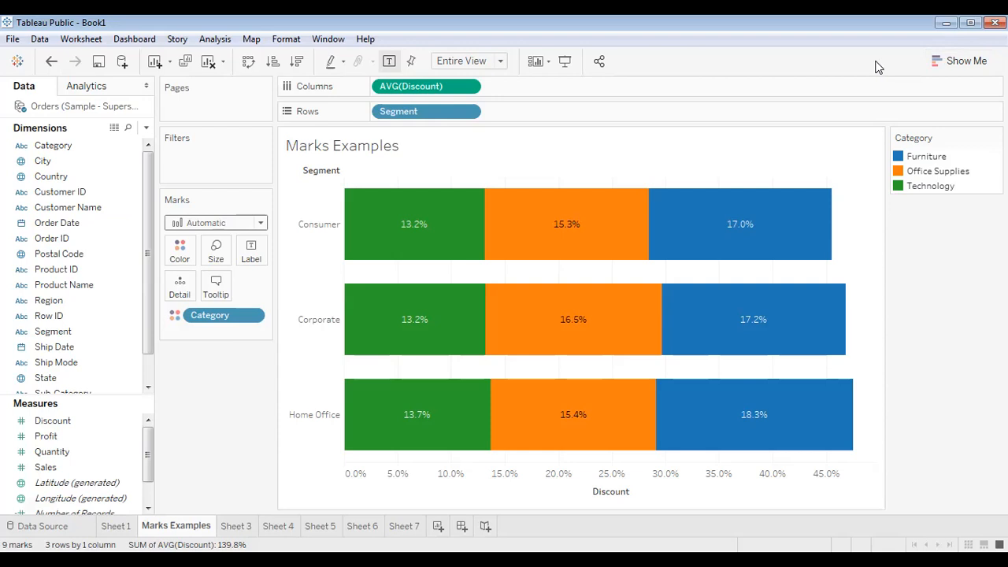
Try the Line mark type on Sheet 3's monthly sales chart and undo the change.
left_click(362, 525)
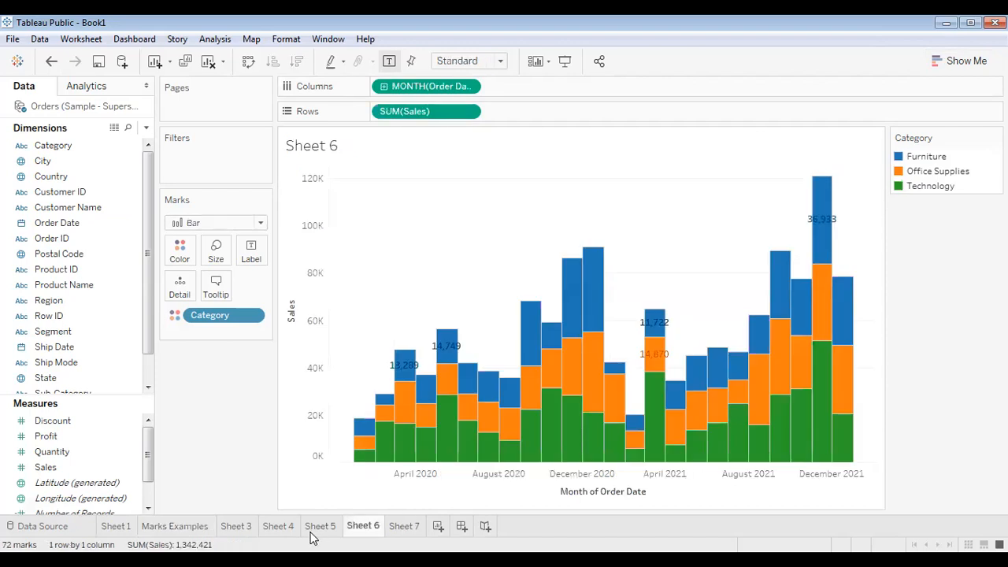
left_click(313, 529)
left_click(287, 530)
left_click(249, 531)
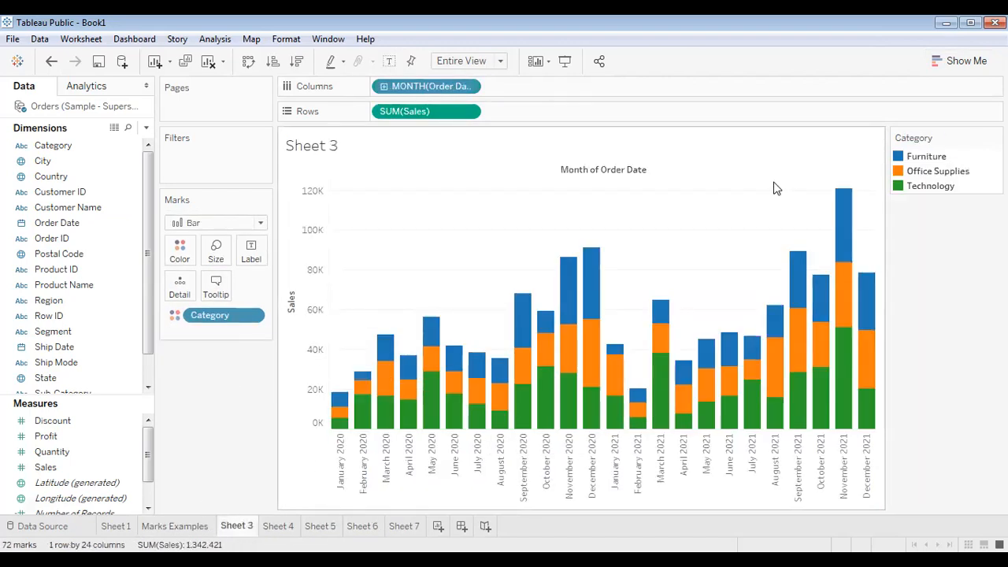
left_click(201, 223)
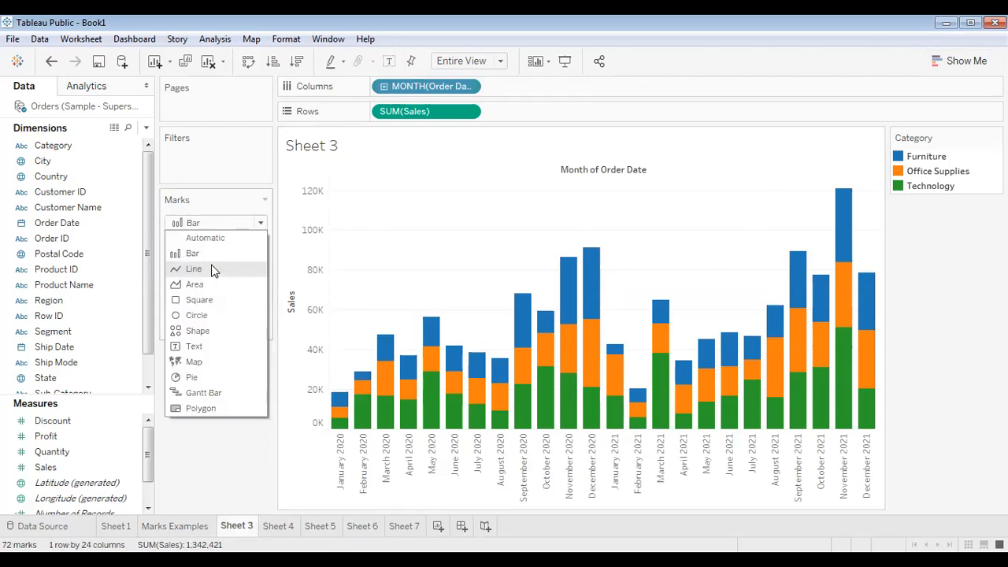
left_click(210, 269)
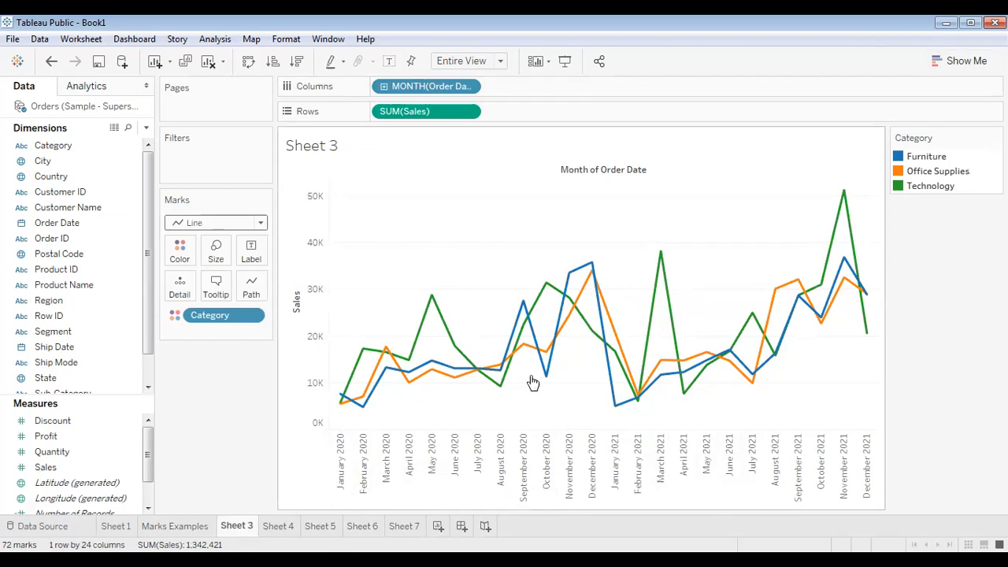
key("ctrl+z")
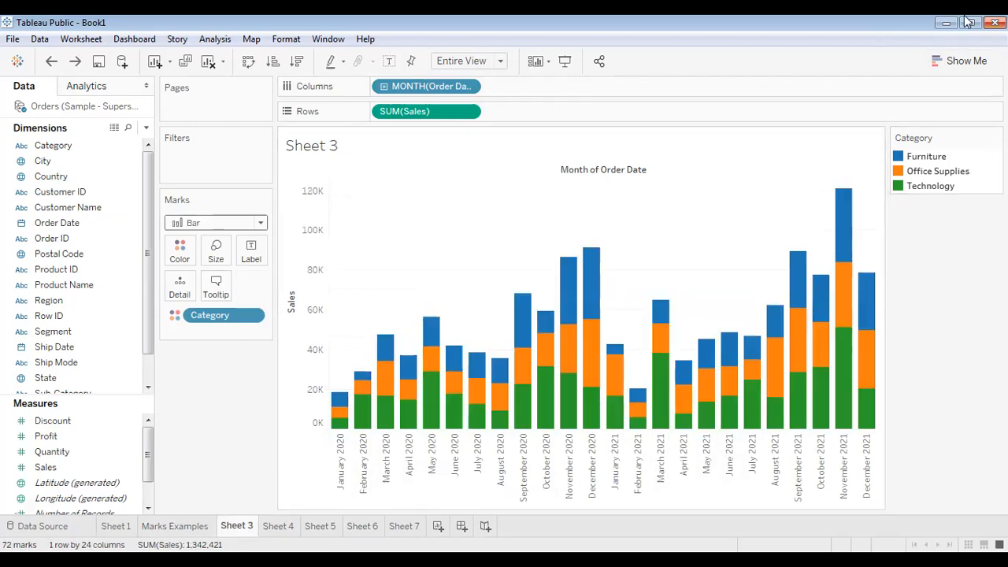
View the line chart requirements in Show Me for Sheet 3.
left_click(961, 61)
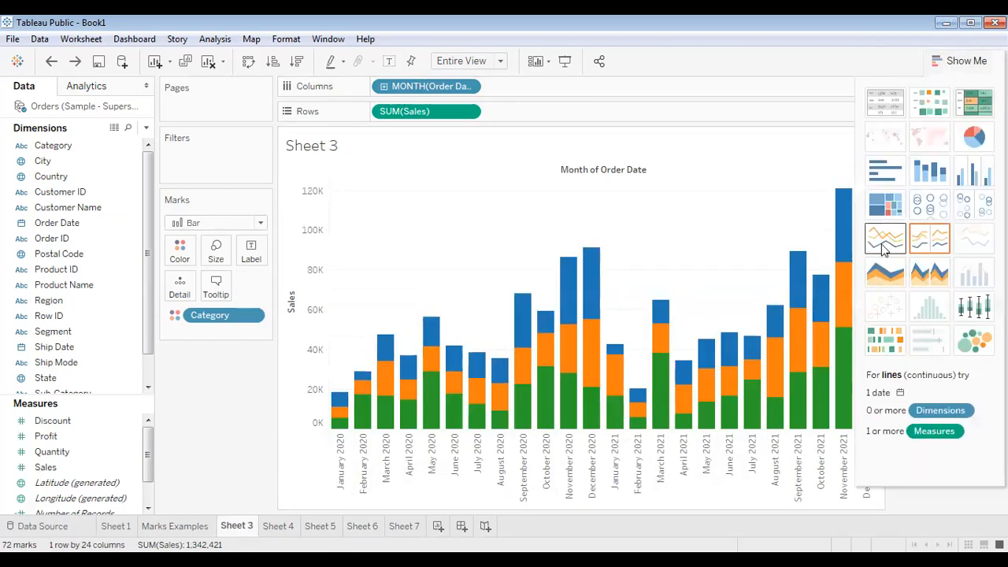
mouse_move(374, 411)
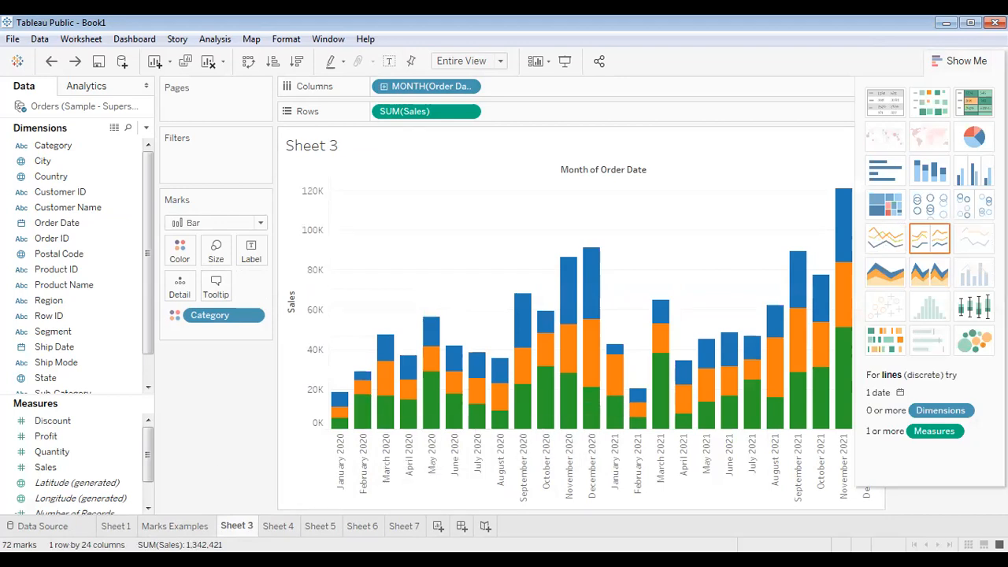
Set the mark type of SUM(Sales) to Line on Sheet 1.
left_click(117, 528)
mouse_move(425, 415)
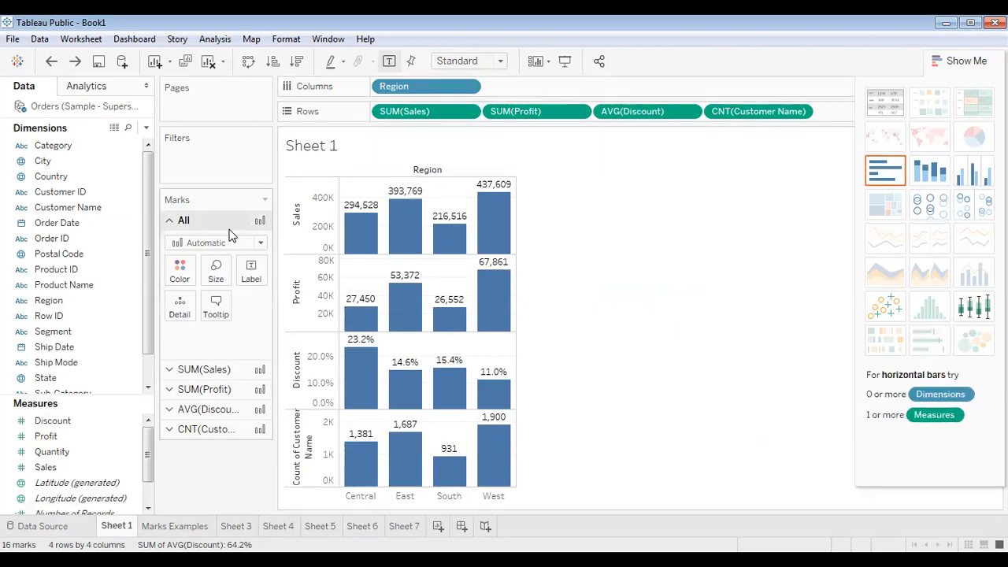
left_click(211, 368)
left_click(197, 262)
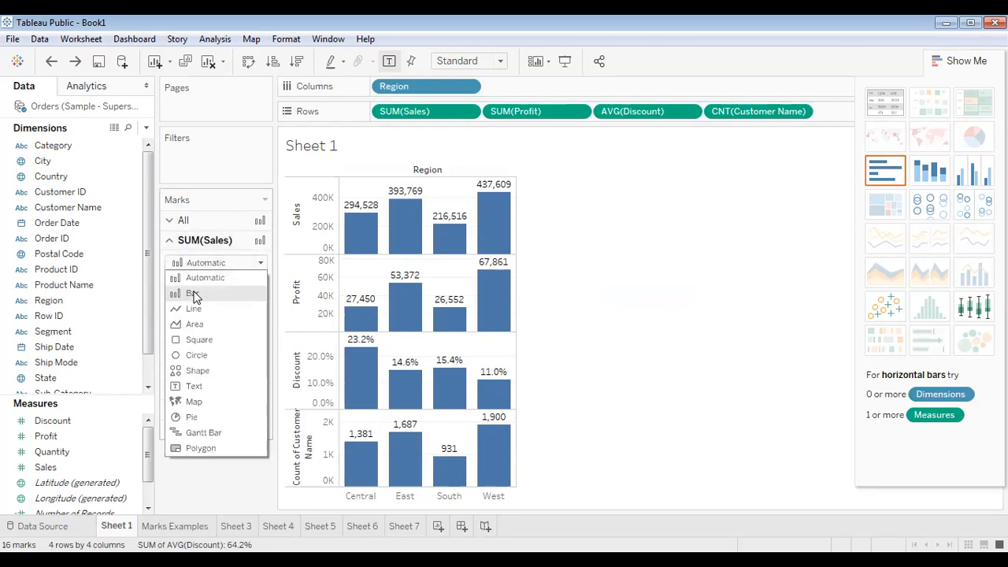
left_click(194, 310)
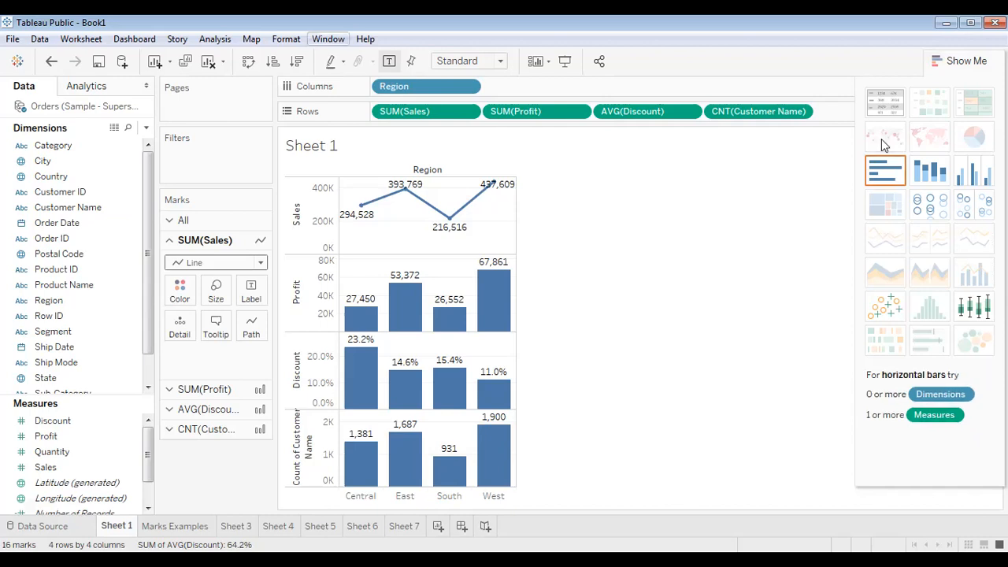
Try sizing Sheet 5's bars by Profit instead of Sub-Category and undo the change.
left_click(278, 526)
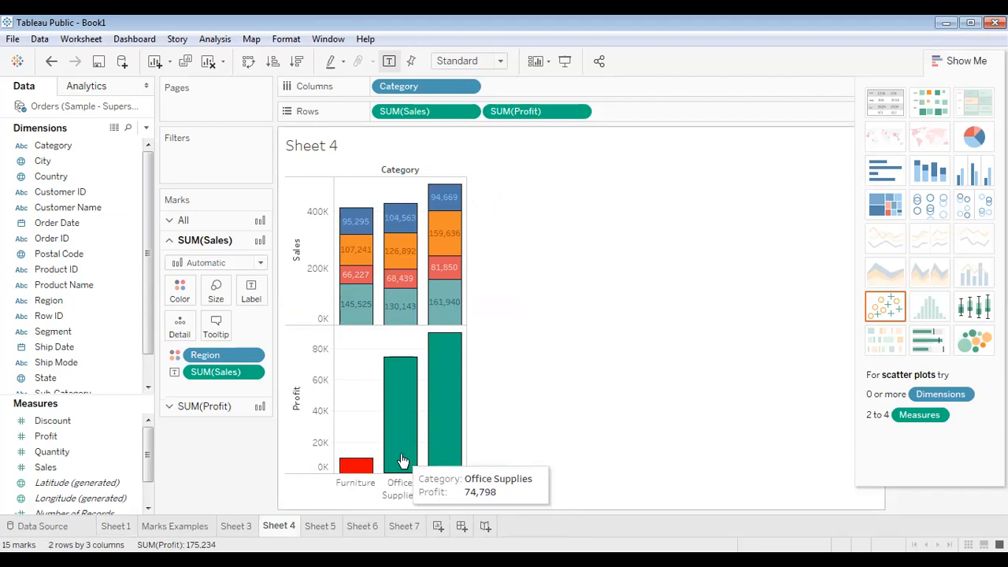
left_click(321, 528)
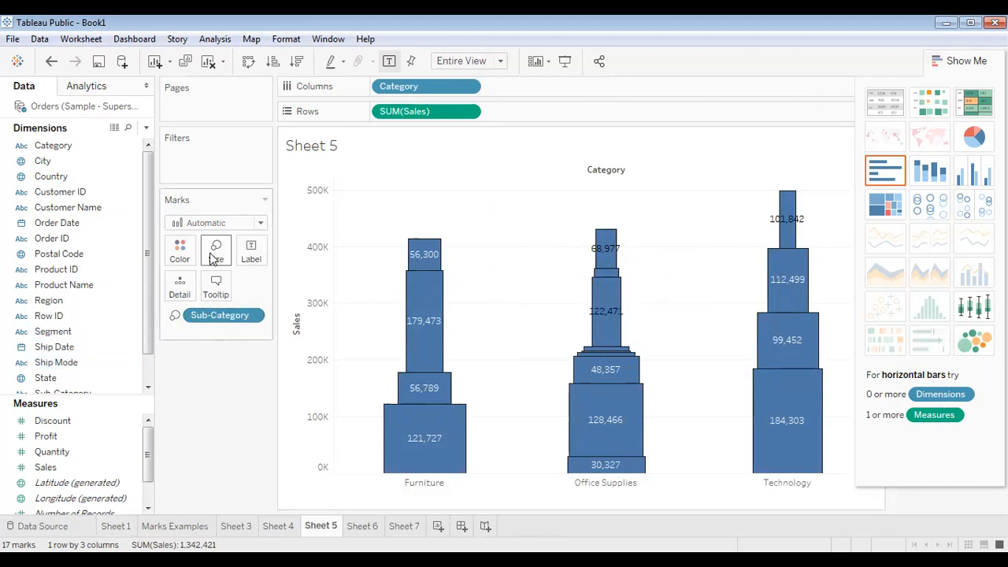
left_click(62, 437)
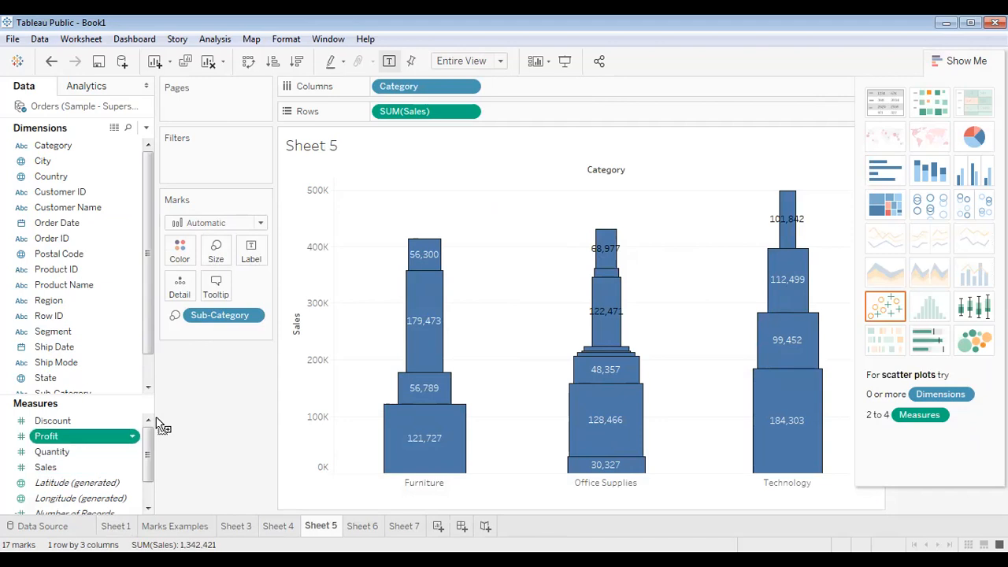
left_click_drag(216, 256, 217, 254)
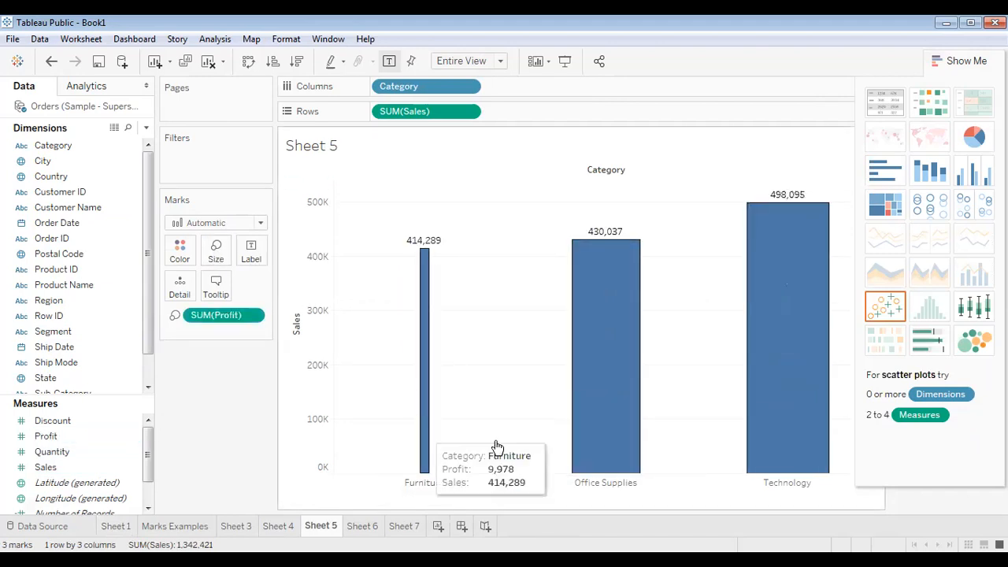
key("ctrl+z")
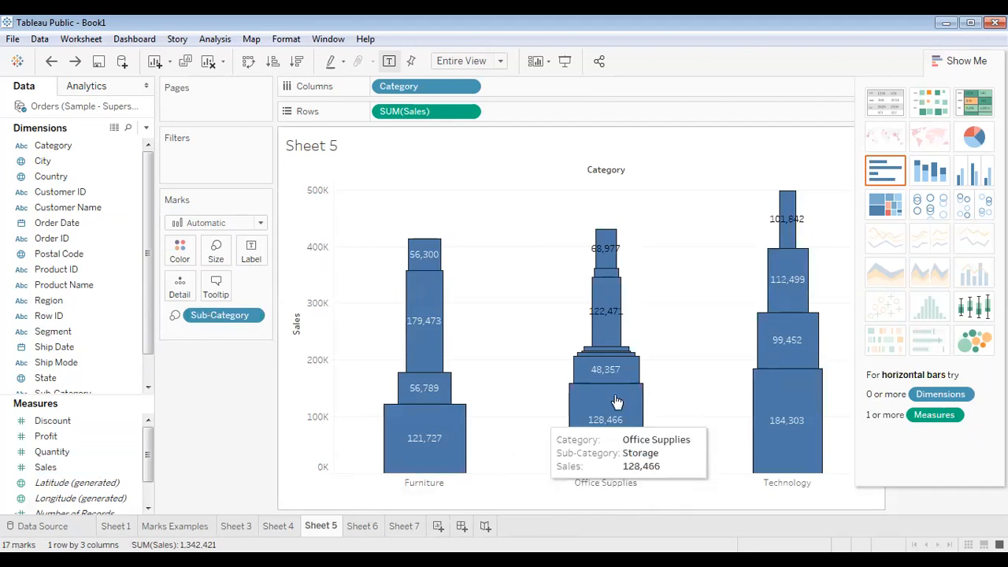
Close the Show Me suggestions and view the monthly sales charts on Sheet 6 and Sheet 7.
left_click(937, 63)
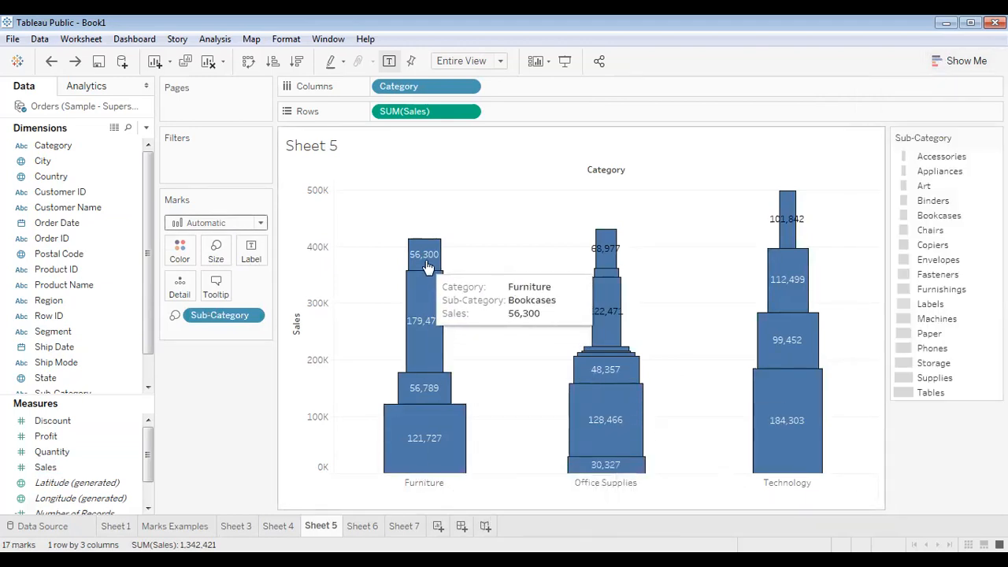
left_click(364, 528)
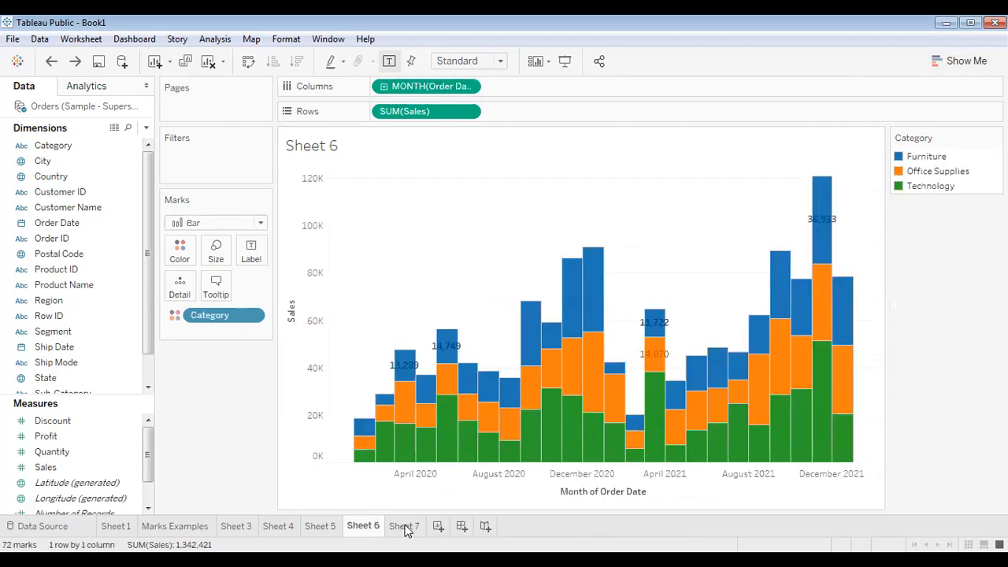
left_click(406, 528)
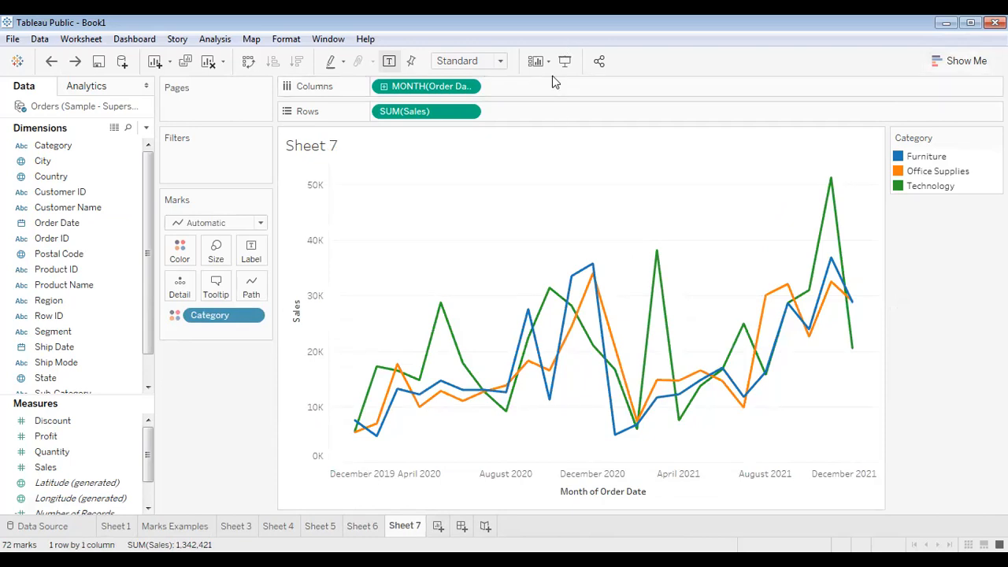
mouse_move(397, 366)
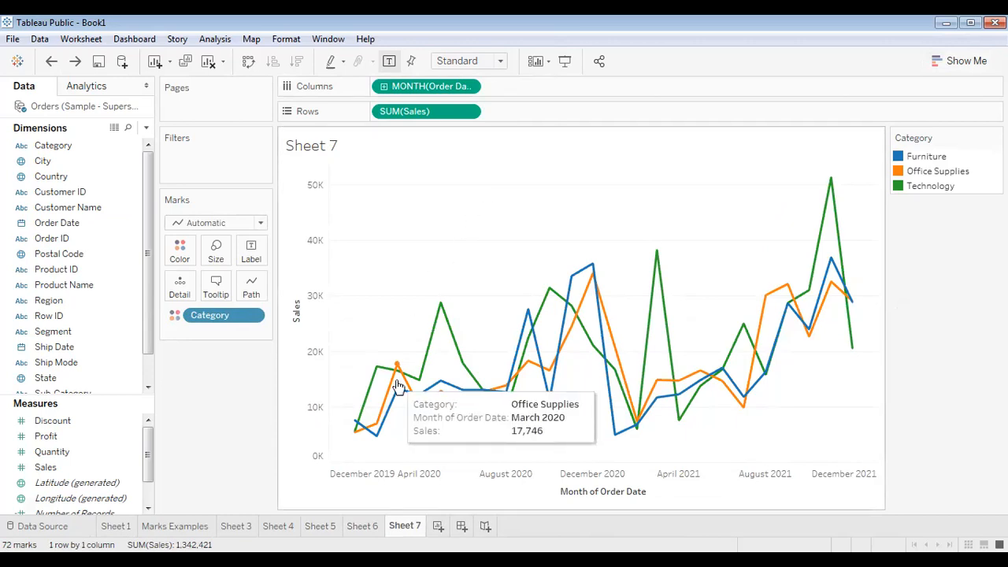